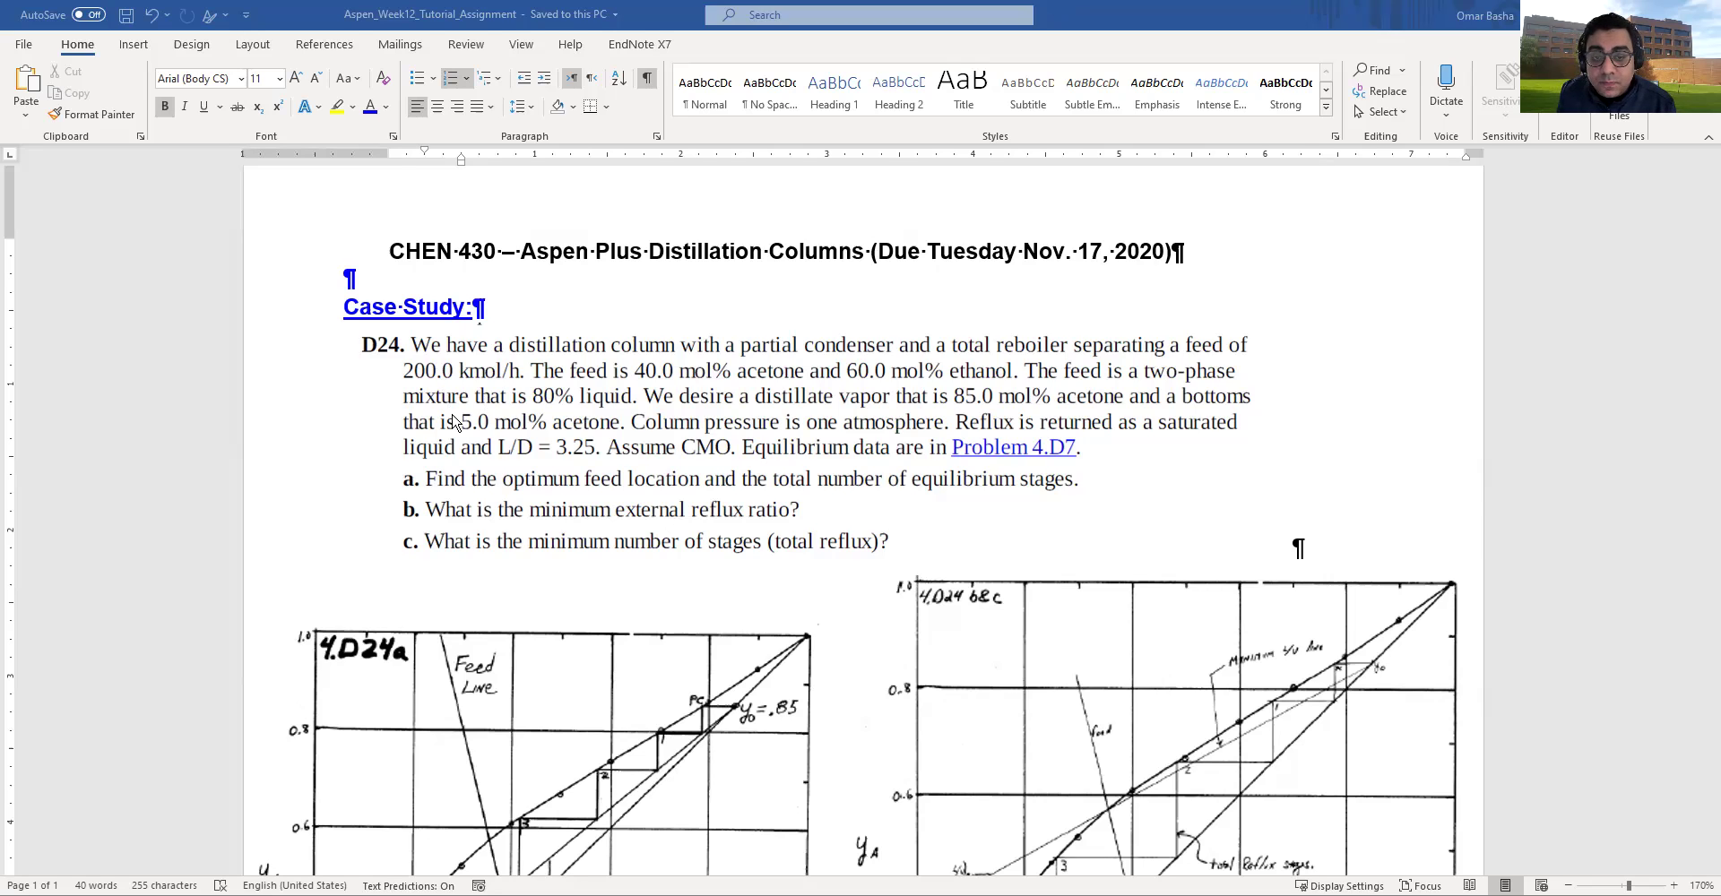
# Step: Read the D24 case study on the acetone-ethanol distillation column, including its feed, product and reflux specifications
pyautogui.scroll(-1, 455, 421)
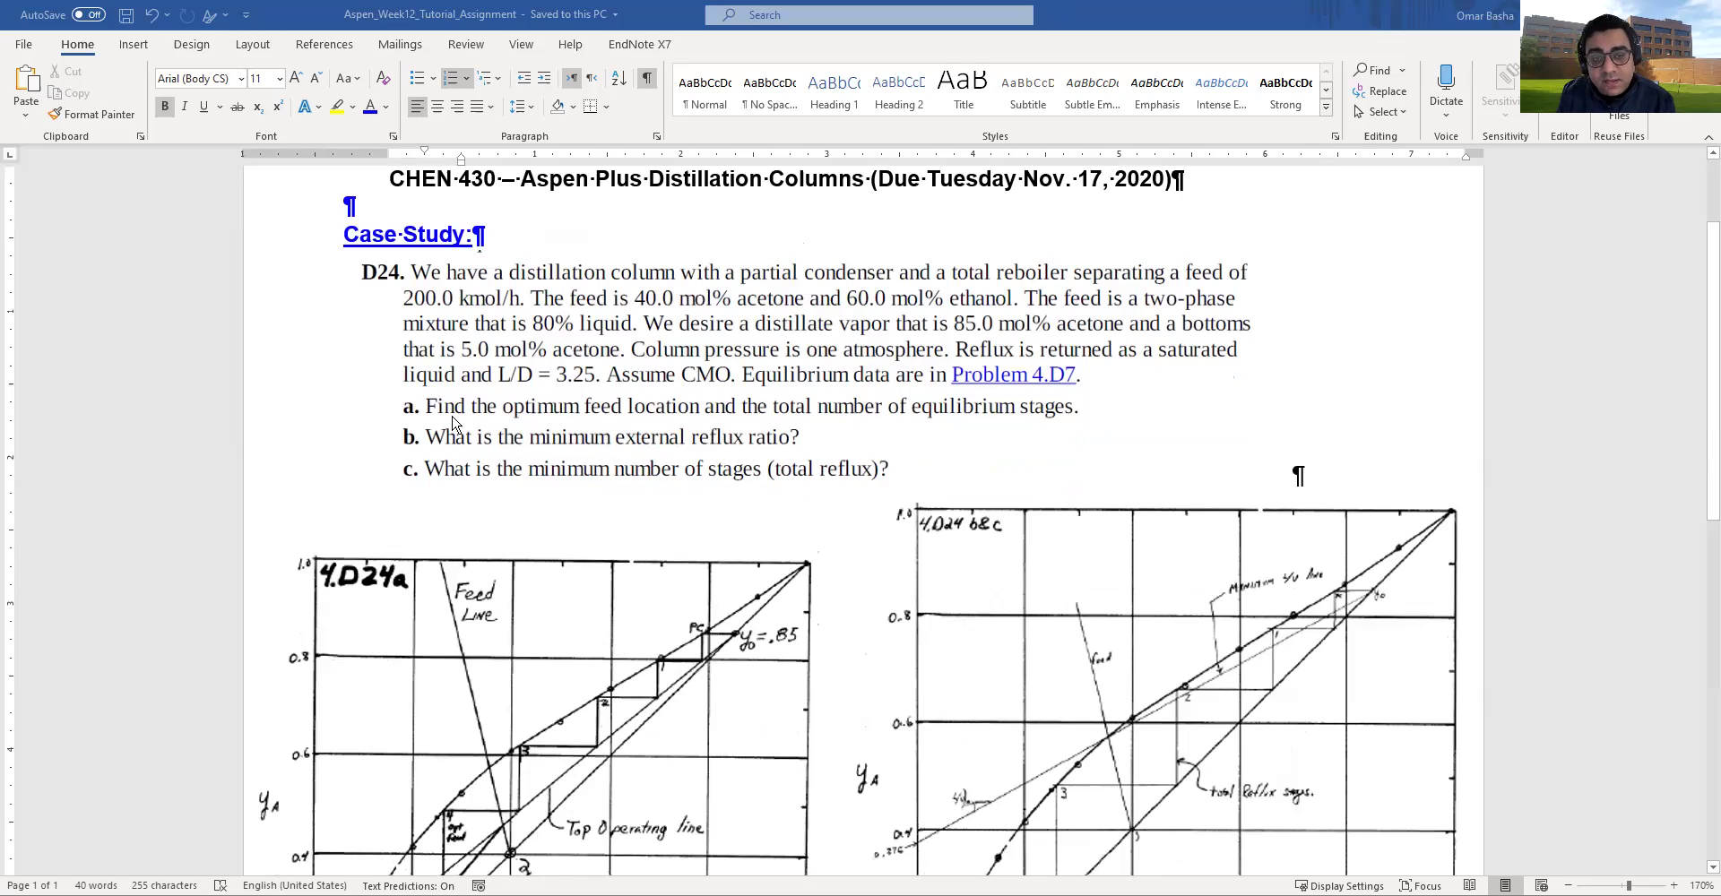
pyautogui.scroll(2, 427, 368)
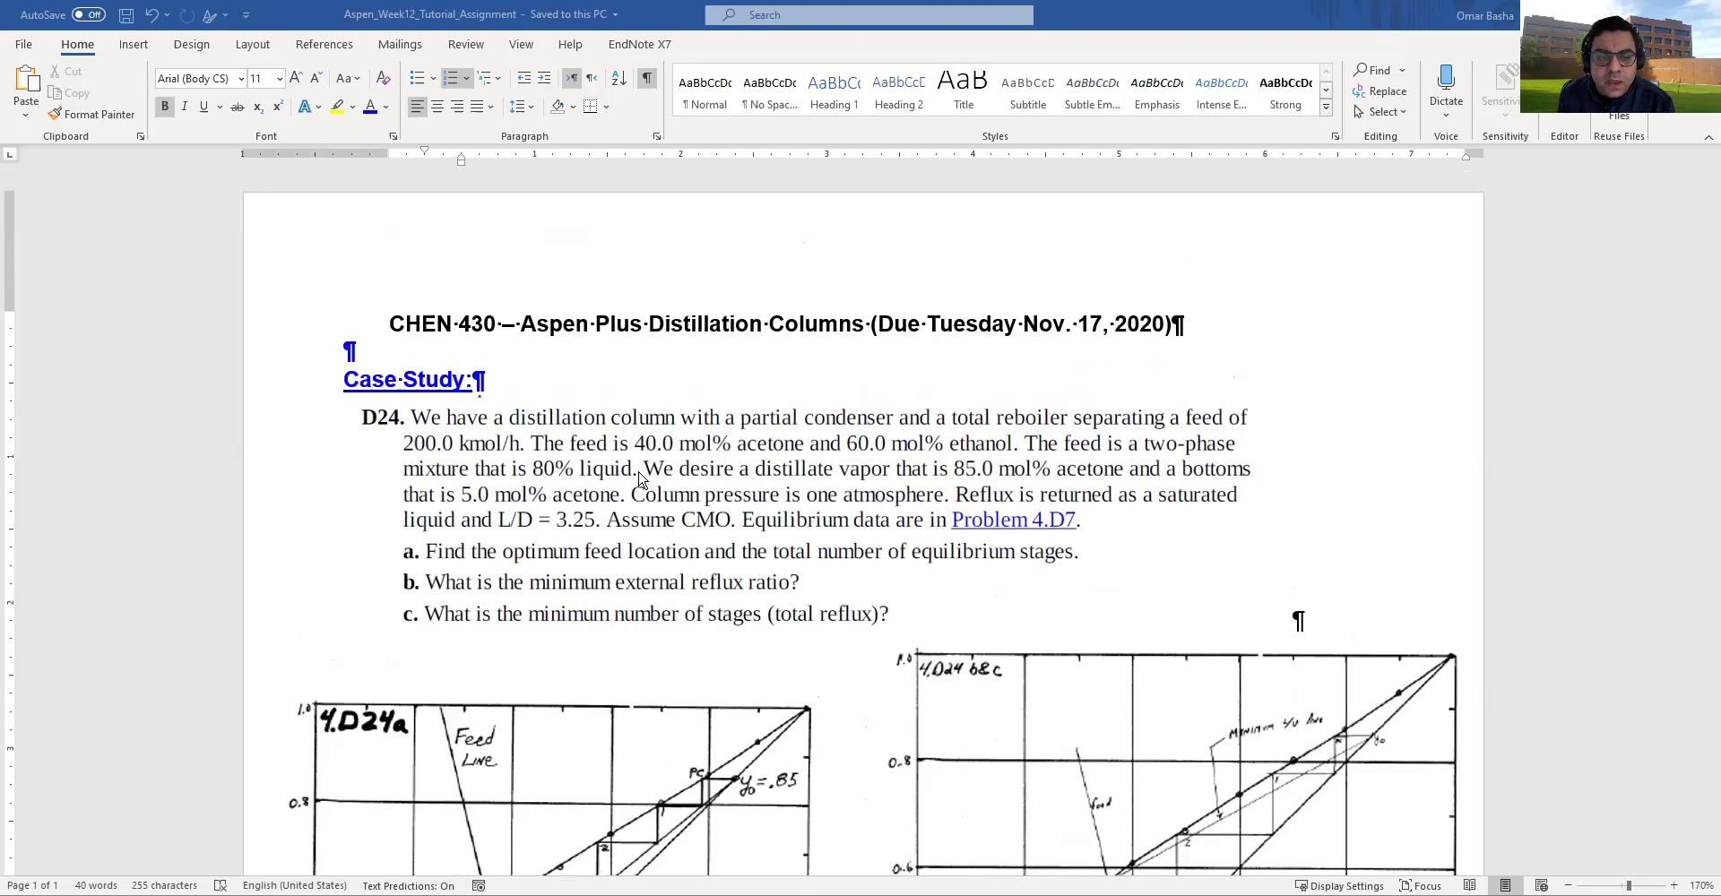
pyautogui.scroll(-1, 642, 480)
pyautogui.scroll(-1, 642, 480)
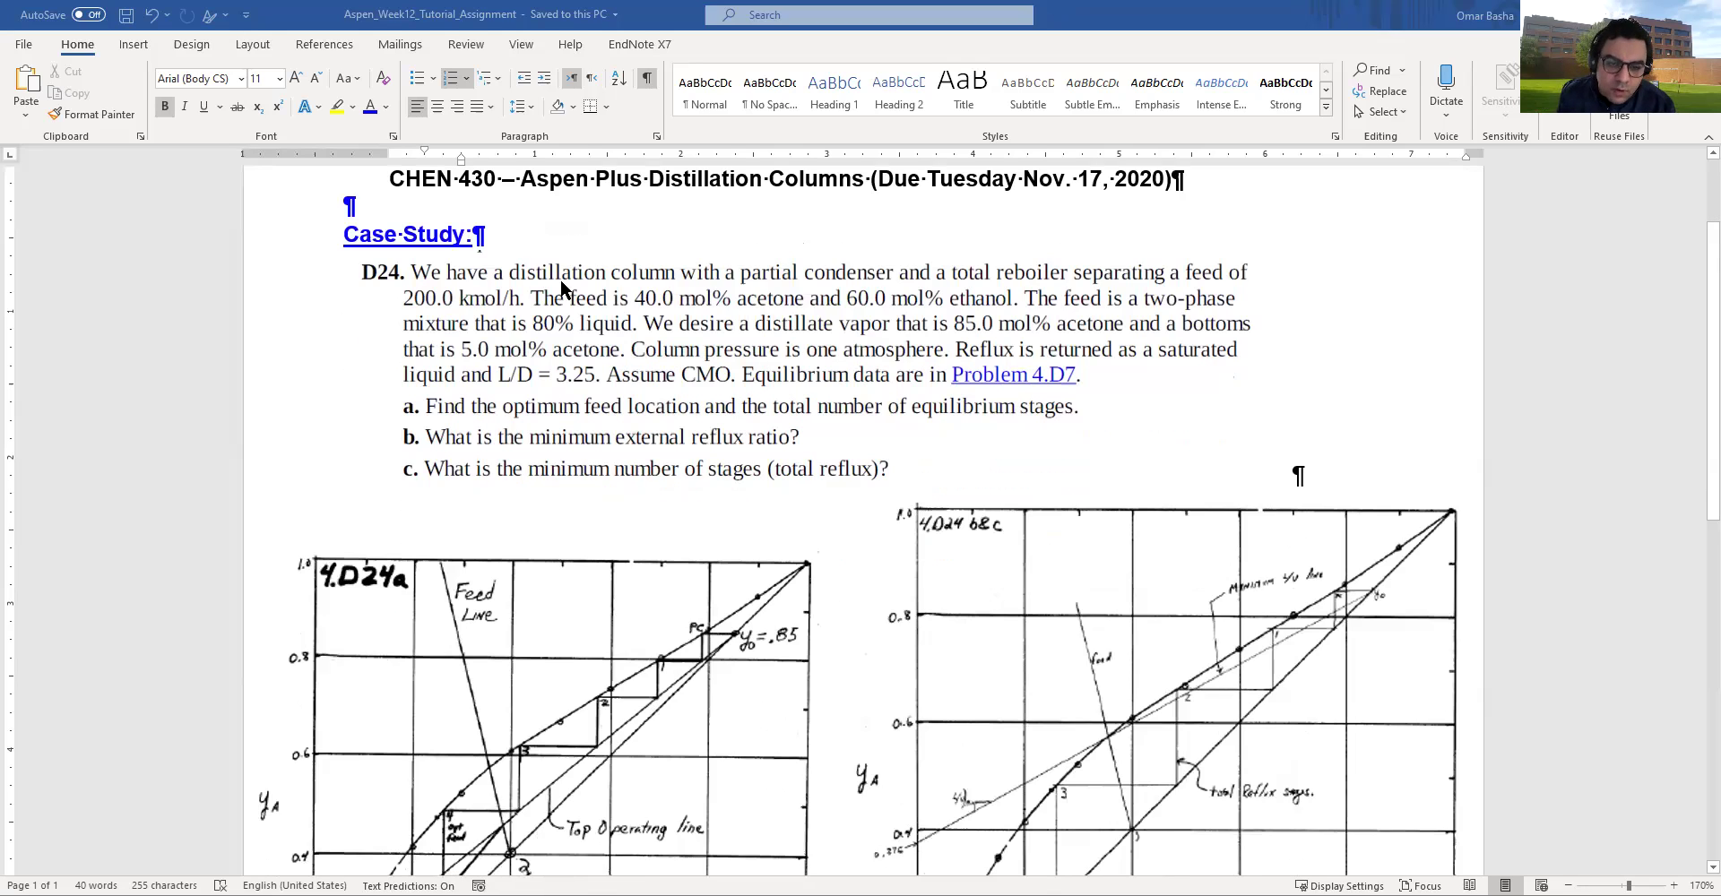
pyautogui.scroll(-1, 563, 285)
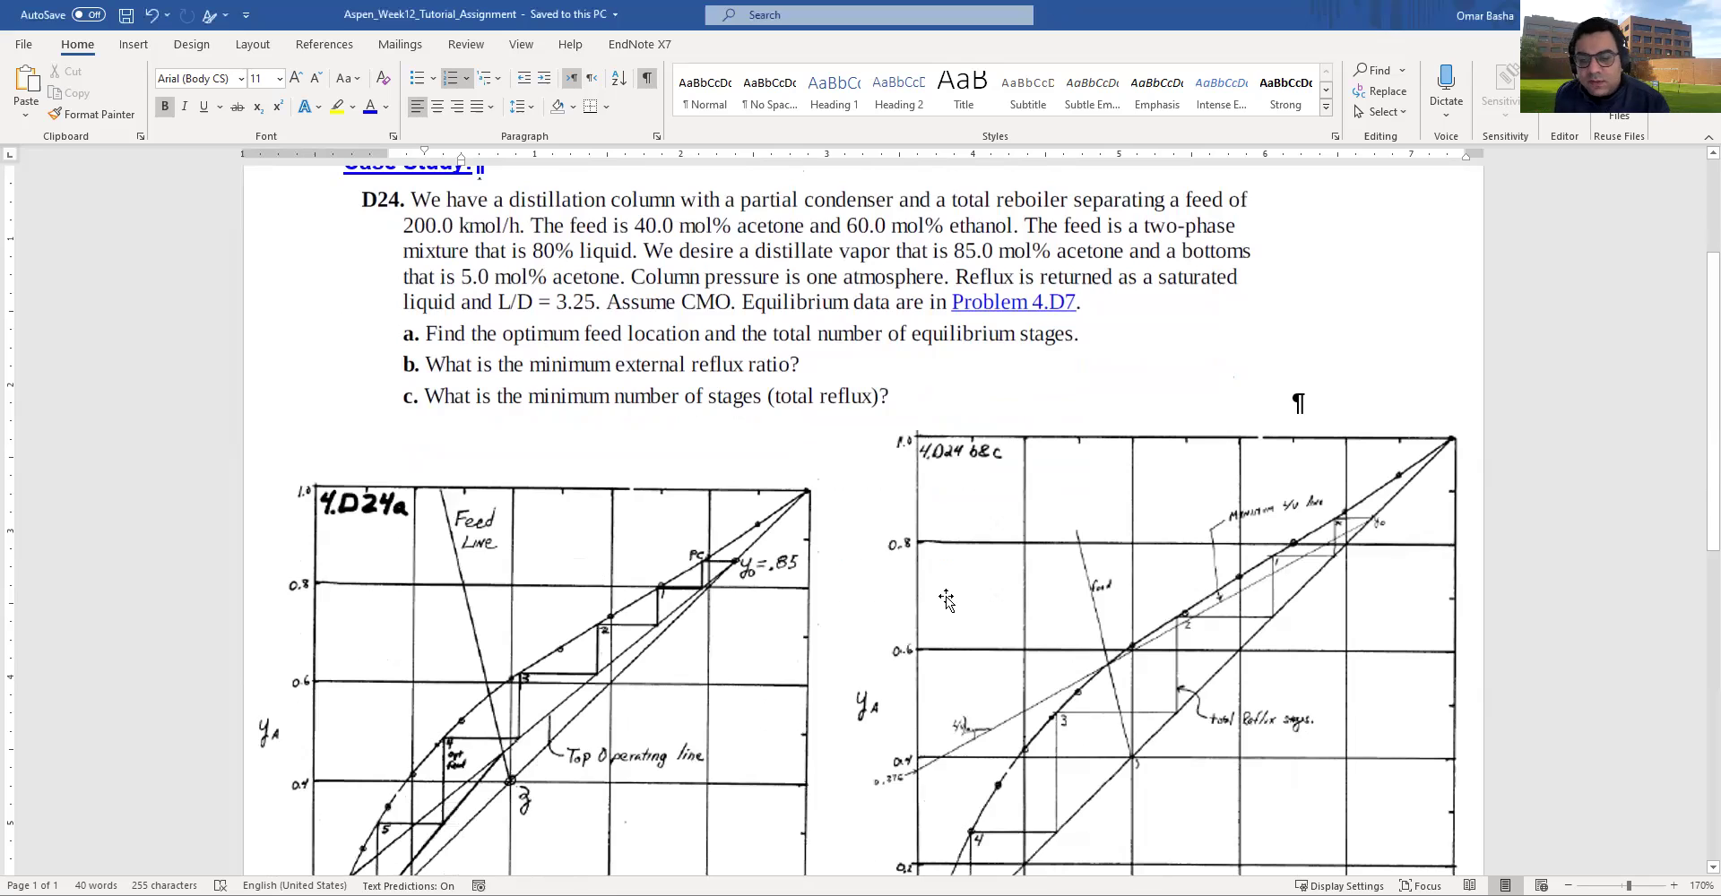
pyautogui.click(523, 620)
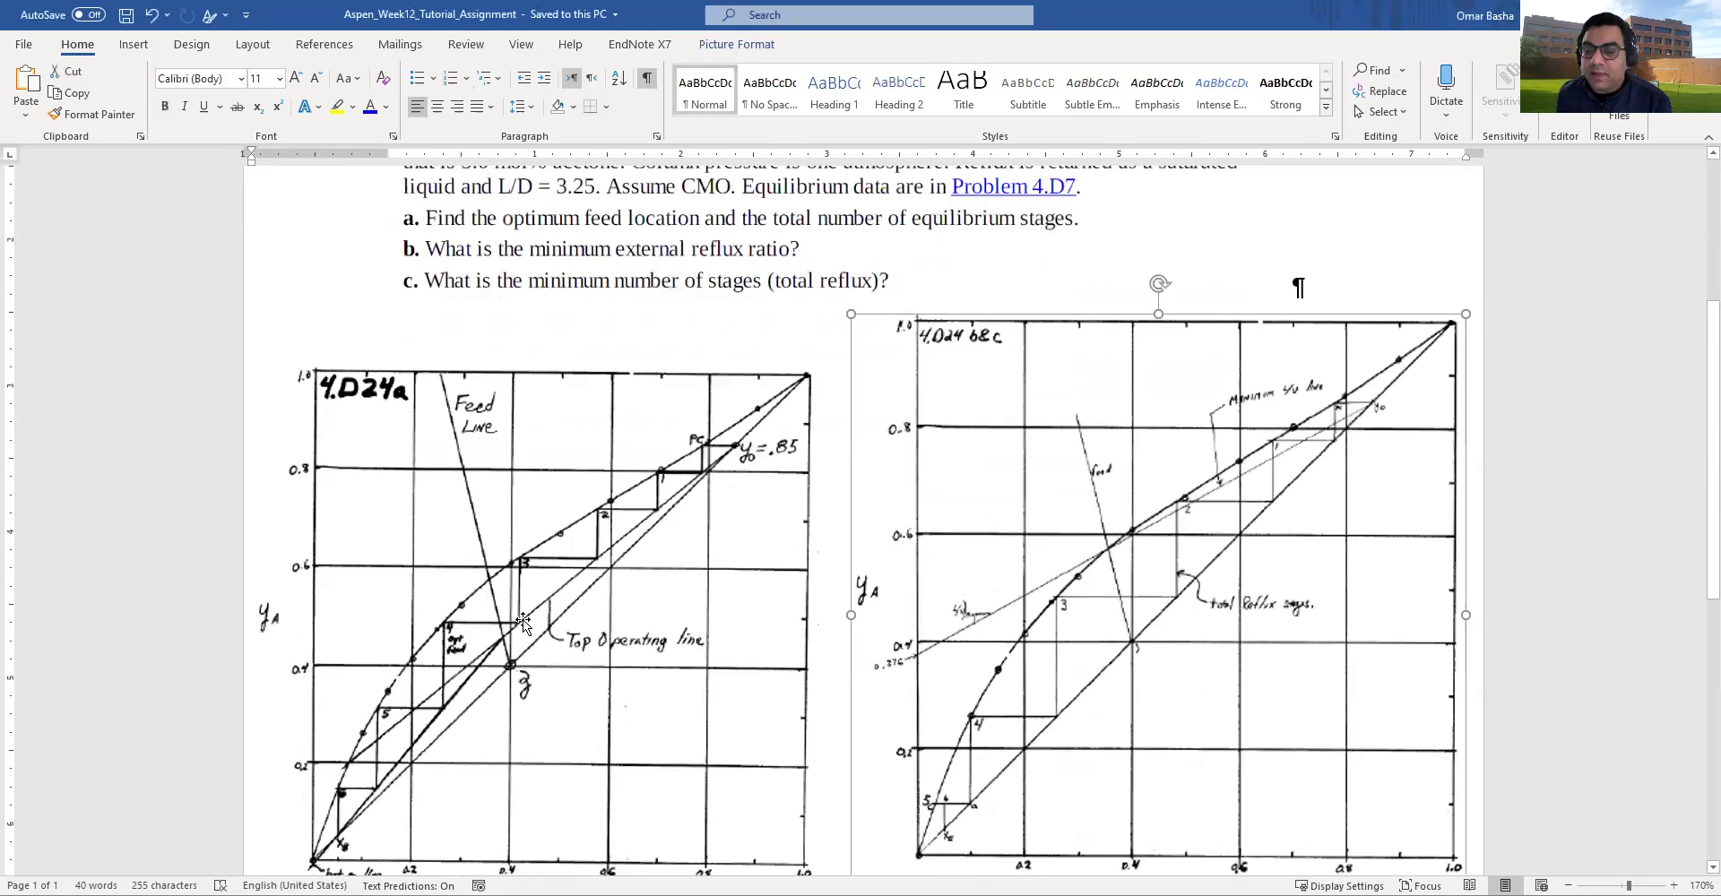
pyautogui.scroll(3, 523, 620)
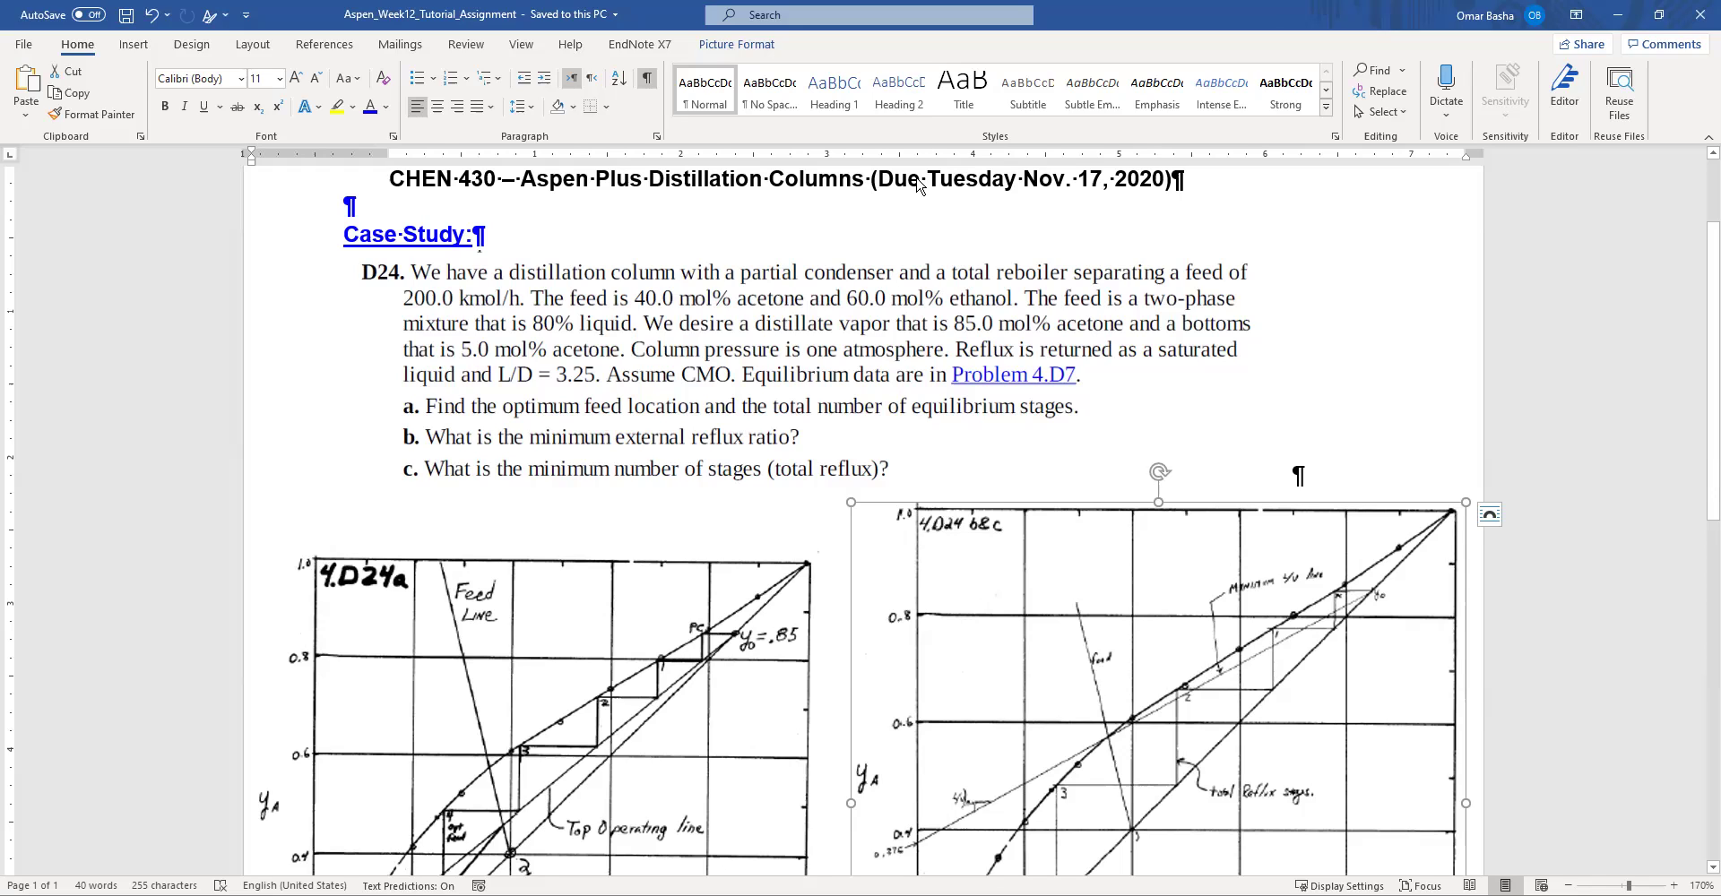
pyautogui.click(1003, 342)
pyautogui.click(1456, 233)
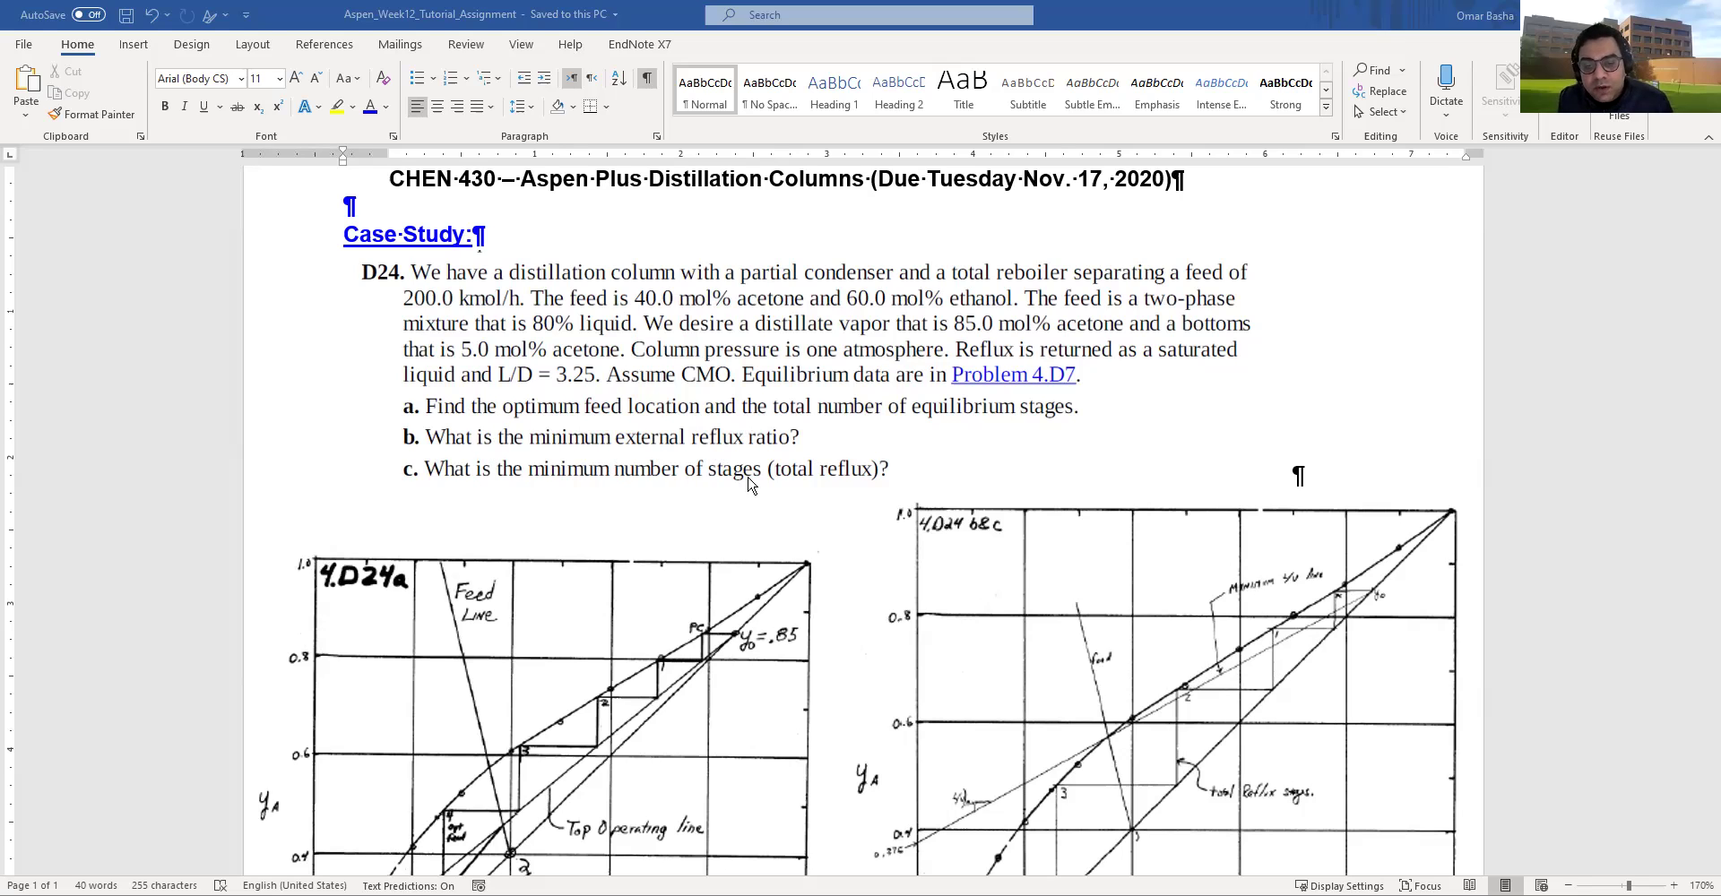
# Step: Examine the graphical stage diagrams for D24 parts a, b and c alongside the problem's three questions
pyautogui.scroll(-2, 812, 478)
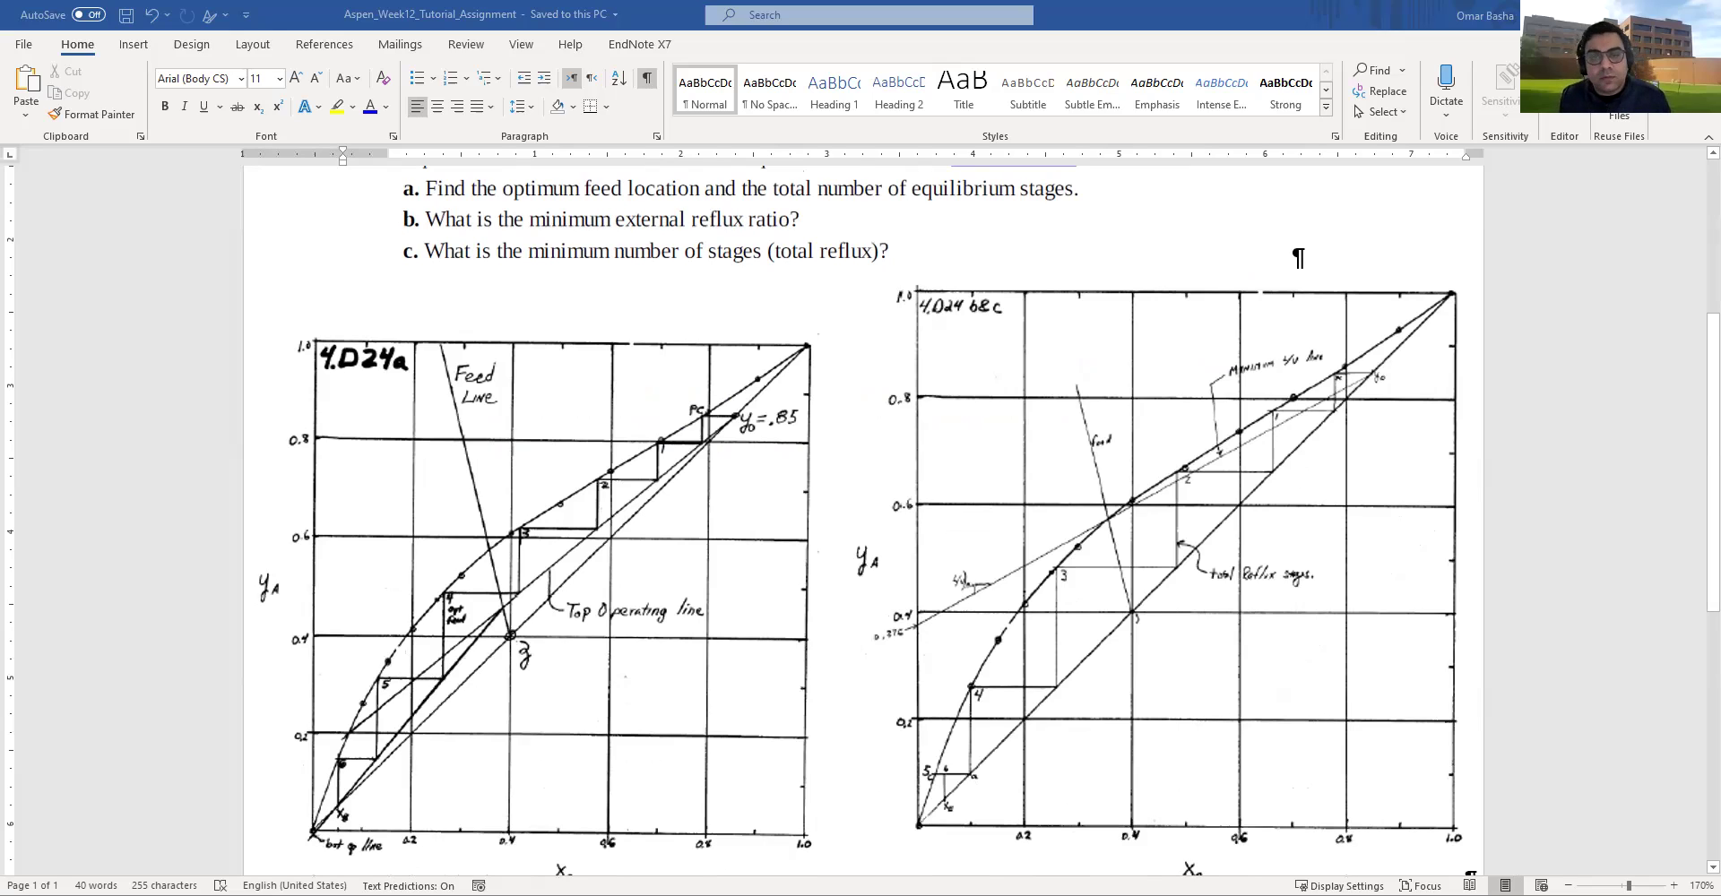
pyautogui.scroll(-4, 628, 611)
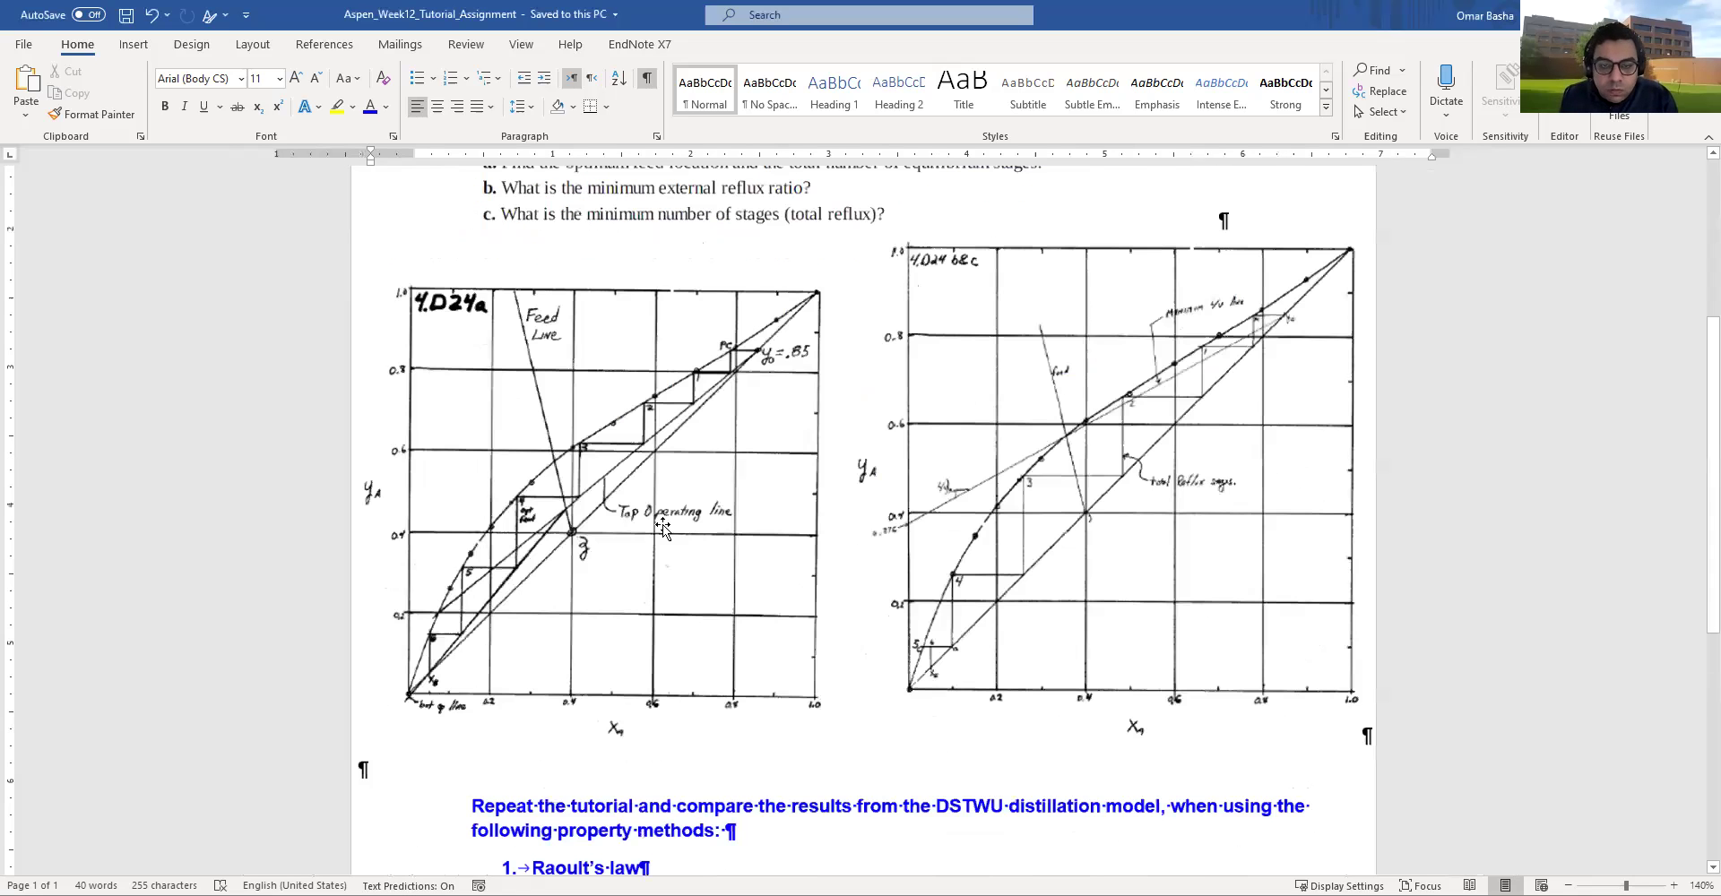
pyautogui.scroll(1, 649, 351)
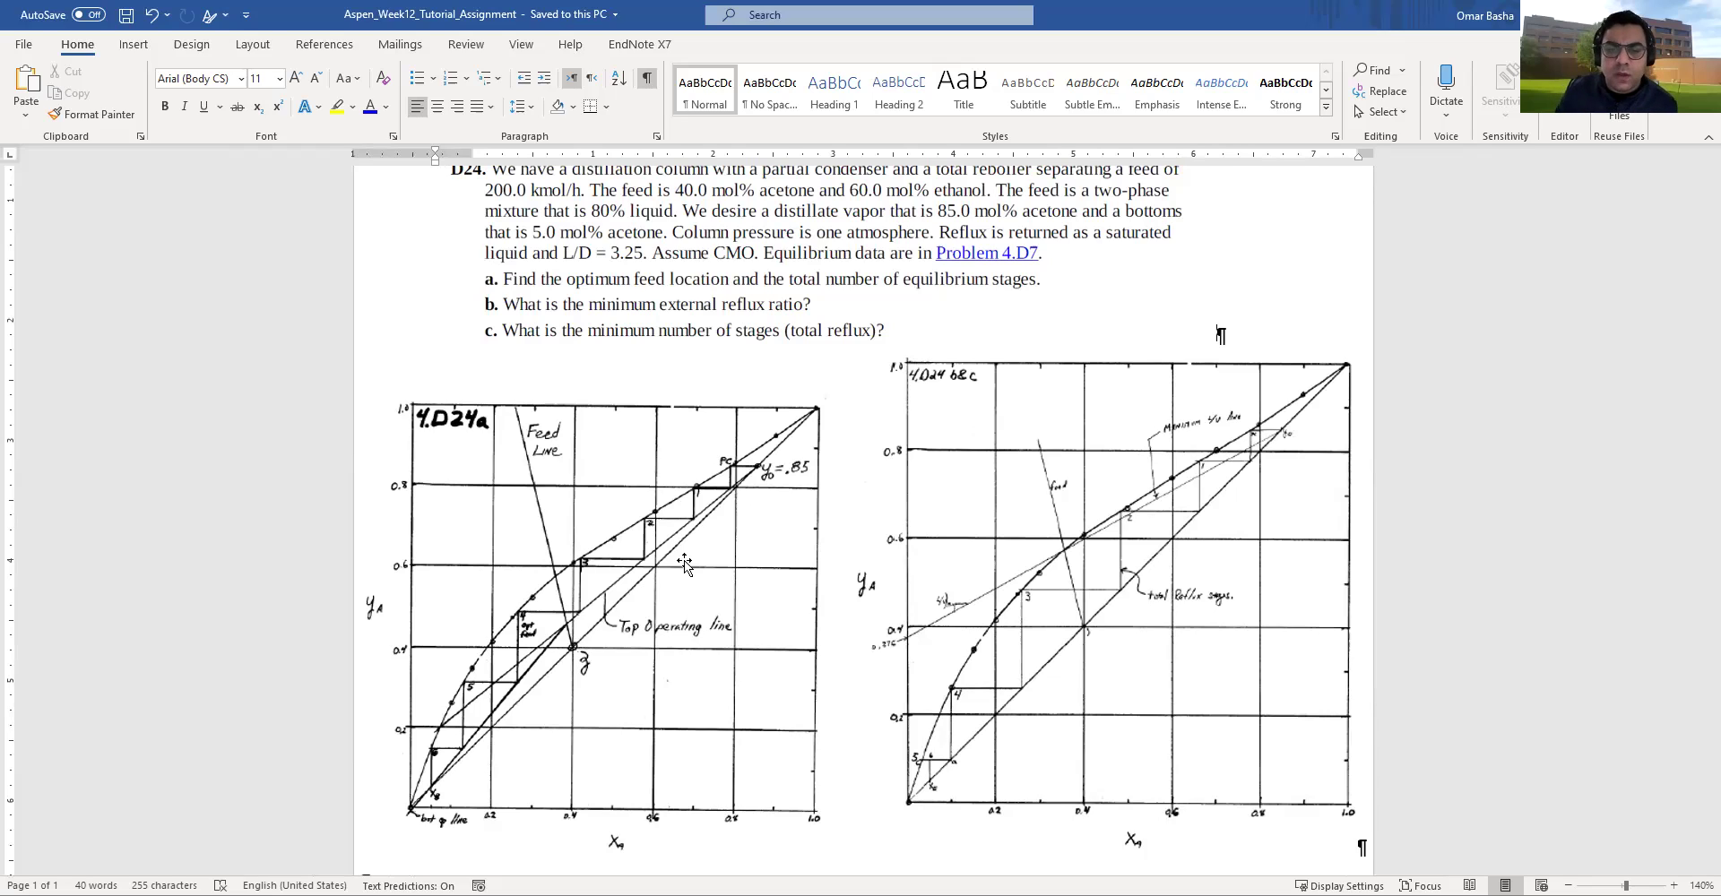
pyautogui.scroll(1, 685, 561)
pyautogui.scroll(1, 809, 466)
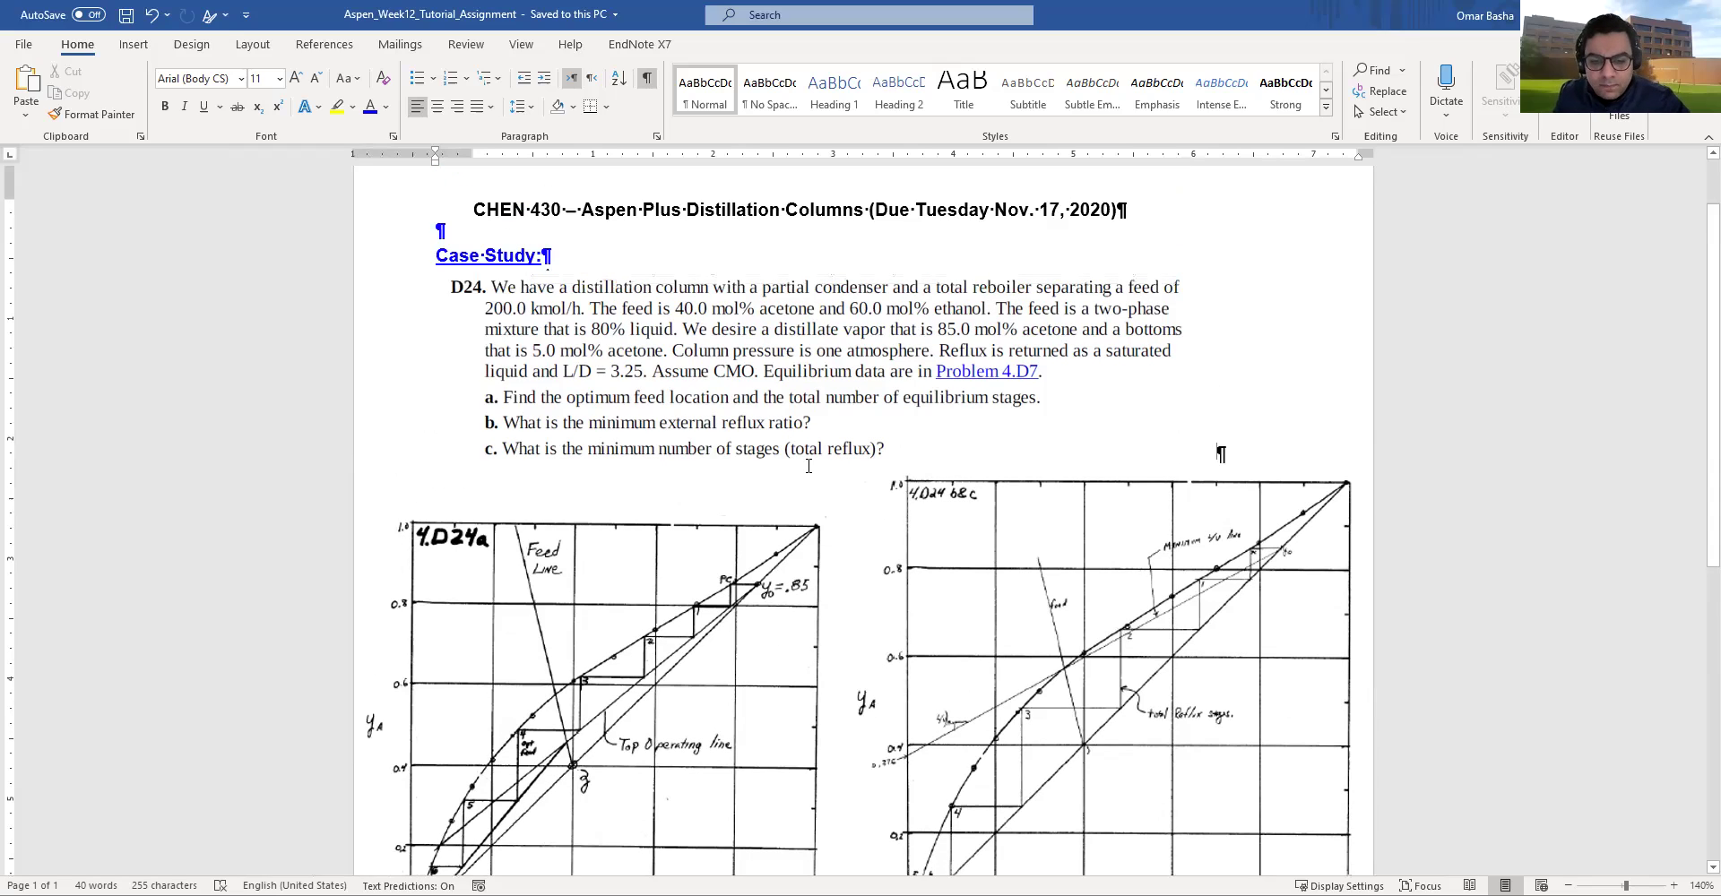
pyautogui.scroll(-2, 734, 588)
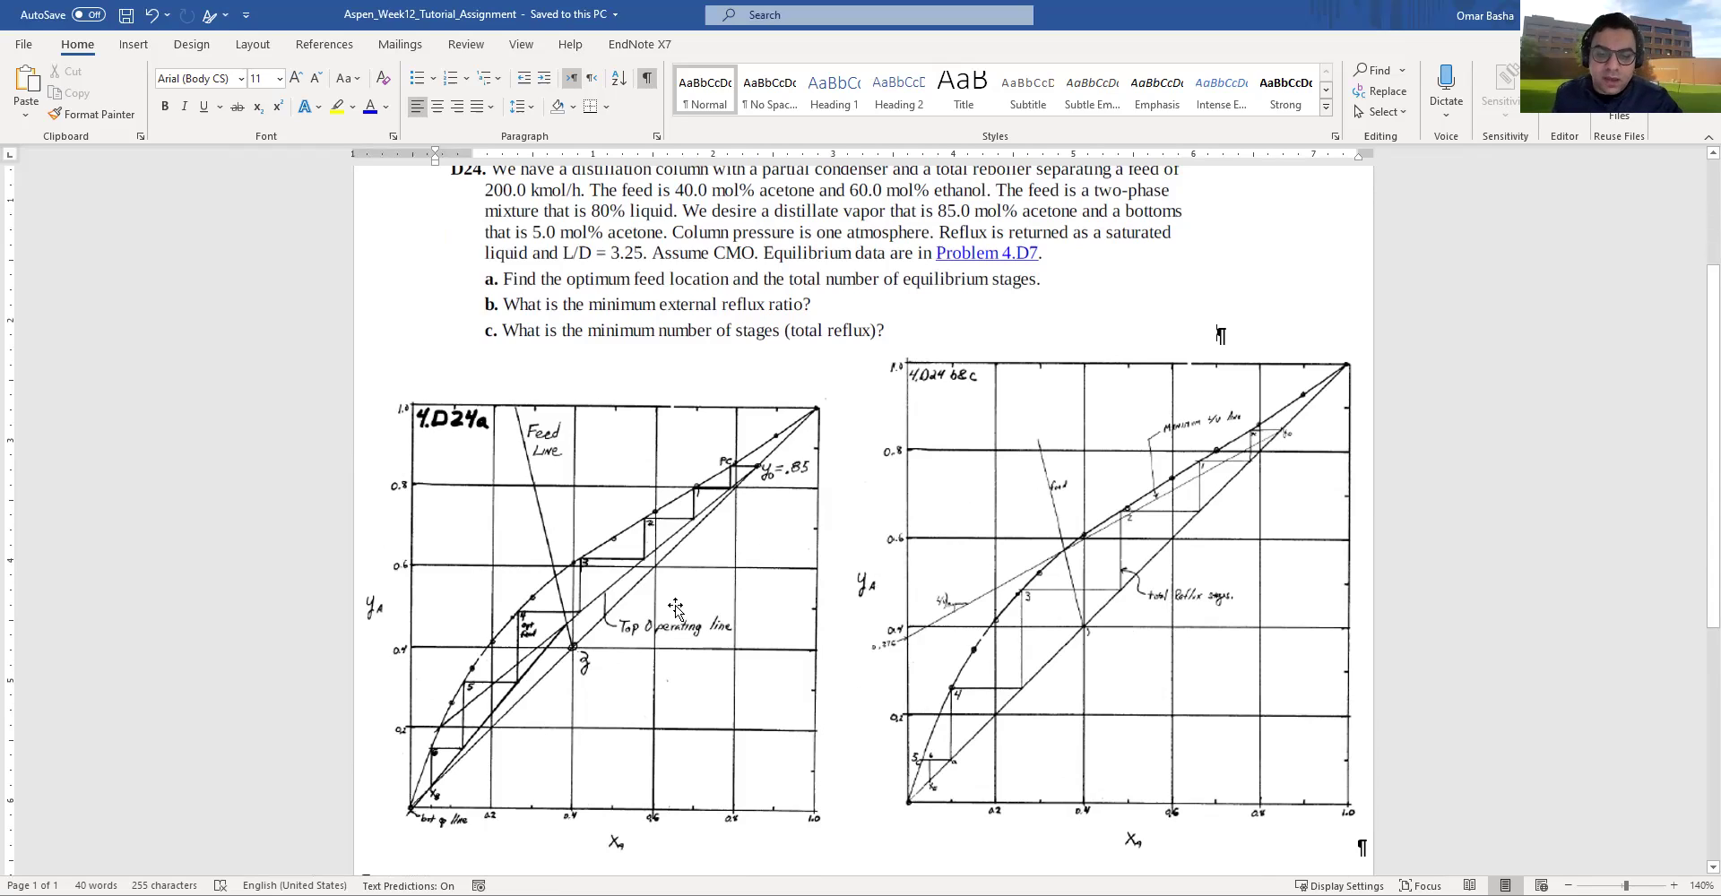
pyautogui.scroll(1, 738, 533)
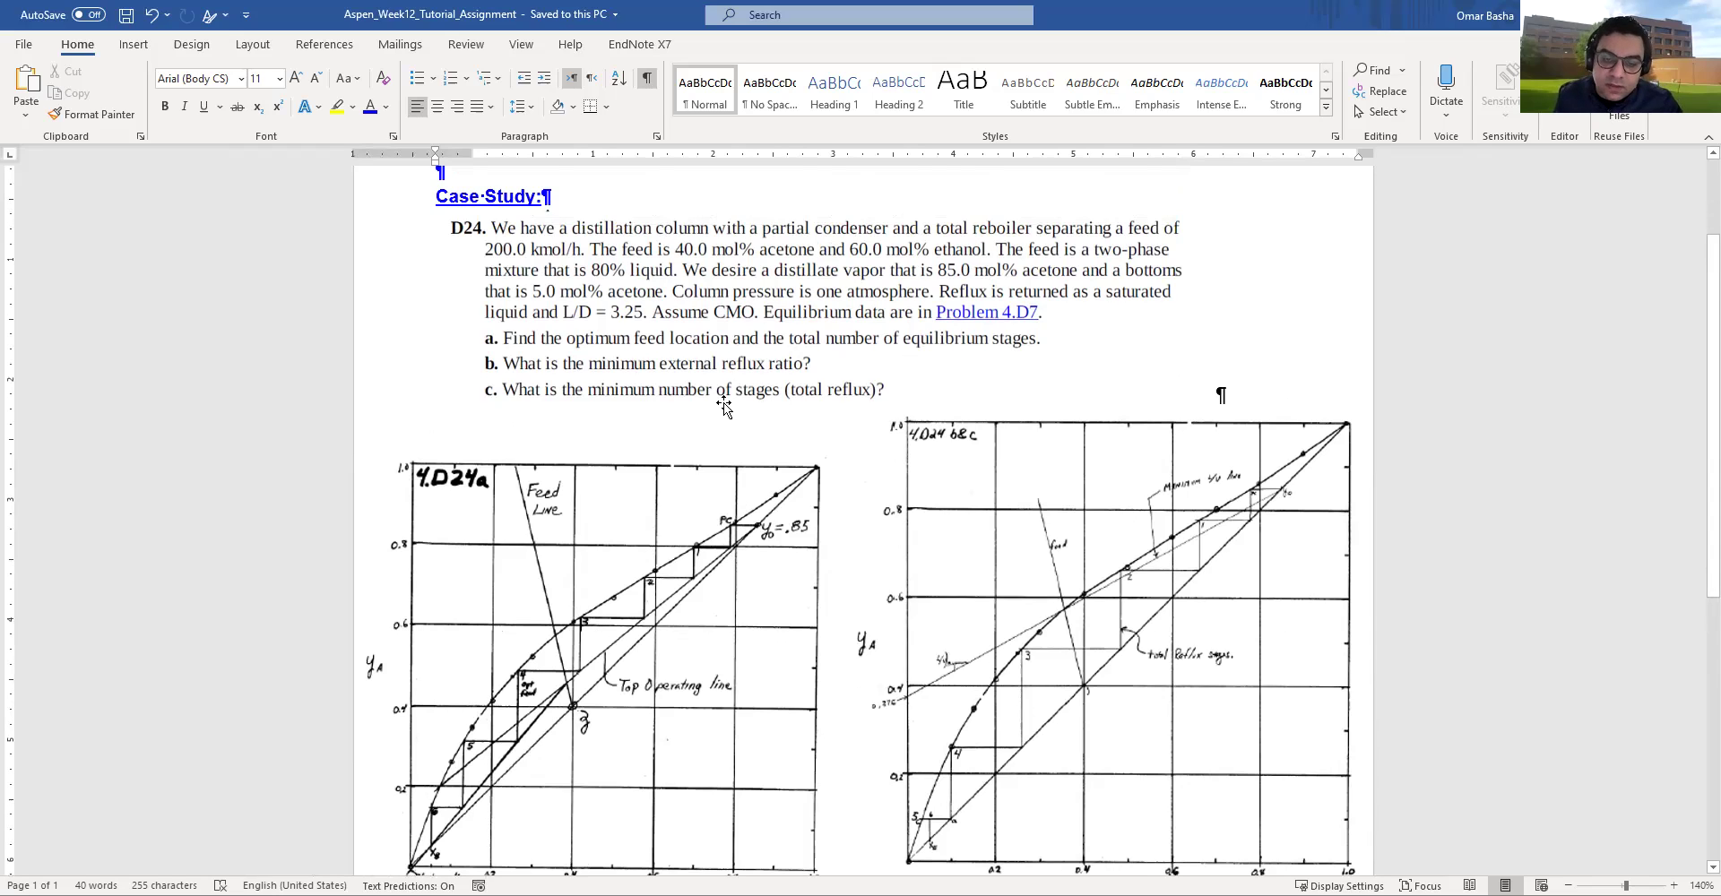
pyautogui.scroll(-2, 723, 401)
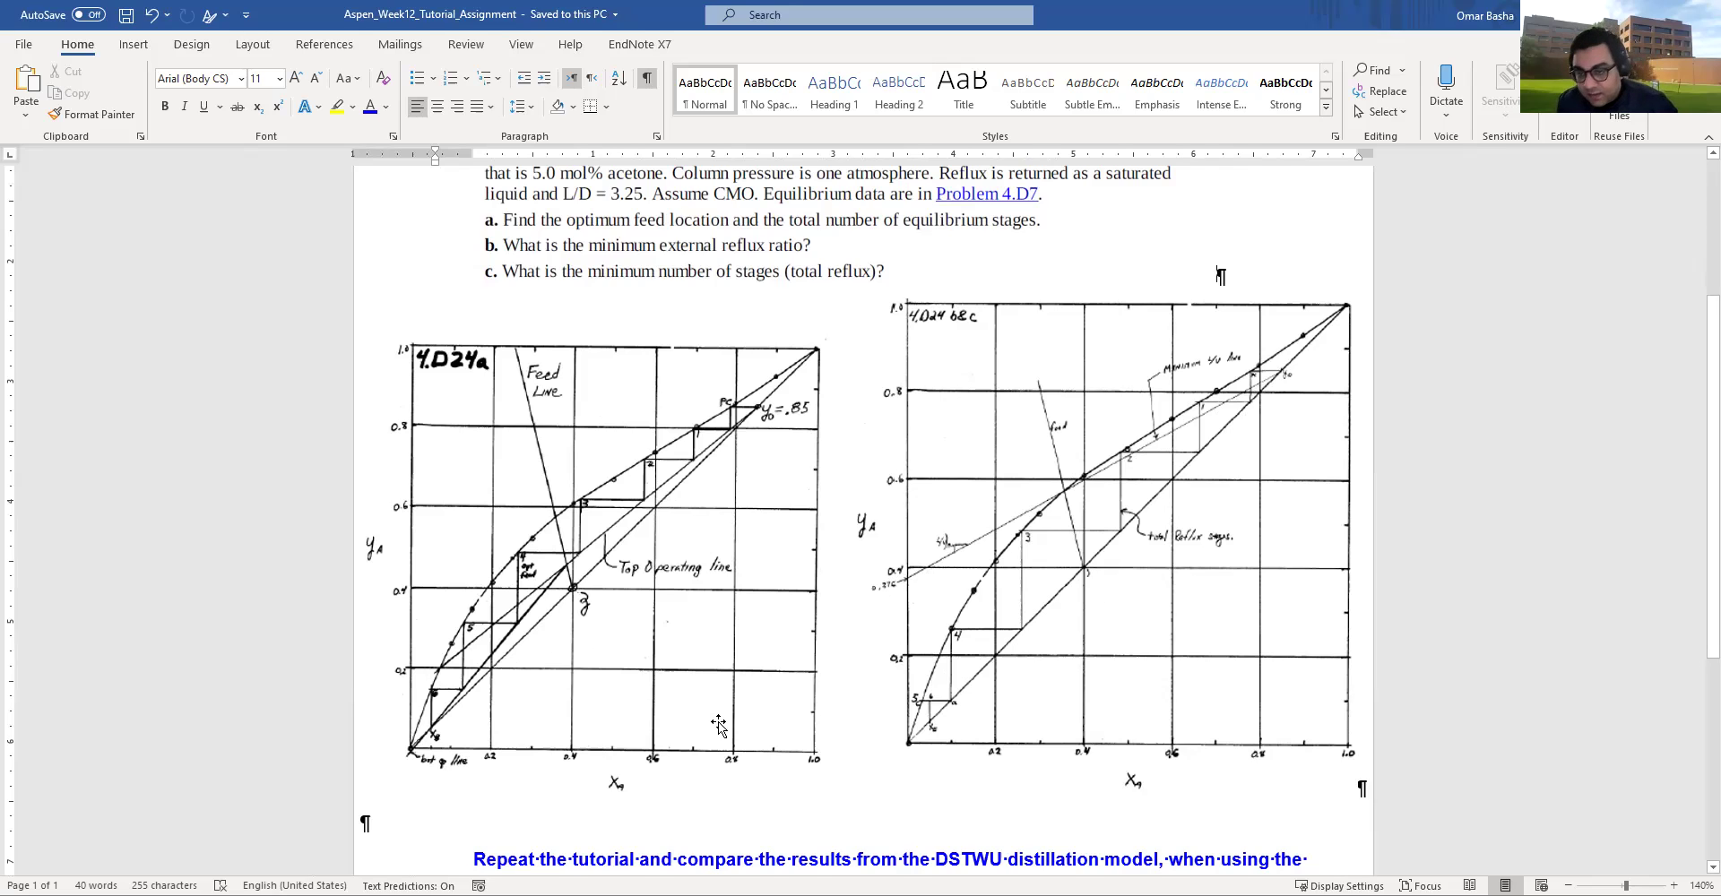
pyautogui.scroll(2, 719, 726)
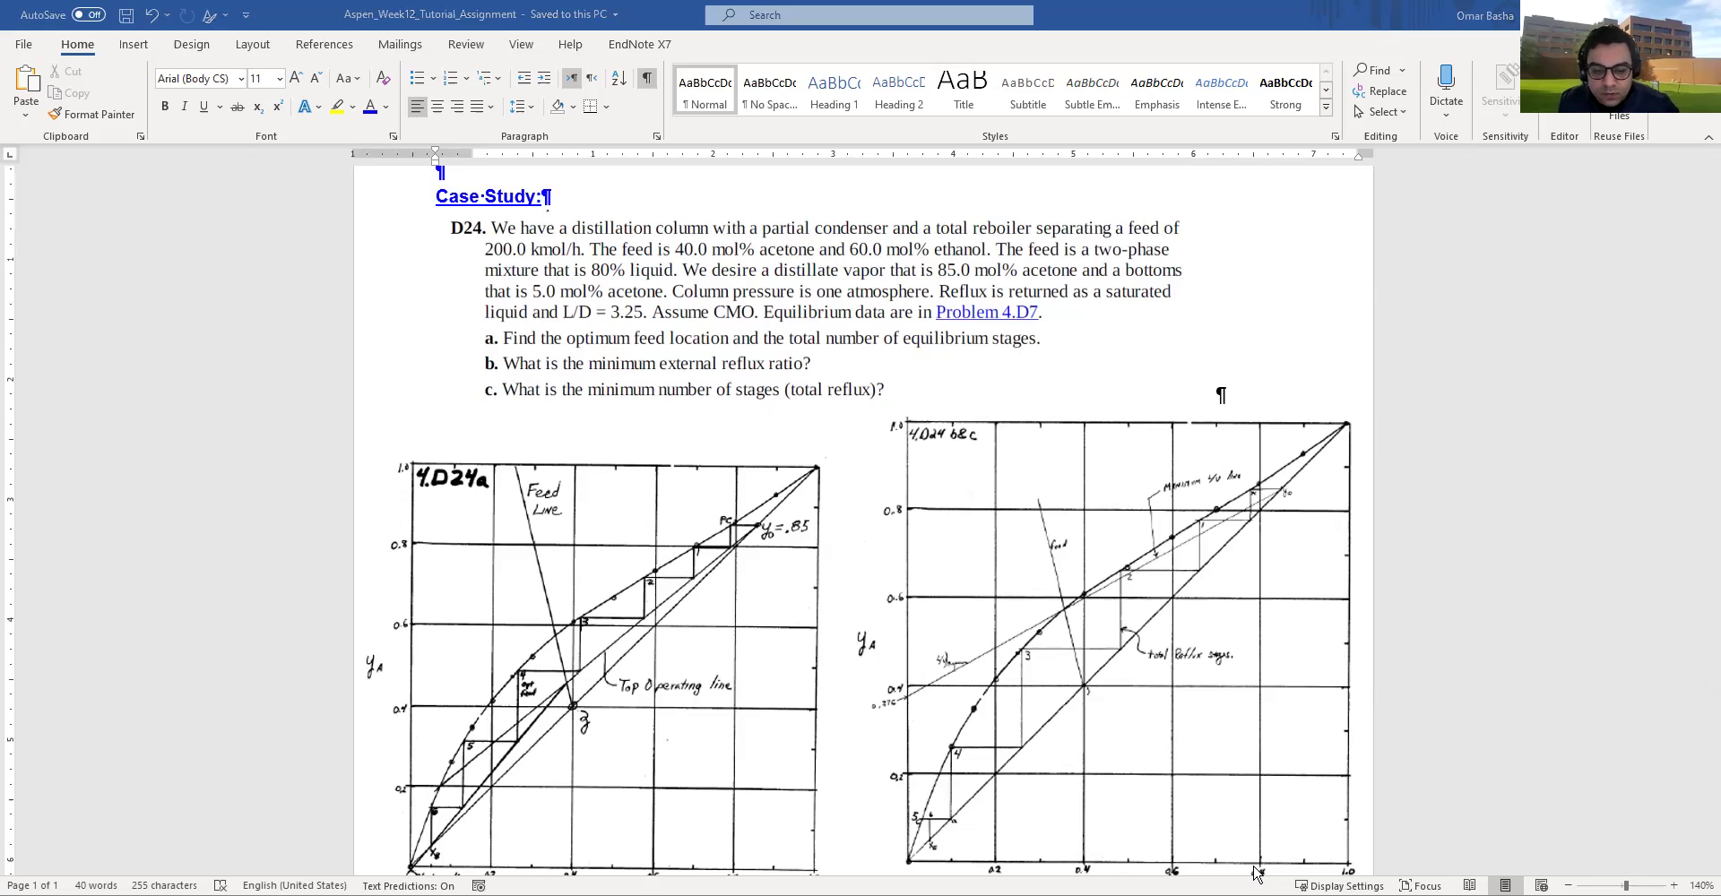
# Step: Switch to Aspen Plus and add ACETONE and ETHANOL to the component list
pyautogui.hotkey('alt', 'Tab')
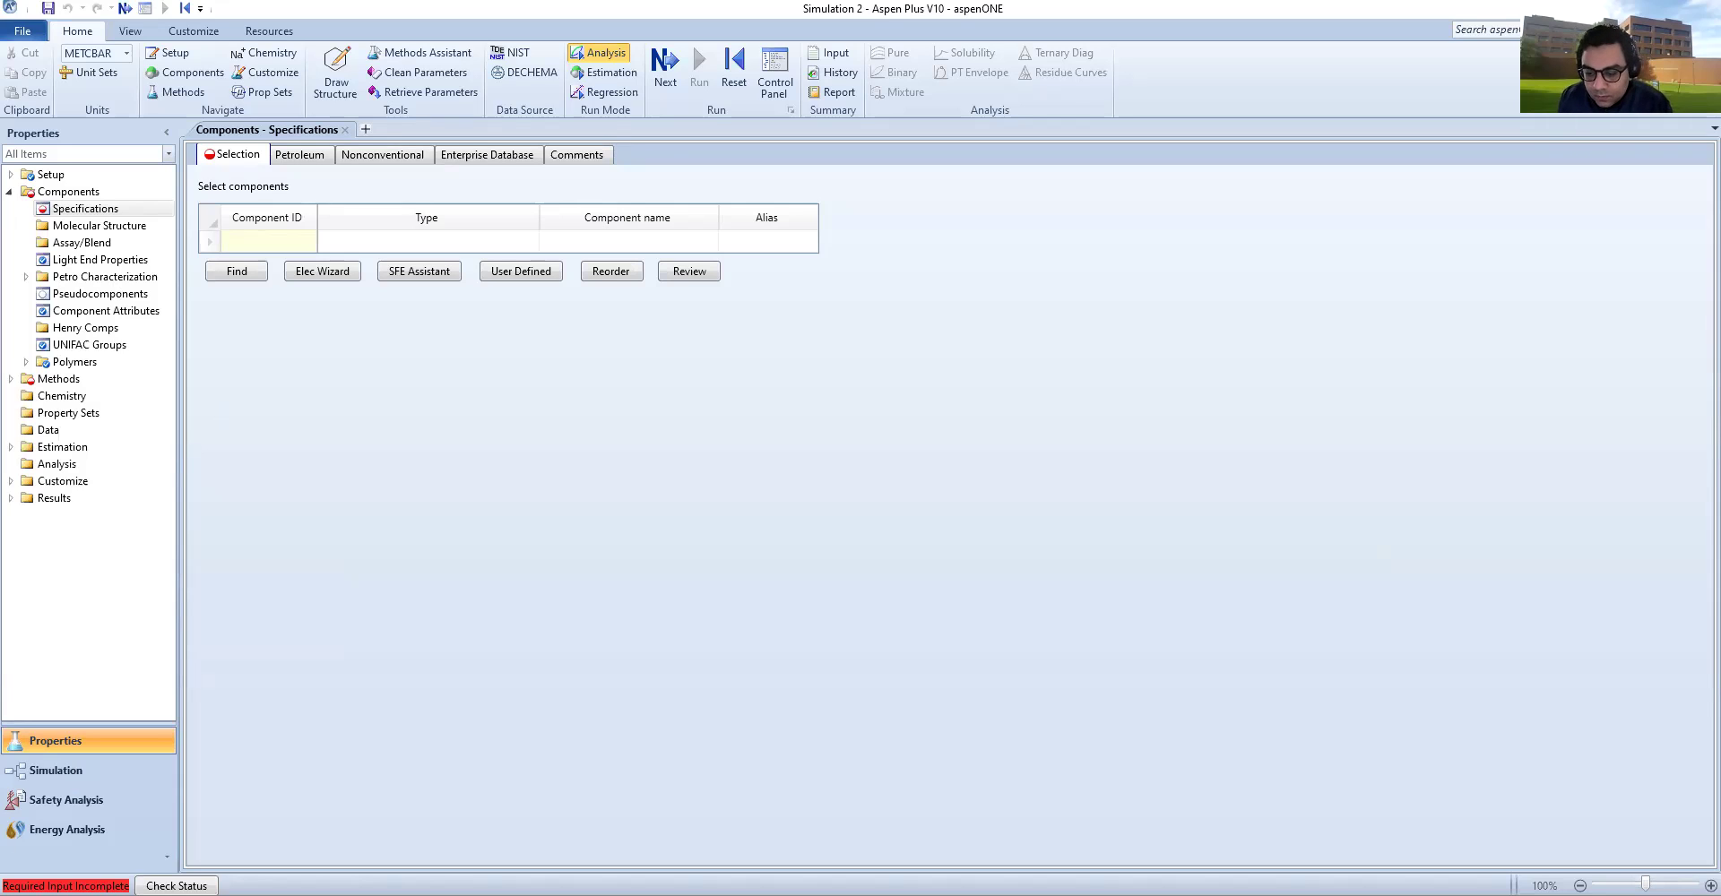
pyautogui.click(272, 244)
pyautogui.write('ACETE')
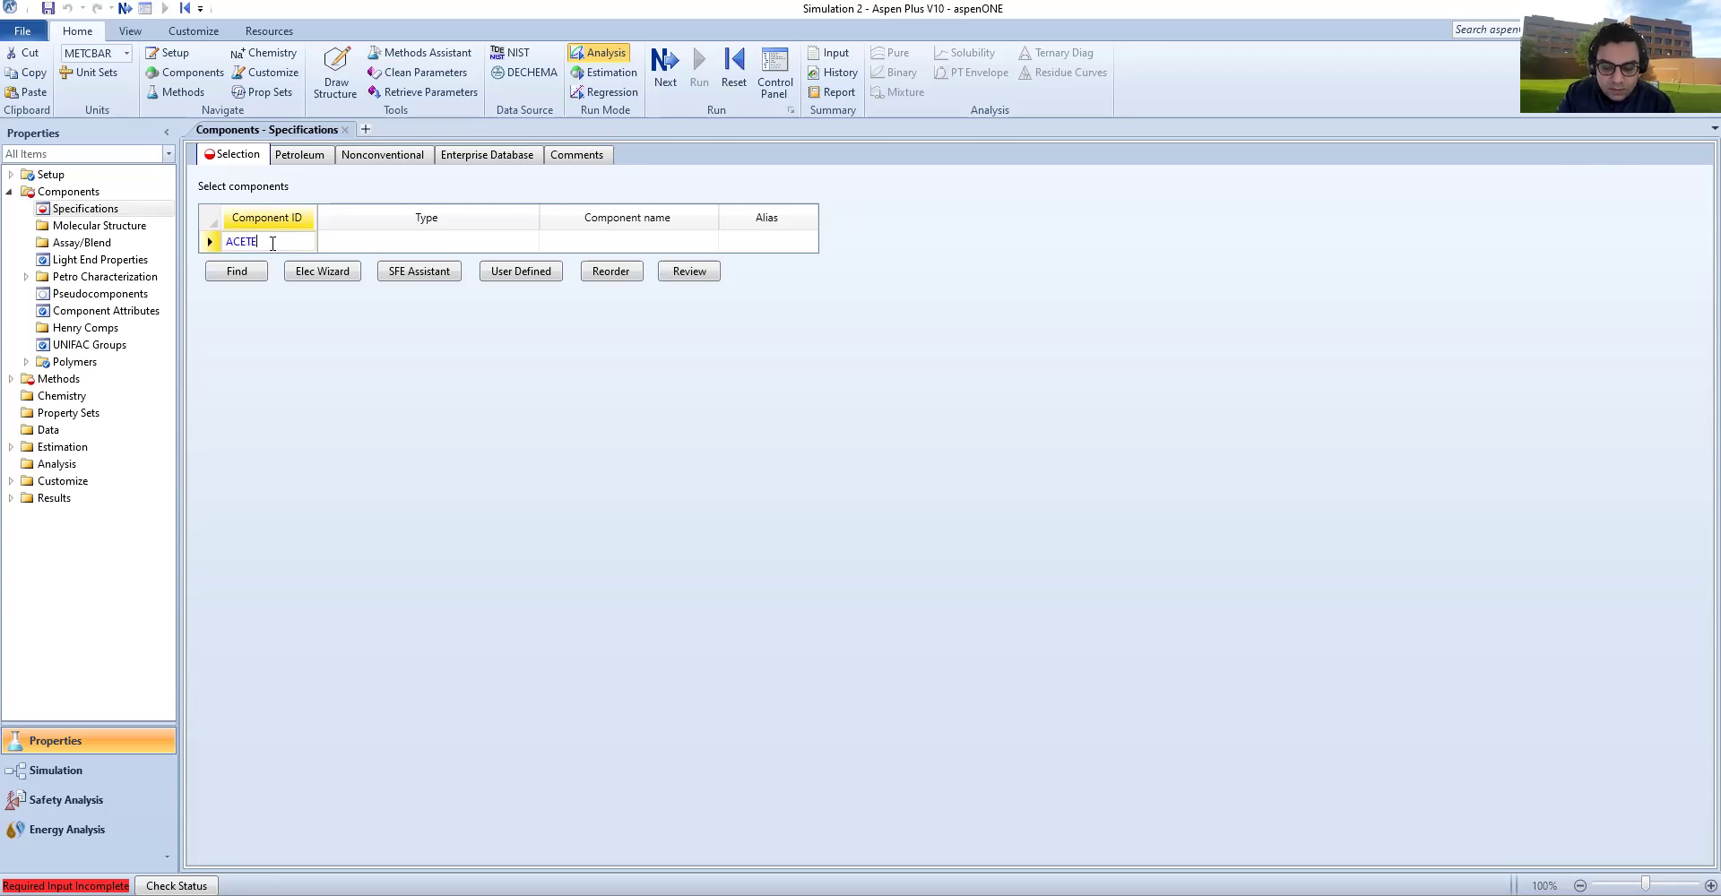
pyautogui.press('BackSpace')
pyautogui.write('ONE')
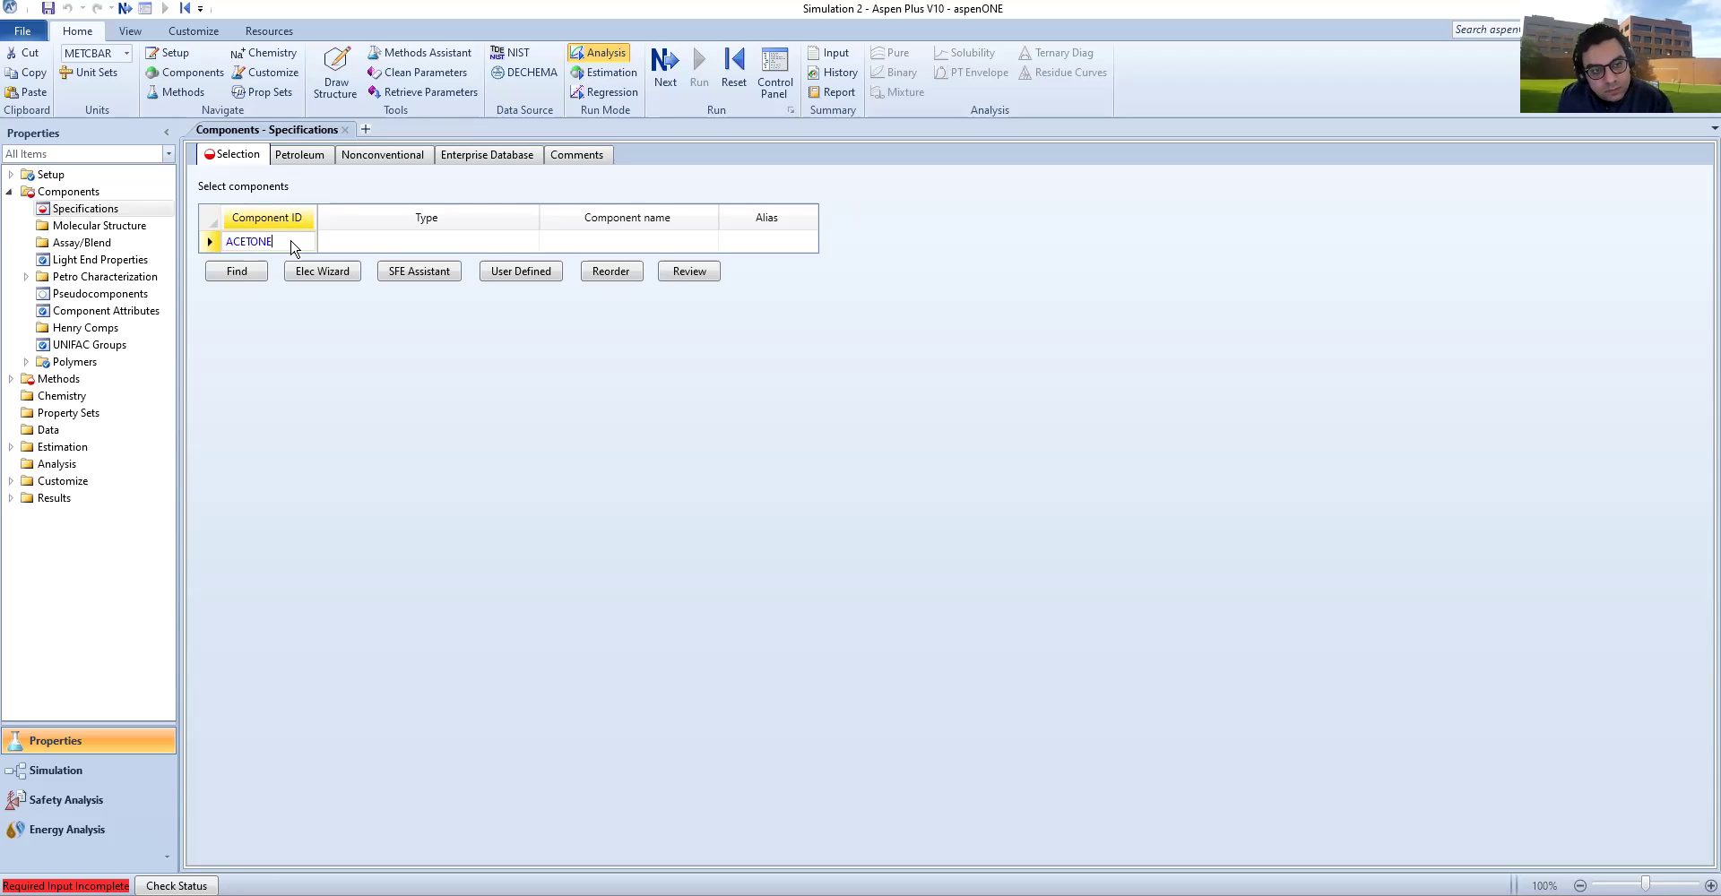
pyautogui.press('Return')
pyautogui.click(265, 265)
pyautogui.write('ETHANOL')
pyautogui.press('Return')
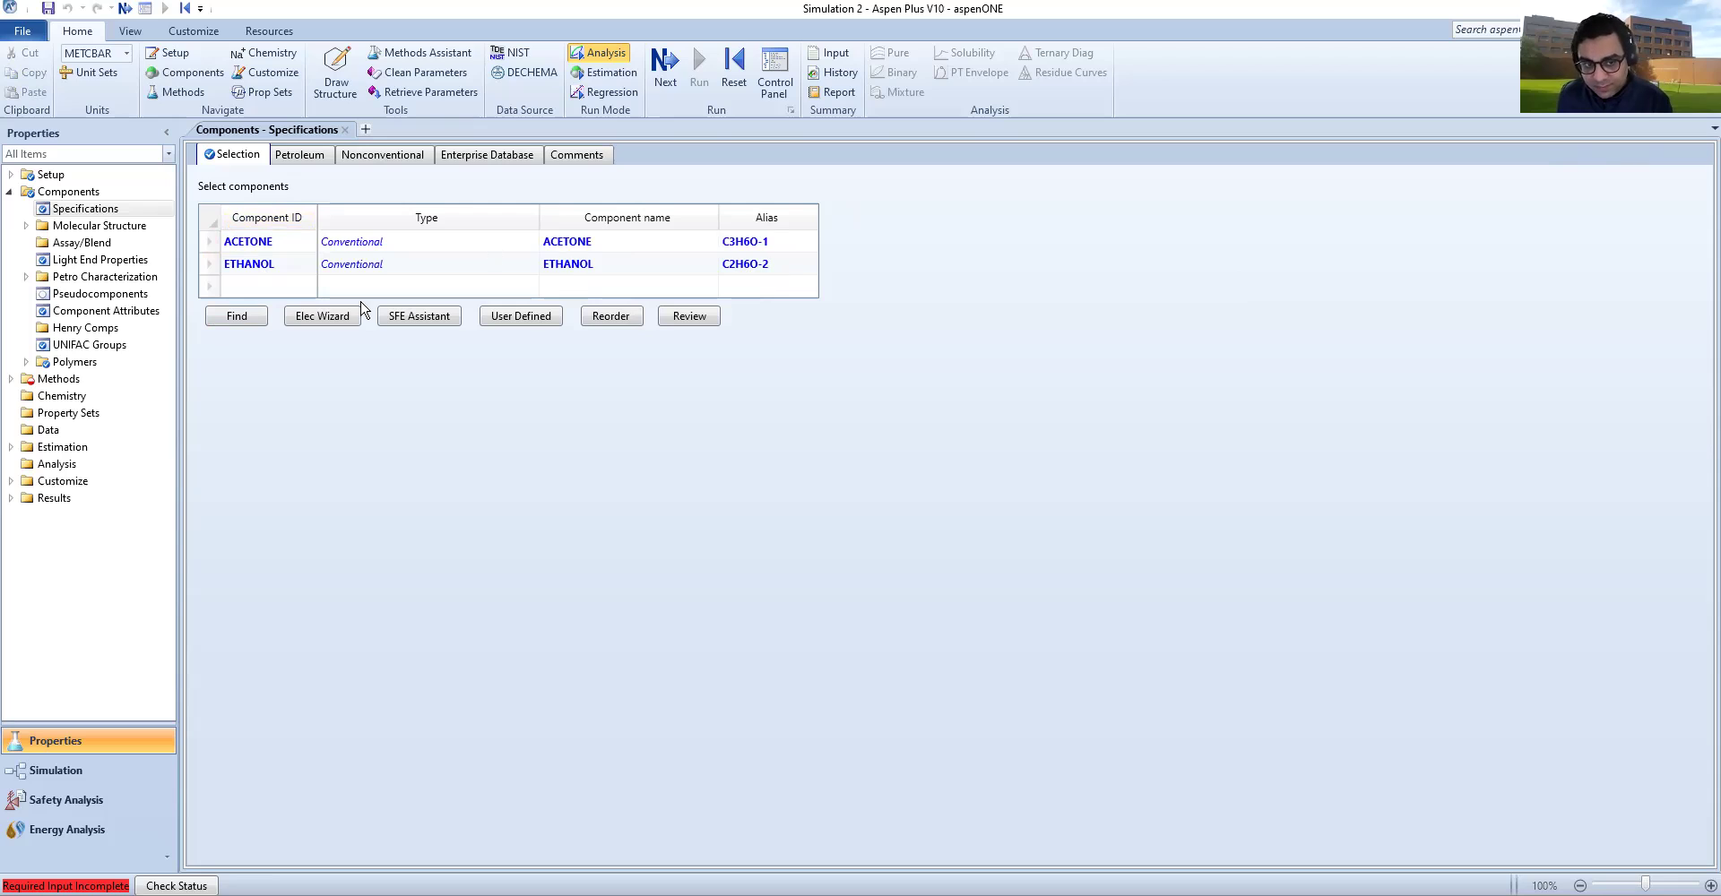
# Step: Enter ETANO as a third trial component and delete its row from the component list
pyautogui.click(263, 287)
pyautogui.write('ETANO')
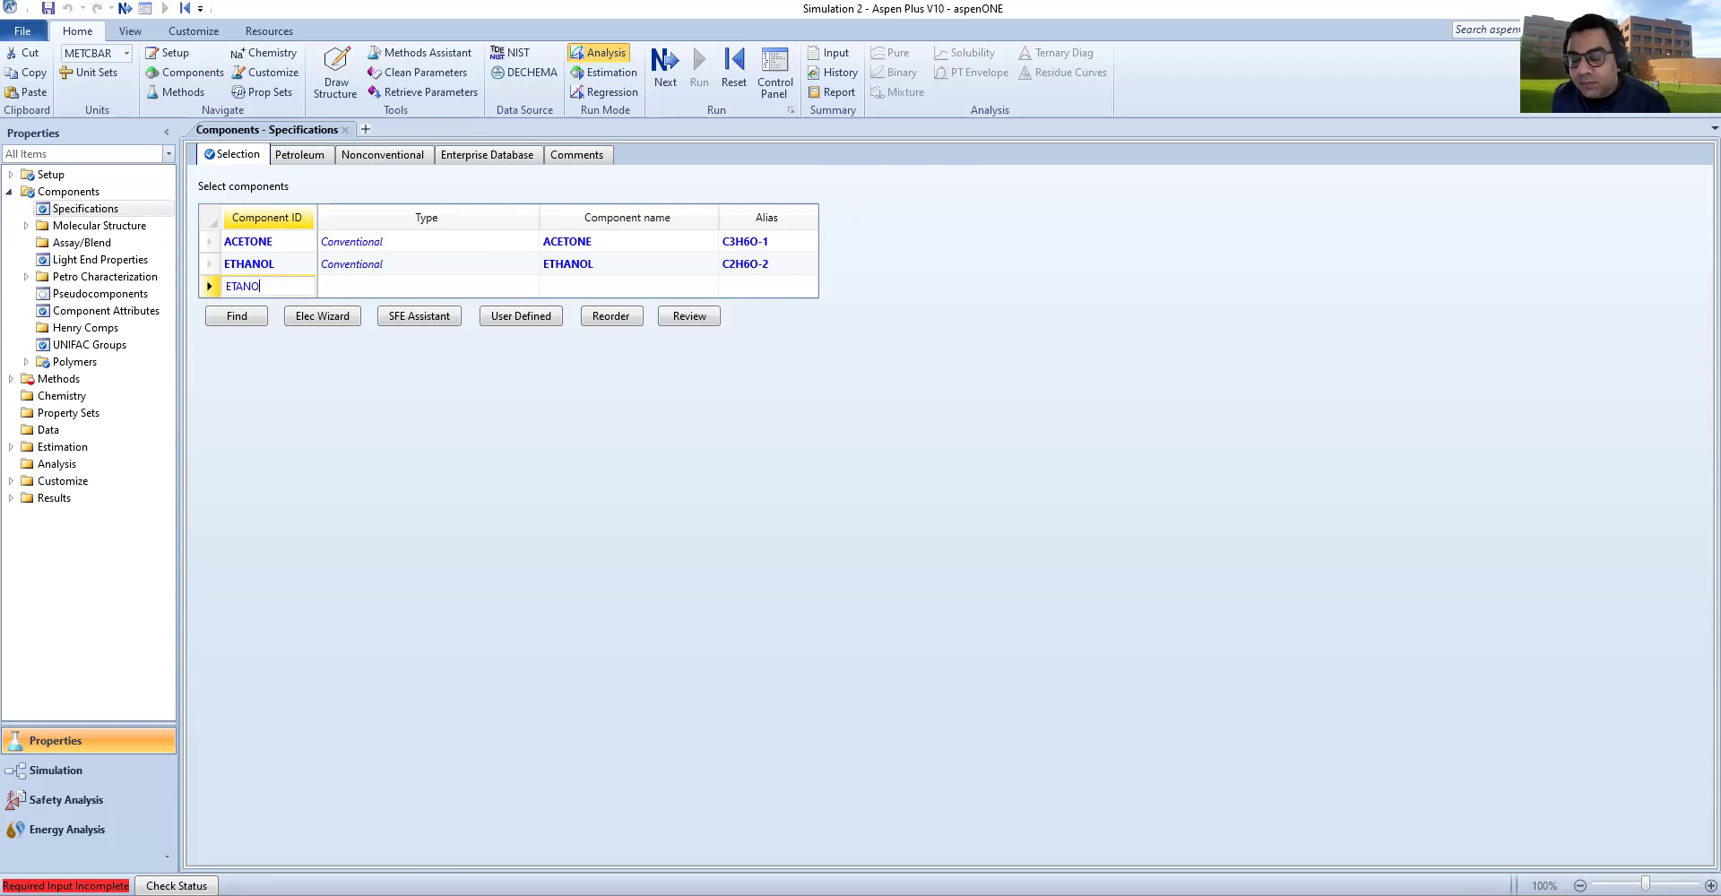
pyautogui.hotkey('alt', 'Tab')
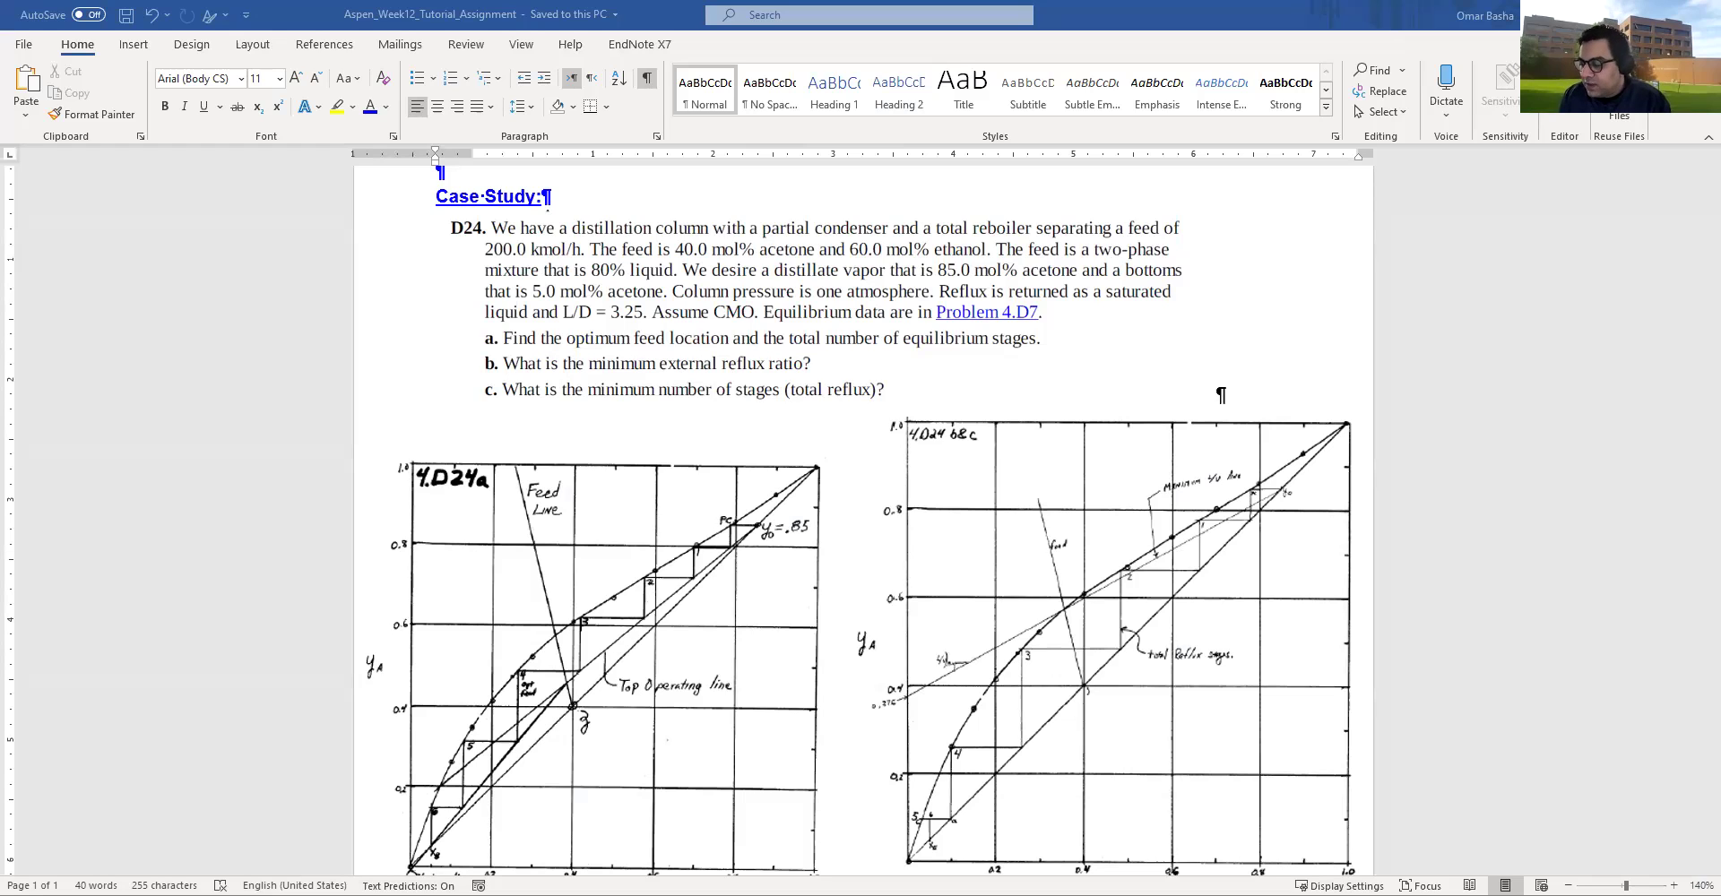
pyautogui.hotkey('alt', 'Tab')
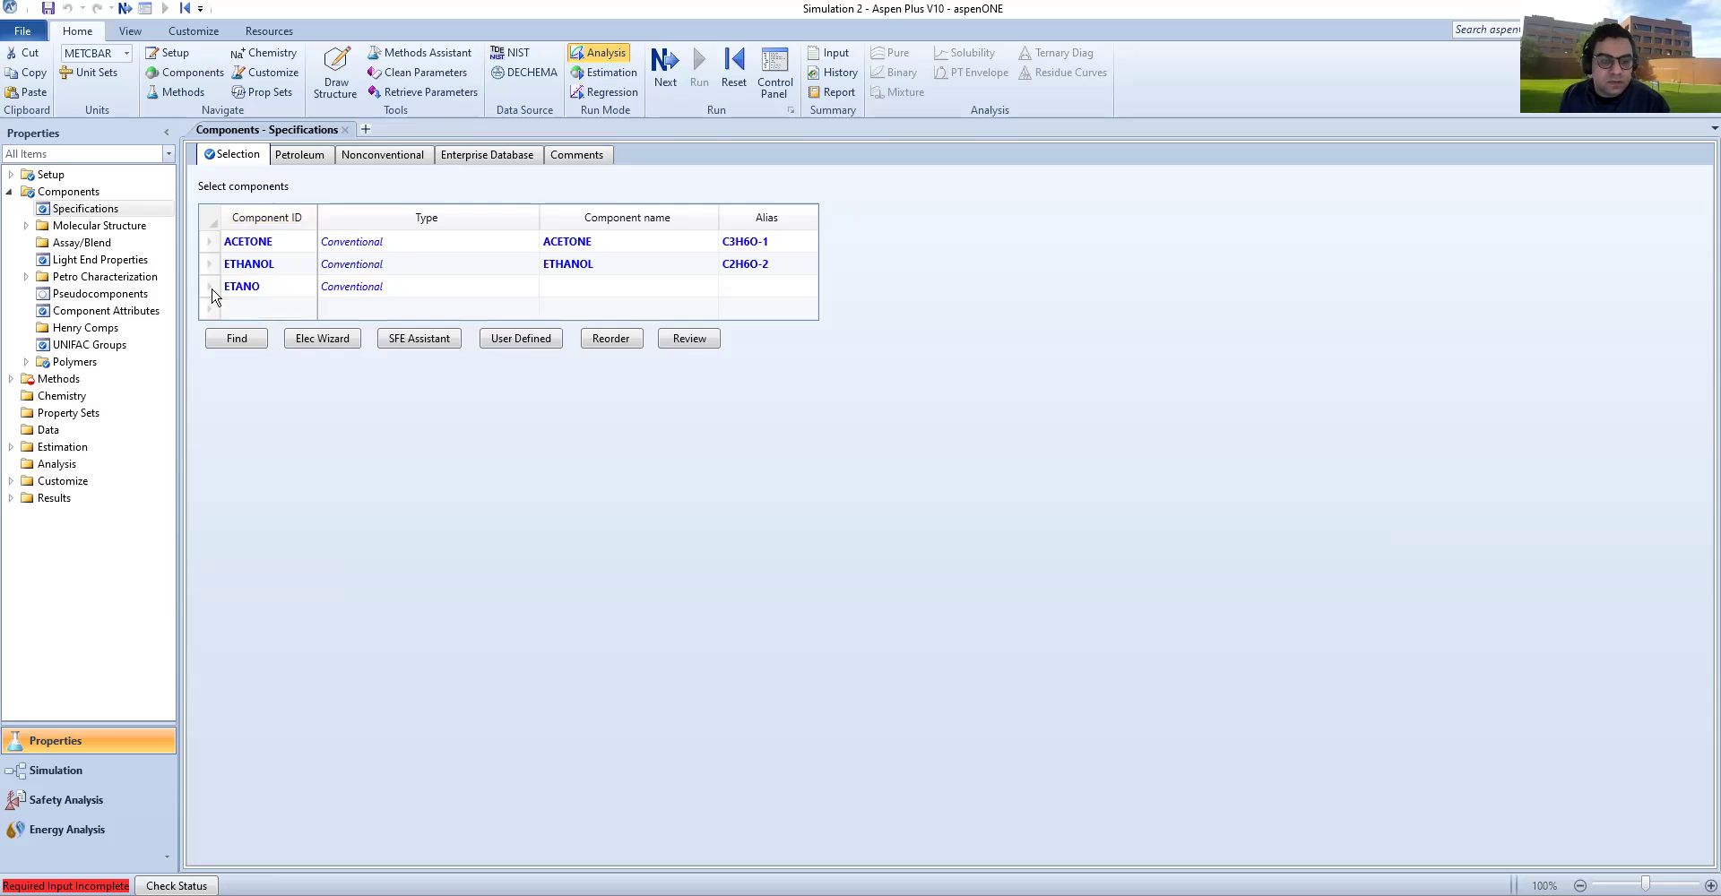
pyautogui.click(212, 289)
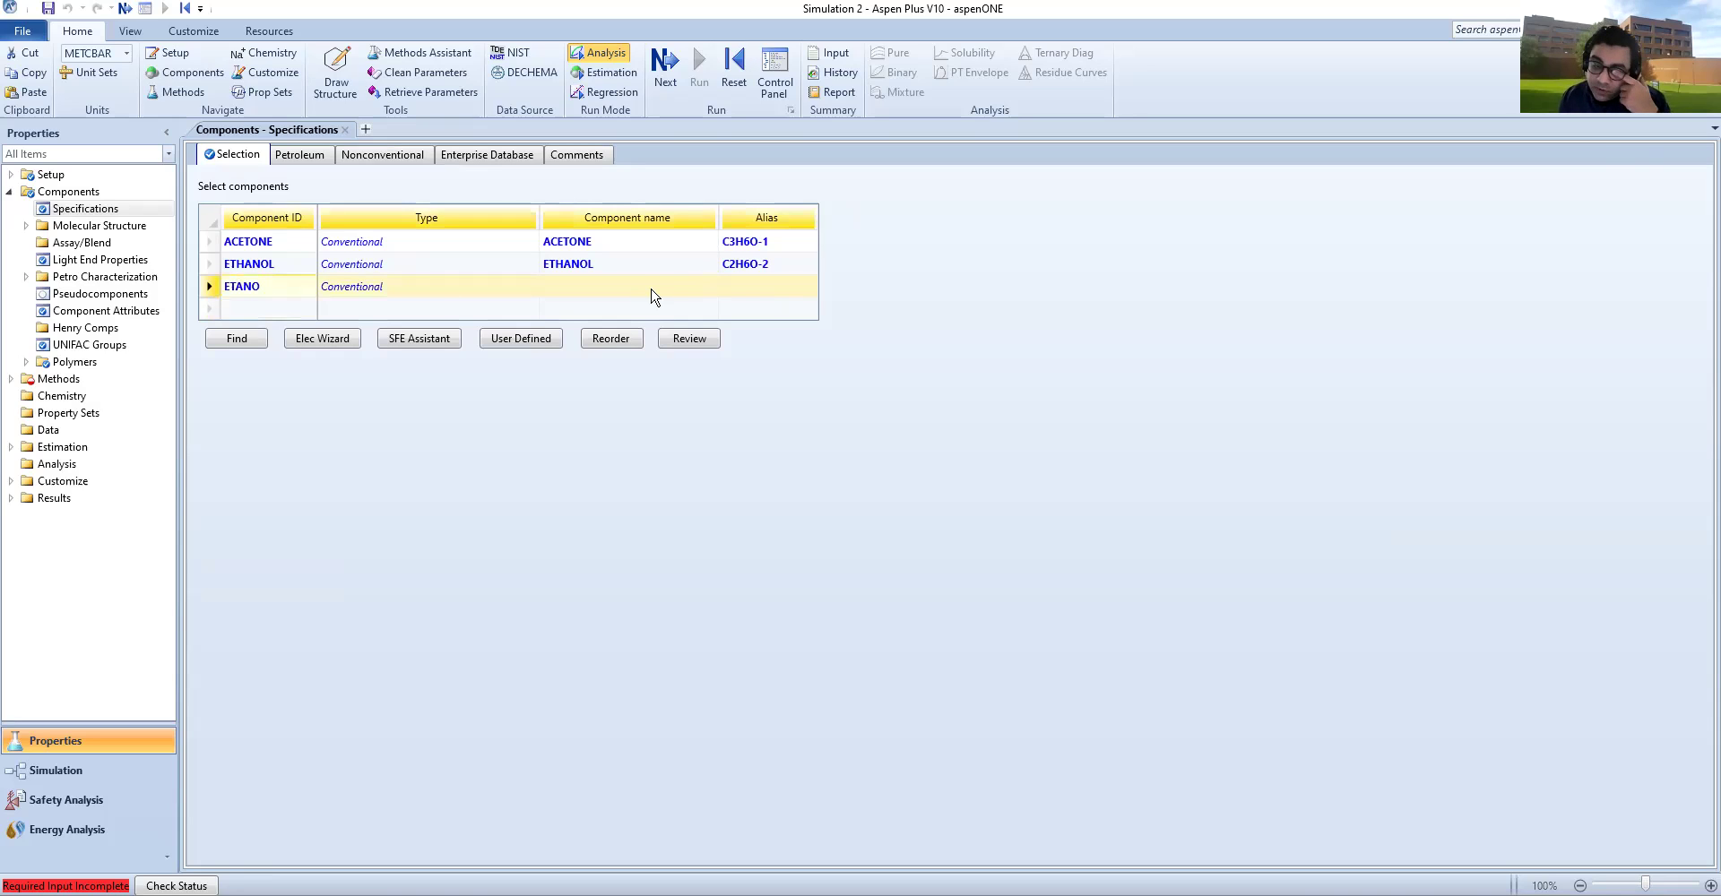
pyautogui.rightClick(212, 286)
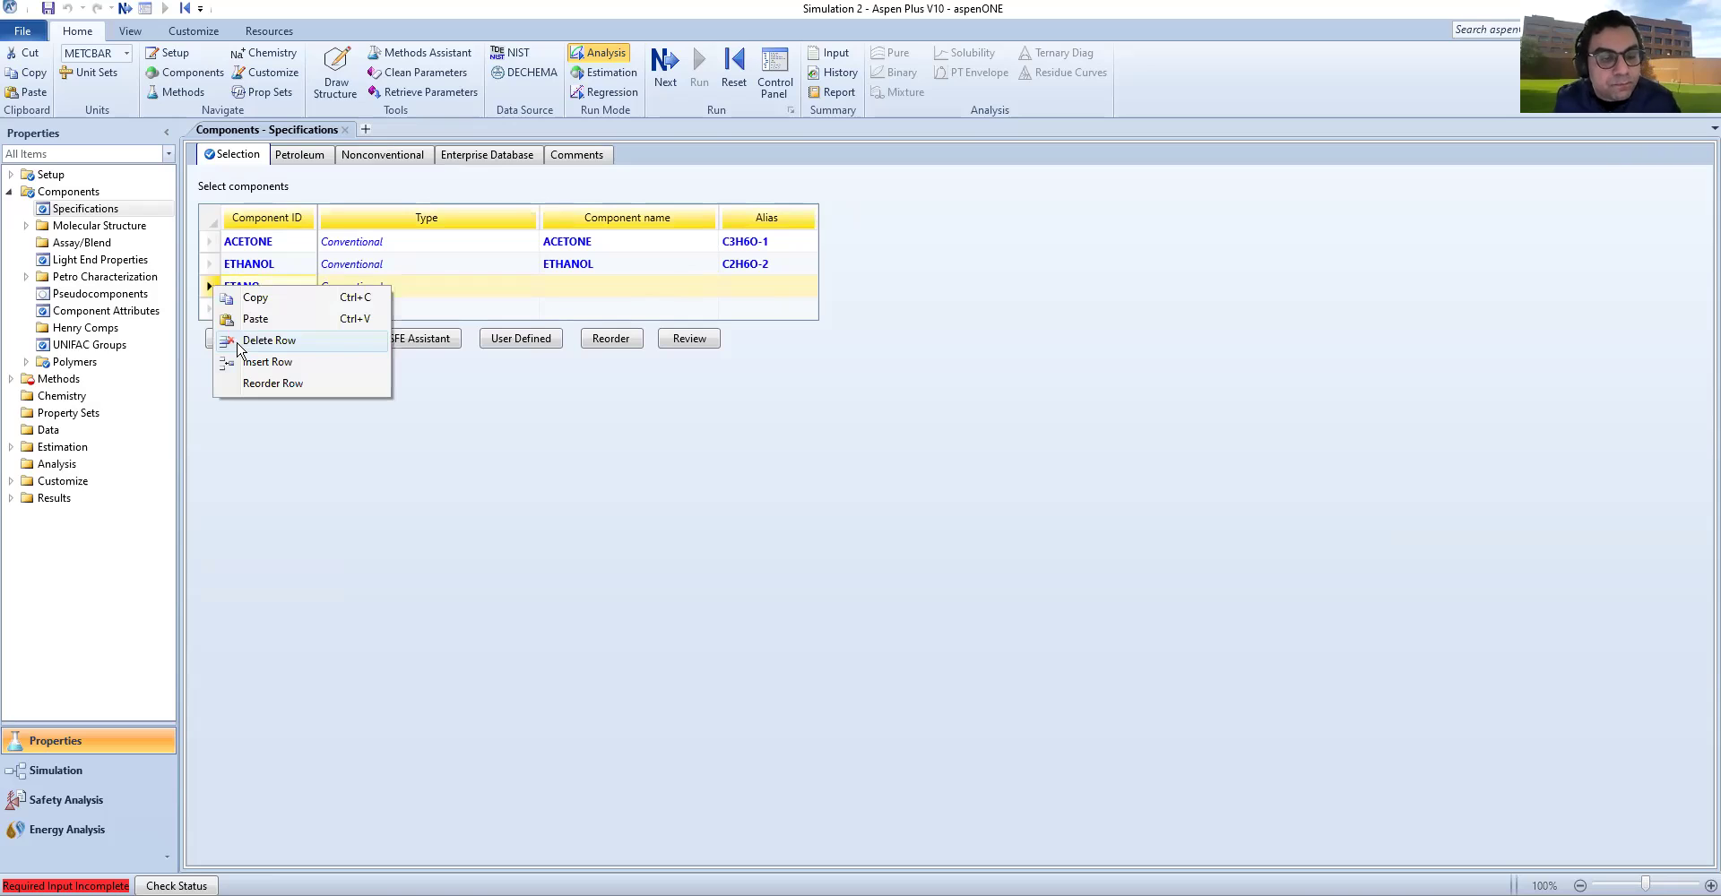
pyautogui.click(260, 341)
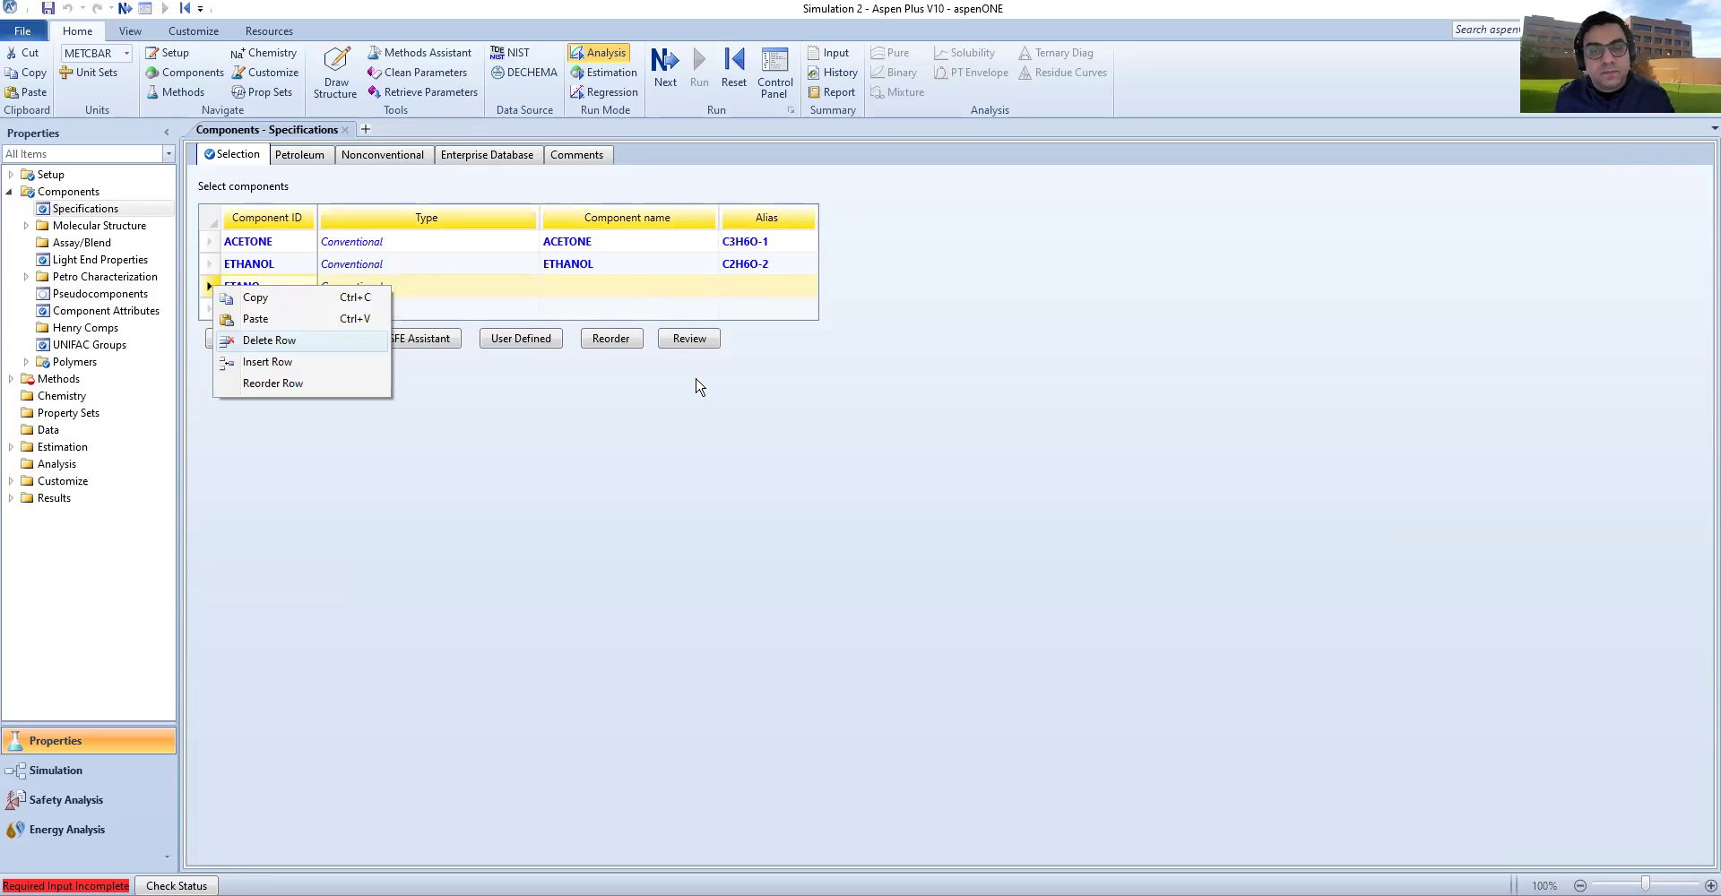
pyautogui.press('y')
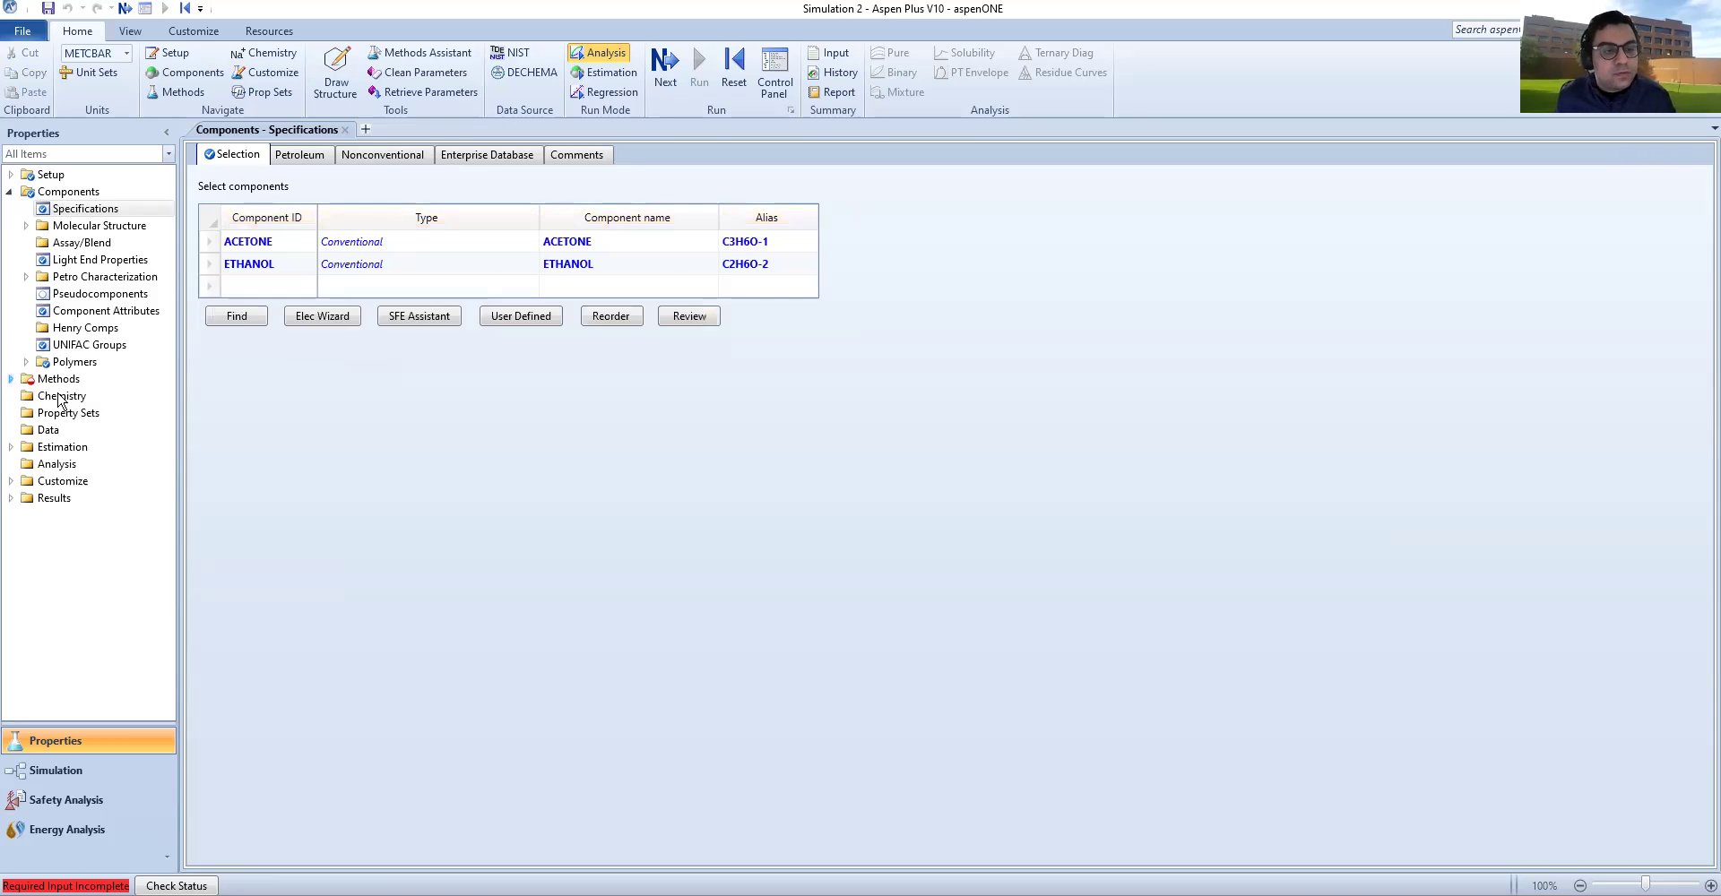
# Step: Set PENG-ROB as the base property method in the global method specifications
pyautogui.doubleClick(58, 381)
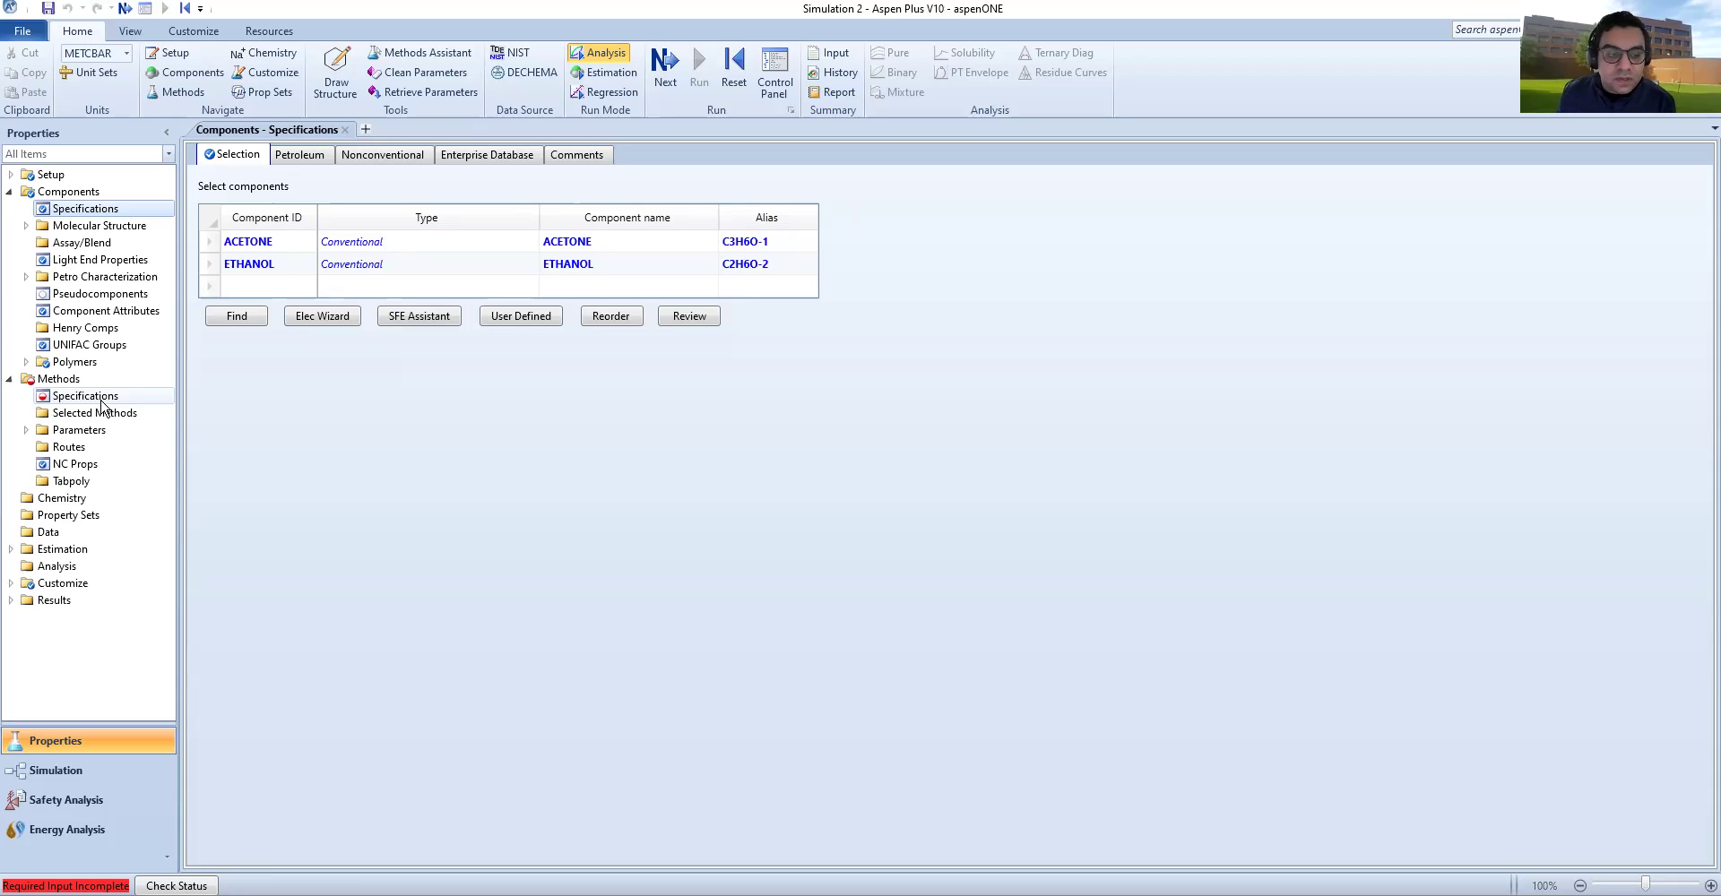
pyautogui.click(101, 401)
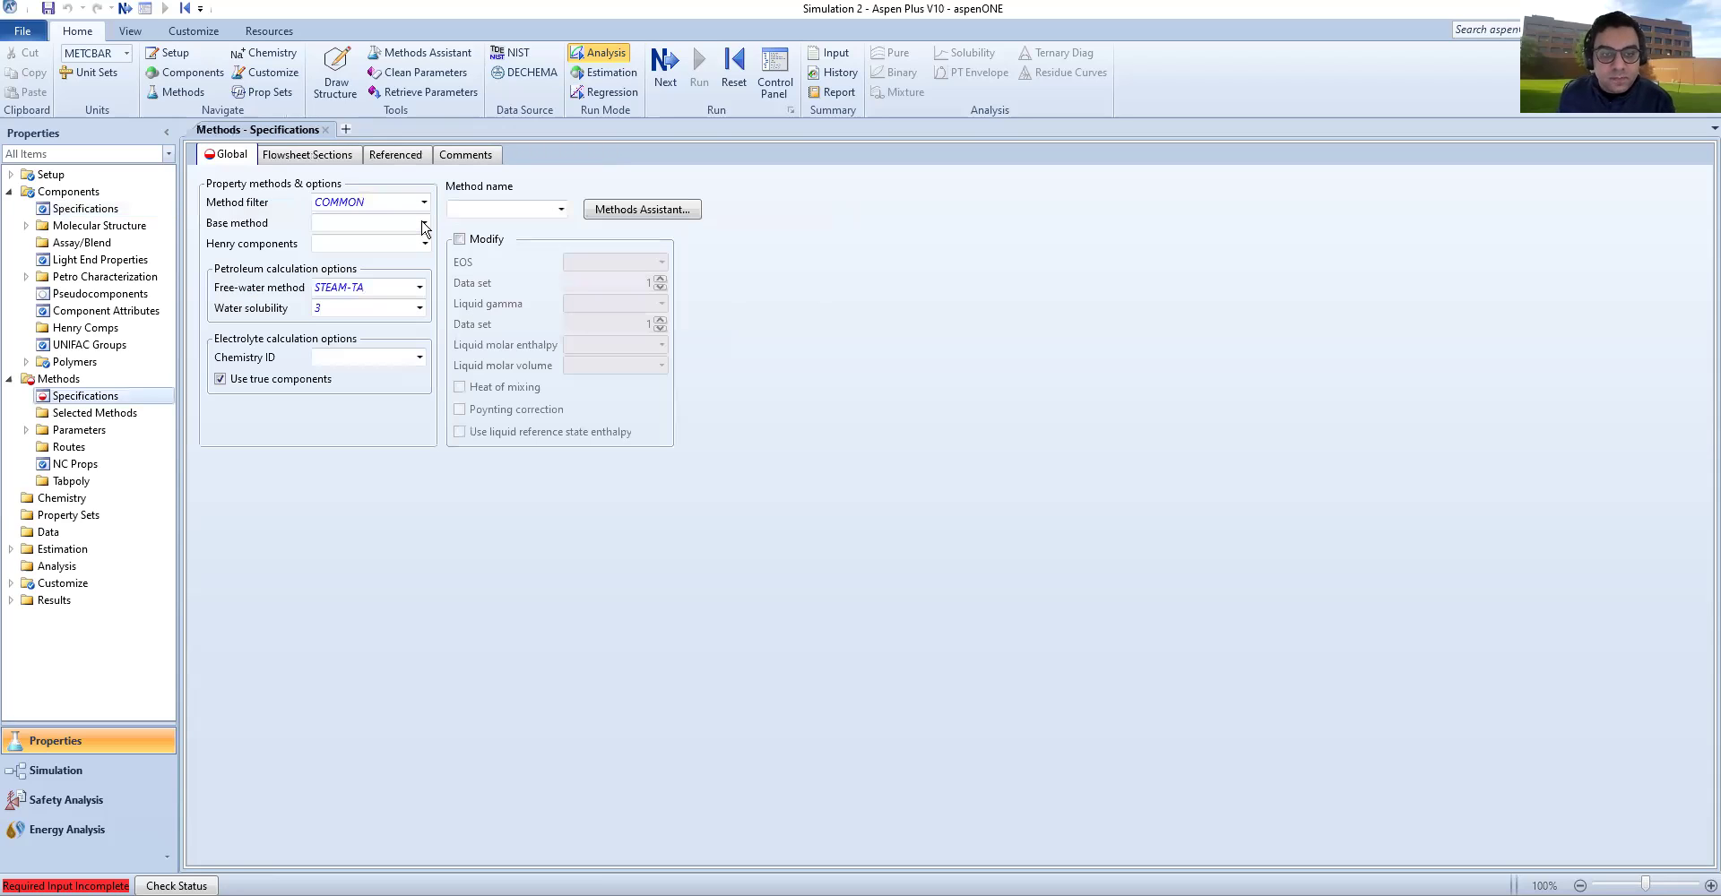
pyautogui.click(424, 224)
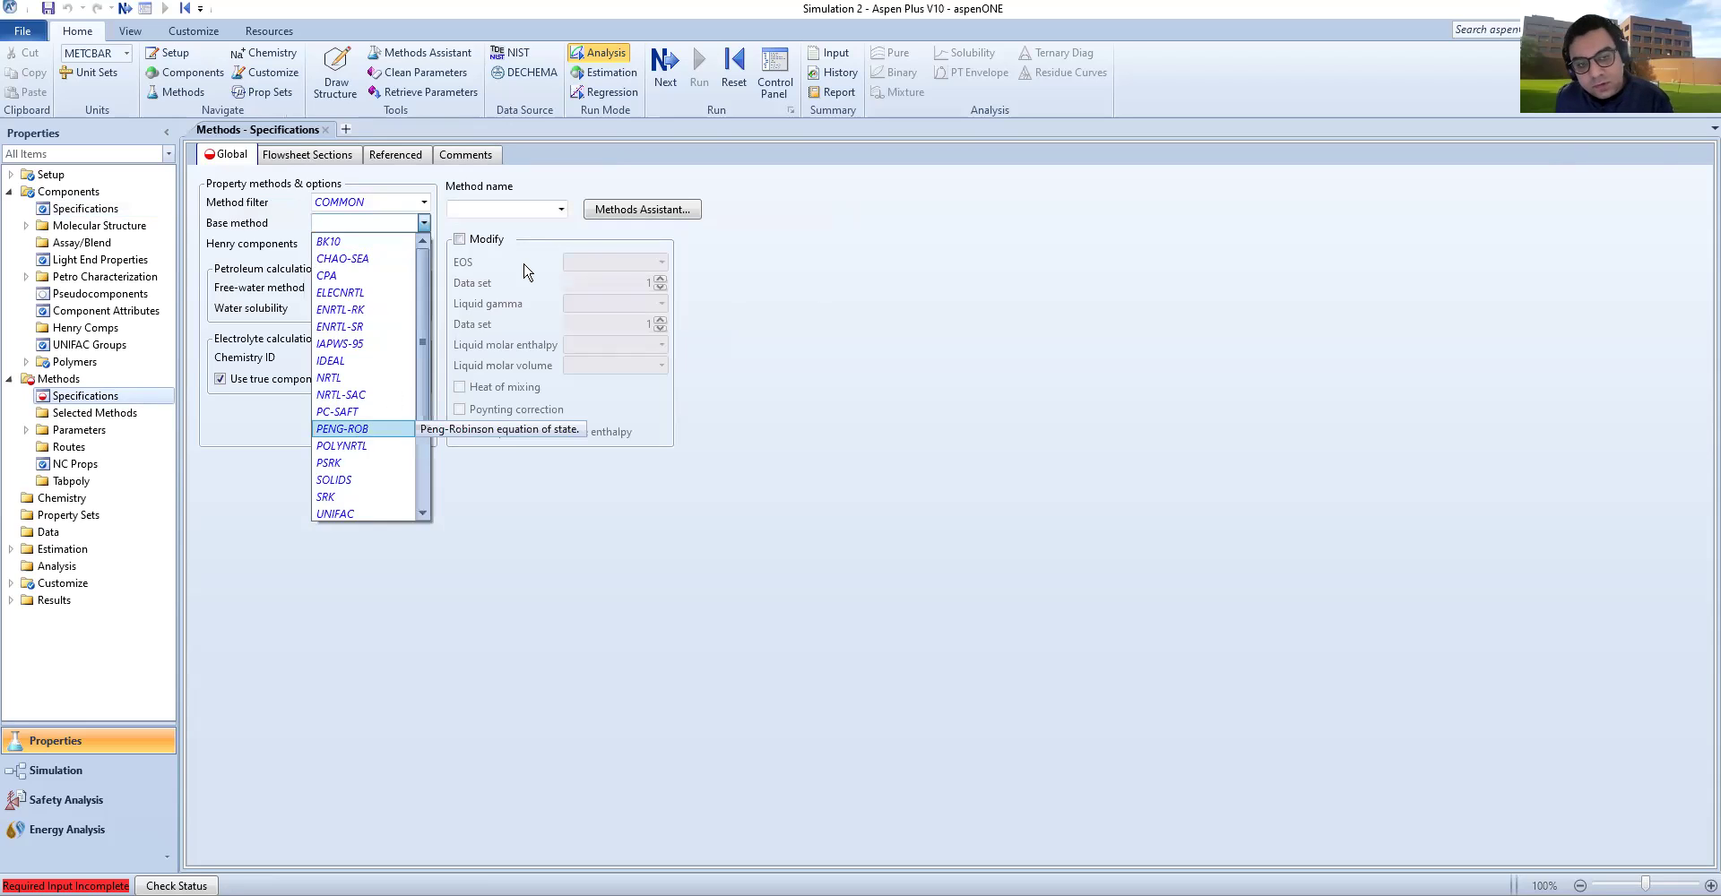
pyautogui.click(558, 213)
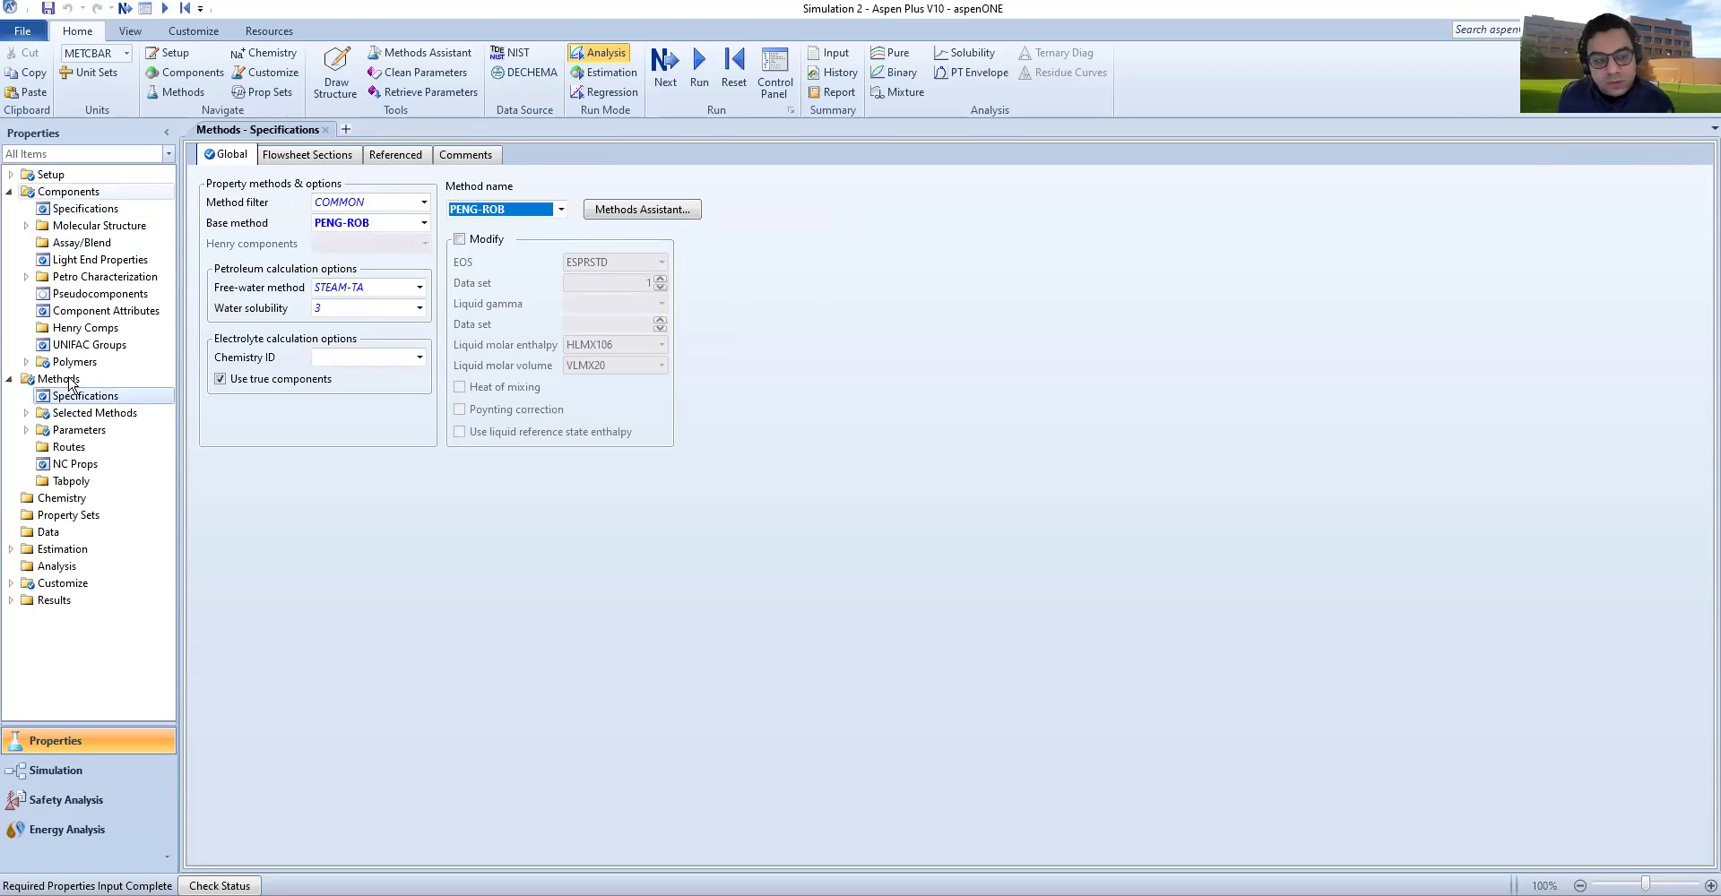
# Step: Inspect the PRLIJ-1 binary interaction parameters of the property method
pyautogui.click(26, 432)
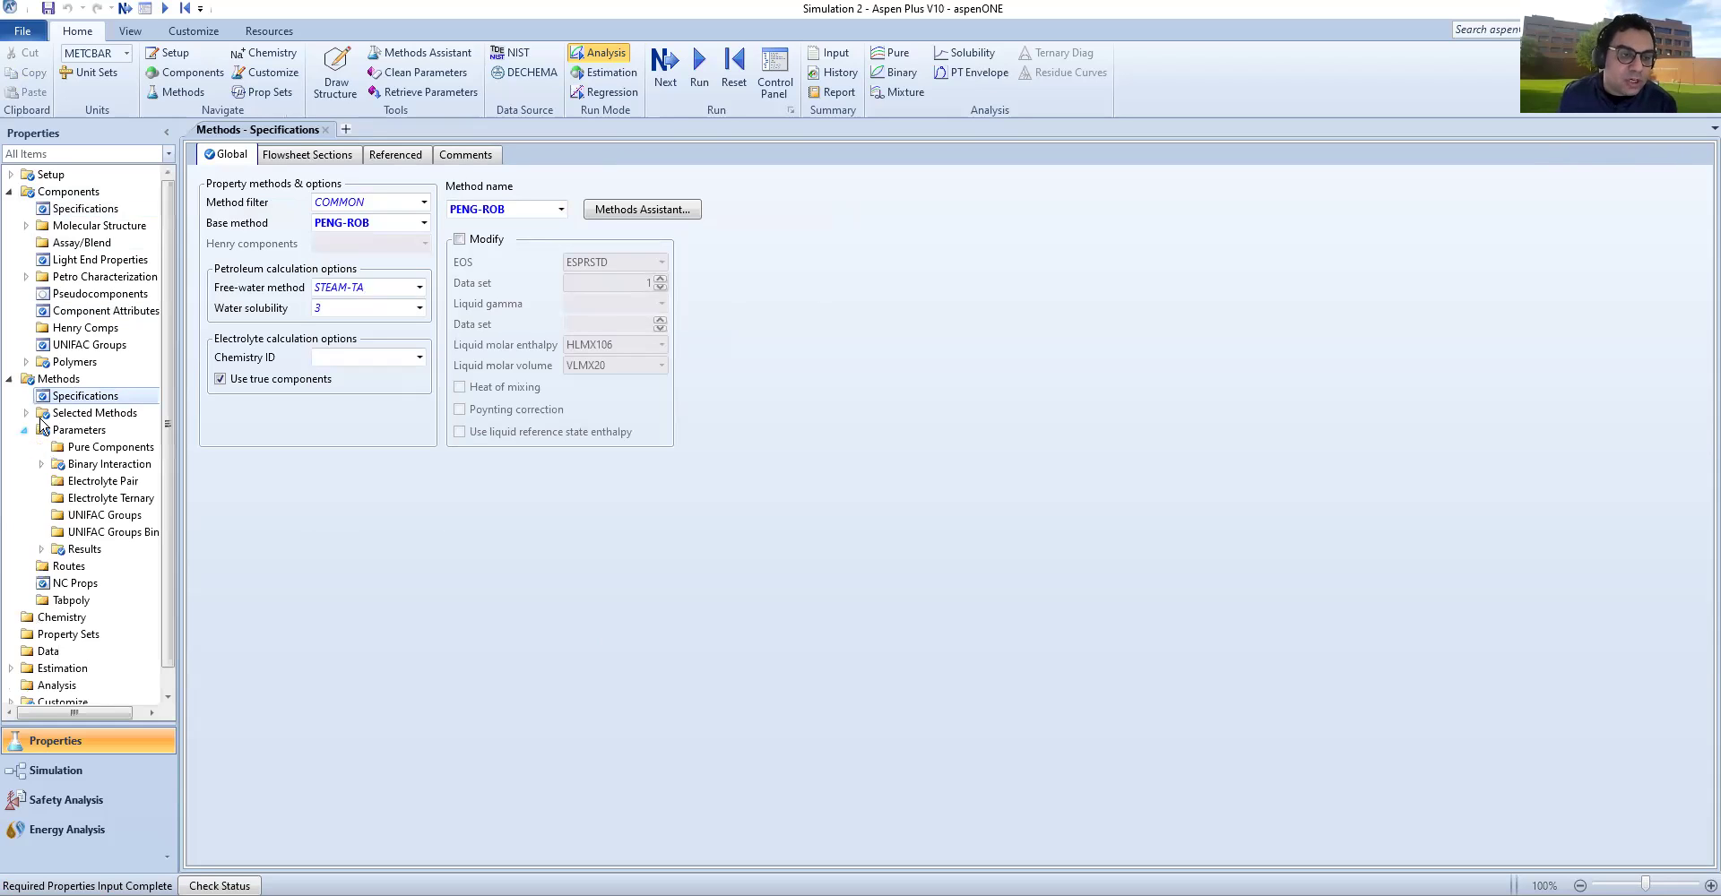
pyautogui.click(40, 465)
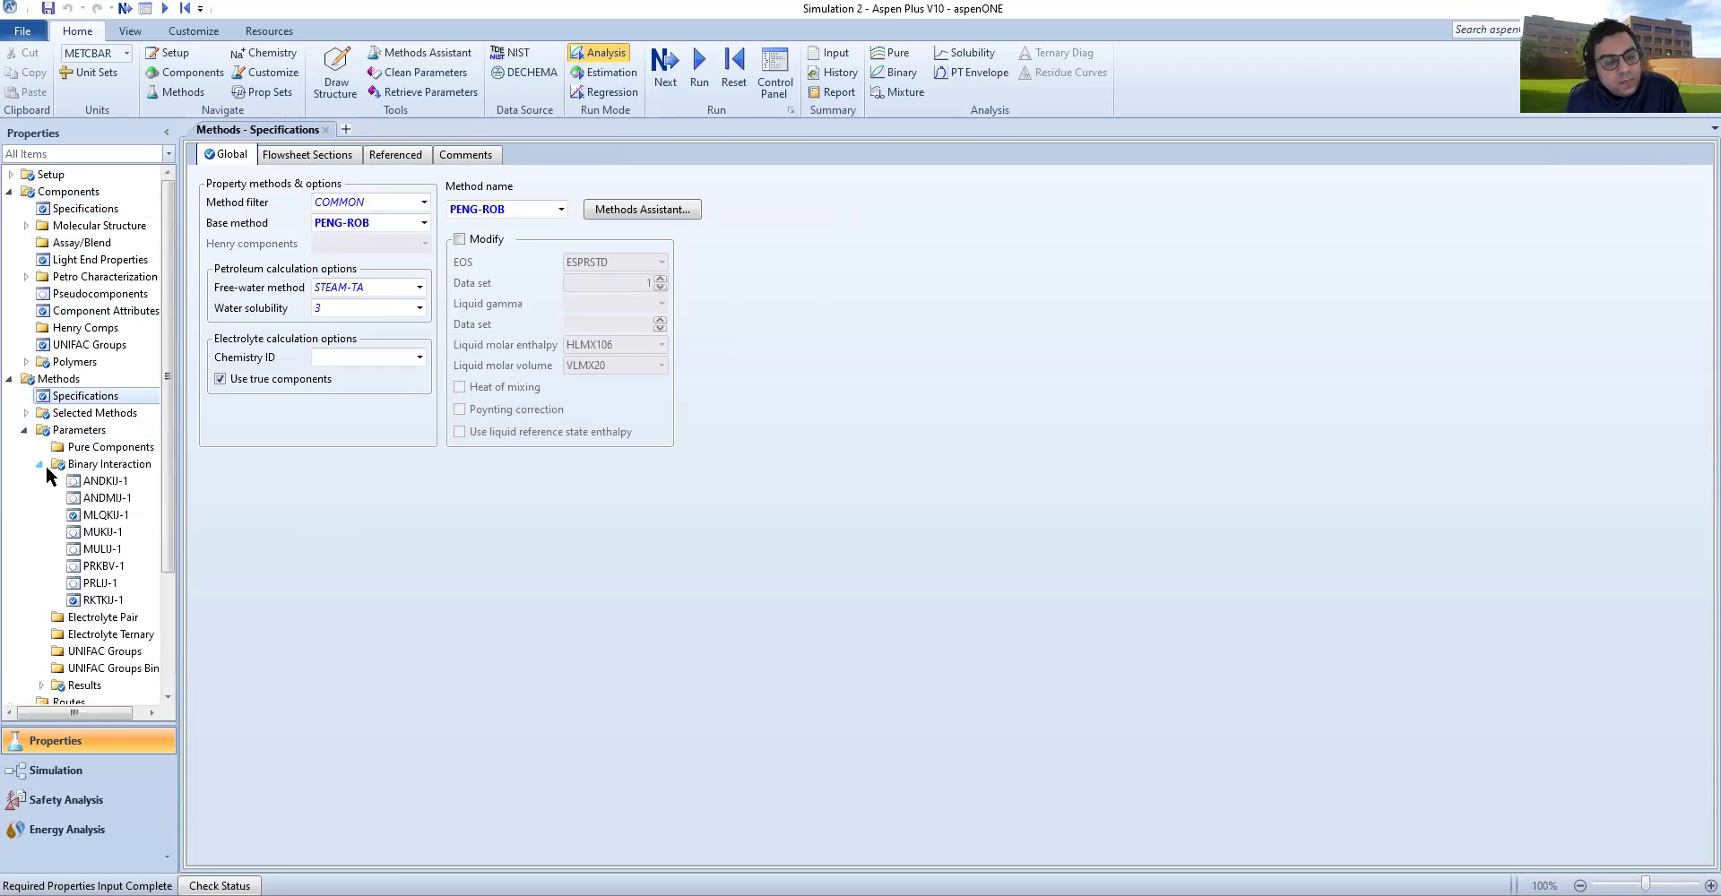
pyautogui.click(87, 584)
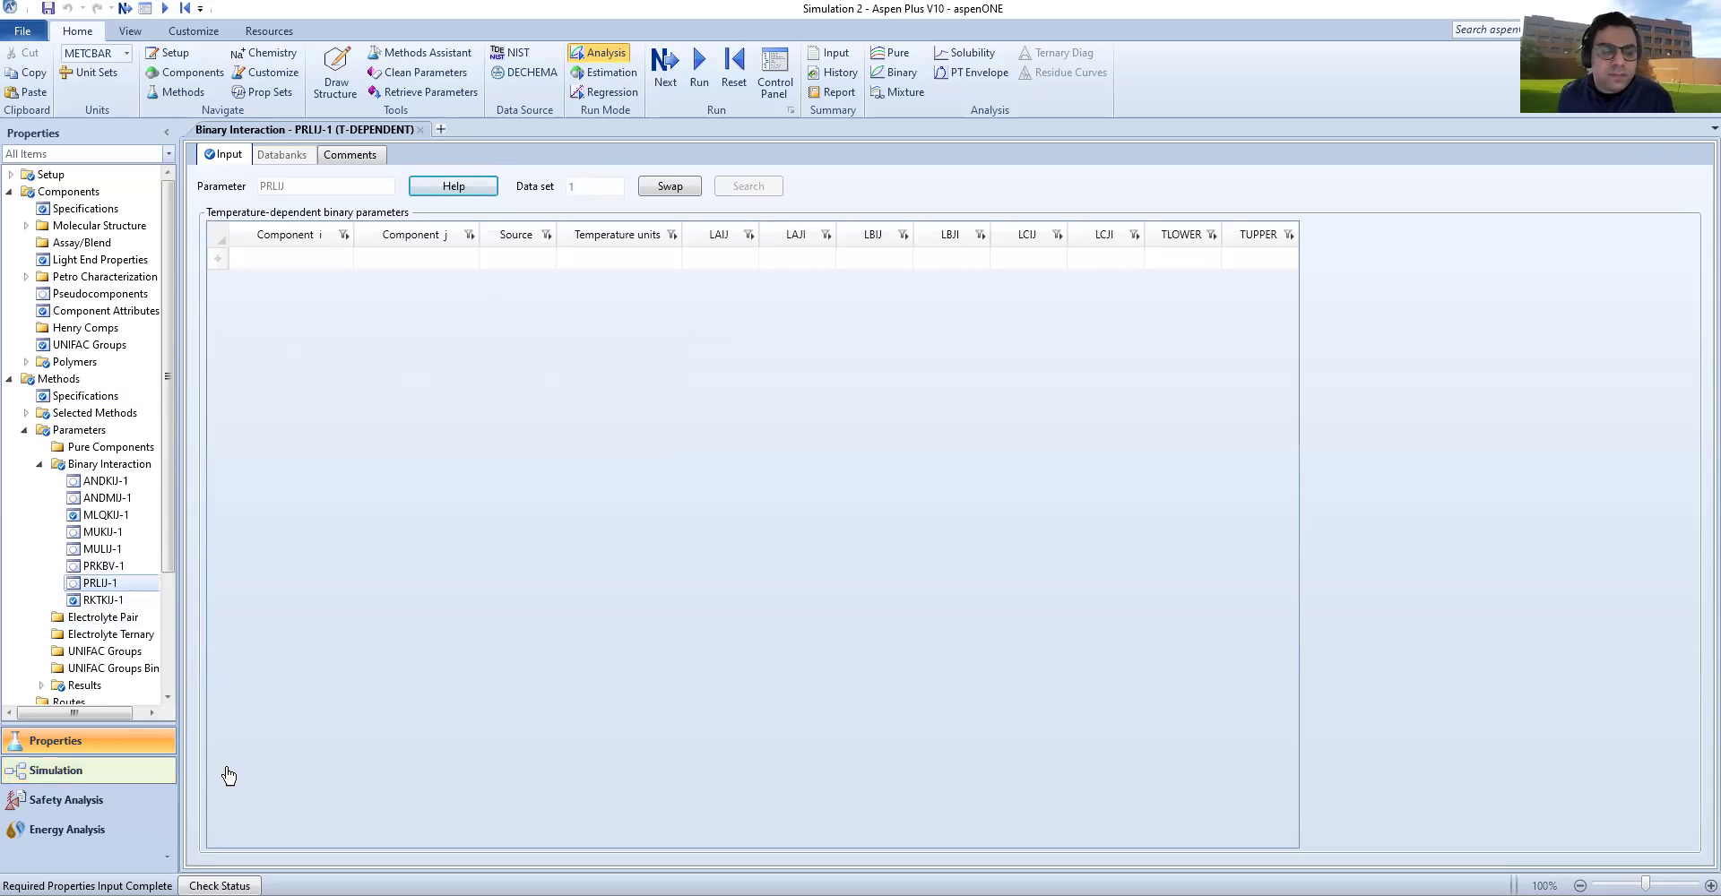
# Step: Switch from the Properties environment to the Simulation environment's main flowsheet
pyautogui.click(113, 769)
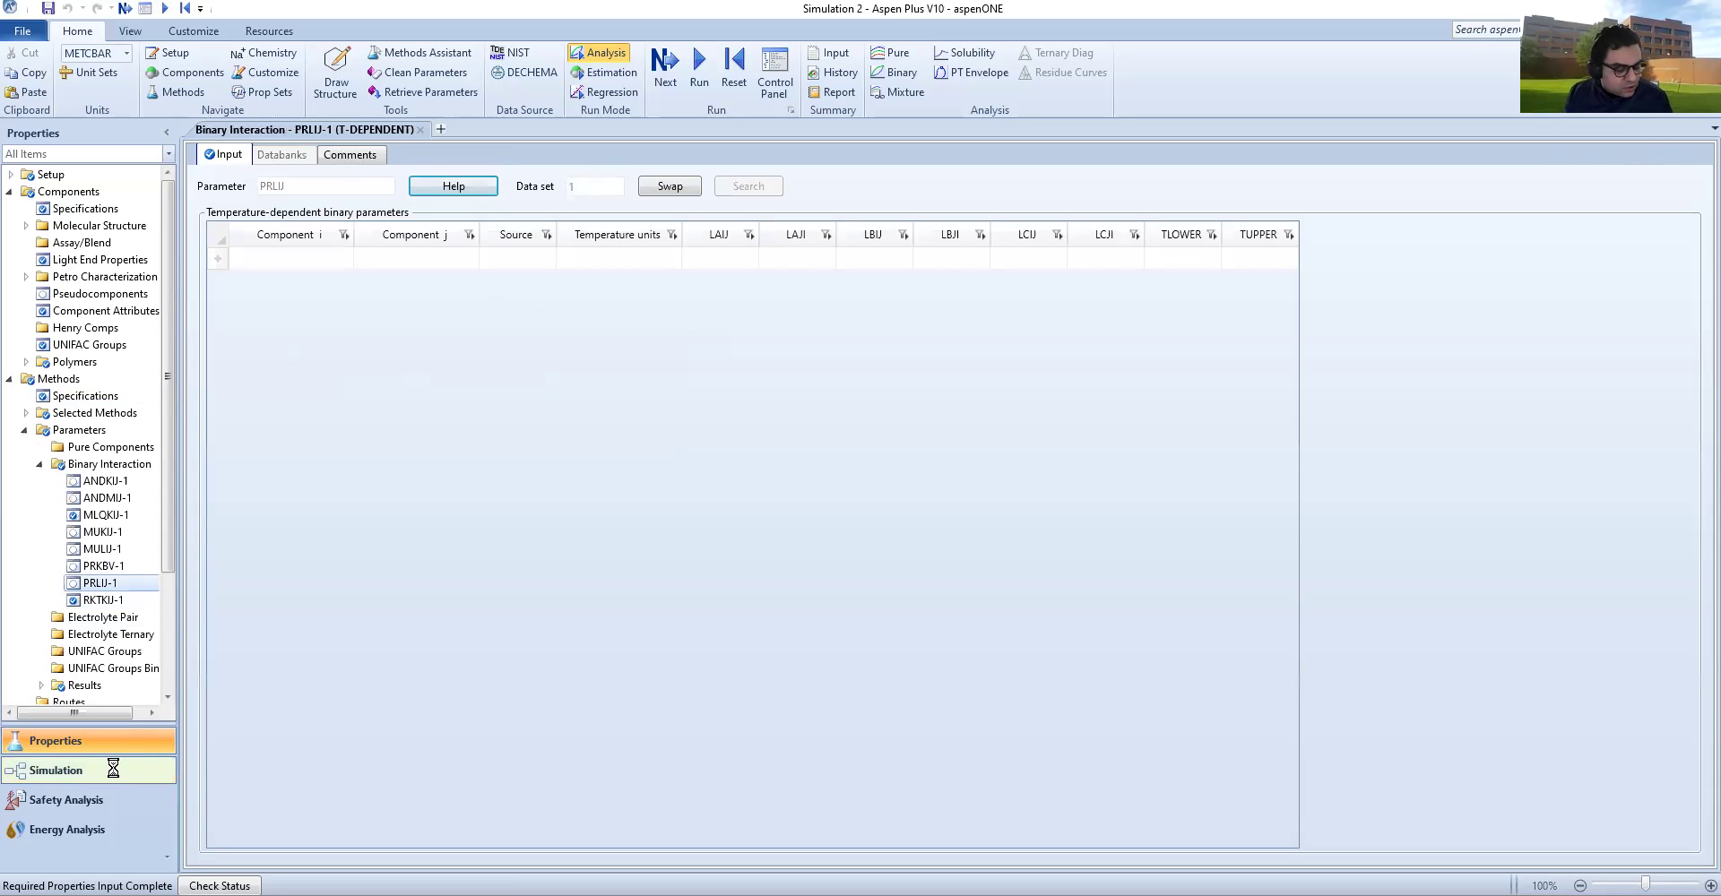
pyautogui.hotkey('alt', 'Tab')
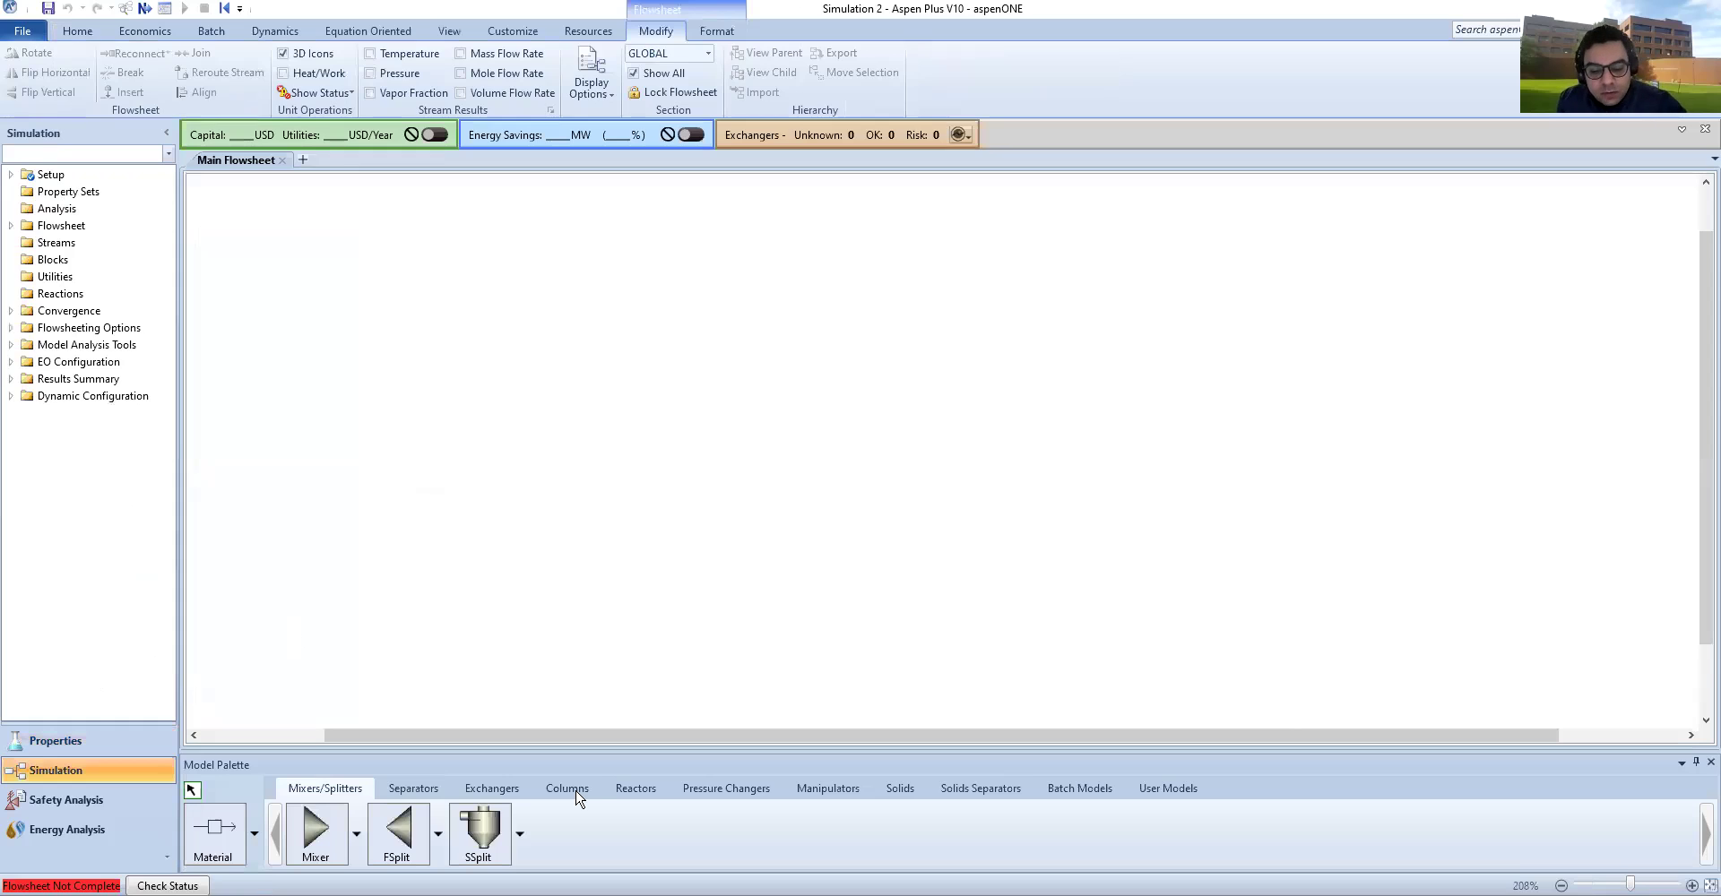
# Step: Place a DSTWU shortcut distillation column in the upper part of the main flowsheet
pyautogui.click(579, 793)
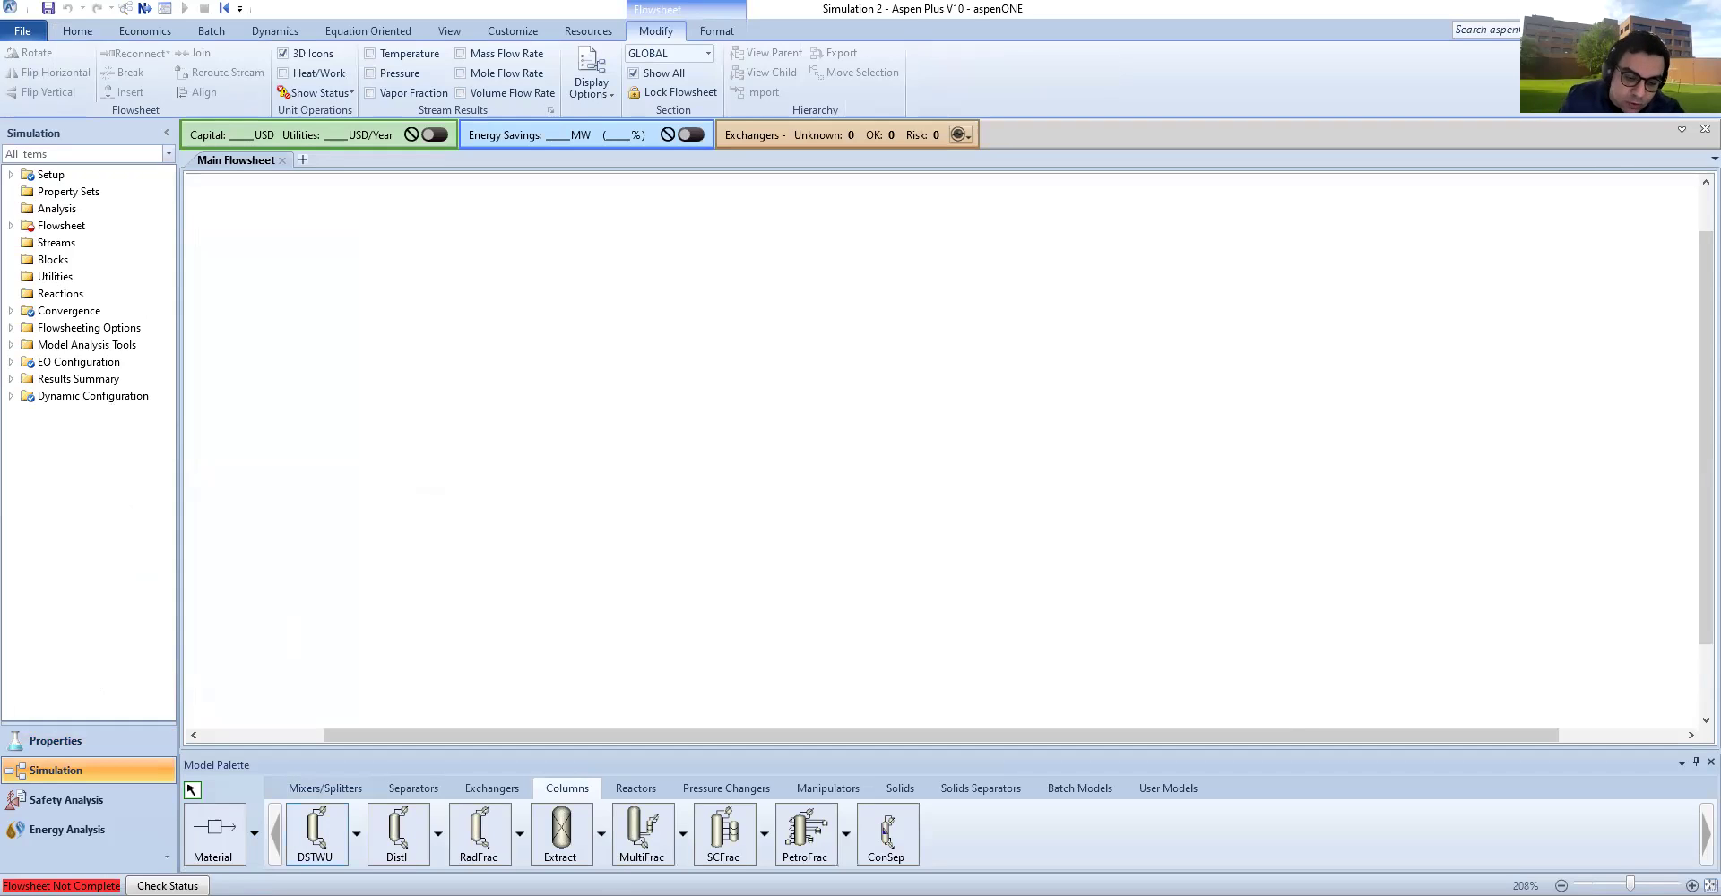
pyautogui.click(311, 832)
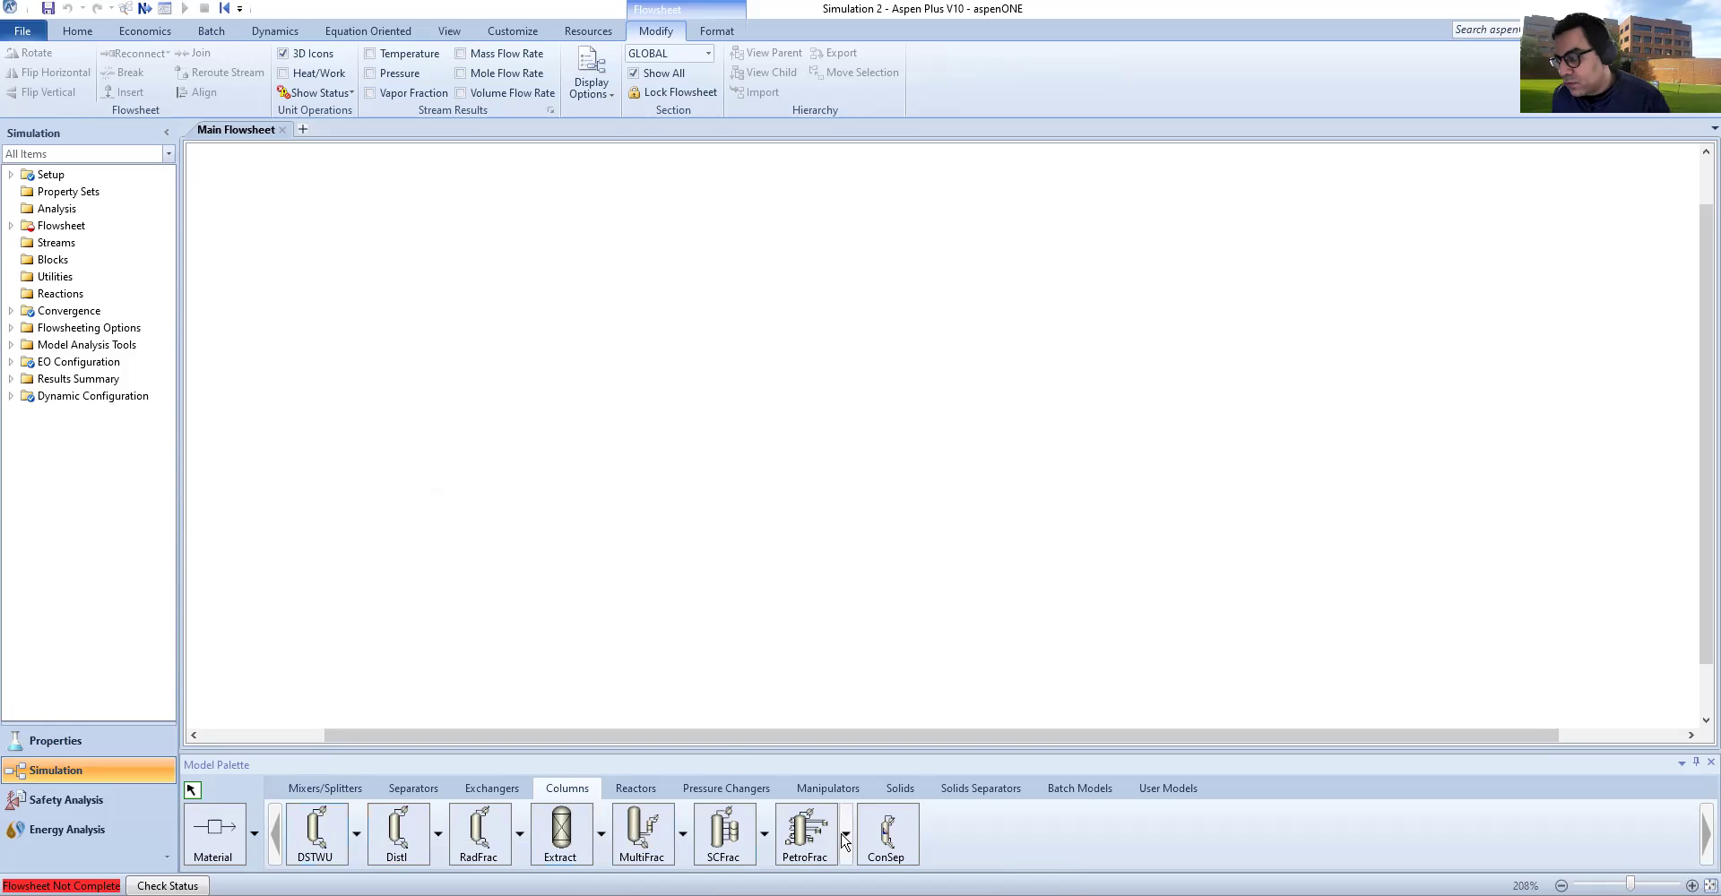
pyautogui.click(313, 835)
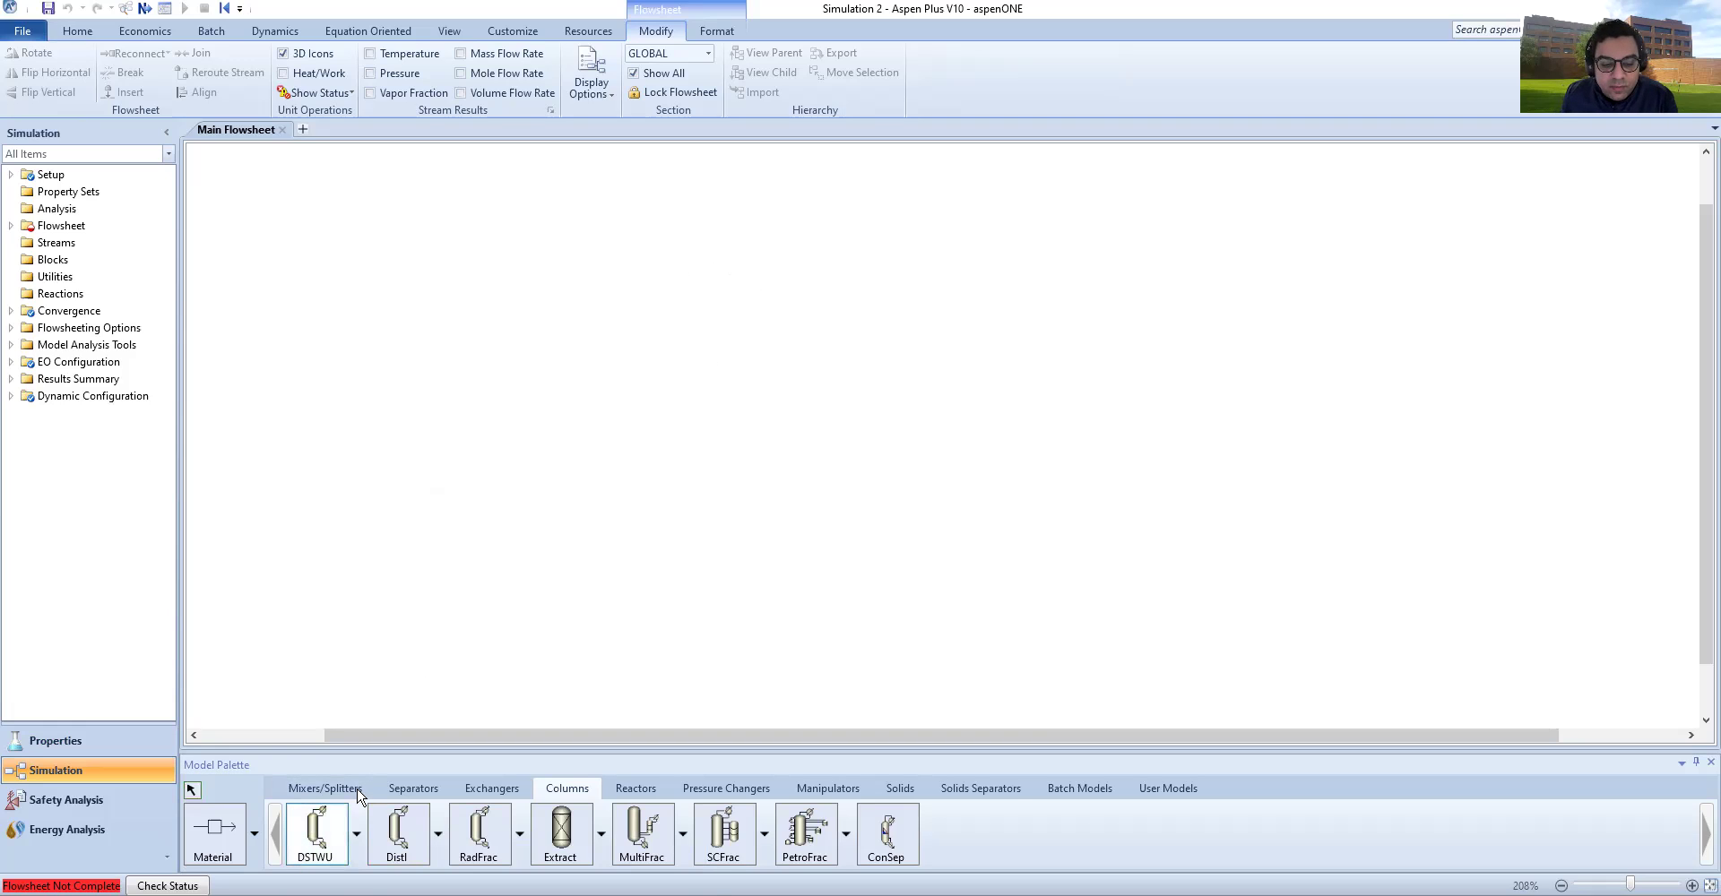
pyautogui.click(654, 226)
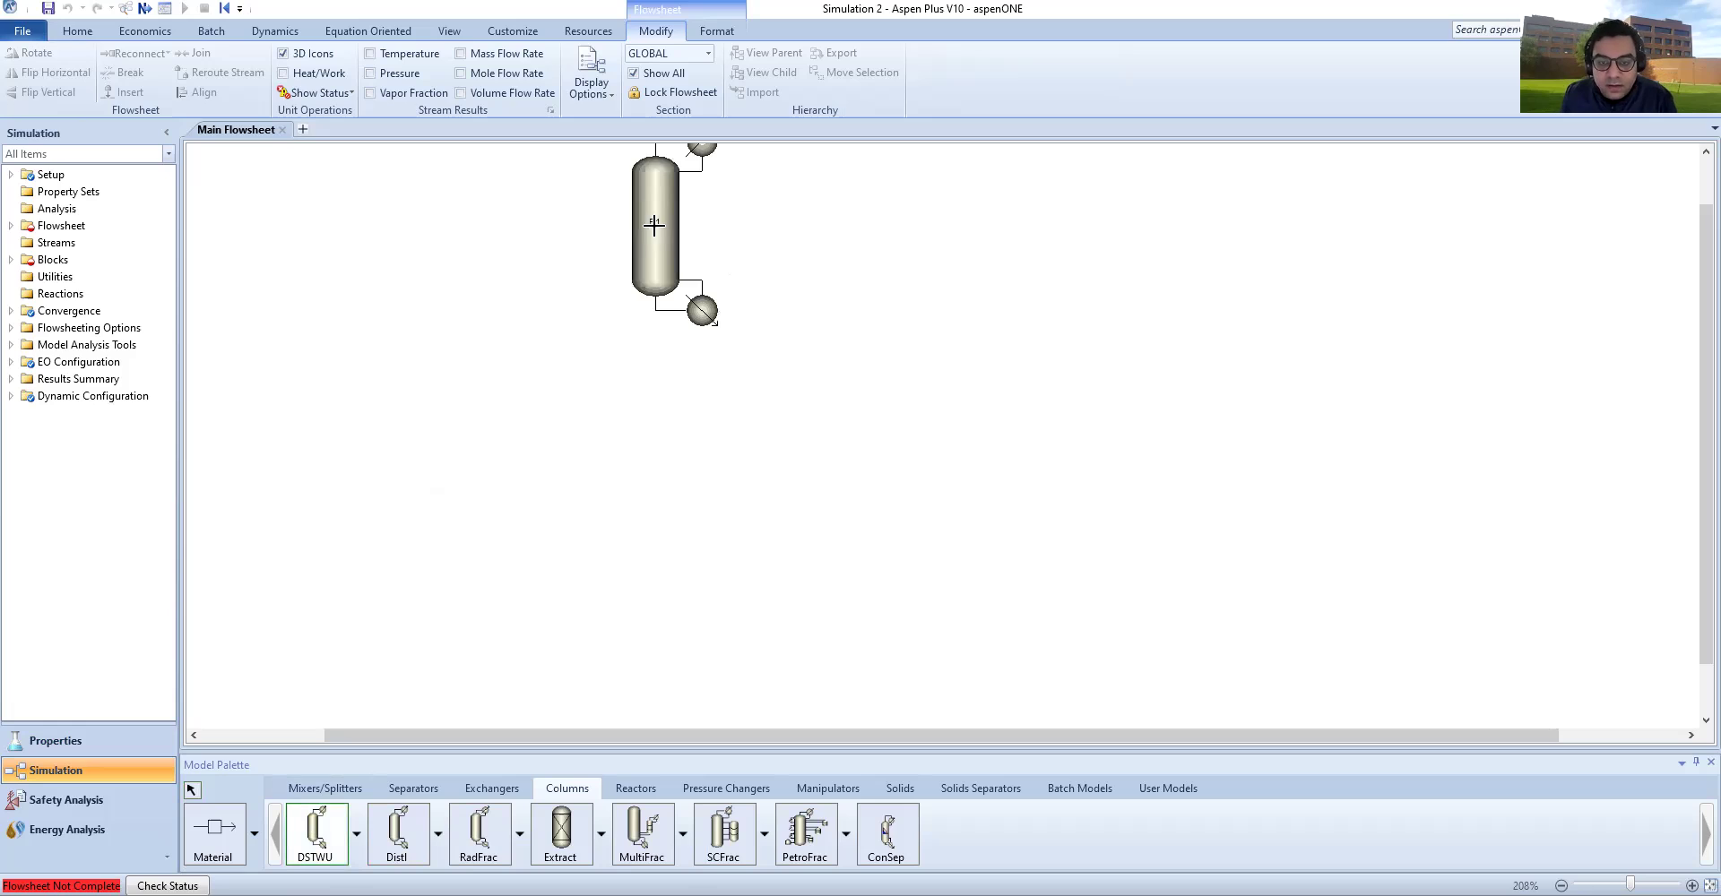
# Step: Rename the DSTWU column block as DSTWU-SM
pyautogui.rightClick(654, 228)
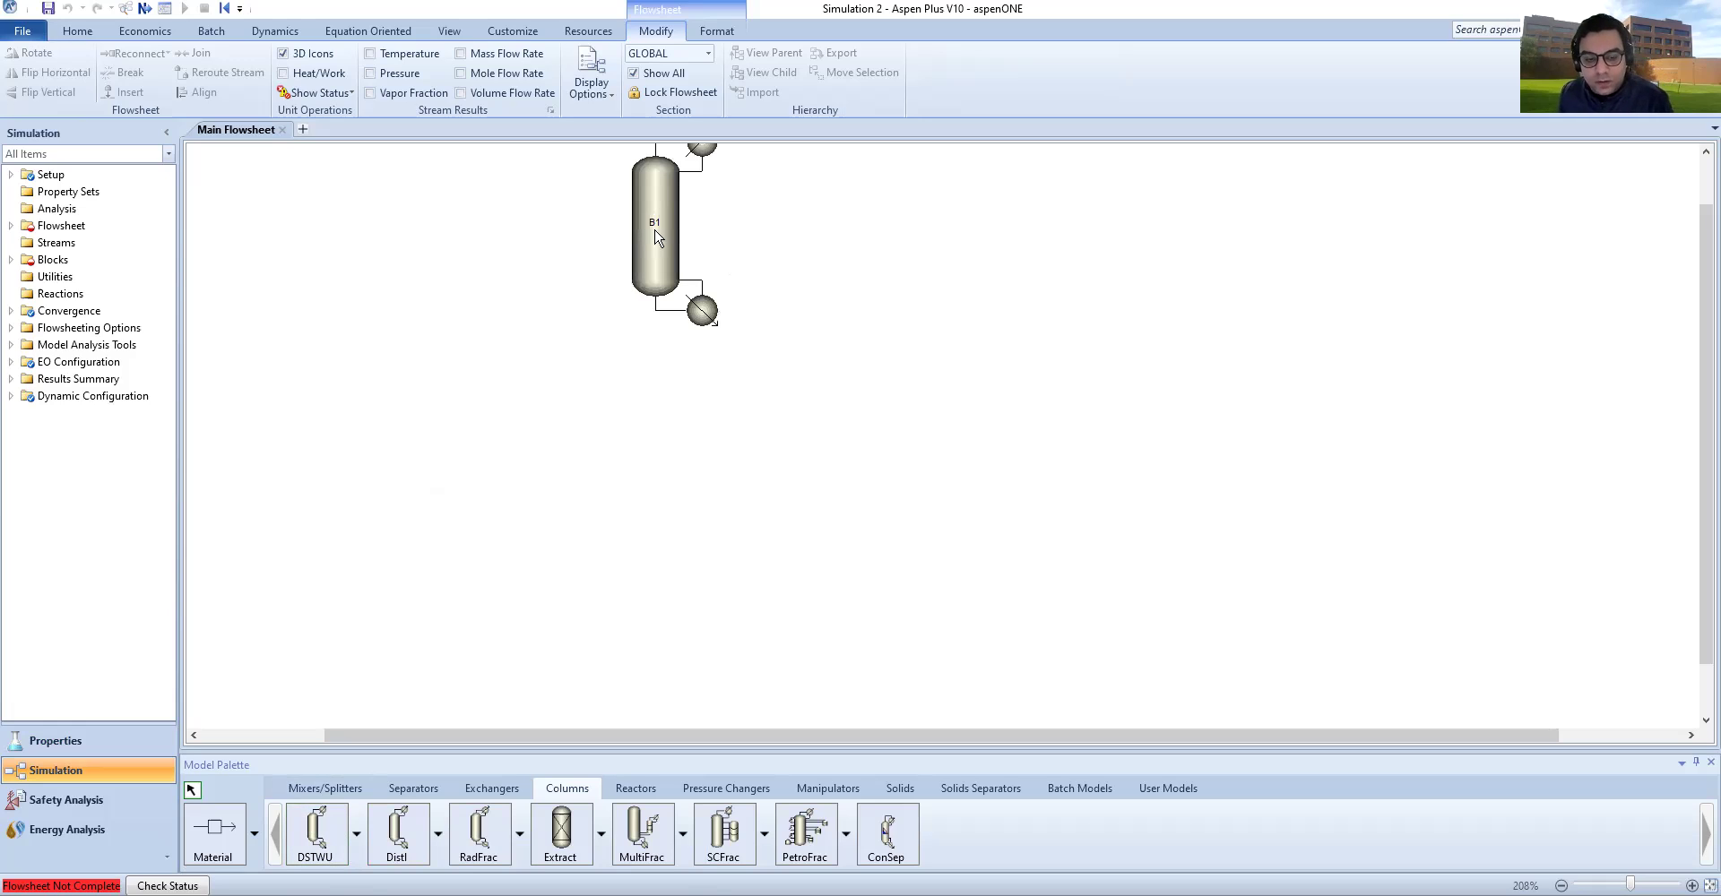
pyautogui.click(656, 225)
pyautogui.rightClick(656, 225)
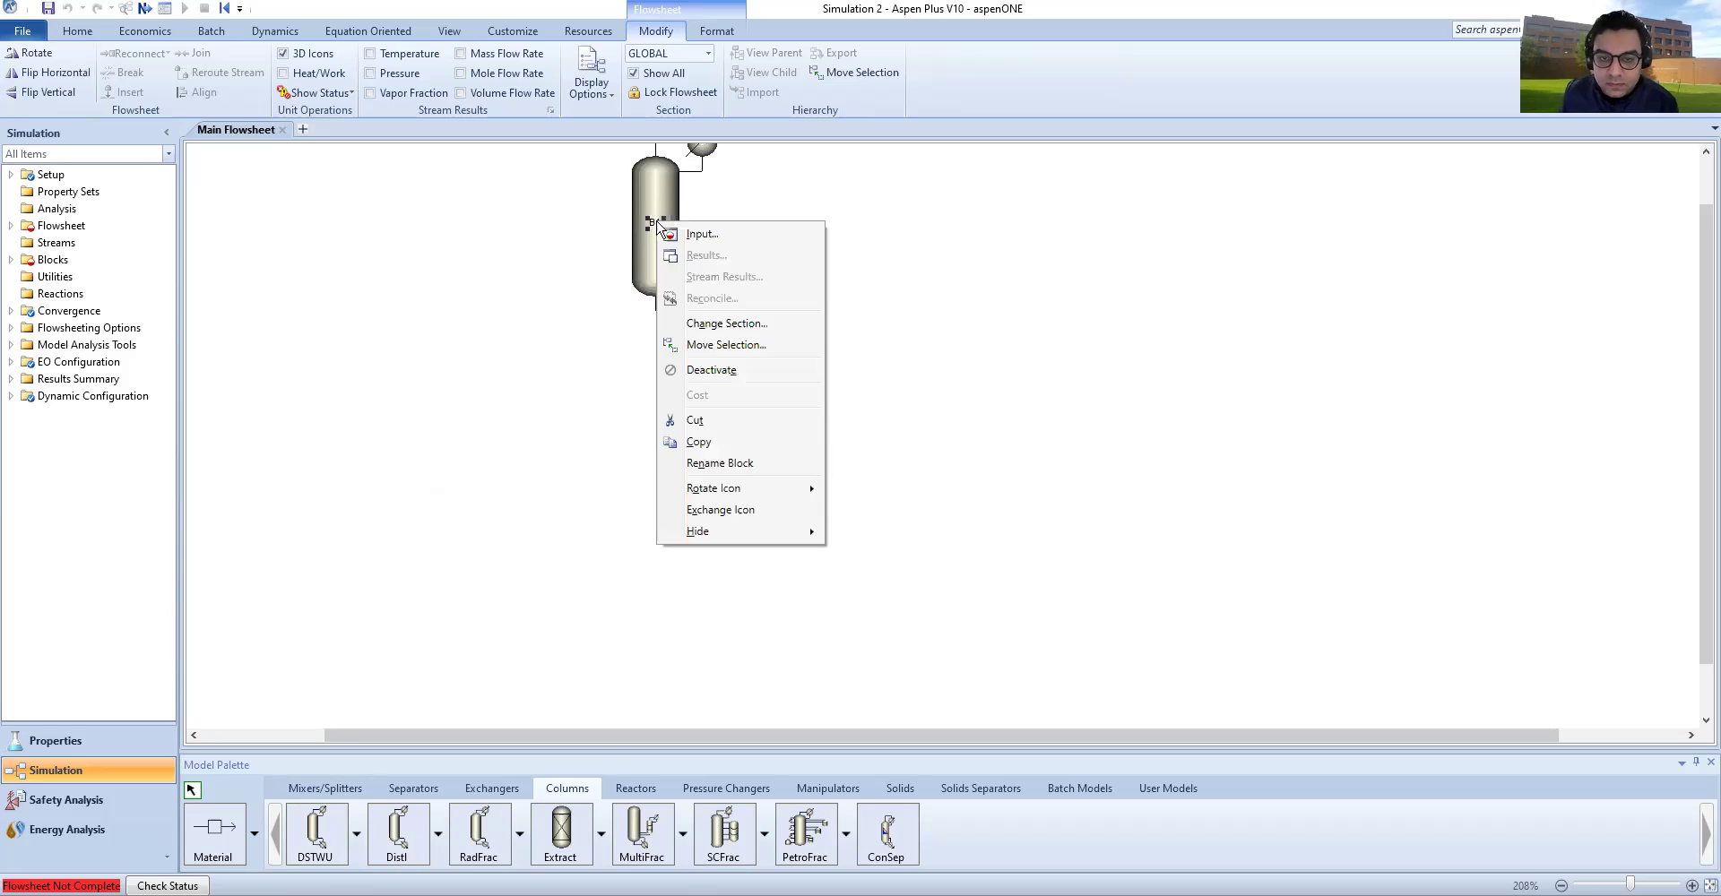
pyautogui.click(724, 465)
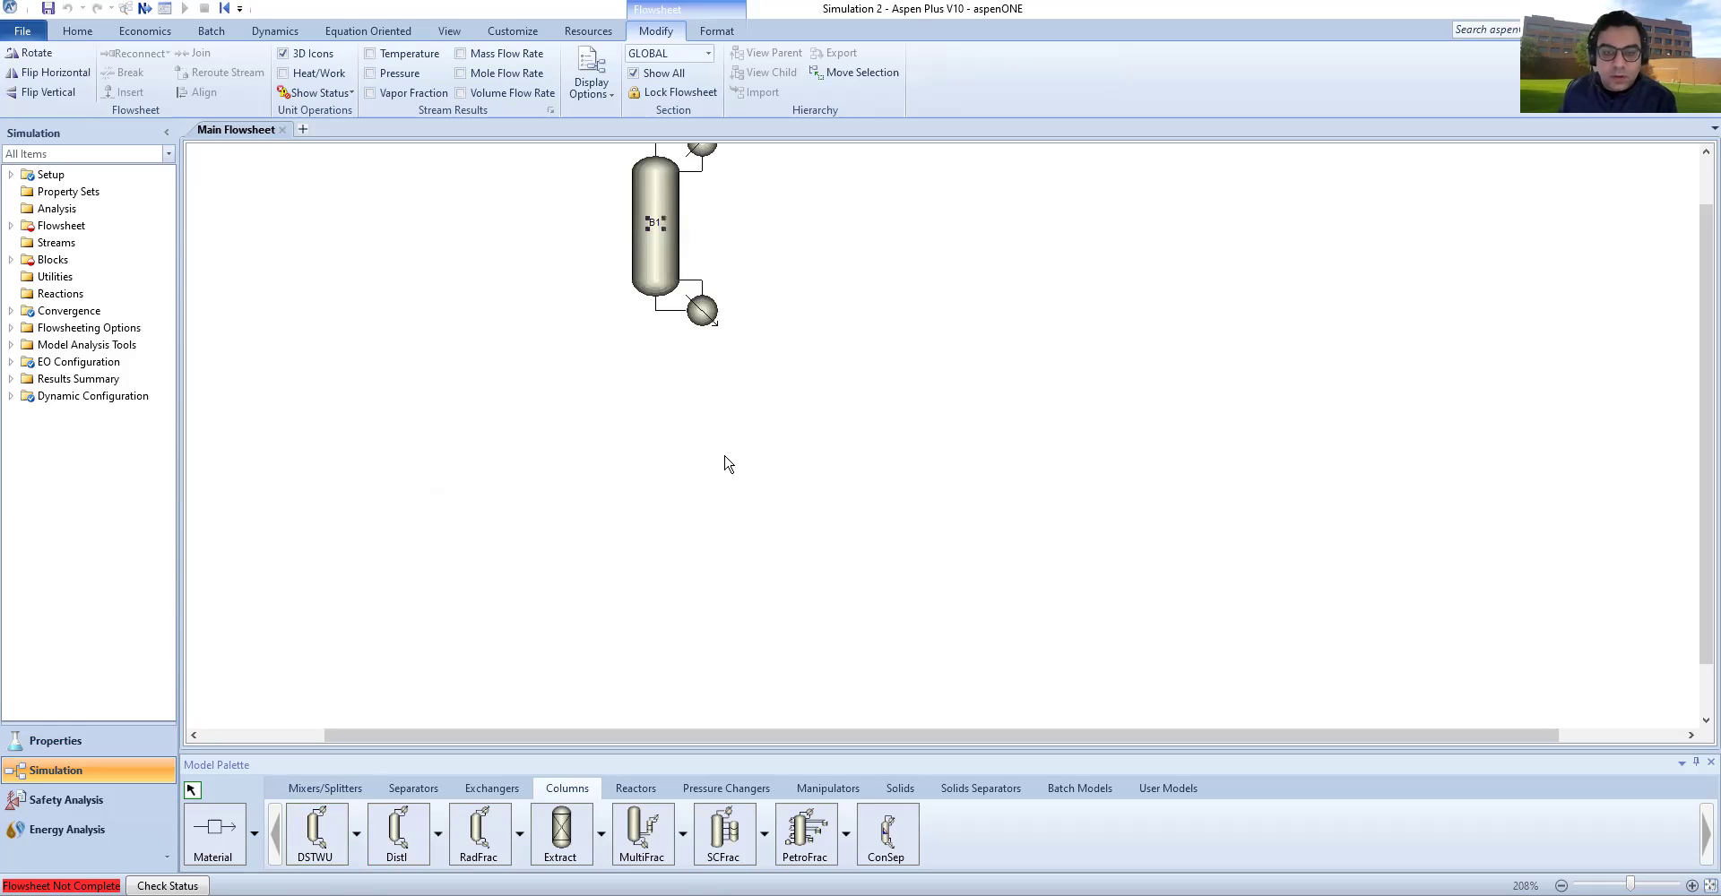
pyautogui.write('DSTWU')
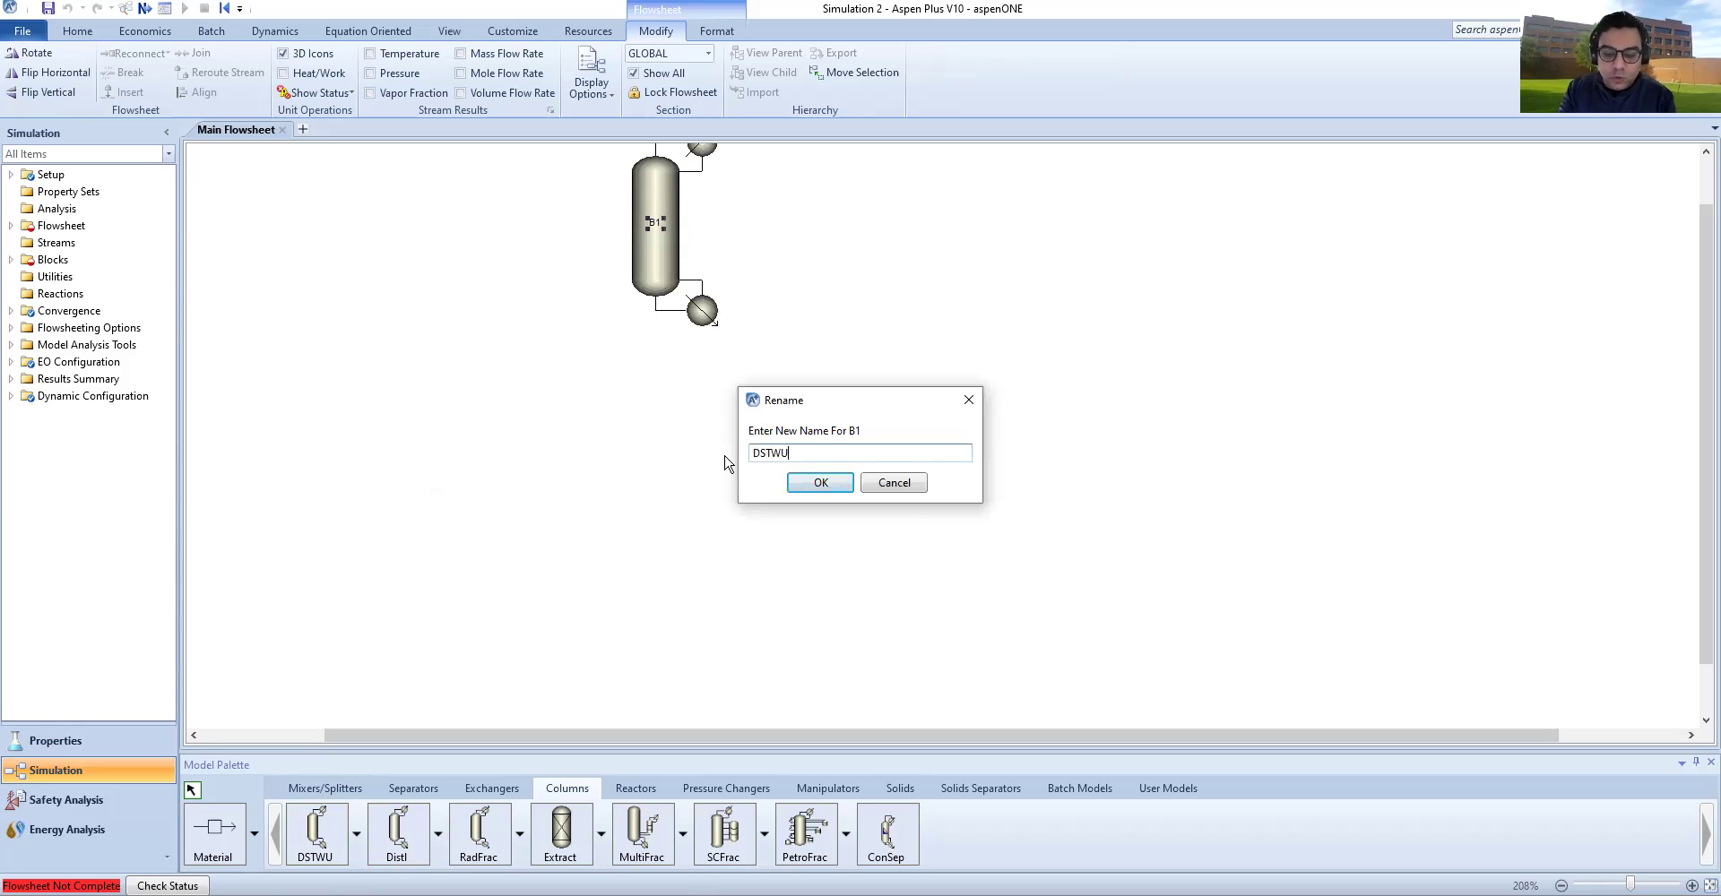
pyautogui.write('-SH')
pyautogui.press('BackSpace')
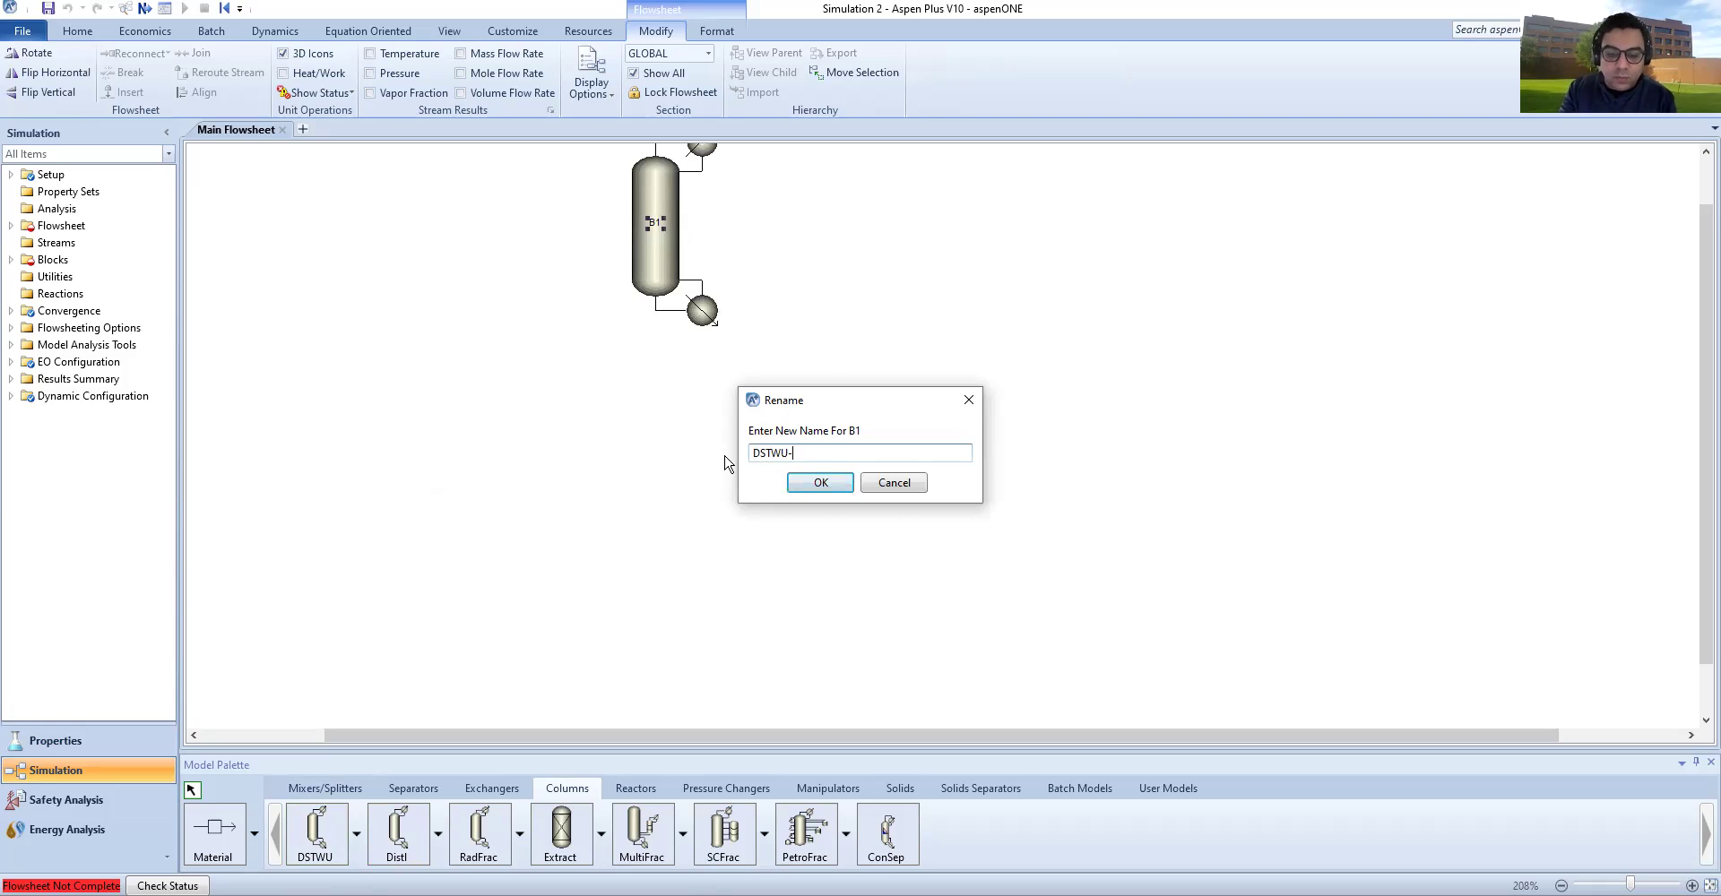
pyautogui.write('M')
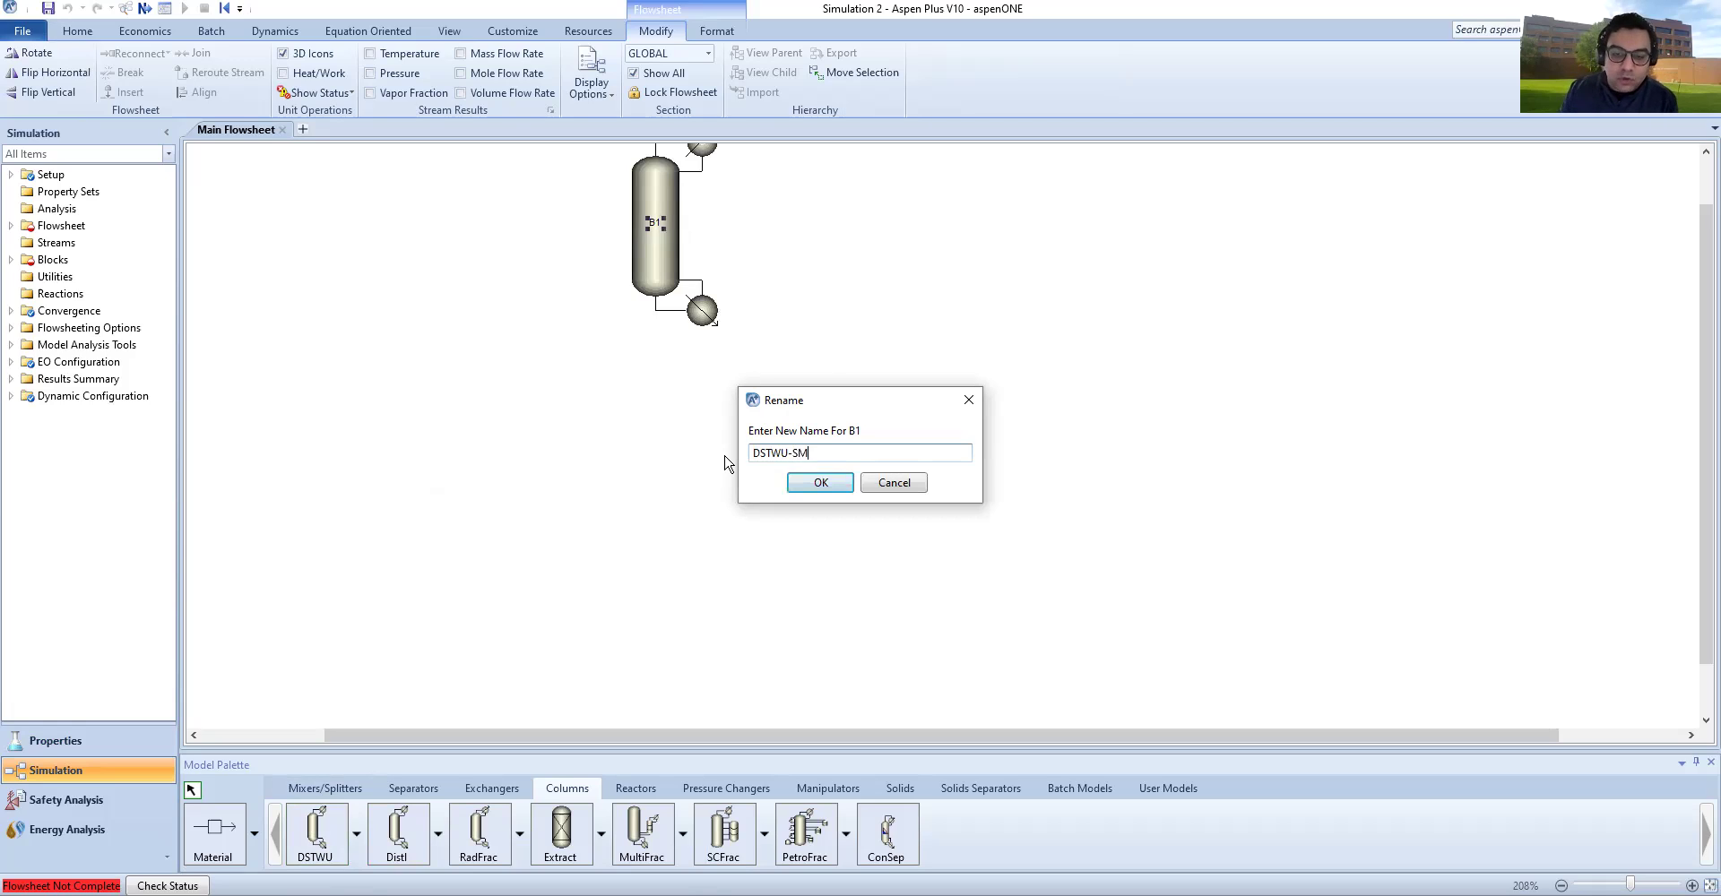
pyautogui.click(821, 484)
# Step: Add a Distl column below the DSTWU-SM block and rename it DISTL-SM
pyautogui.click(397, 831)
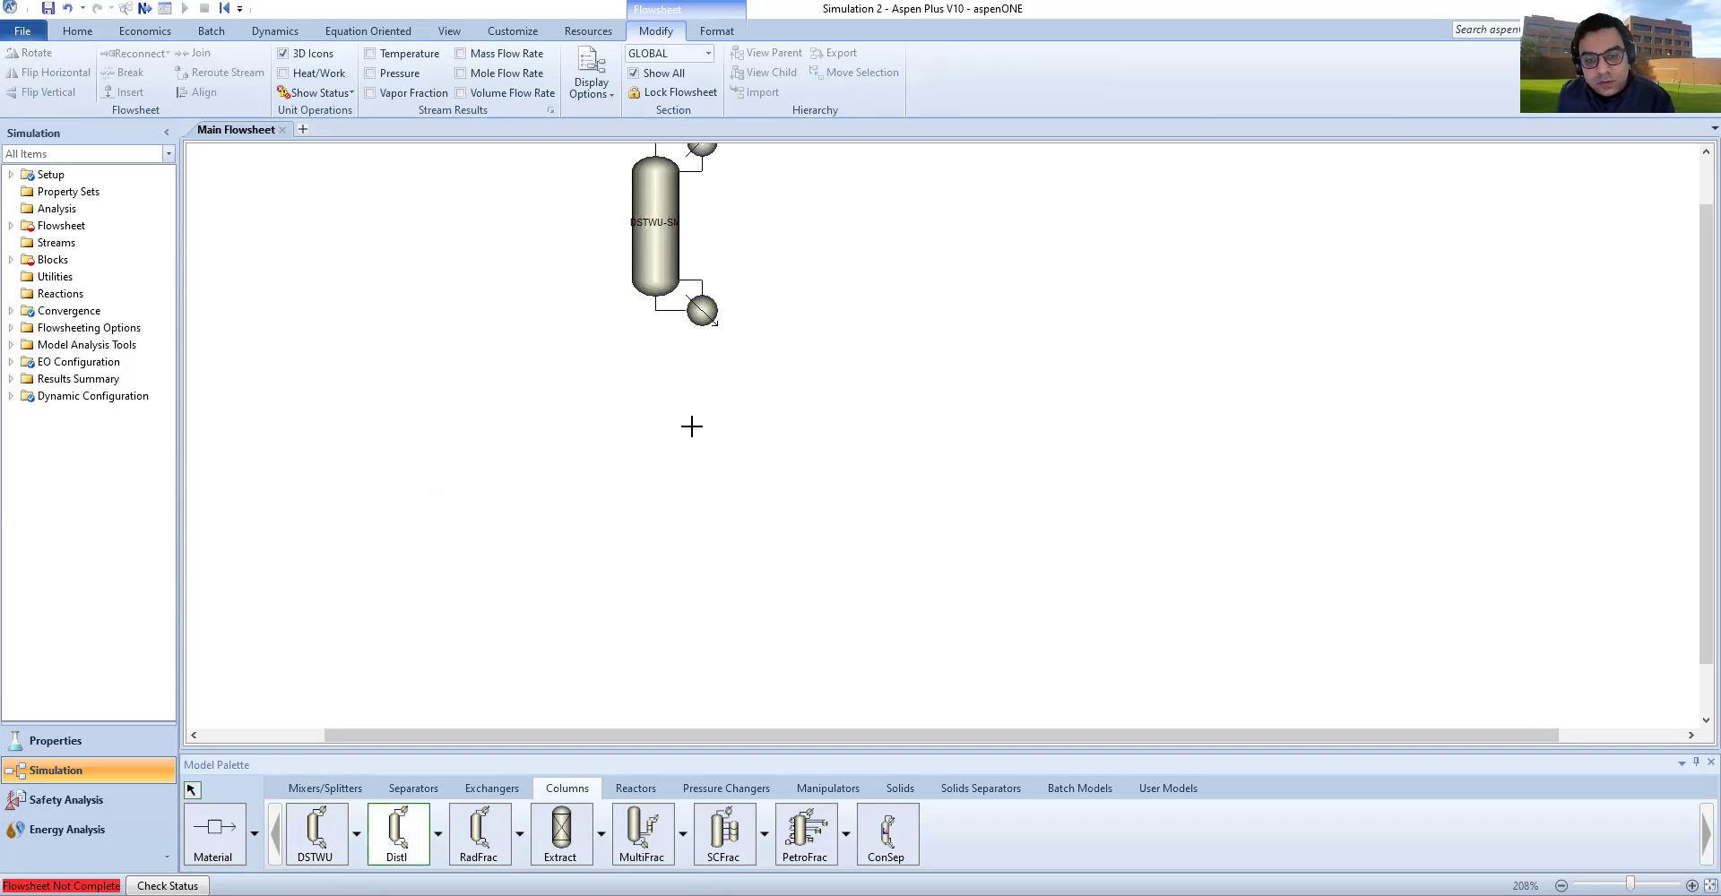
pyautogui.click(711, 419)
pyautogui.rightClick(820, 353)
pyautogui.click(818, 354)
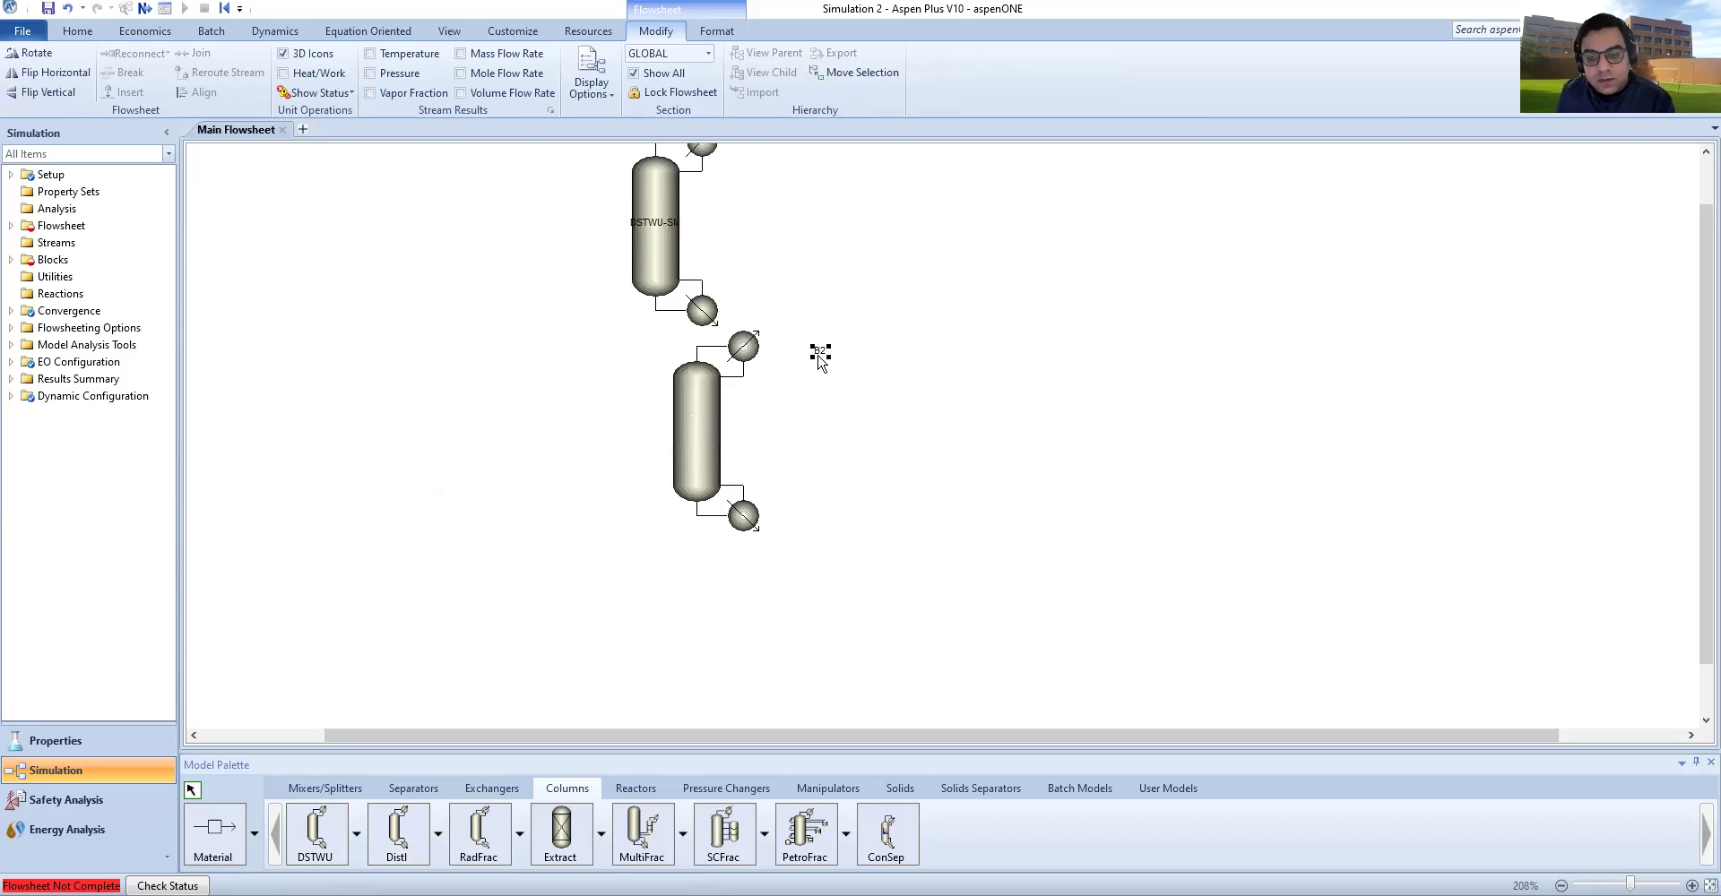
pyautogui.rightClick(819, 355)
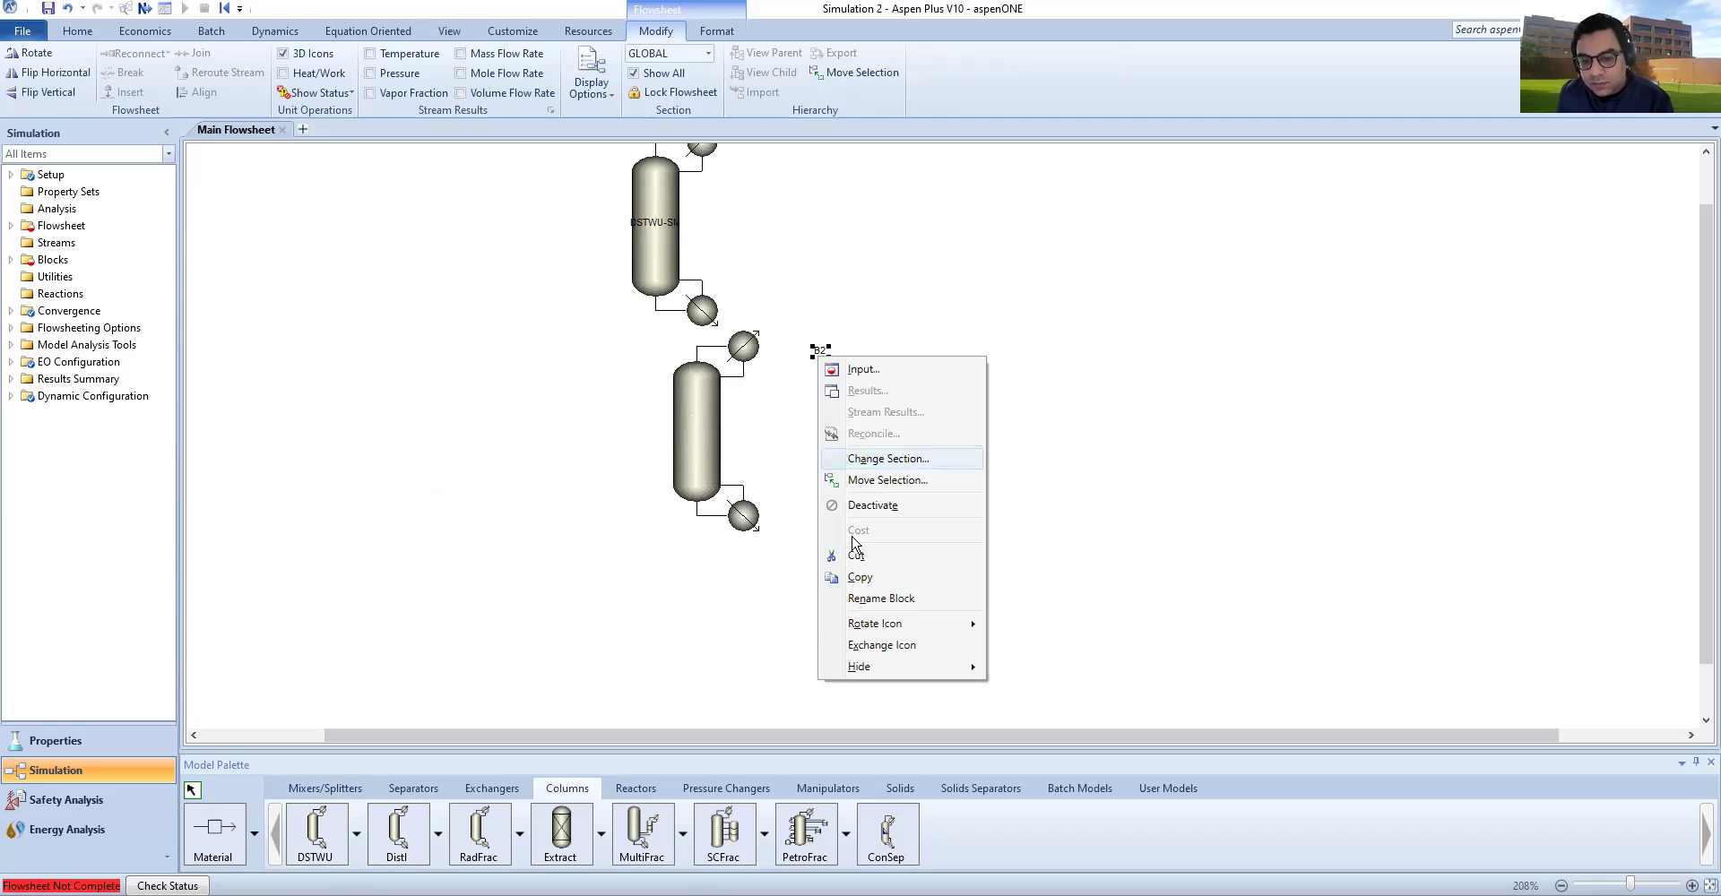
pyautogui.click(870, 598)
pyautogui.write('DISTL-SM')
pyautogui.press('Return')
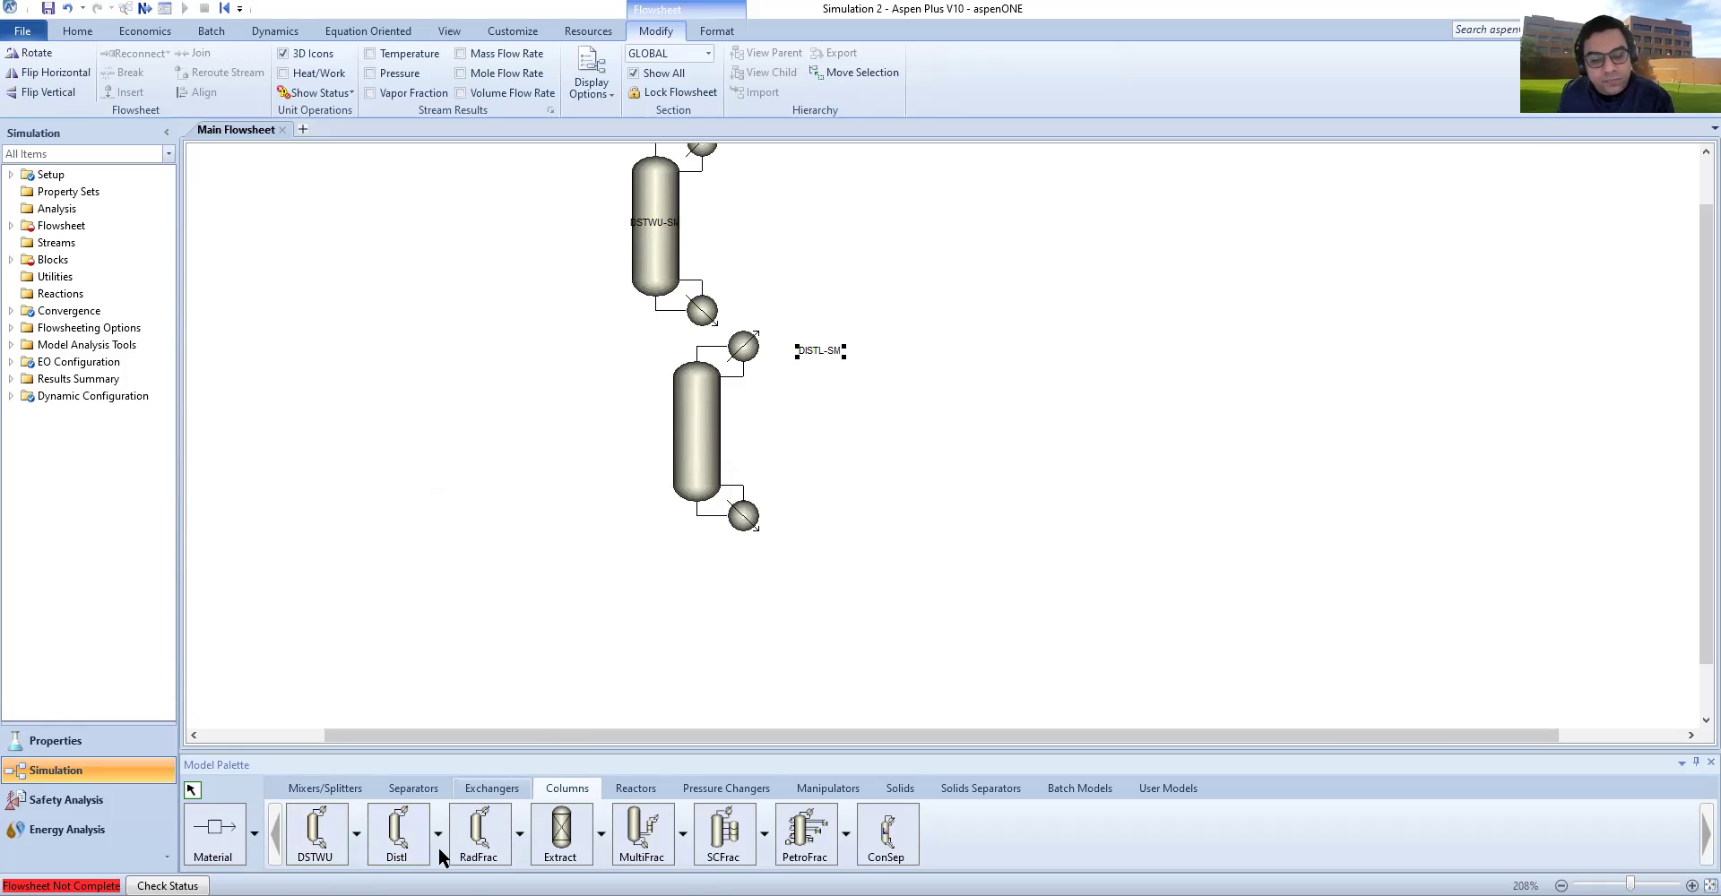
# Step: Add a RadFrac column to the right of the DISTL-SM column and rename it RADFRAC
pyautogui.click(479, 833)
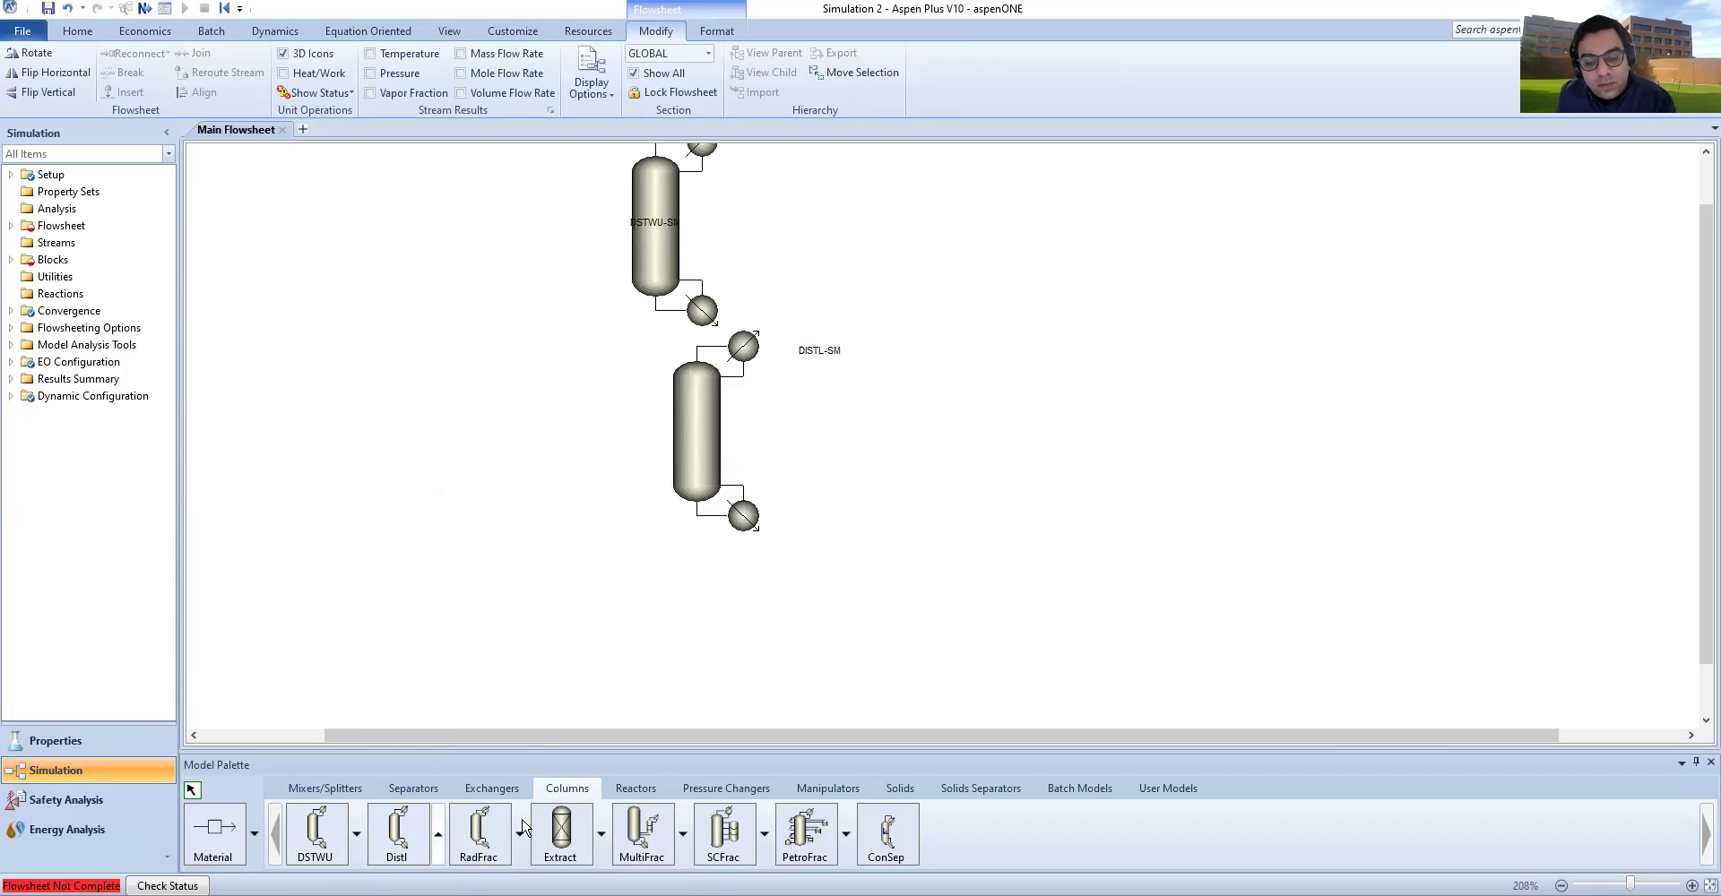
pyautogui.click(995, 451)
pyautogui.rightClick(1000, 460)
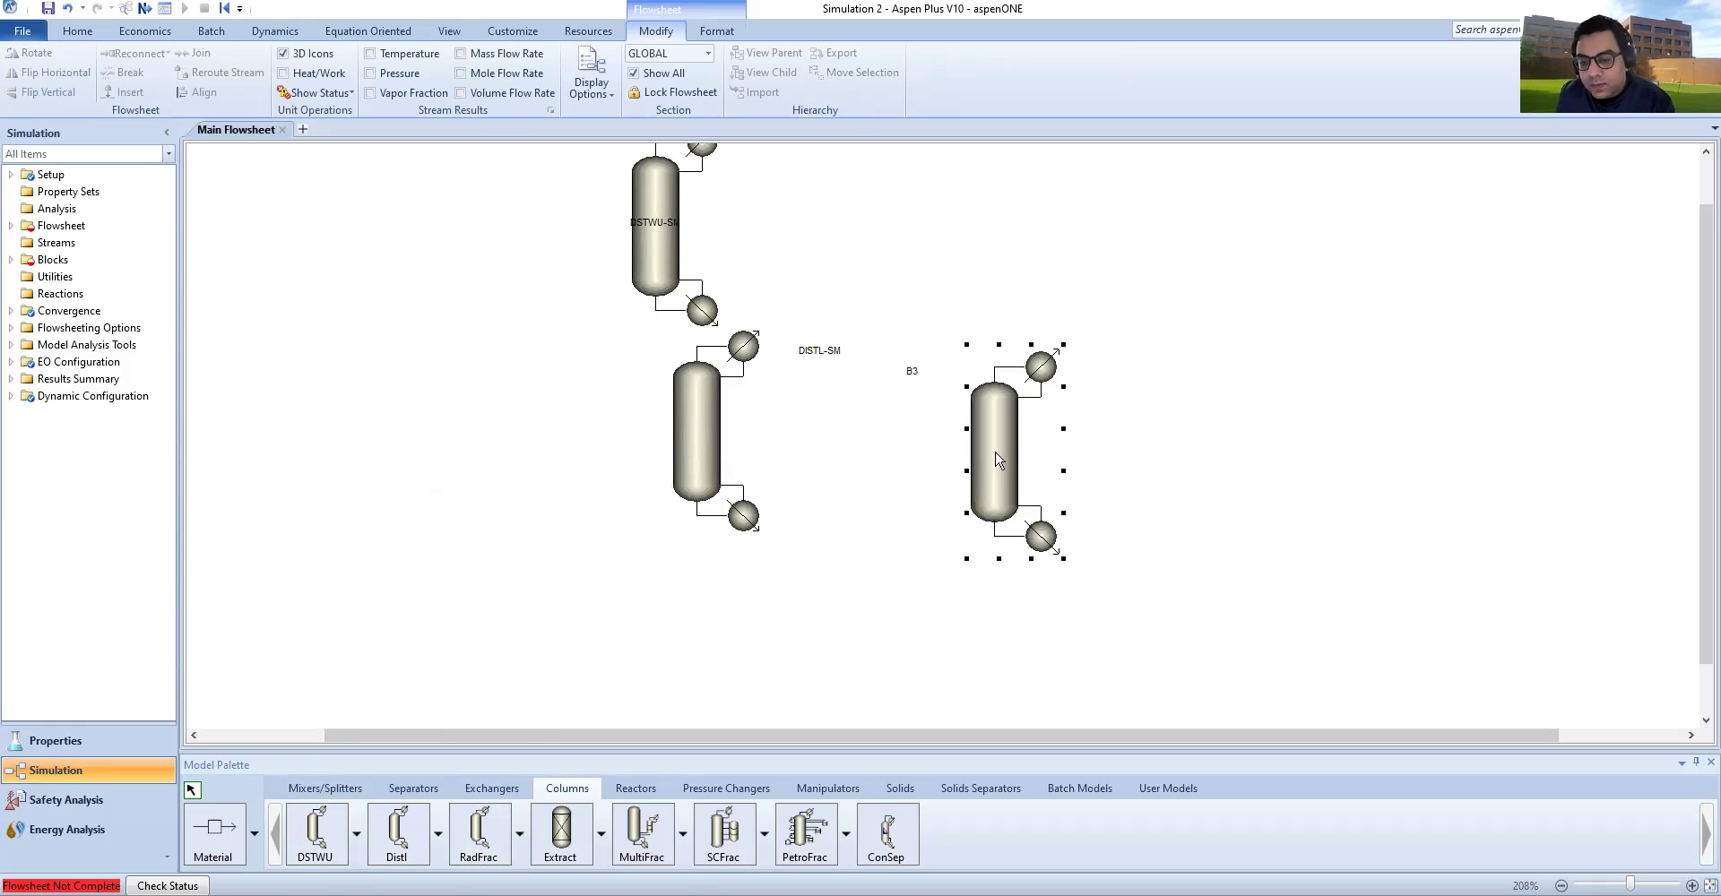
pyautogui.rightClick(1000, 461)
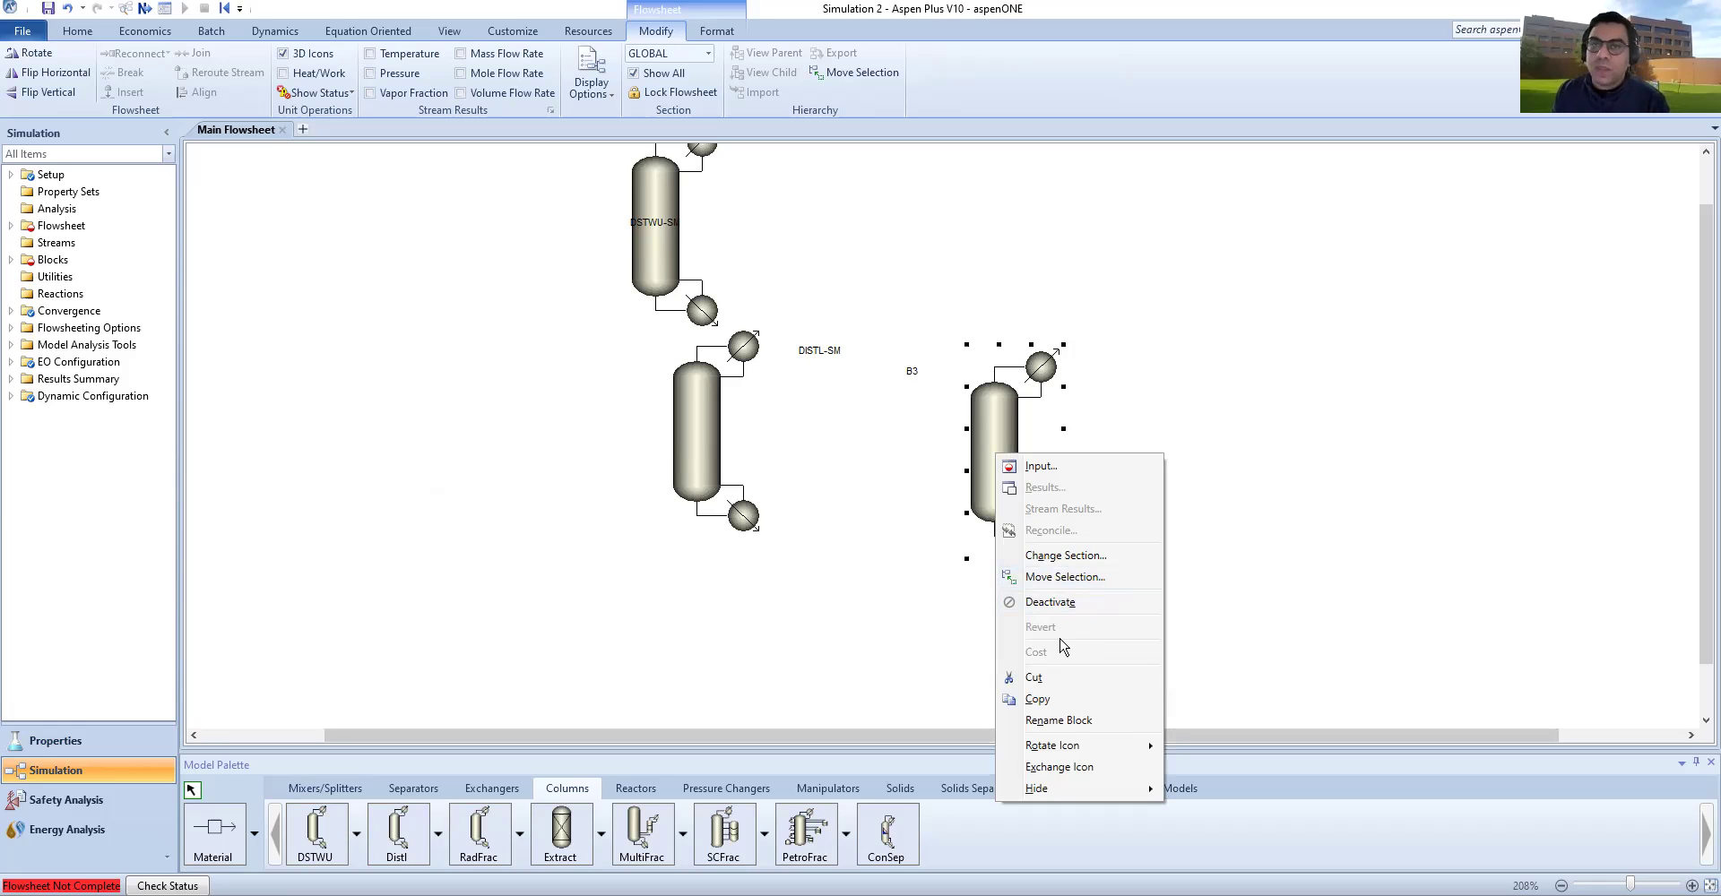
pyautogui.click(1058, 720)
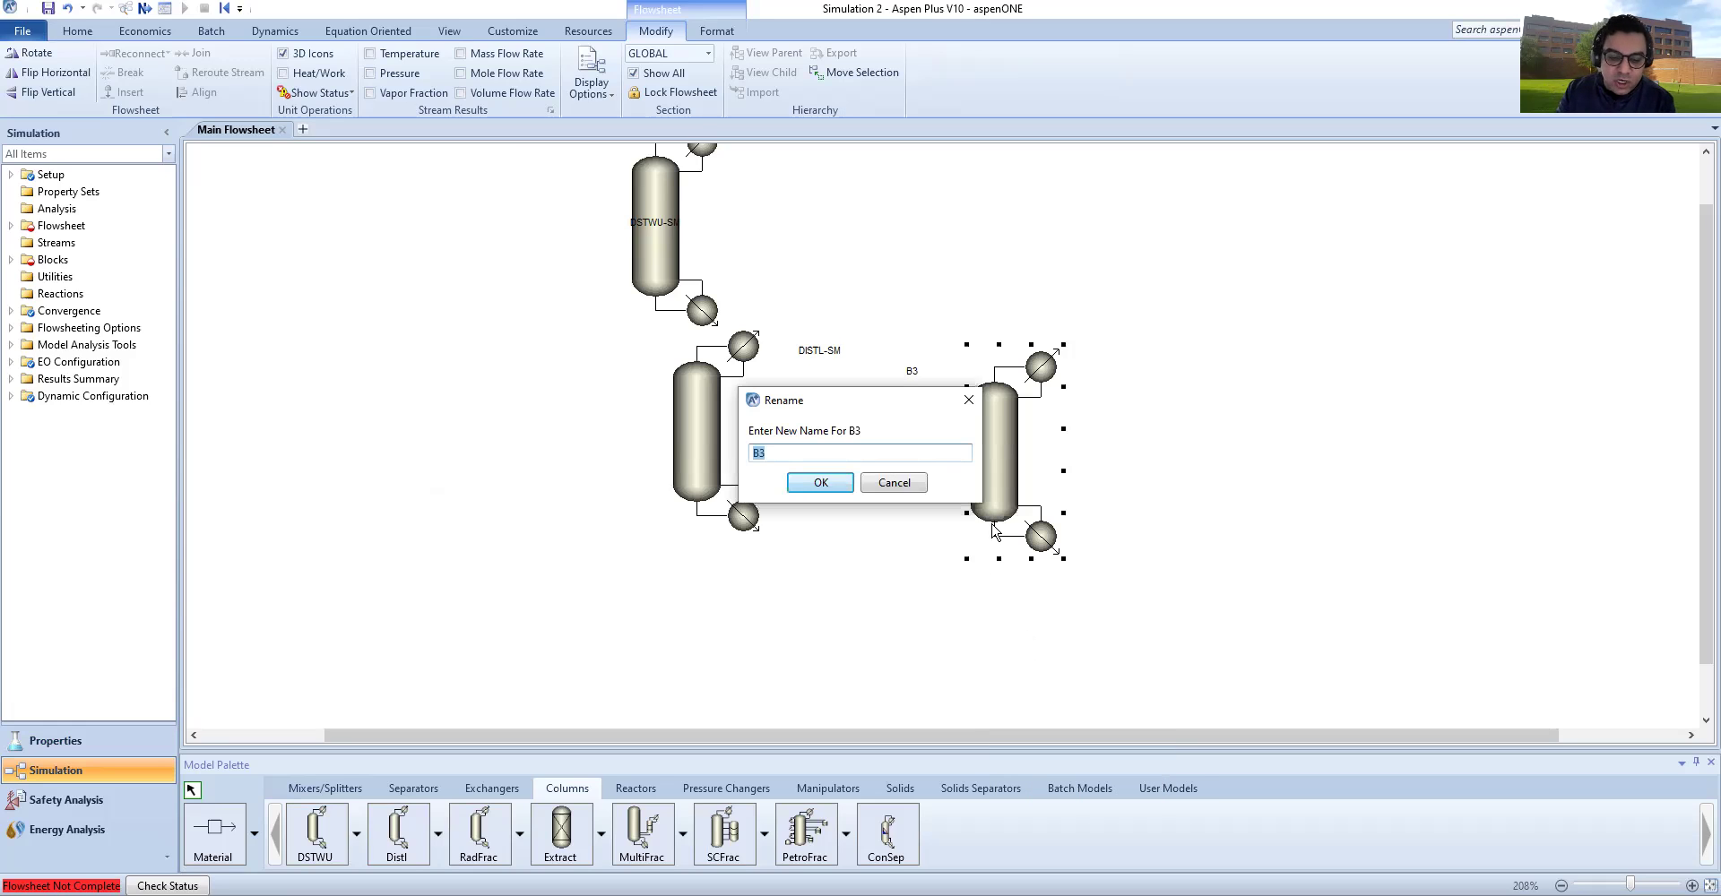
pyautogui.write('RADFRAC')
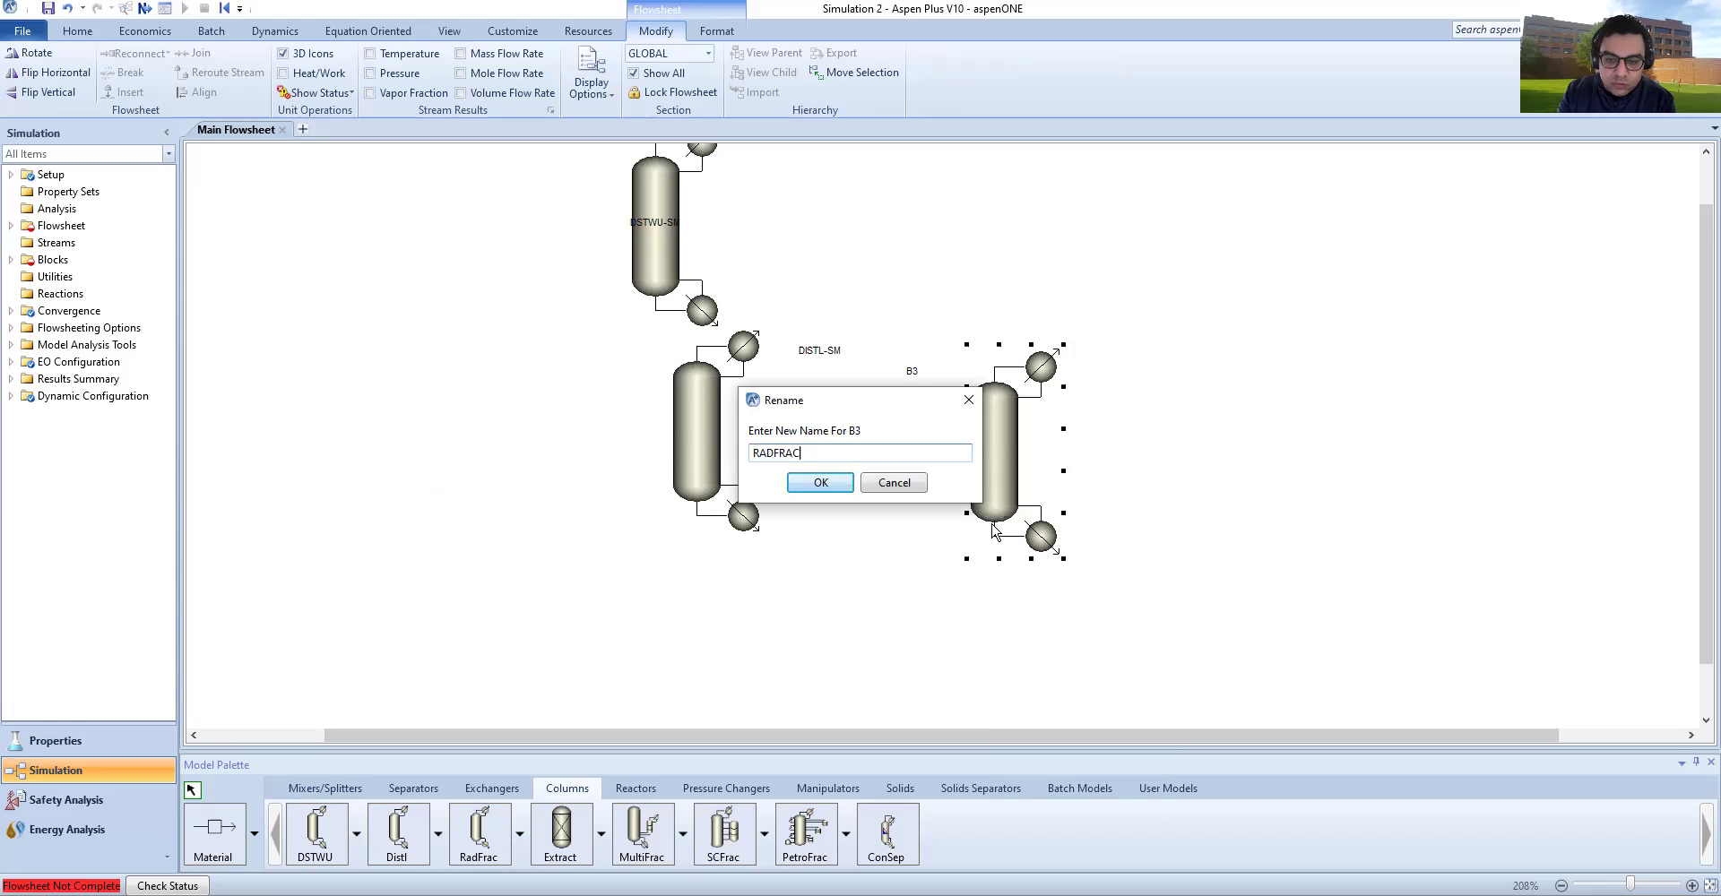
pyautogui.press('Return')
pyautogui.scroll(-1, 856, 556)
pyautogui.scroll(-1, 856, 555)
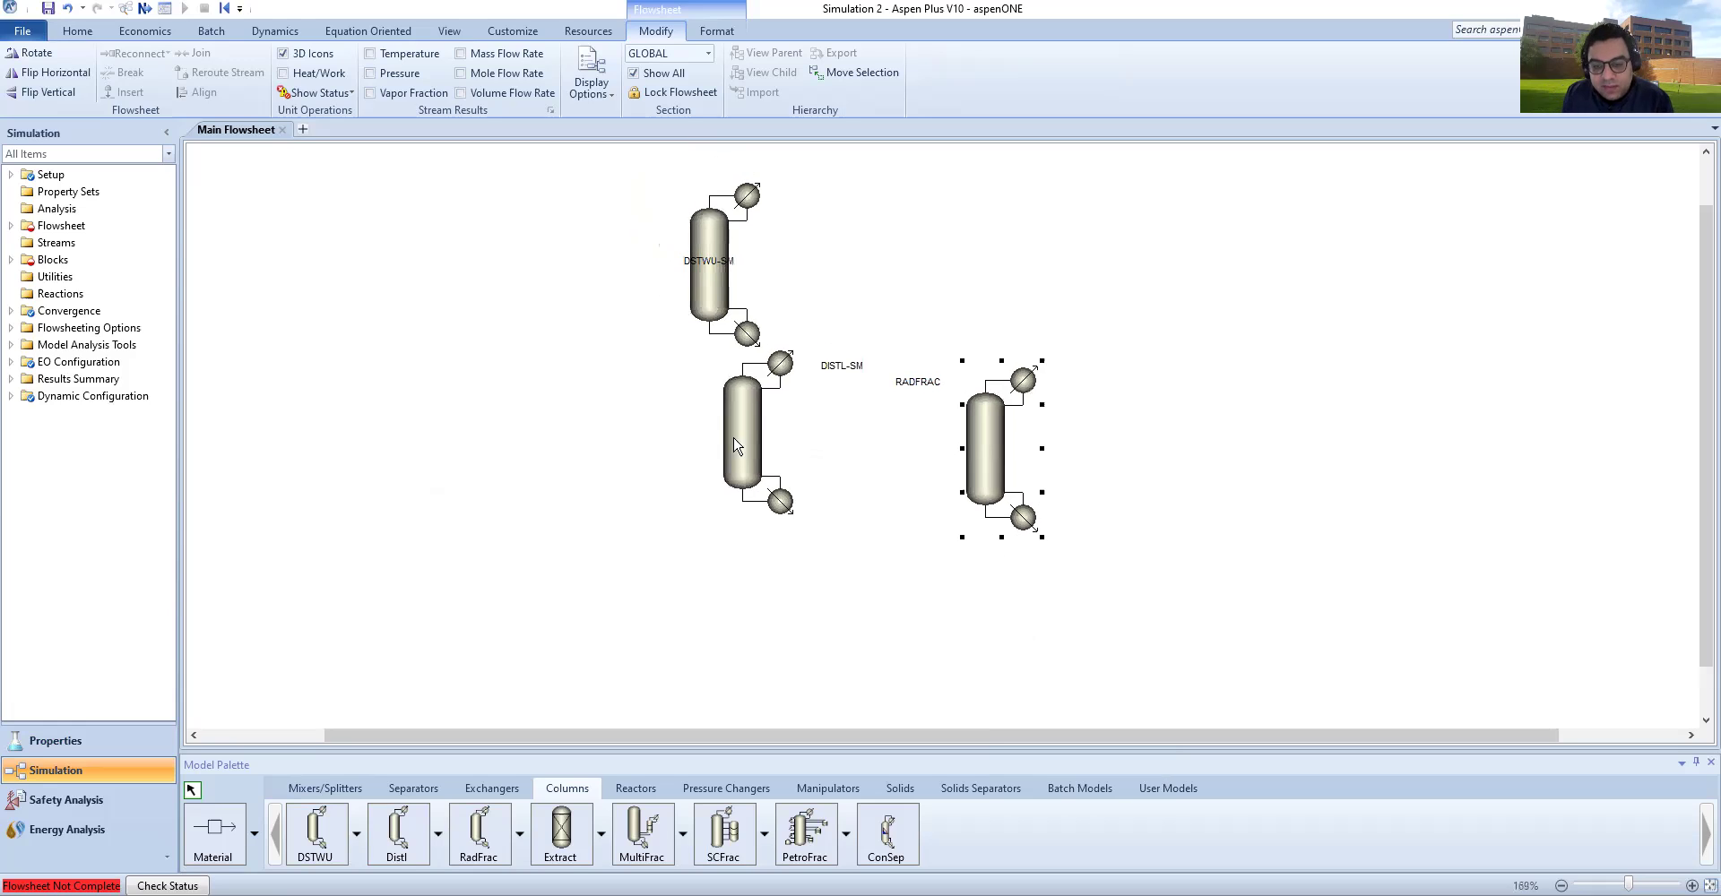
# Step: Review the input specifications that the DISTL-SM and DSTWU-SM blocks require
pyautogui.click(12, 260)
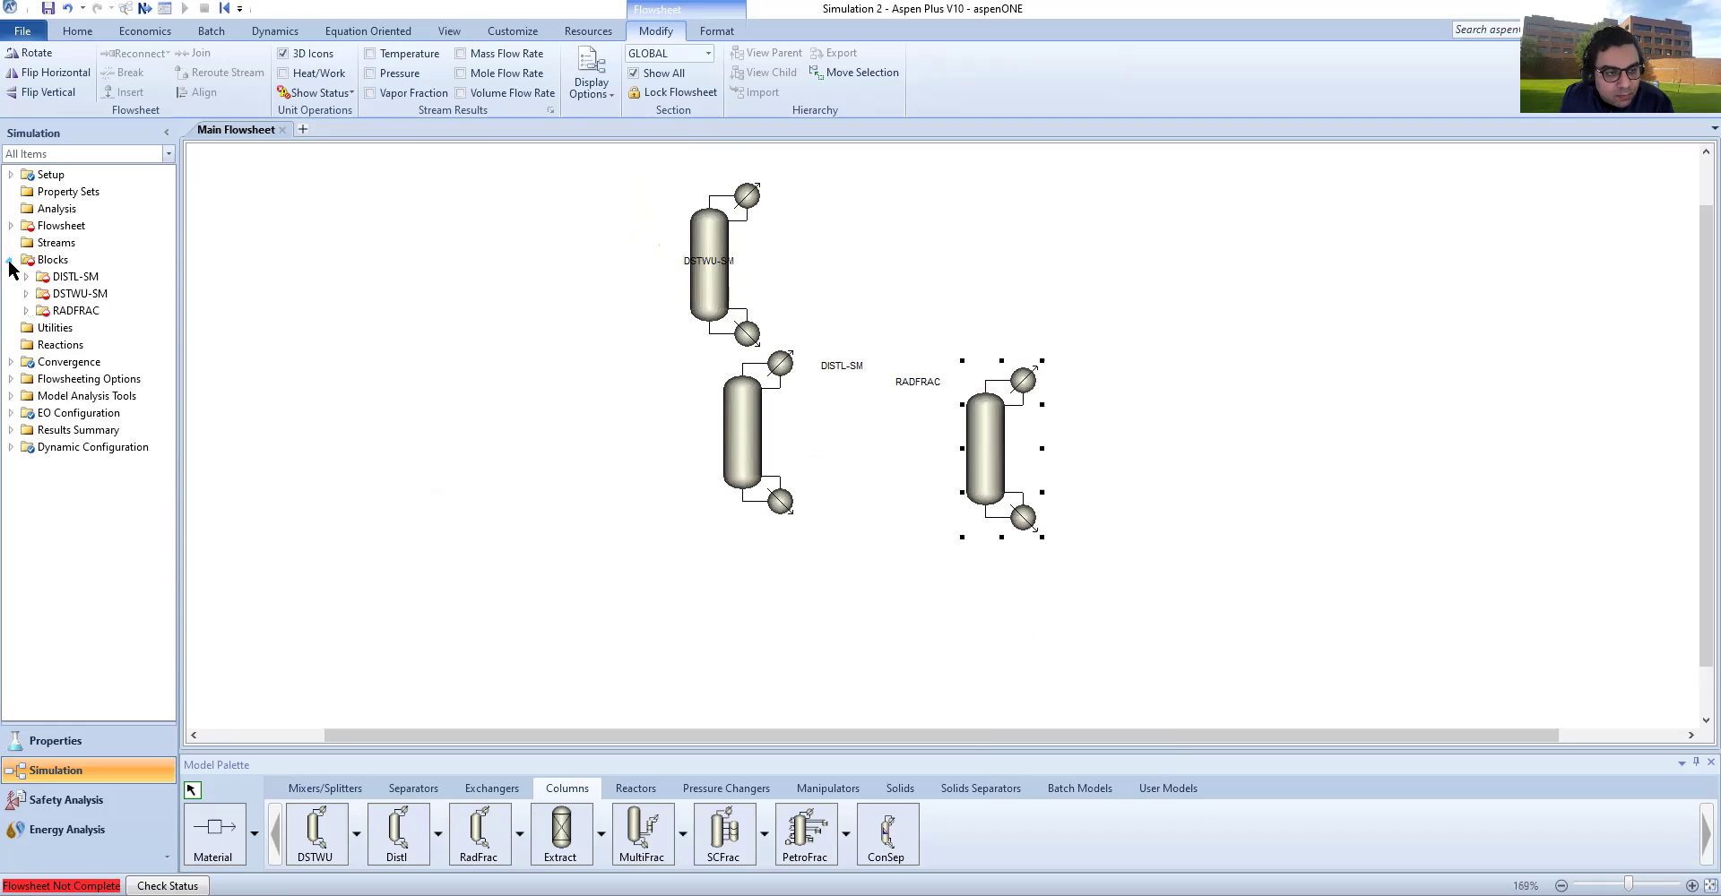
pyautogui.doubleClick(63, 279)
pyautogui.click(66, 294)
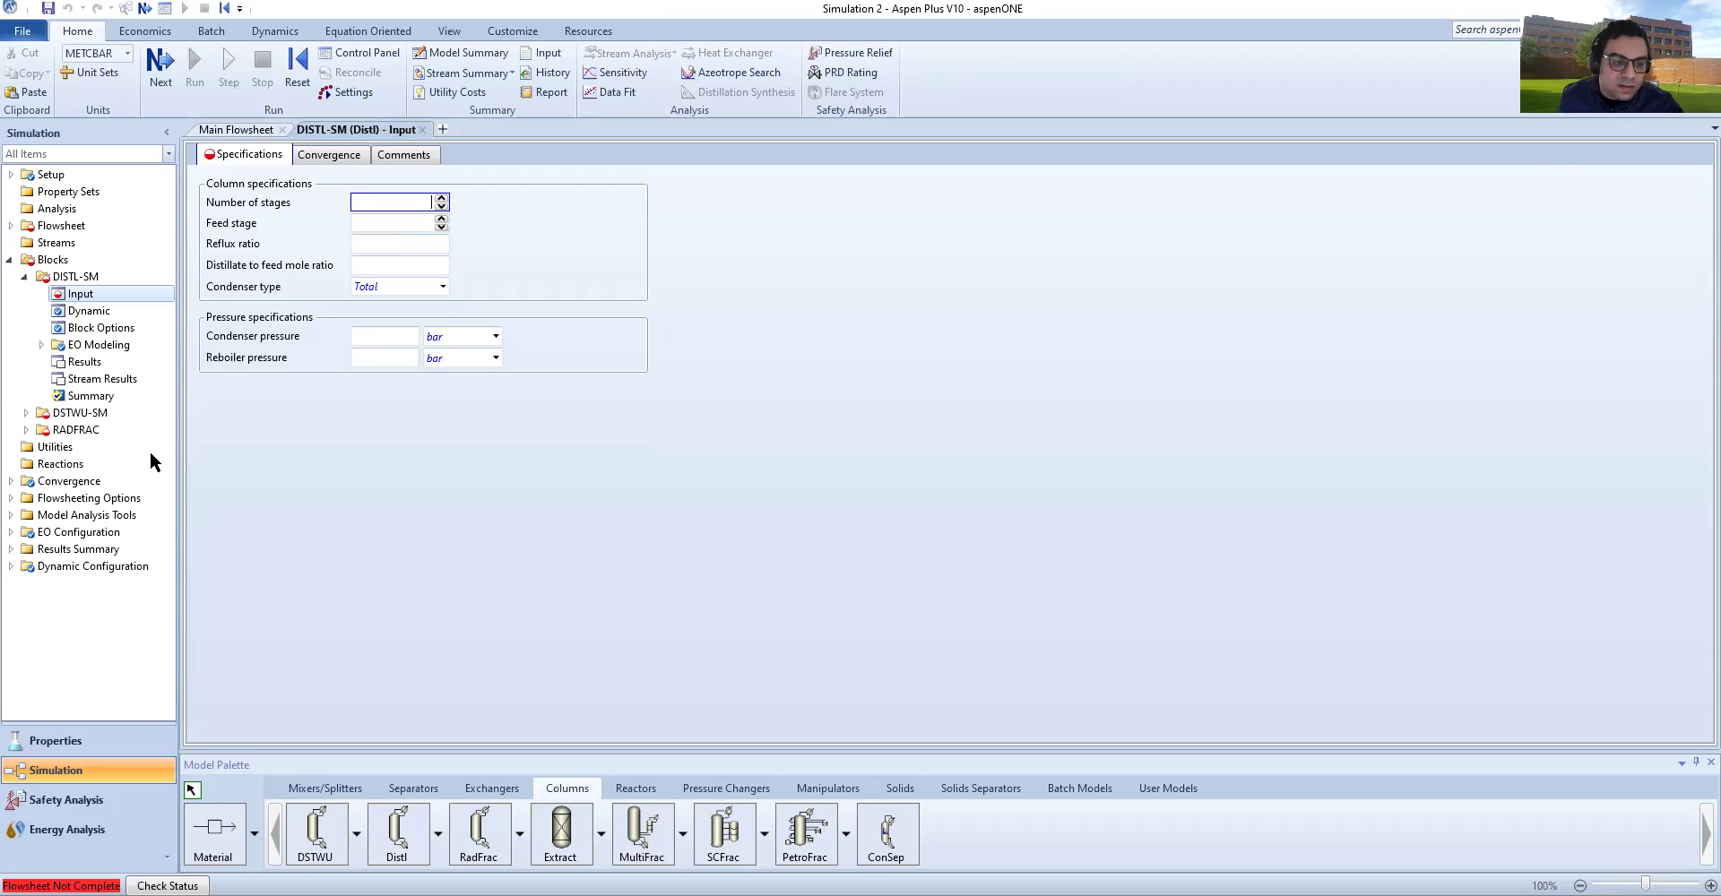
pyautogui.click(25, 412)
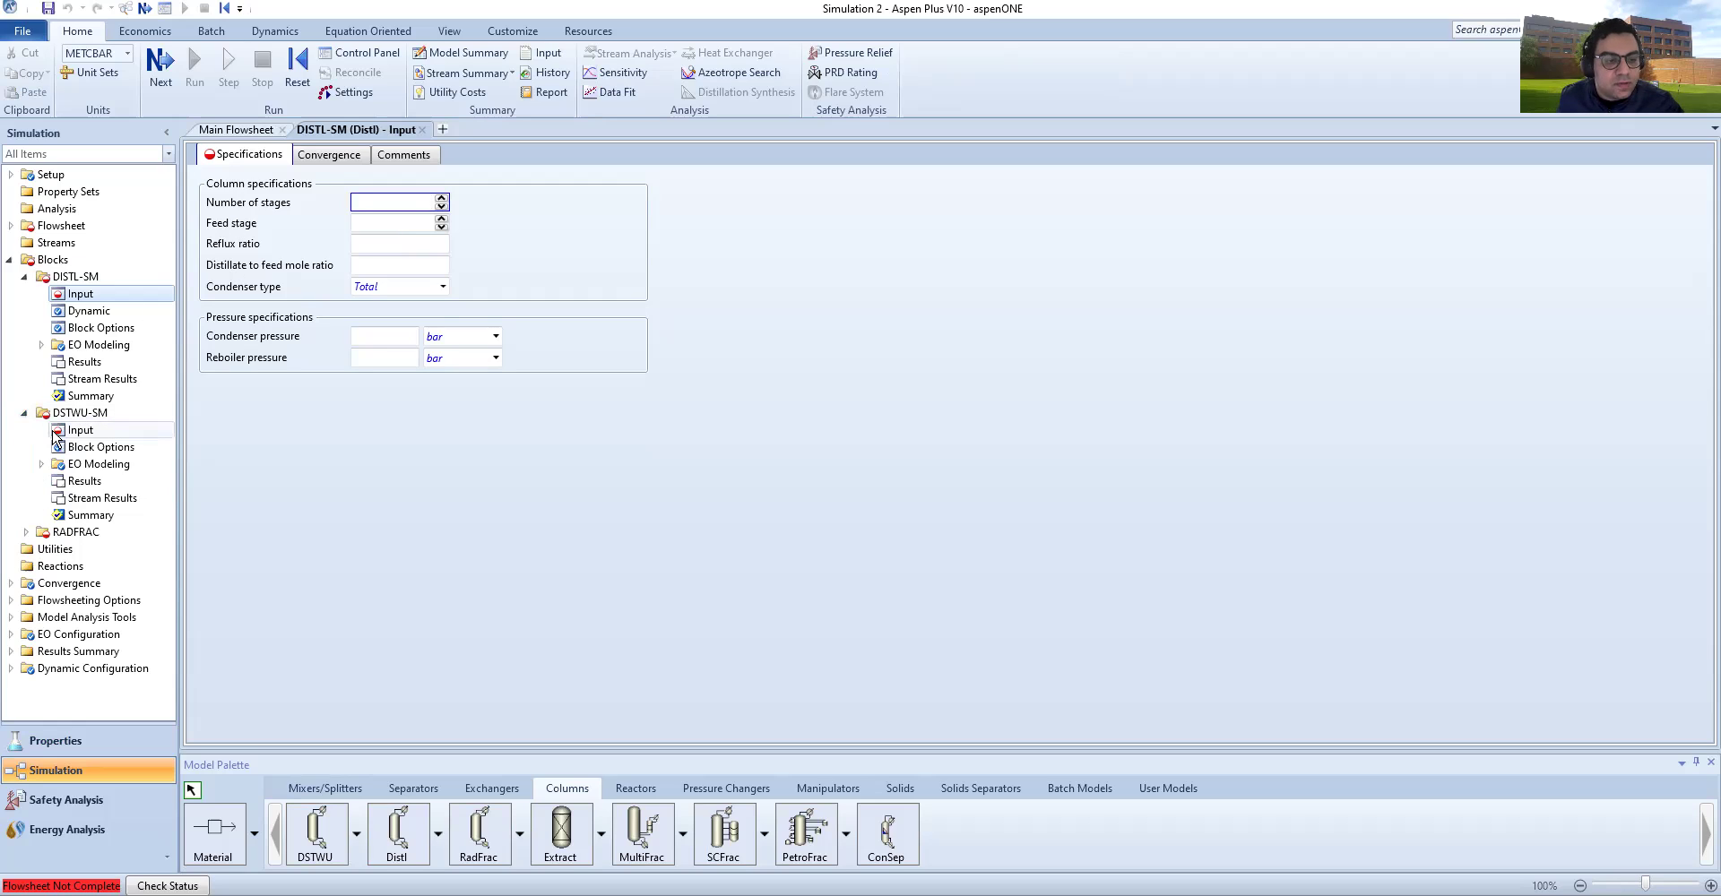
pyautogui.click(55, 436)
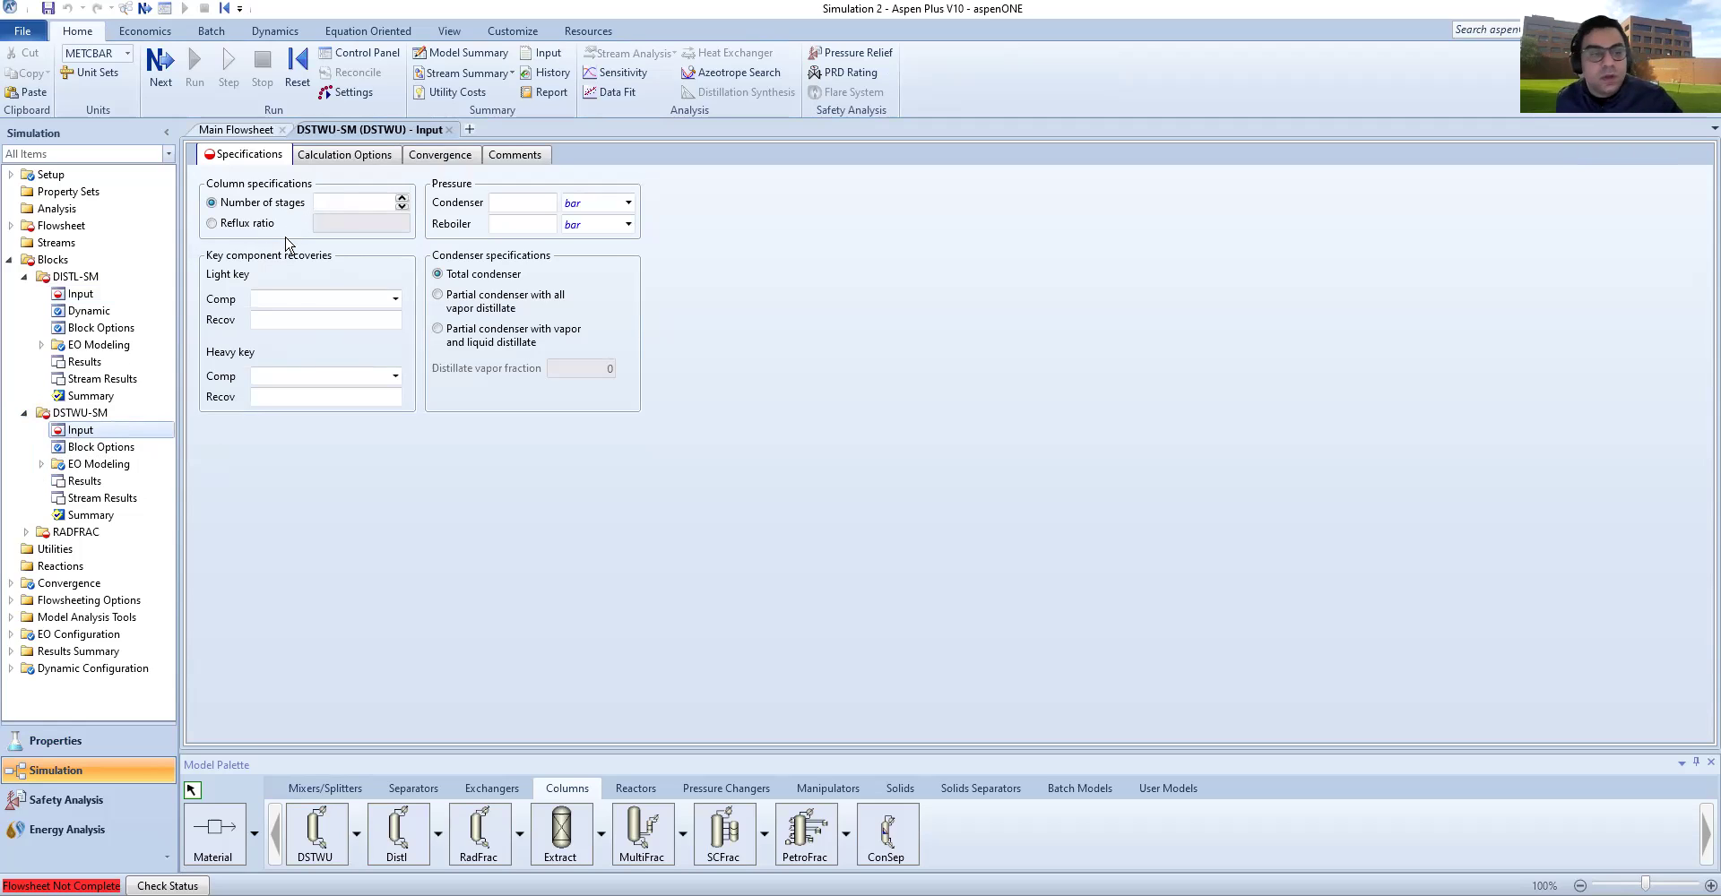
pyautogui.click(300, 302)
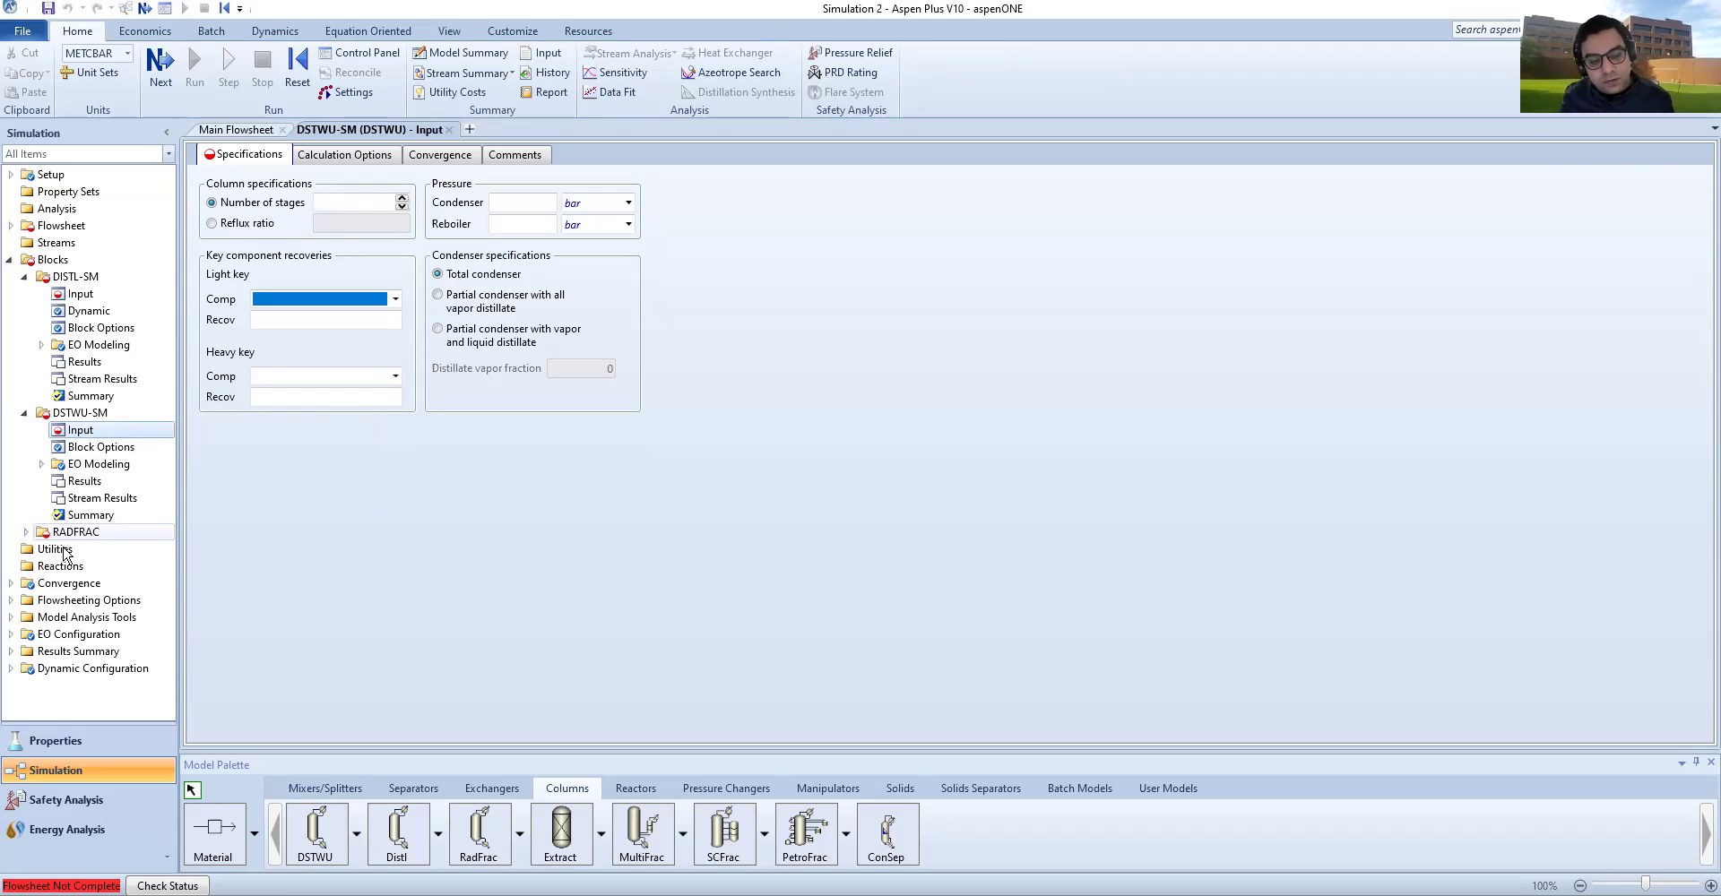
# Step: Open the RADFRAC block's configuration and examine its calculation type, number of stages and condenser options
pyautogui.doubleClick(32, 534)
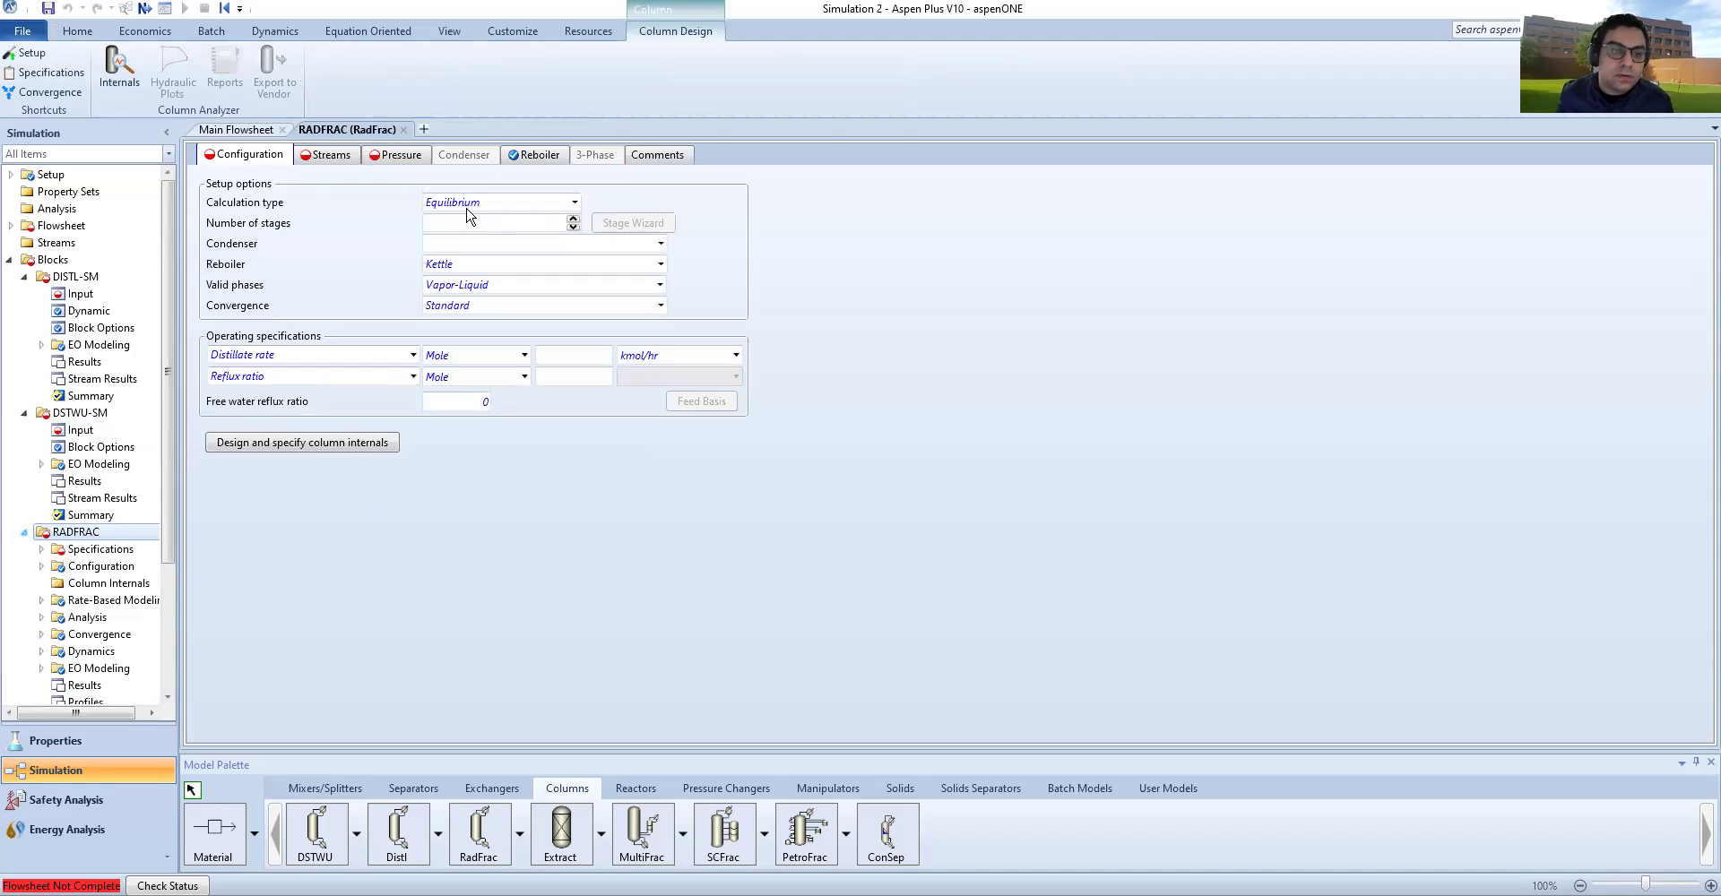
pyautogui.click(498, 204)
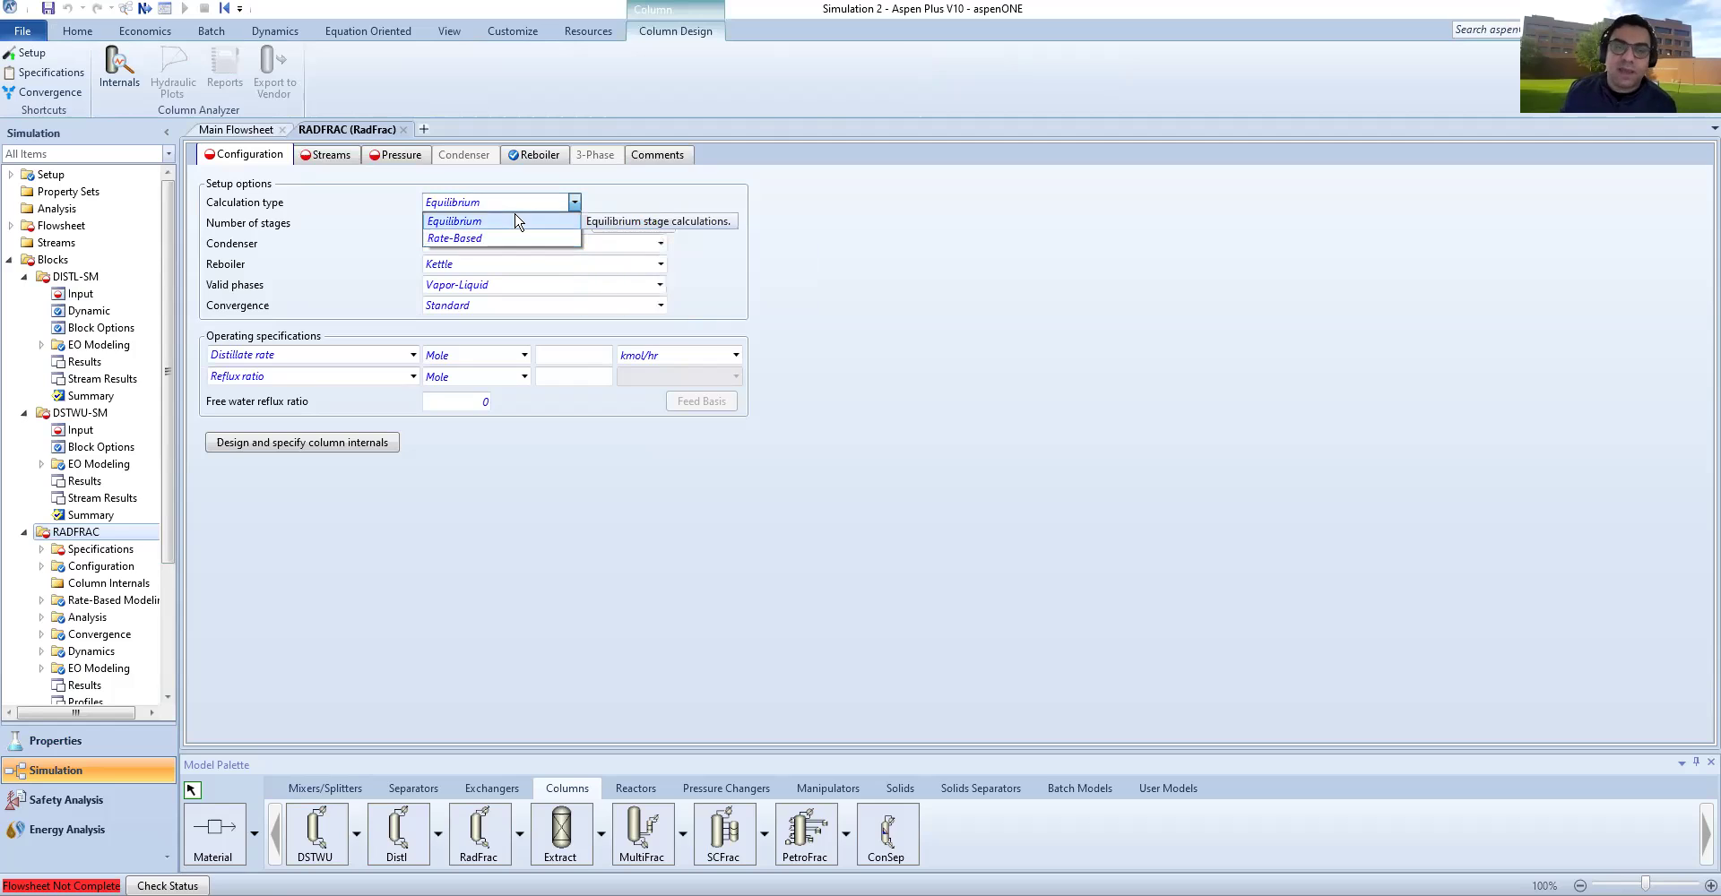
pyautogui.click(518, 222)
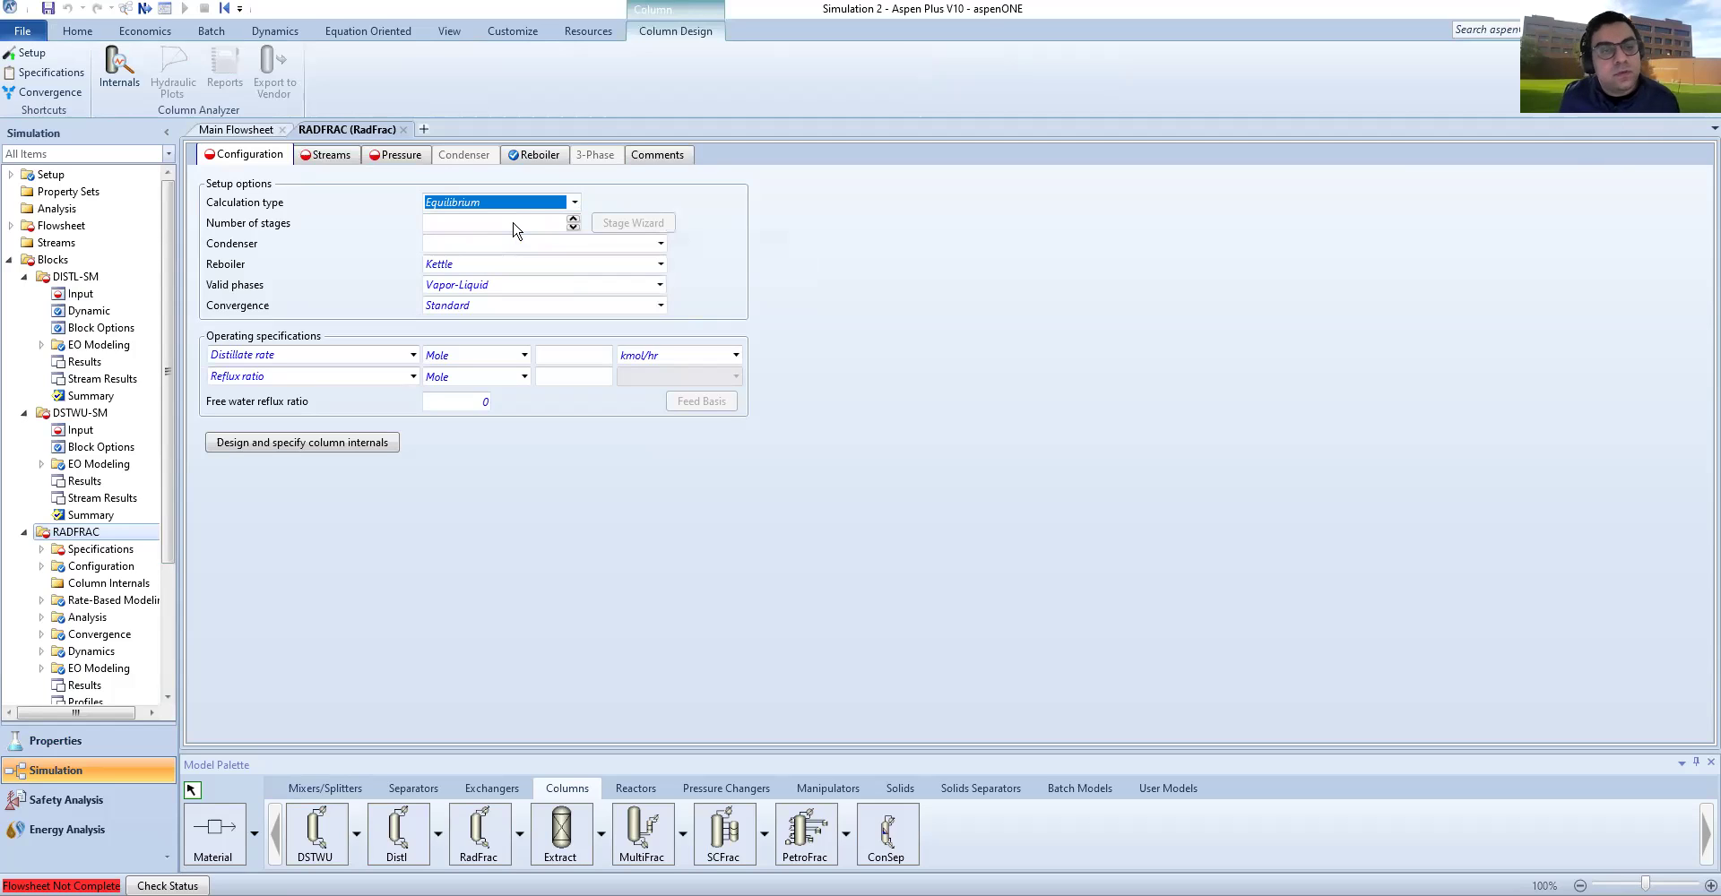
pyautogui.click(516, 226)
pyautogui.click(519, 249)
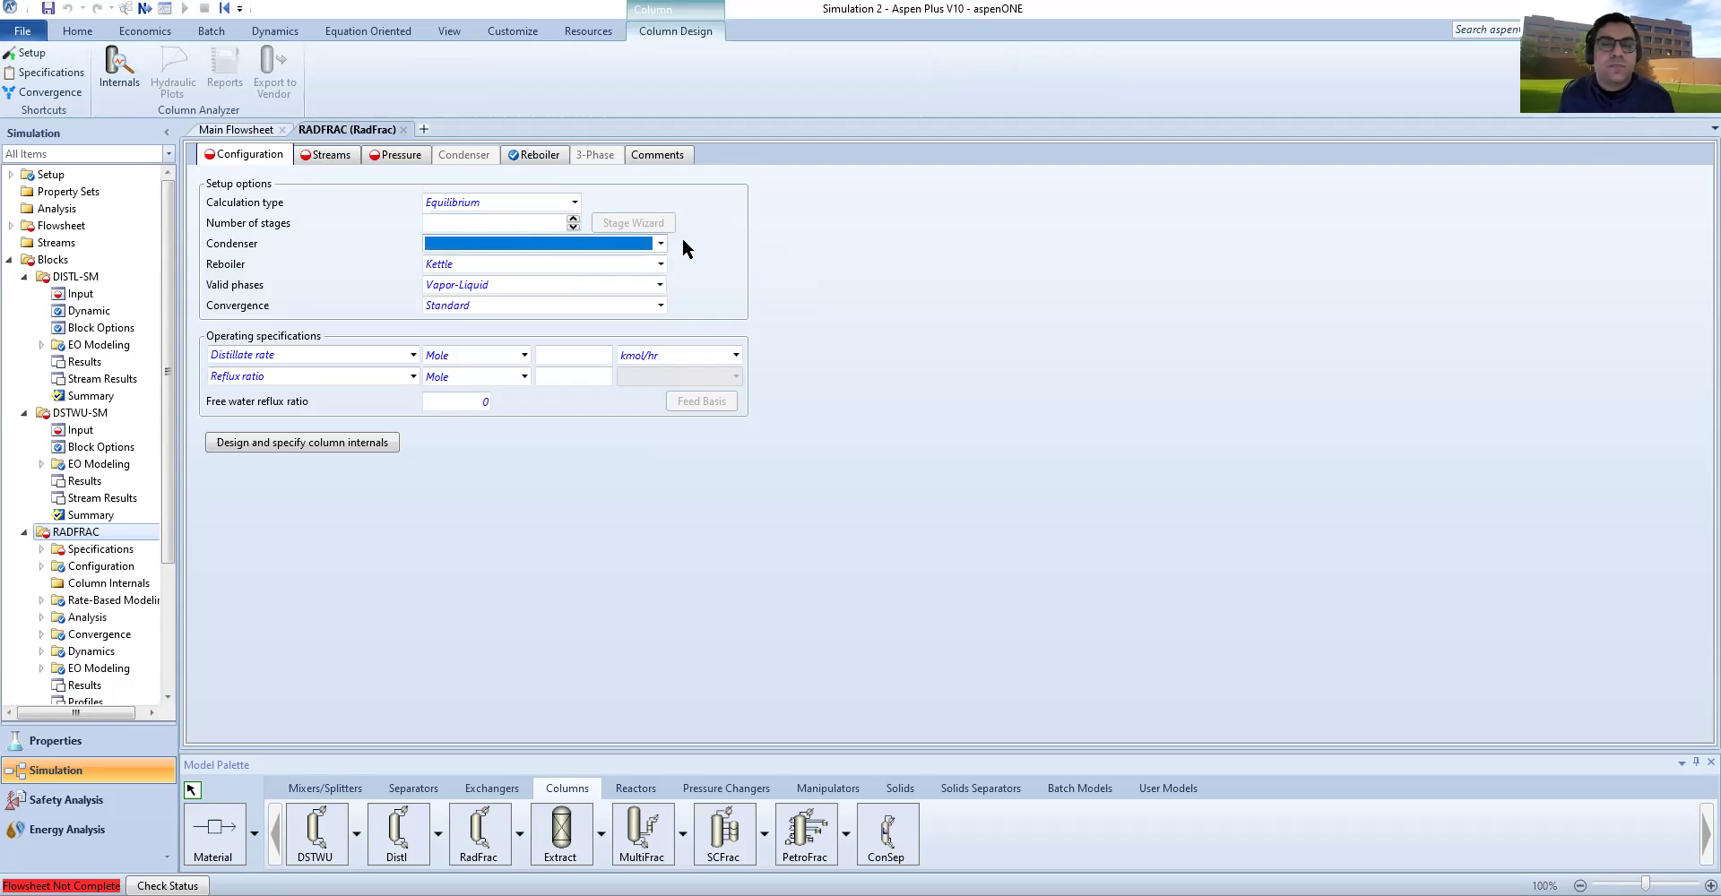
pyautogui.click(660, 244)
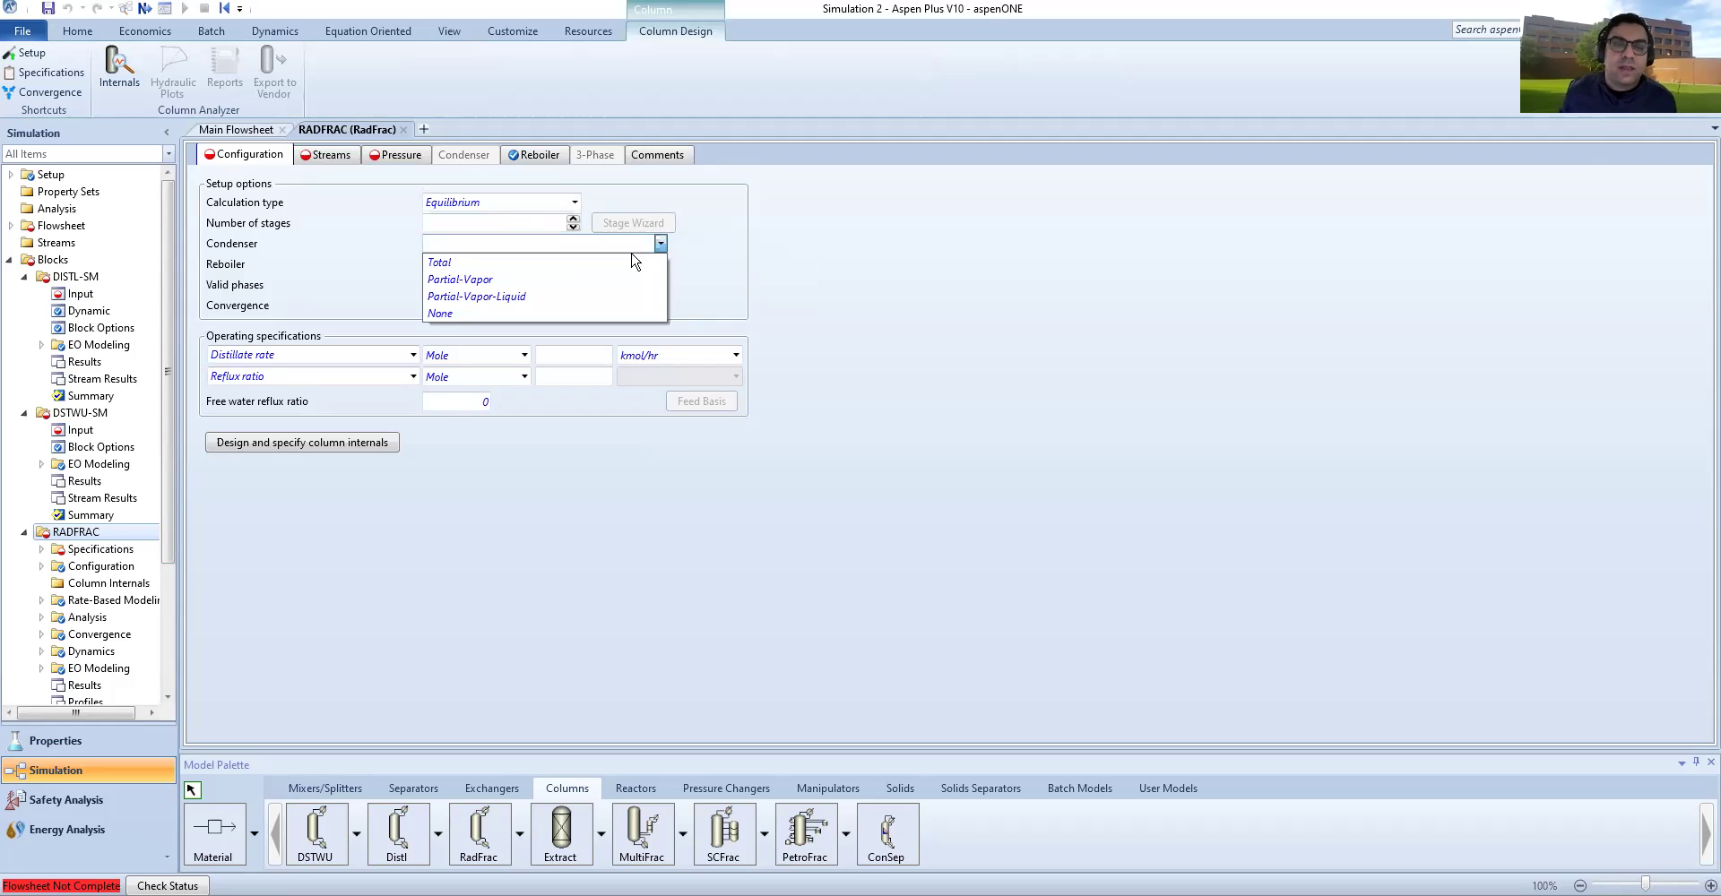
pyautogui.click(582, 279)
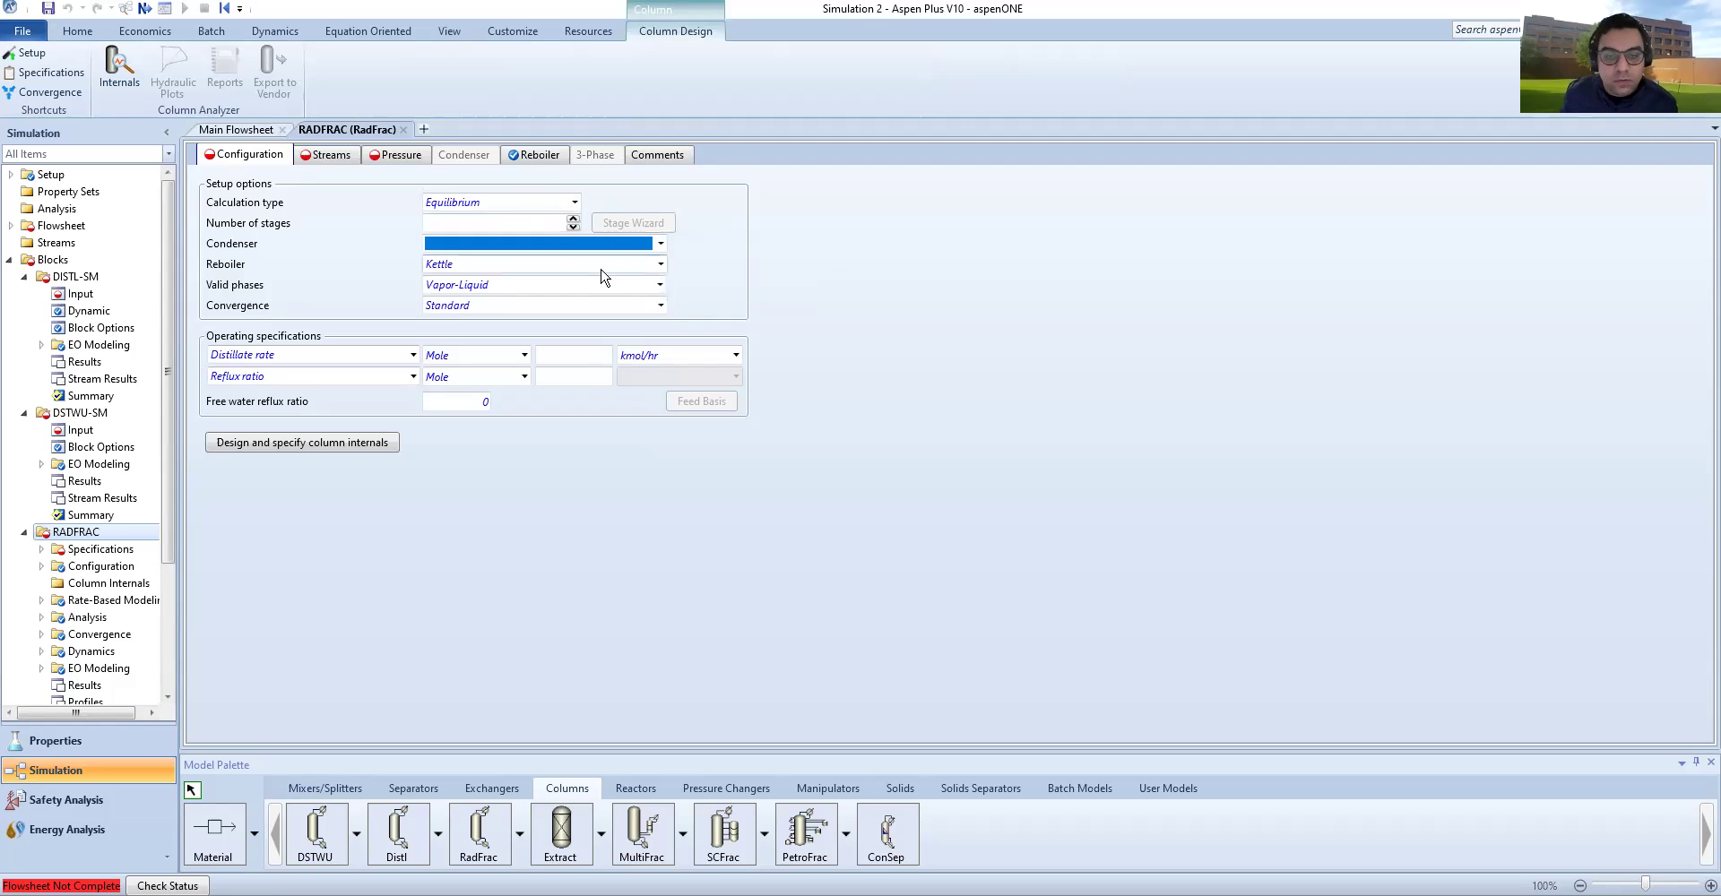
# Step: Examine the reboiler and valid phases options in the RADFRAC block's configuration
pyautogui.click(600, 267)
pyautogui.click(661, 264)
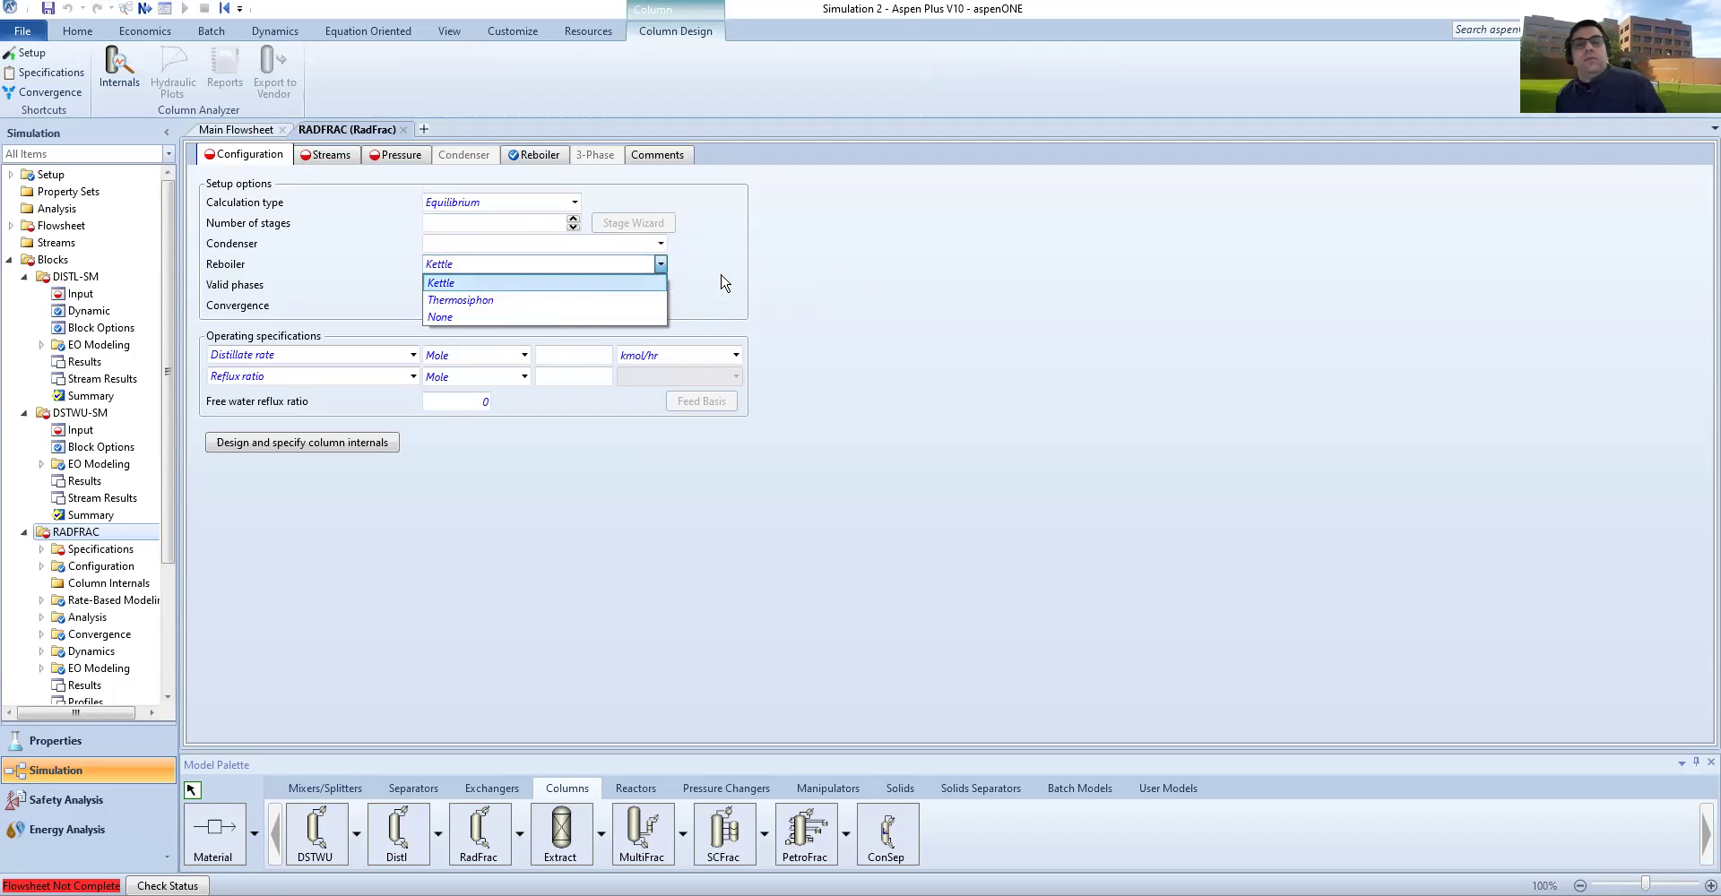
pyautogui.click(906, 288)
pyautogui.click(601, 292)
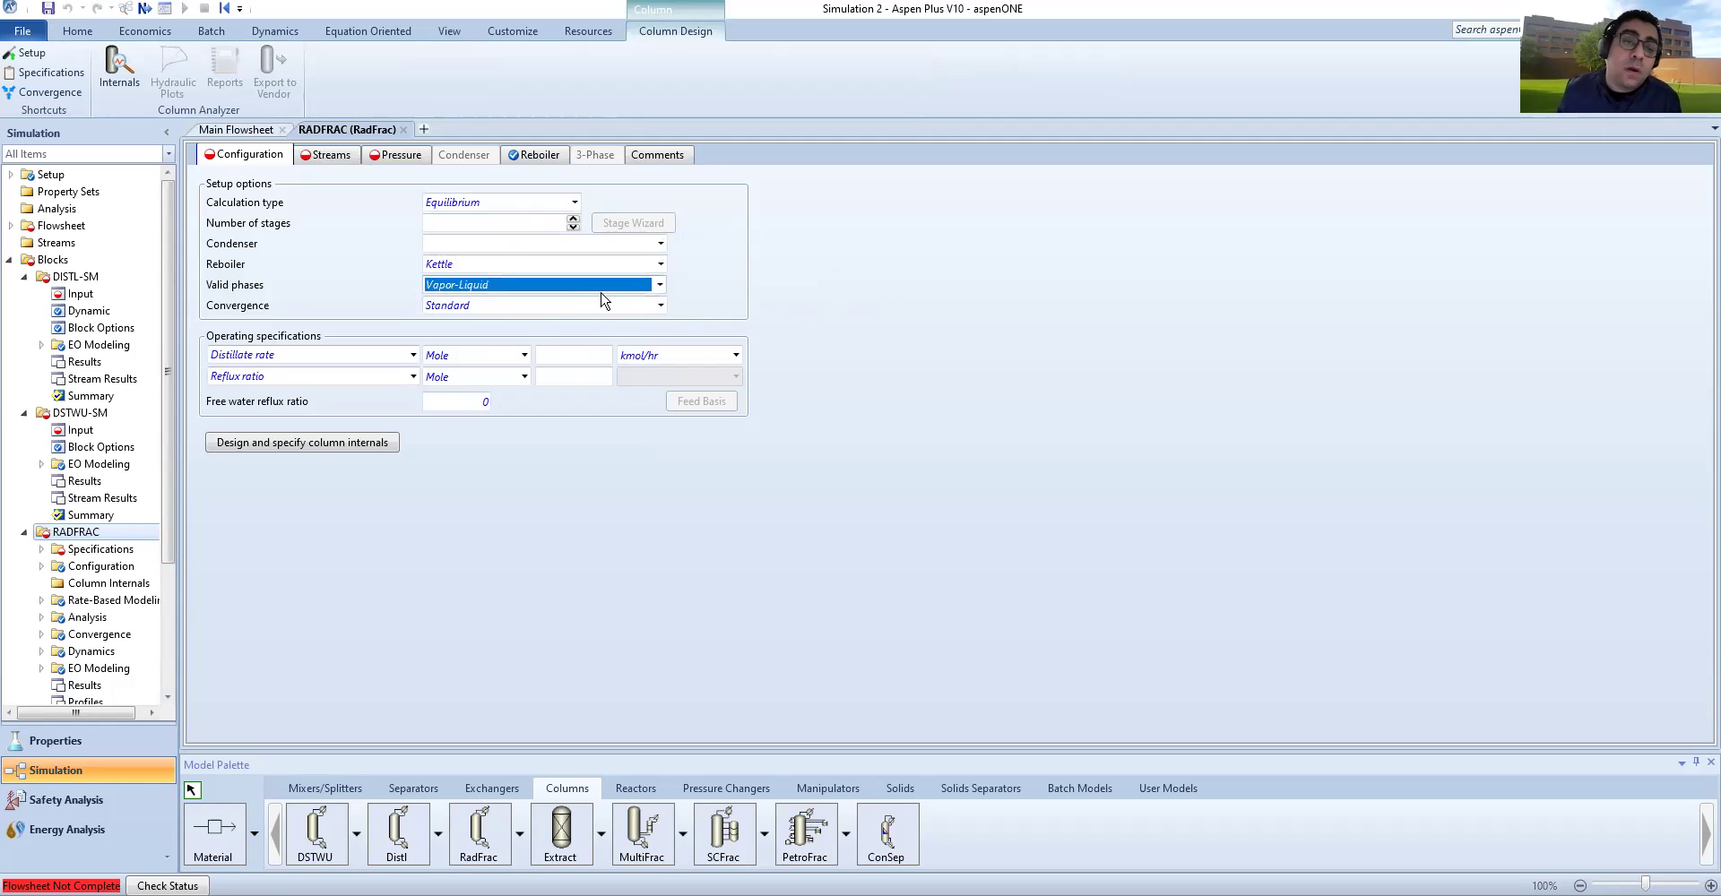
pyautogui.click(659, 285)
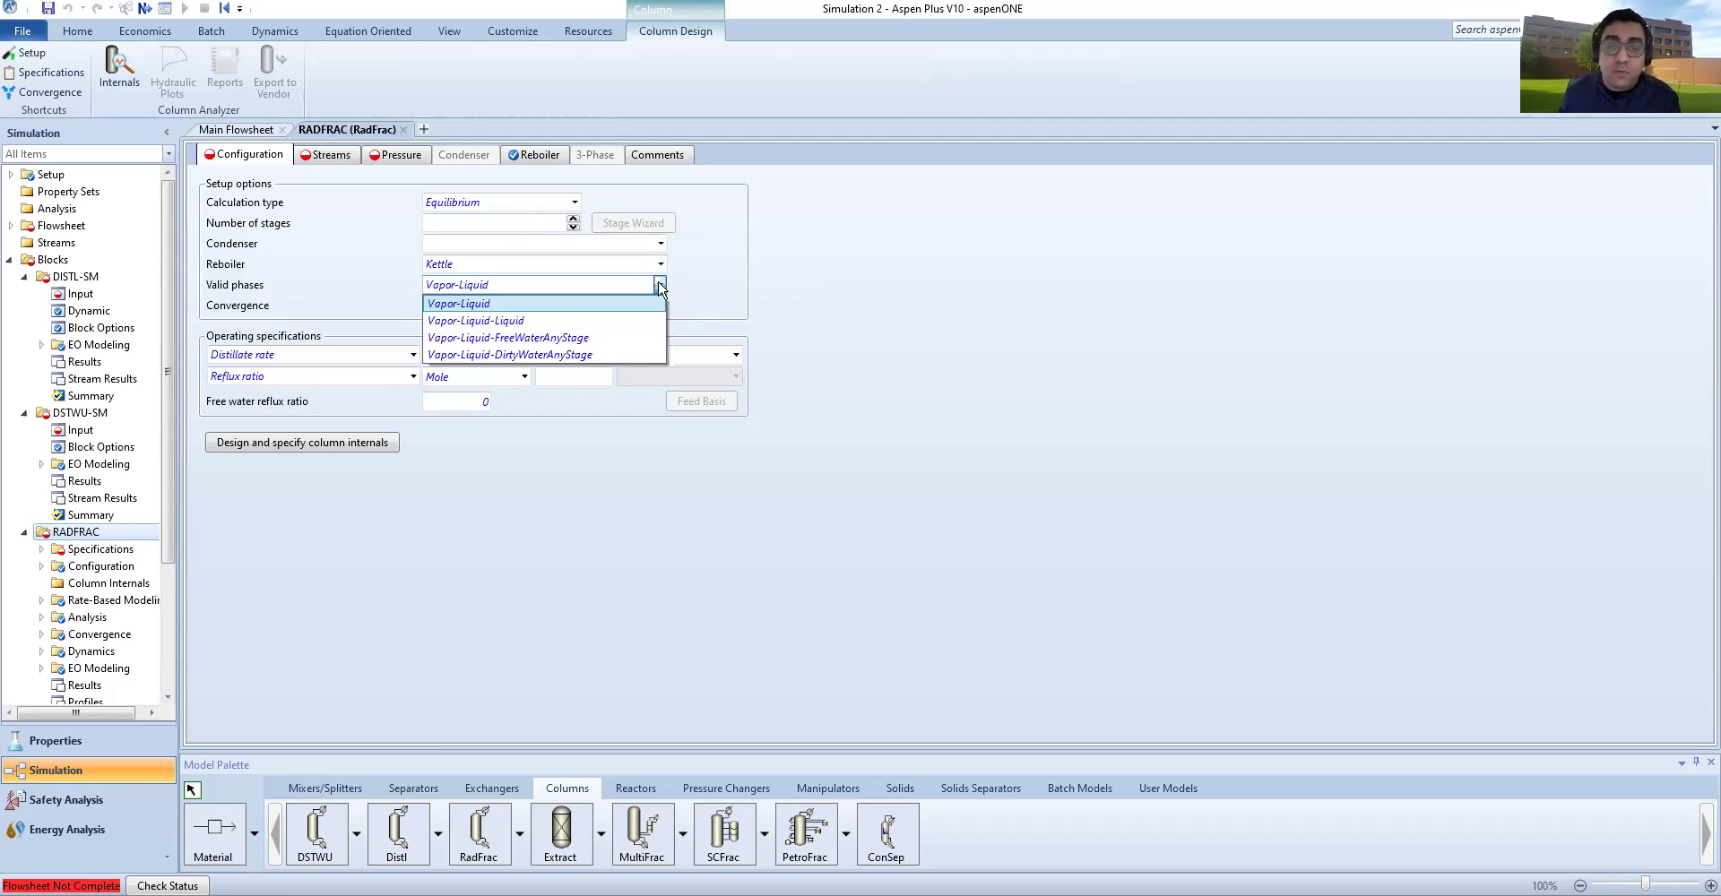
pyautogui.click(825, 287)
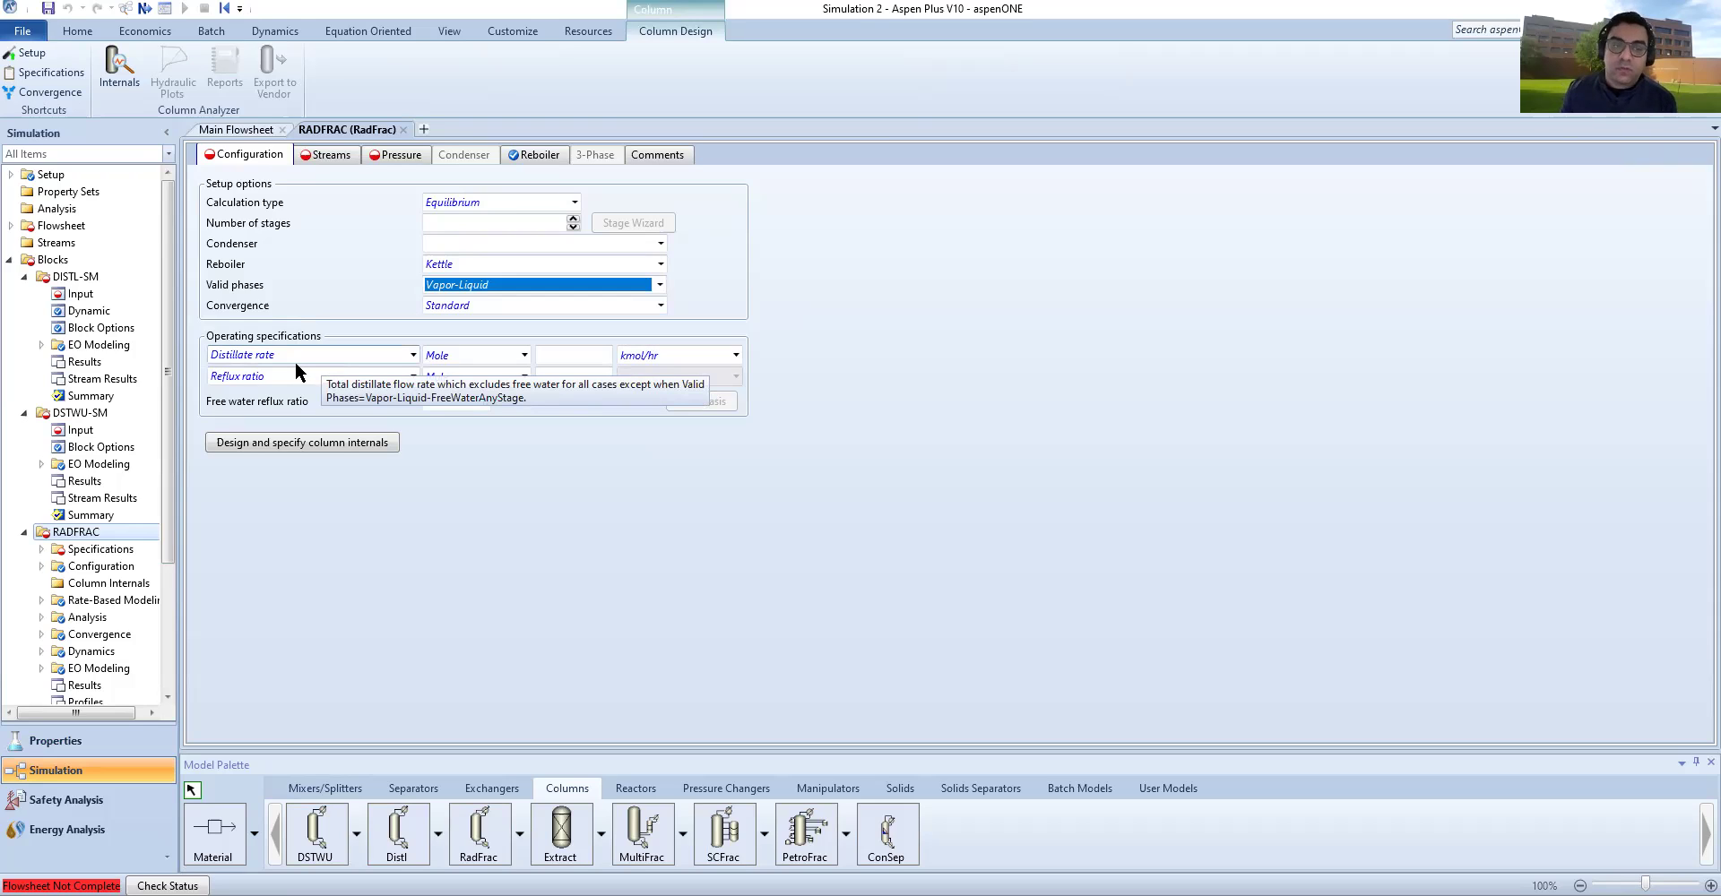
# Step: Examine the RADFRAC block's operating specification choices and its stream and pressure settings
pyautogui.click(399, 356)
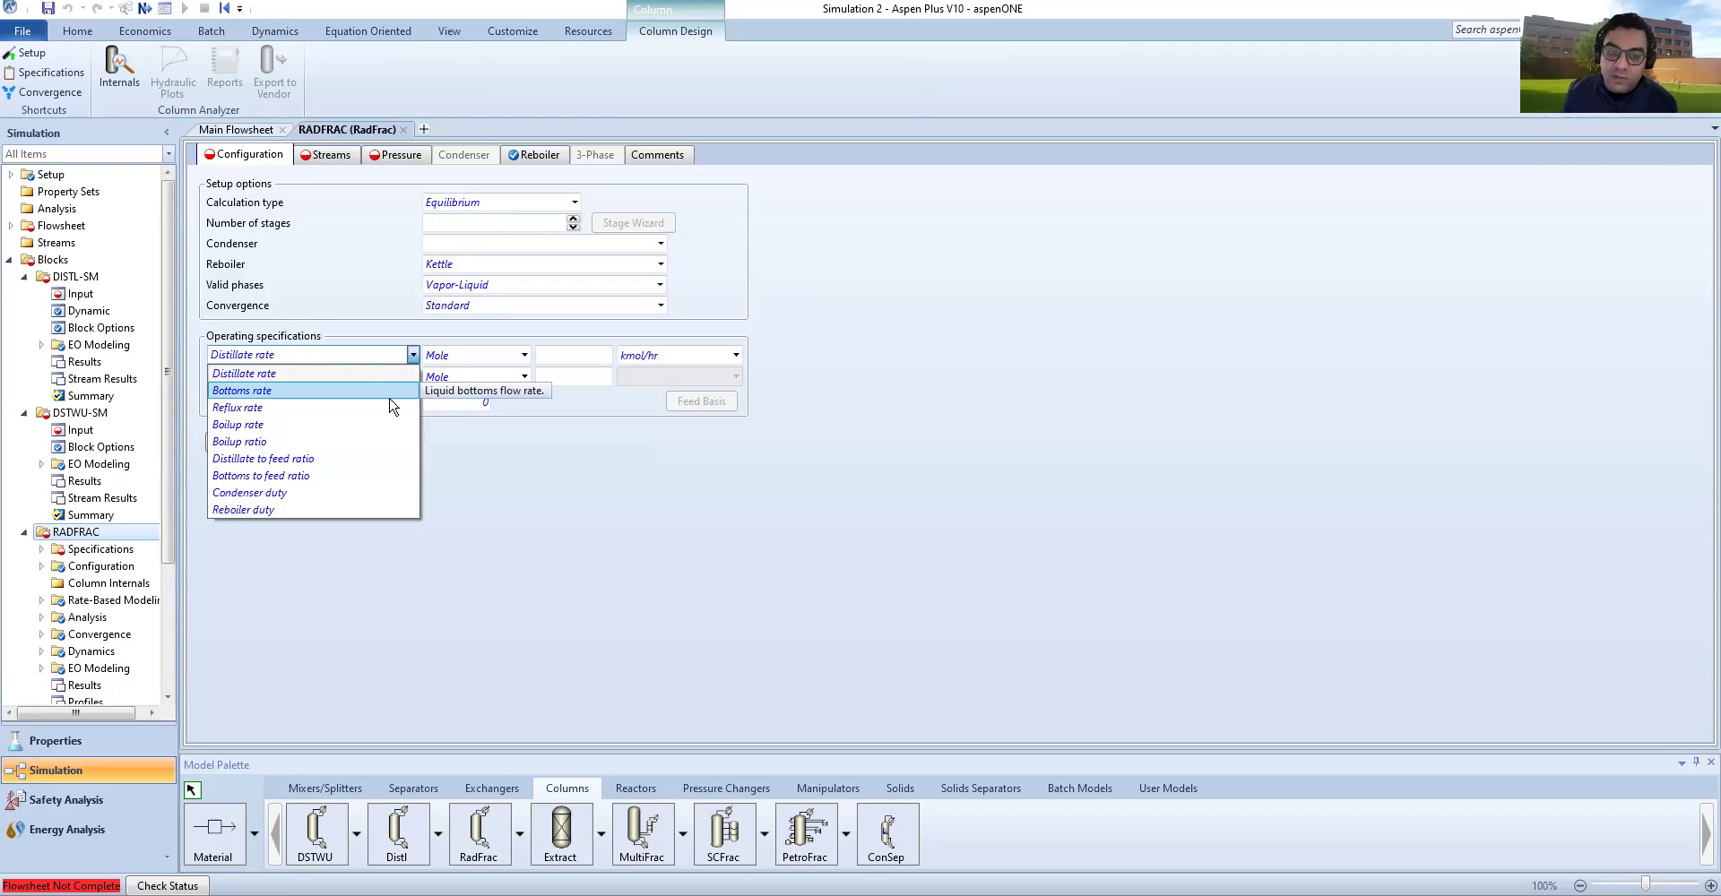
pyautogui.click(550, 515)
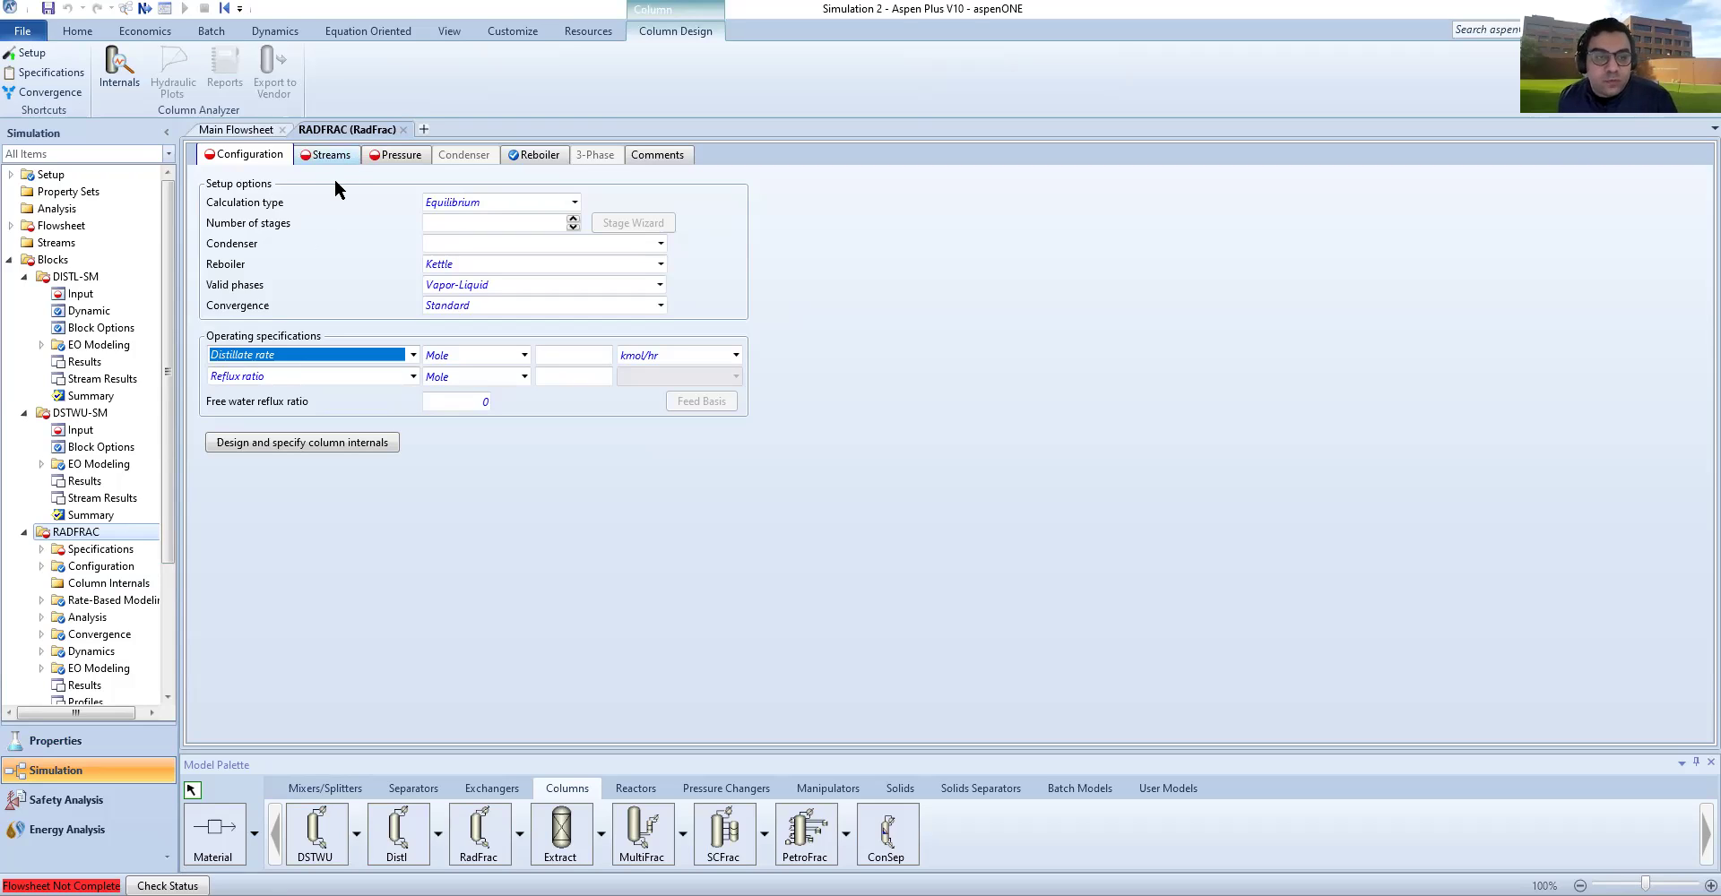
pyautogui.click(330, 156)
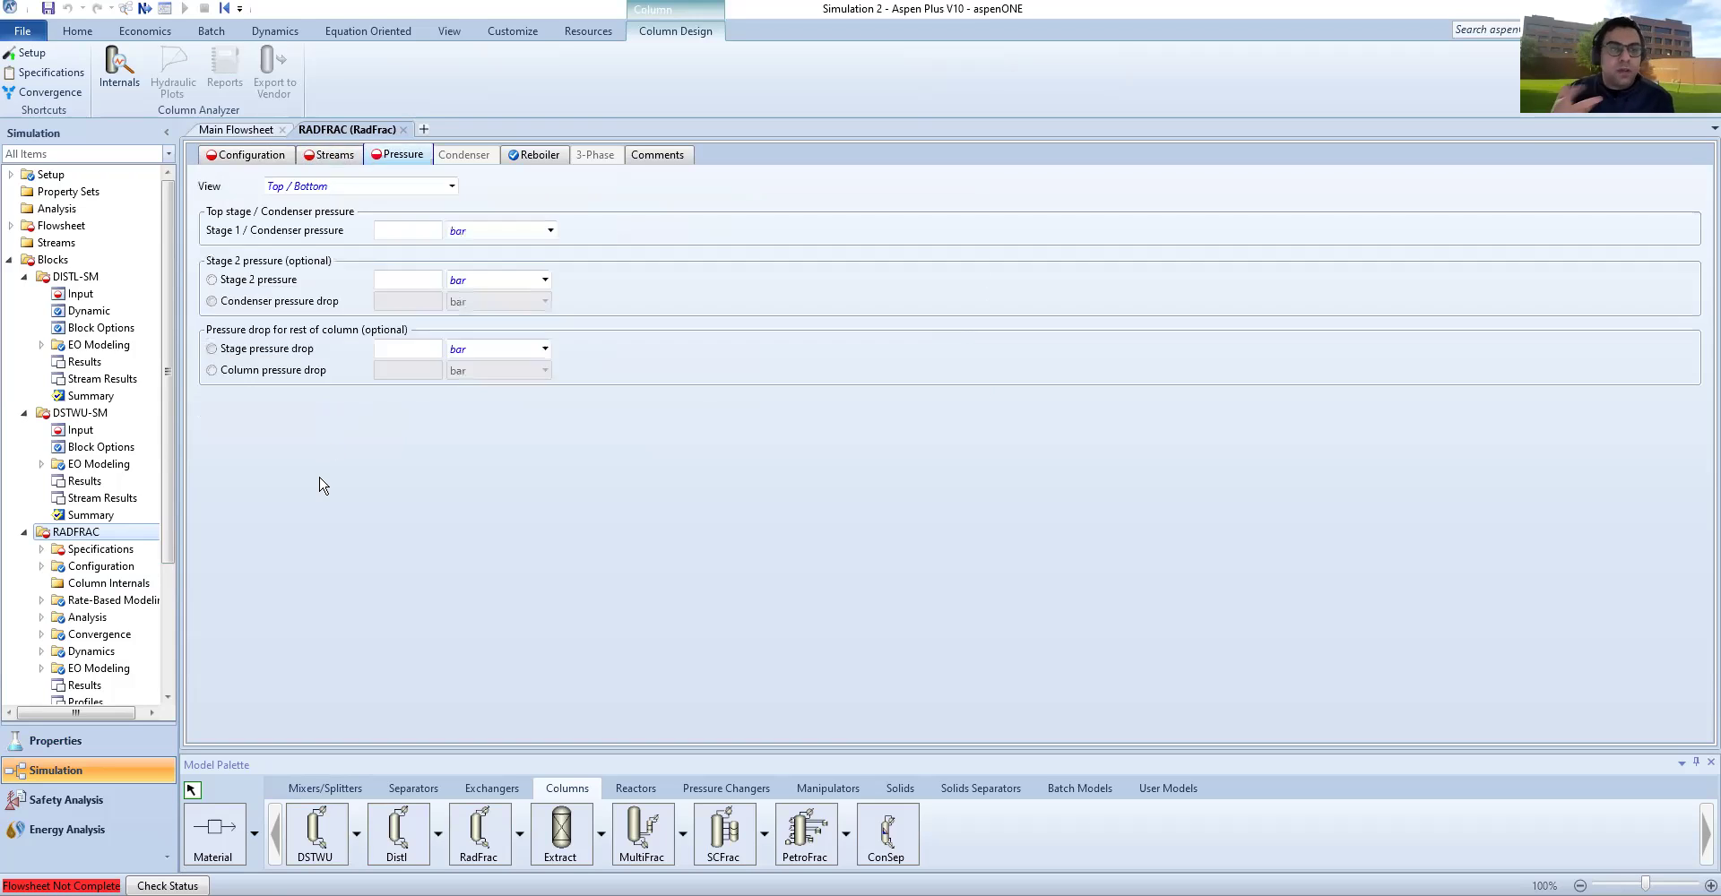
# Step: Switch the RADFRAC block's pressure view to Pressure profile and select the first stage entry
pyautogui.click(451, 187)
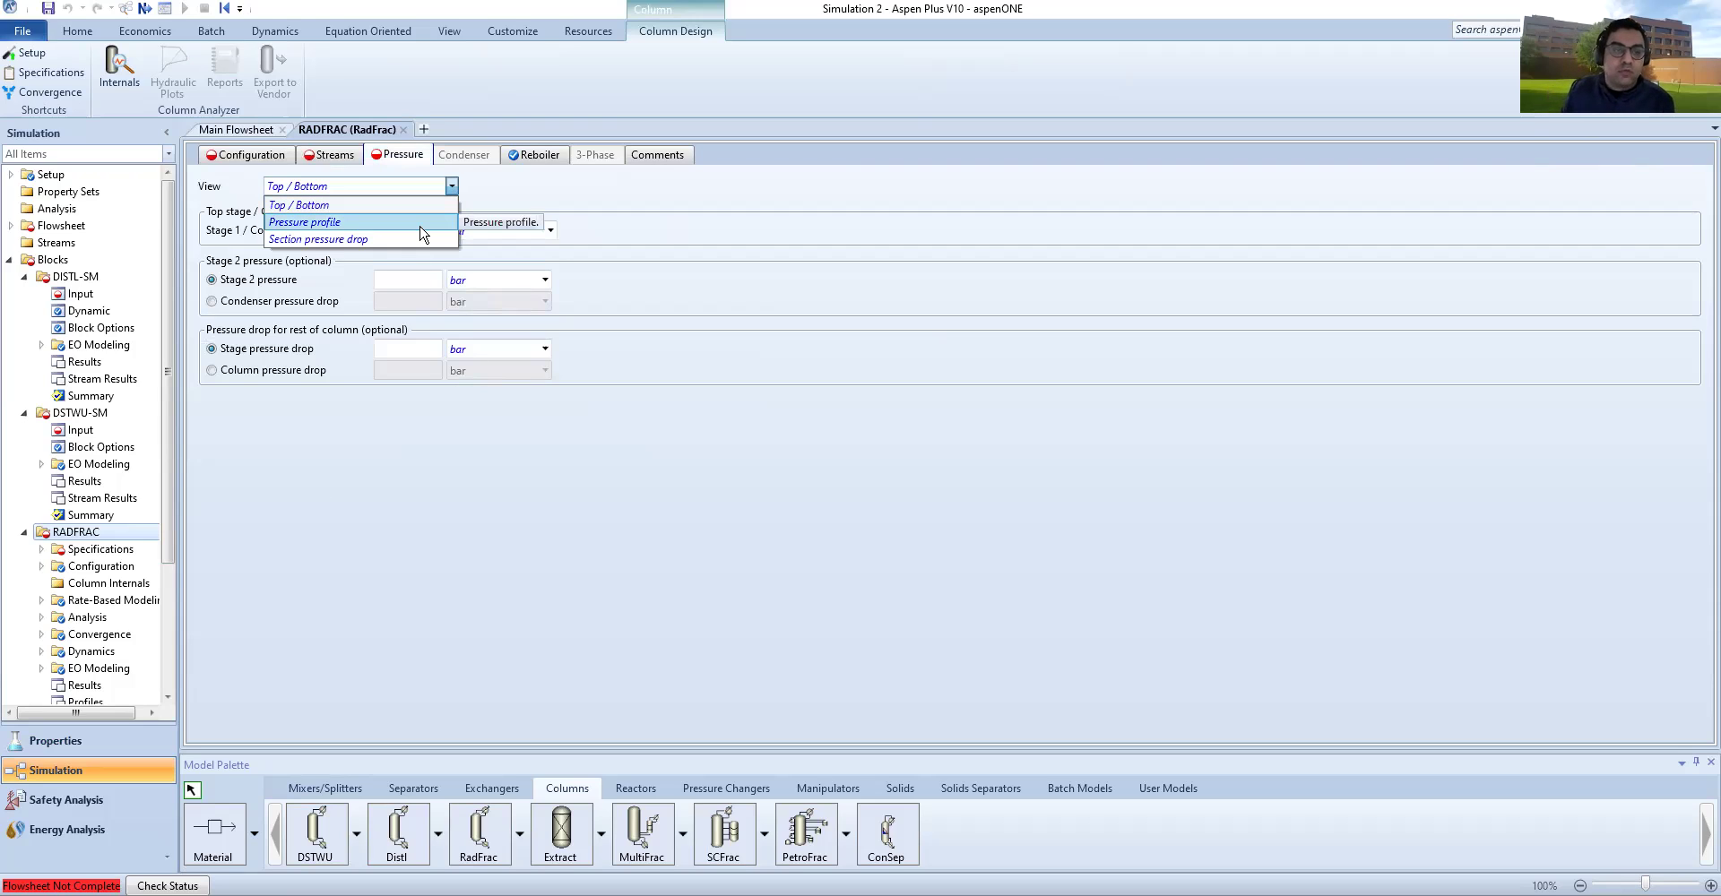
pyautogui.click(421, 226)
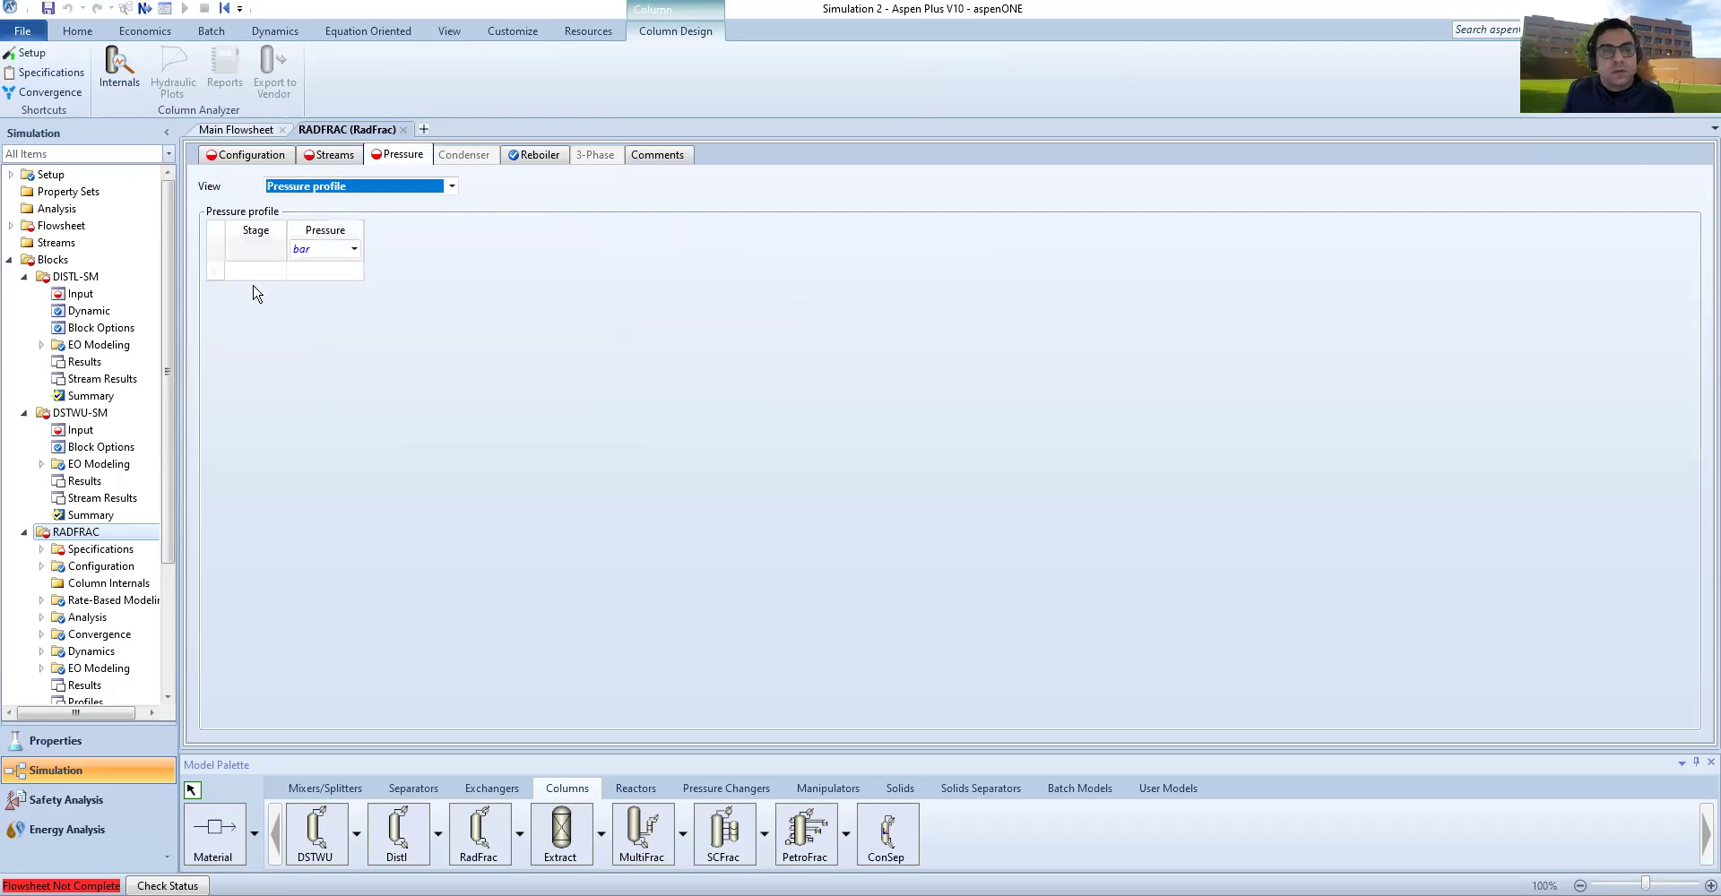
pyautogui.click(258, 272)
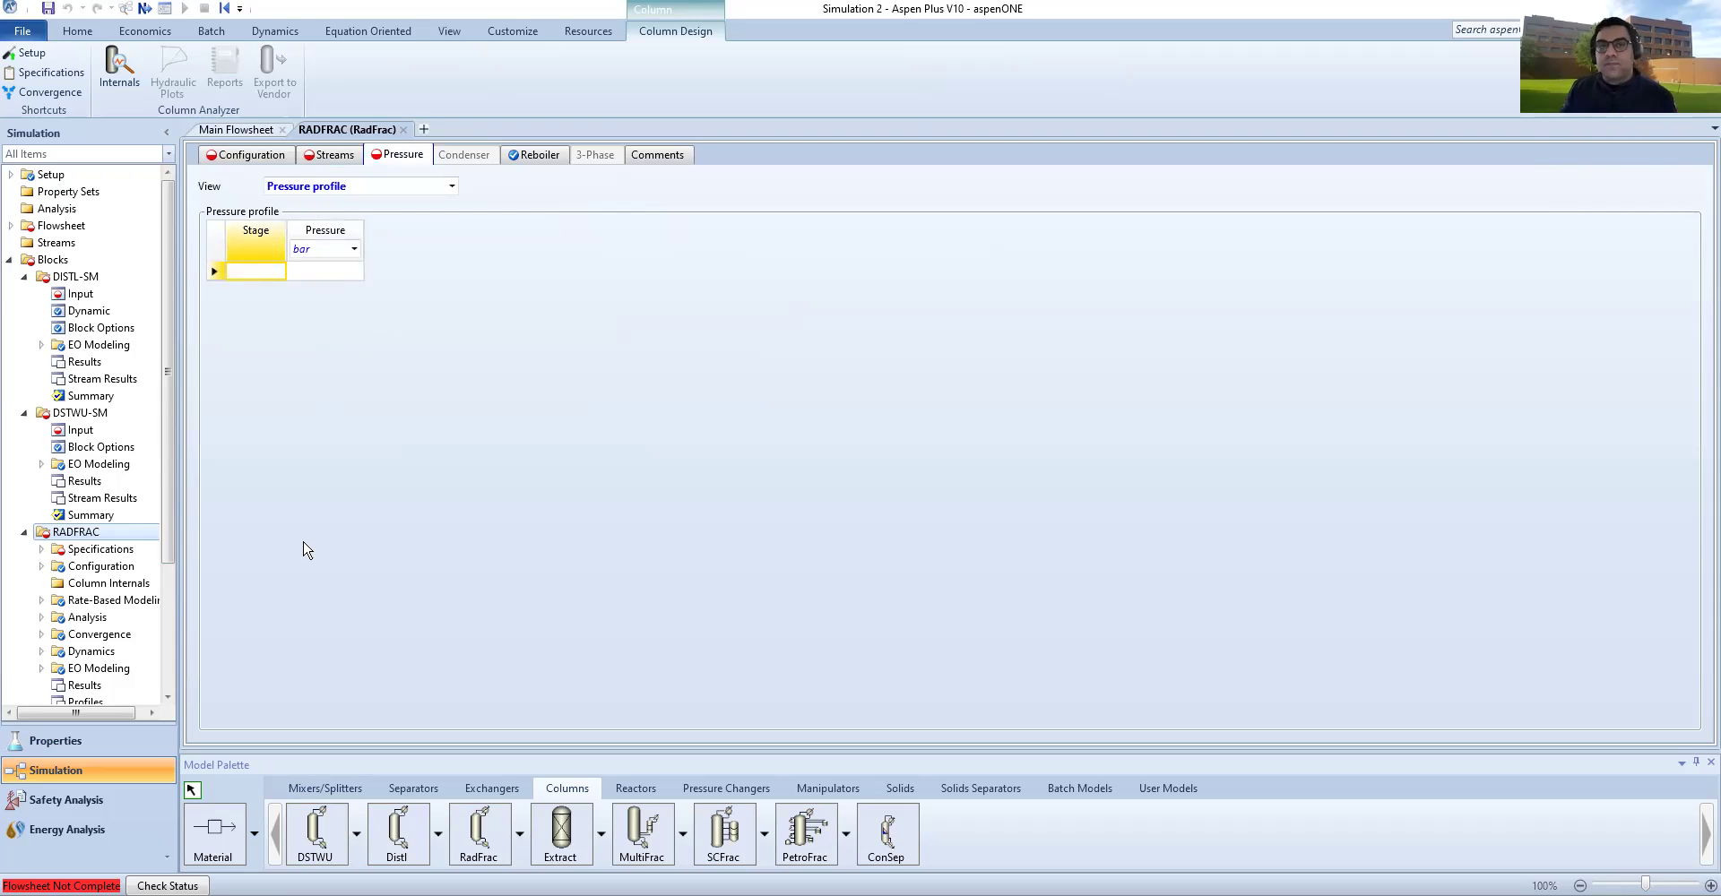
# Step: Add a new column internals set to the RADFRAC block
pyautogui.scroll(-1, 40, 564)
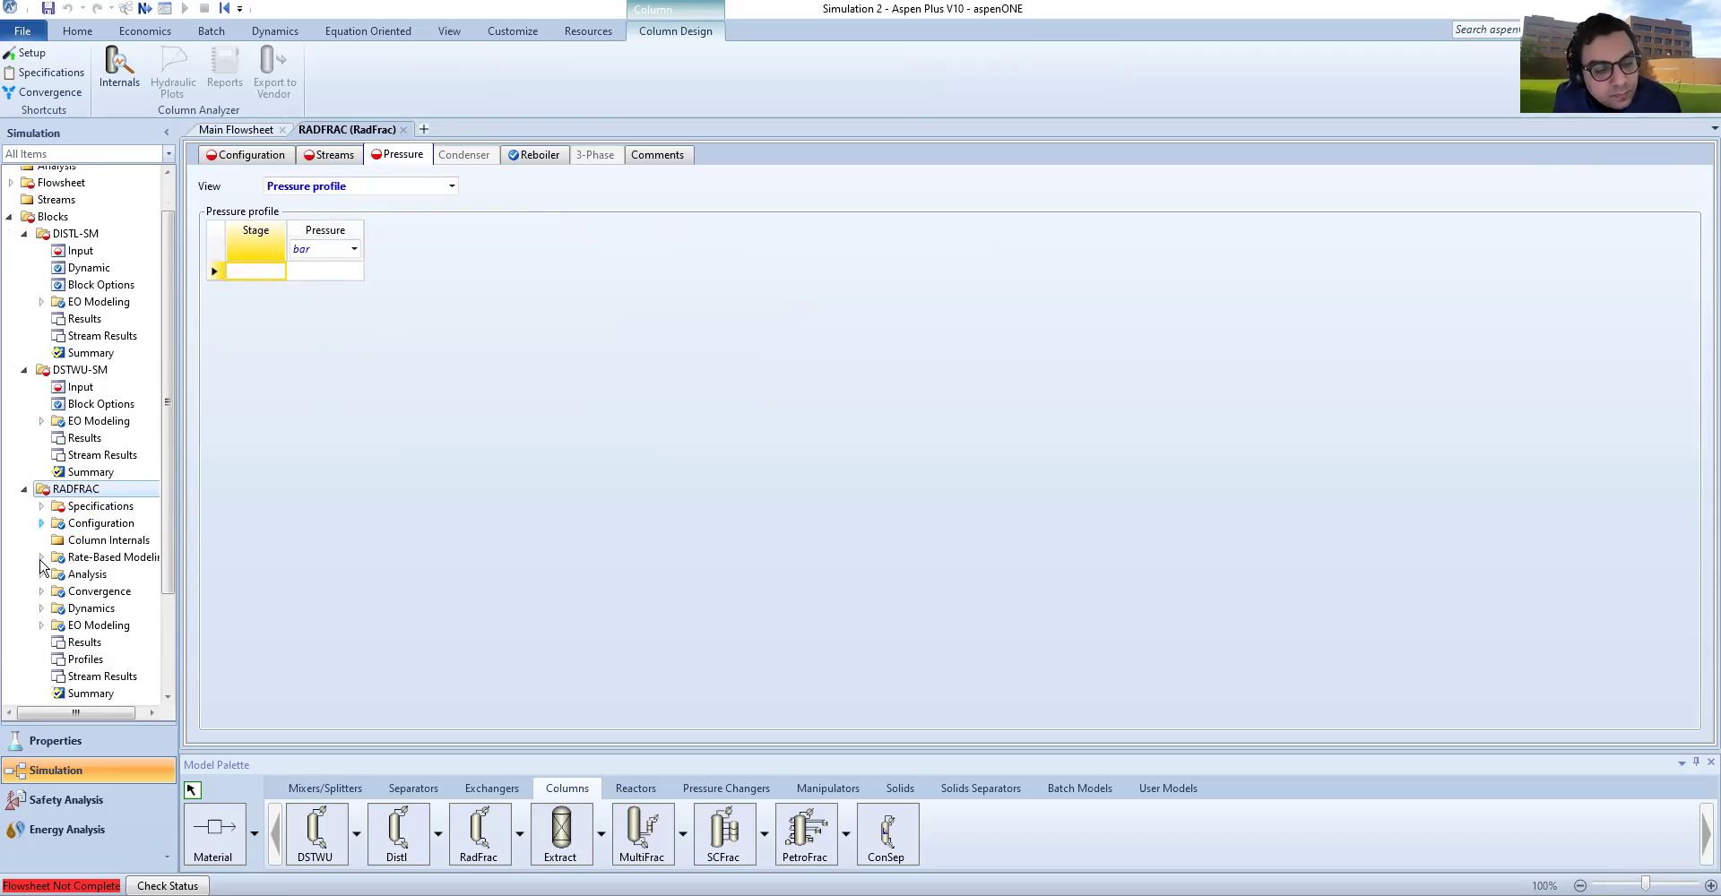
pyautogui.scroll(-2, 40, 566)
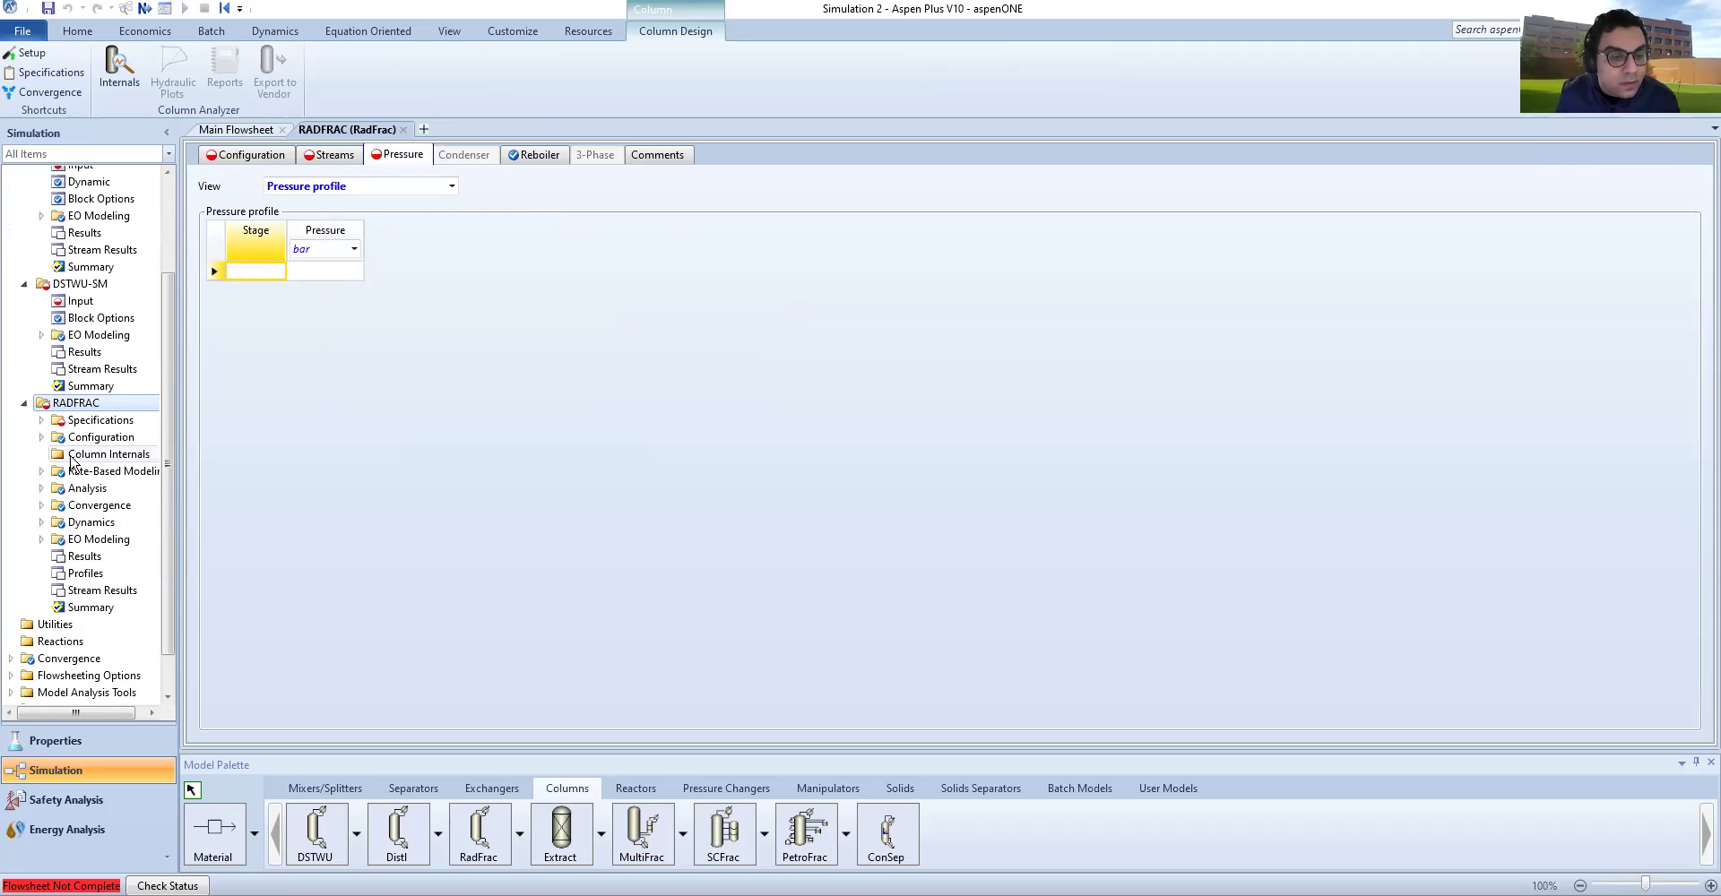
pyautogui.click(71, 458)
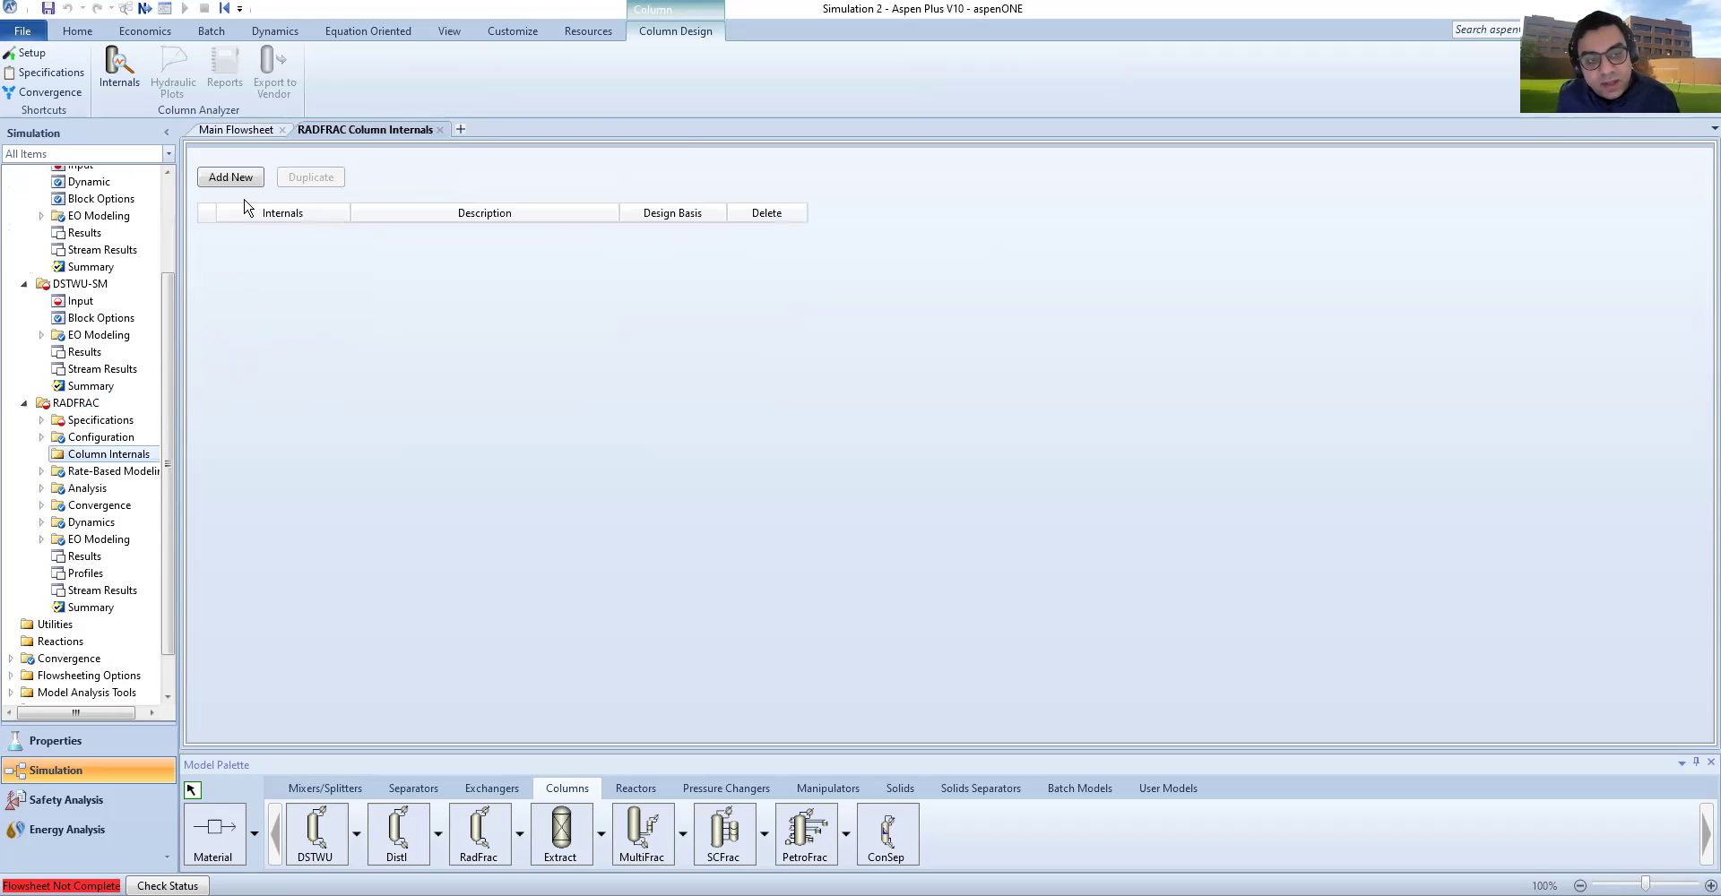
pyautogui.click(247, 183)
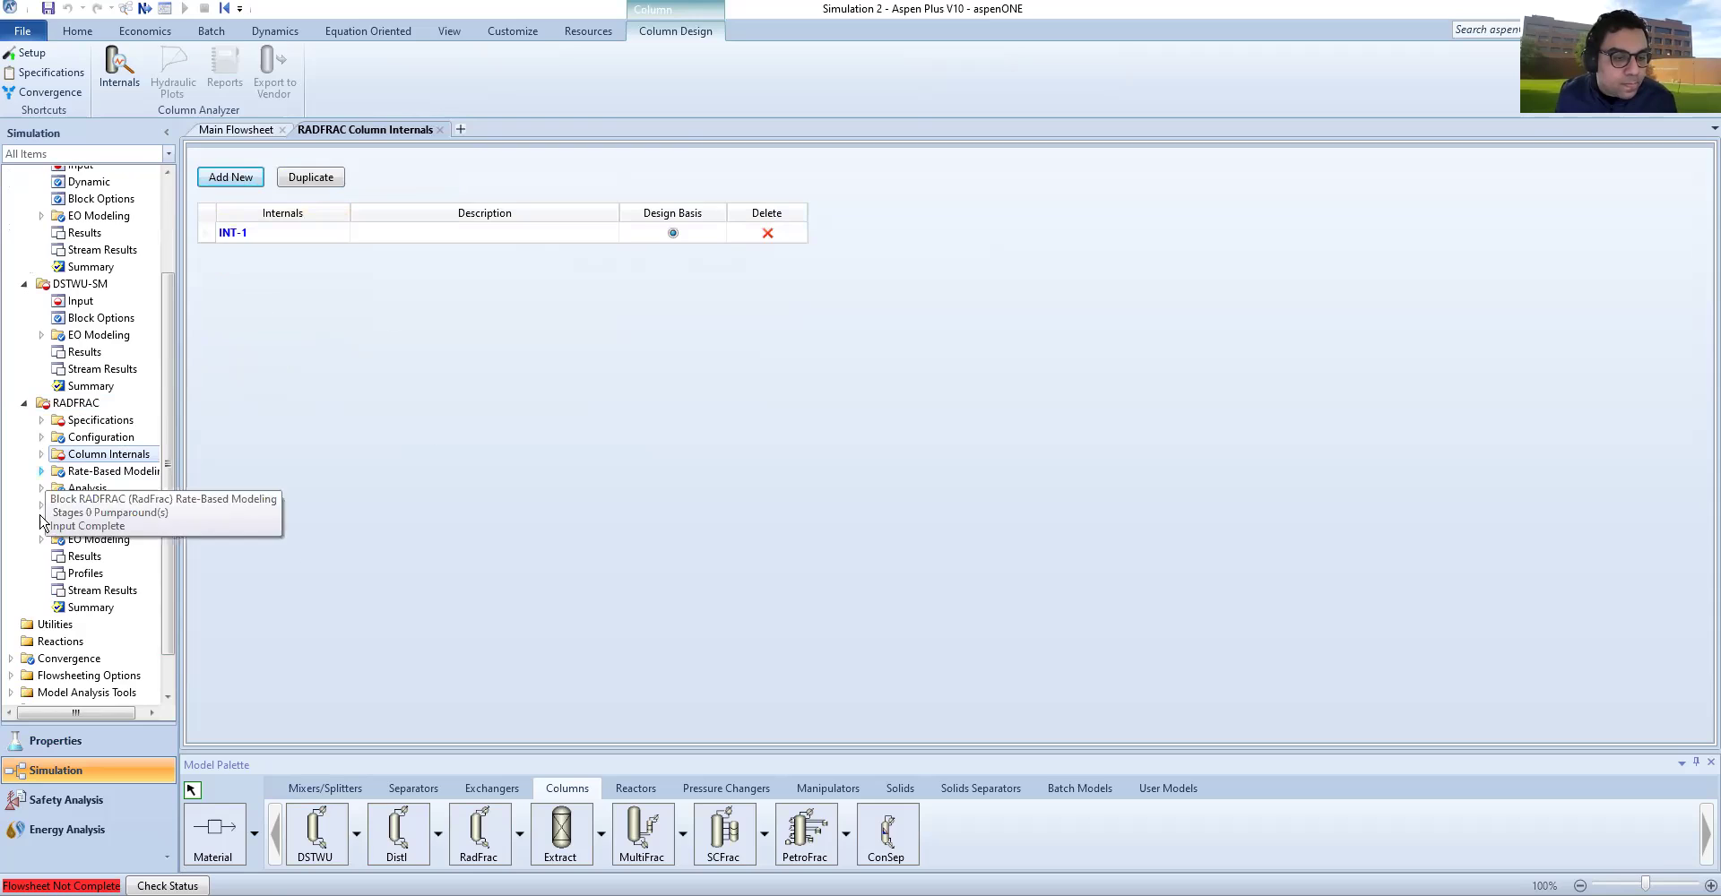
# Step: Add a column section to the RADFRAC internals set INT-1, enter 1 as its start stage, and close the form
pyautogui.click(41, 437)
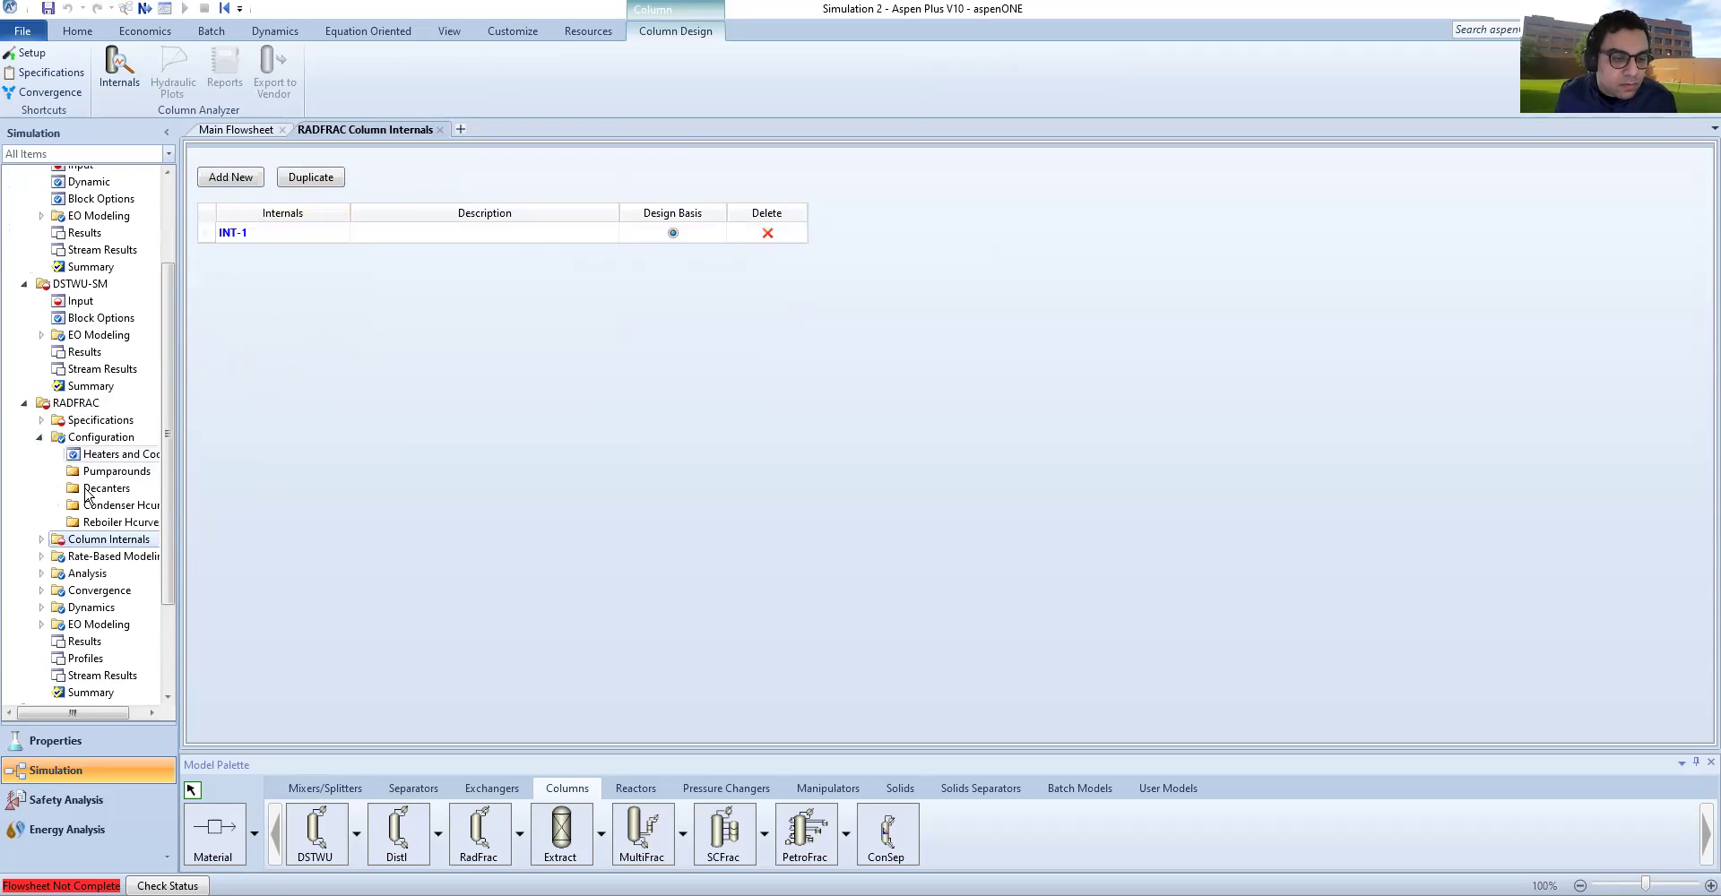
pyautogui.click(41, 539)
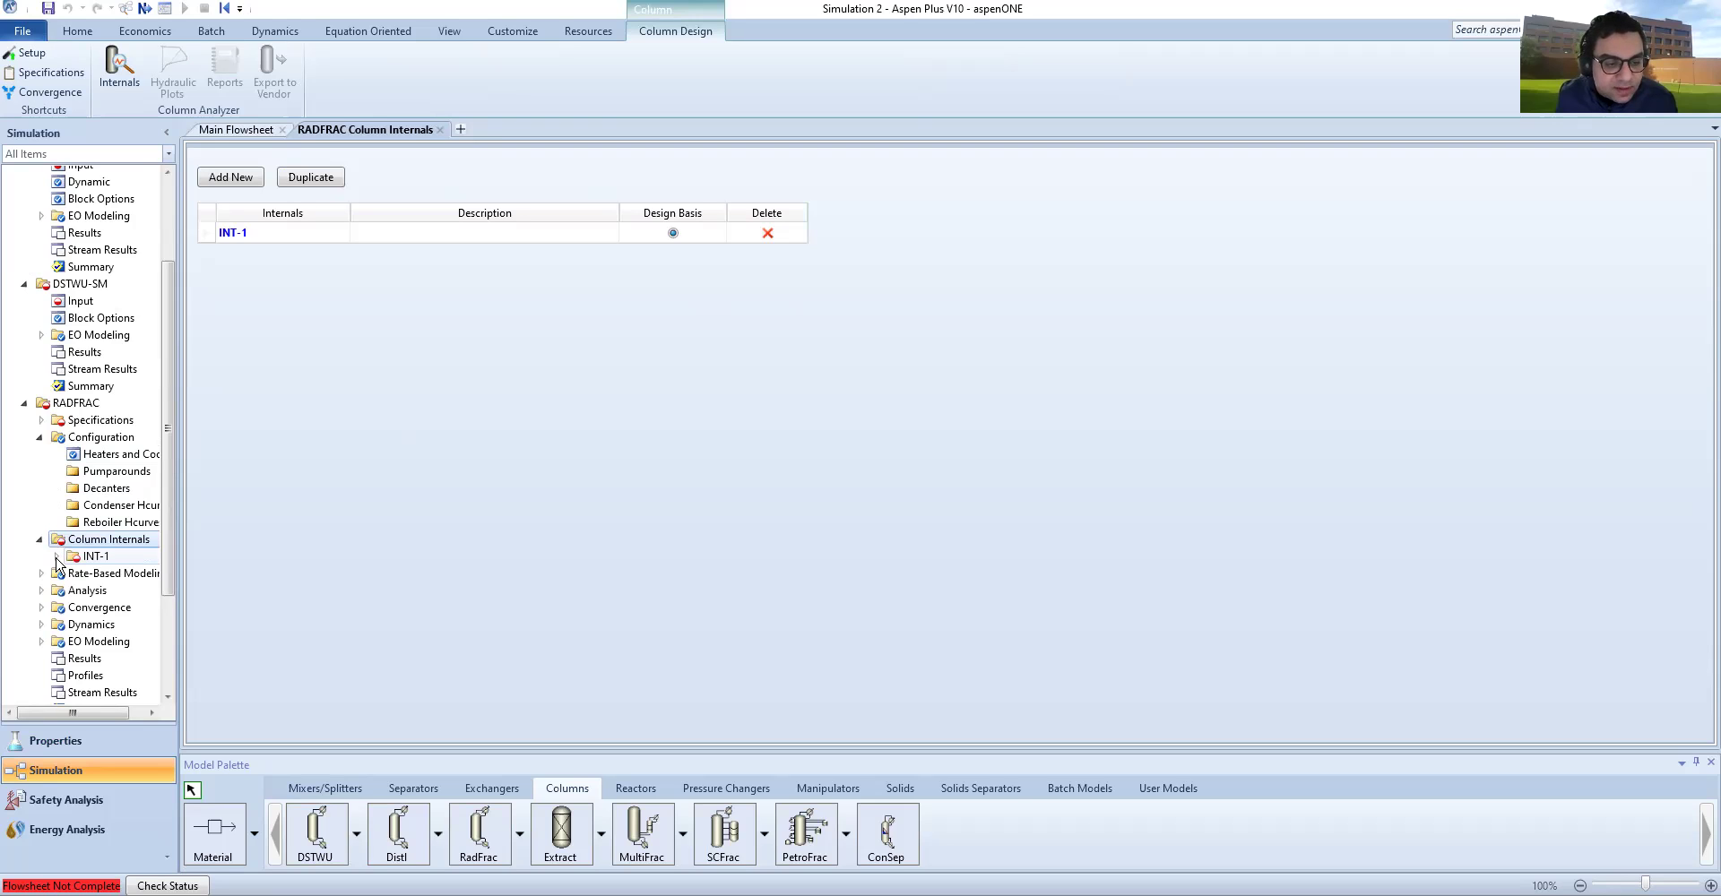
pyautogui.click(75, 560)
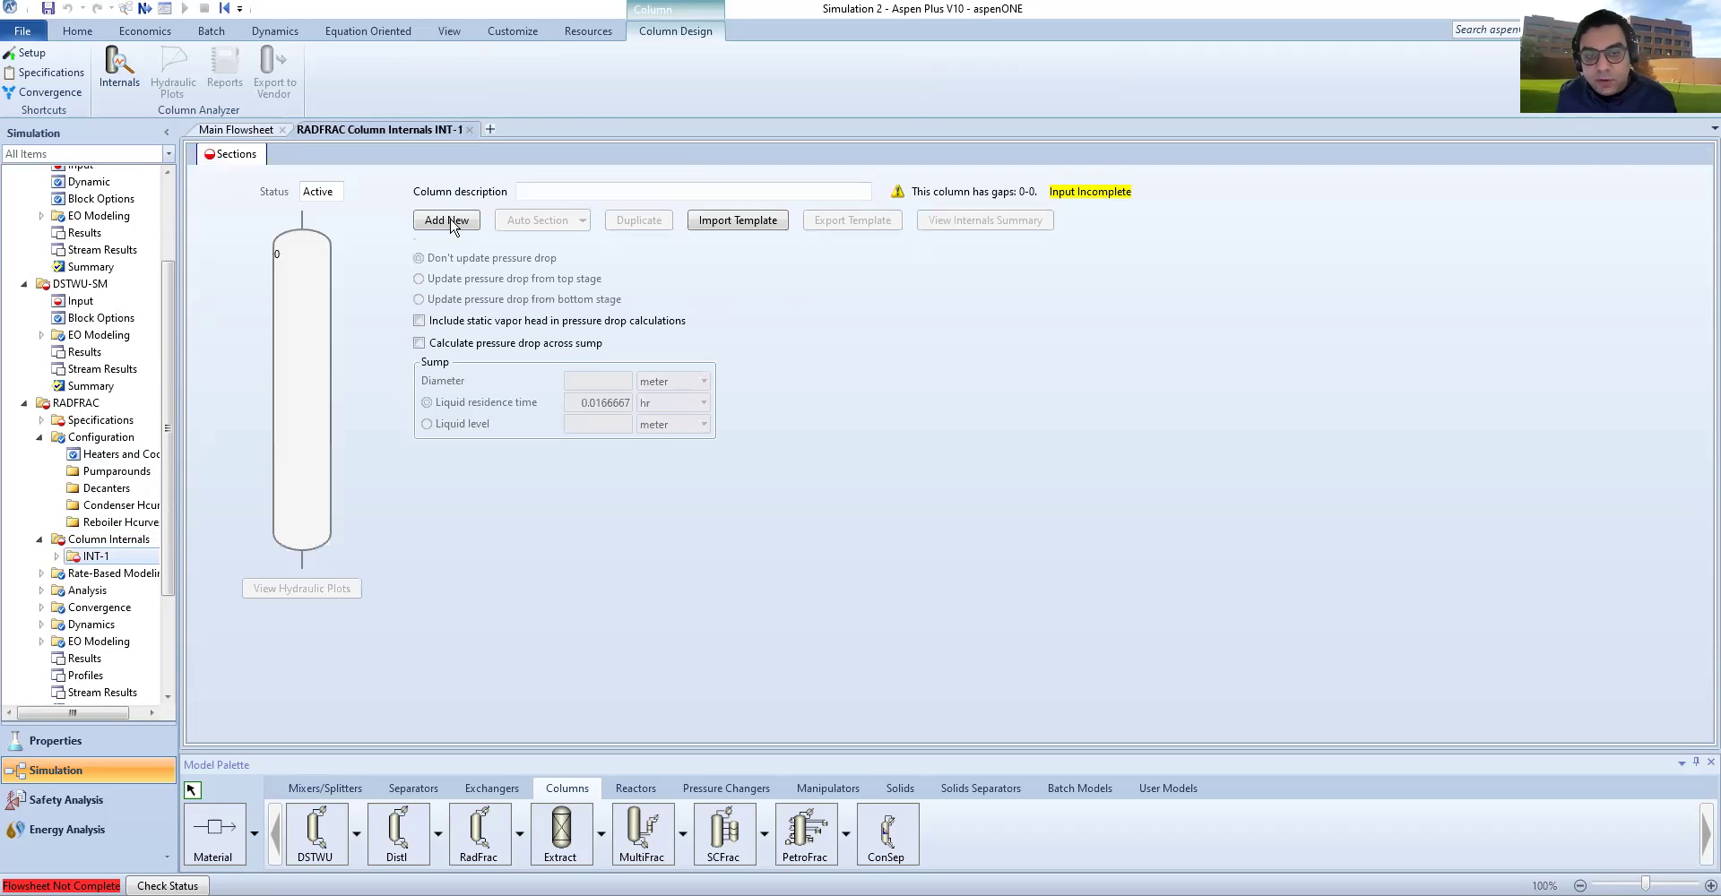
pyautogui.click(450, 222)
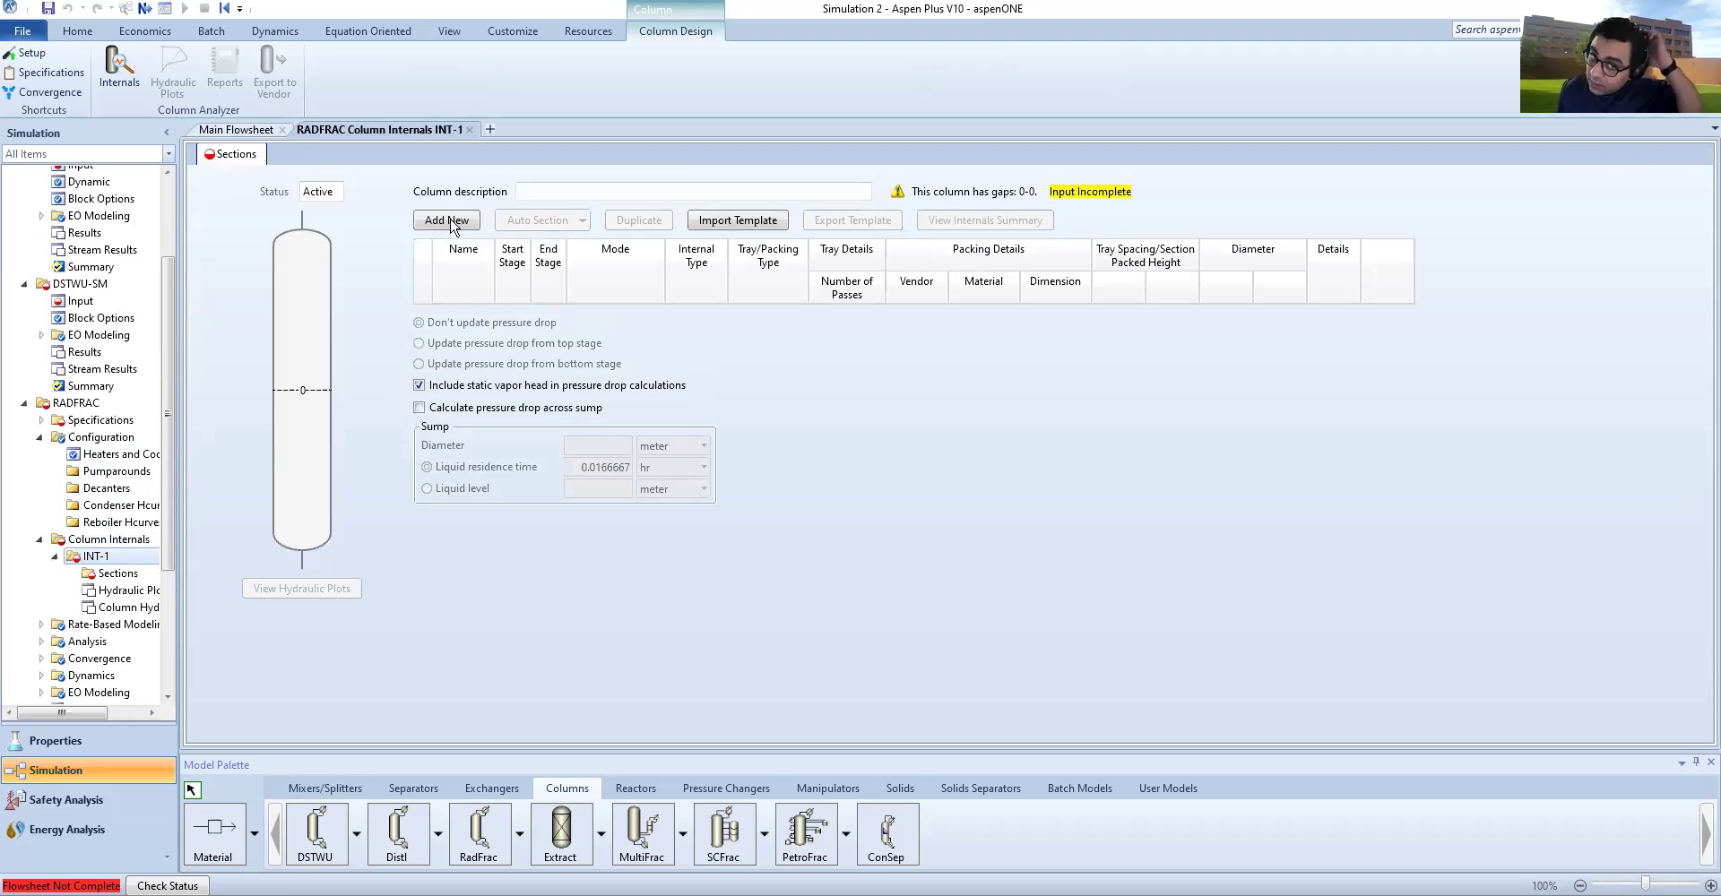
pyautogui.click(452, 224)
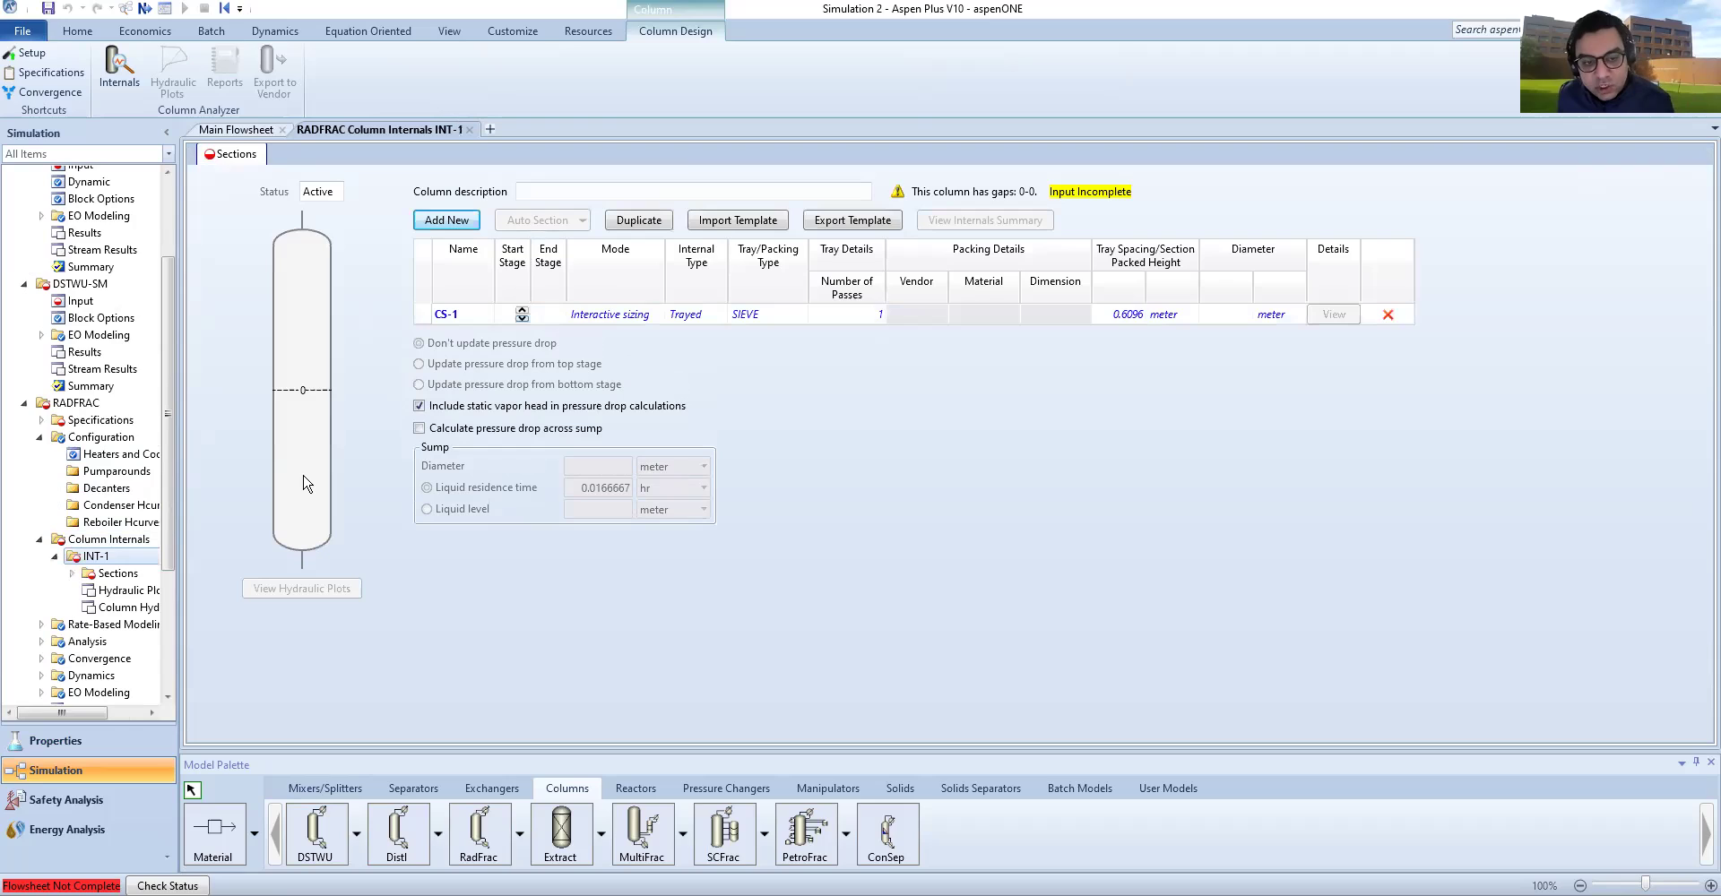
pyautogui.click(312, 372)
pyautogui.write('1')
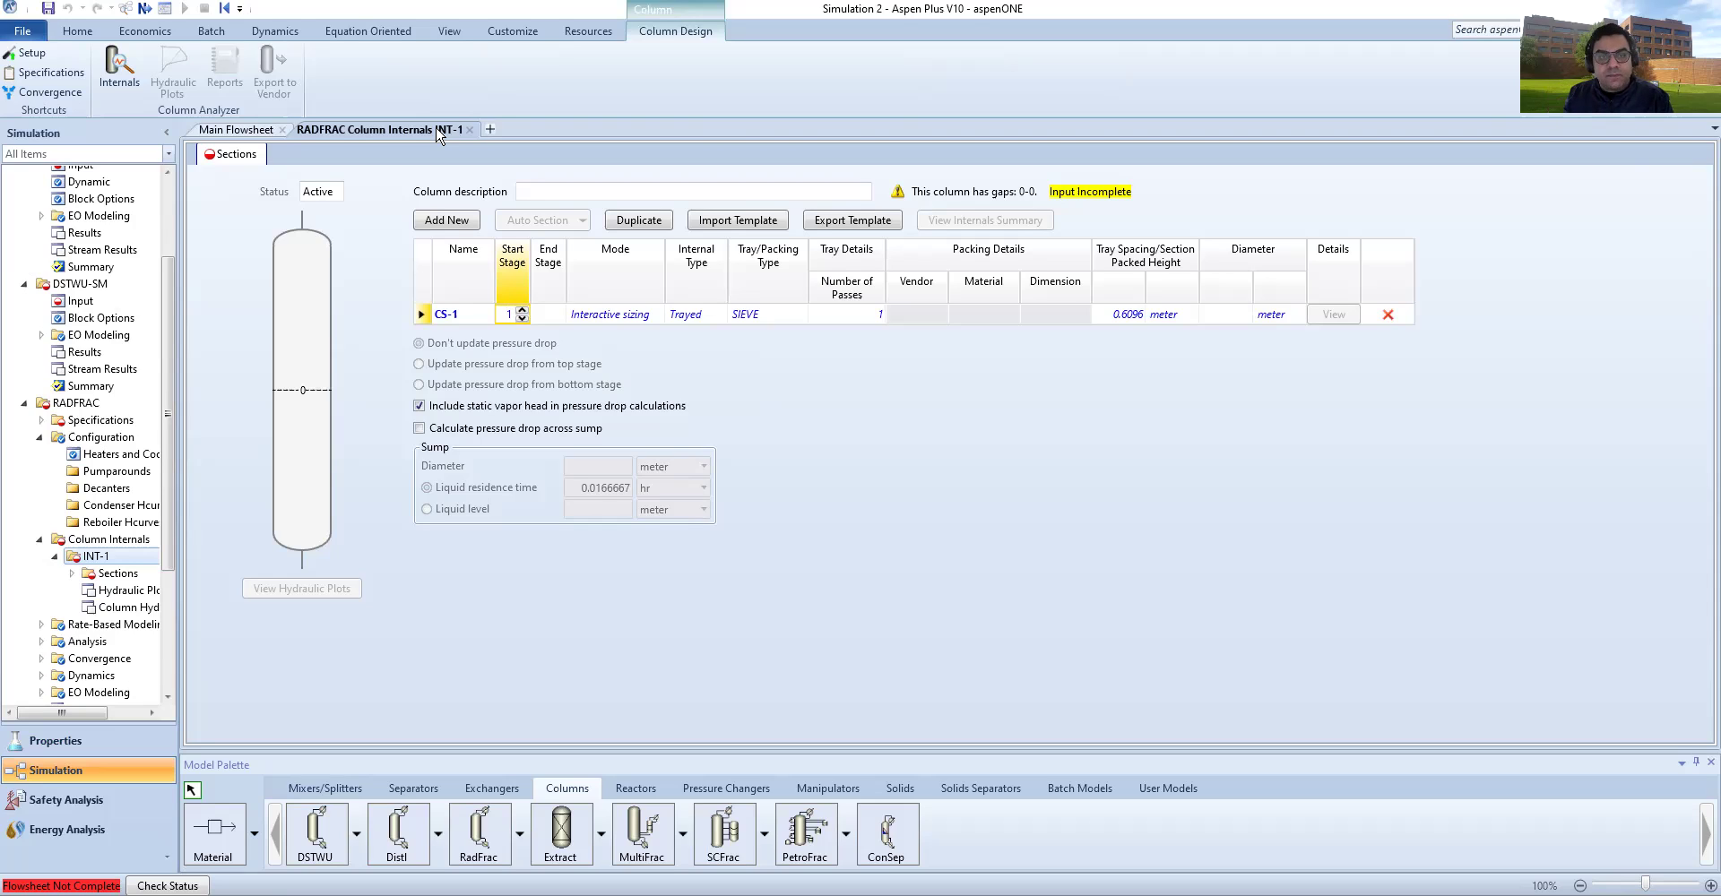
pyautogui.click(873, 435)
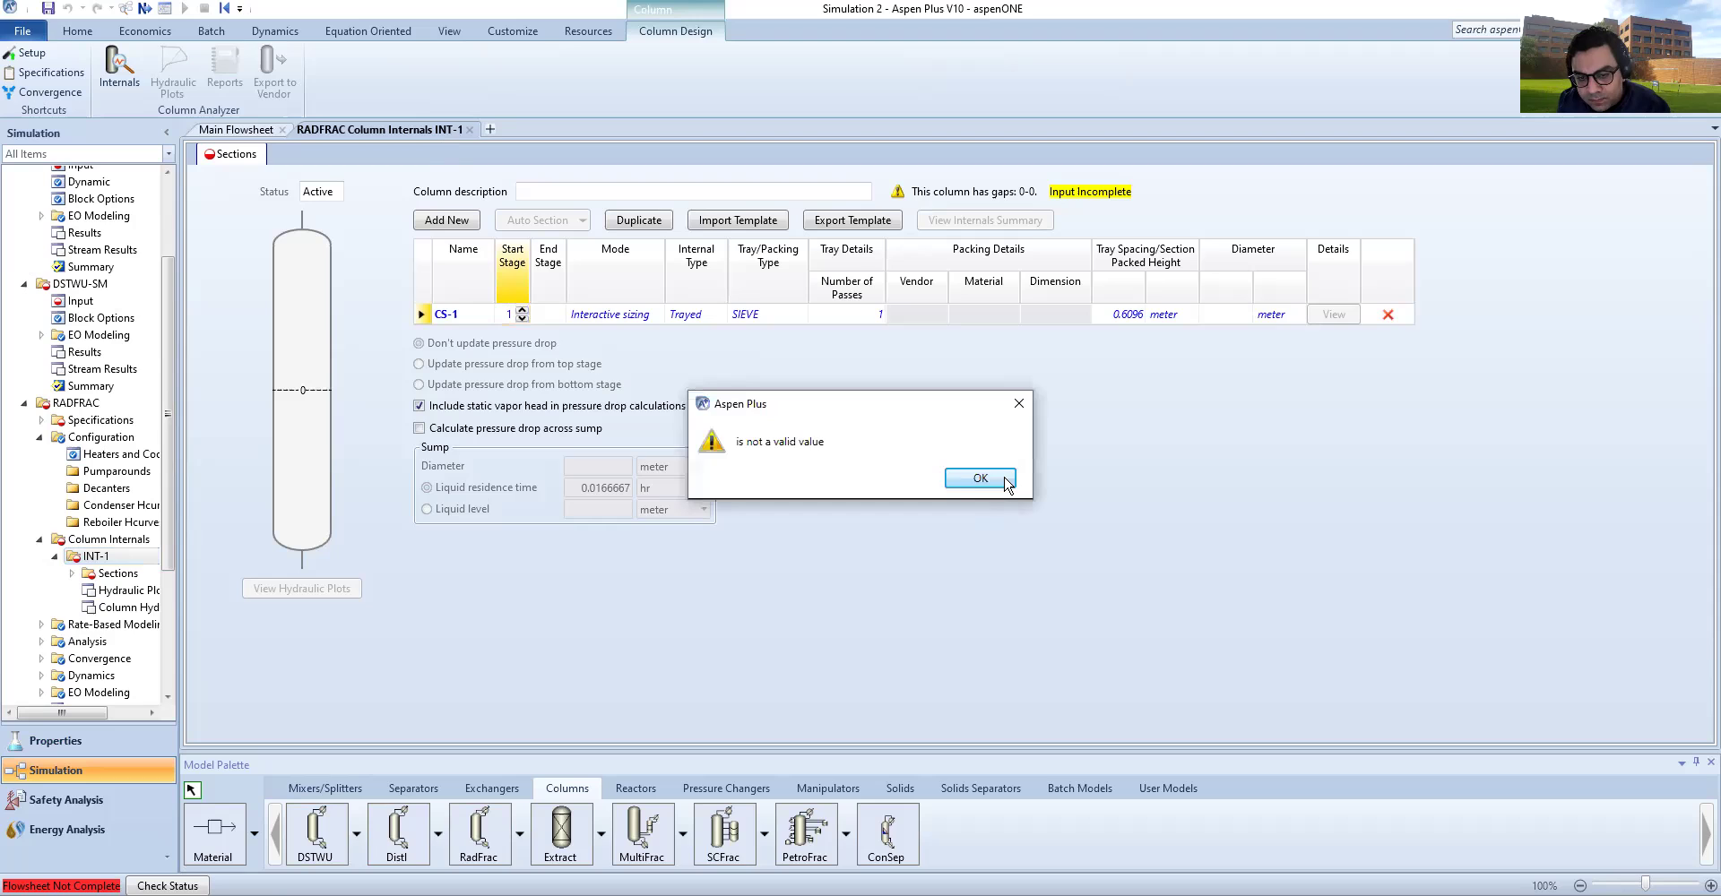
pyautogui.click(980, 478)
pyautogui.click(471, 130)
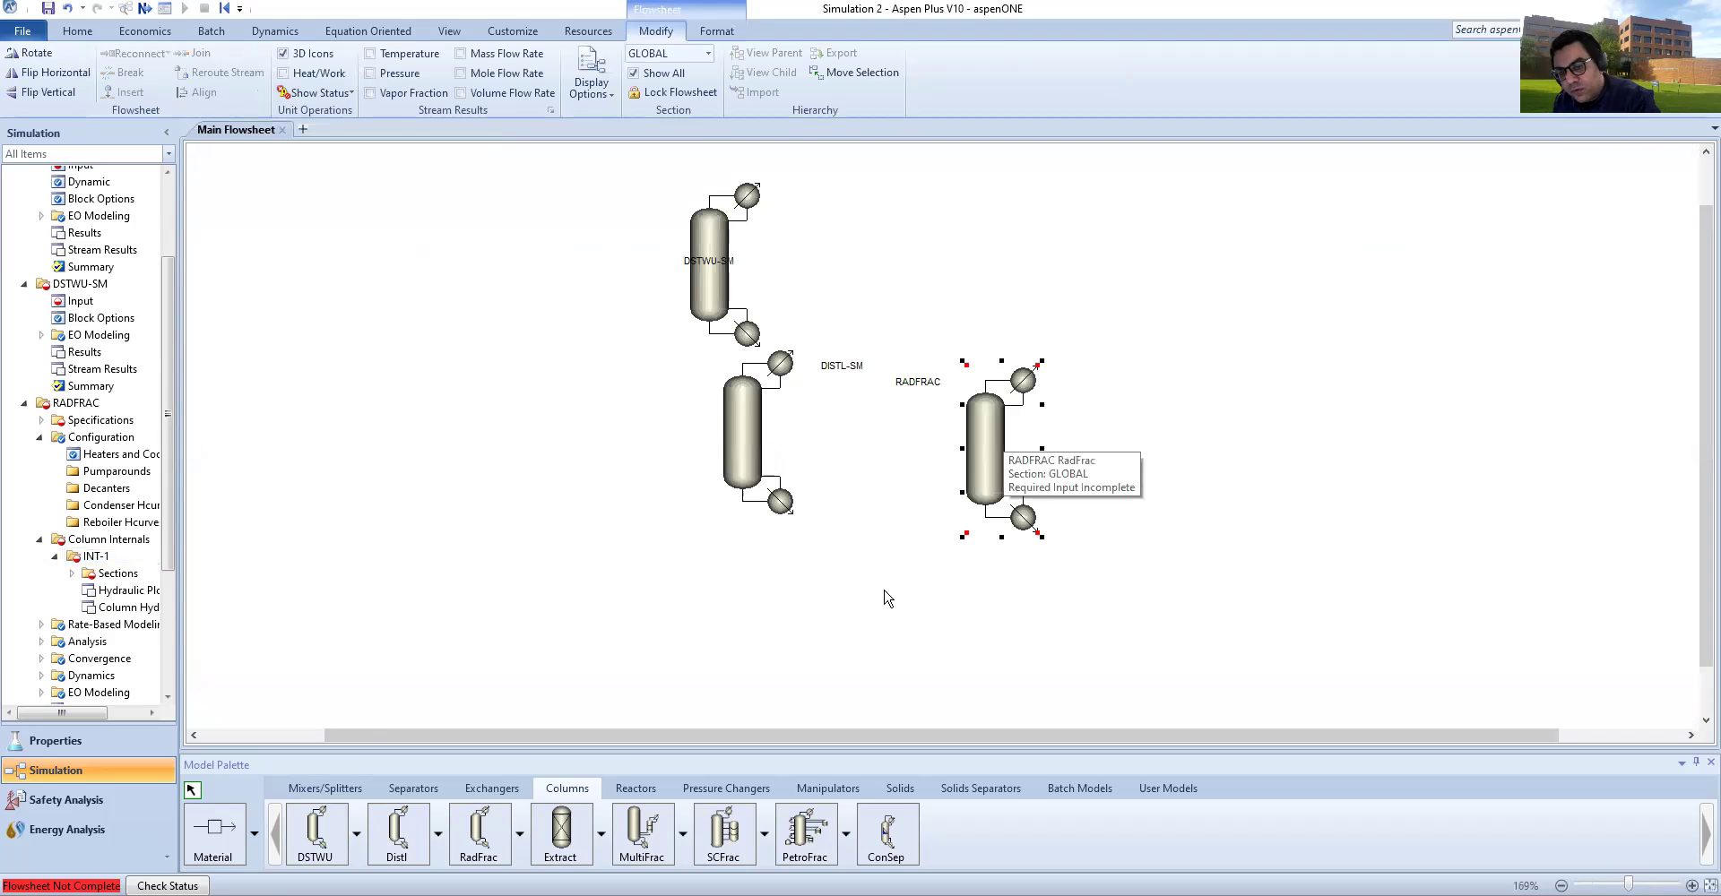
# Step: Delete the DISTL-SM and RADFRAC columns from the flowsheet and reposition the DSTWU-SM column nearer the middle
pyautogui.click(746, 466)
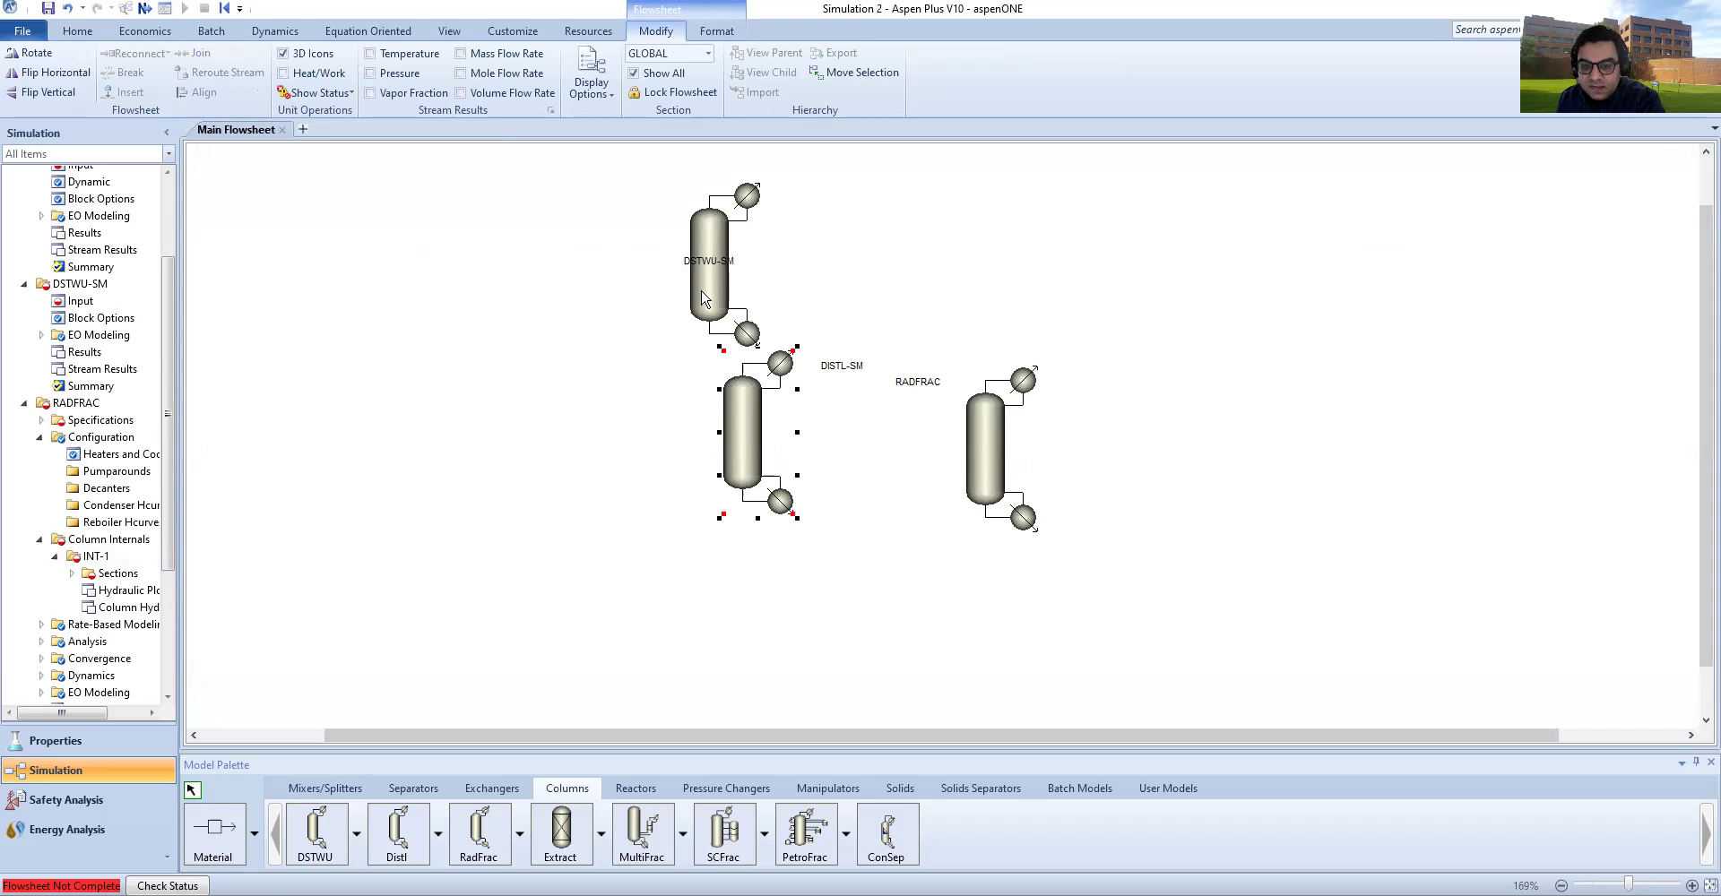
pyautogui.press('Delete')
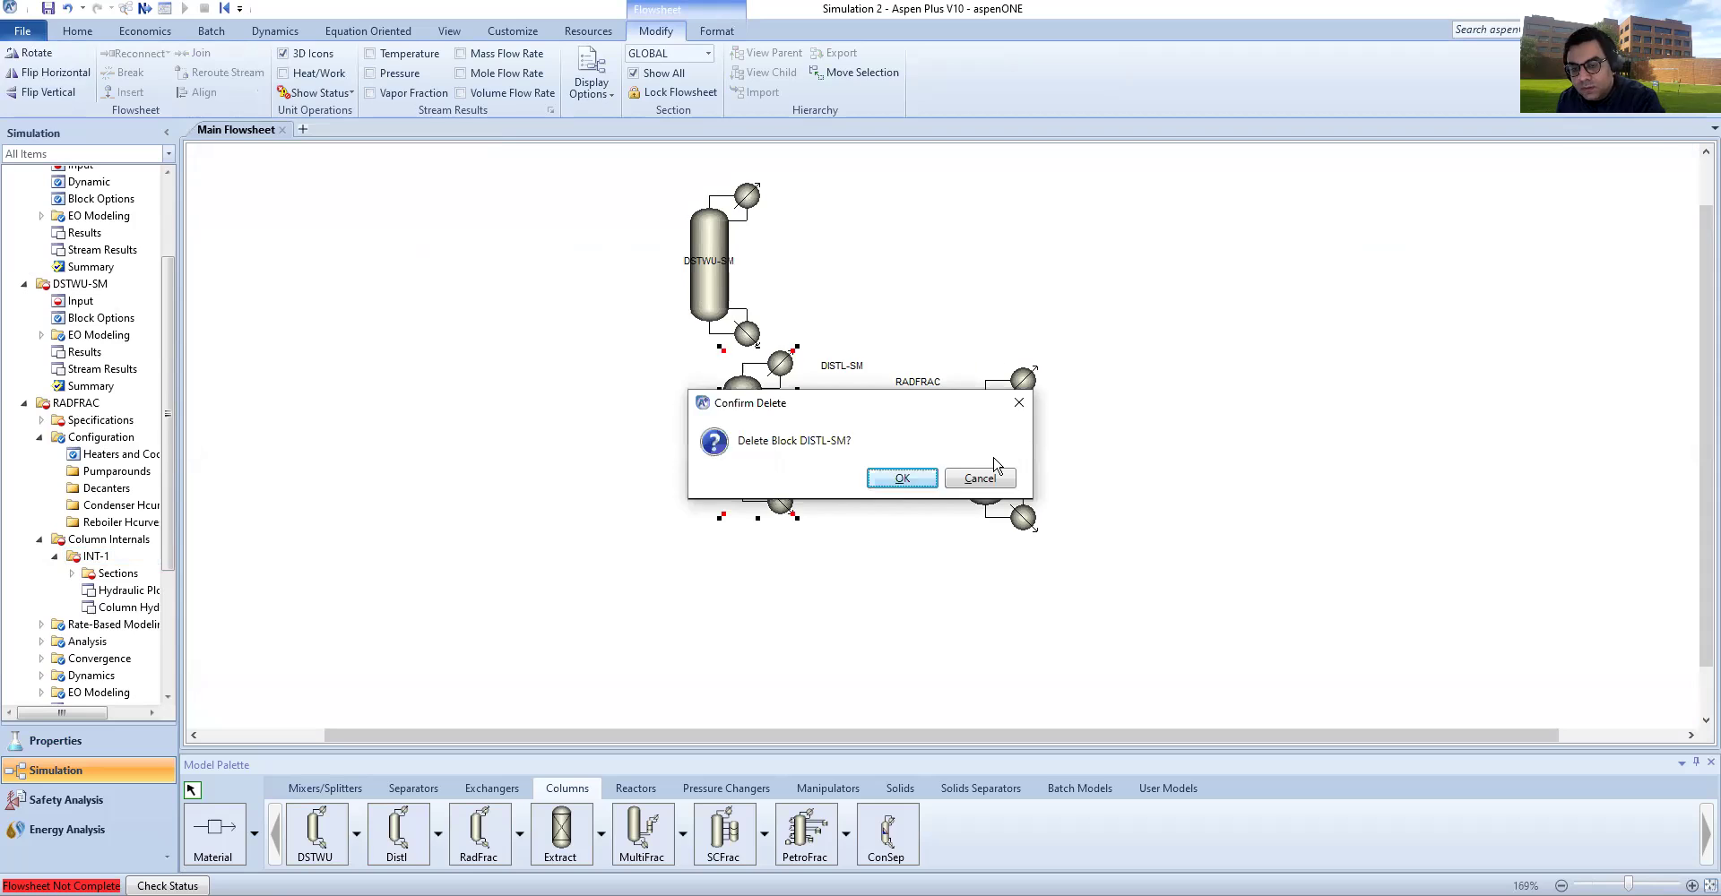
pyautogui.press('Return')
pyautogui.press('Delete')
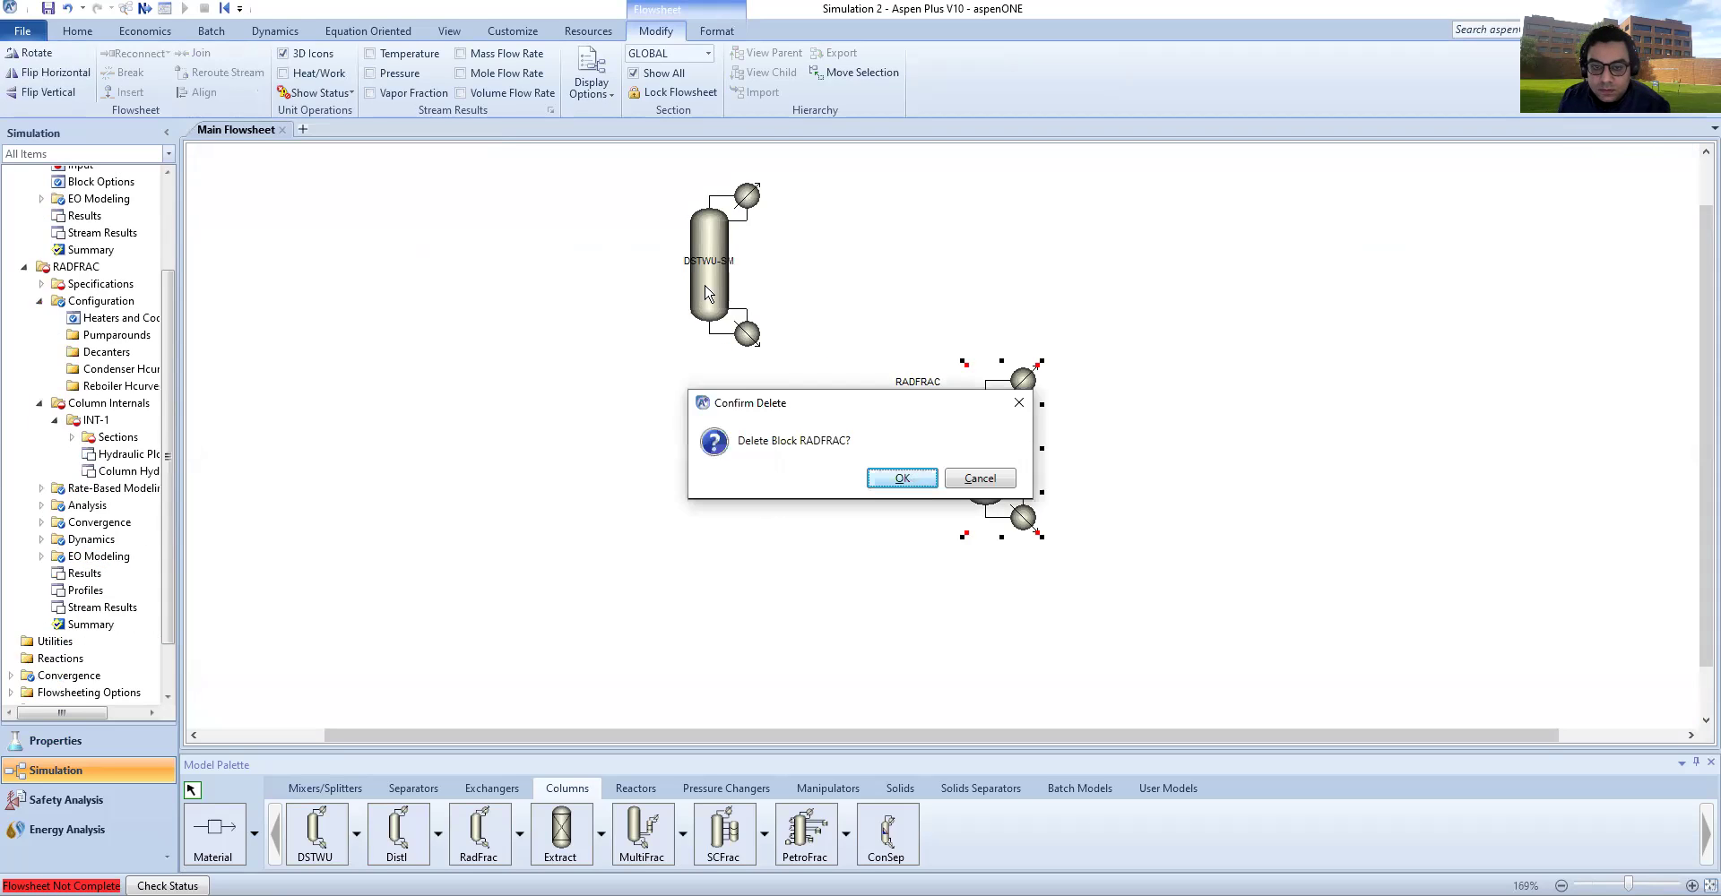
pyautogui.press('Return')
pyautogui.moveTo(814, 375); pyautogui.dragTo(801, 384)
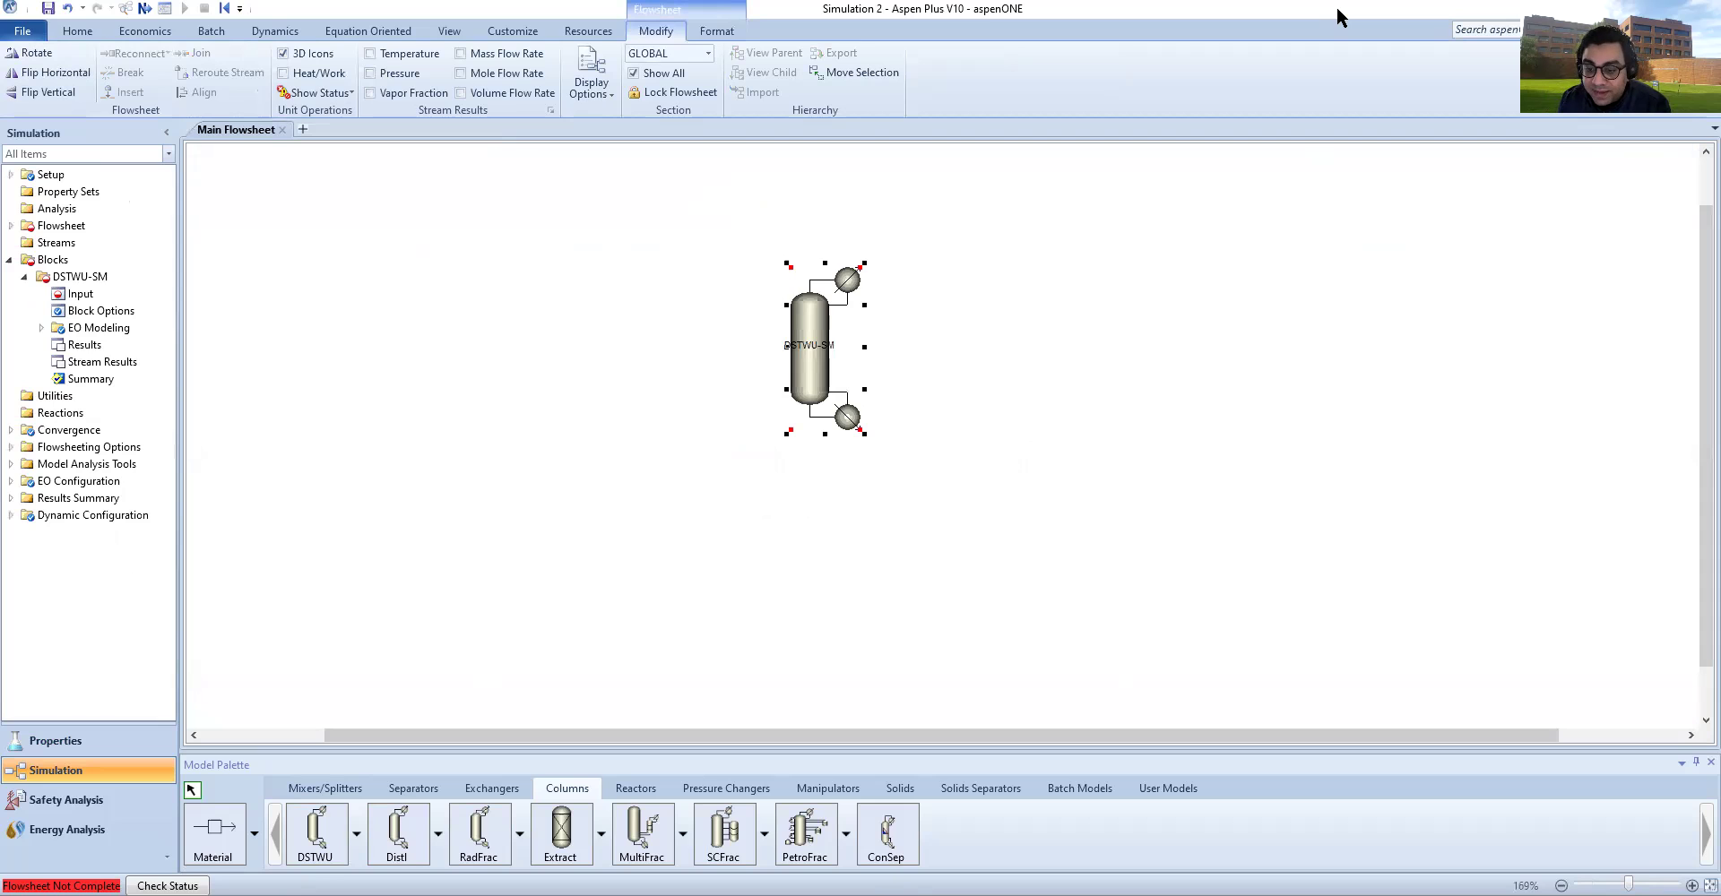
# Step: Check the D24 case study in the Word document, then review the Aspen Plus flowsheet's streams around DSTWU-SM and return to the FEED input
pyautogui.hotkey('alt', 'Tab')
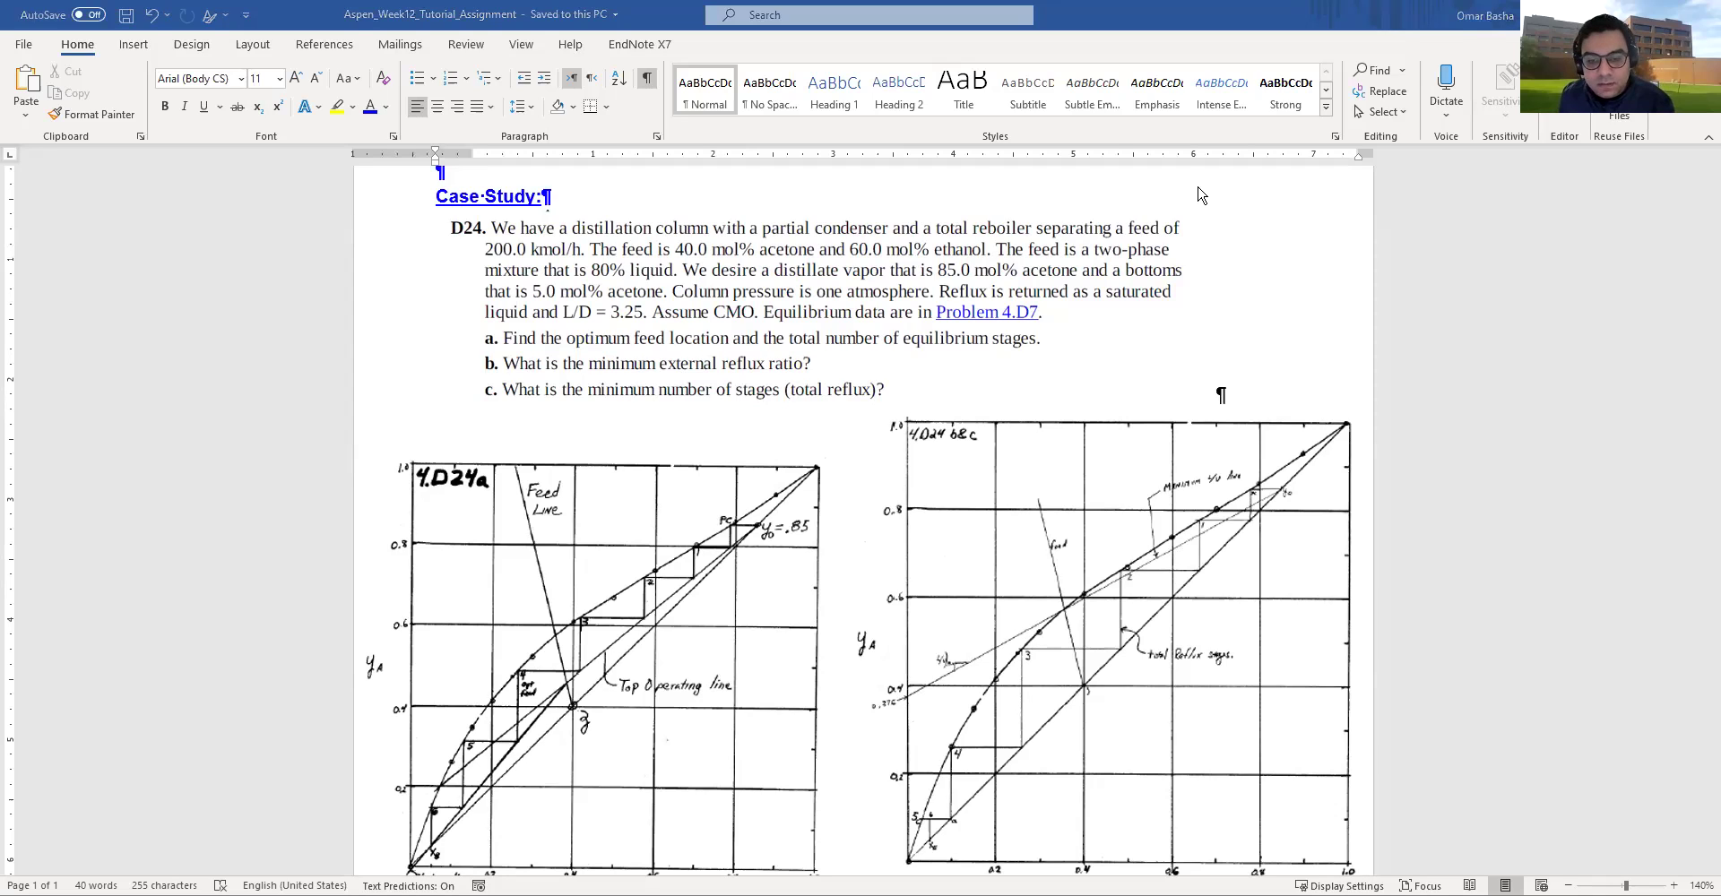
pyautogui.hotkey('alt', 'Tab')
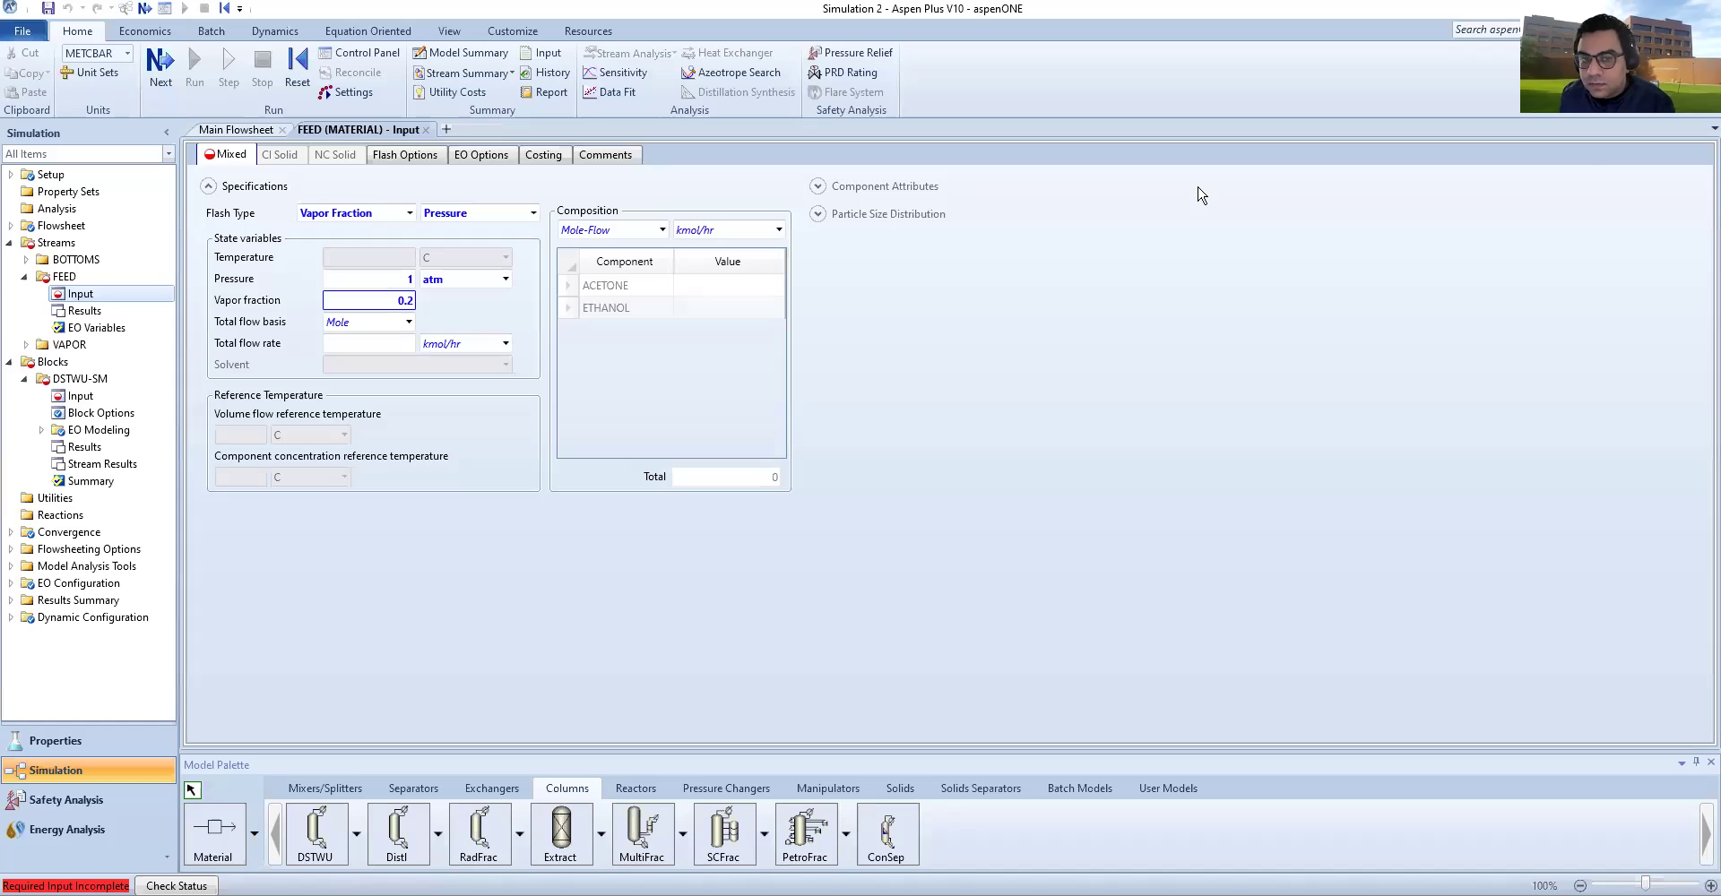
pyautogui.click(236, 130)
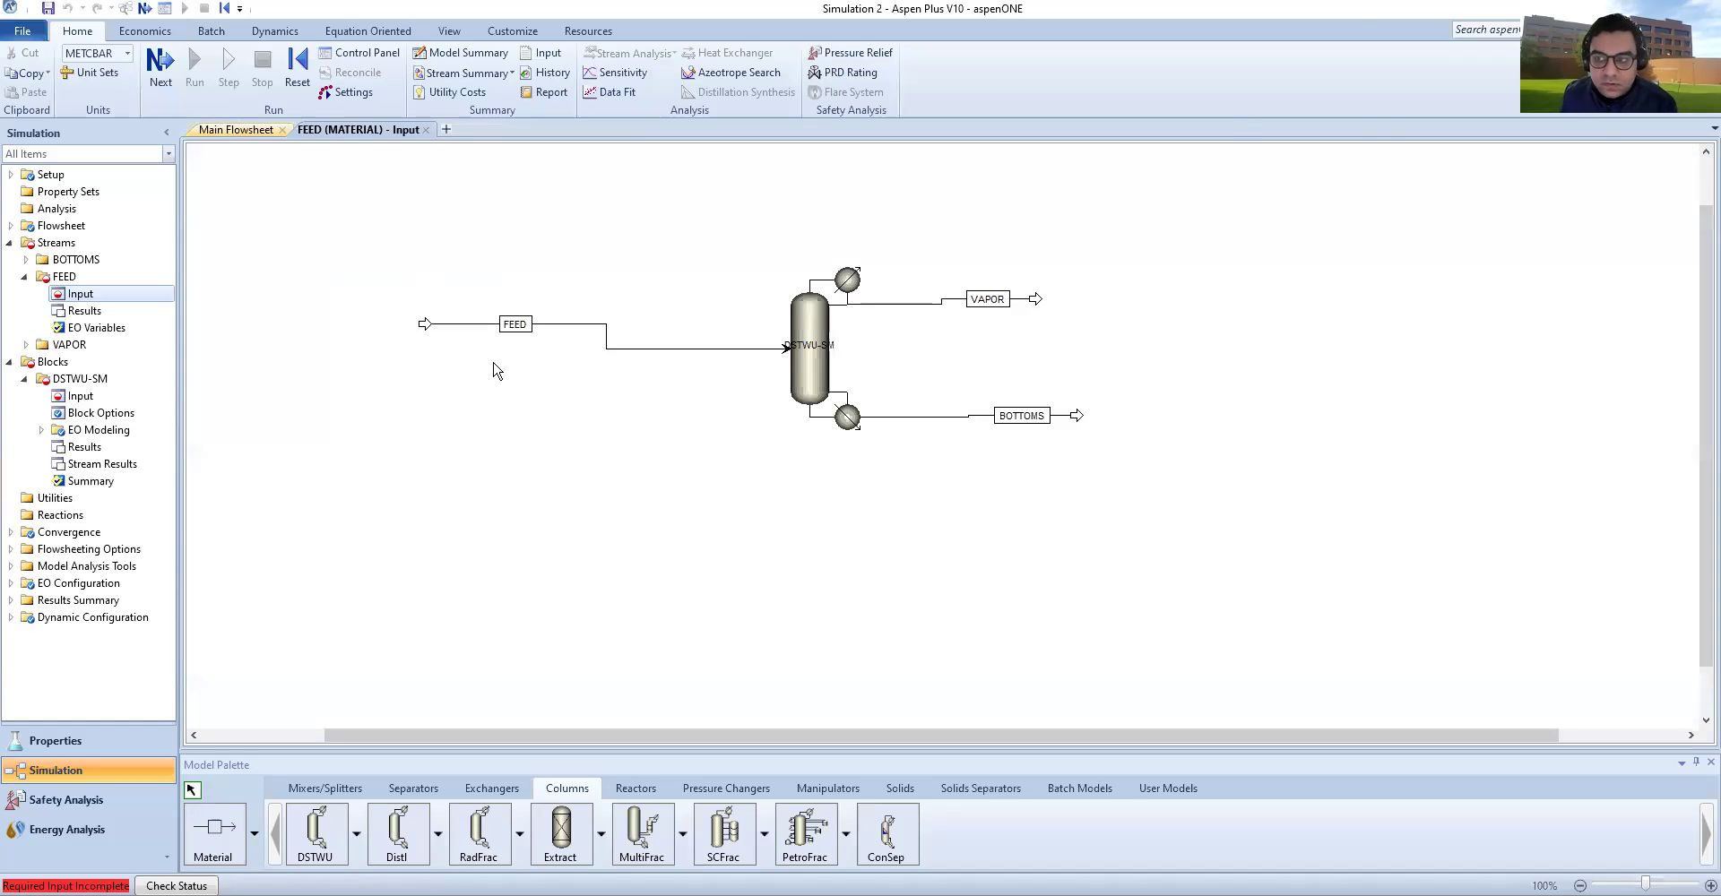
pyautogui.click(901, 175)
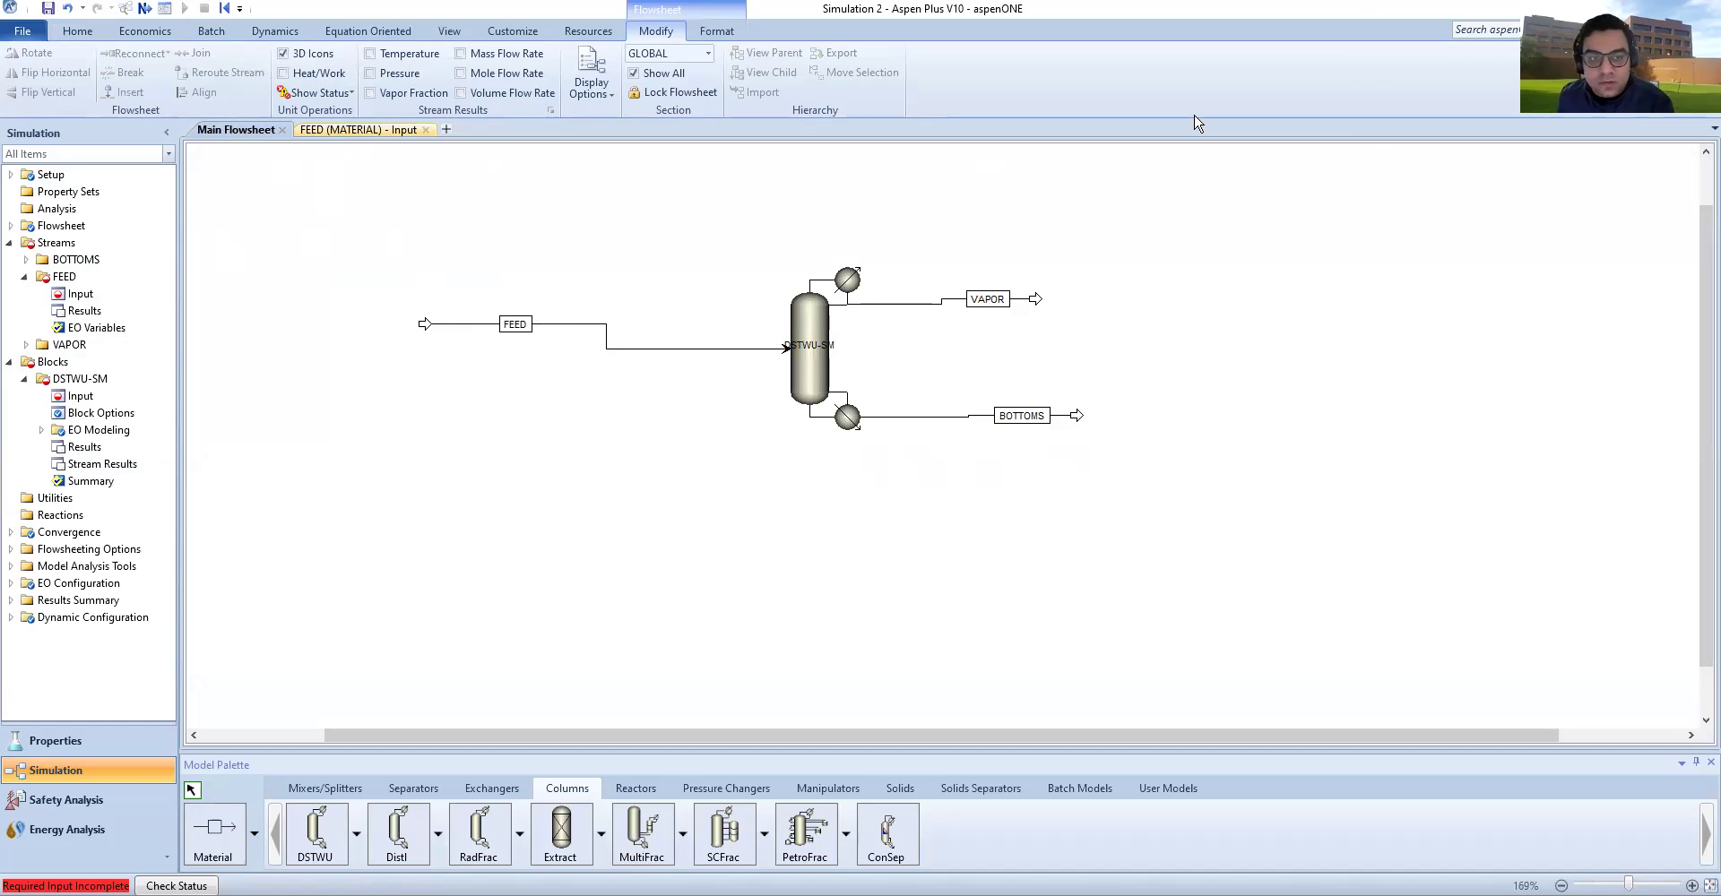
pyautogui.click(361, 131)
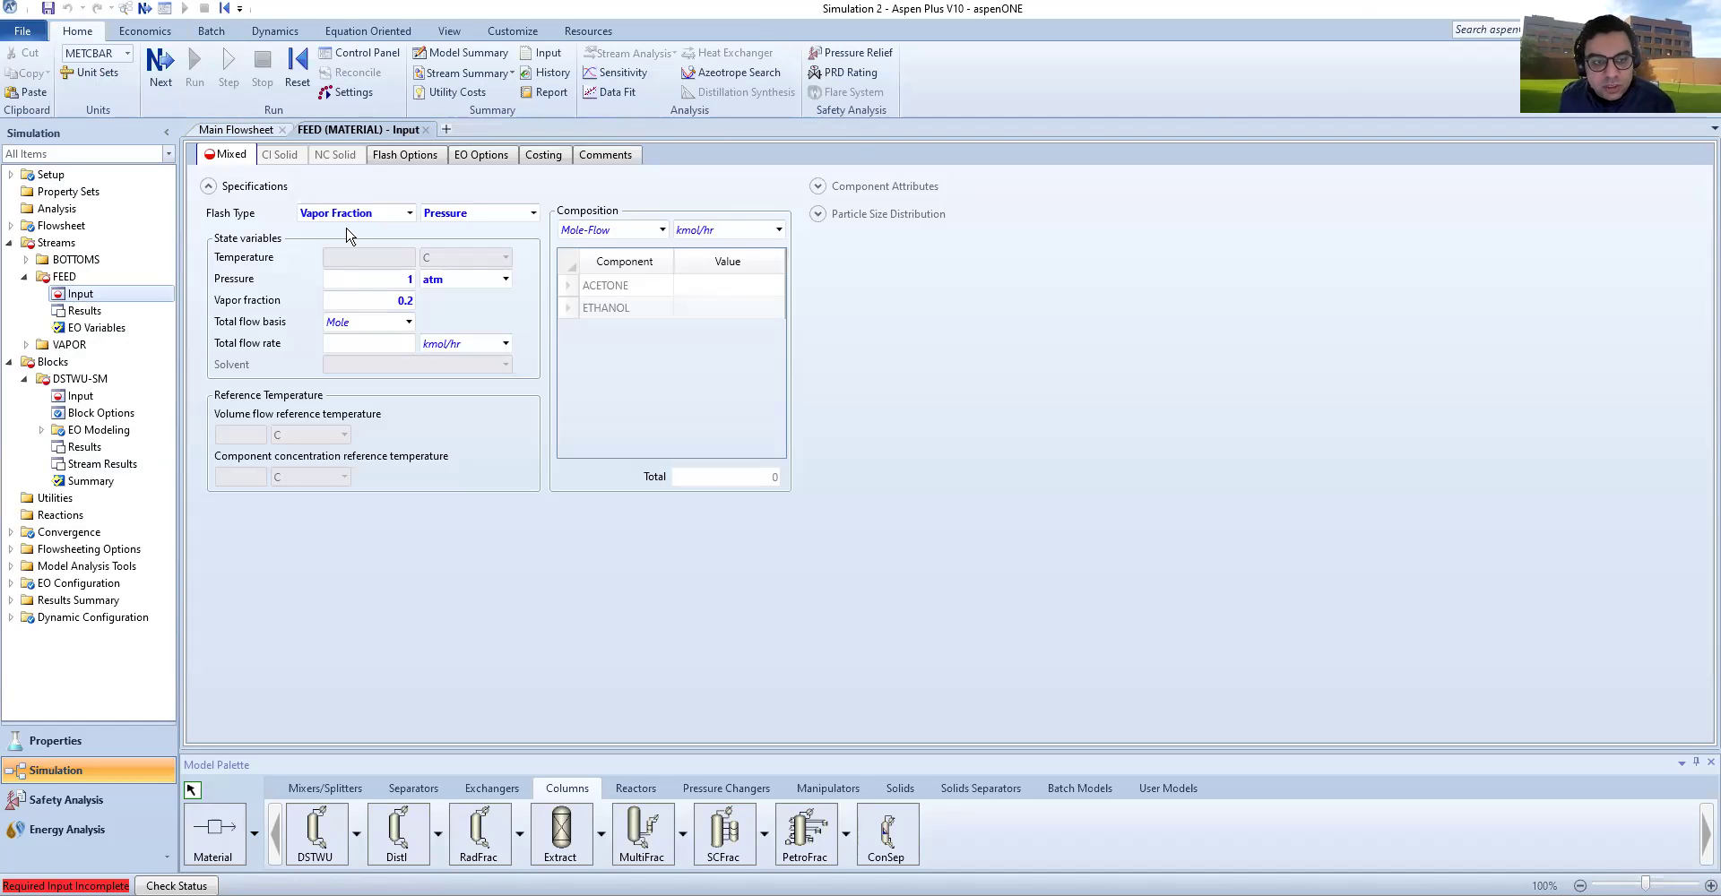
# Step: Keep Vapor Fraction as the FEED stream's flash type and set its total flow rate to 200 kmol/hr
pyautogui.click(408, 214)
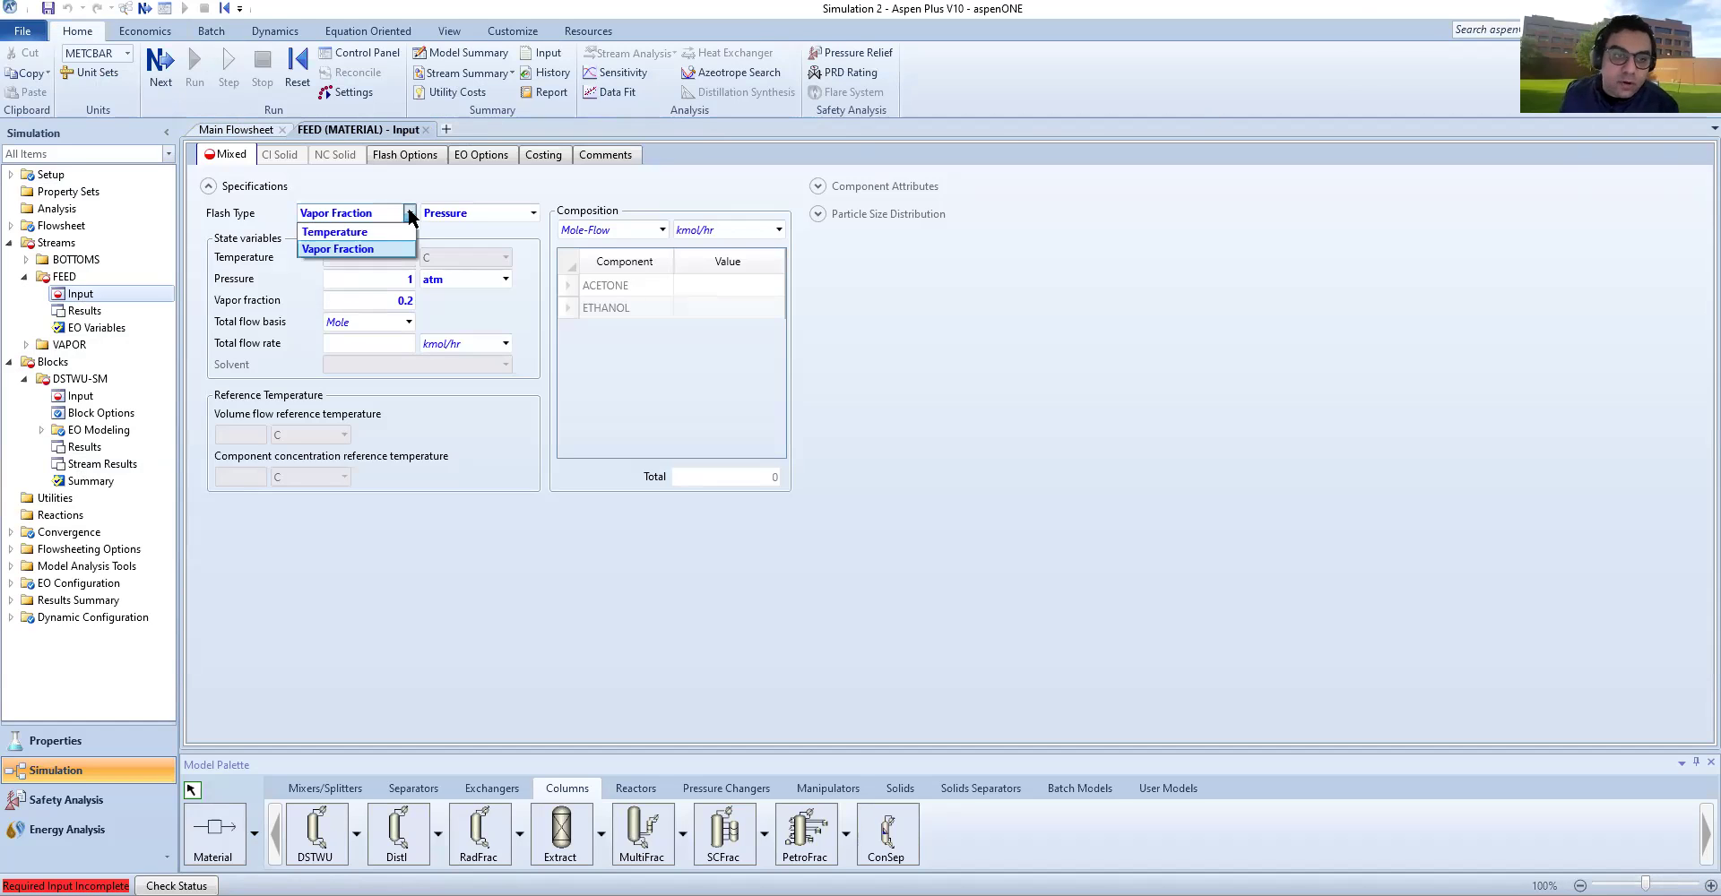
pyautogui.click(389, 252)
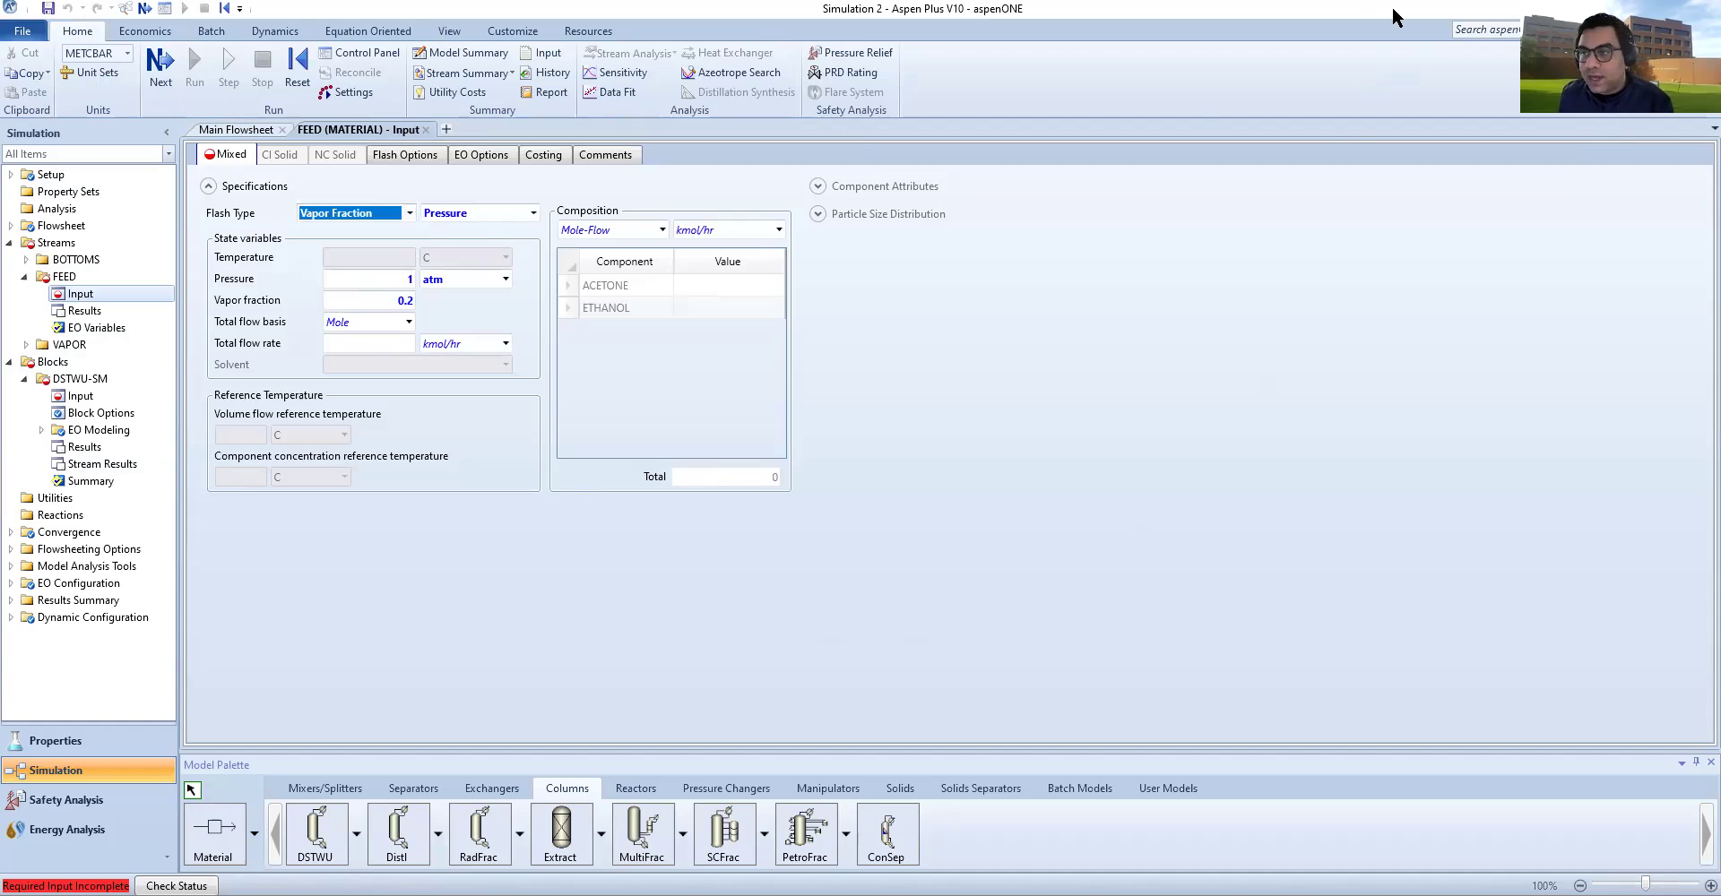
pyautogui.click(1331, 121)
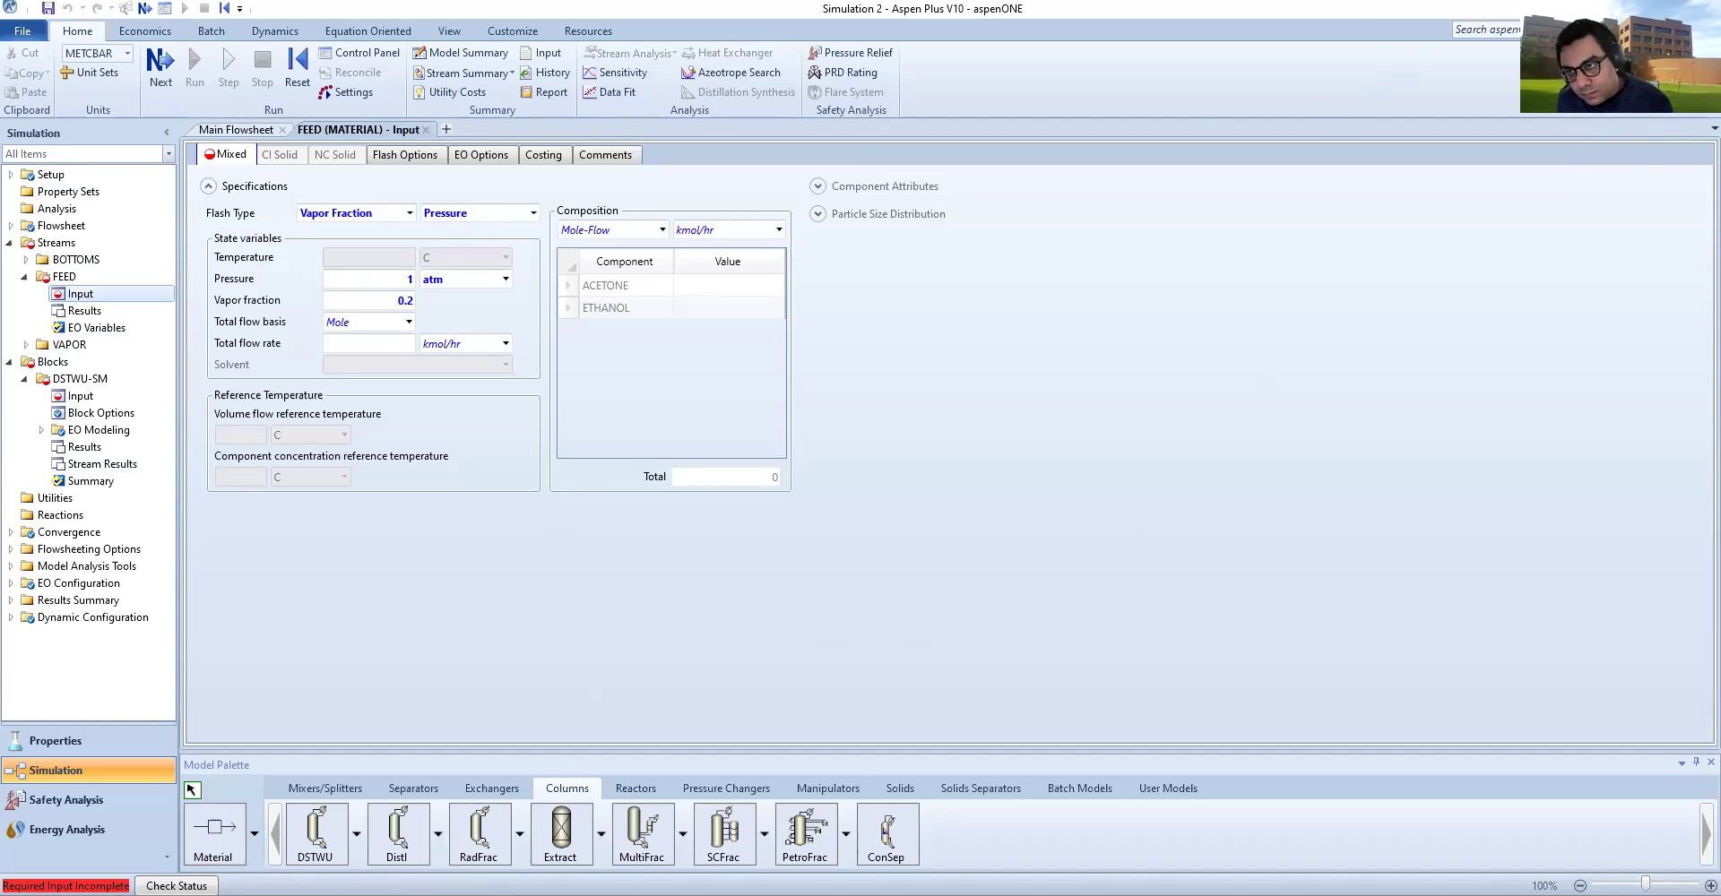
pyautogui.click(388, 438)
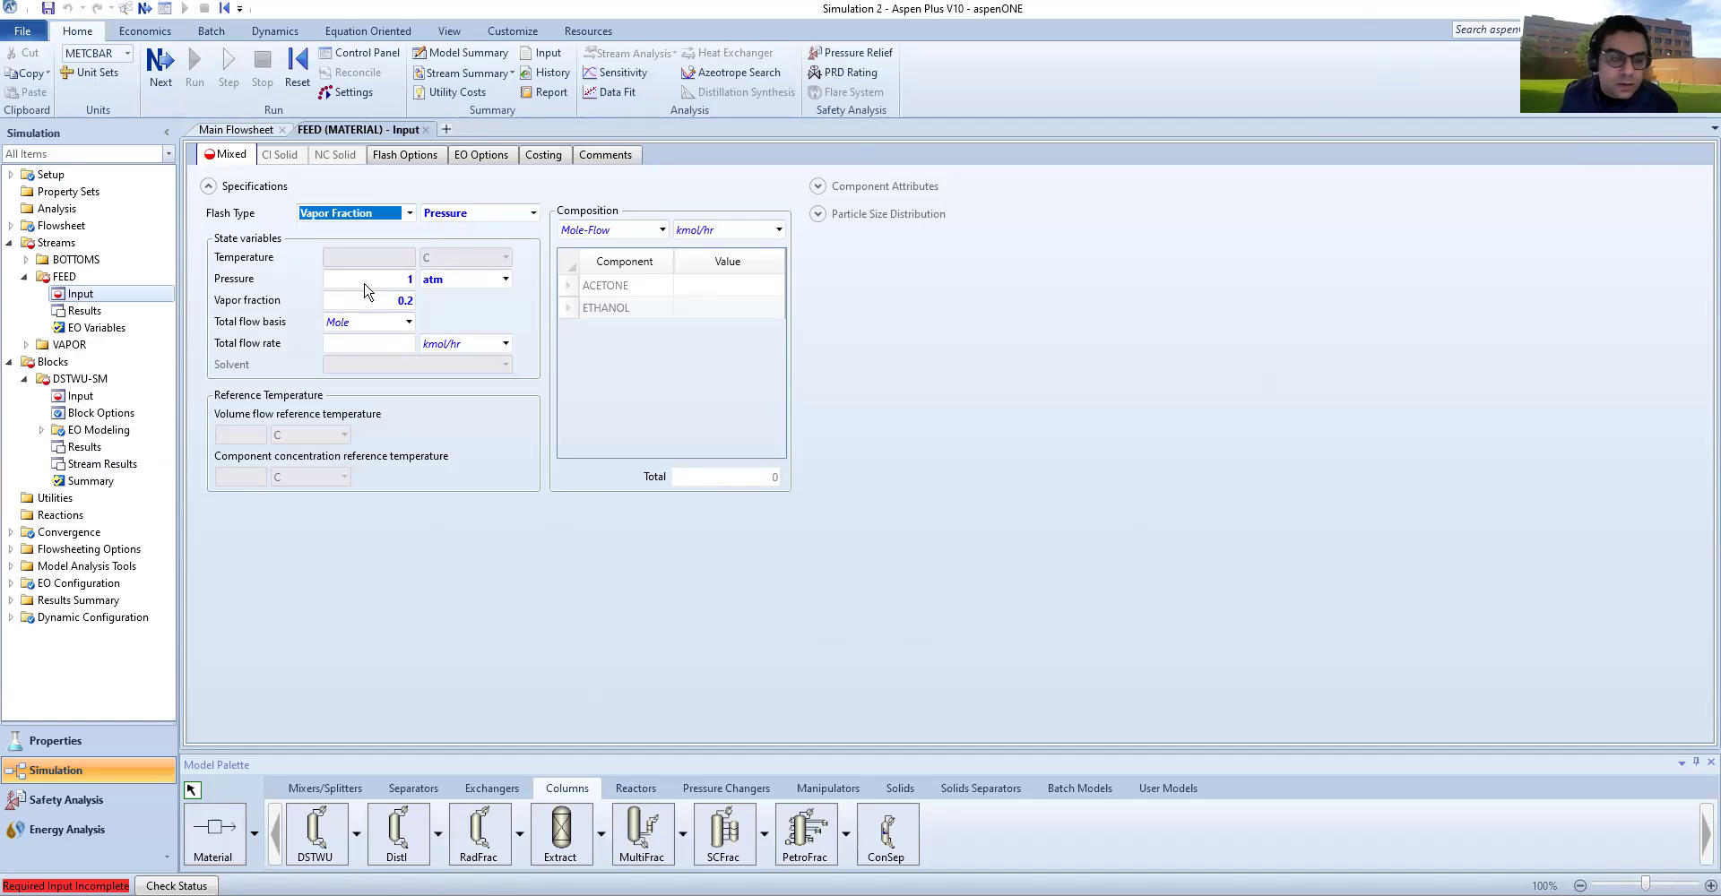
pyautogui.click(362, 342)
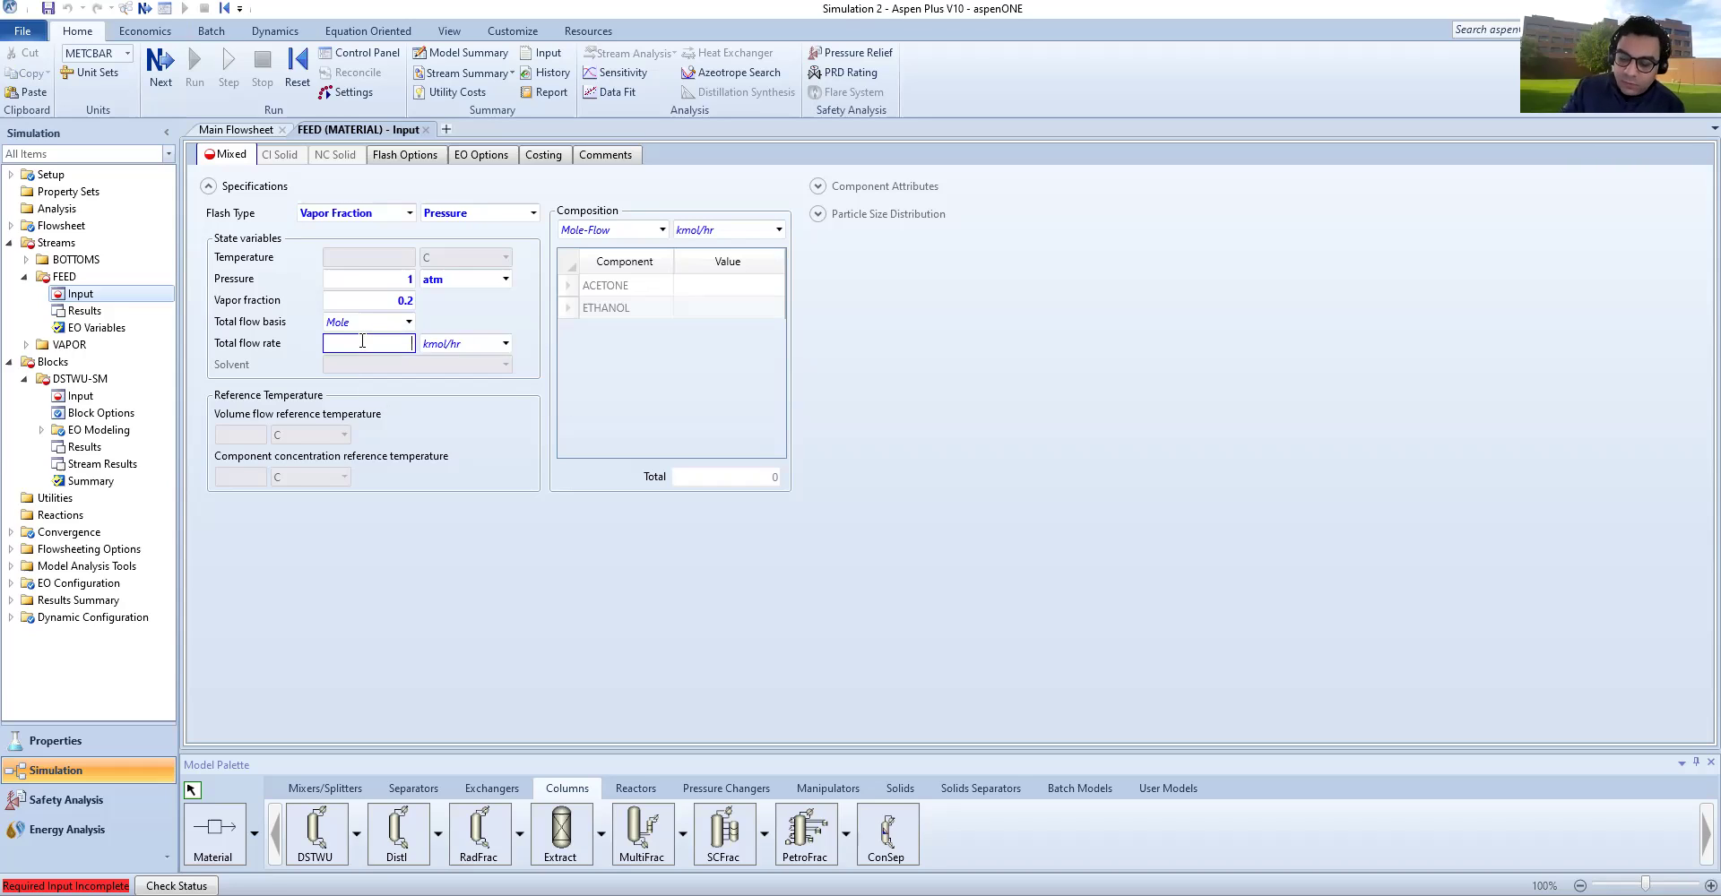
pyautogui.write('200')
pyautogui.press('Return')
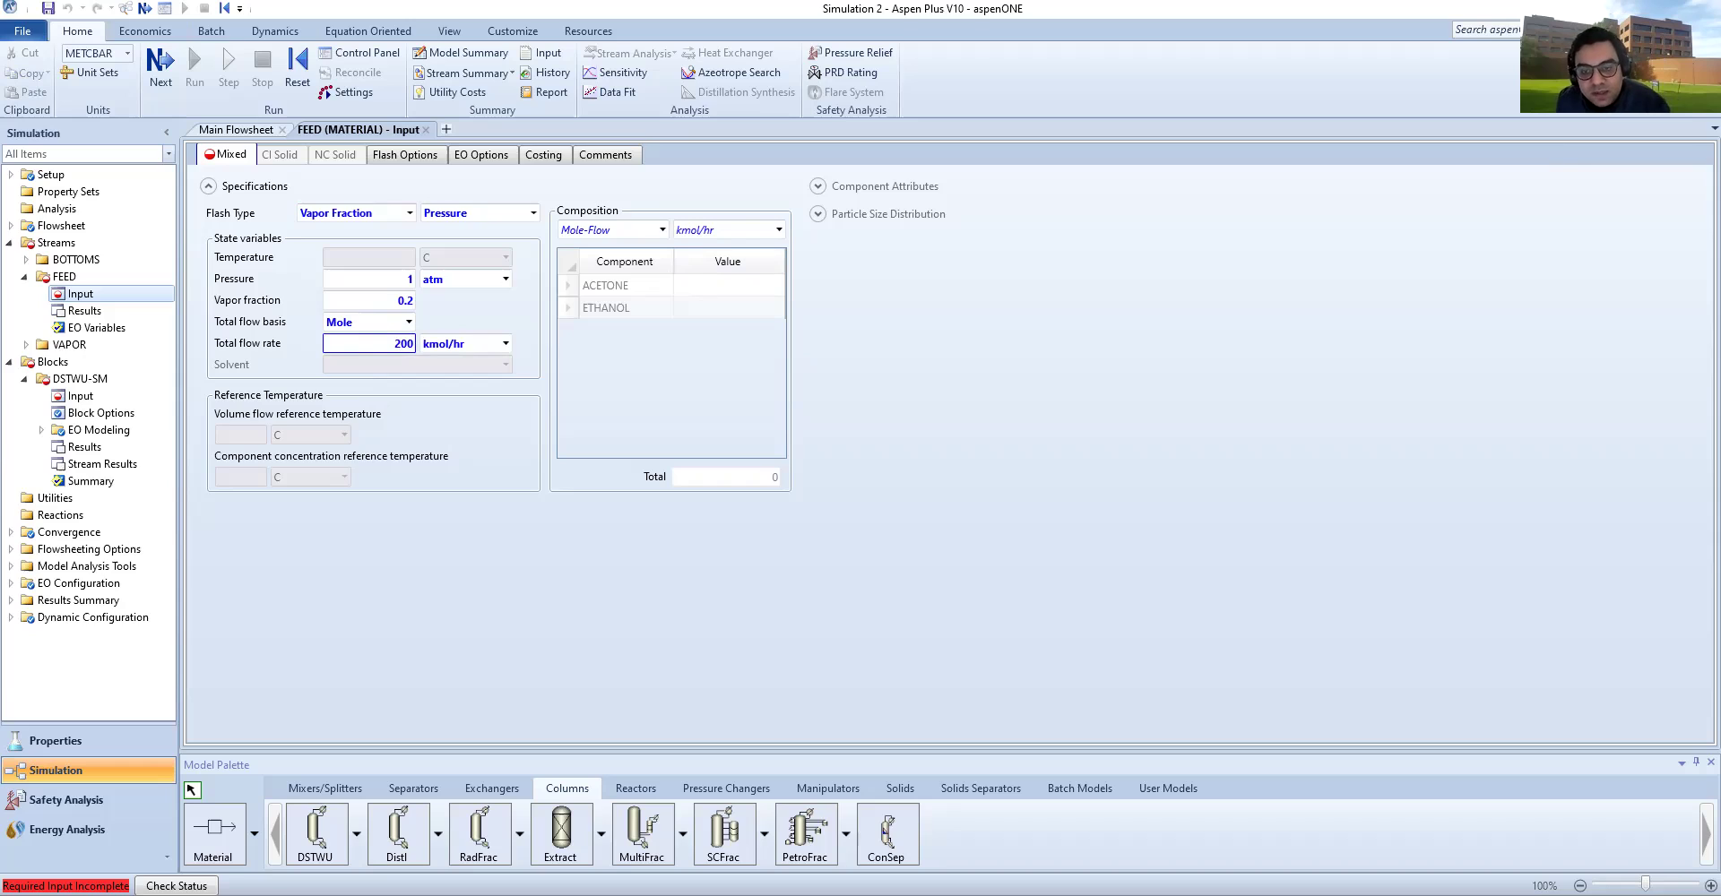
# Step: Specify the FEED composition as mole fractions, with 0.4 acetone and 0.6 ethanol
pyautogui.click(664, 232)
pyautogui.click(663, 232)
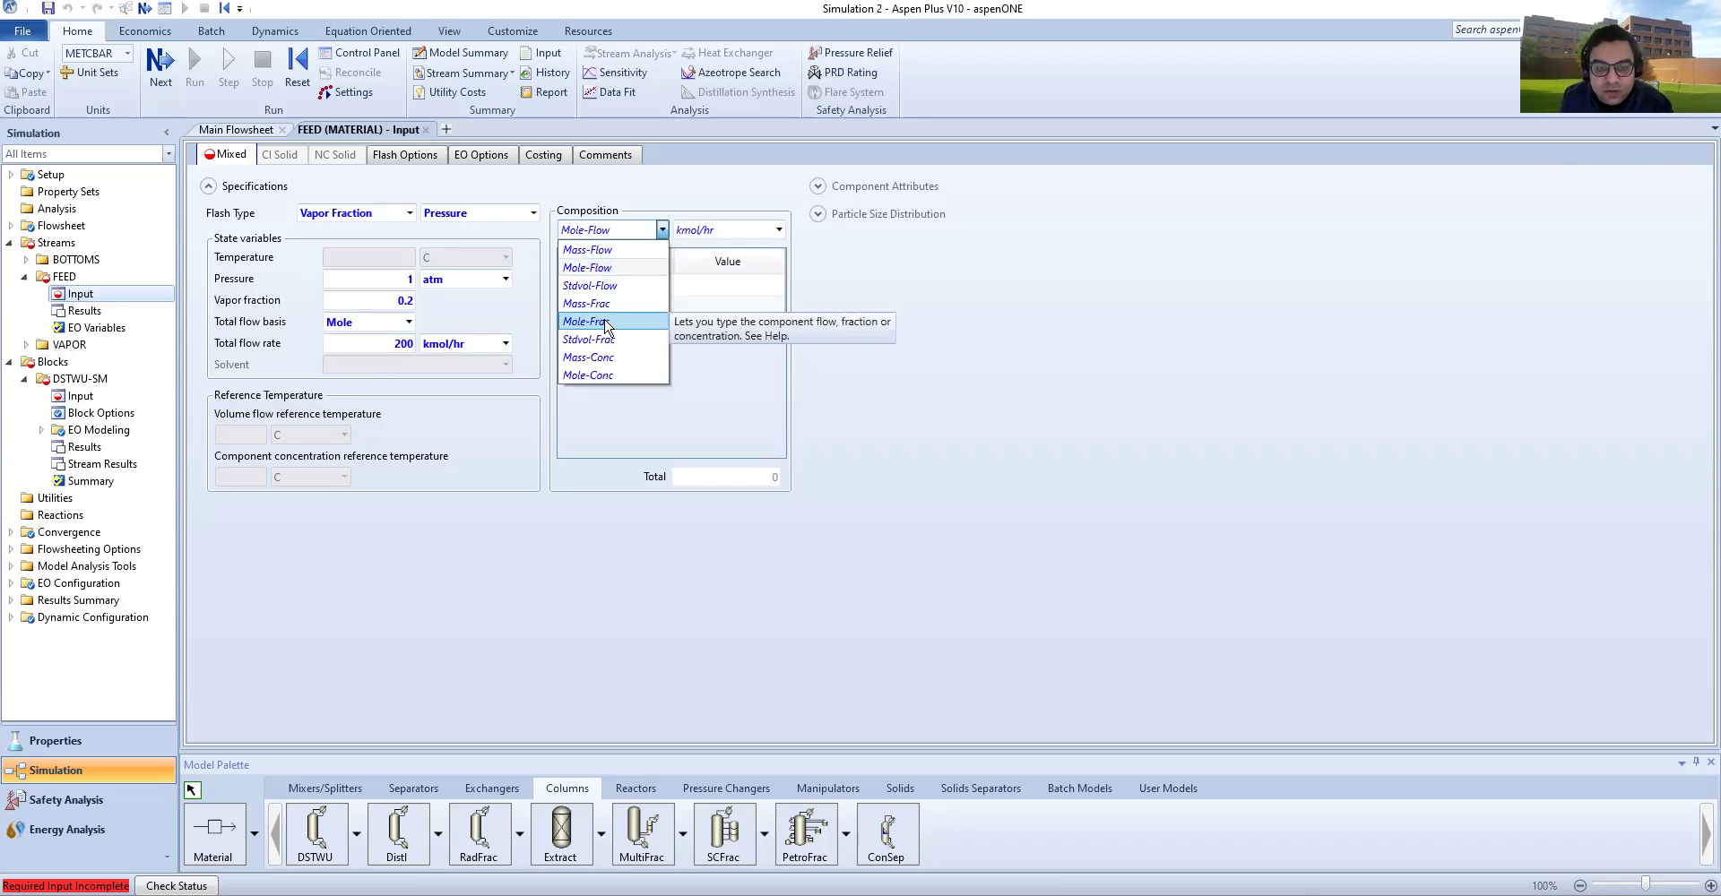
pyautogui.click(606, 324)
pyautogui.click(726, 285)
pyautogui.write('0.4')
pyautogui.press('Return')
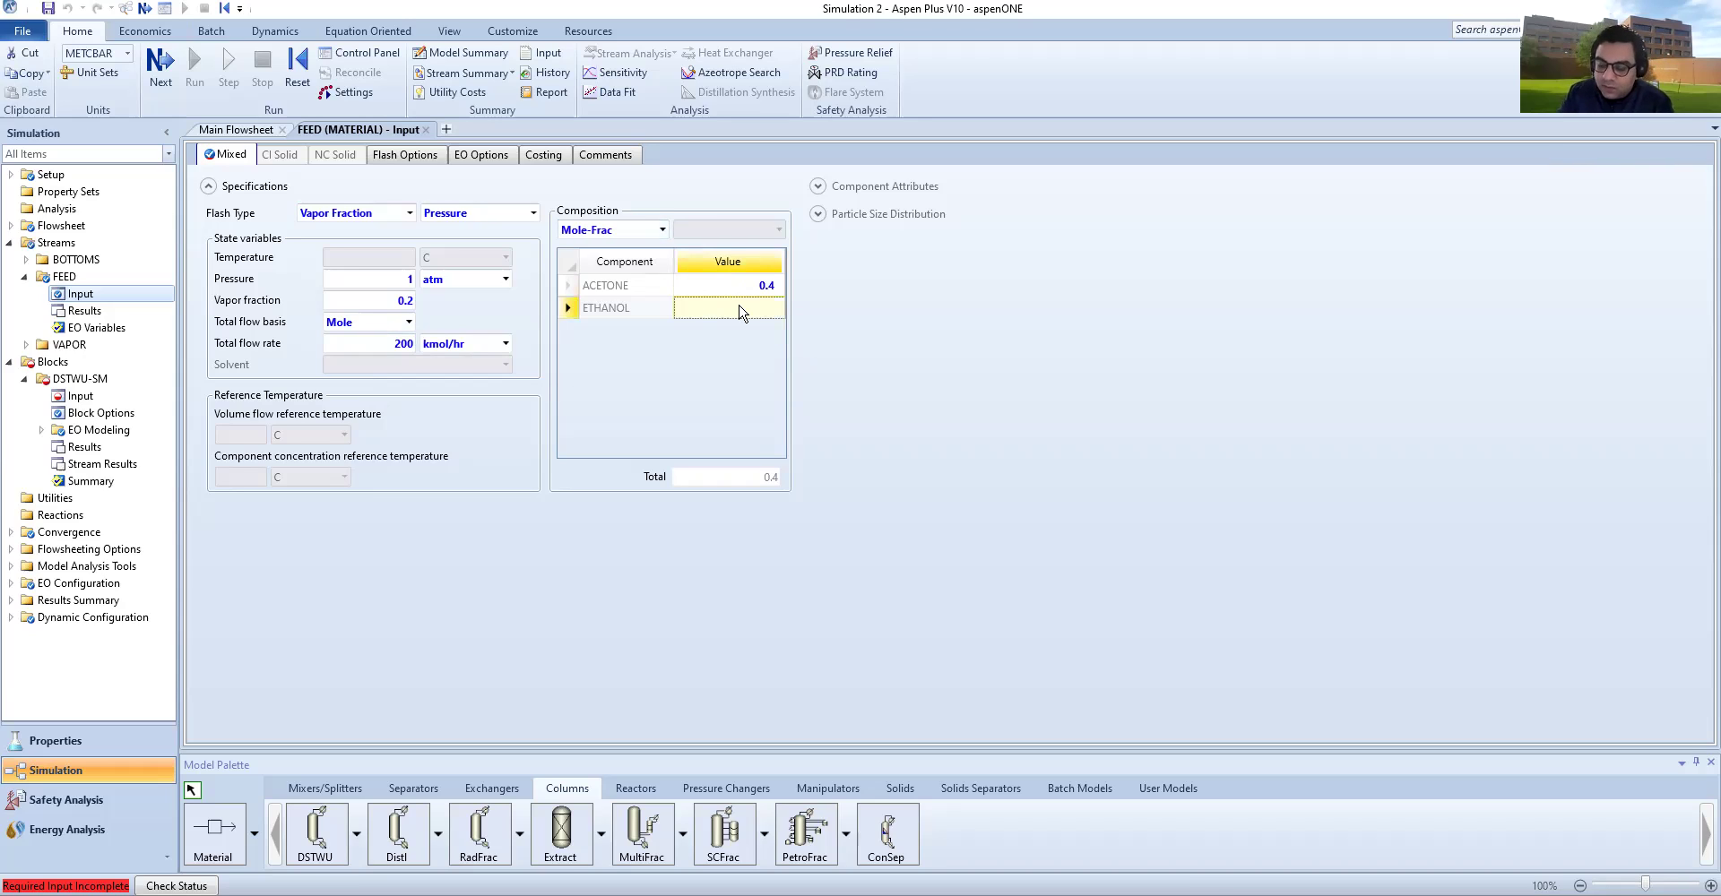
pyautogui.write('0.6')
pyautogui.press('Return')
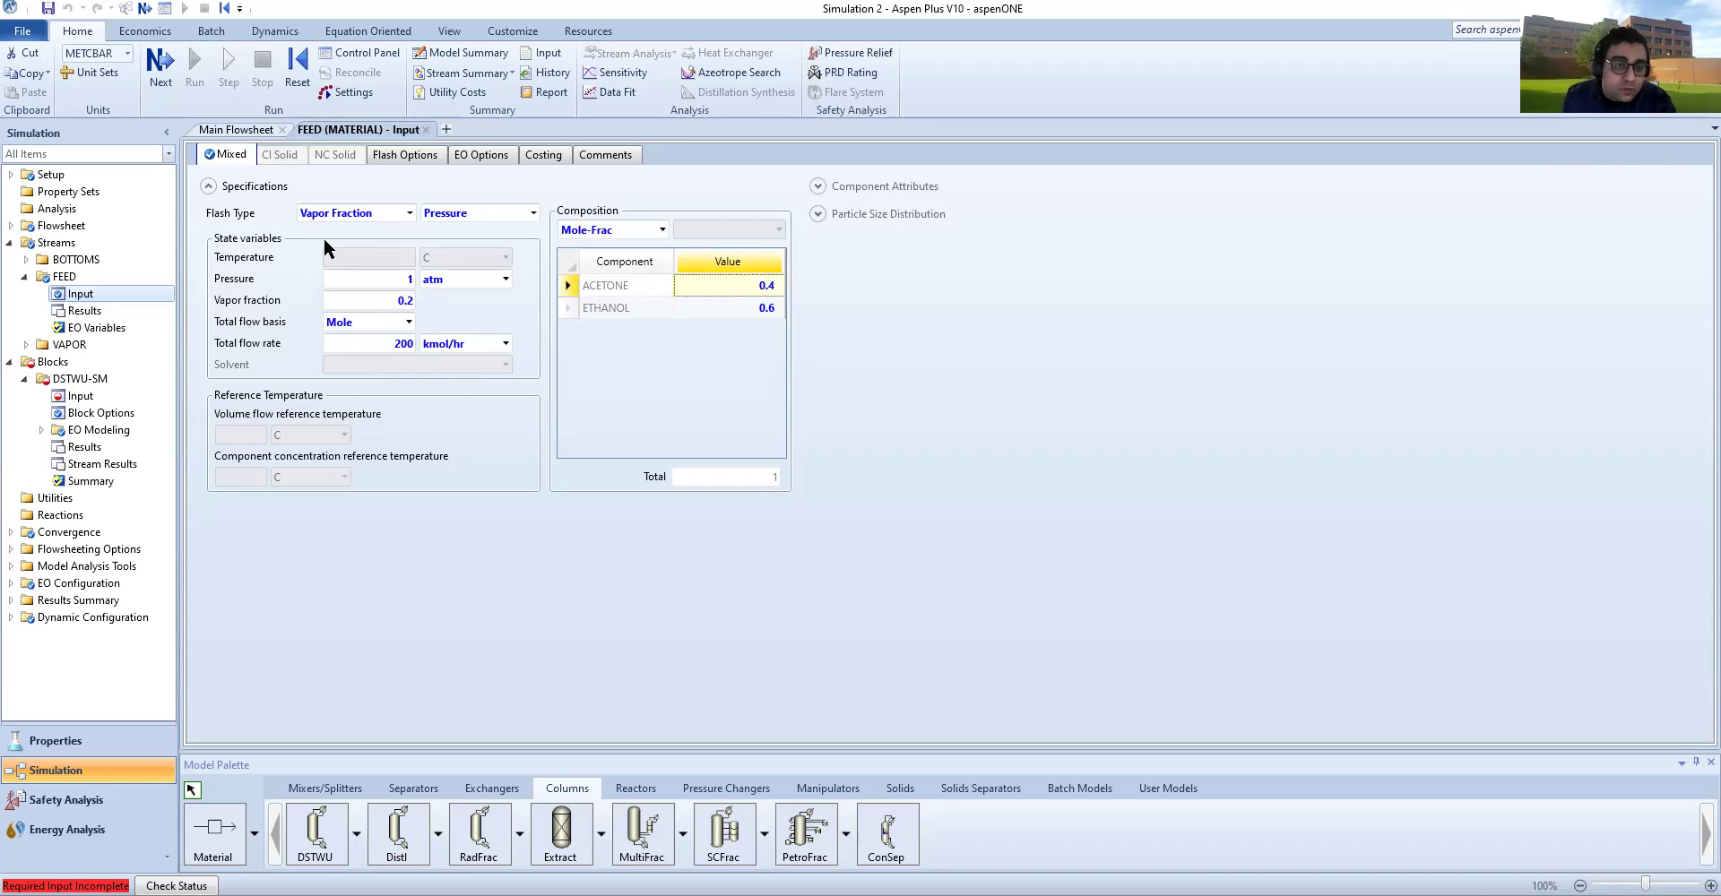
# Step: Place a Heater block on the main flowsheet, below the FEED stream and beside the DSTWU-SM column
pyautogui.click(230, 133)
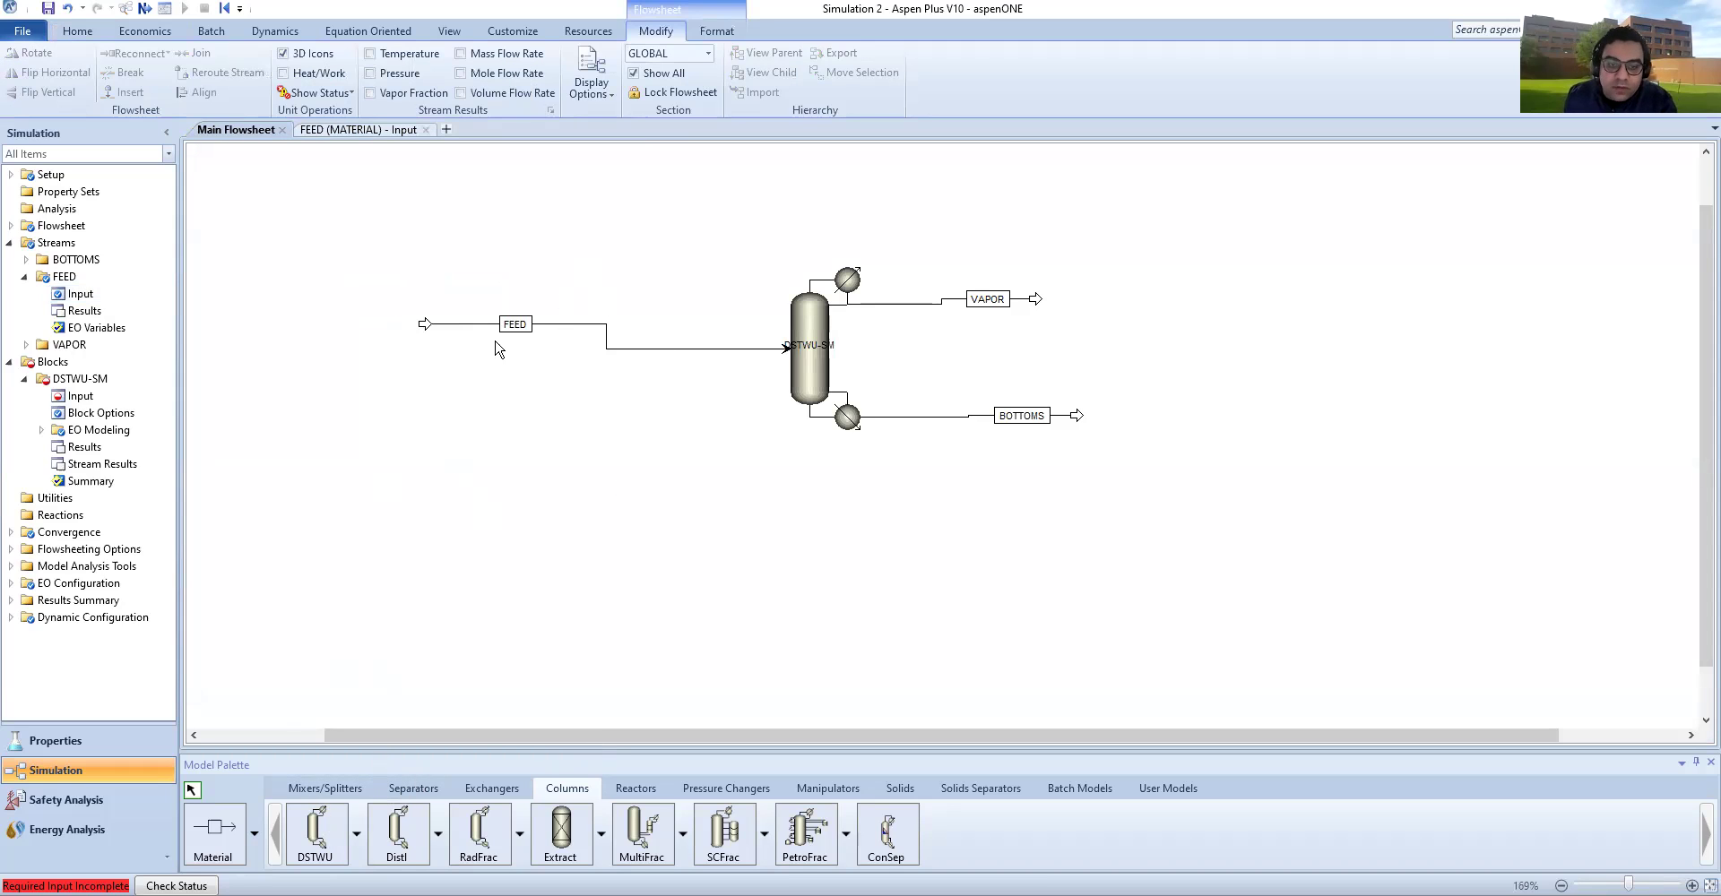
pyautogui.click(323, 789)
pyautogui.click(439, 790)
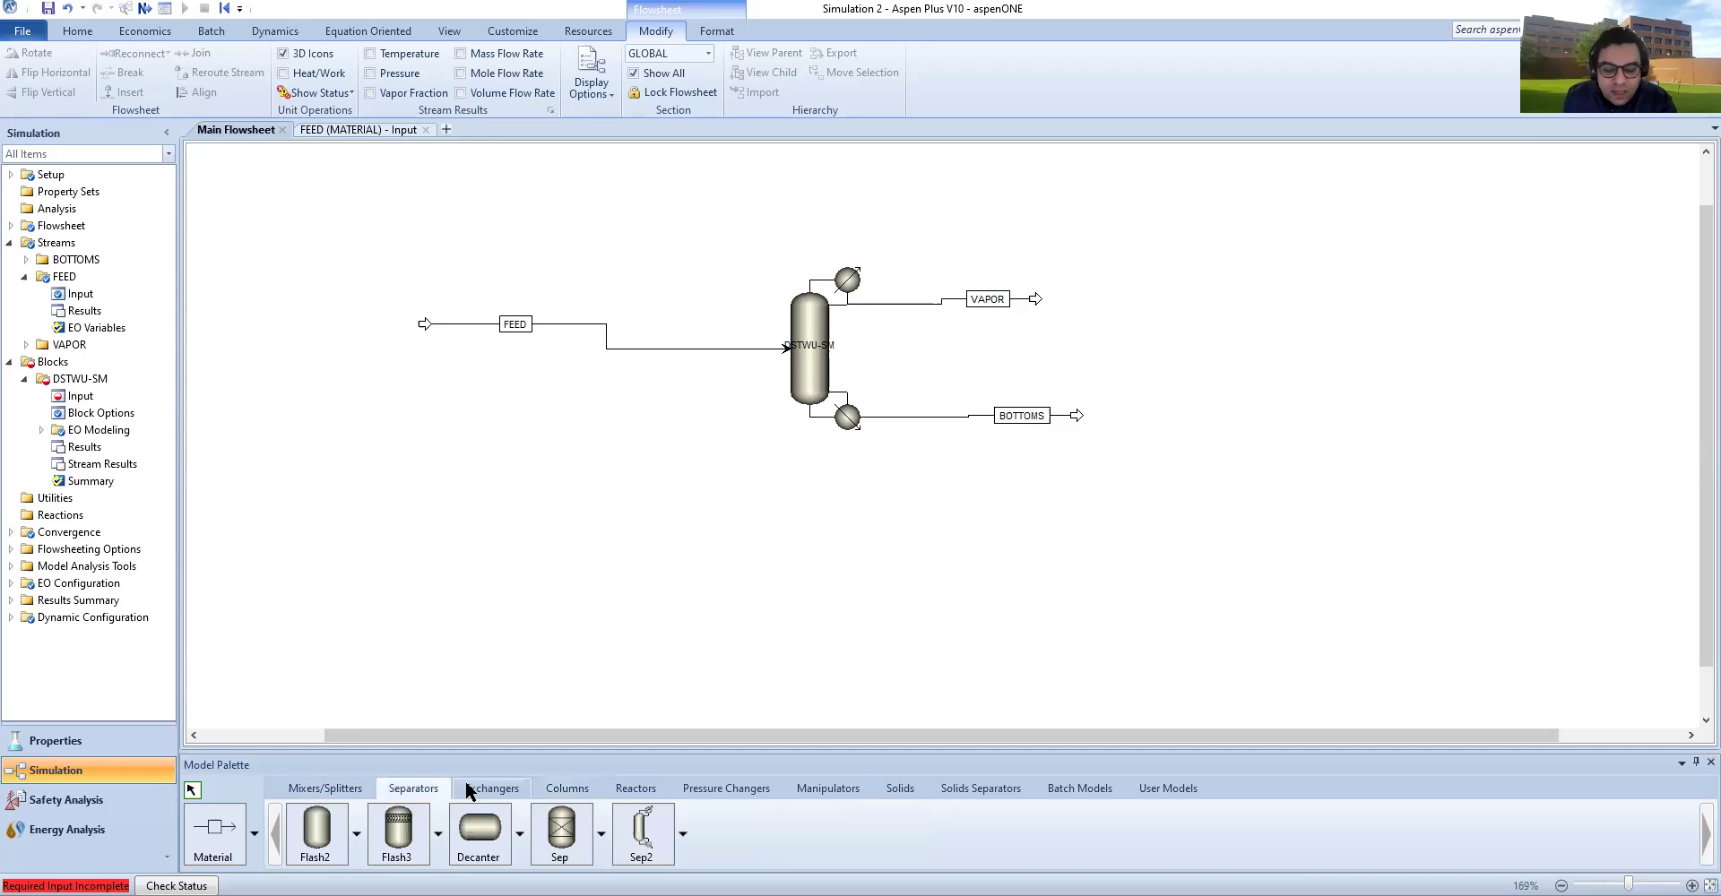
pyautogui.click(475, 790)
pyautogui.click(316, 829)
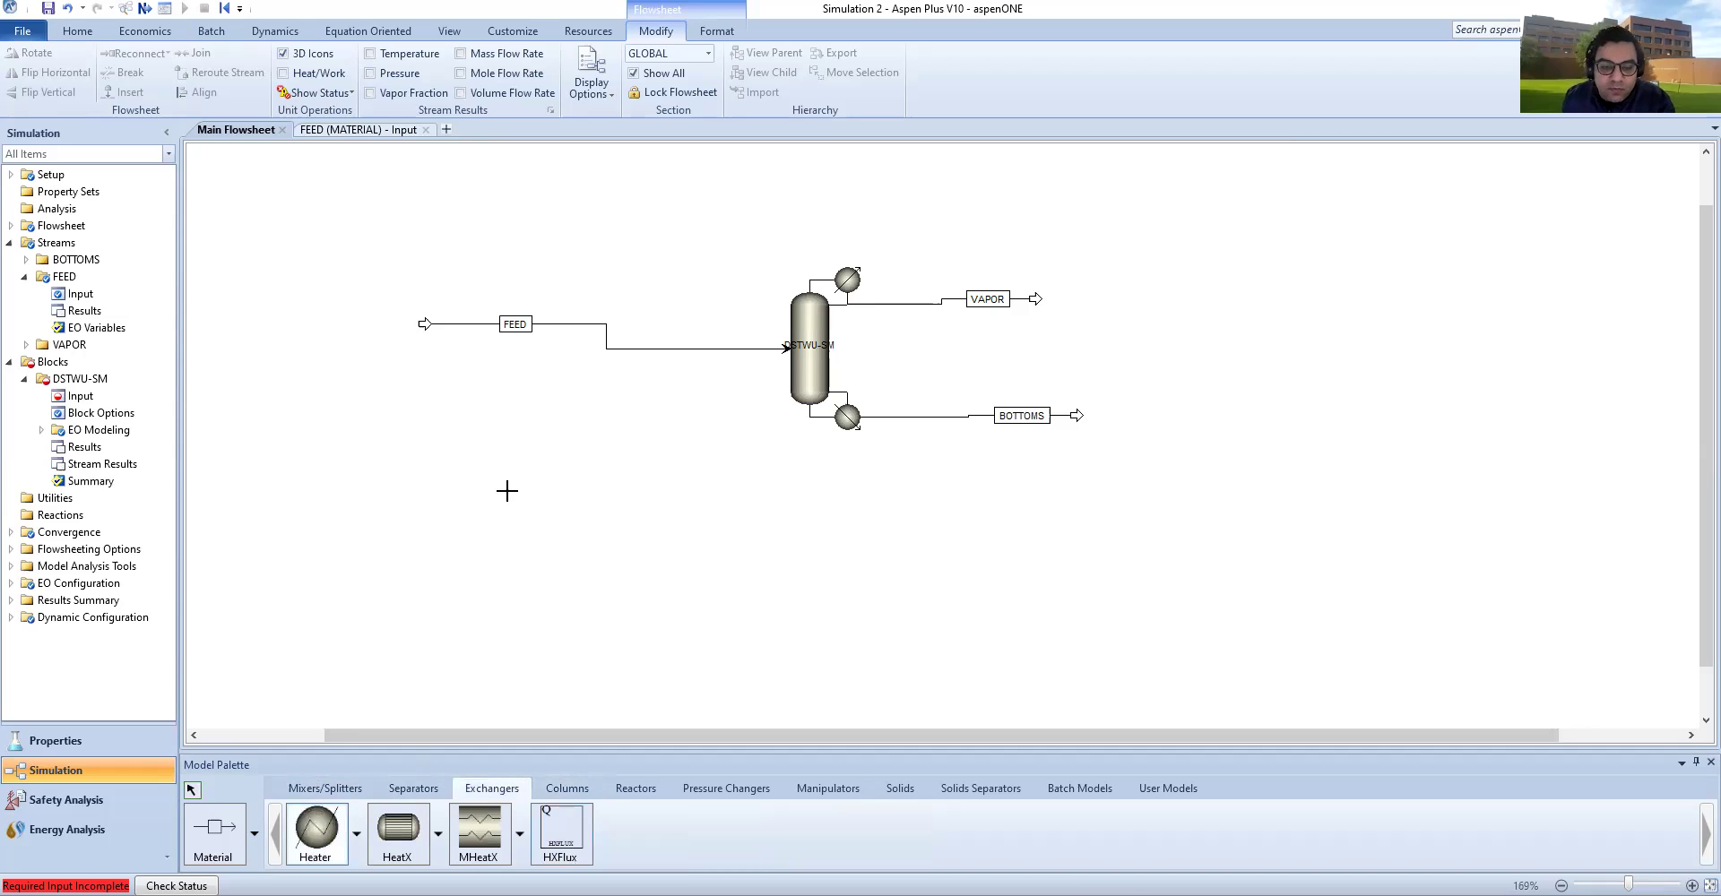
pyautogui.click(559, 447)
pyautogui.rightClick(537, 516)
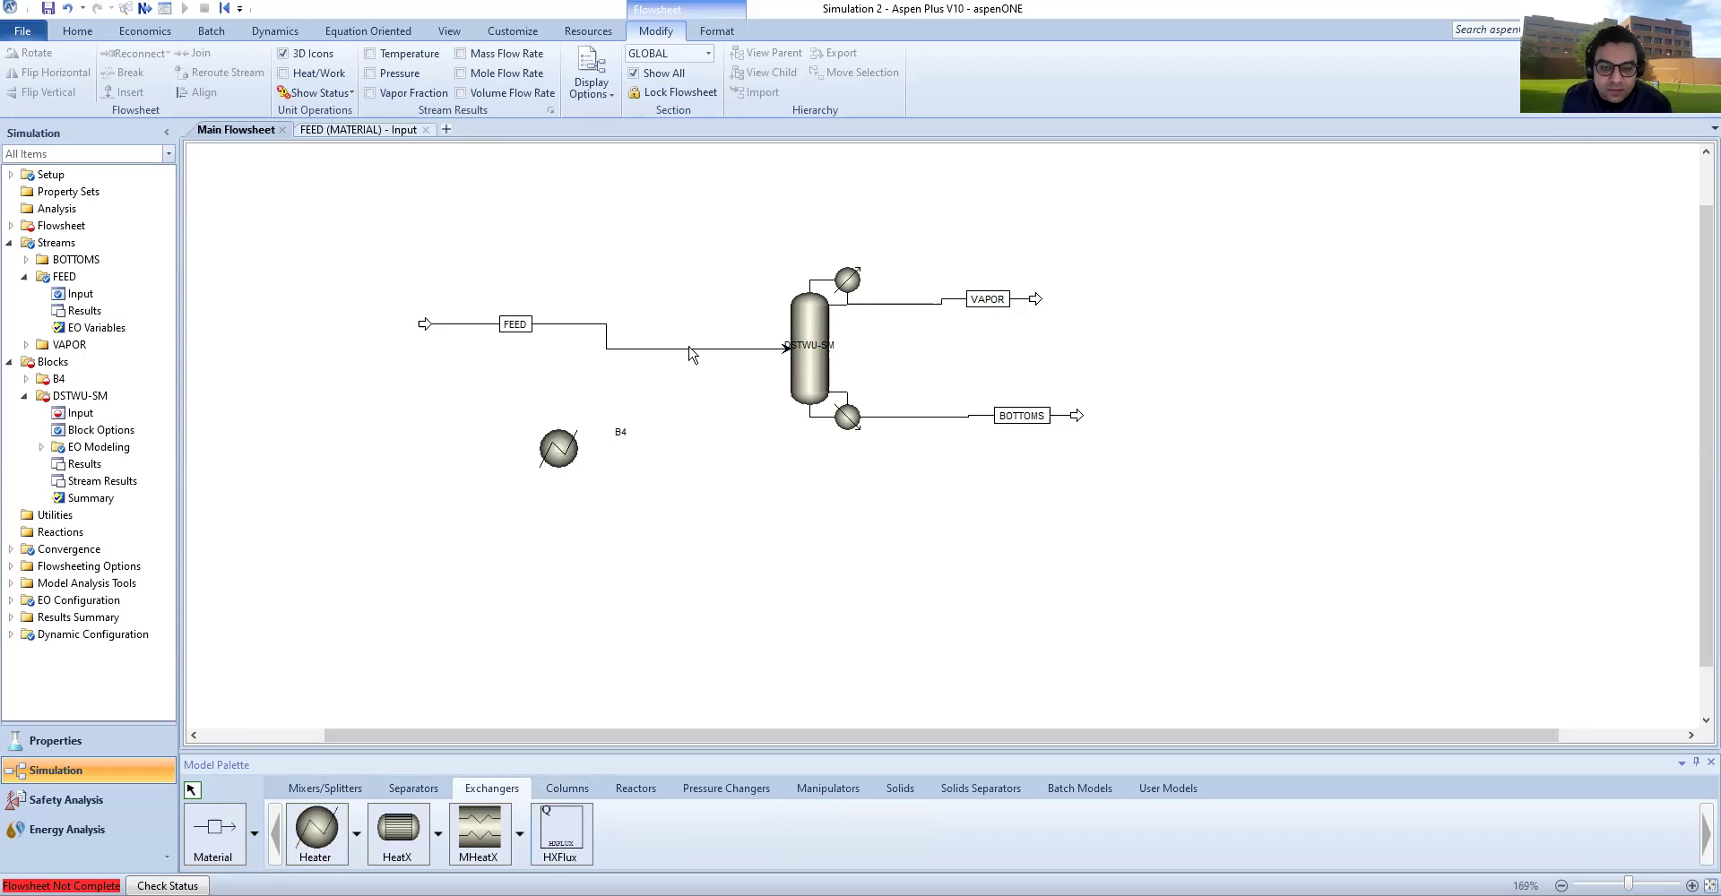
# Step: Connect a material inlet stream and a material outlet stream to the new heater
pyautogui.click(216, 841)
pyautogui.click(324, 434)
pyautogui.click(529, 449)
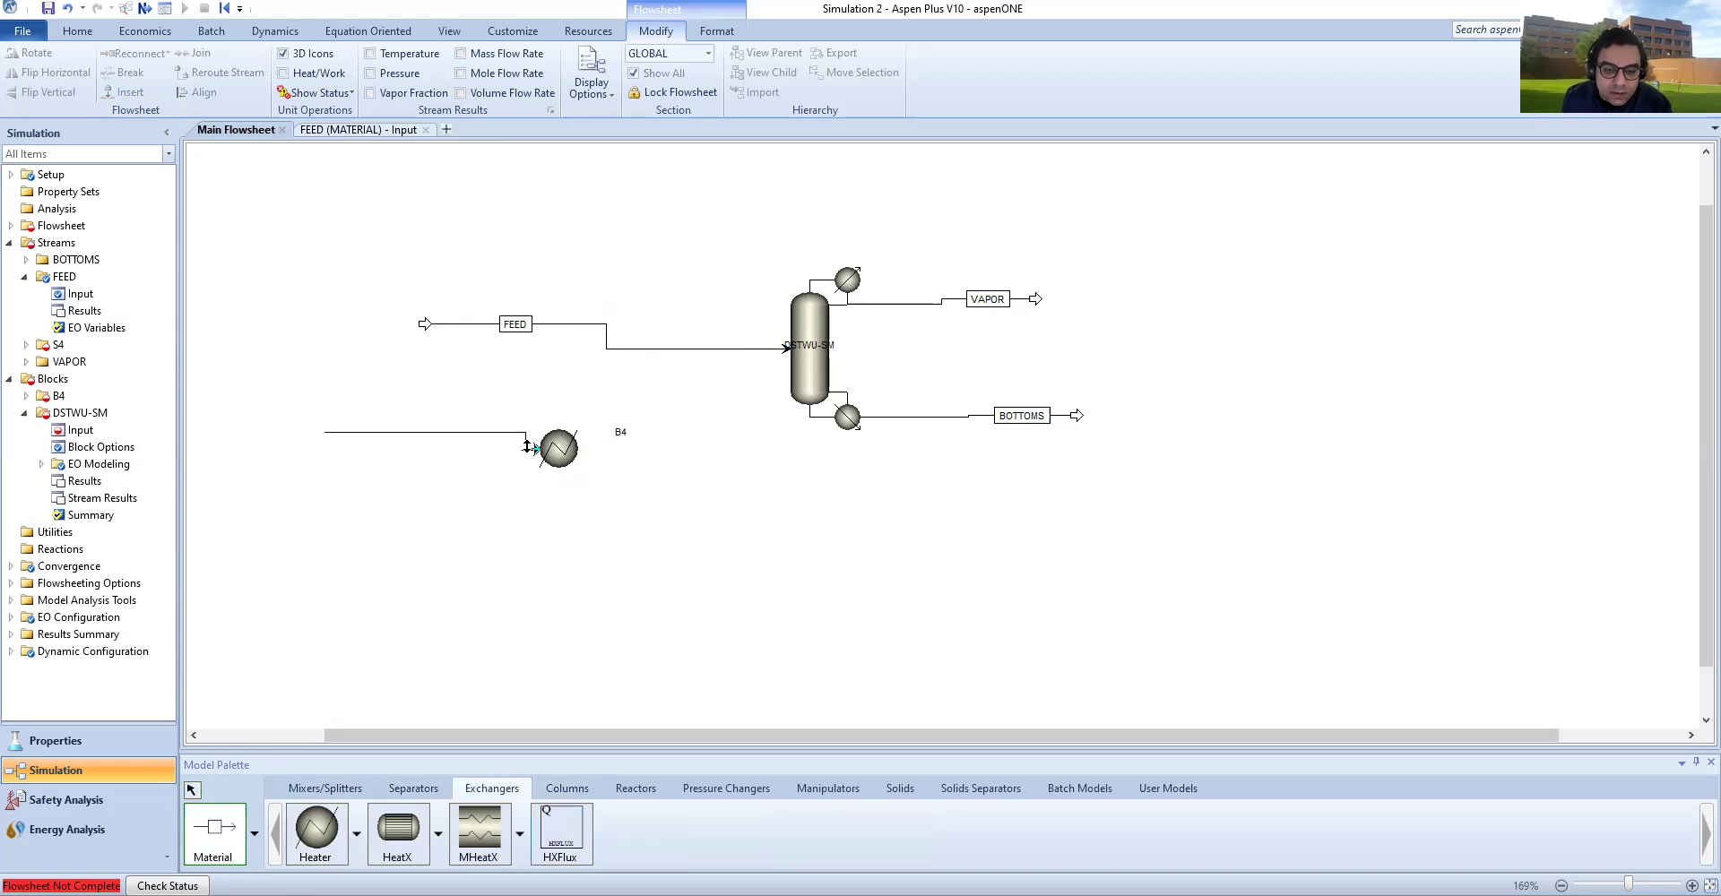
pyautogui.click(582, 448)
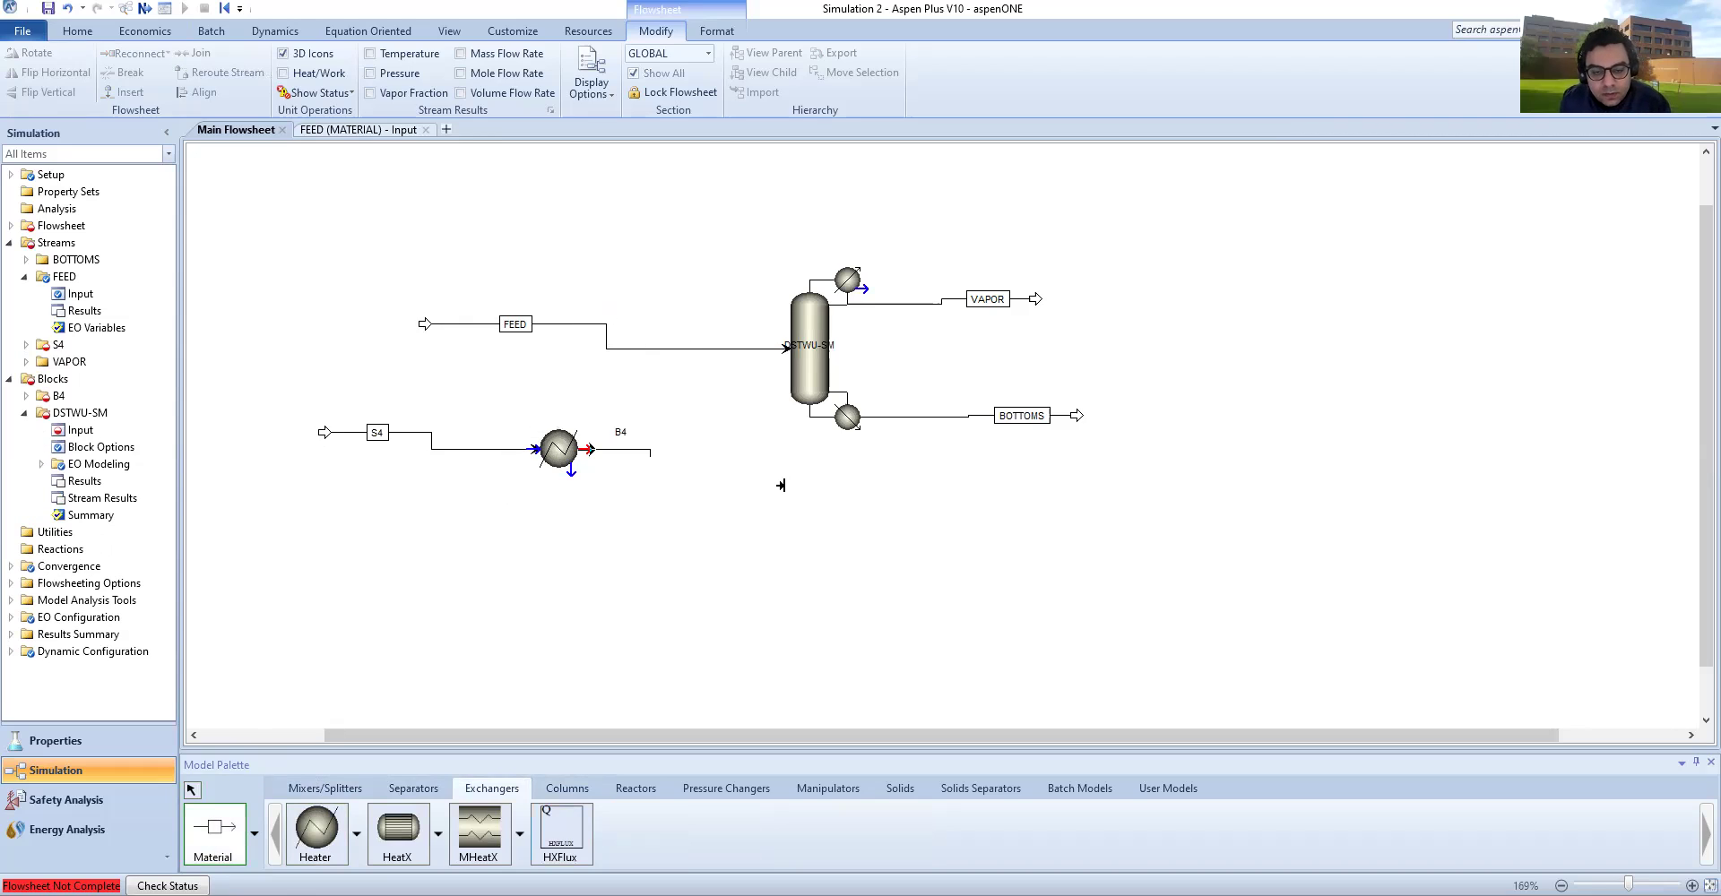
pyautogui.click(782, 480)
pyautogui.rightClick(449, 452)
# Step: Set the heater's inlet stream S4 to 25 C, 1 atm and a total flow rate of 200 kmol/hr
pyautogui.click(450, 448)
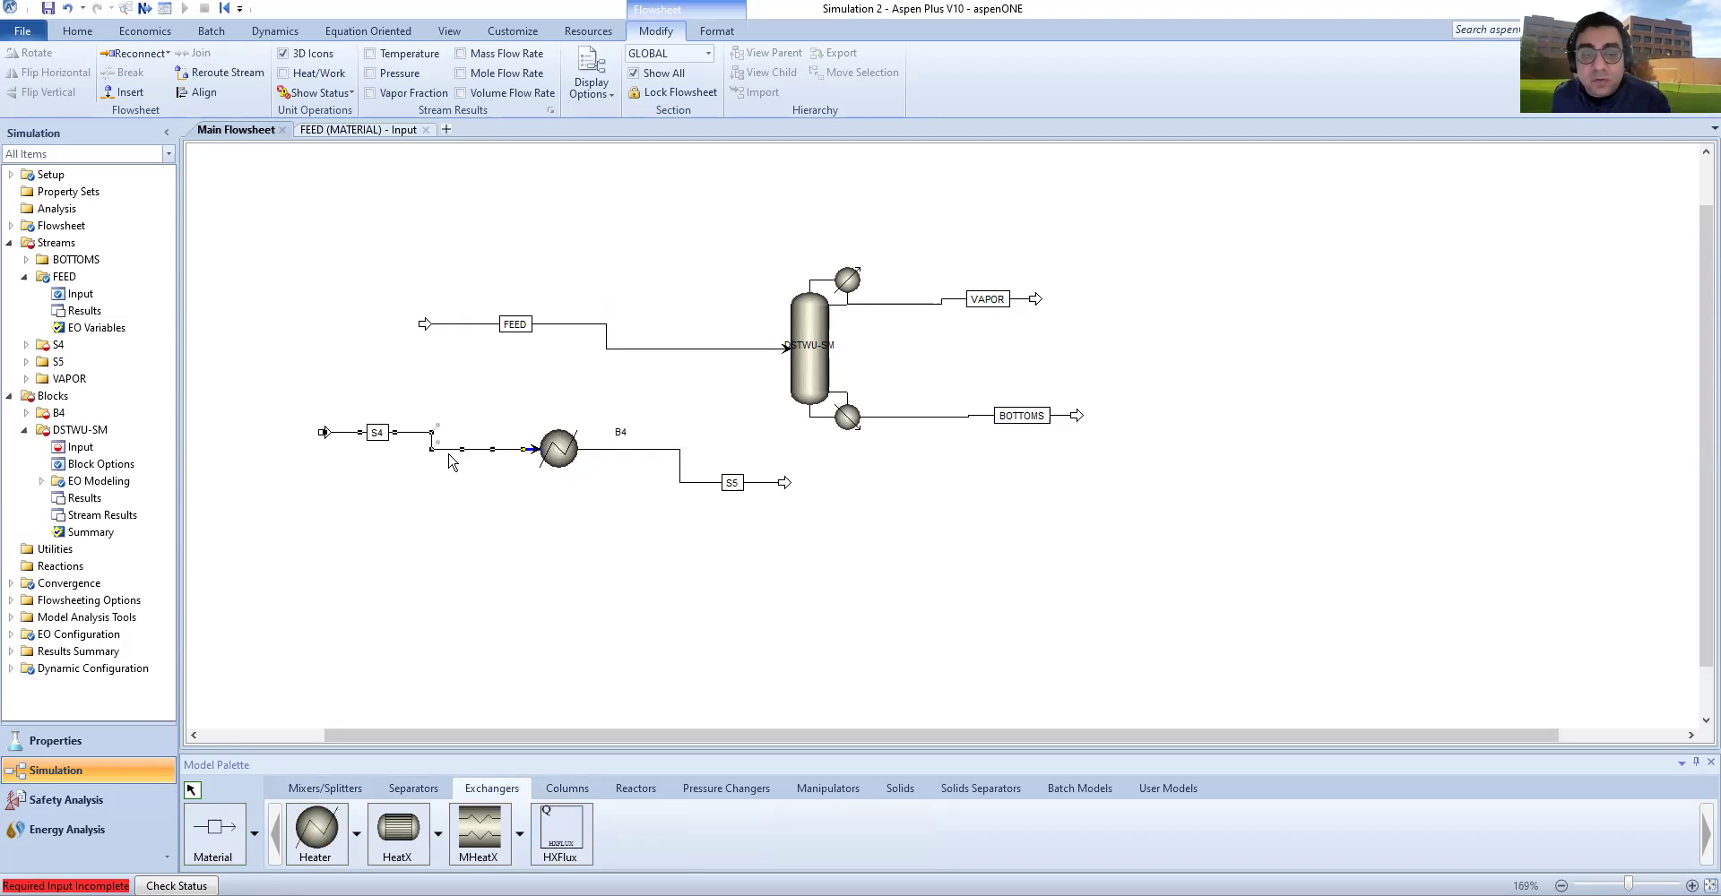
pyautogui.doubleClick(451, 449)
pyautogui.click(382, 260)
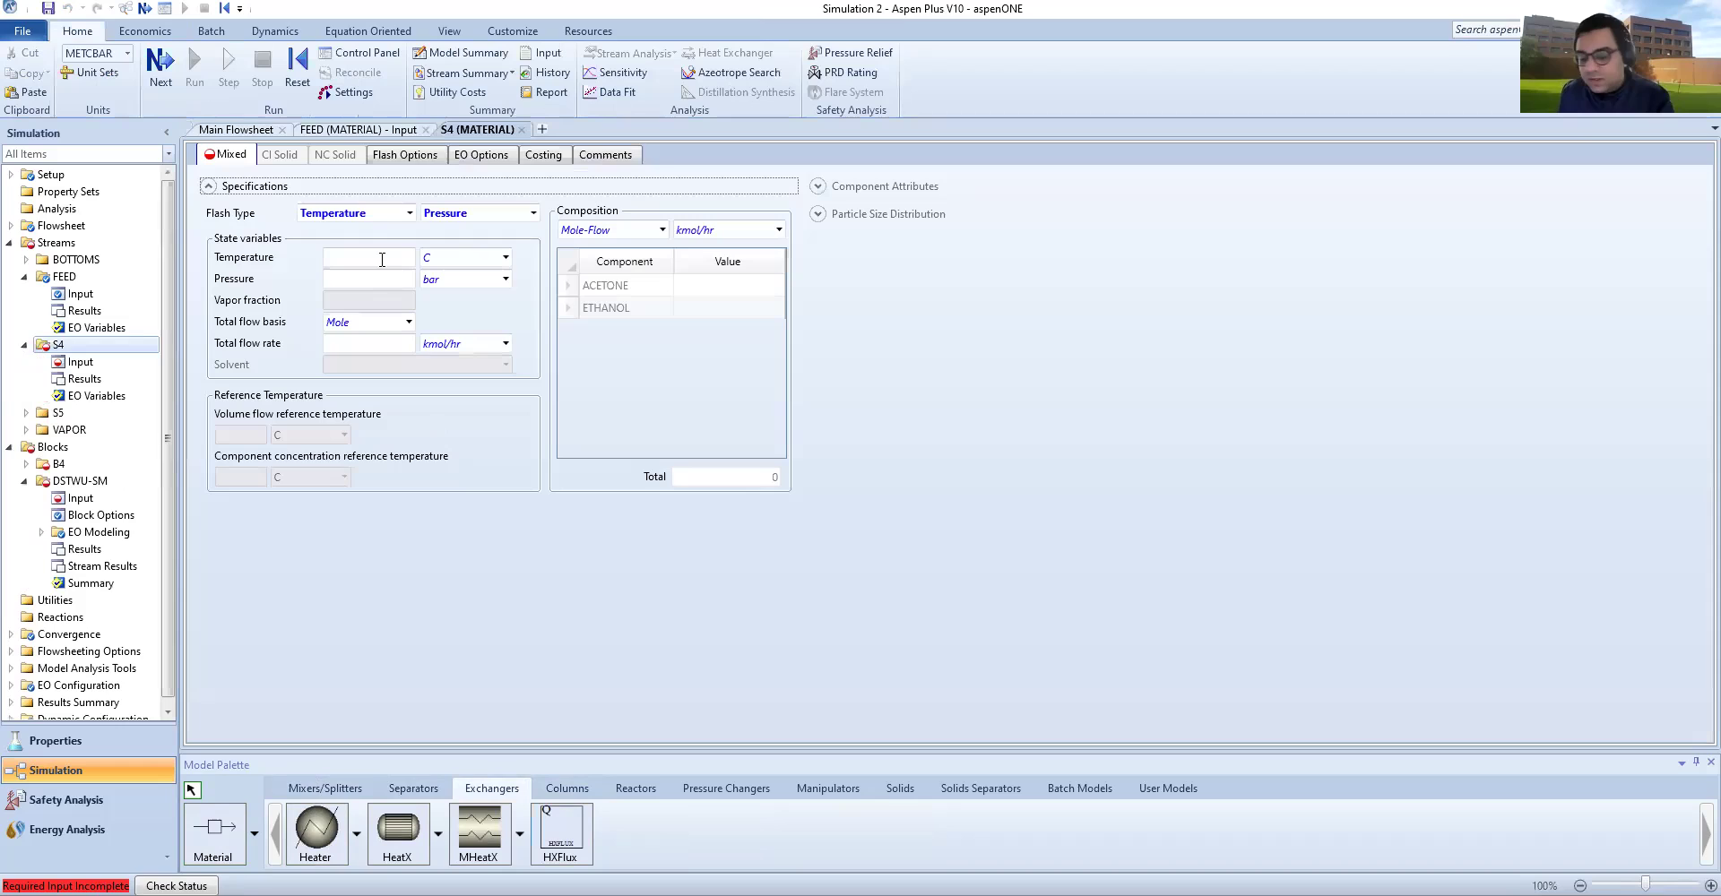
pyautogui.write('25')
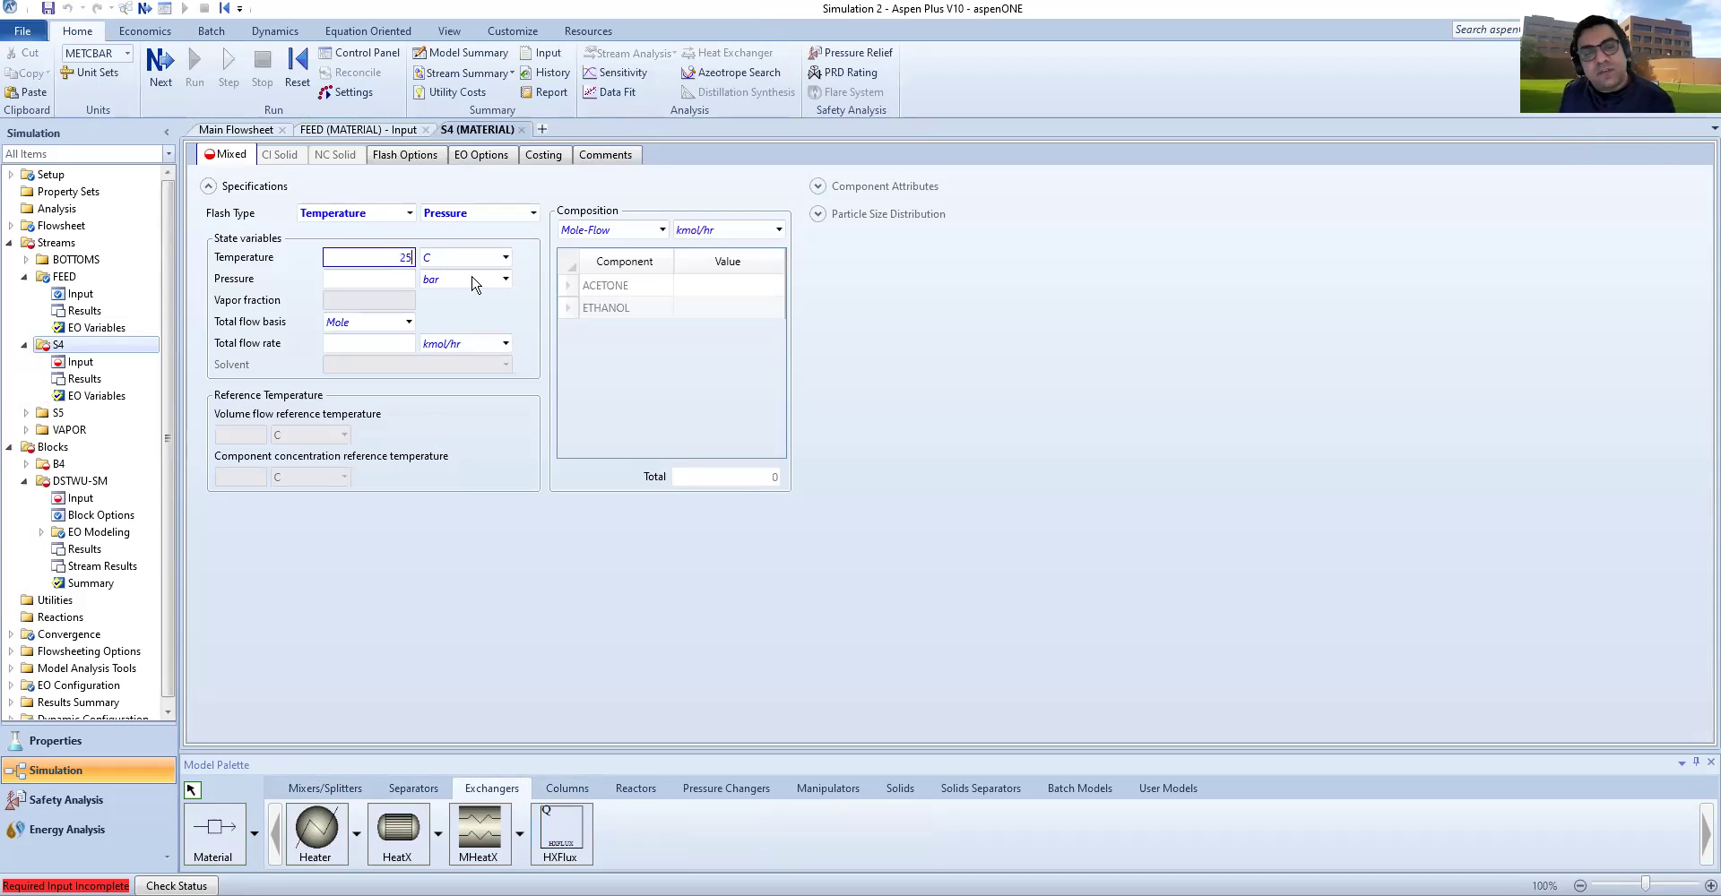
pyautogui.click(507, 280)
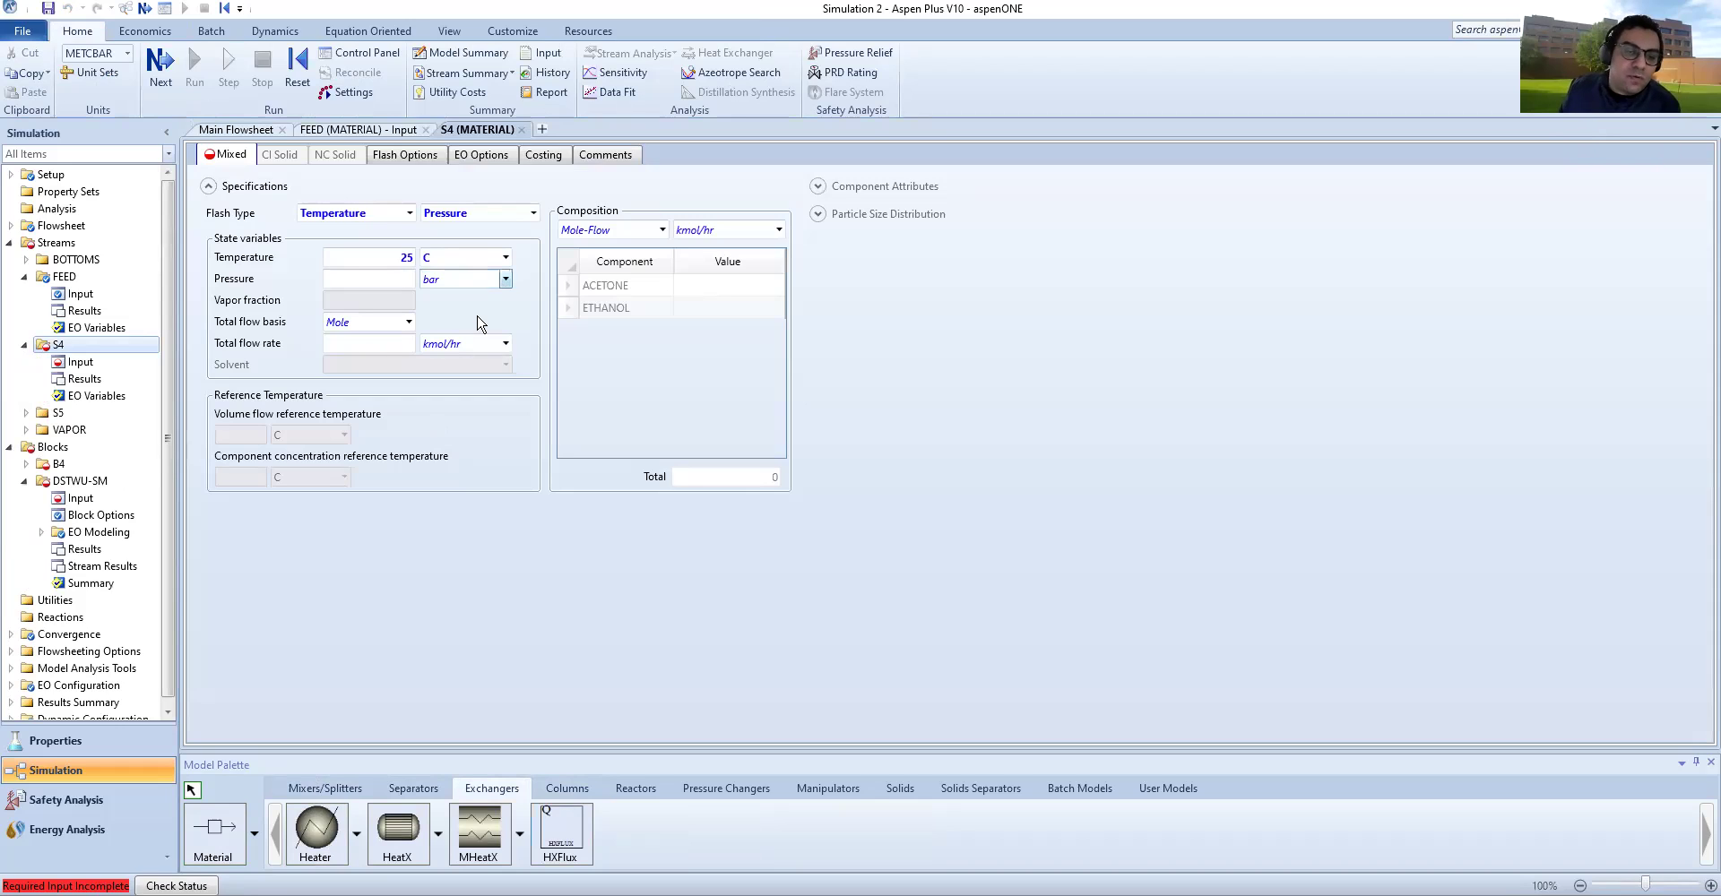
pyautogui.click(468, 281)
pyautogui.press('Return')
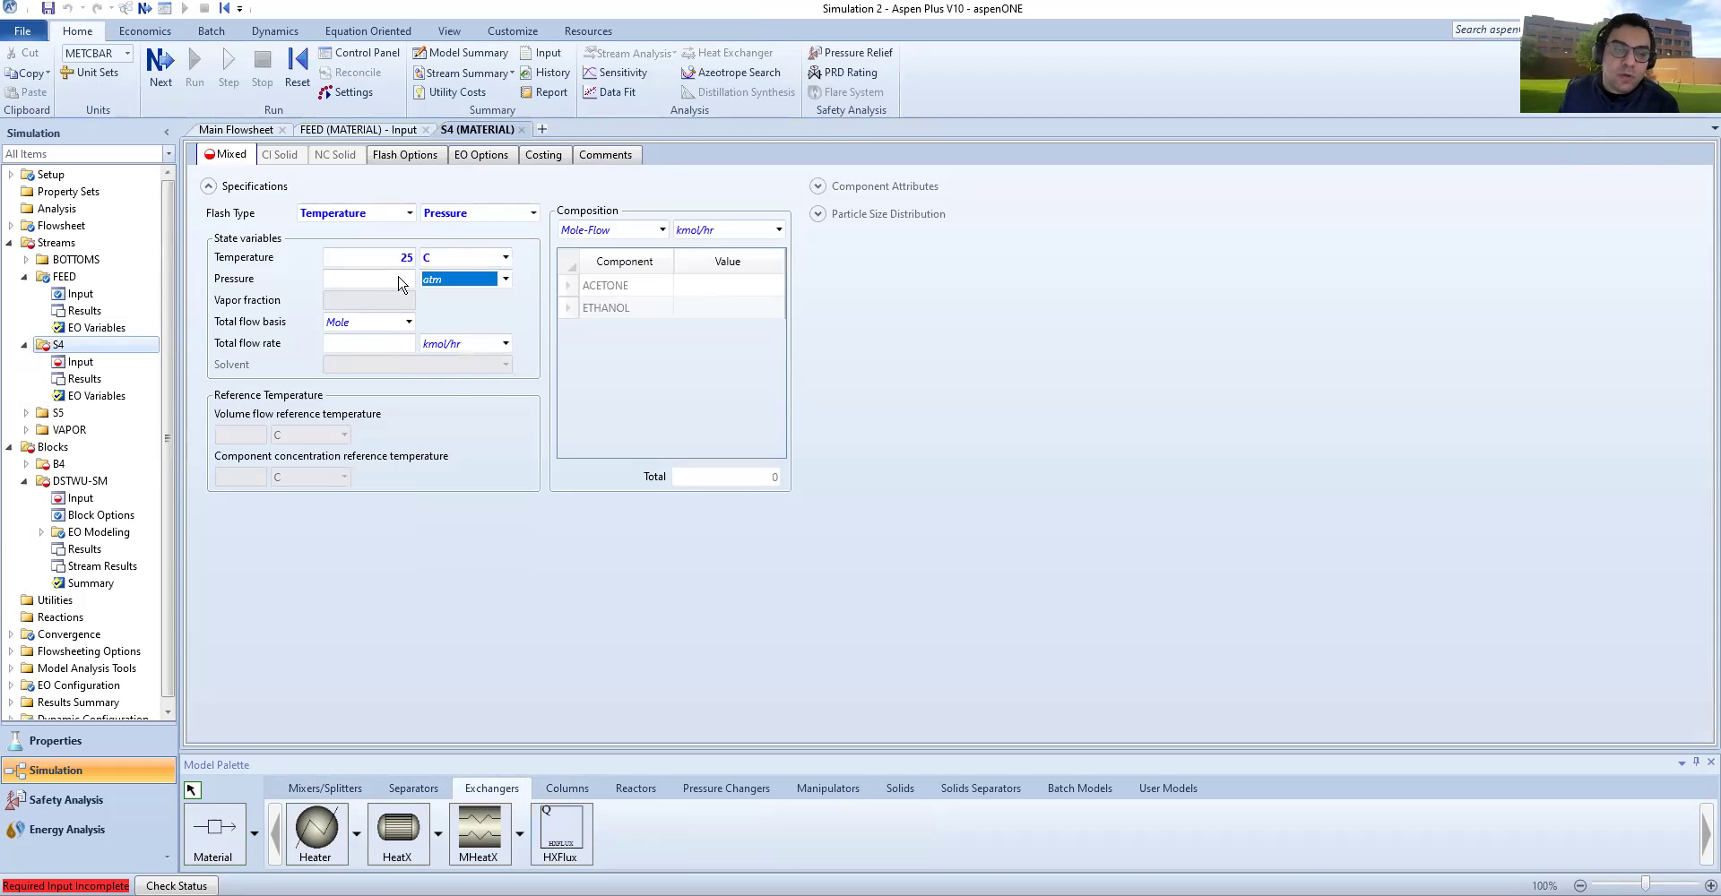
pyautogui.click(400, 277)
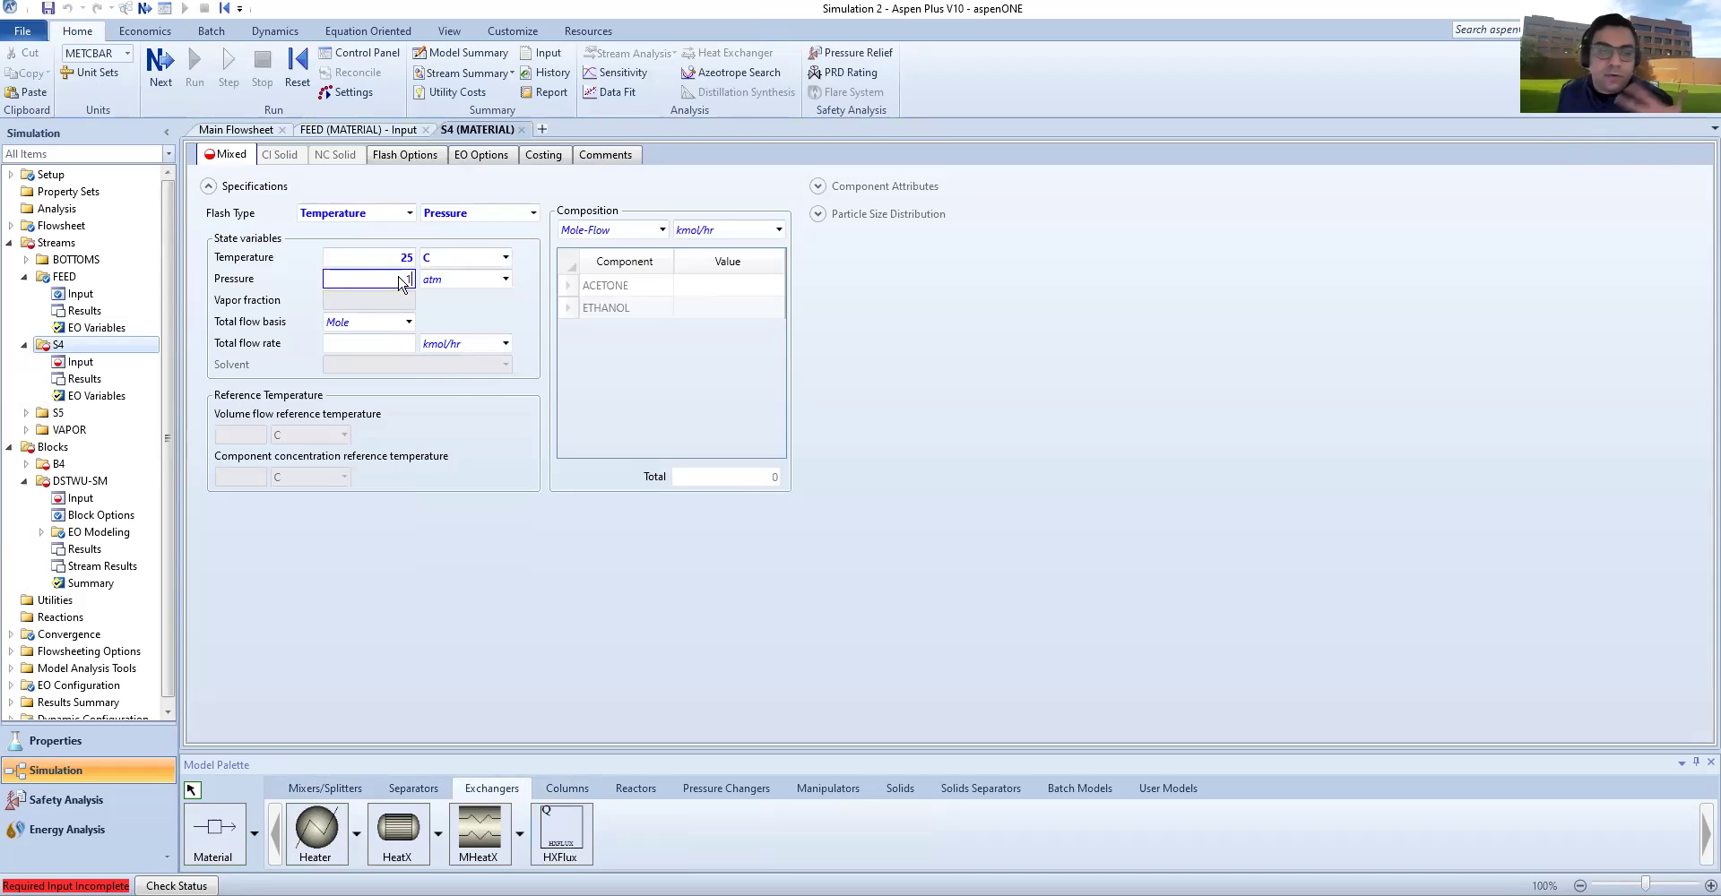
pyautogui.write('1')
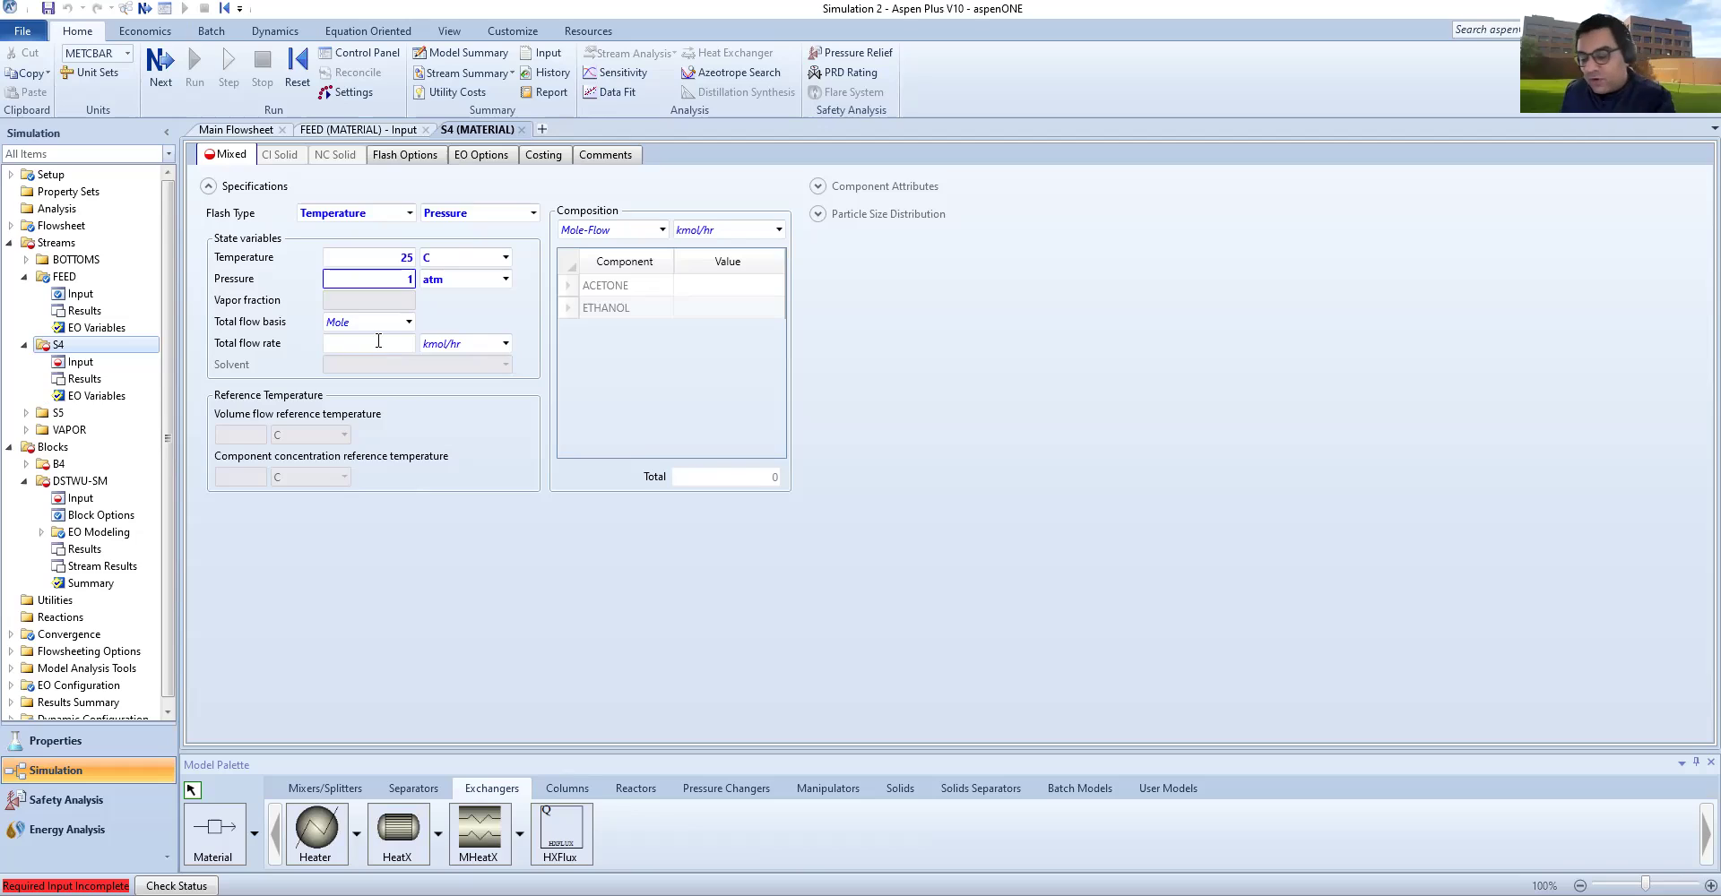
pyautogui.click(379, 341)
pyautogui.write('200')
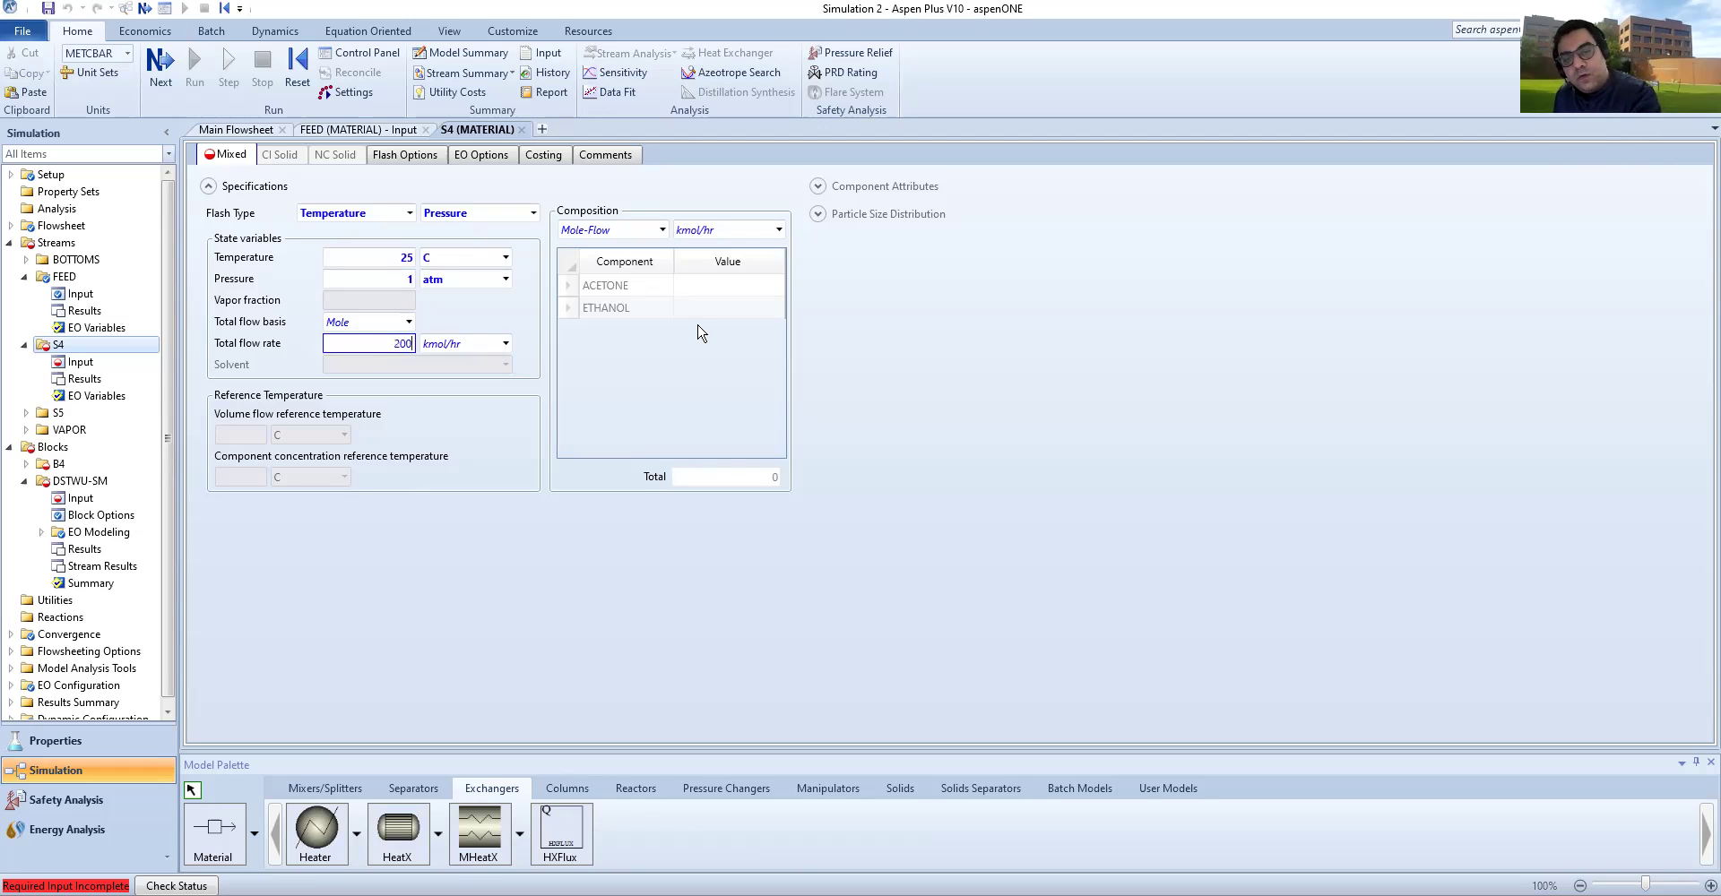
# Step: Enter stream S4's composition on the Mole-Flow basis, with 0.4 for acetone and 0.6 for ethanol
pyautogui.click(708, 291)
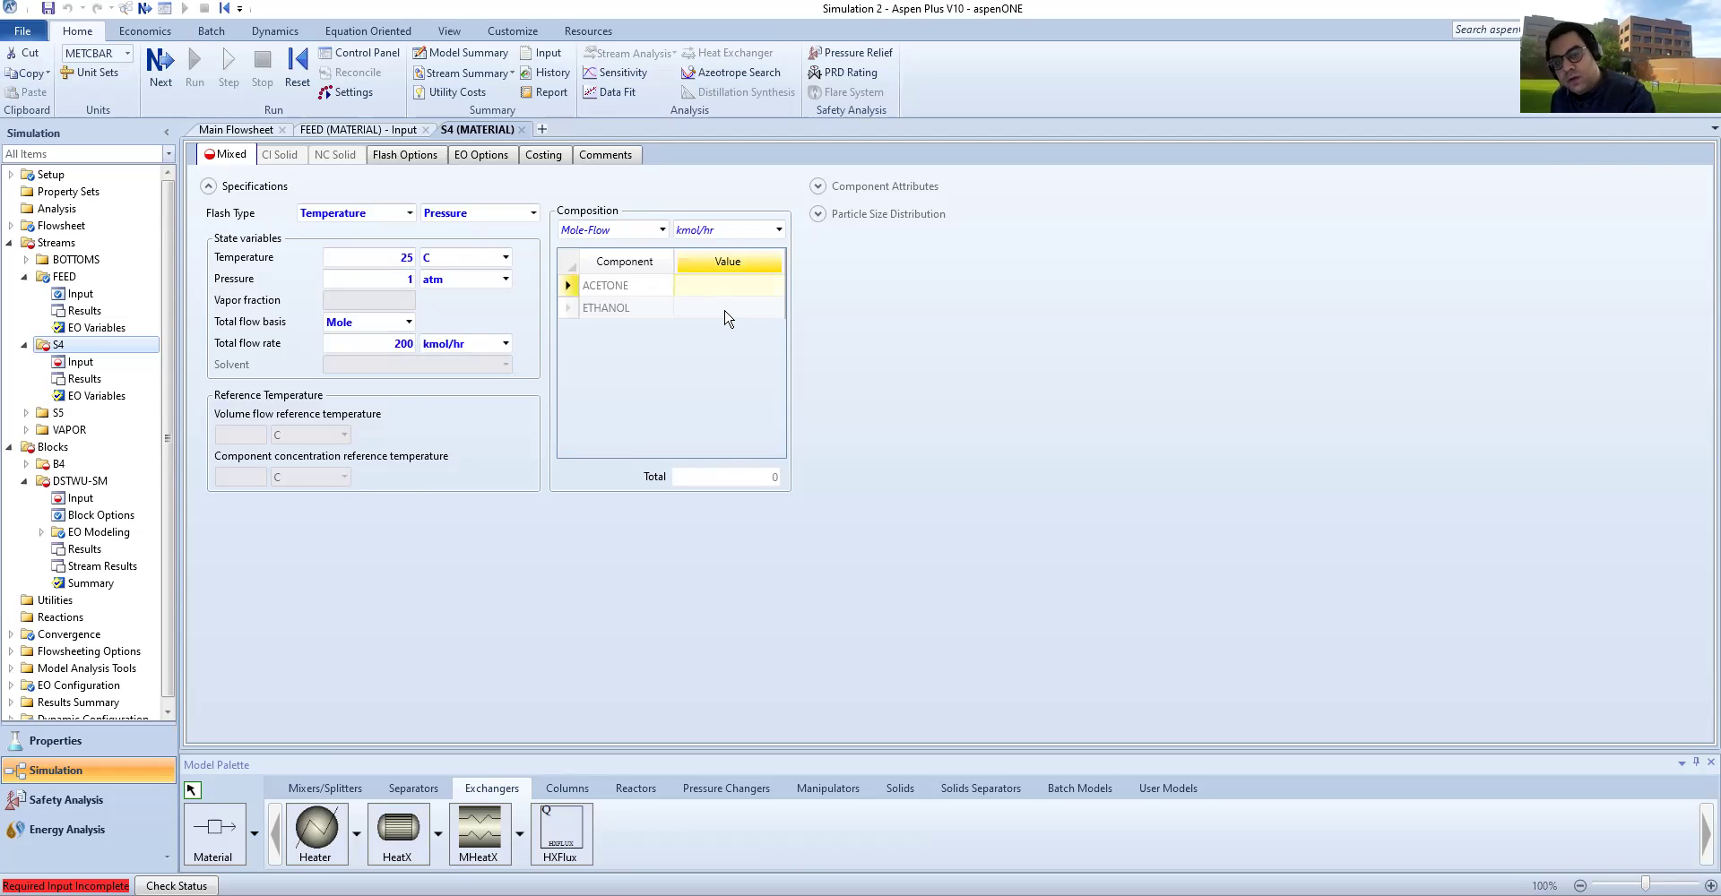
pyautogui.write('0.4')
pyautogui.press('Return')
pyautogui.write('0.6')
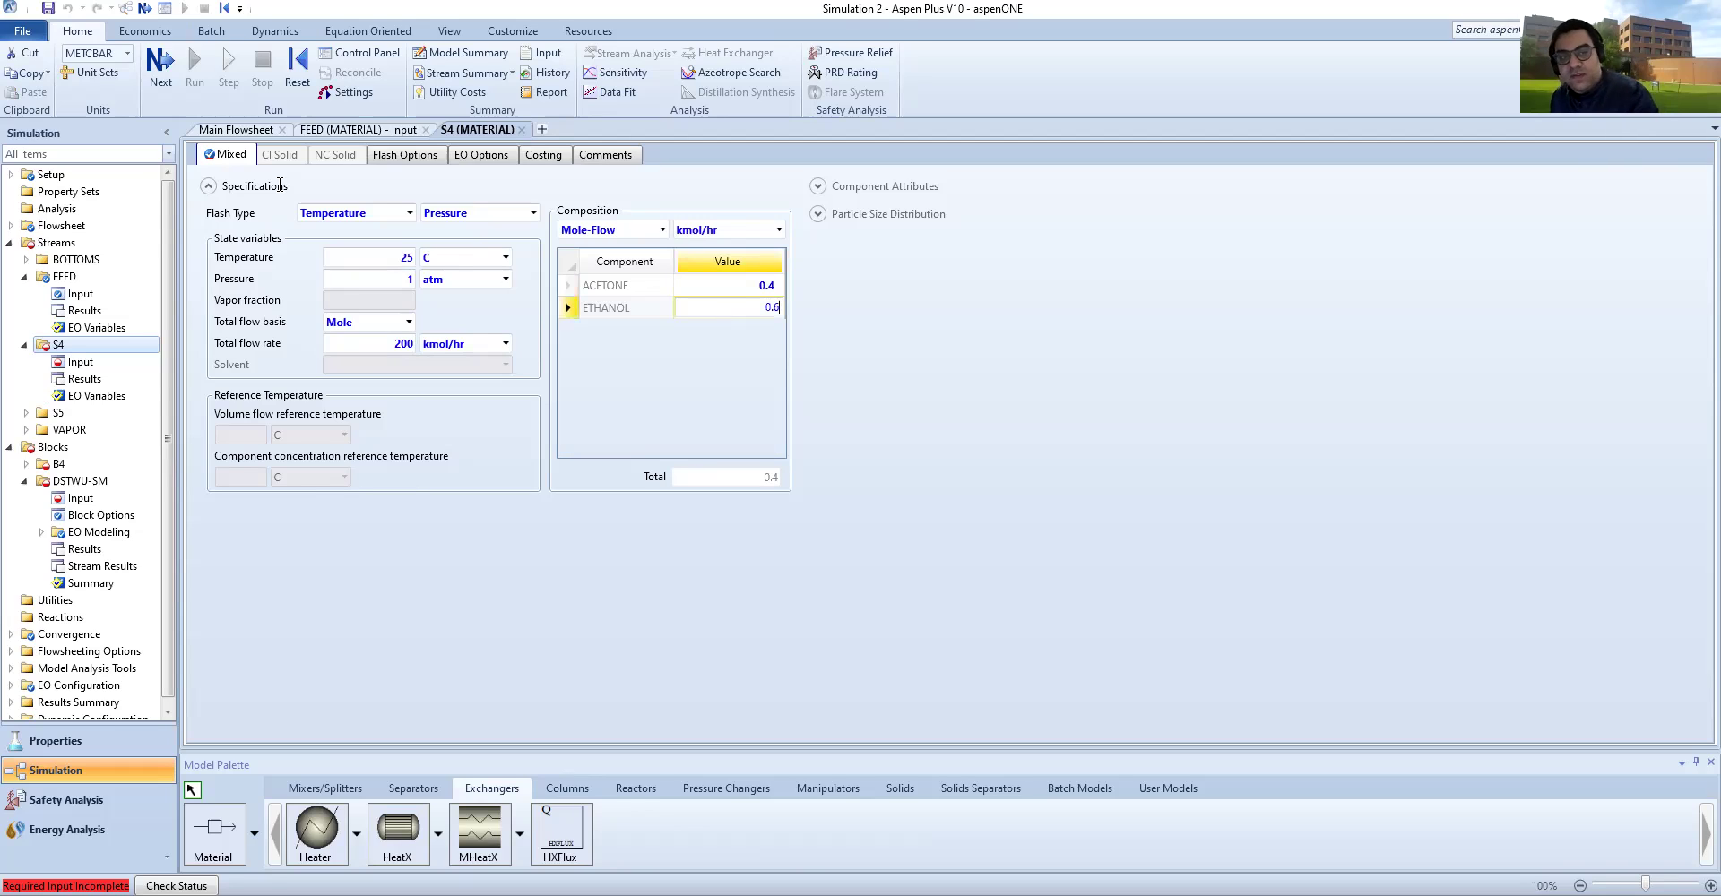
pyautogui.press('Return')
# Step: Review the flash specifications of heater B4 and return to the main flowsheet
pyautogui.click(239, 131)
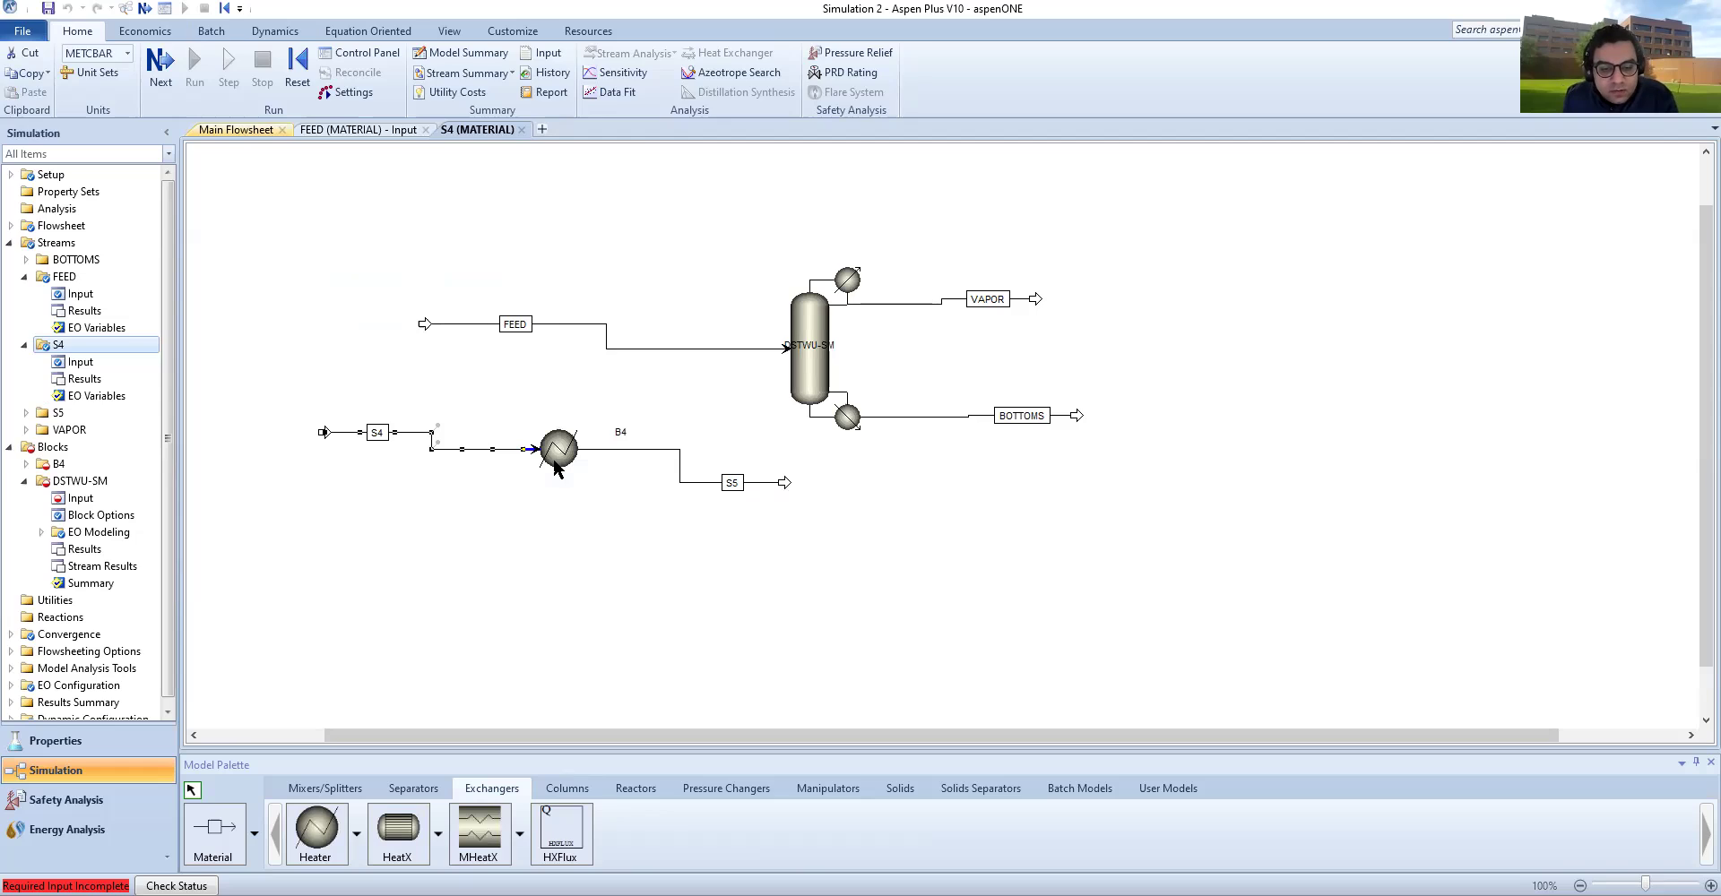
pyautogui.click(558, 447)
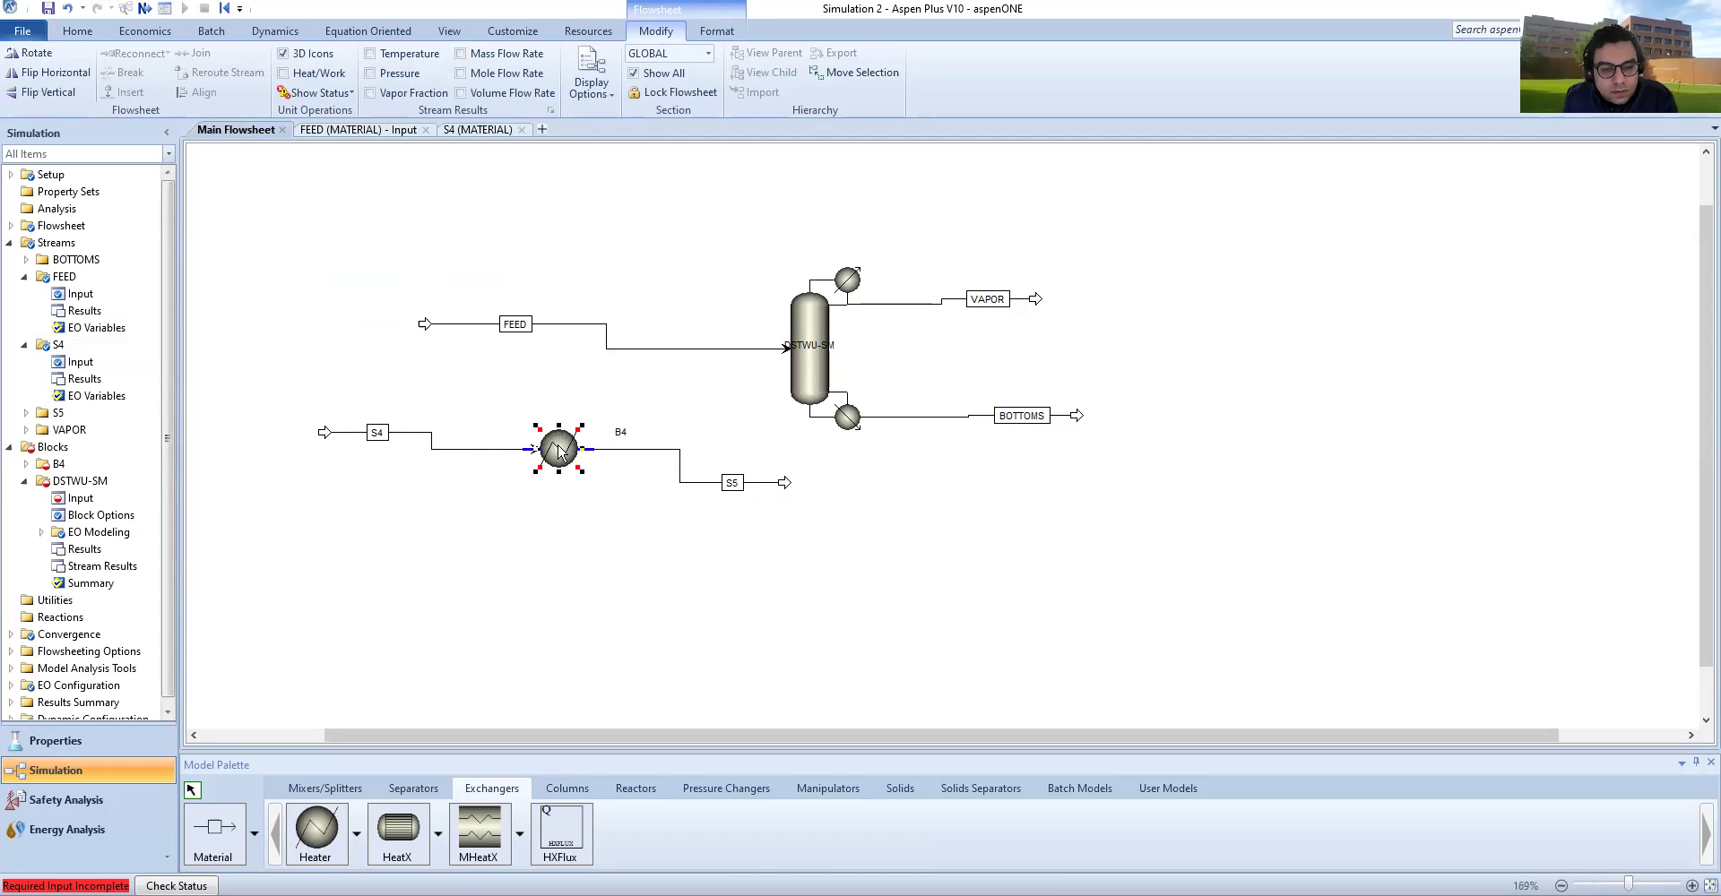
pyautogui.doubleClick(558, 448)
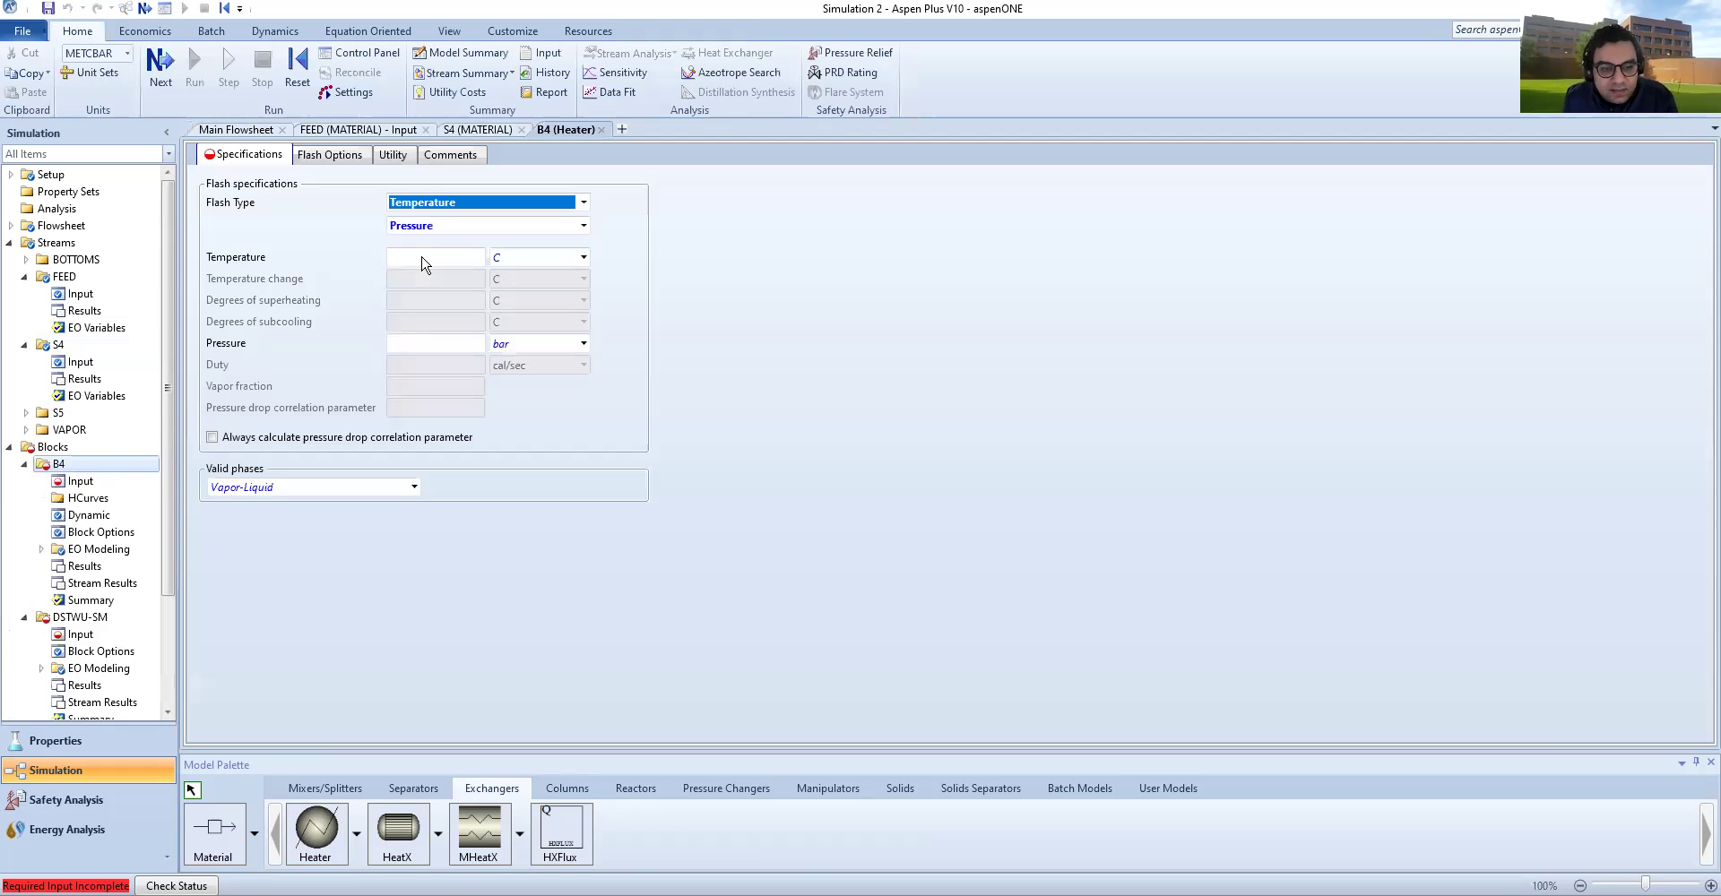
pyautogui.click(423, 259)
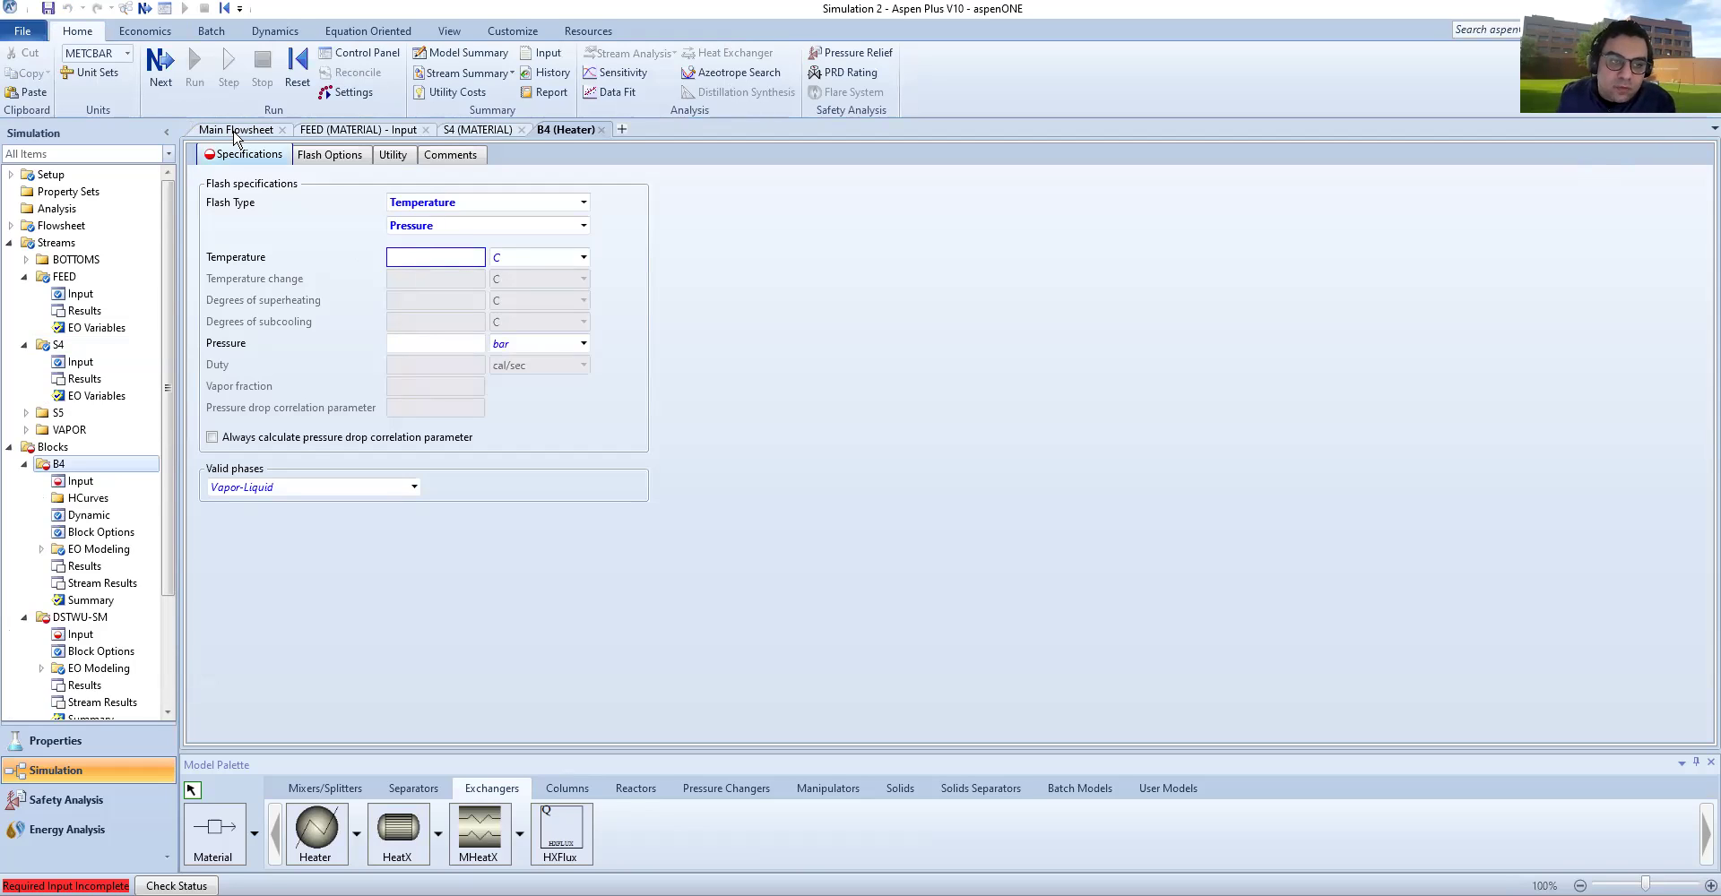
pyautogui.hotkey('ctrl', 'Tab')
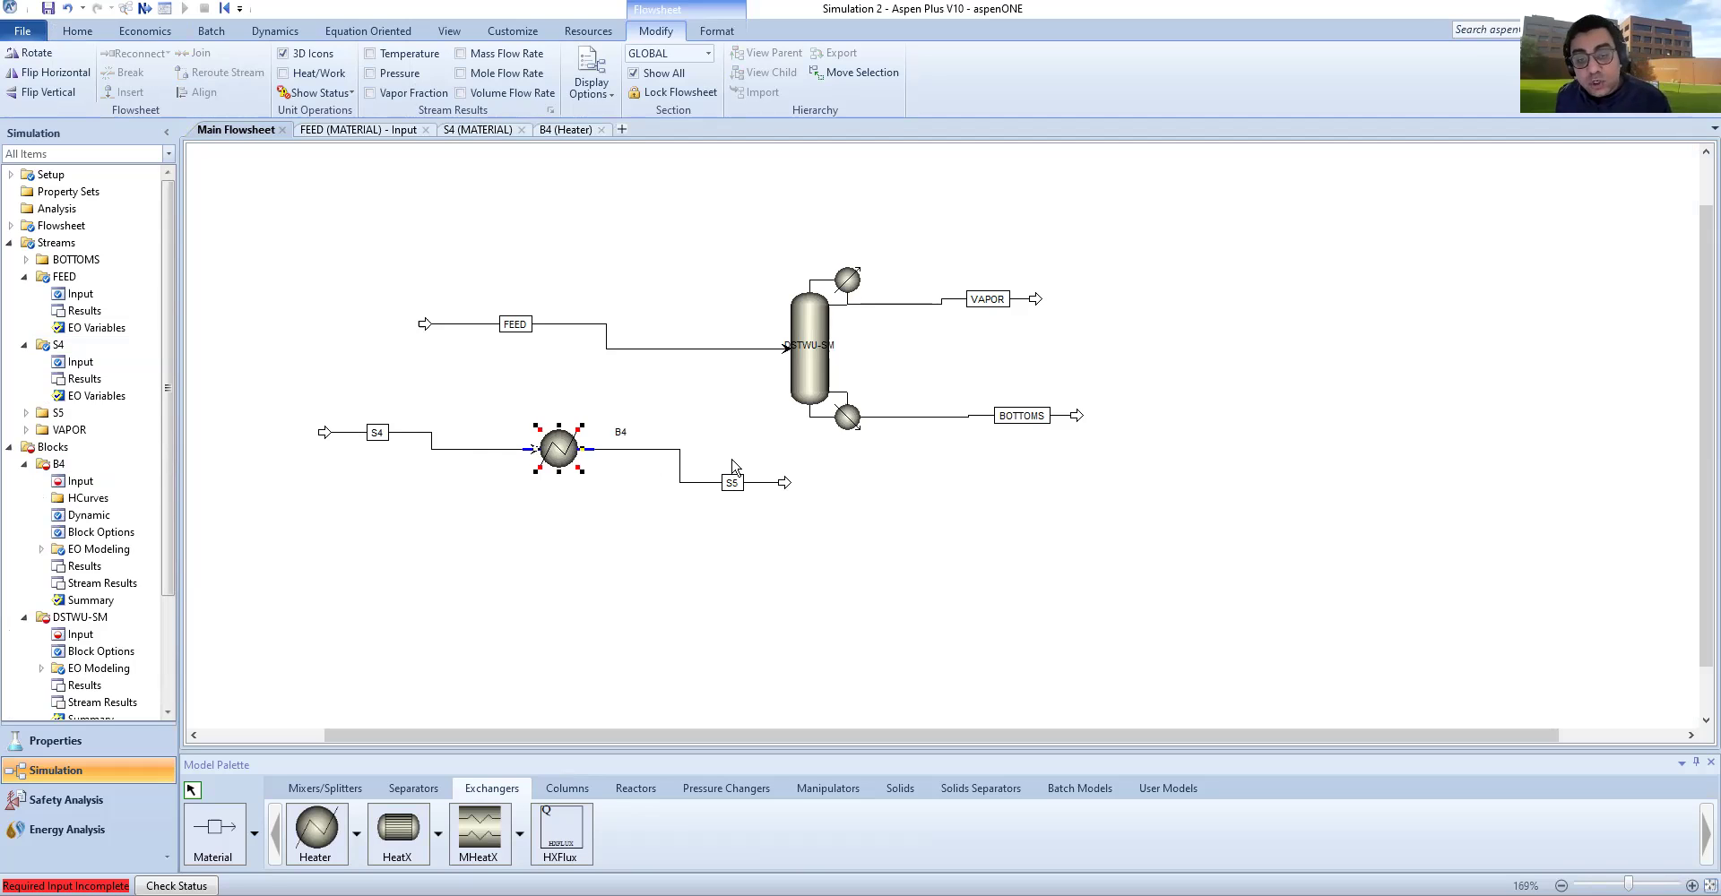
# Step: Move heater B4 together with streams S4 and S5 lower on the flowsheet, clear of the column
pyautogui.click(891, 535)
pyautogui.moveTo(891, 535); pyautogui.dragTo(274, 395)
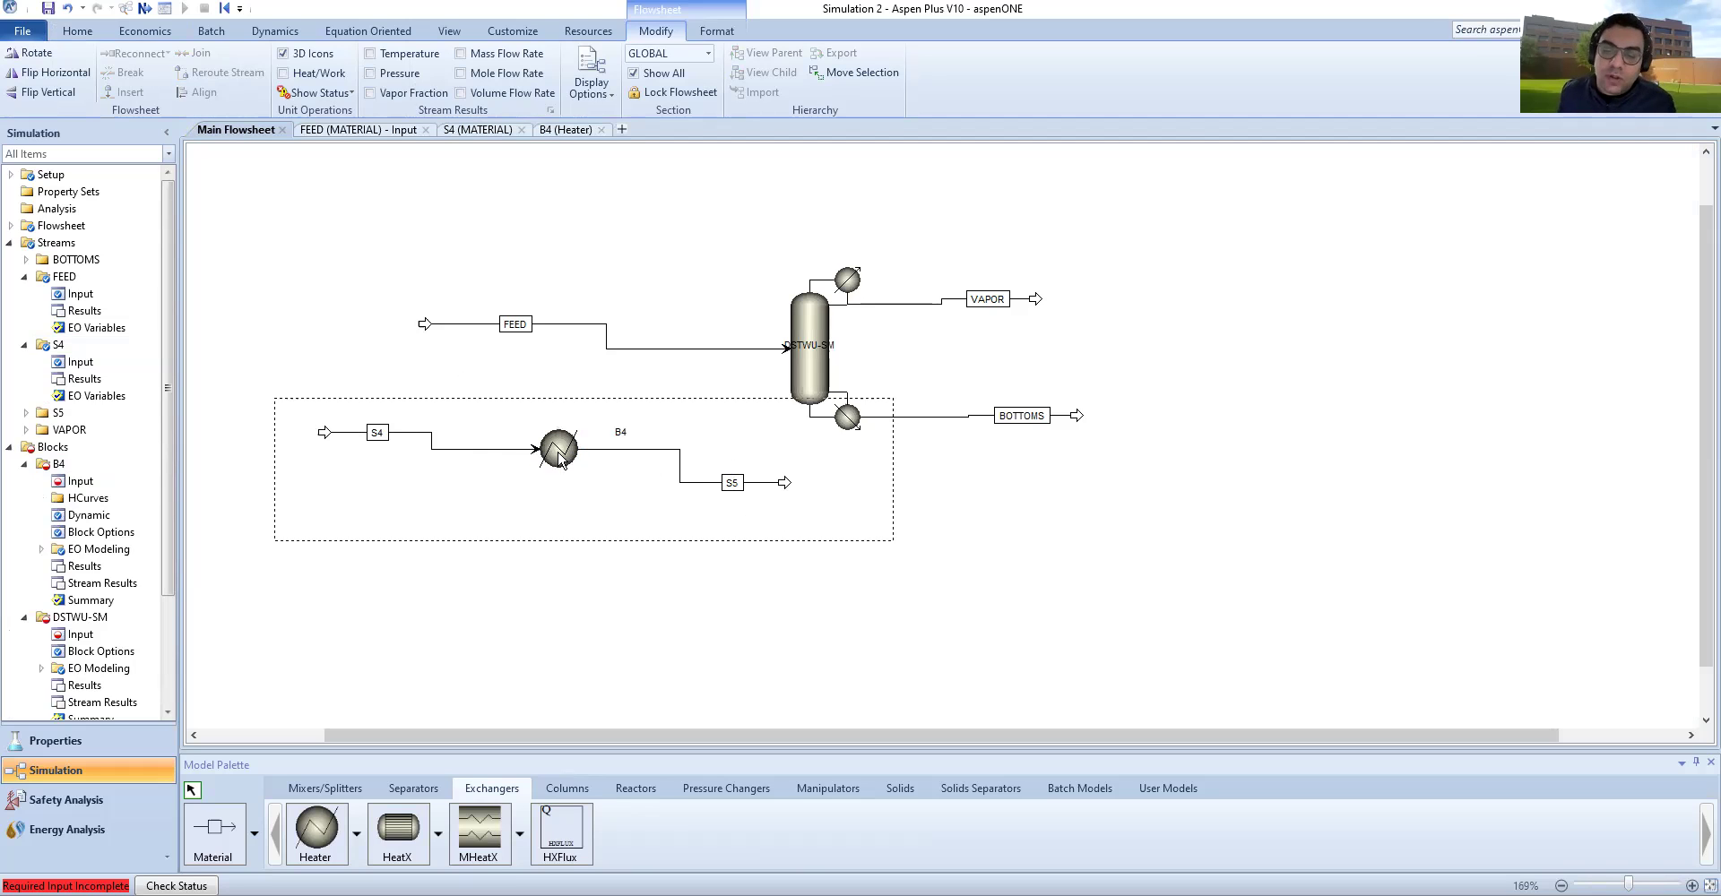
pyautogui.moveTo(568, 480); pyautogui.dragTo(619, 581)
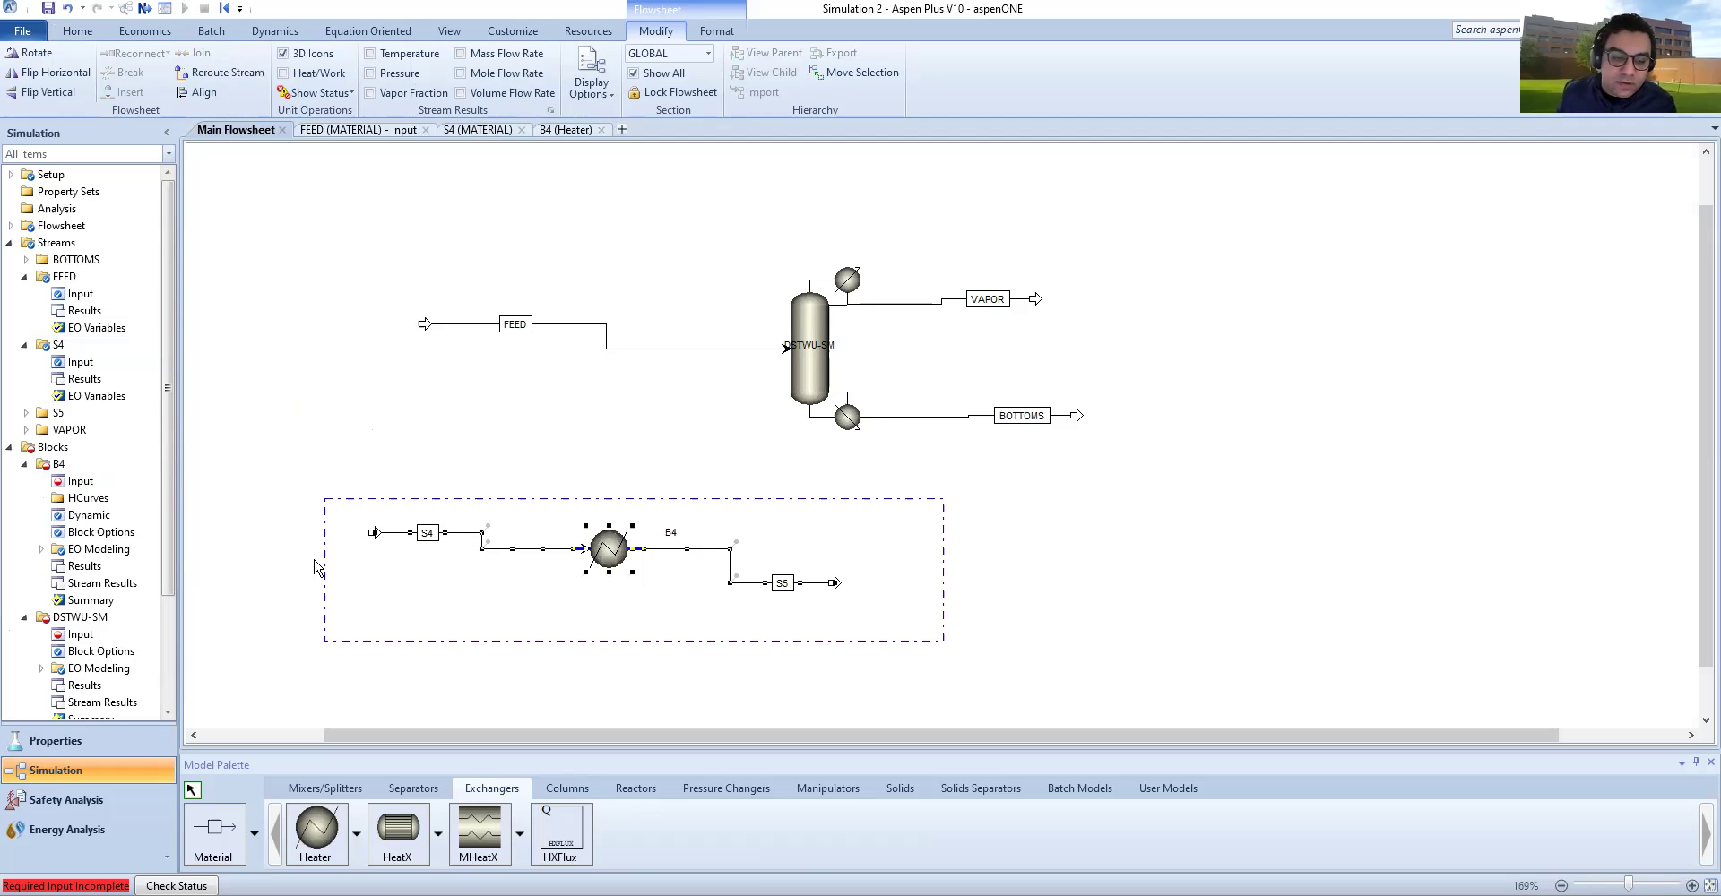
pyautogui.click(320, 527)
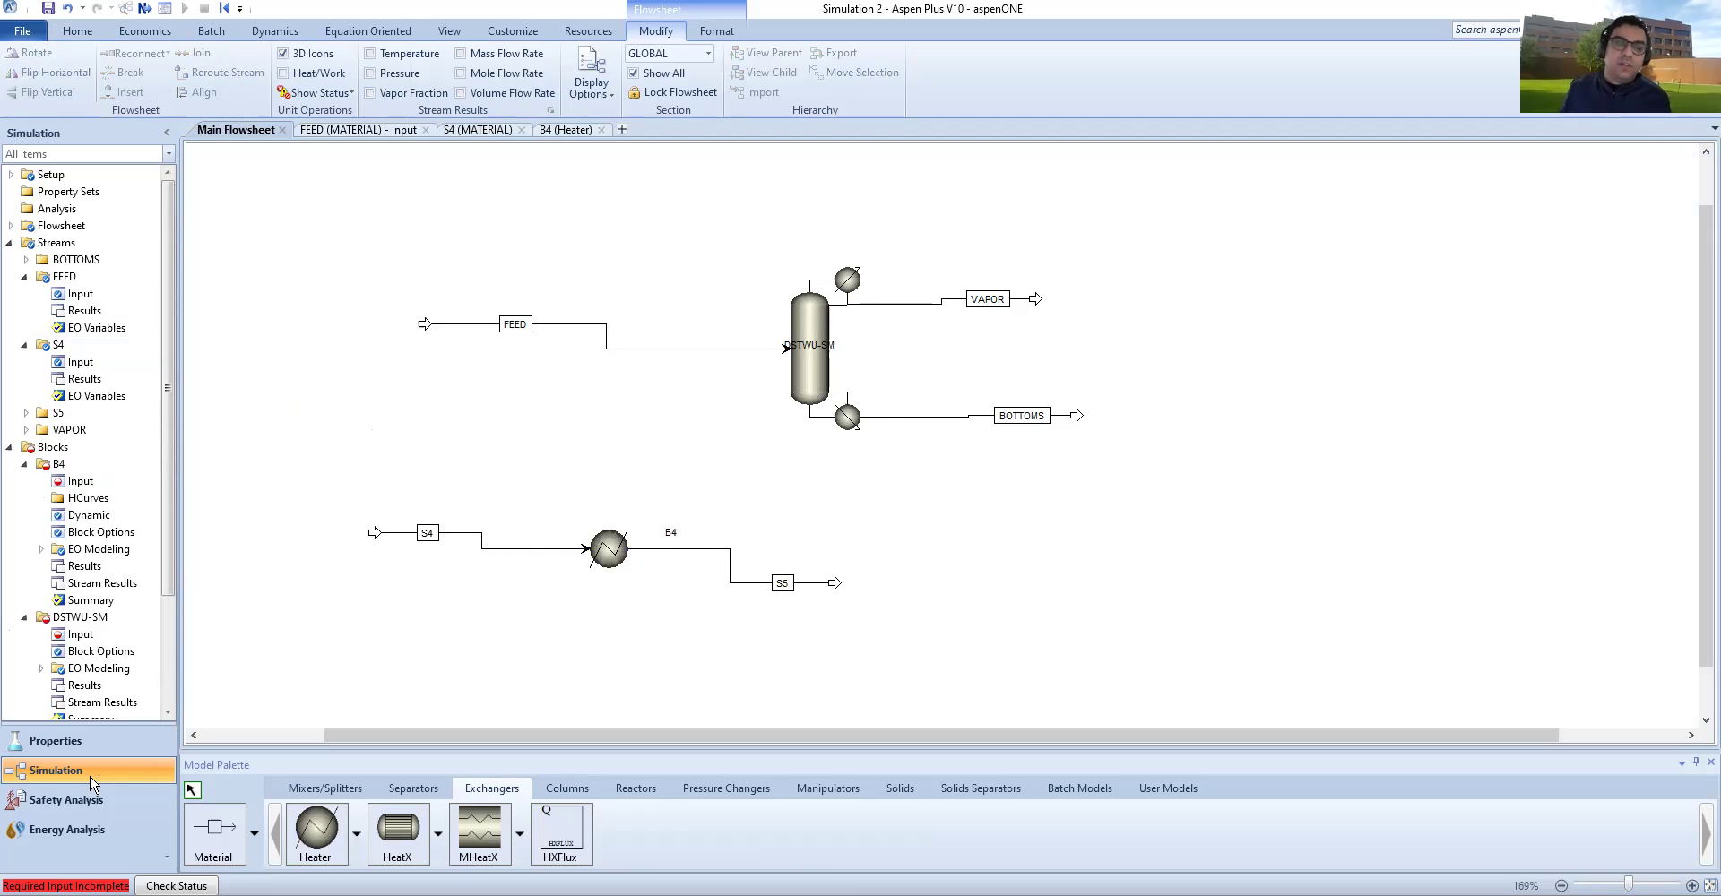
# Step: Switch to the Properties environment and create a binary analysis for acetone and ethanol
pyautogui.click(47, 747)
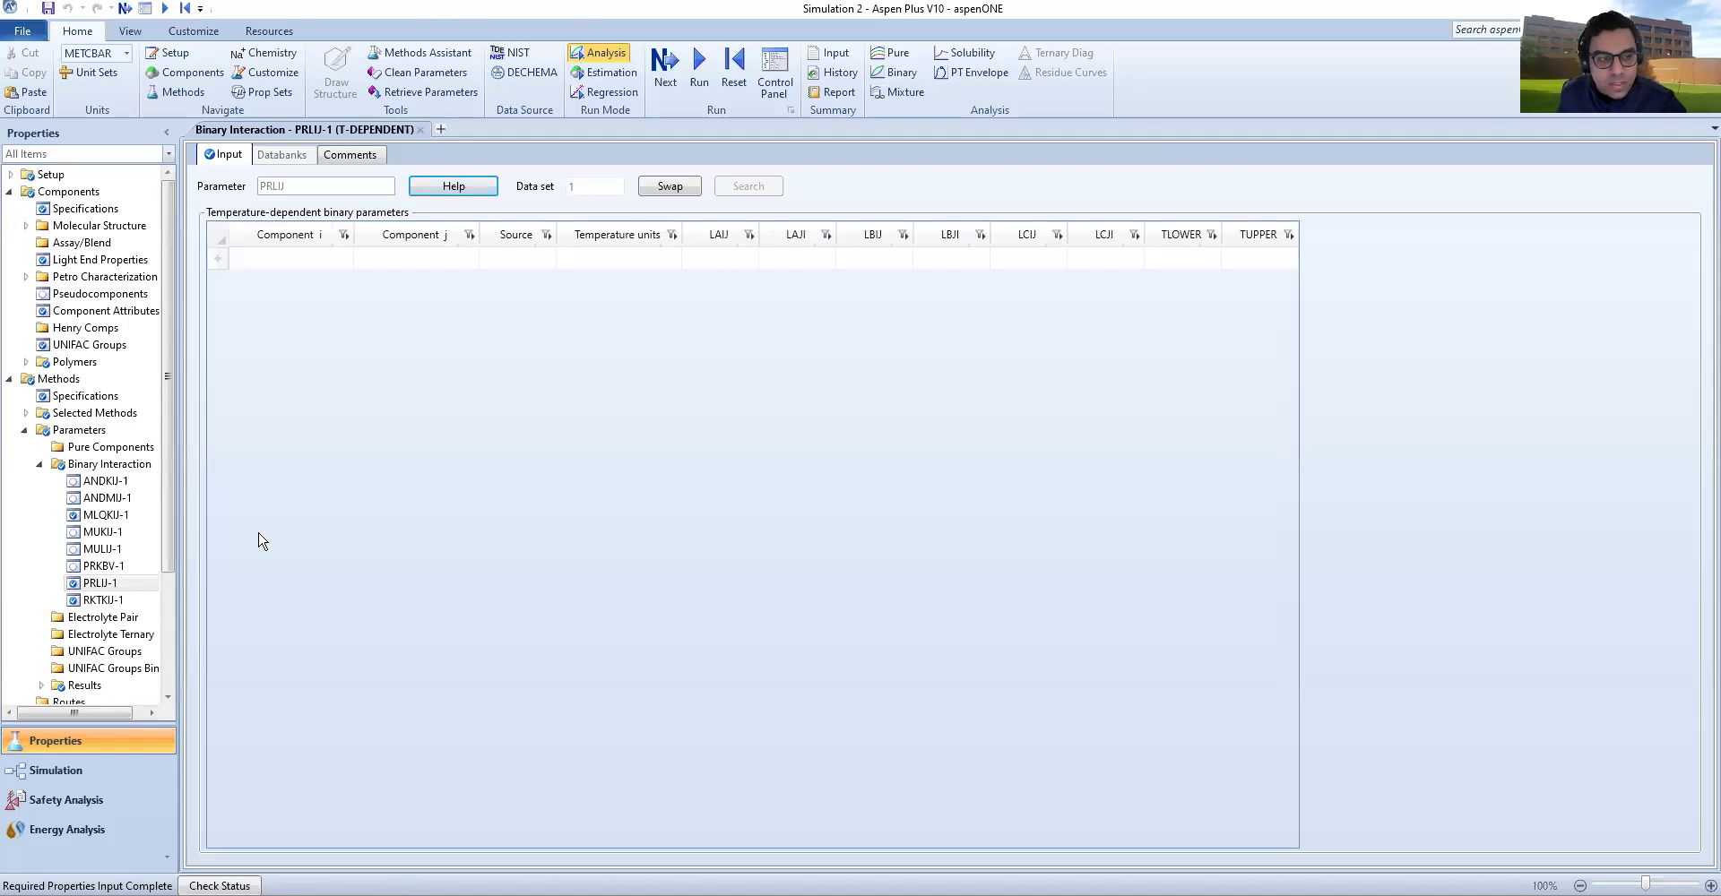
pyautogui.click(25, 432)
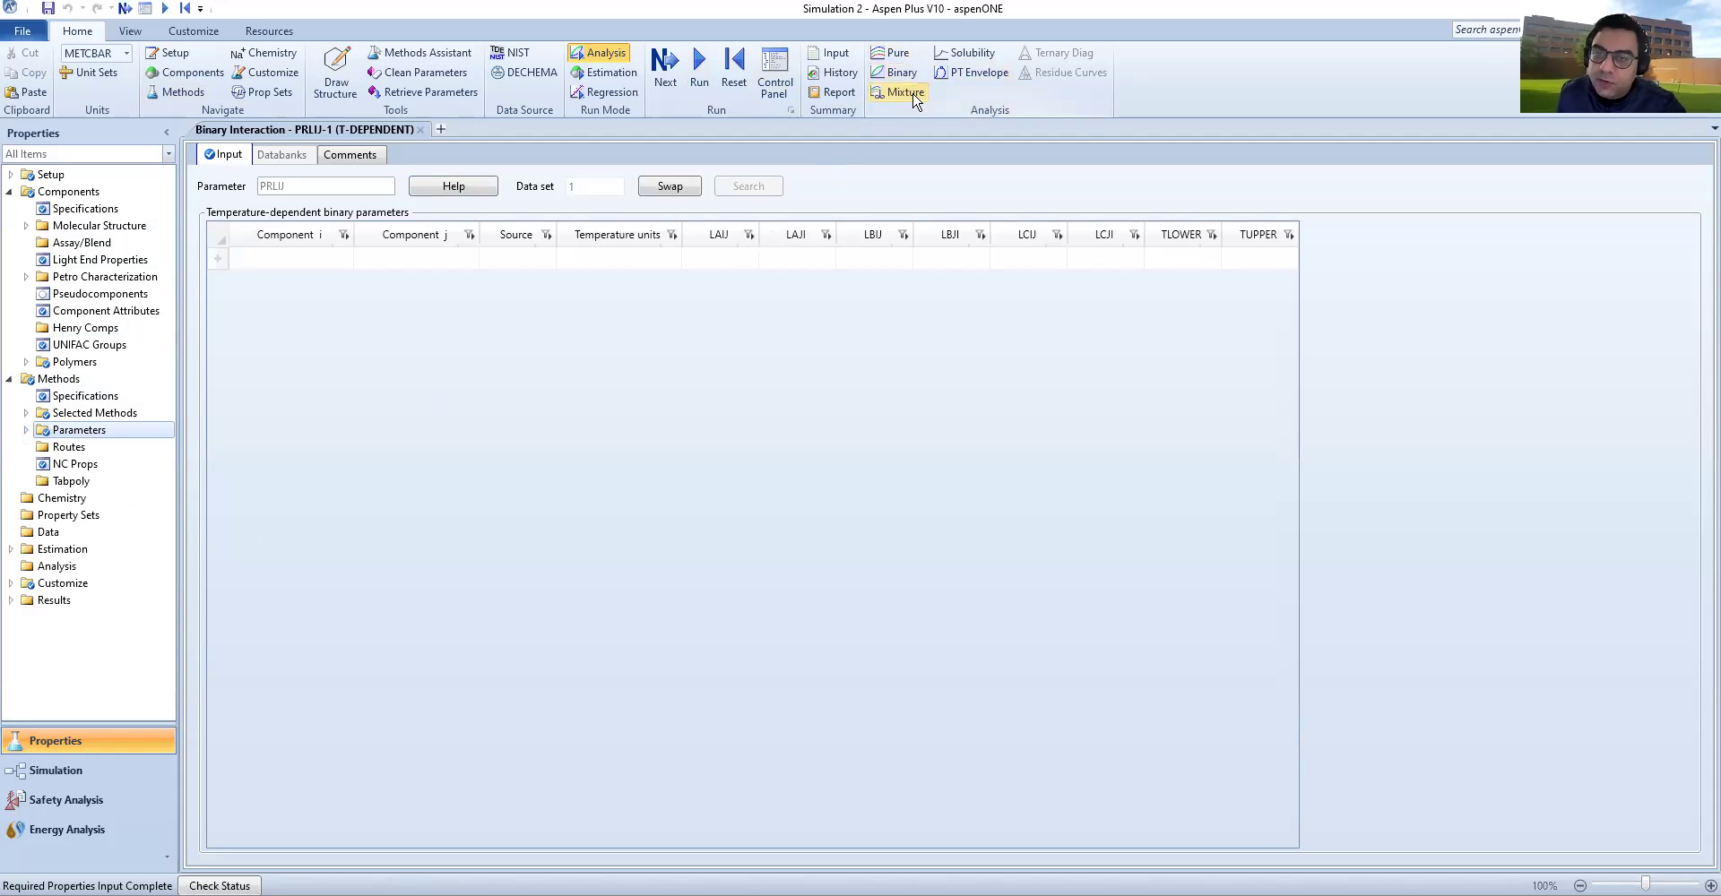
pyautogui.click(896, 71)
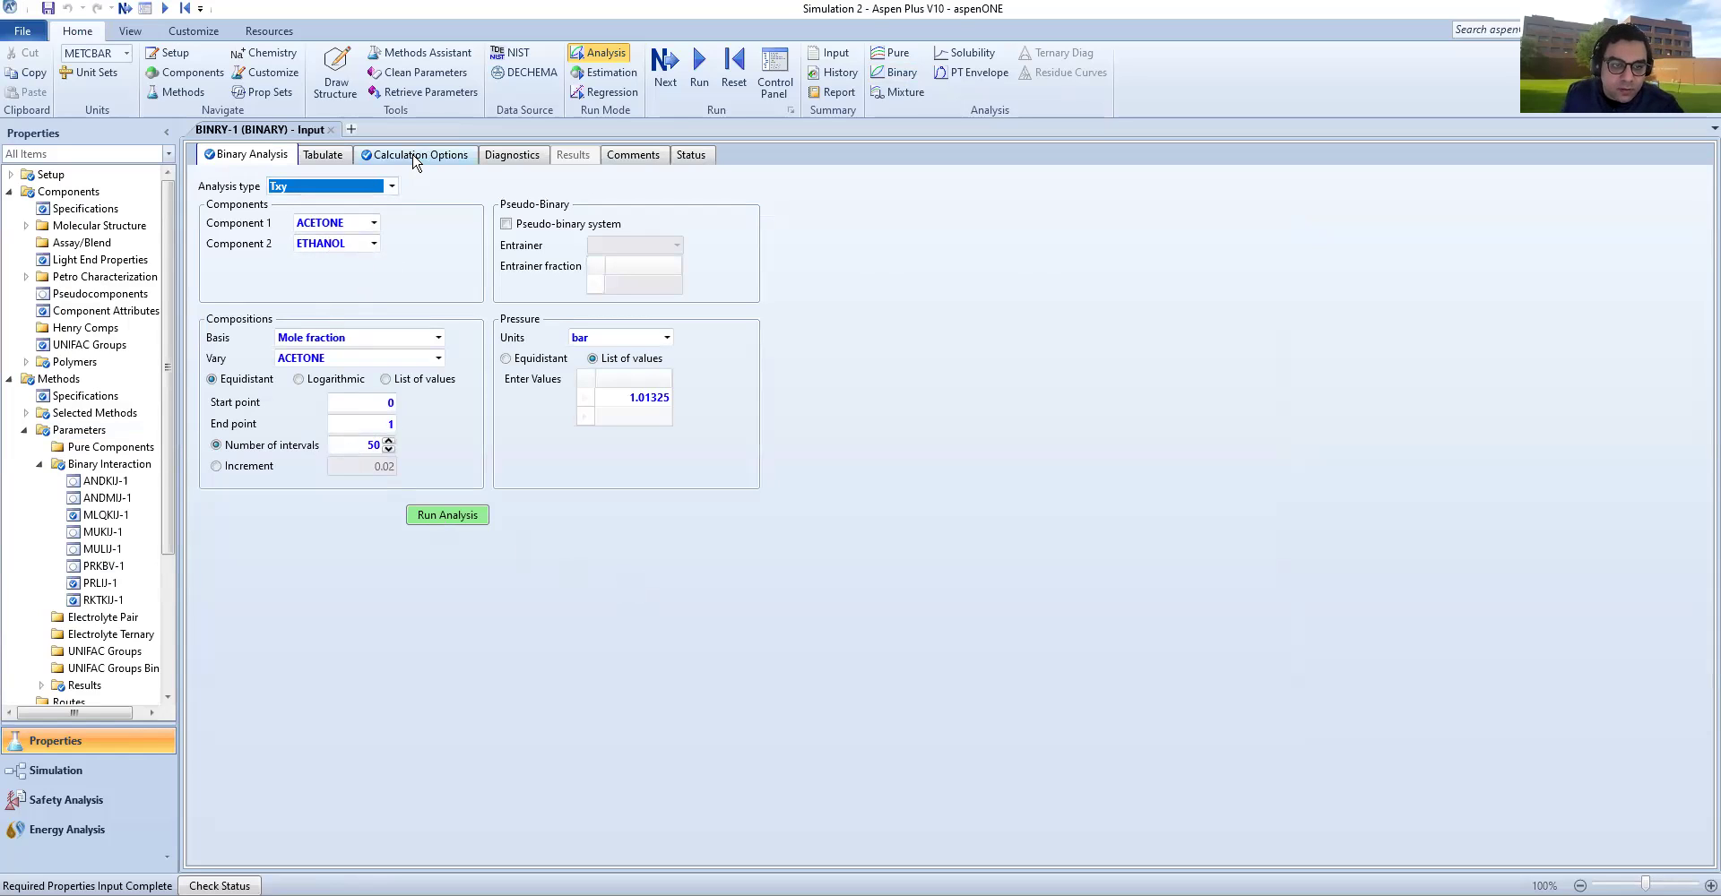
# Step: Check the binary analysis's calculation options and run the Txy analysis for acetone and ethanol
pyautogui.click(266, 157)
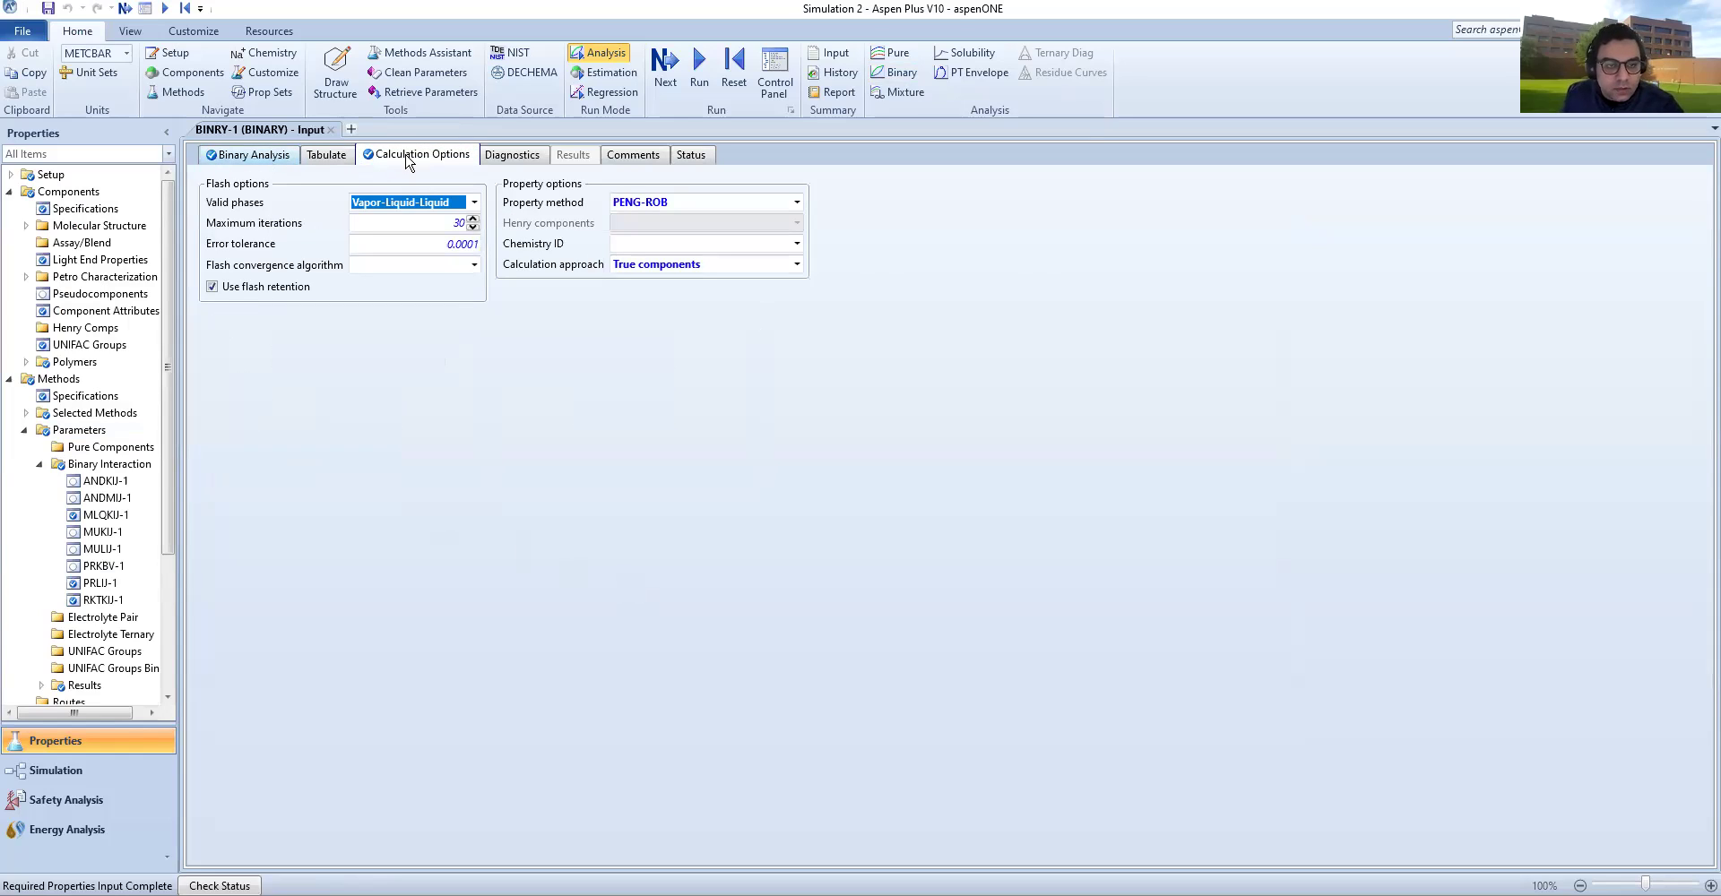
pyautogui.click(408, 154)
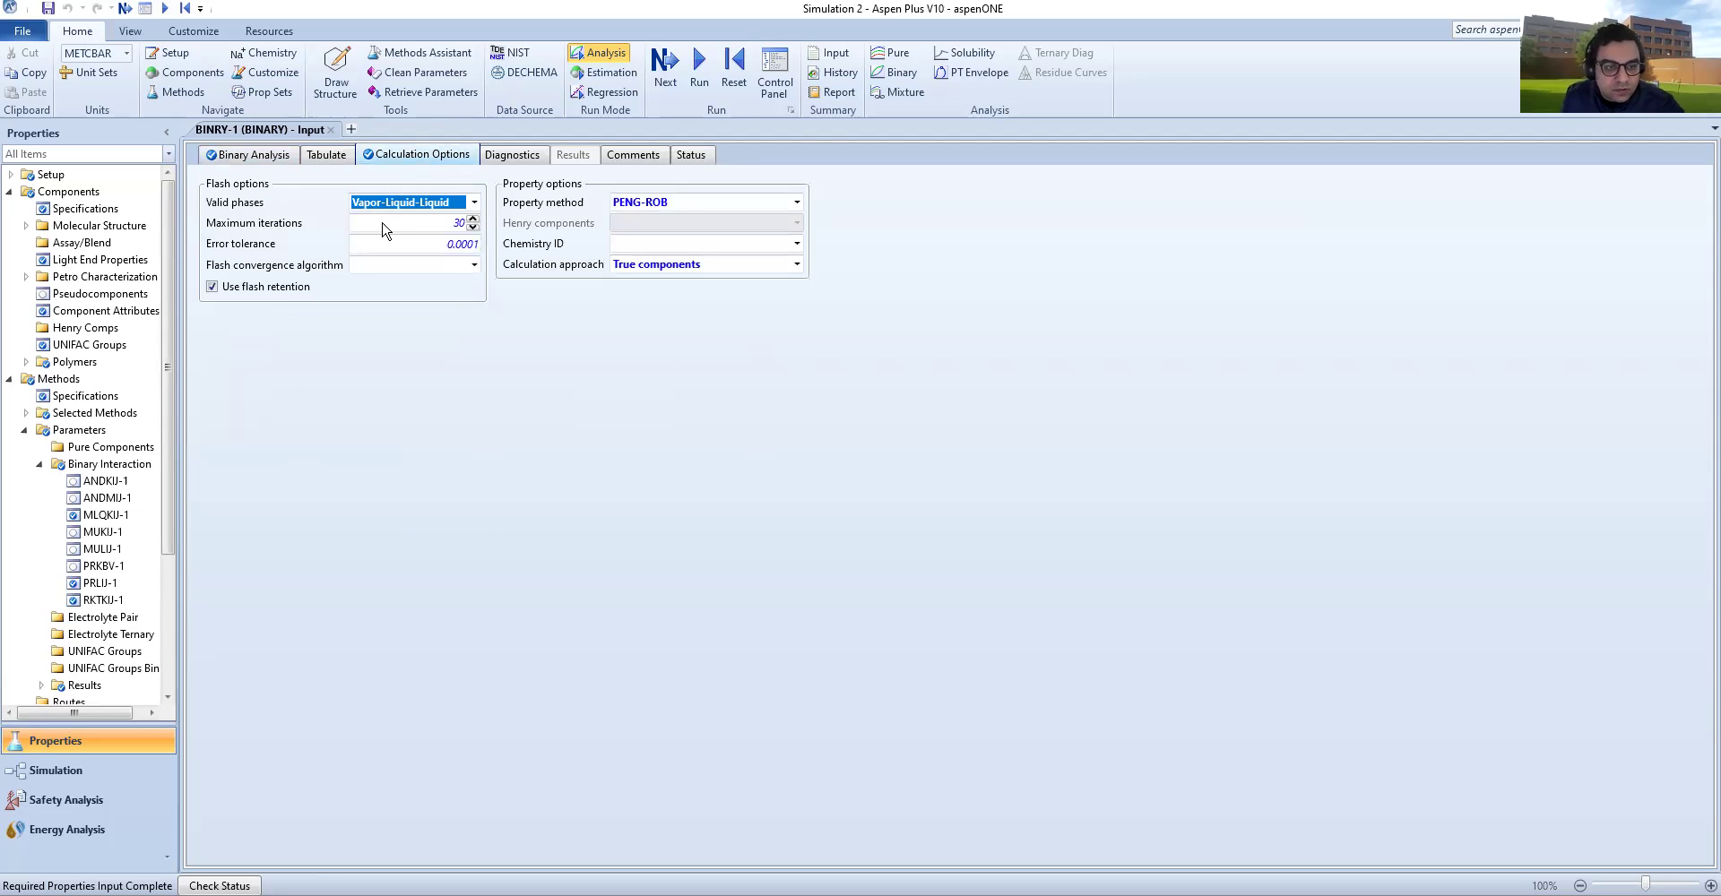
pyautogui.click(253, 155)
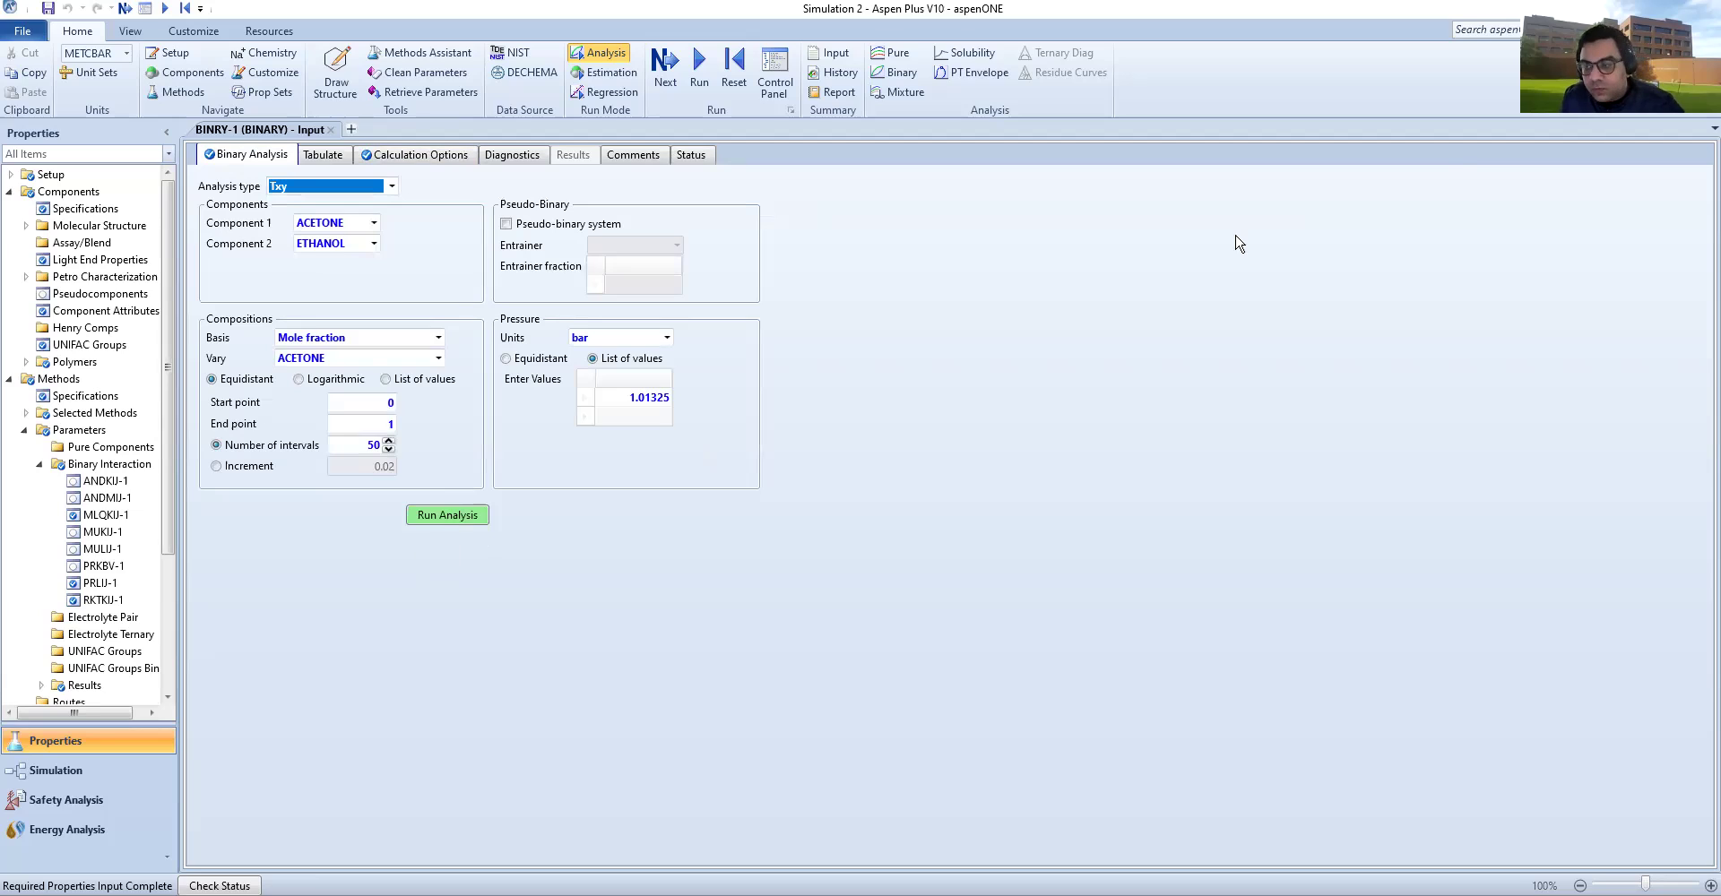
pyautogui.click(1465, 171)
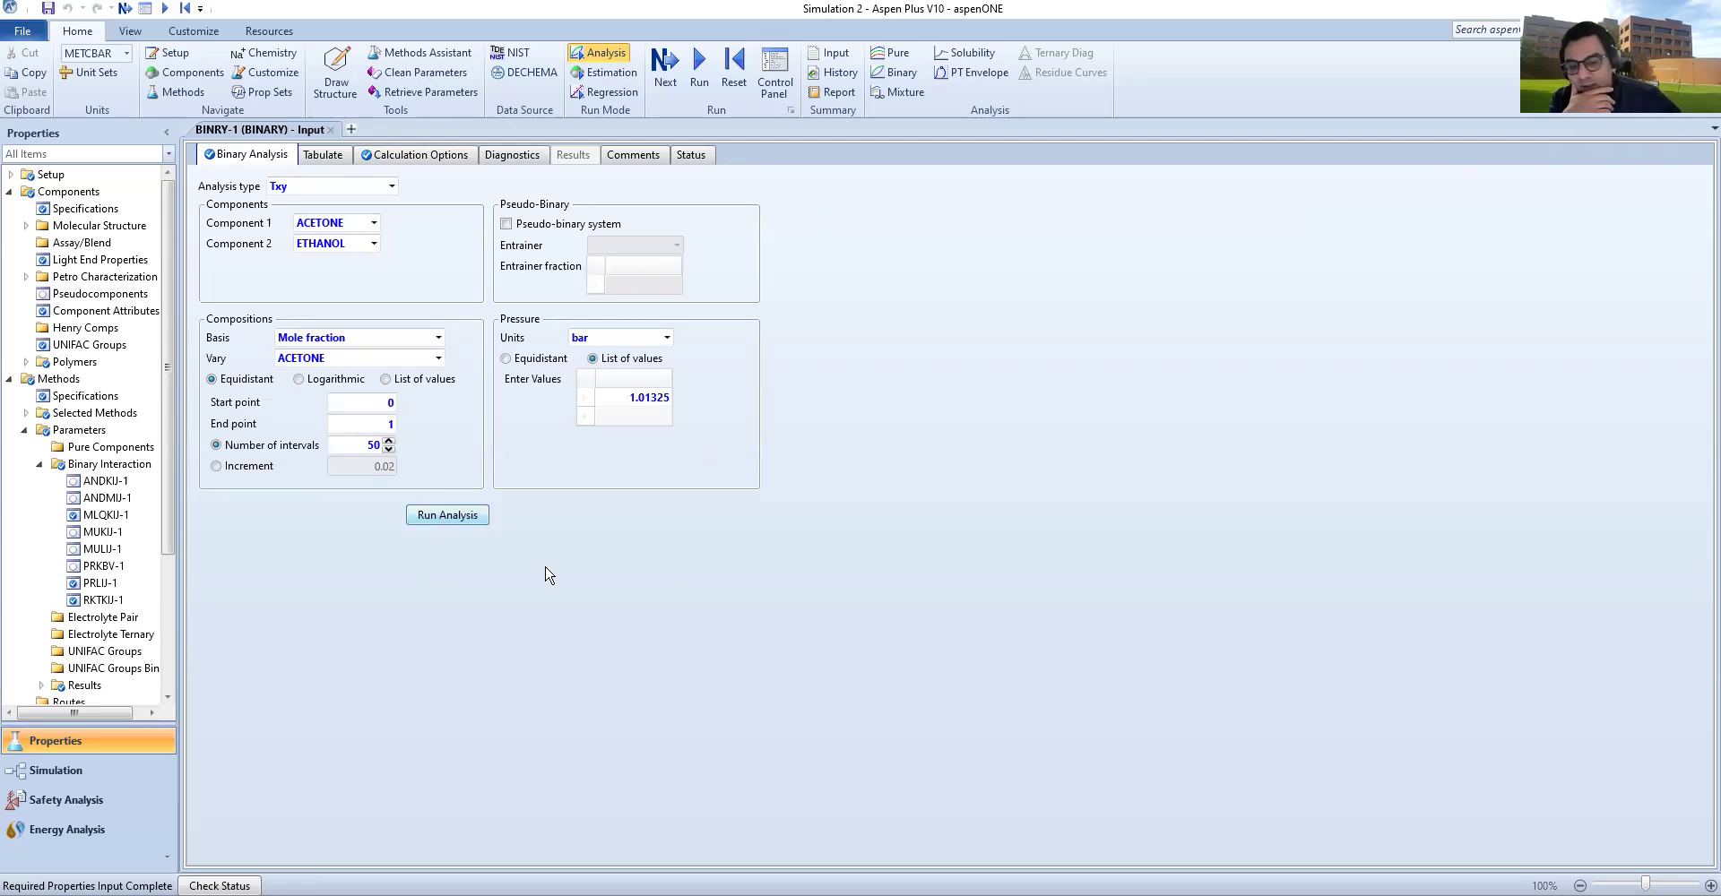
pyautogui.hotkey('alt', 'Tab')
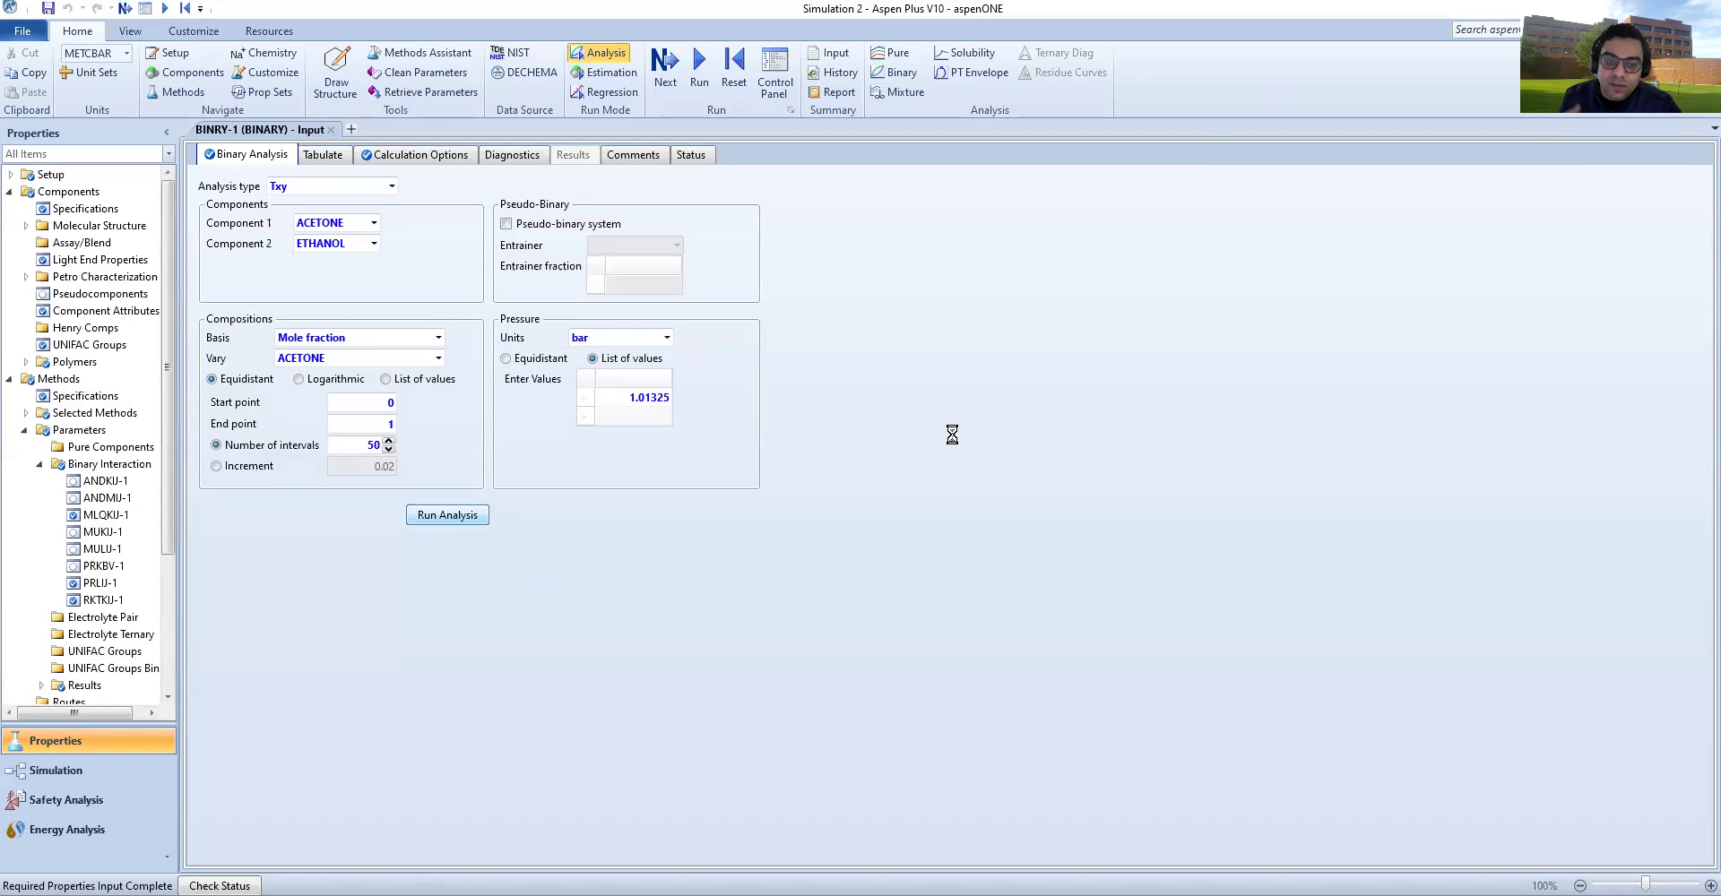
# Step: Run the binary analysis to plot the T-xy diagram for acetone and ethanol
pyautogui.hotkey('alt', 'Tab')
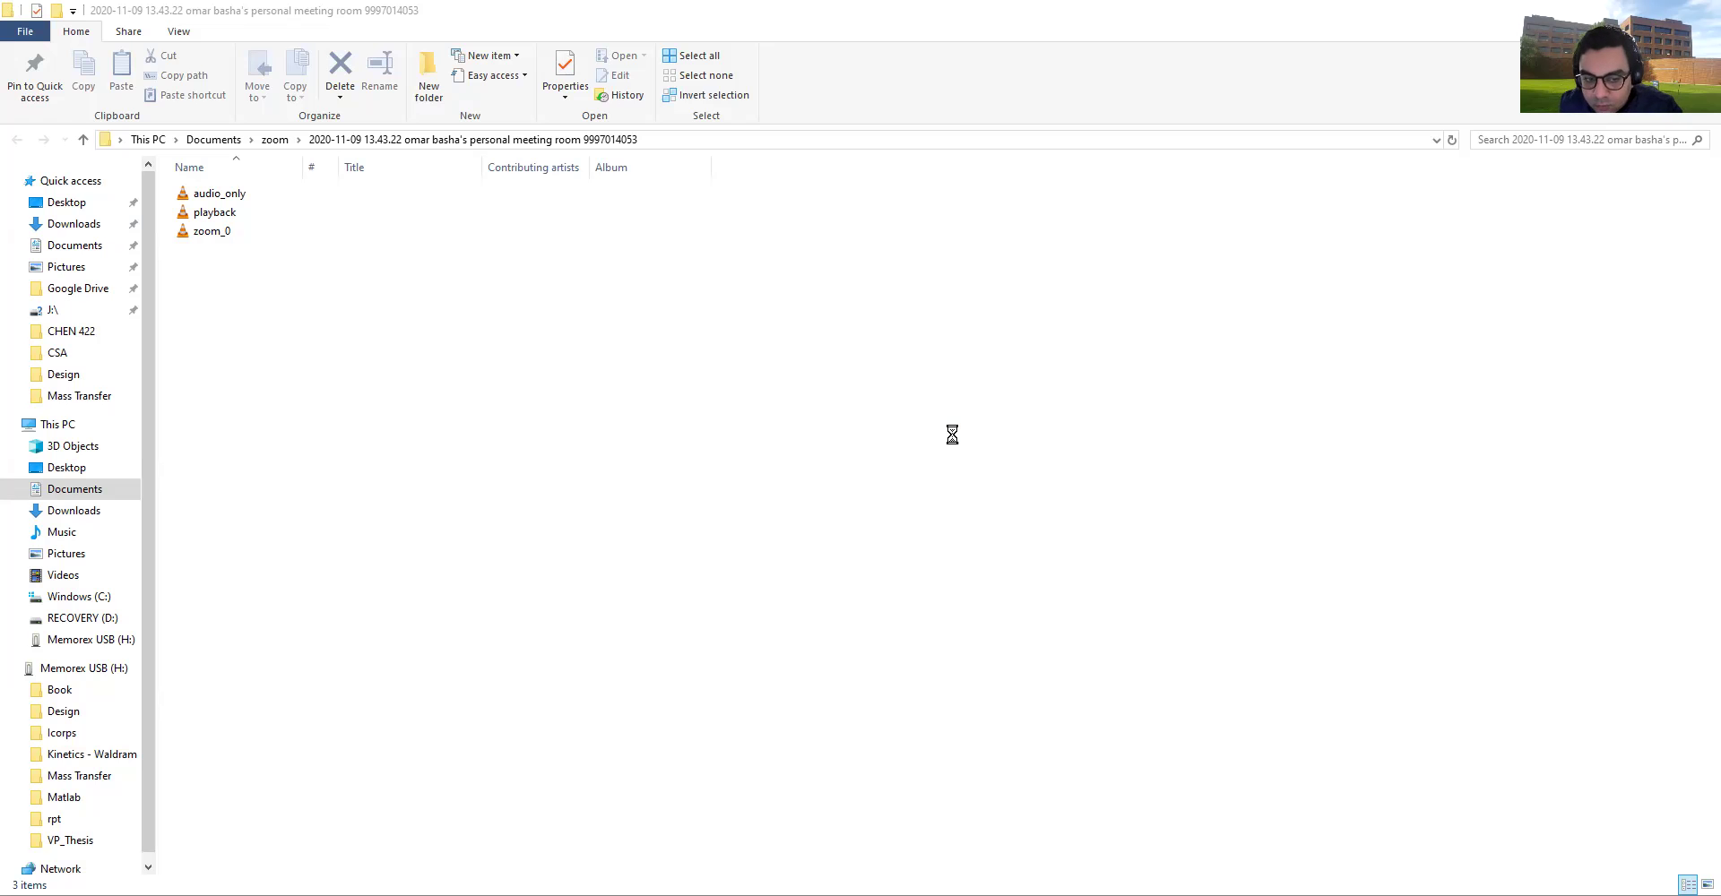
pyautogui.hotkey('alt', 'Tab')
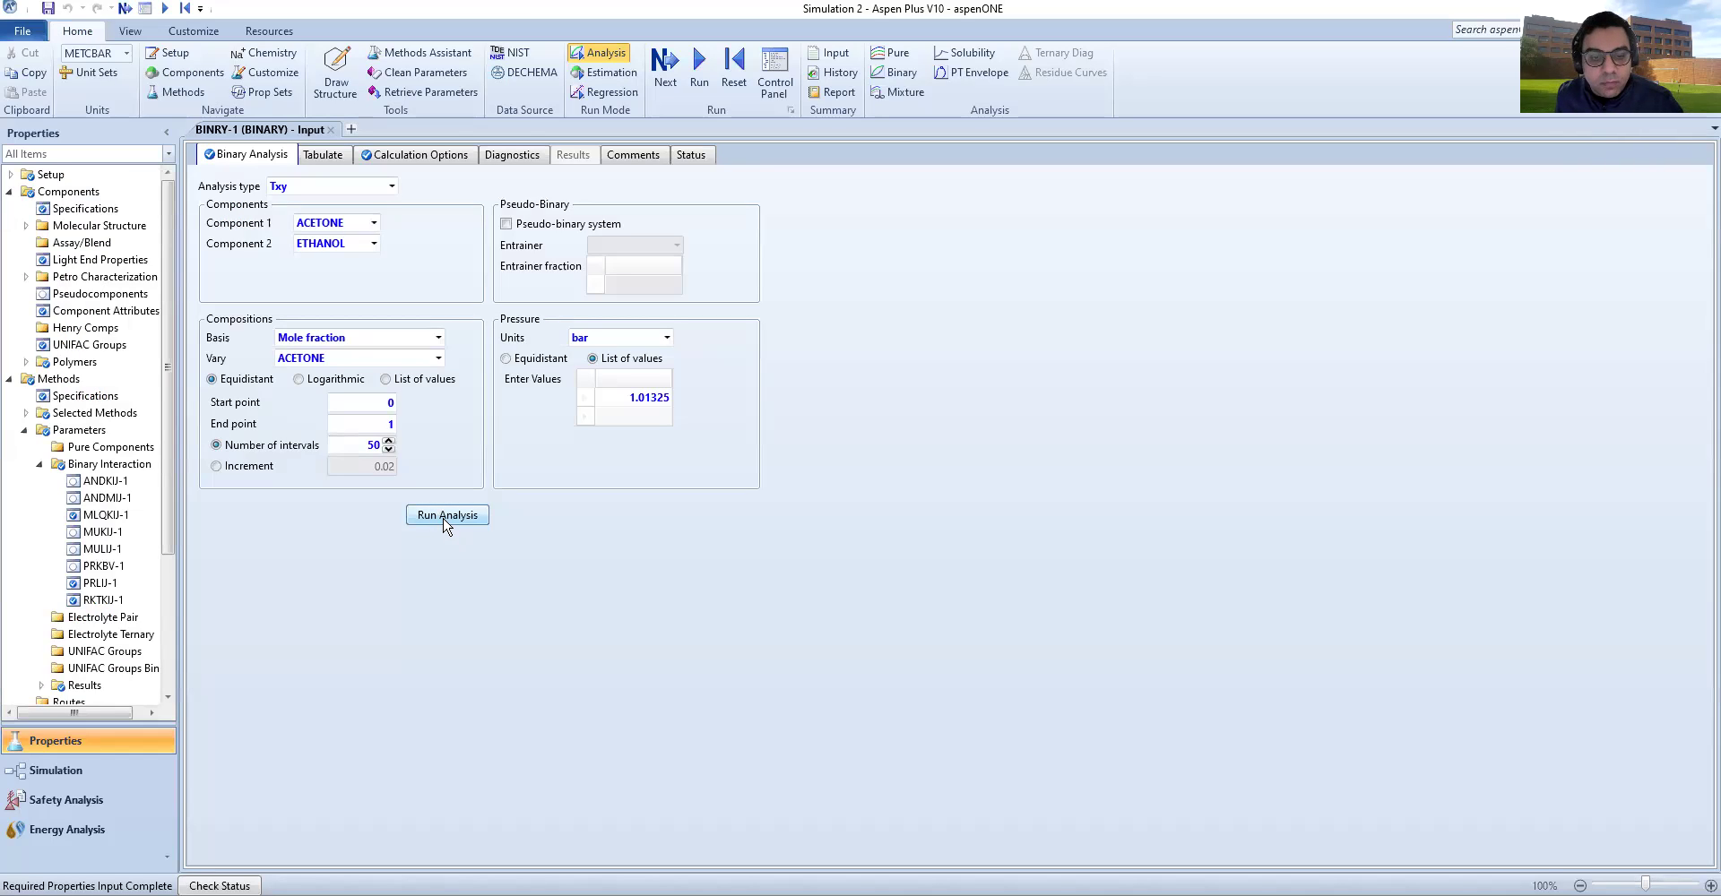
pyautogui.click(446, 516)
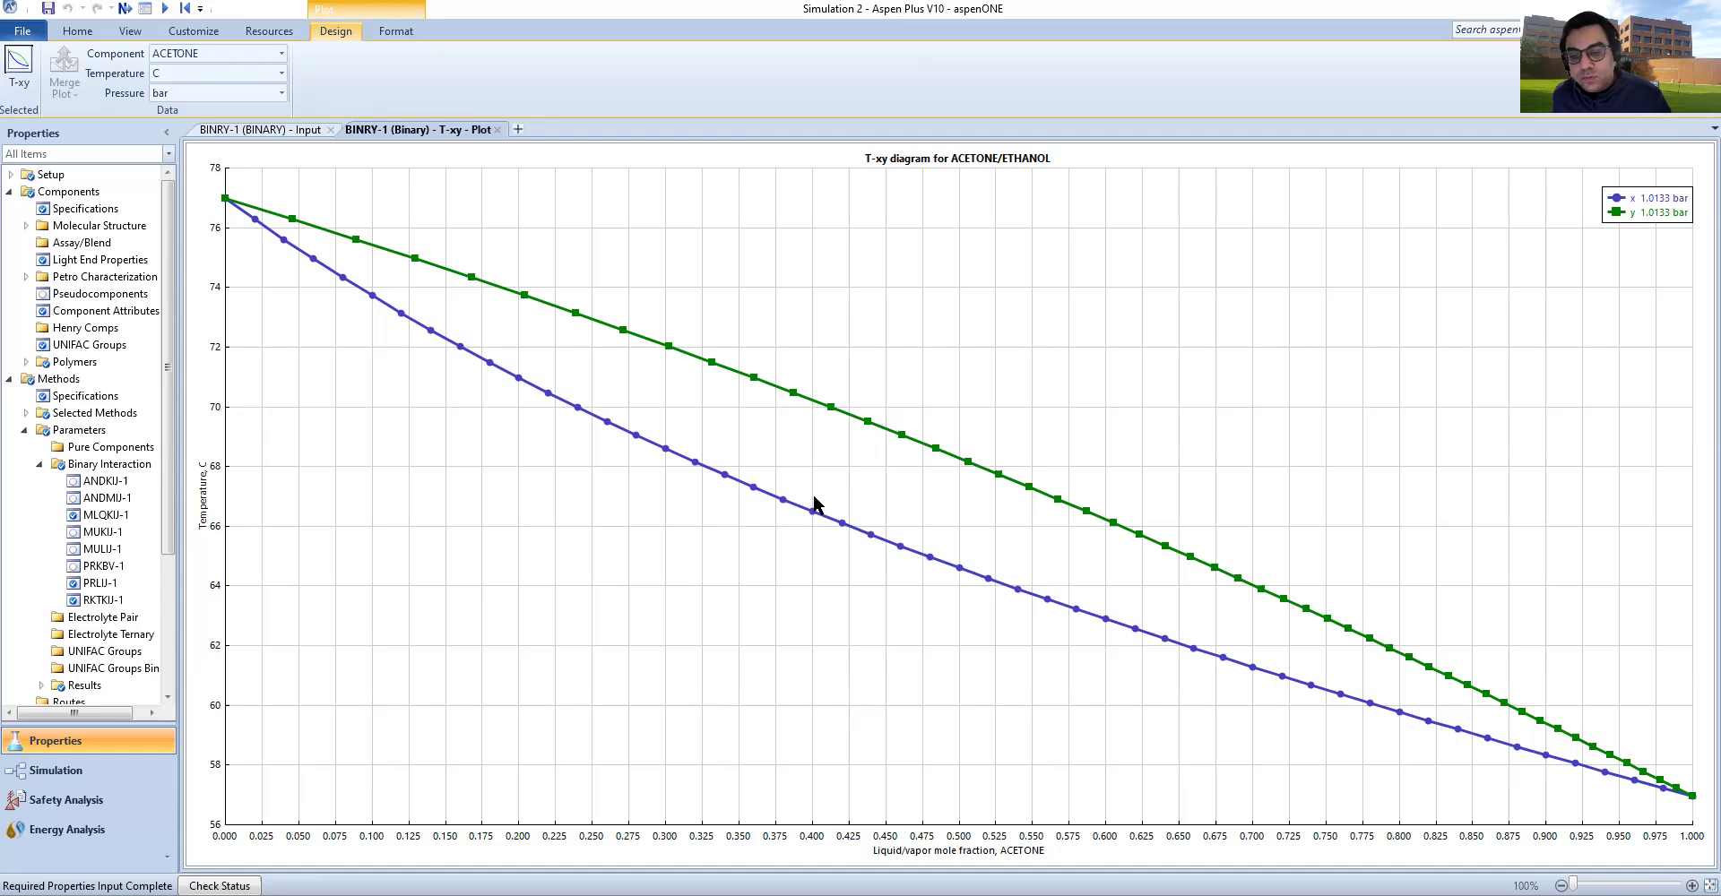
# Step: Return to the Simulation environment and set heater B4's temperature to 67.25 C
pyautogui.click(122, 778)
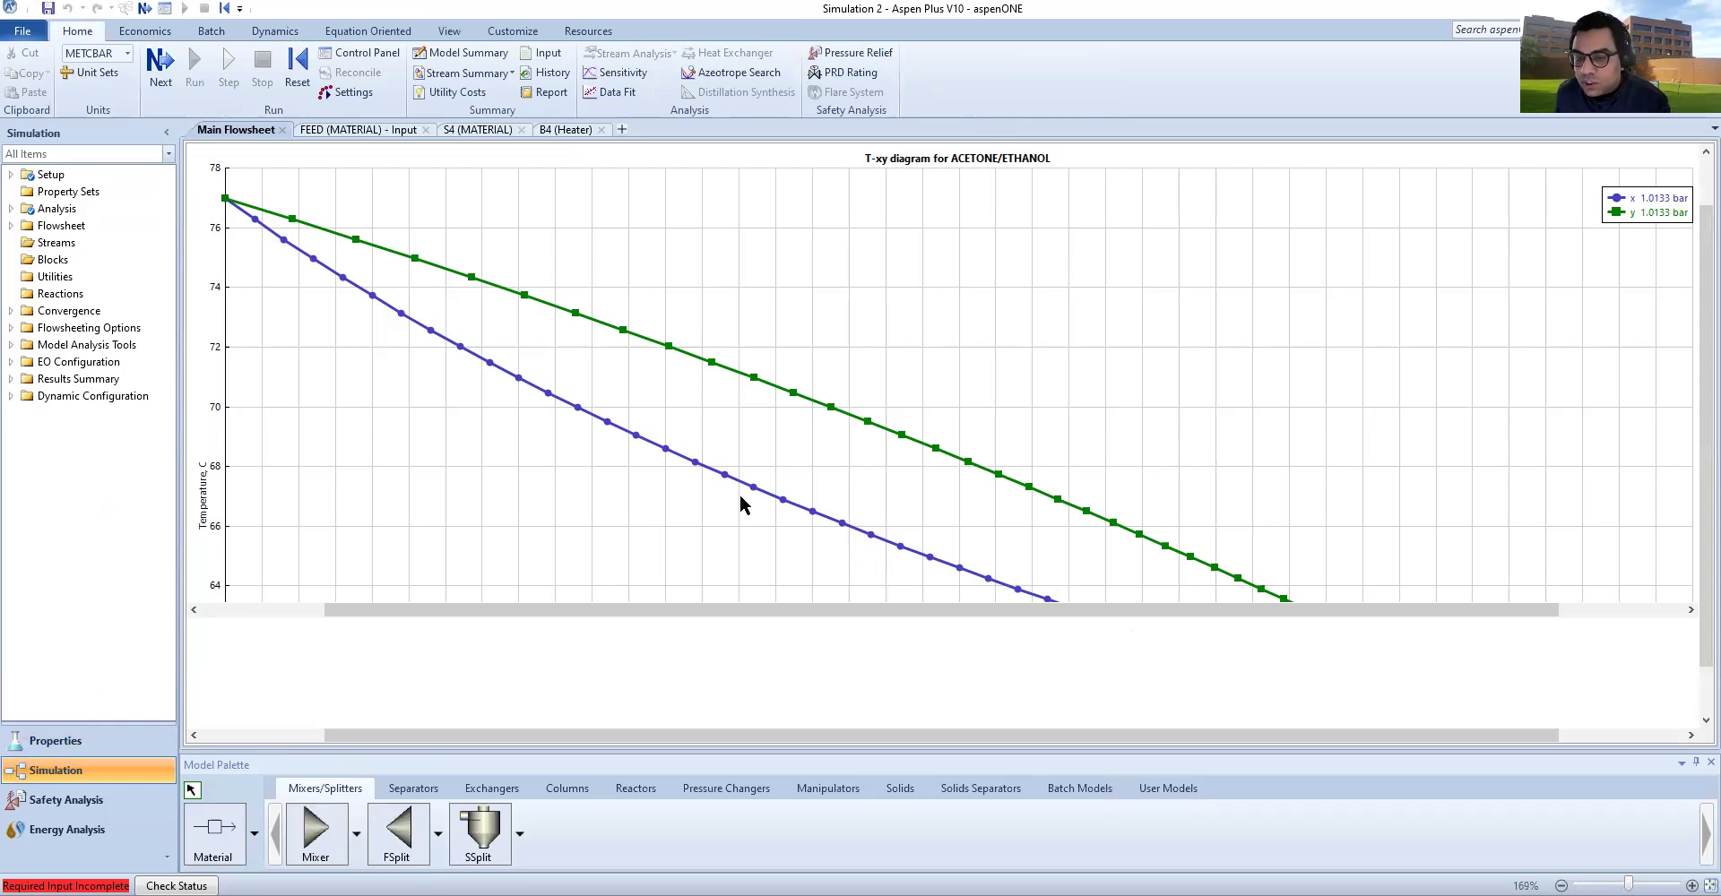
pyautogui.click(611, 548)
pyautogui.doubleClick(611, 545)
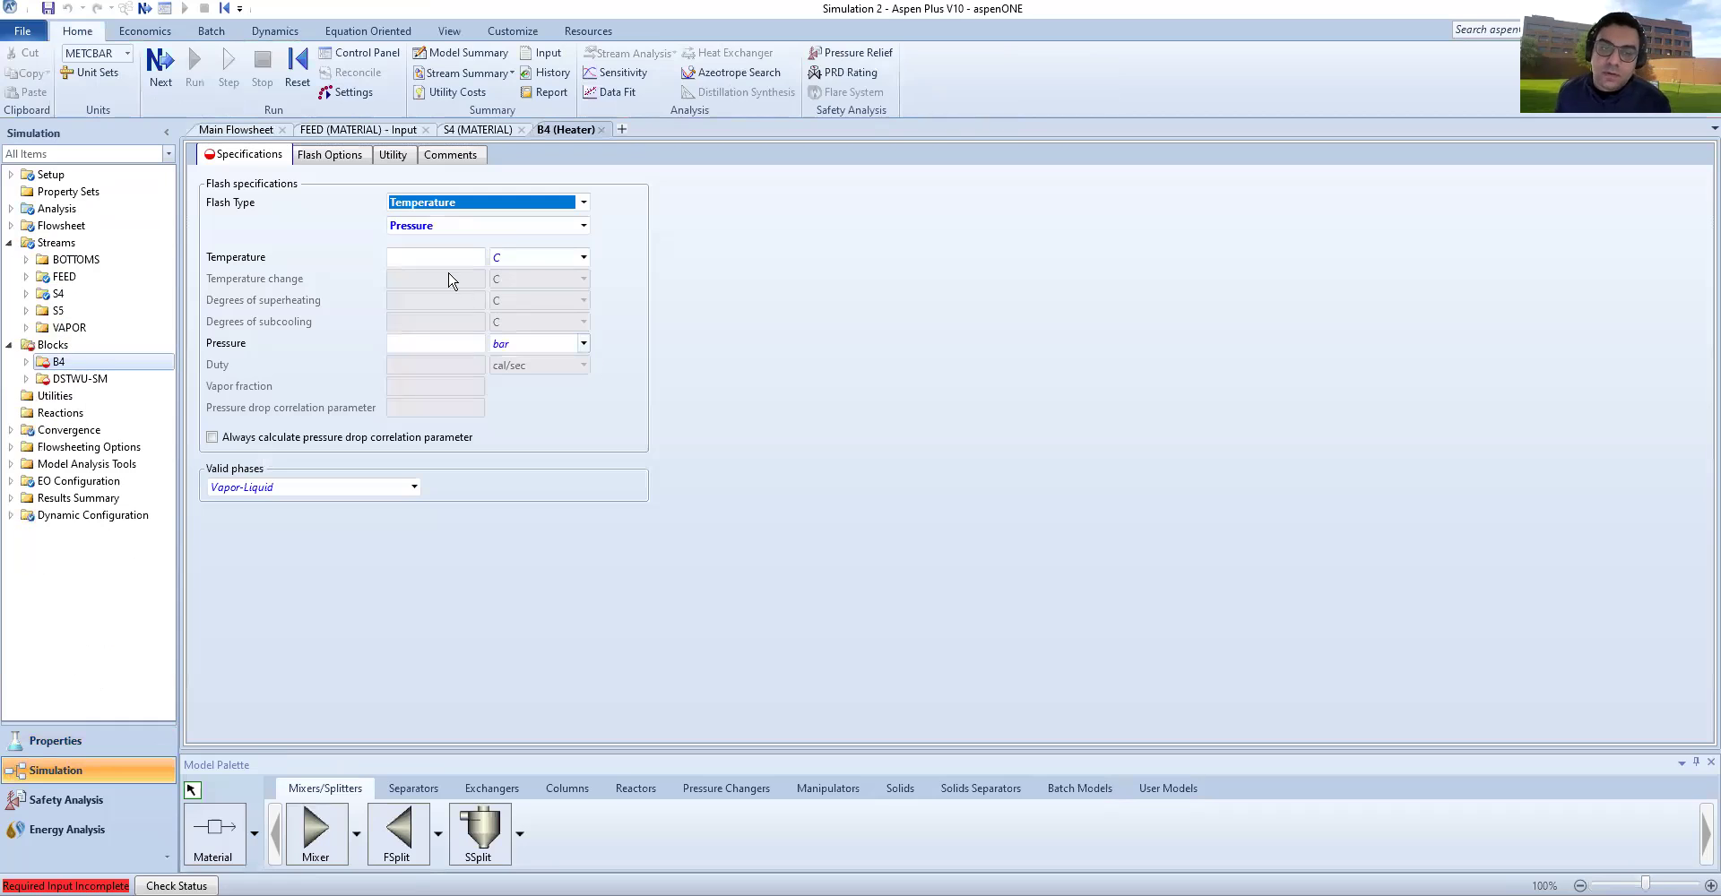
pyautogui.click(454, 257)
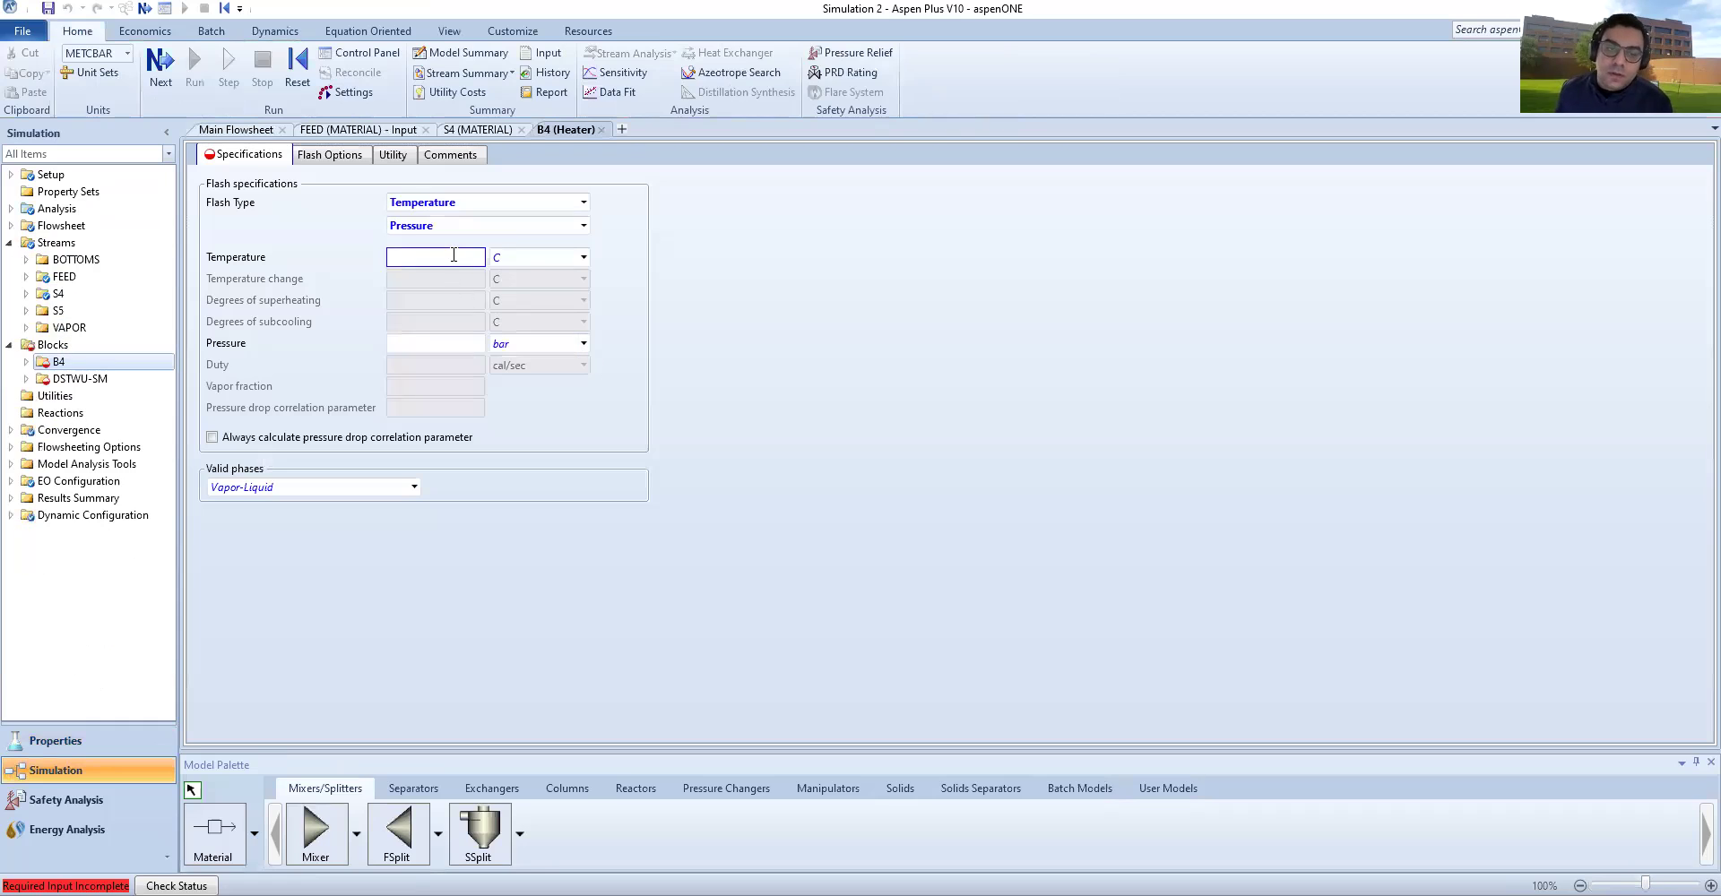
pyautogui.write('67')
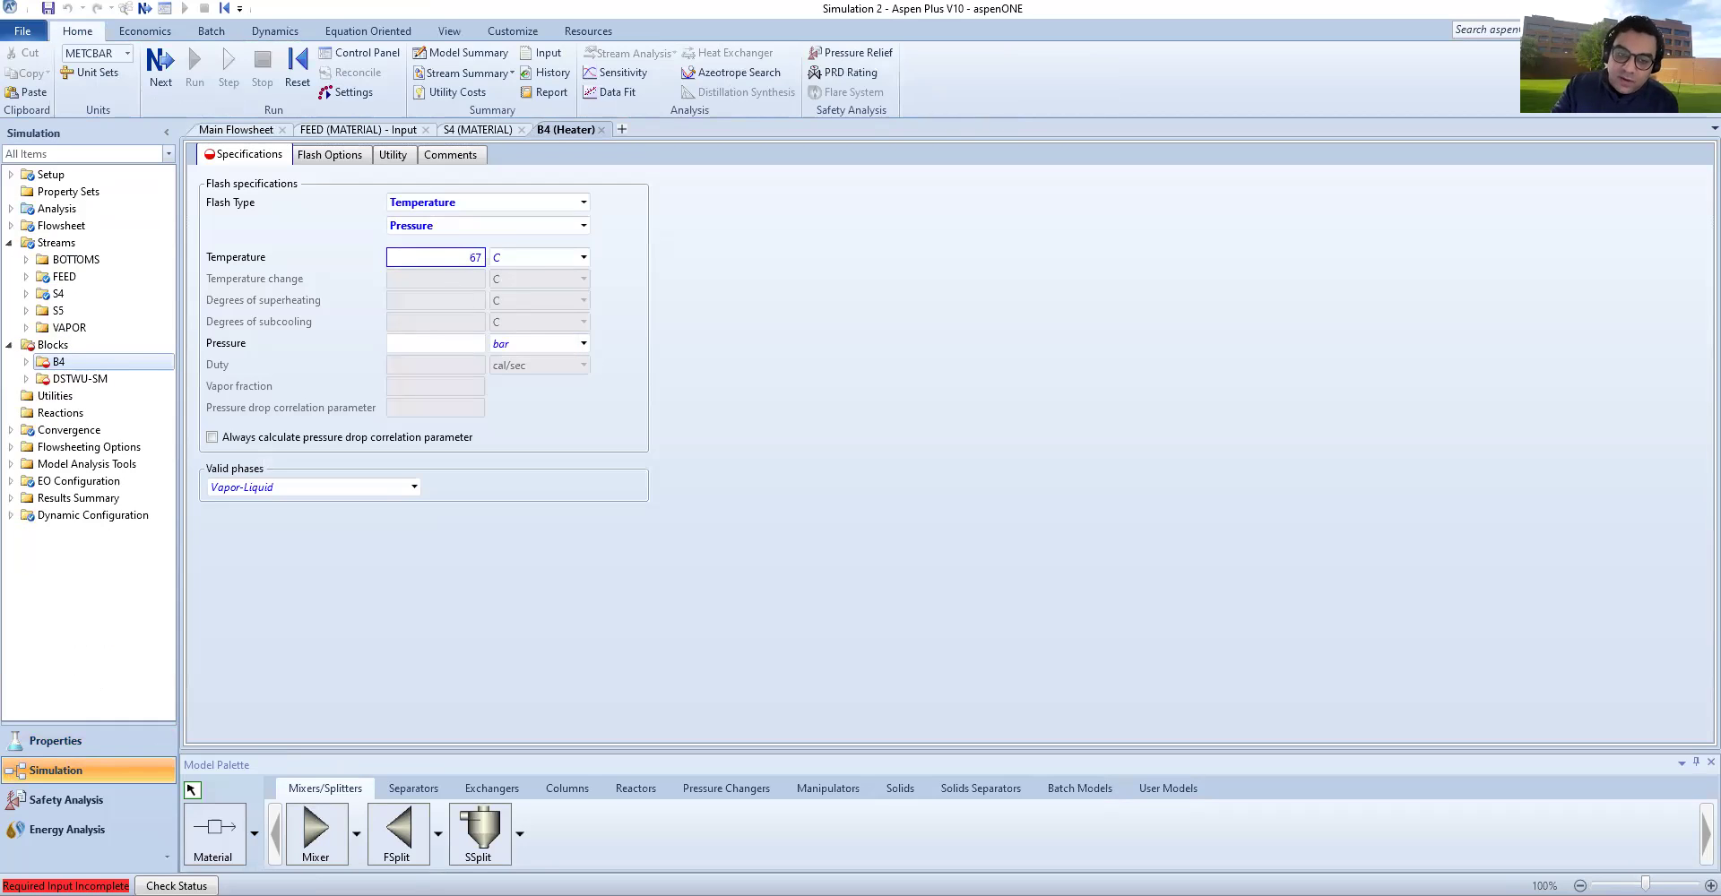
pyautogui.write('.25')
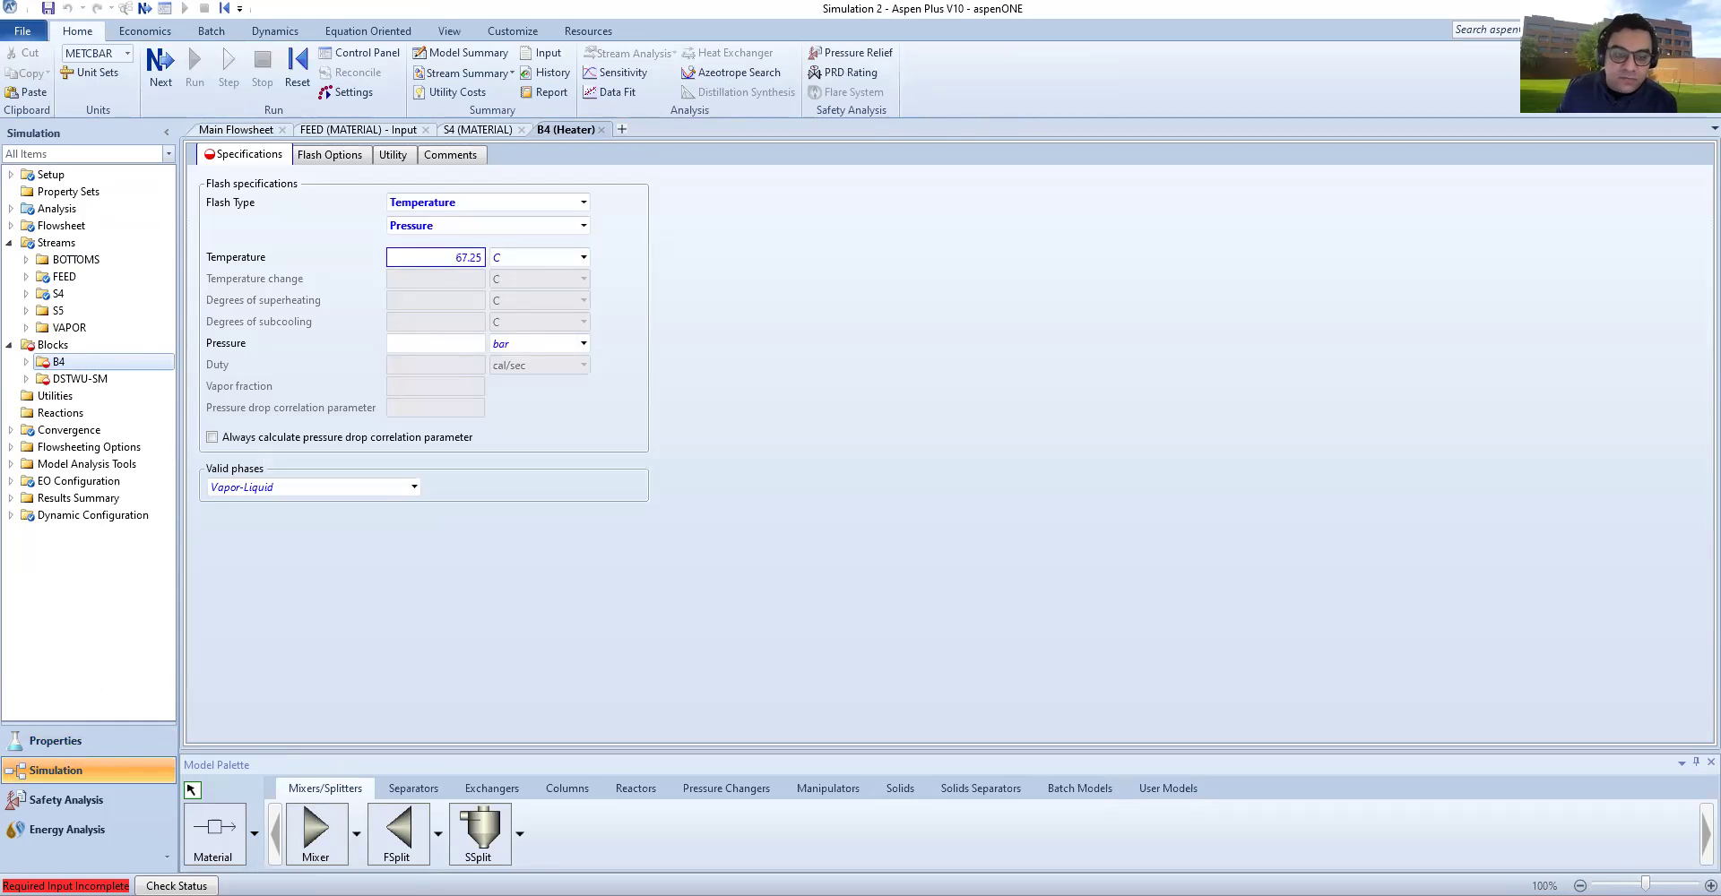
# Step: Set heater B4's pressure specification to 0, keeping bar as the unit
pyautogui.click(456, 349)
pyautogui.write('1')
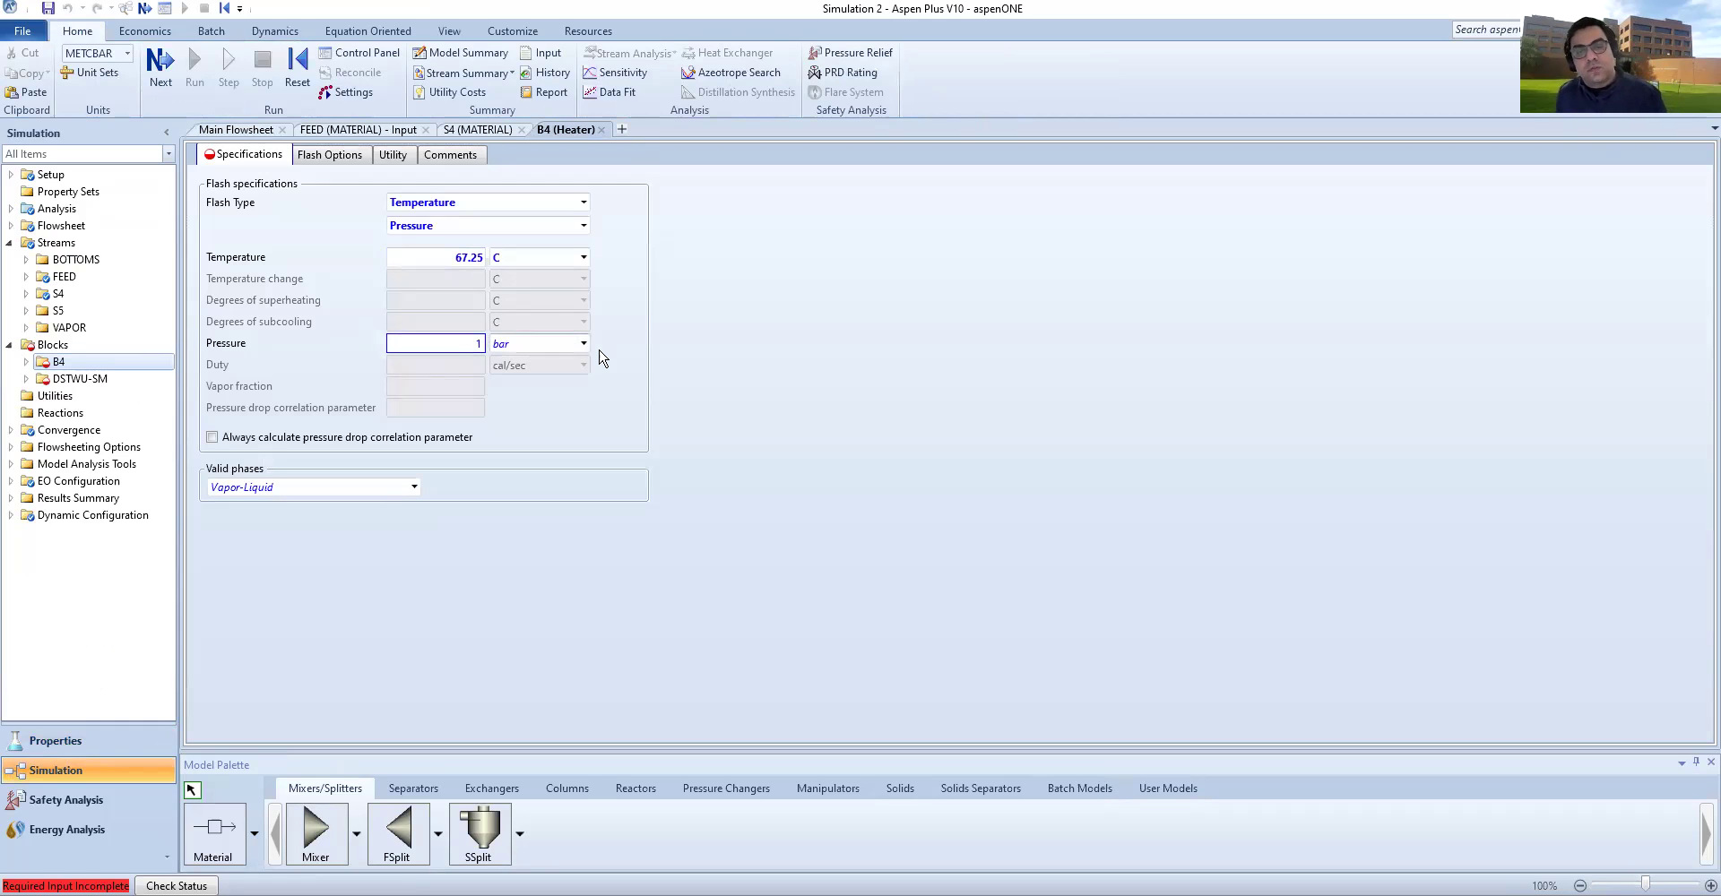
pyautogui.click(584, 345)
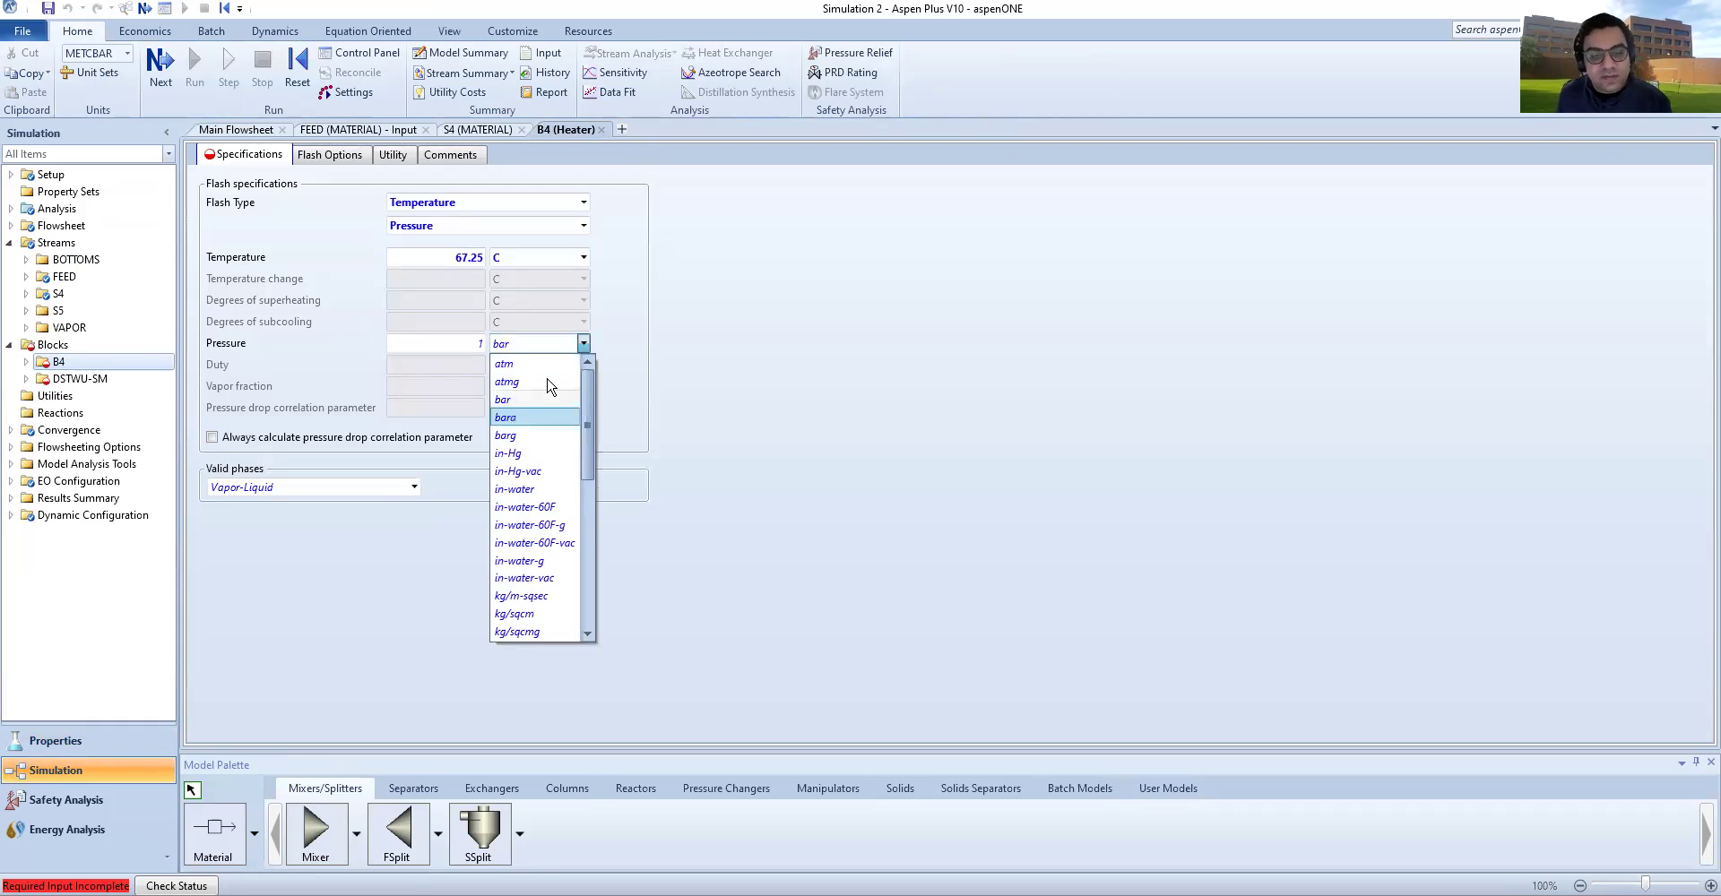
pyautogui.click(453, 351)
pyautogui.click(477, 347)
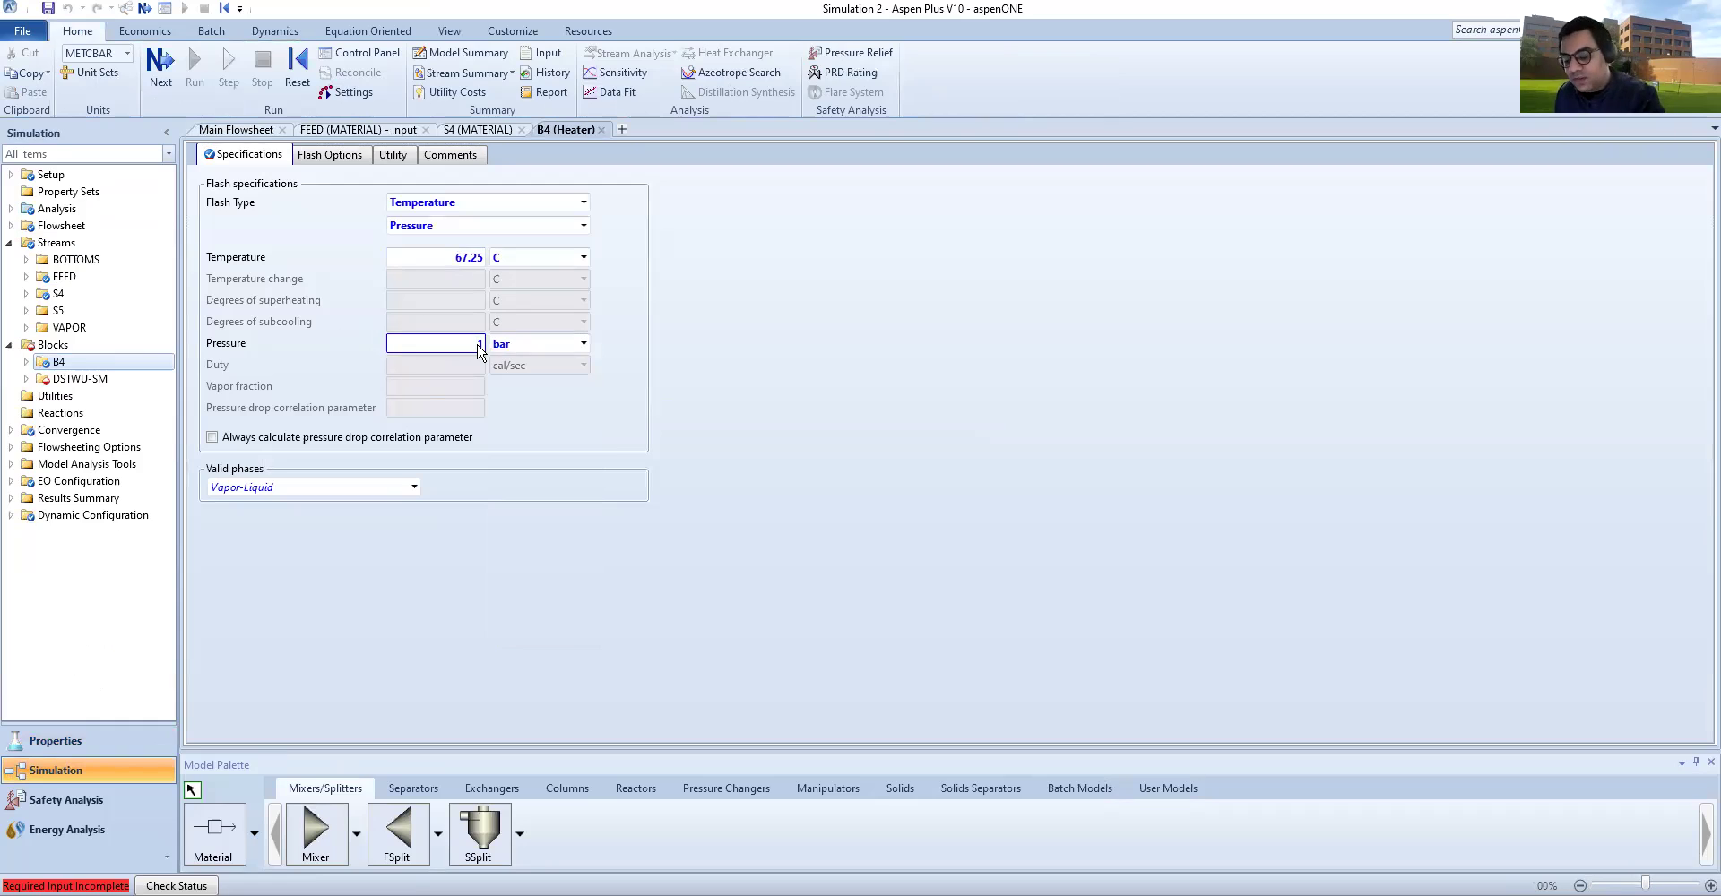
pyautogui.write('0')
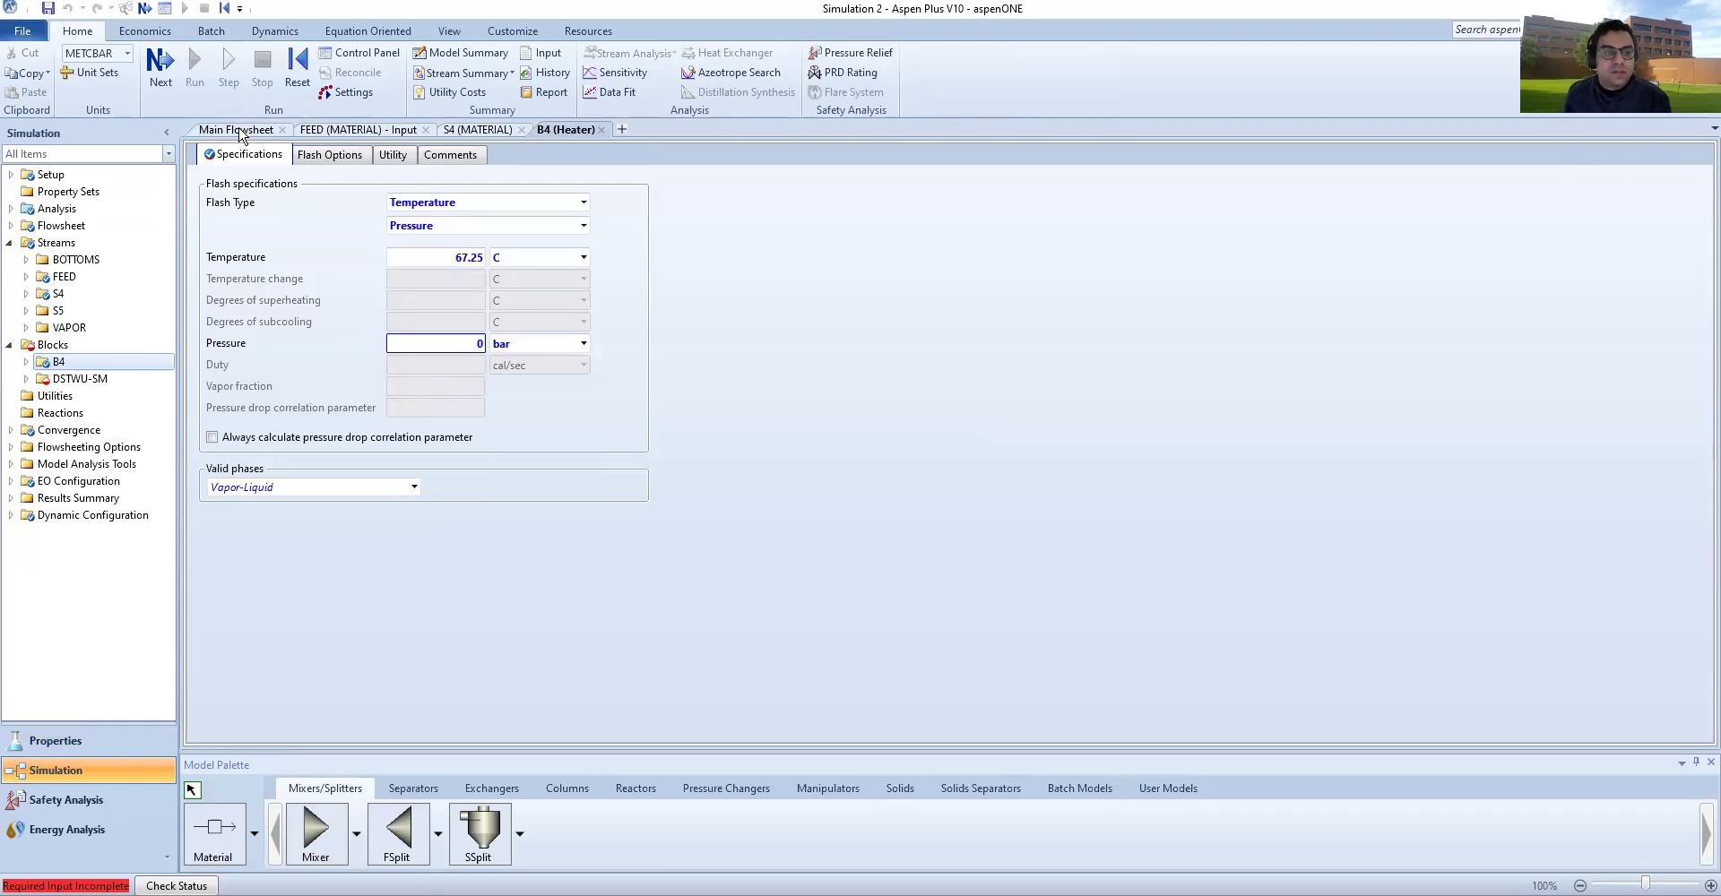
# Step: Deactivate the DSTWU-SM column together with its FEED, VAPOR and BOTTOMS streams on the main flowsheet
pyautogui.hotkey('ctrl', 'Tab')
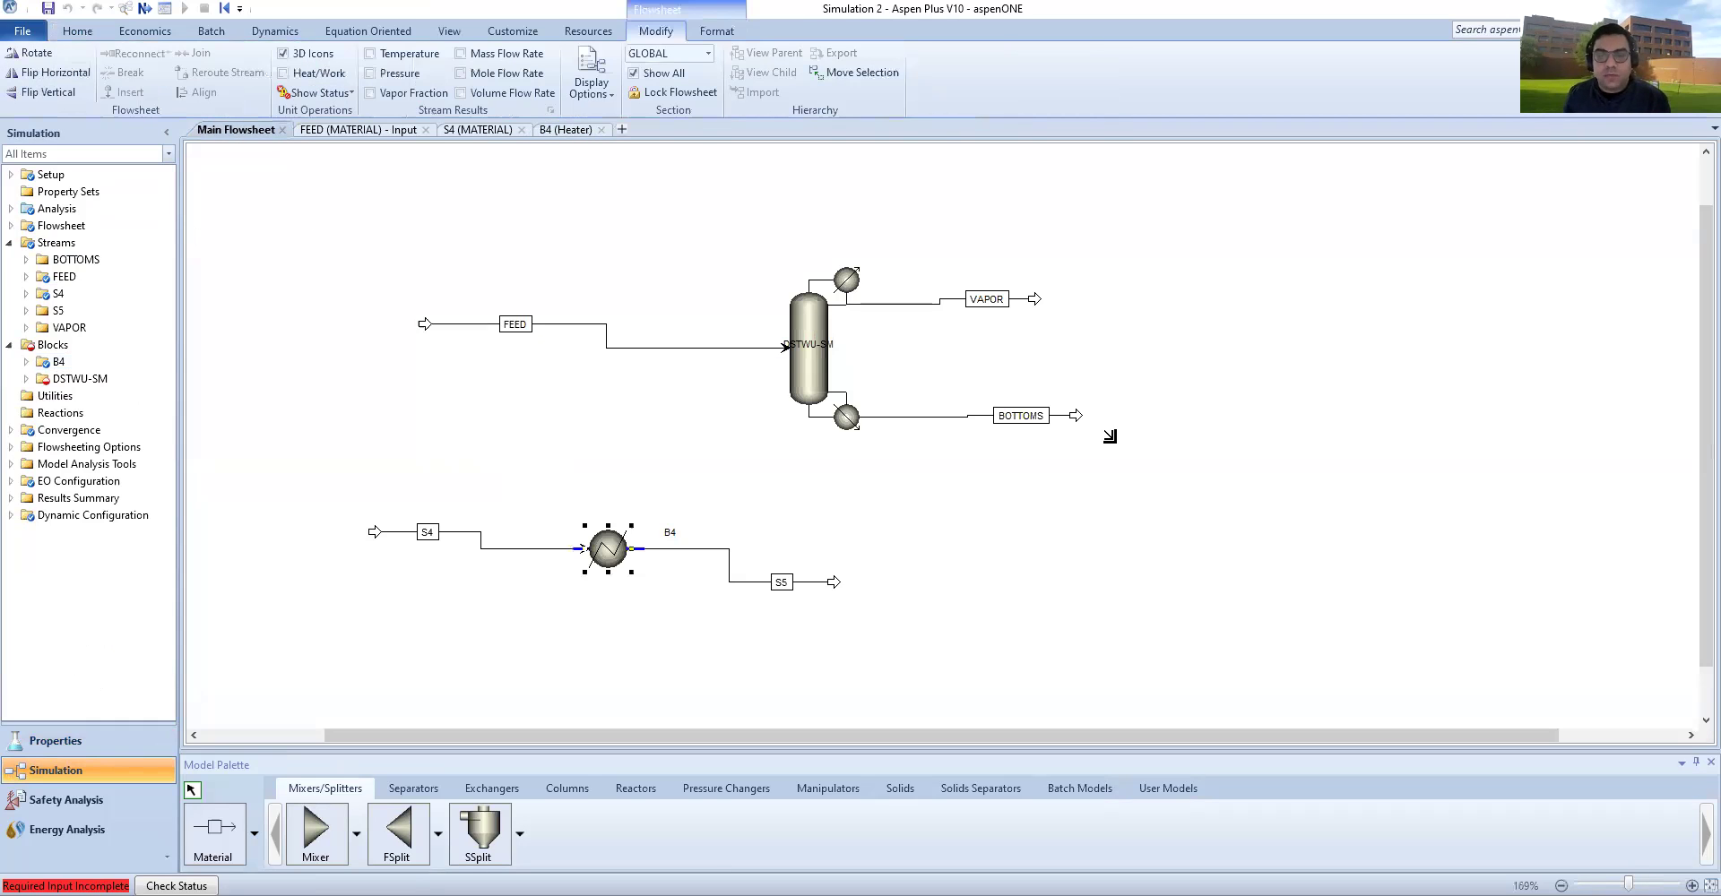
pyautogui.moveTo(1226, 454); pyautogui.dragTo(1233, 463)
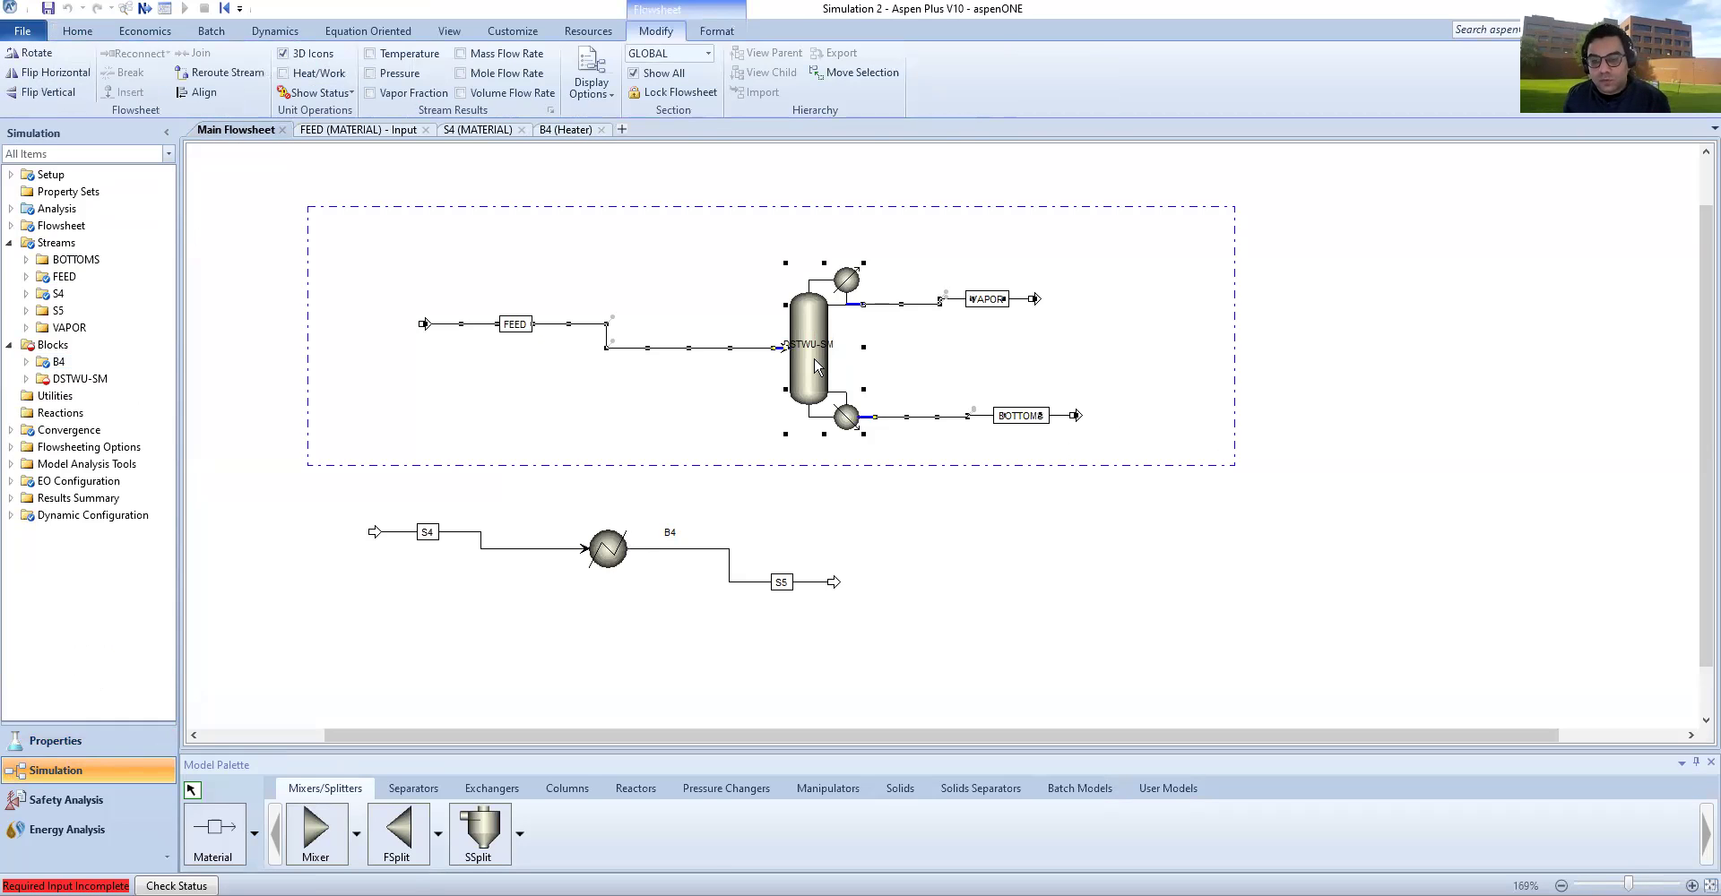
pyautogui.rightClick(815, 363)
pyautogui.press('Escape')
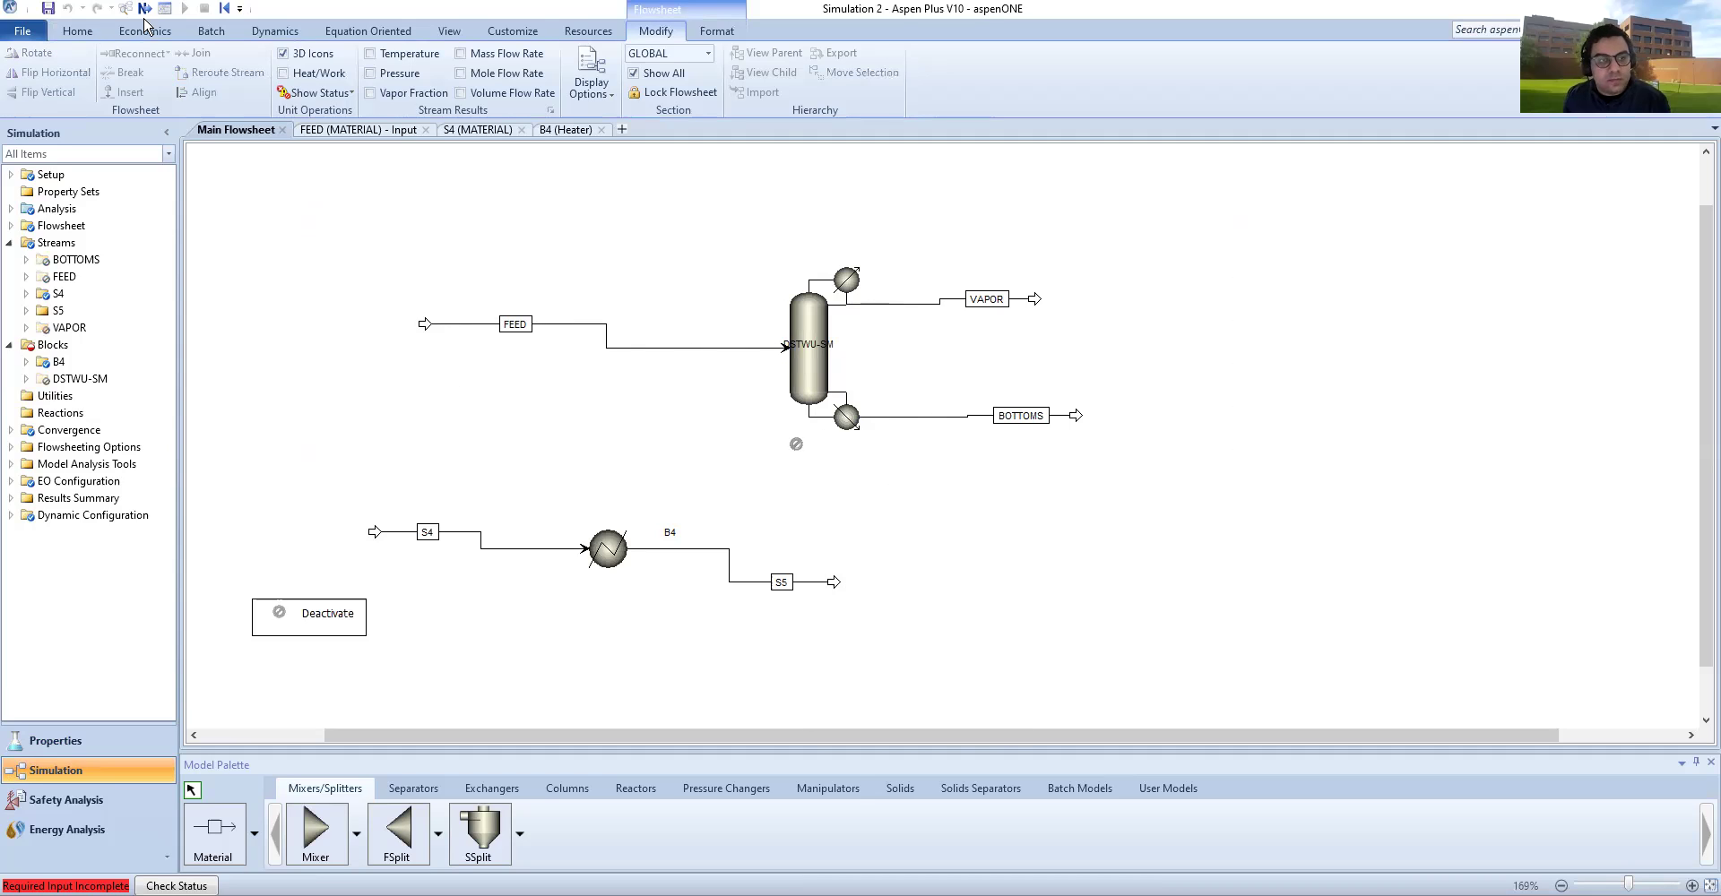
# Step: Check which input is required next, expand B4's forms, and return to the main flowsheet
pyautogui.click(80, 39)
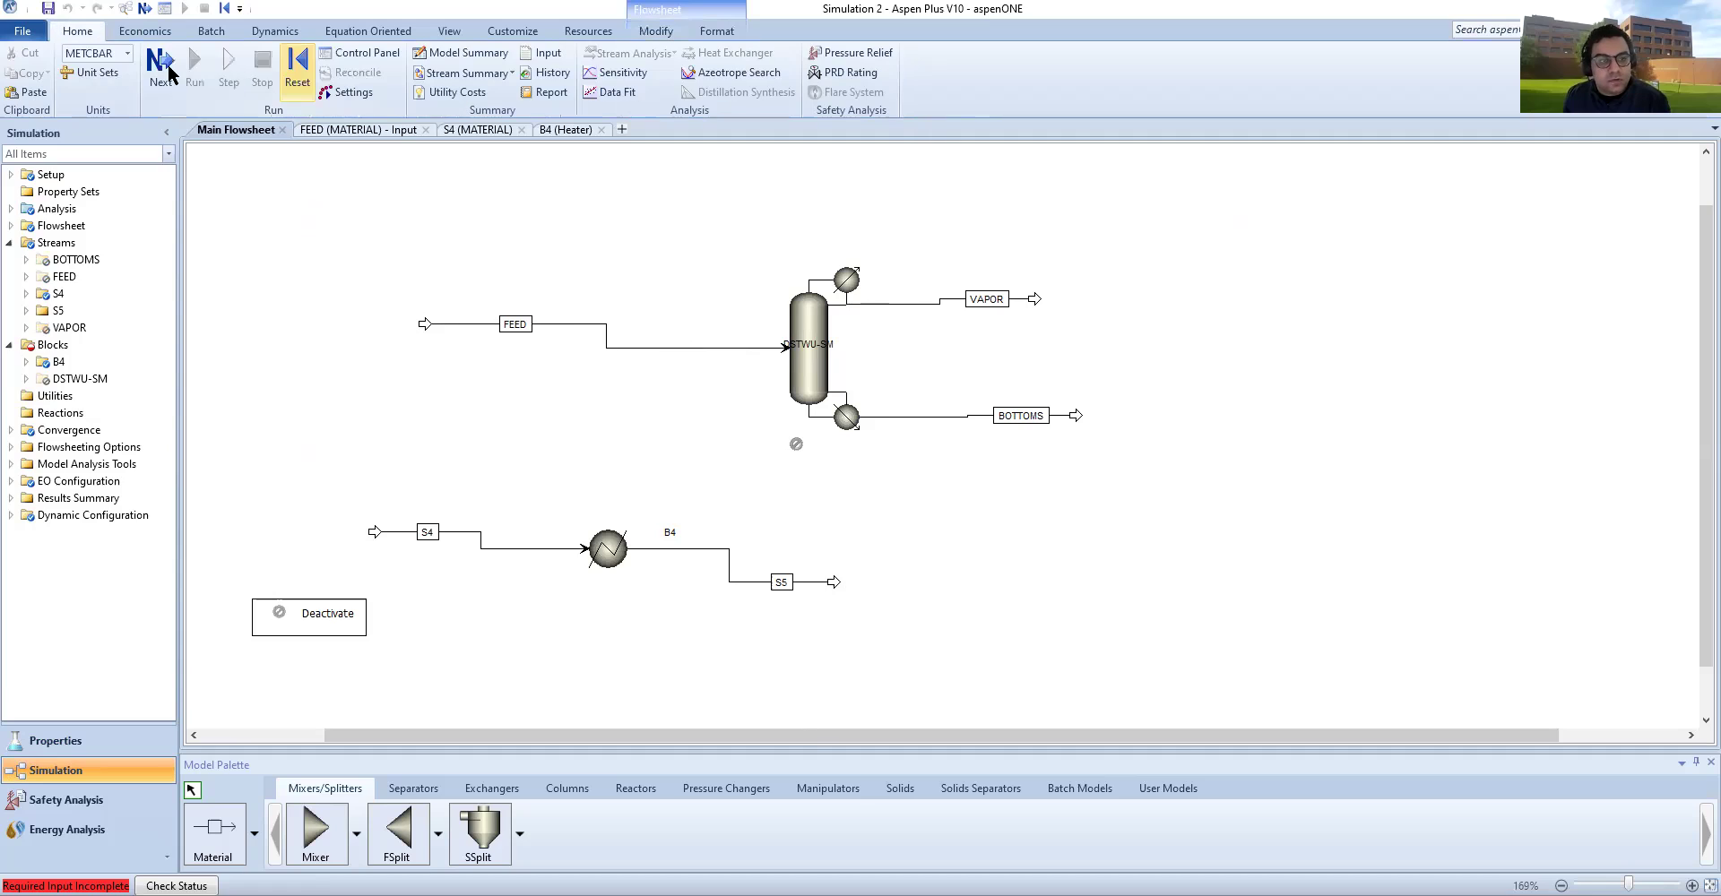
pyautogui.click(168, 71)
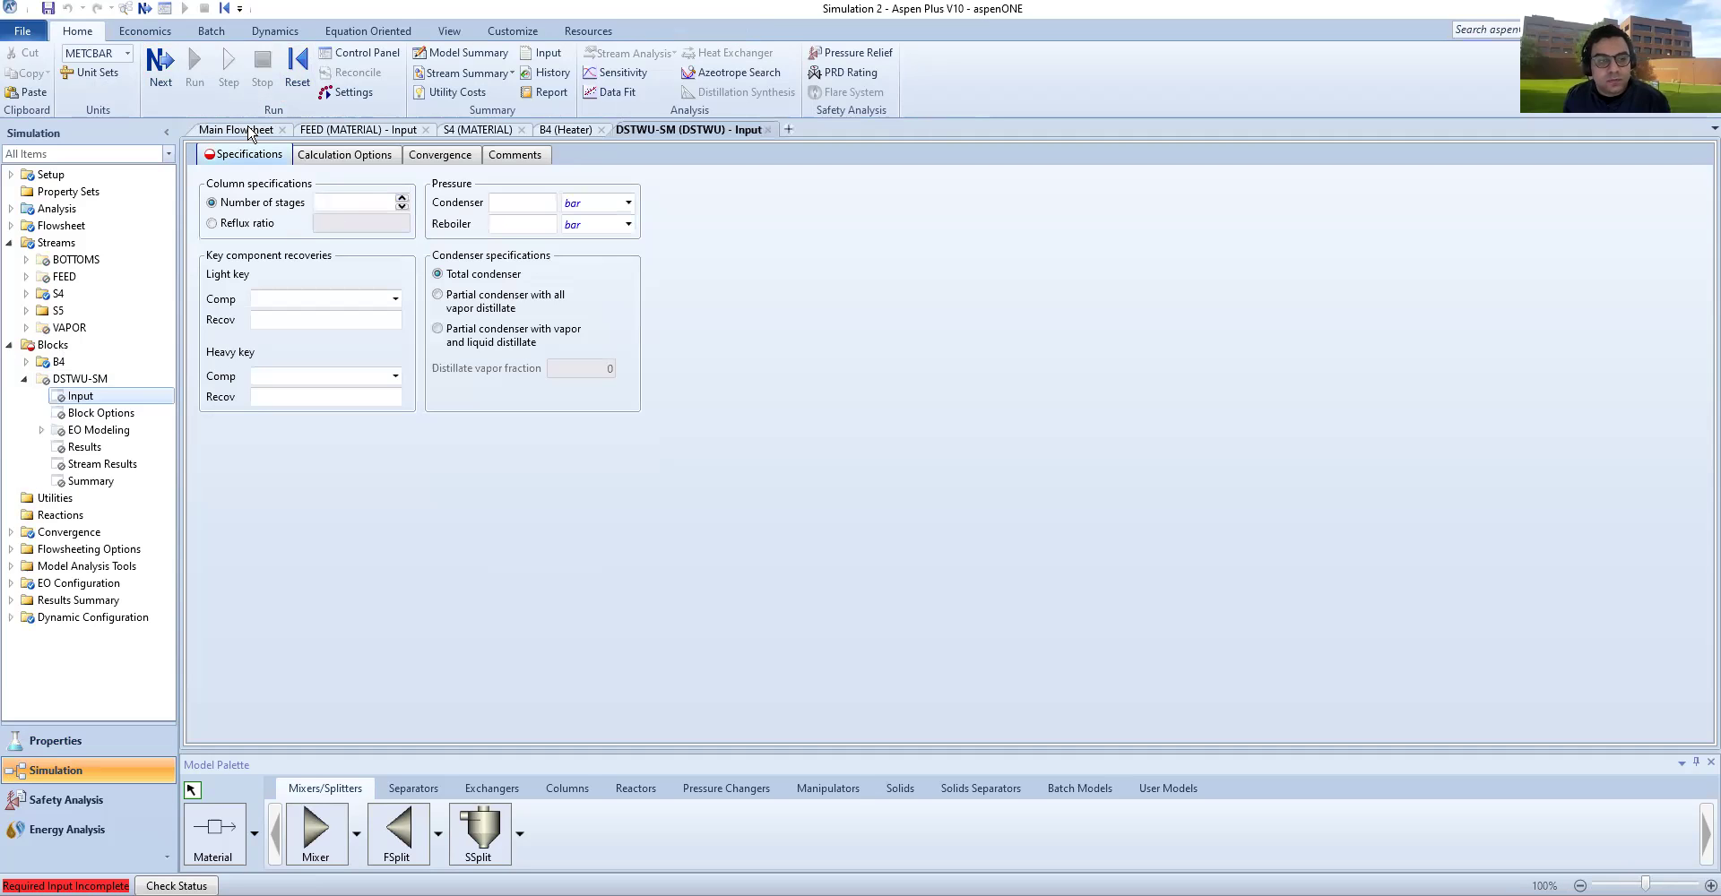
pyautogui.click(26, 362)
pyautogui.click(231, 130)
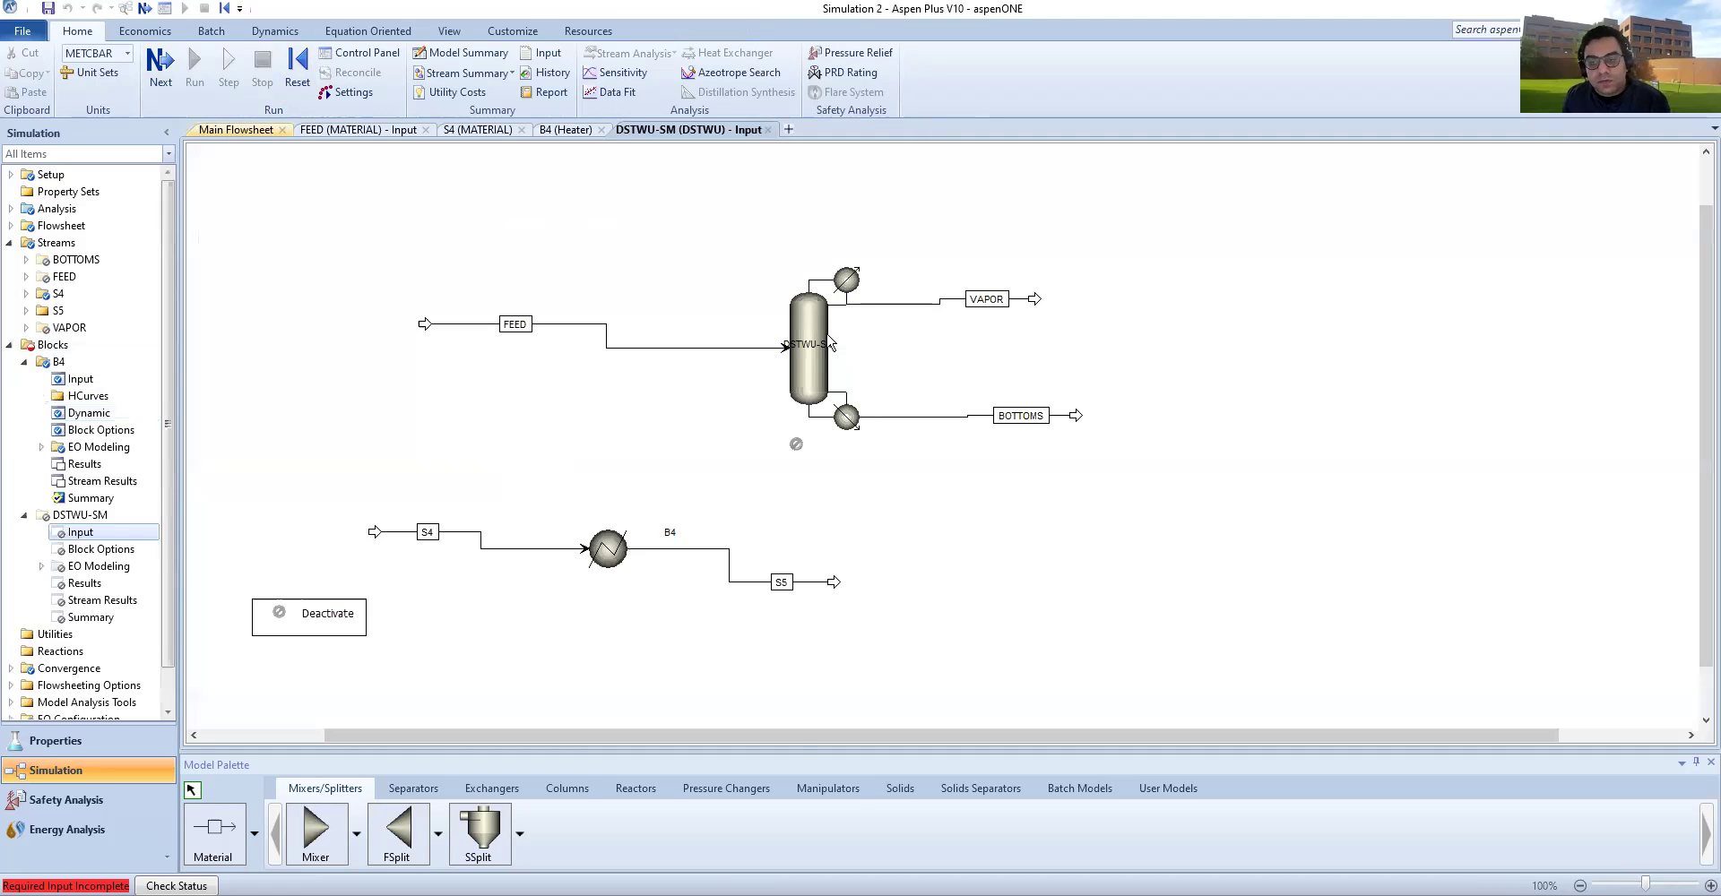
# Step: Reactivate the DSTWU-SM column and its FEED, VAPOR and BOTTOMS streams
pyautogui.click(823, 347)
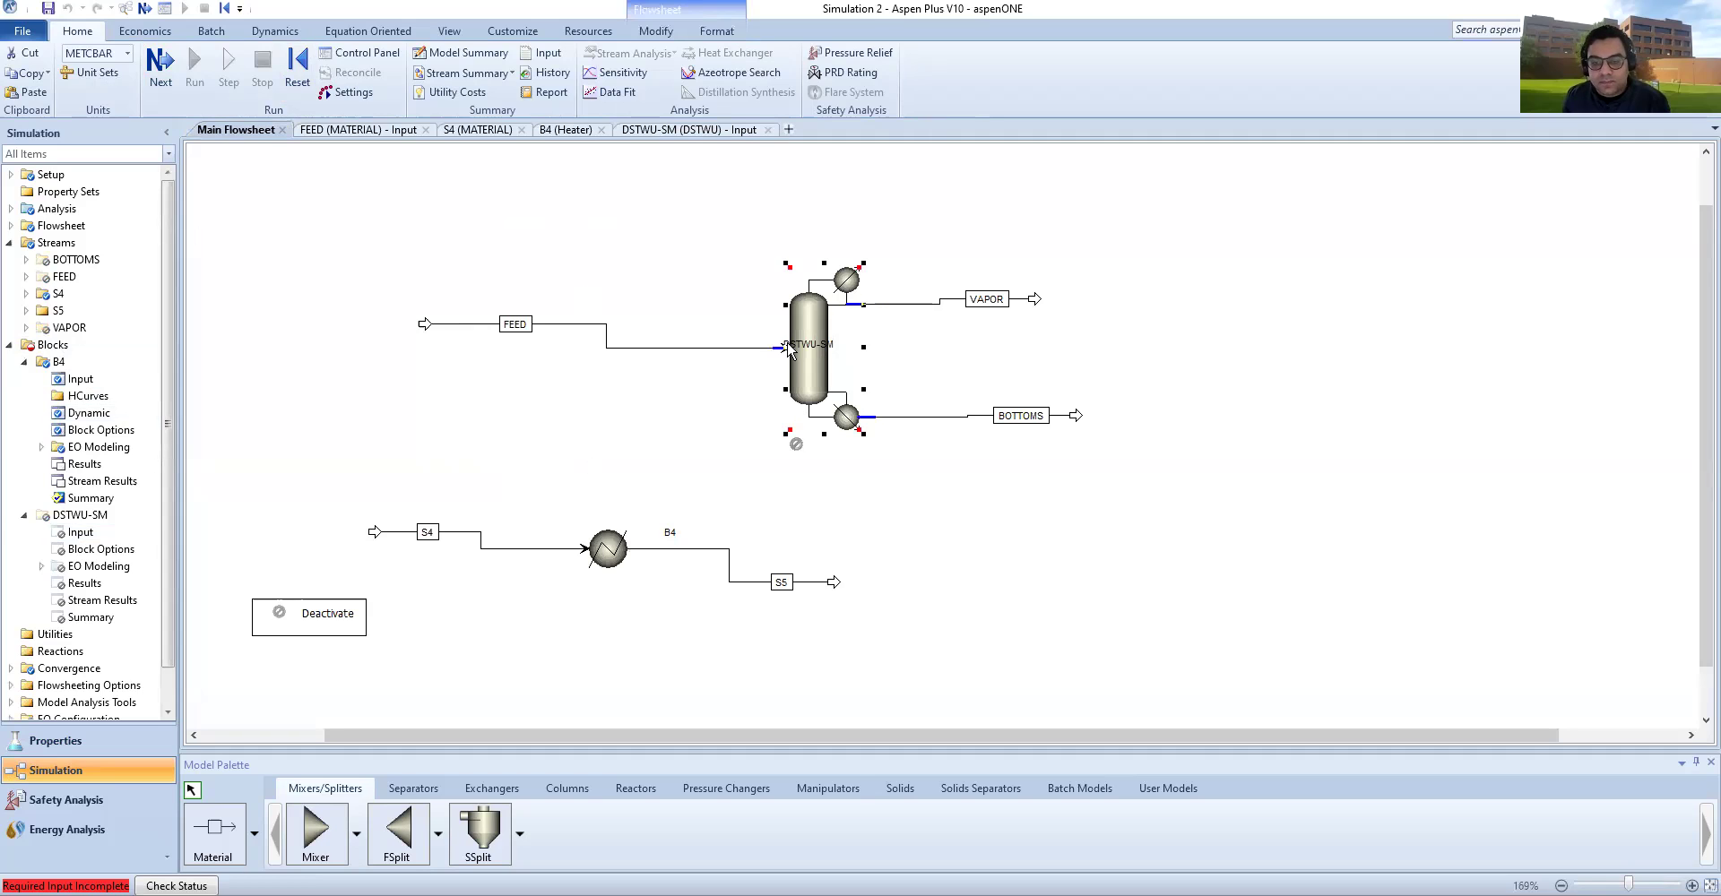
pyautogui.moveTo(341, 257); pyautogui.dragTo(1202, 474)
pyautogui.rightClick(807, 361)
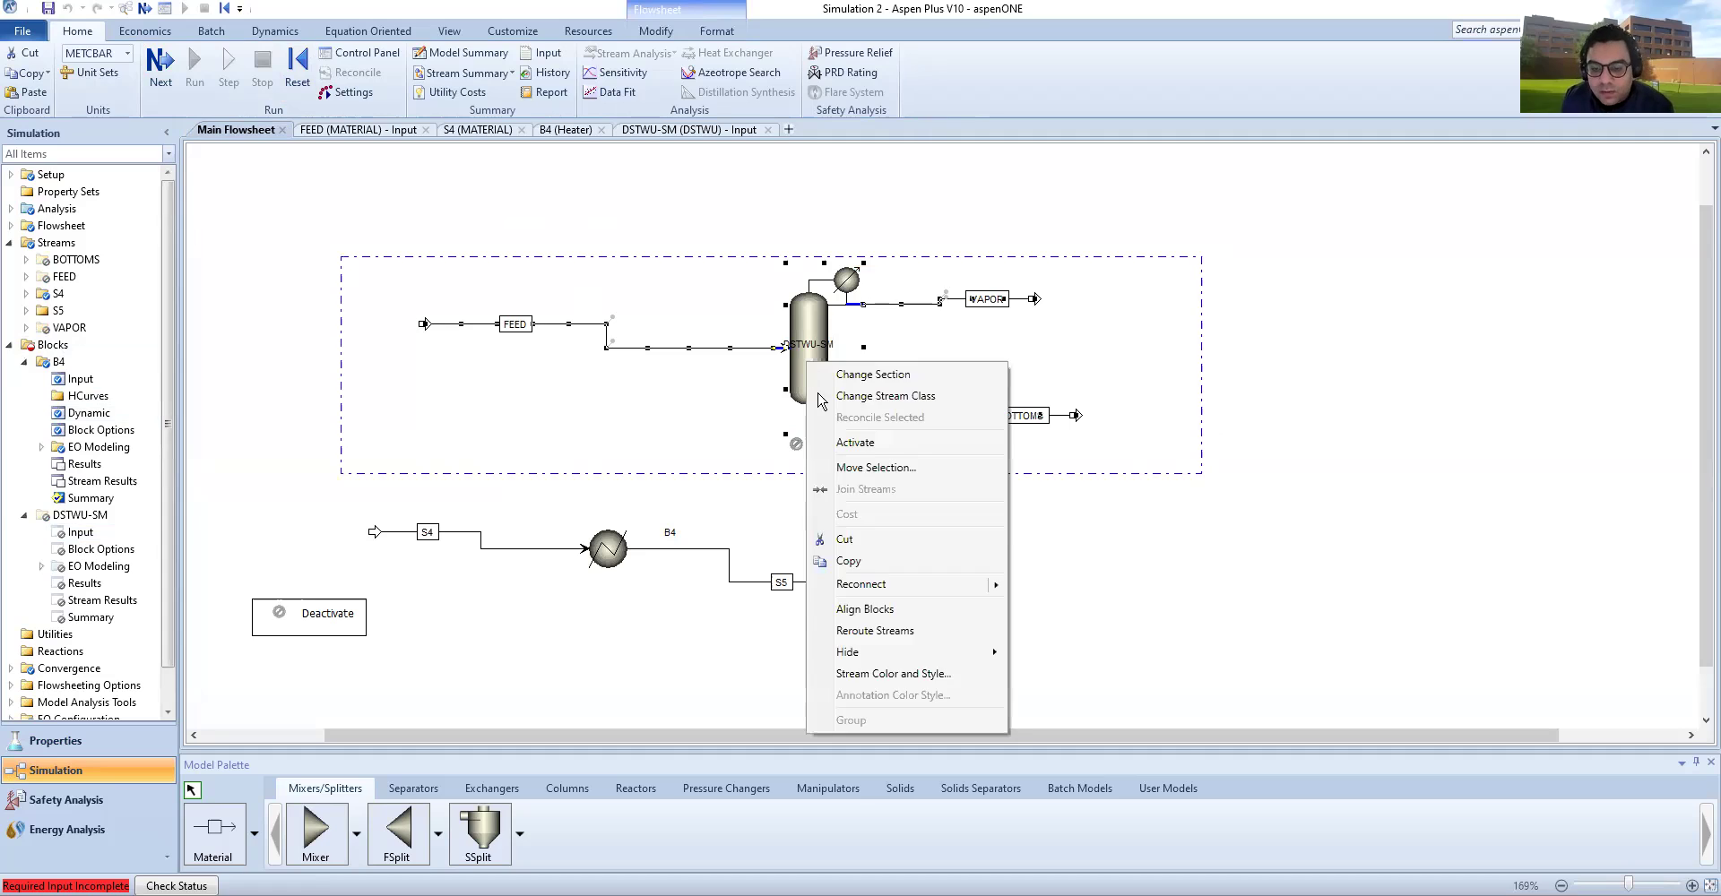
pyautogui.click(866, 442)
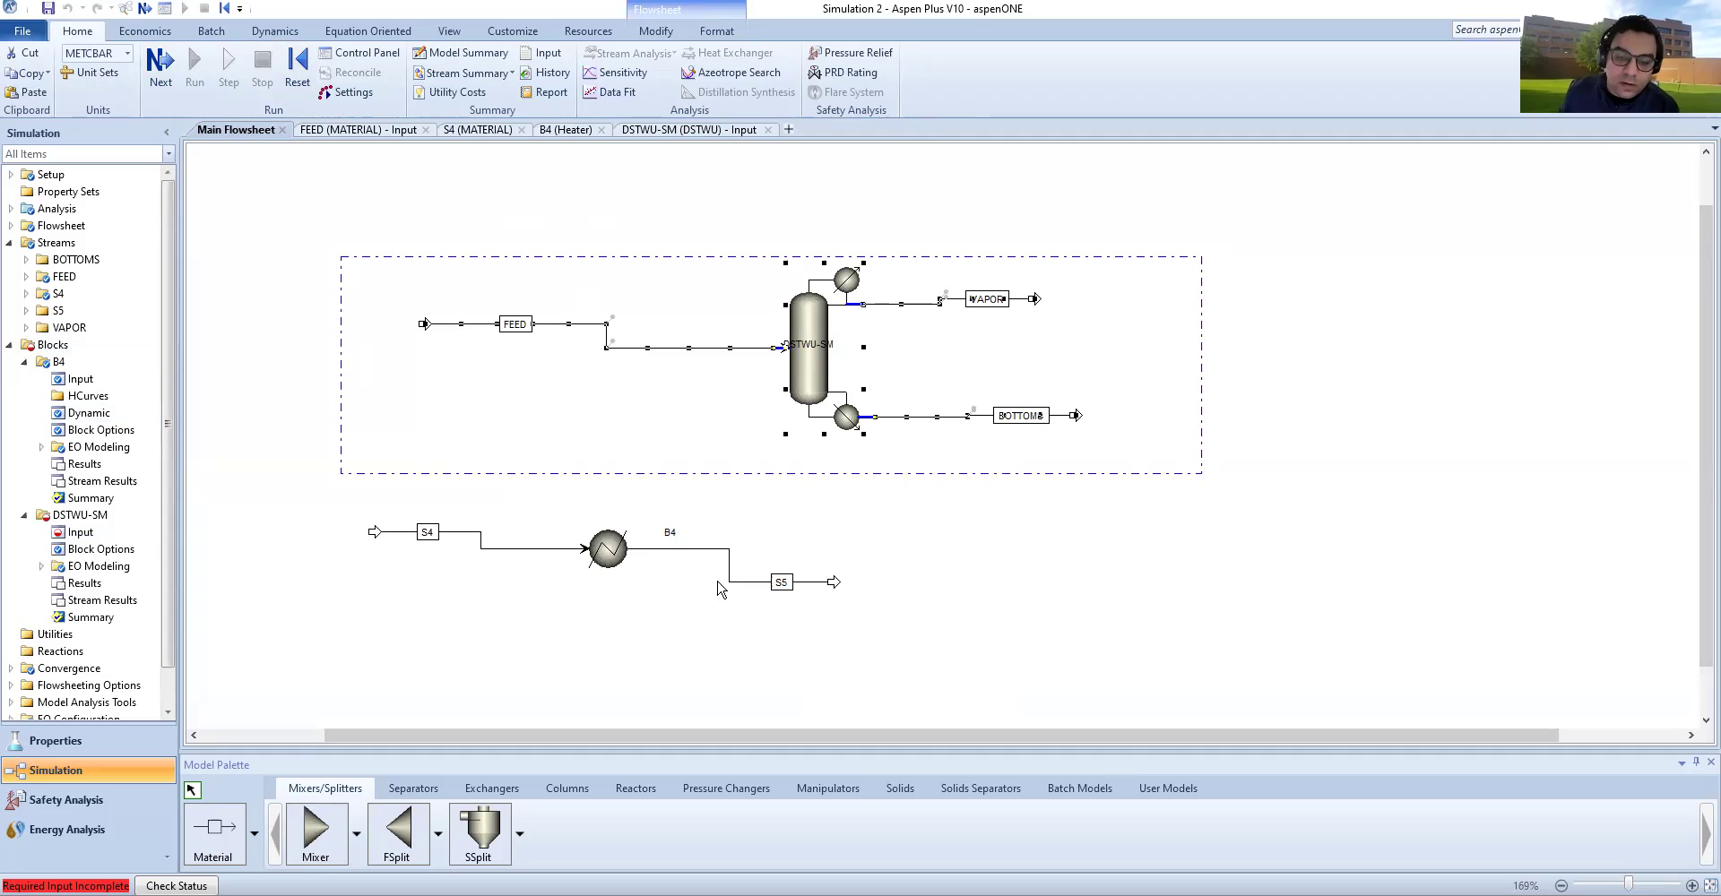
# Step: Rename heater B4's outlet stream S5 as 2080-VL
pyautogui.click(778, 581)
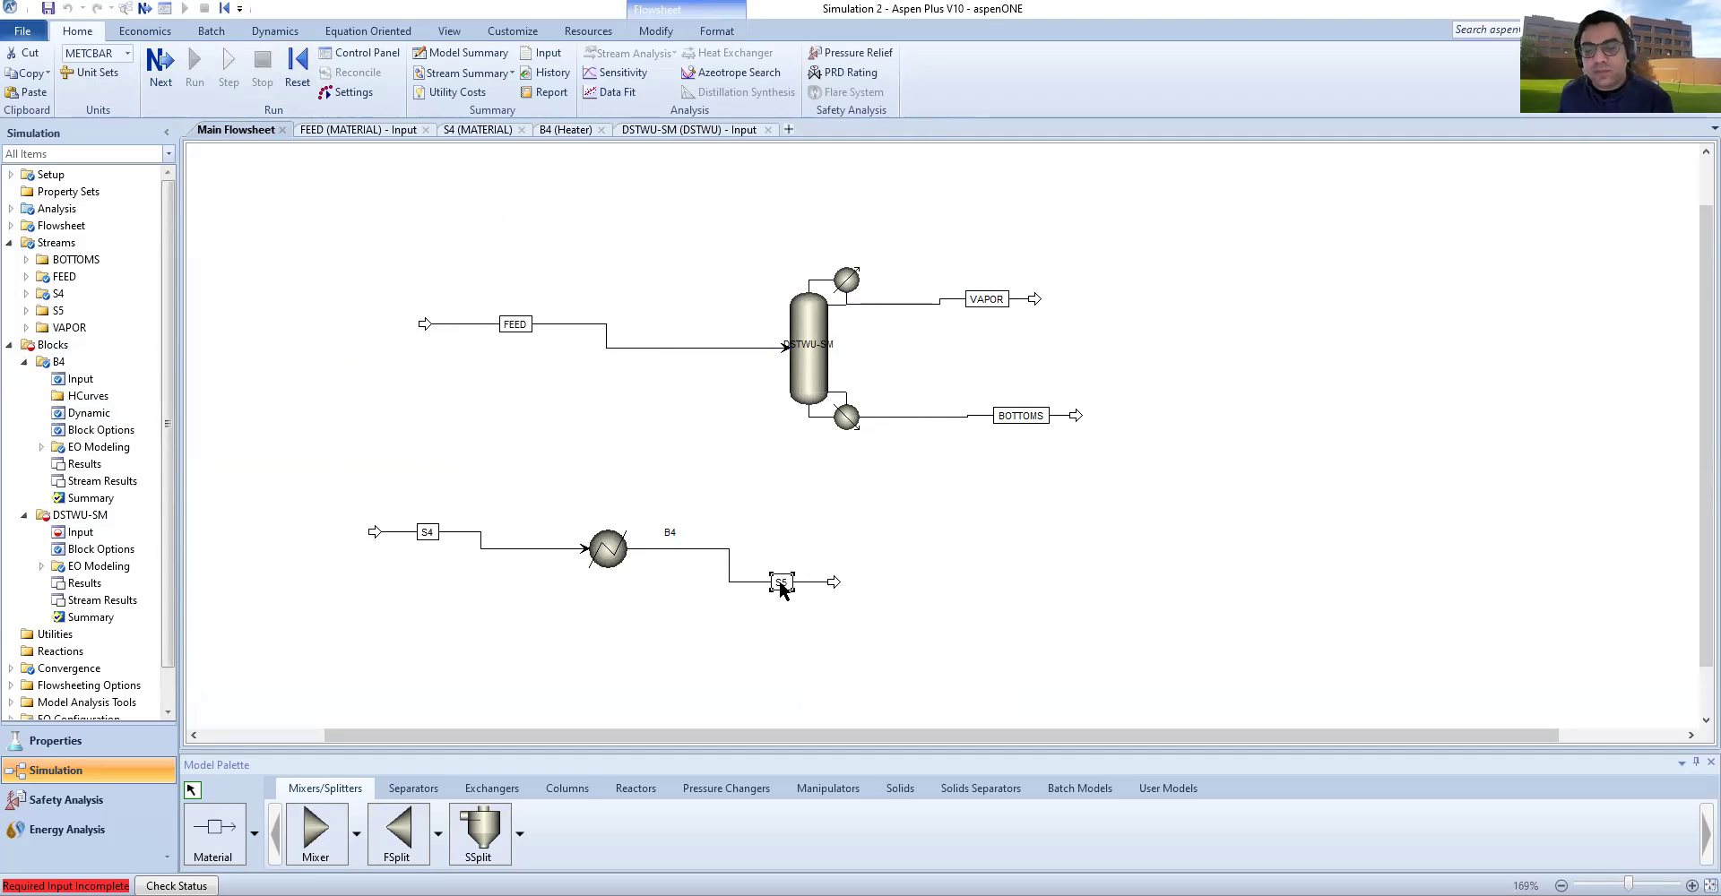
pyautogui.click(778, 580)
pyautogui.write('20')
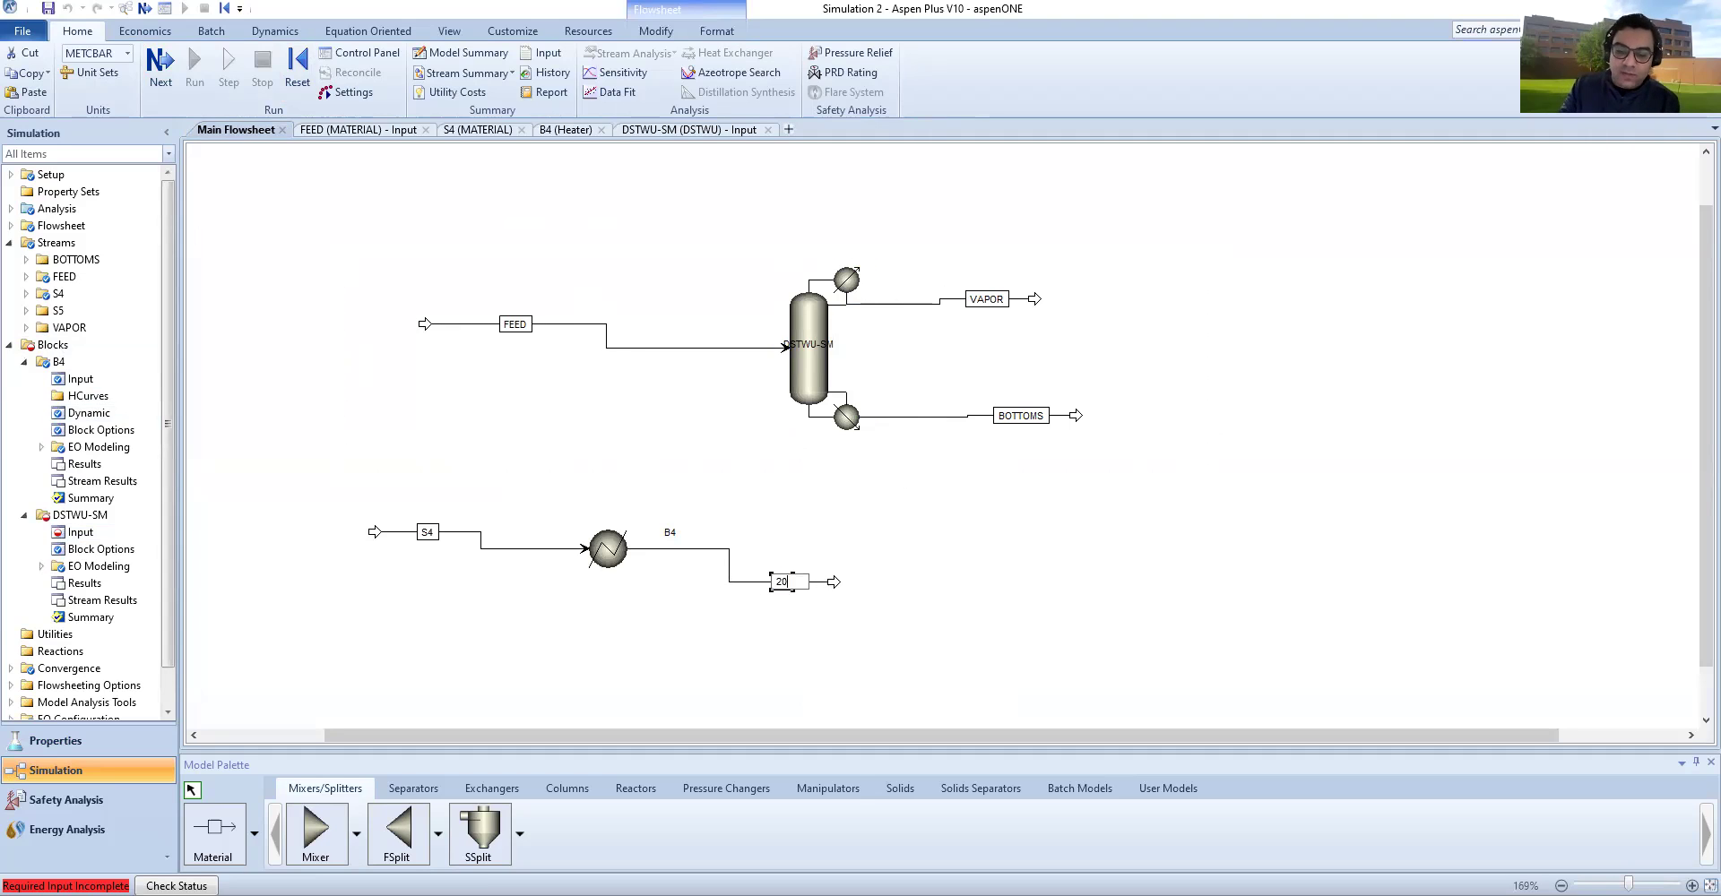
pyautogui.write('80-VL')
pyautogui.press('Return')
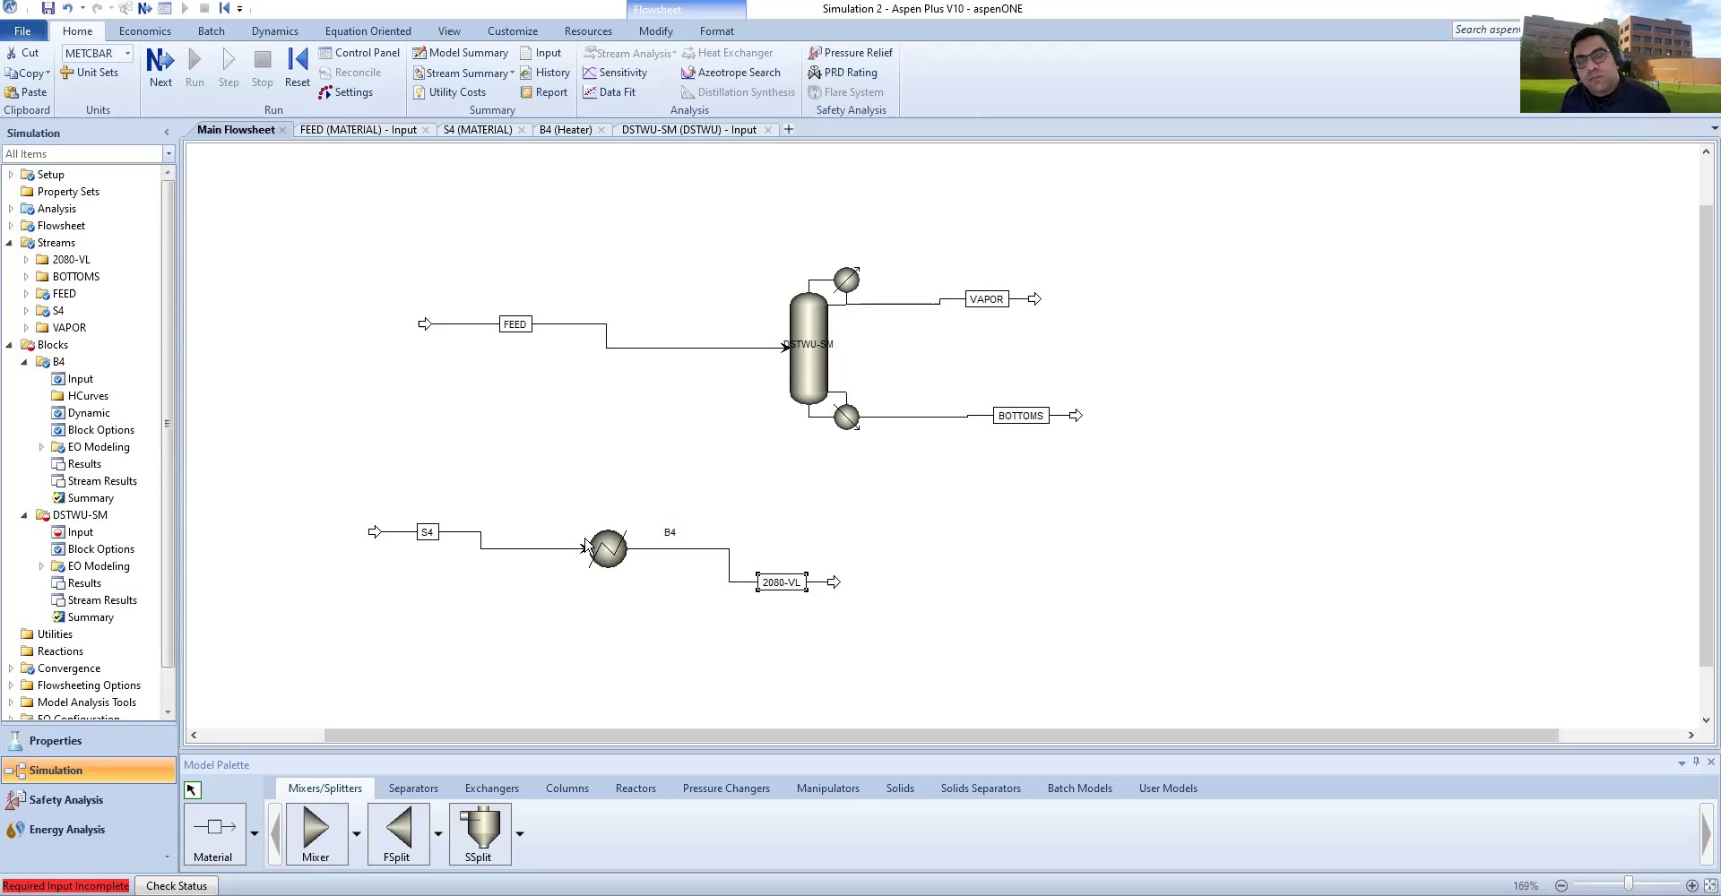
# Step: Review the FEED stream's flash specifications and open the specifications of the DSTWU-SM column
pyautogui.click(639, 347)
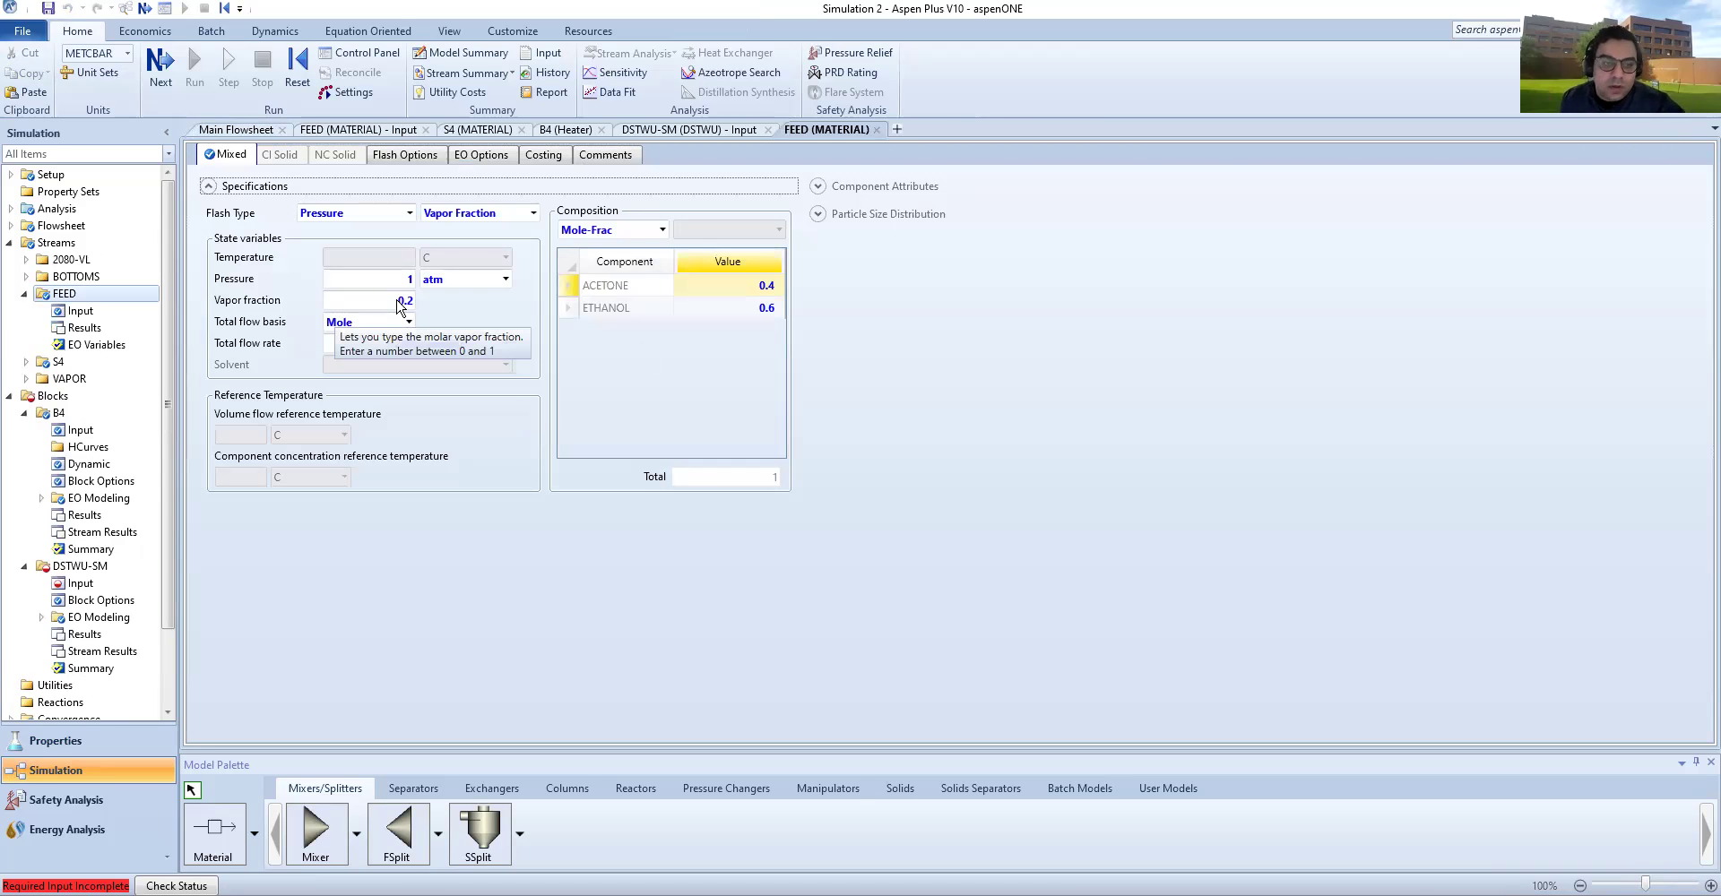
pyautogui.click(224, 131)
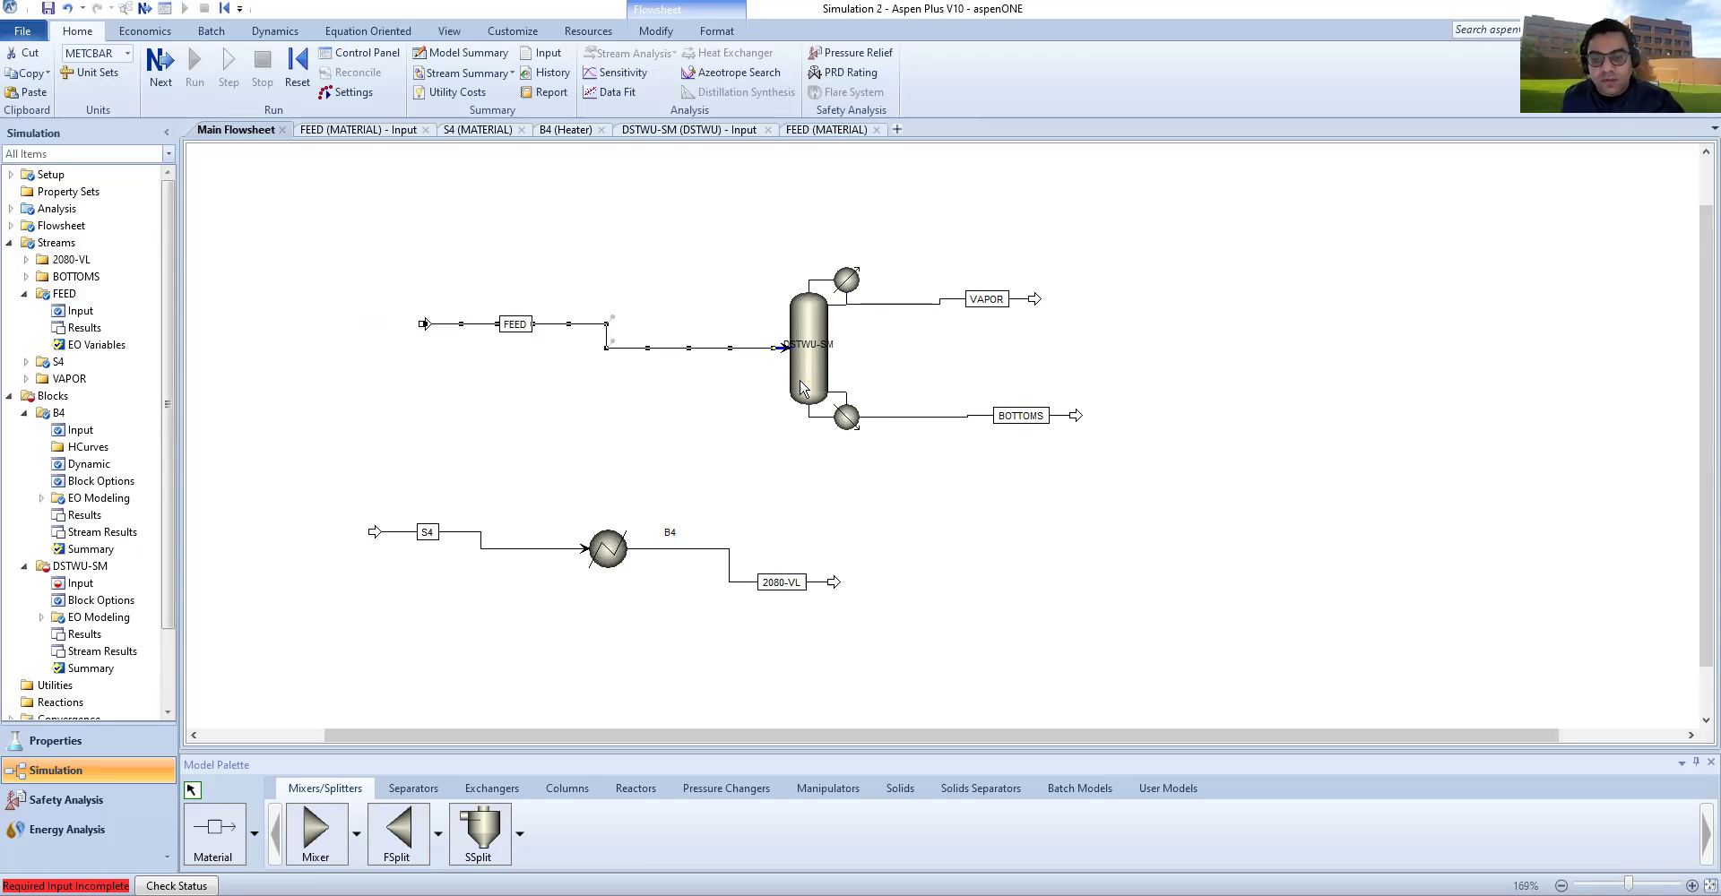
pyautogui.click(802, 386)
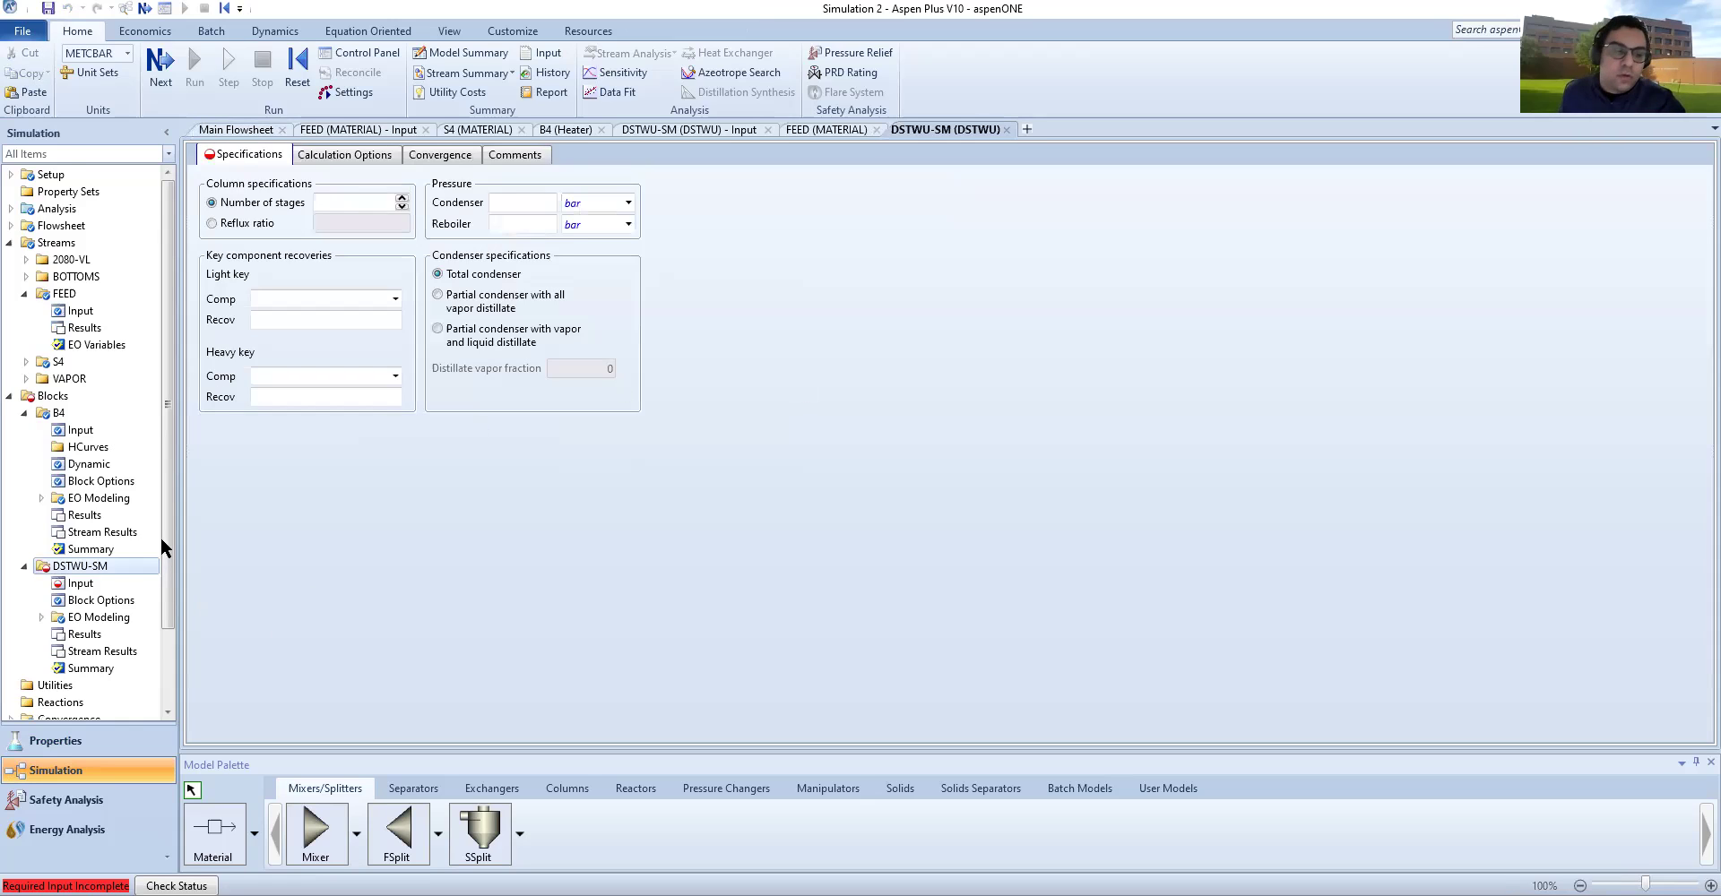
pyautogui.scroll(-1, 130, 523)
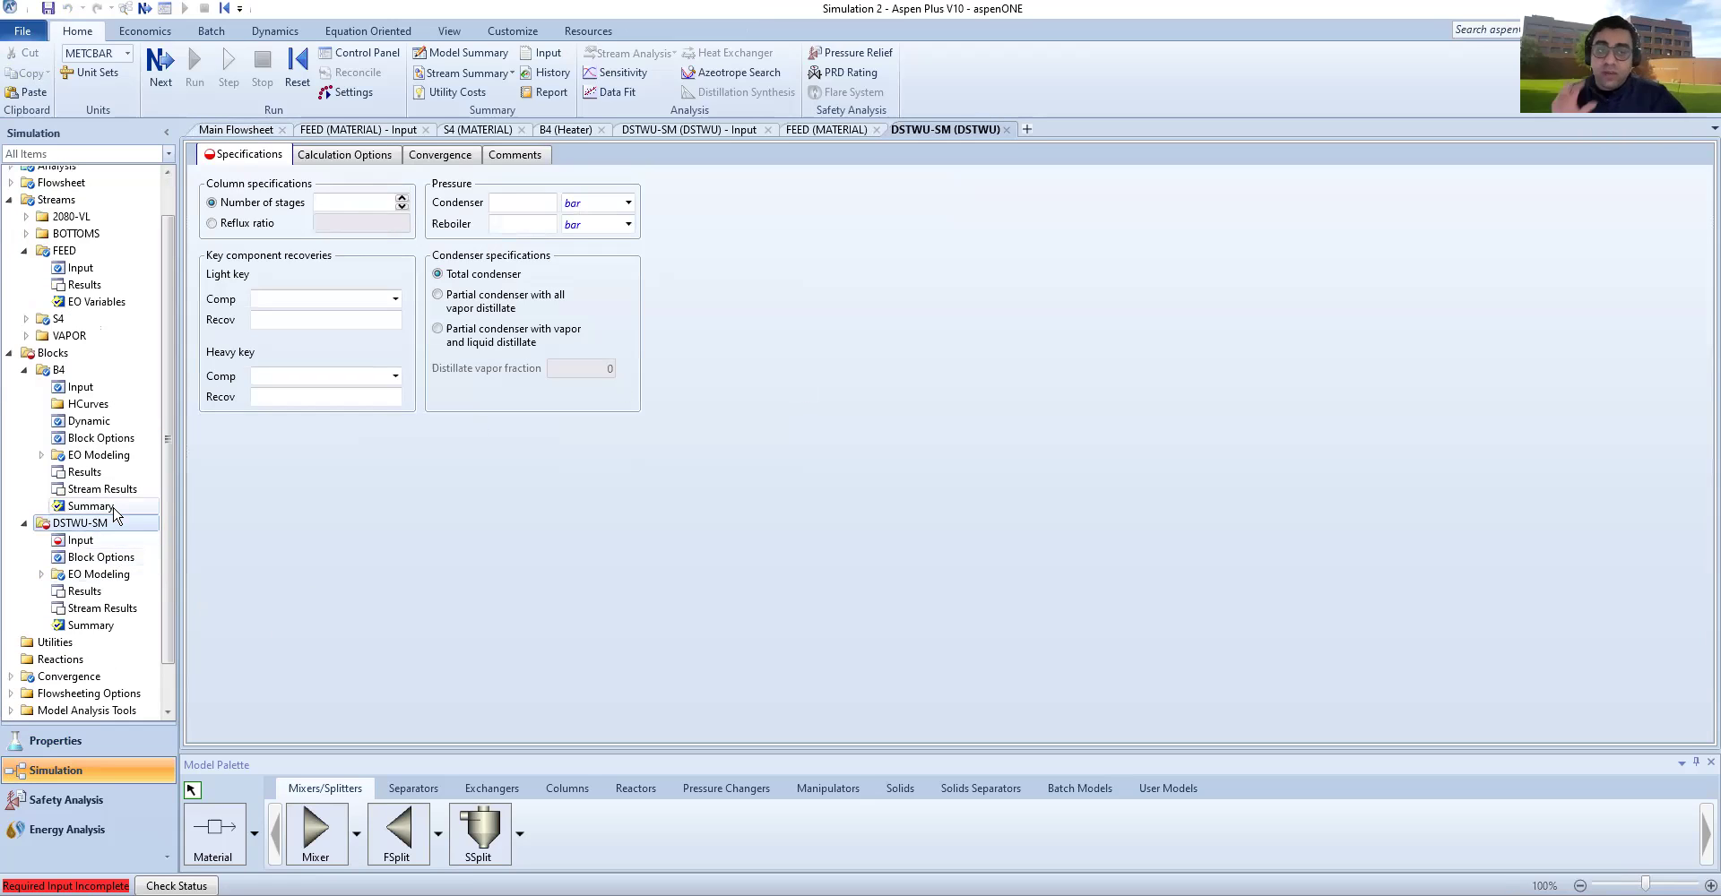
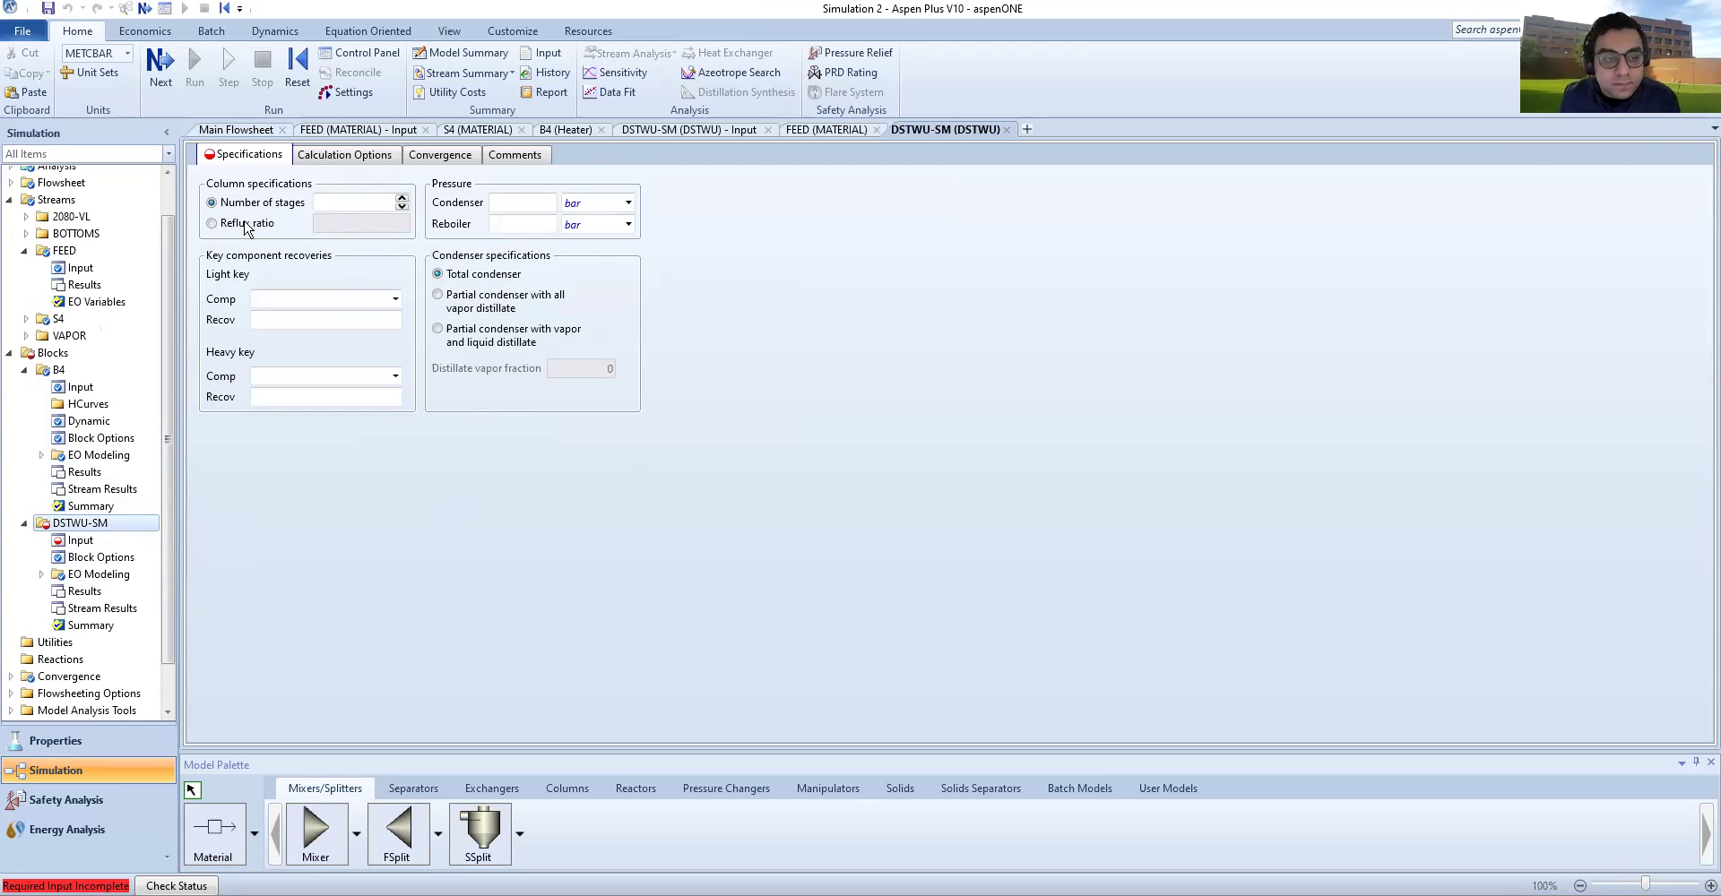
# Step: Specify the DSTWU-SM column by reflux ratio instead of number of stages, with a value of 3.25
pyautogui.click(349, 202)
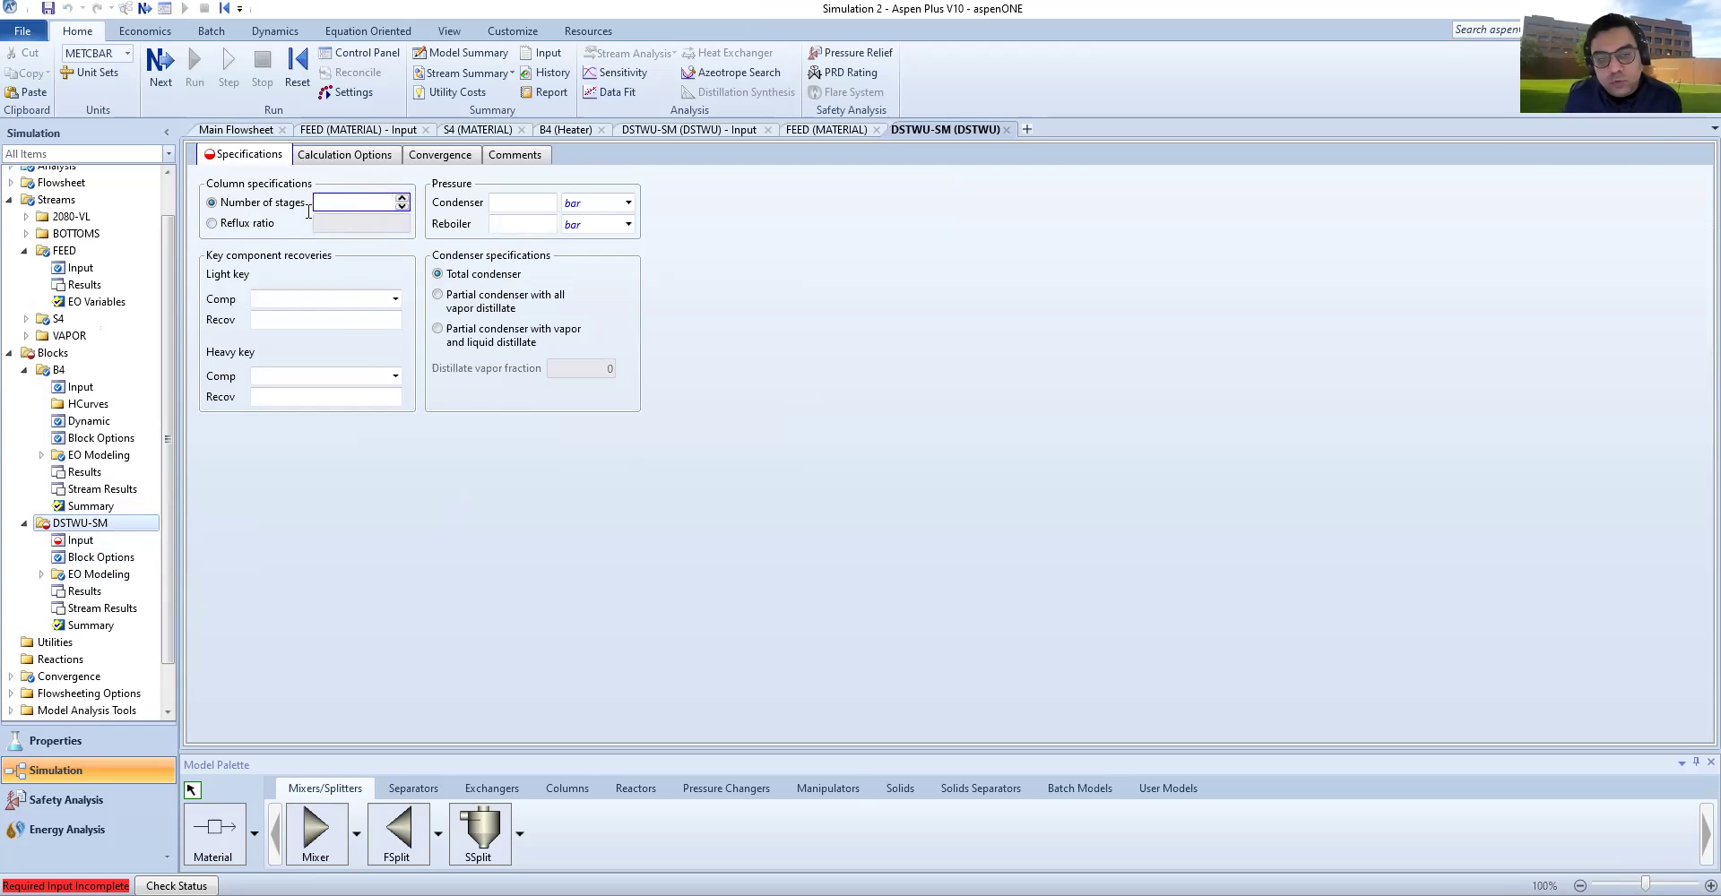
pyautogui.click(254, 226)
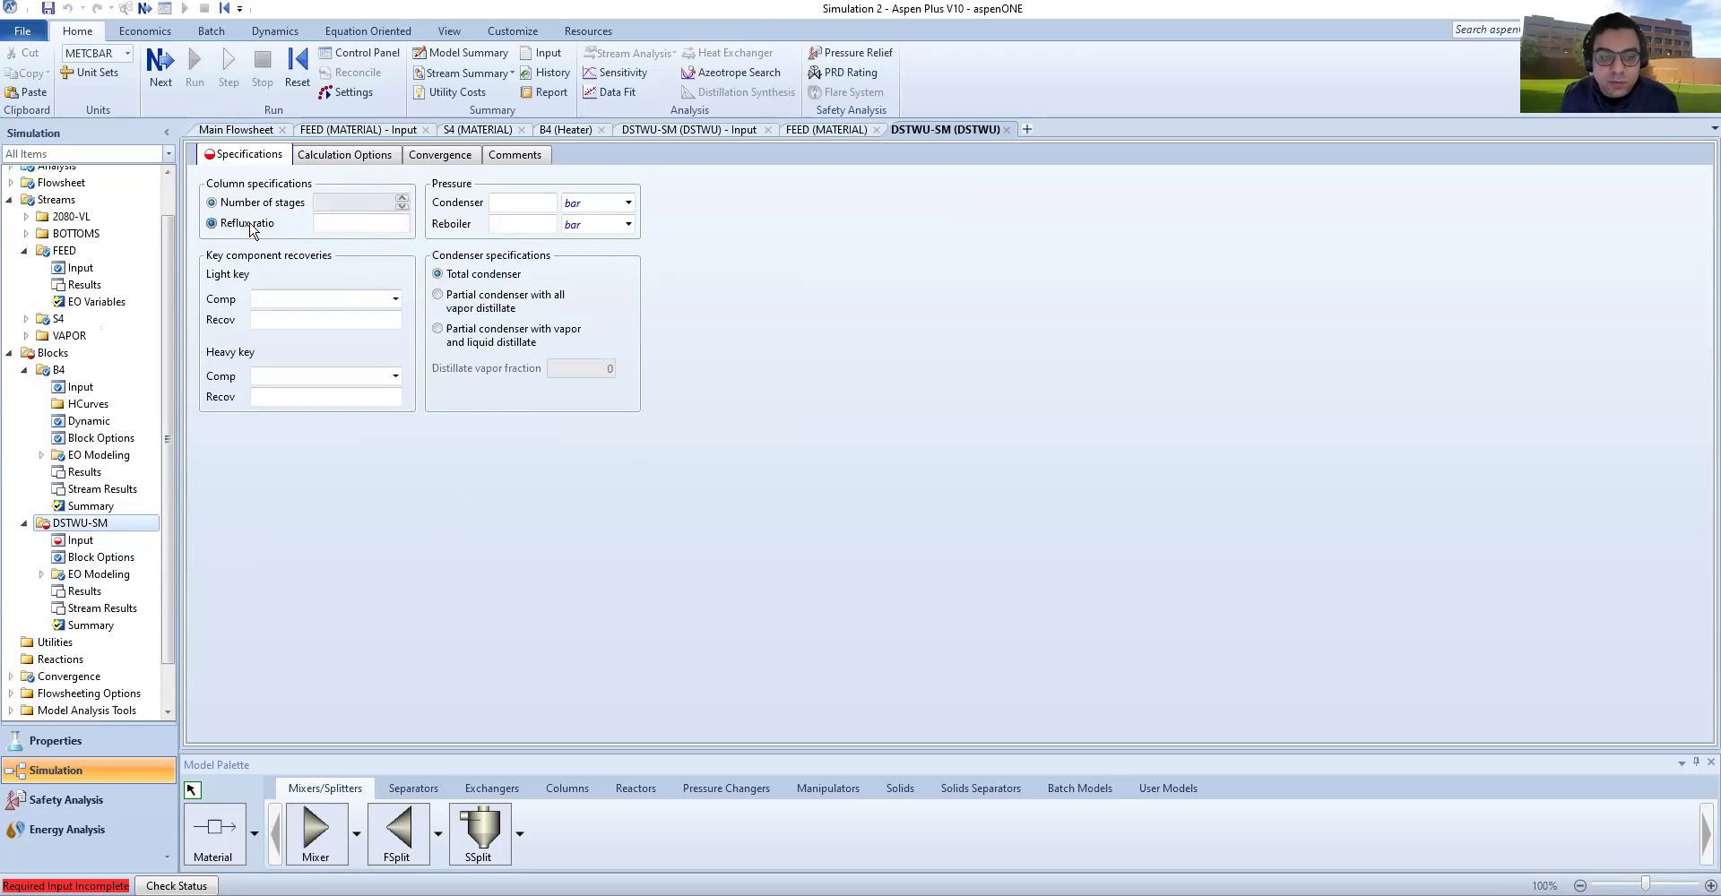
pyautogui.click(369, 222)
pyautogui.write('3.25')
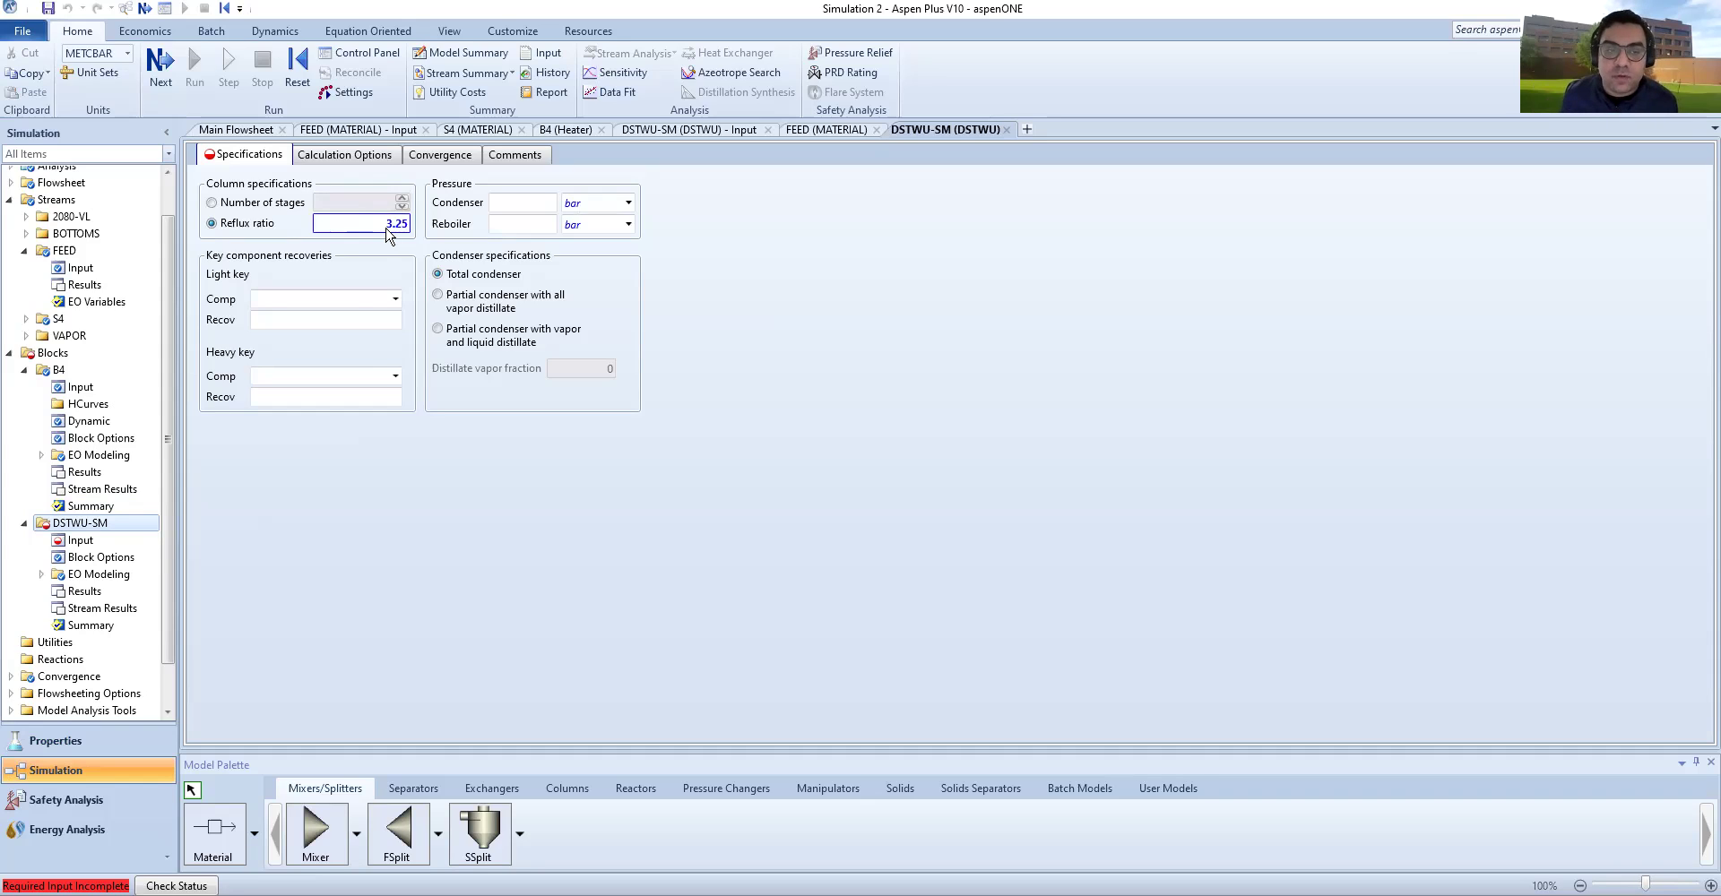
# Step: Replace the DSTWU-SM column's reflux ratio with -1.5
pyautogui.moveTo(381, 228); pyautogui.dragTo(404, 229)
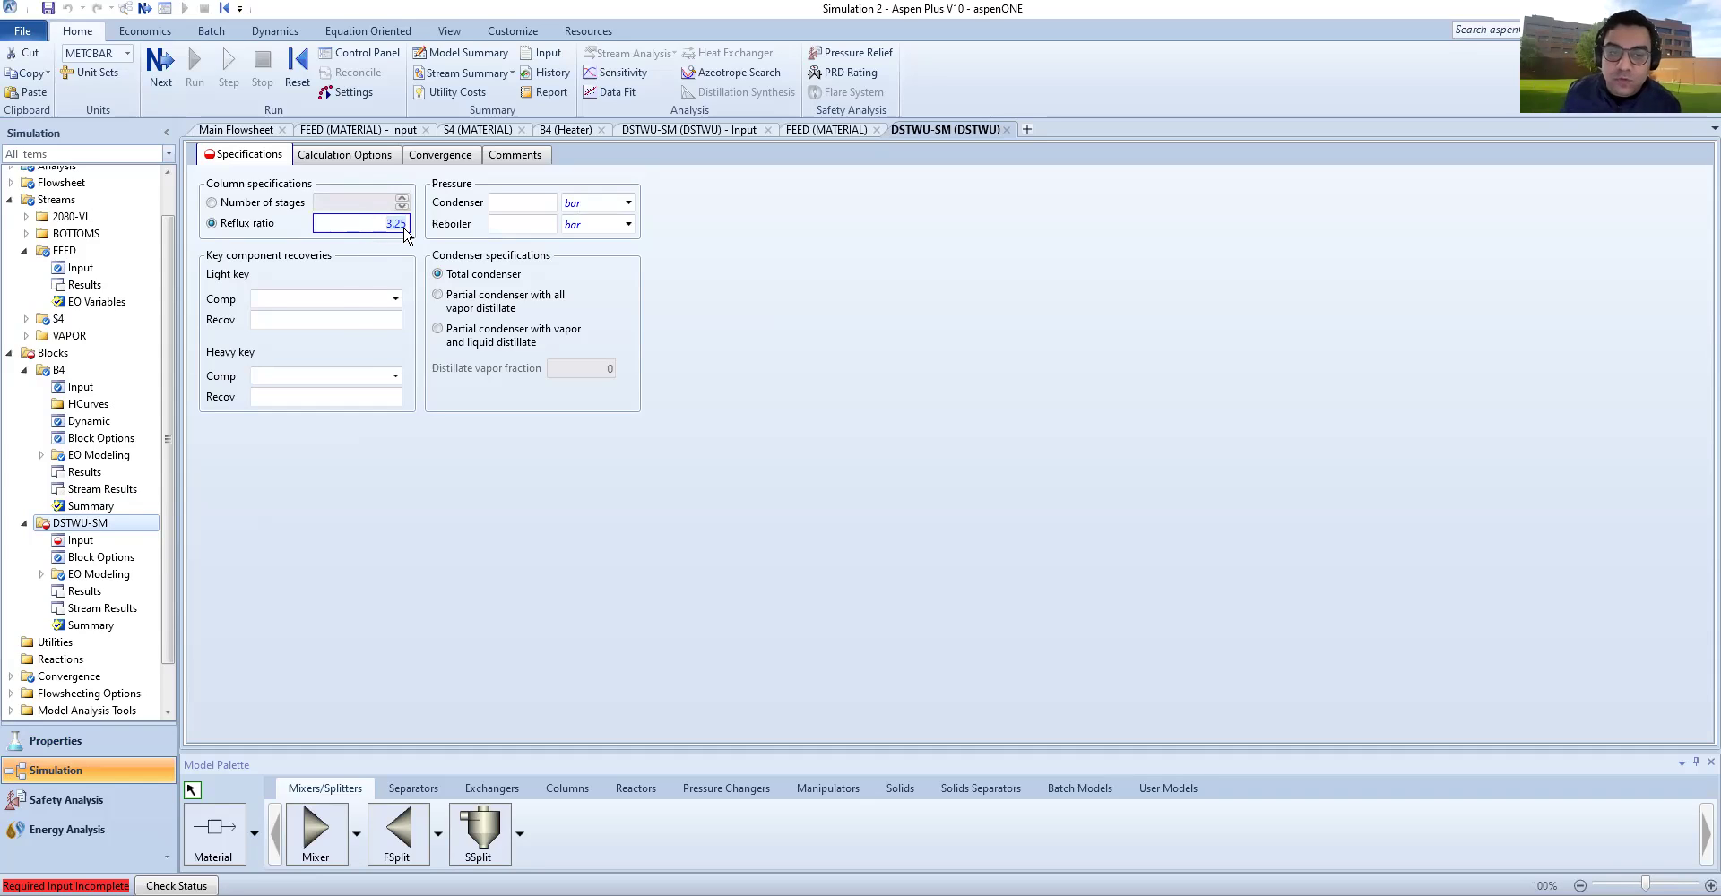
pyautogui.press('BackSpace')
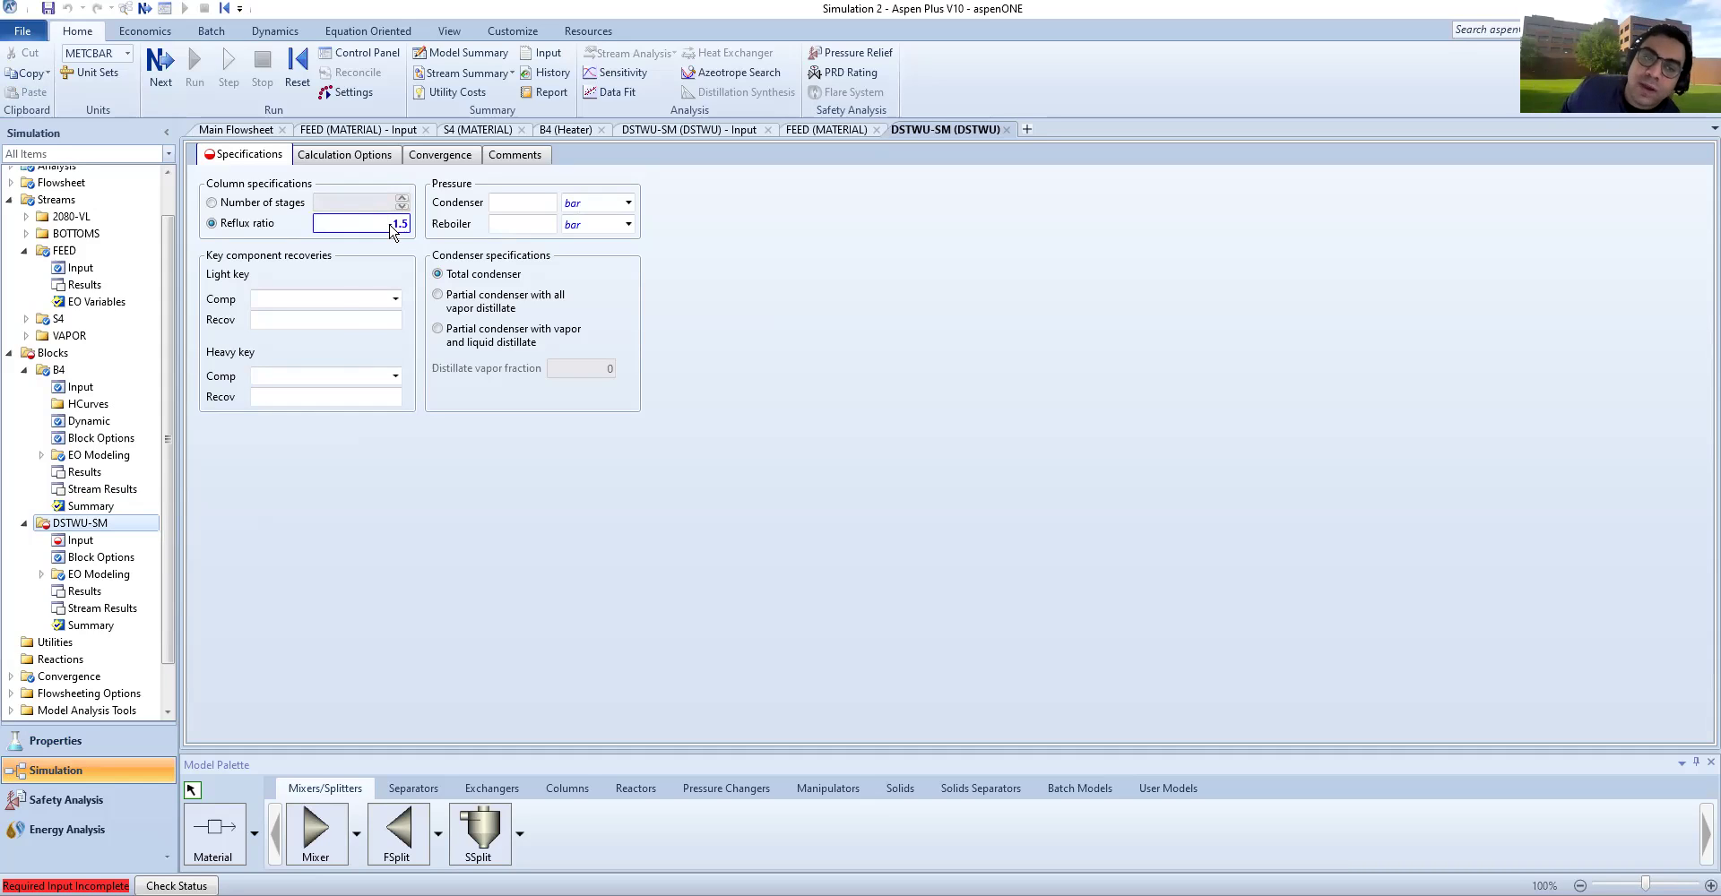
pyautogui.doubleClick(391, 224)
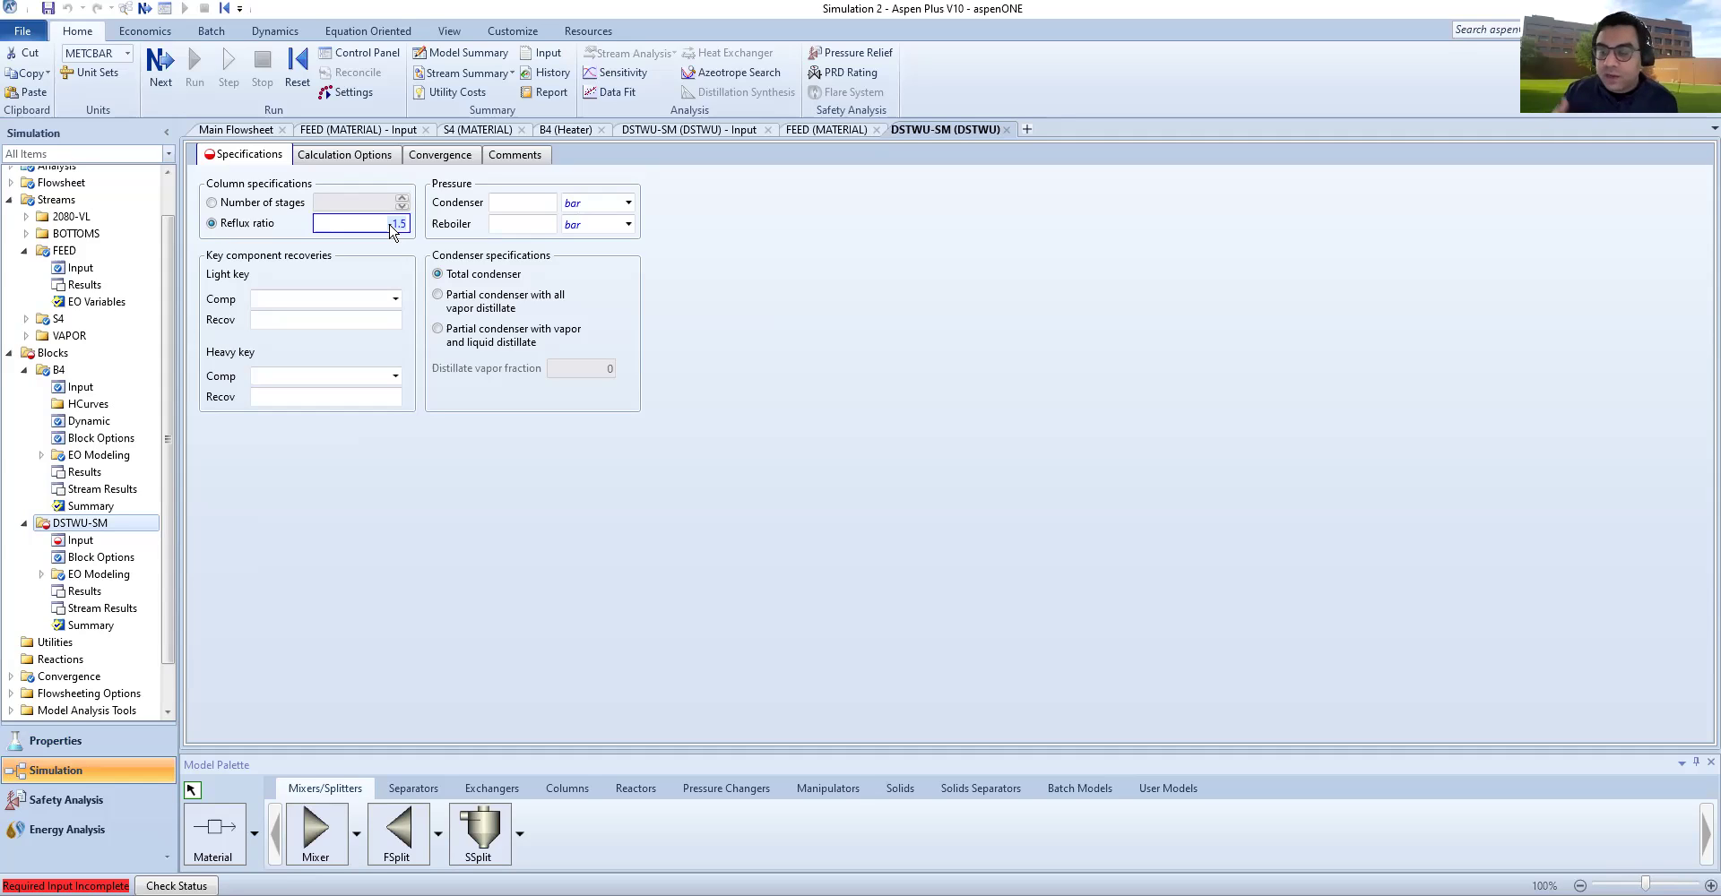
# Step: Set the DSTWU-SM column's reflux ratio to 3.25
pyautogui.write('3.2')
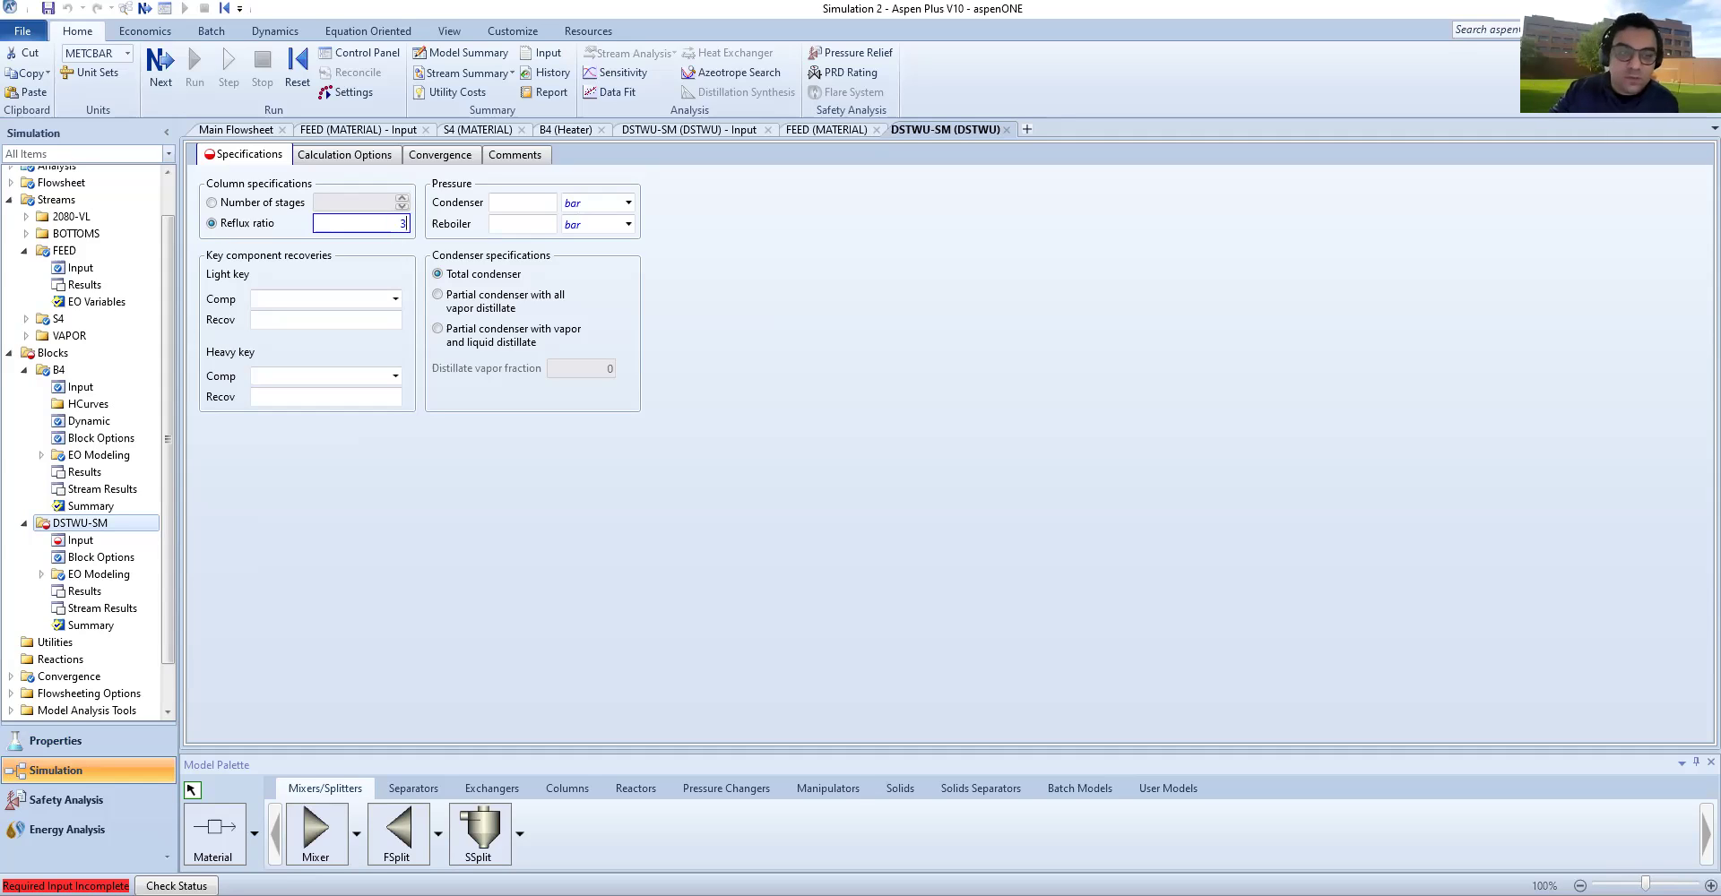
pyautogui.press('Return')
# Step: Choose ACETONE as the light key component and ETHANOL as the heavy key component of the DSTWU-SM column
pyautogui.click(394, 299)
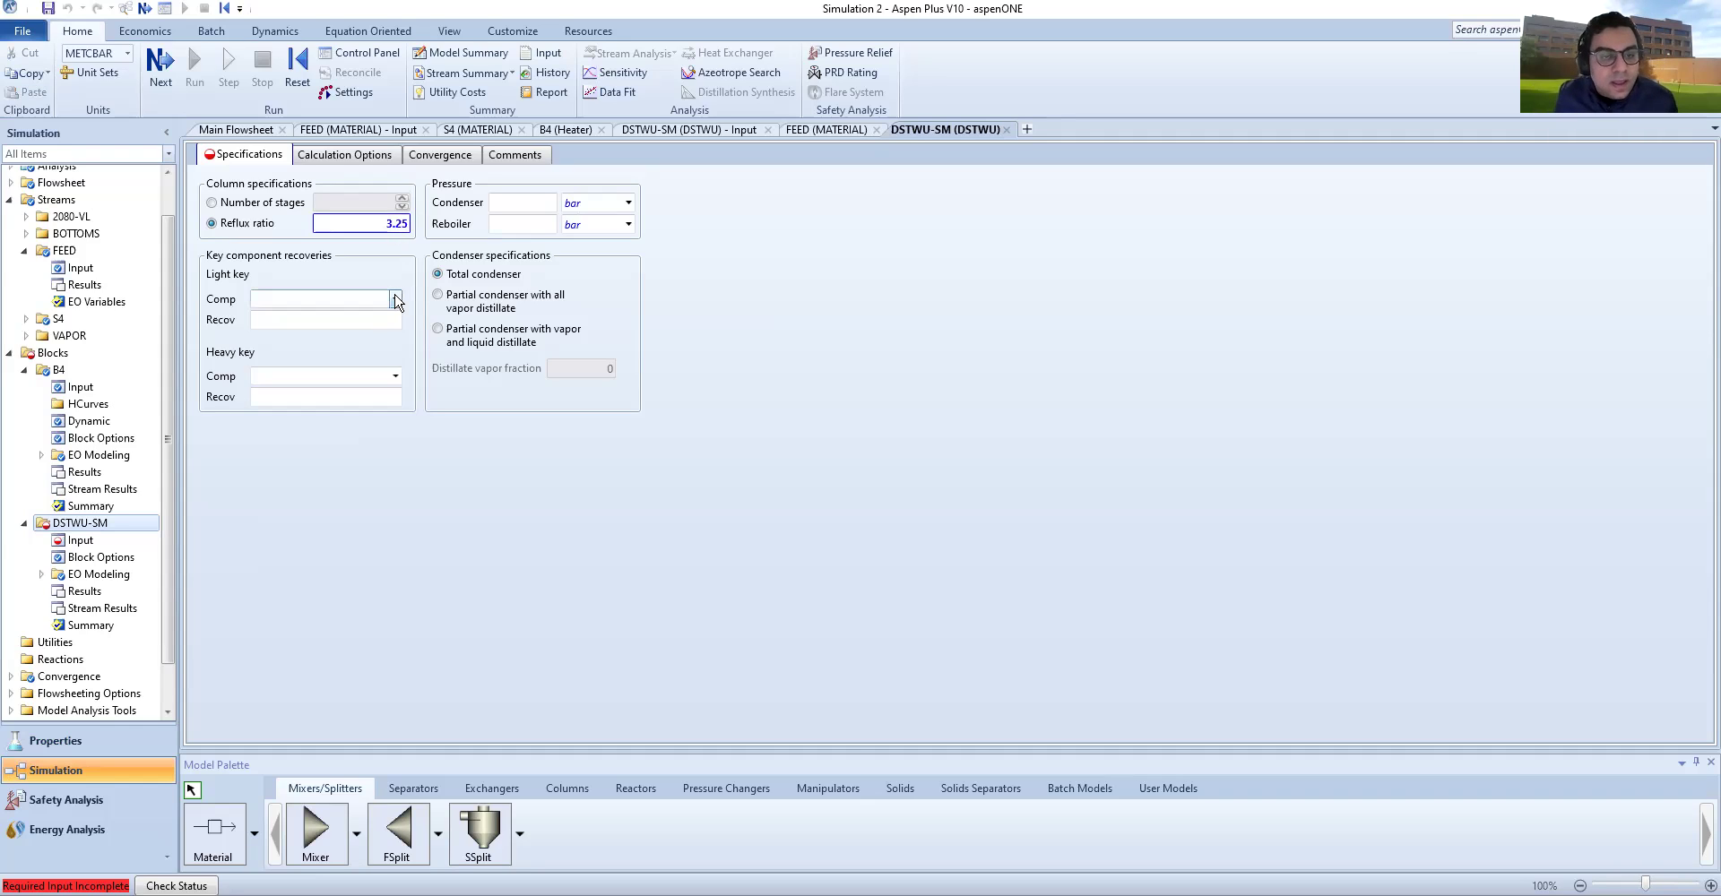
pyautogui.click(395, 299)
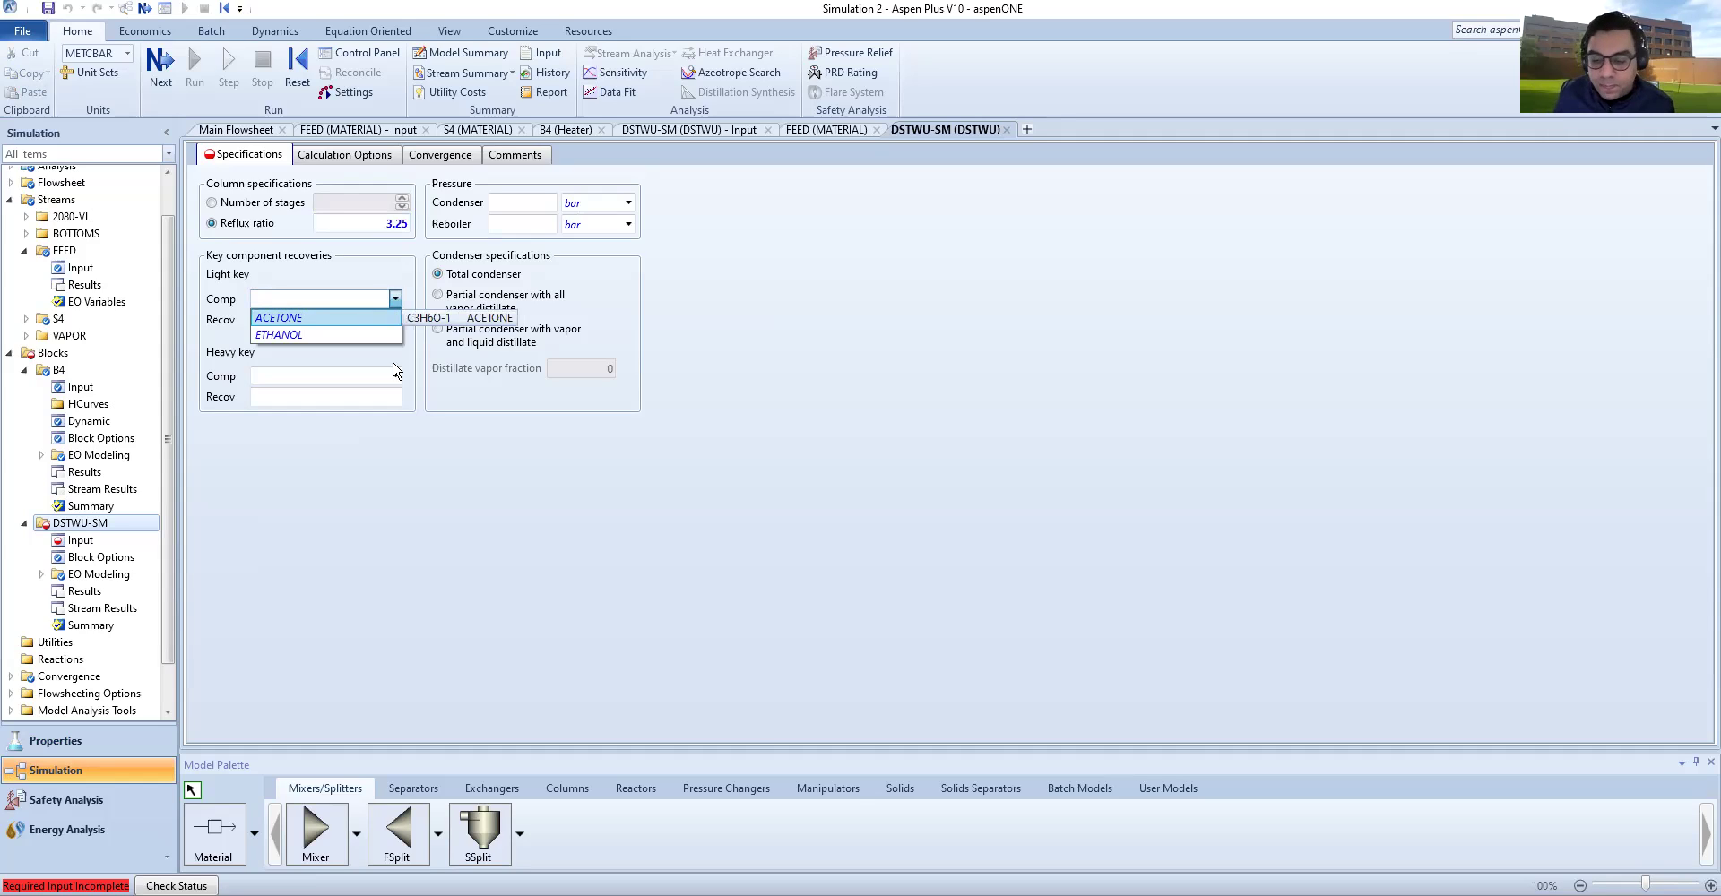
pyautogui.press('Down')
pyautogui.press('Escape')
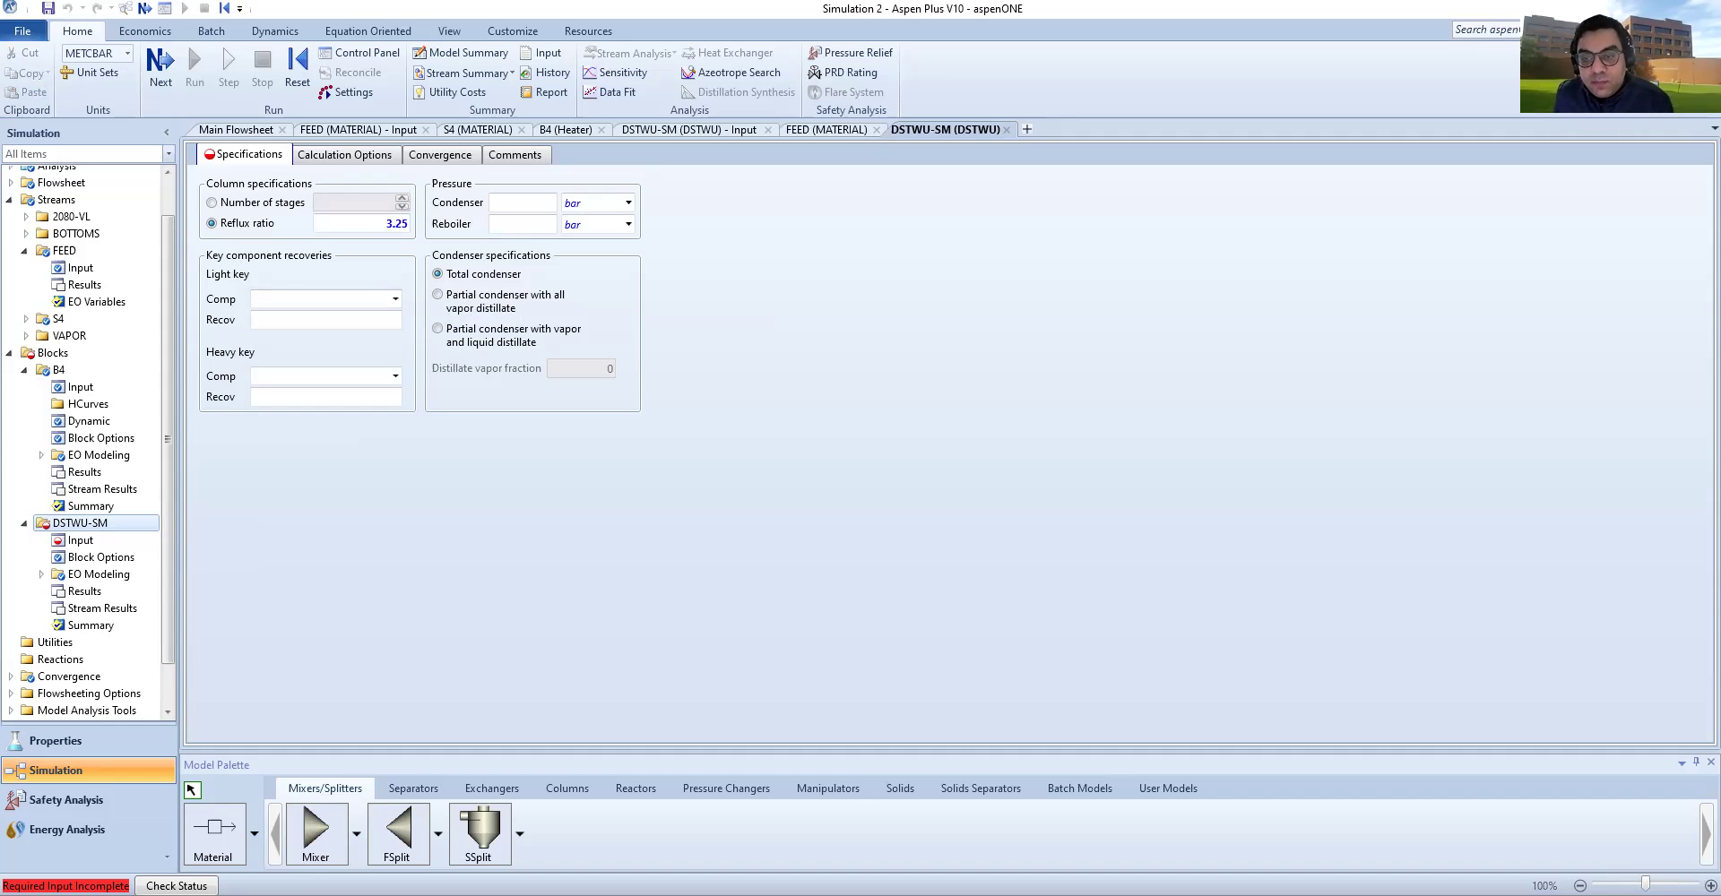
pyautogui.click(395, 299)
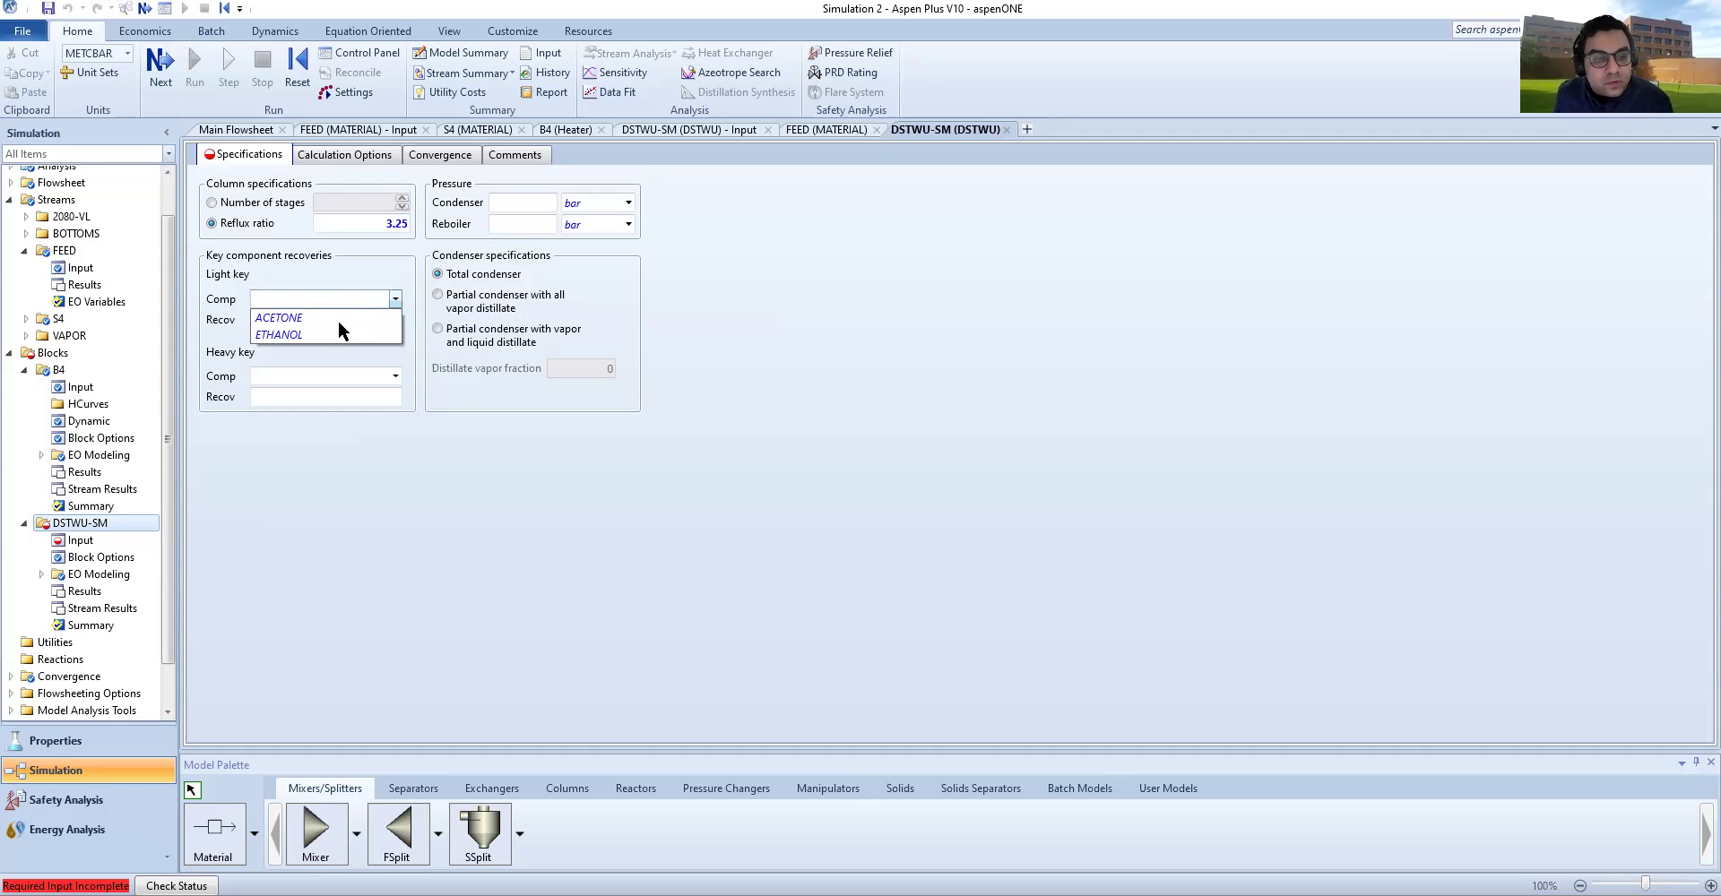
pyautogui.click(337, 317)
pyautogui.click(396, 375)
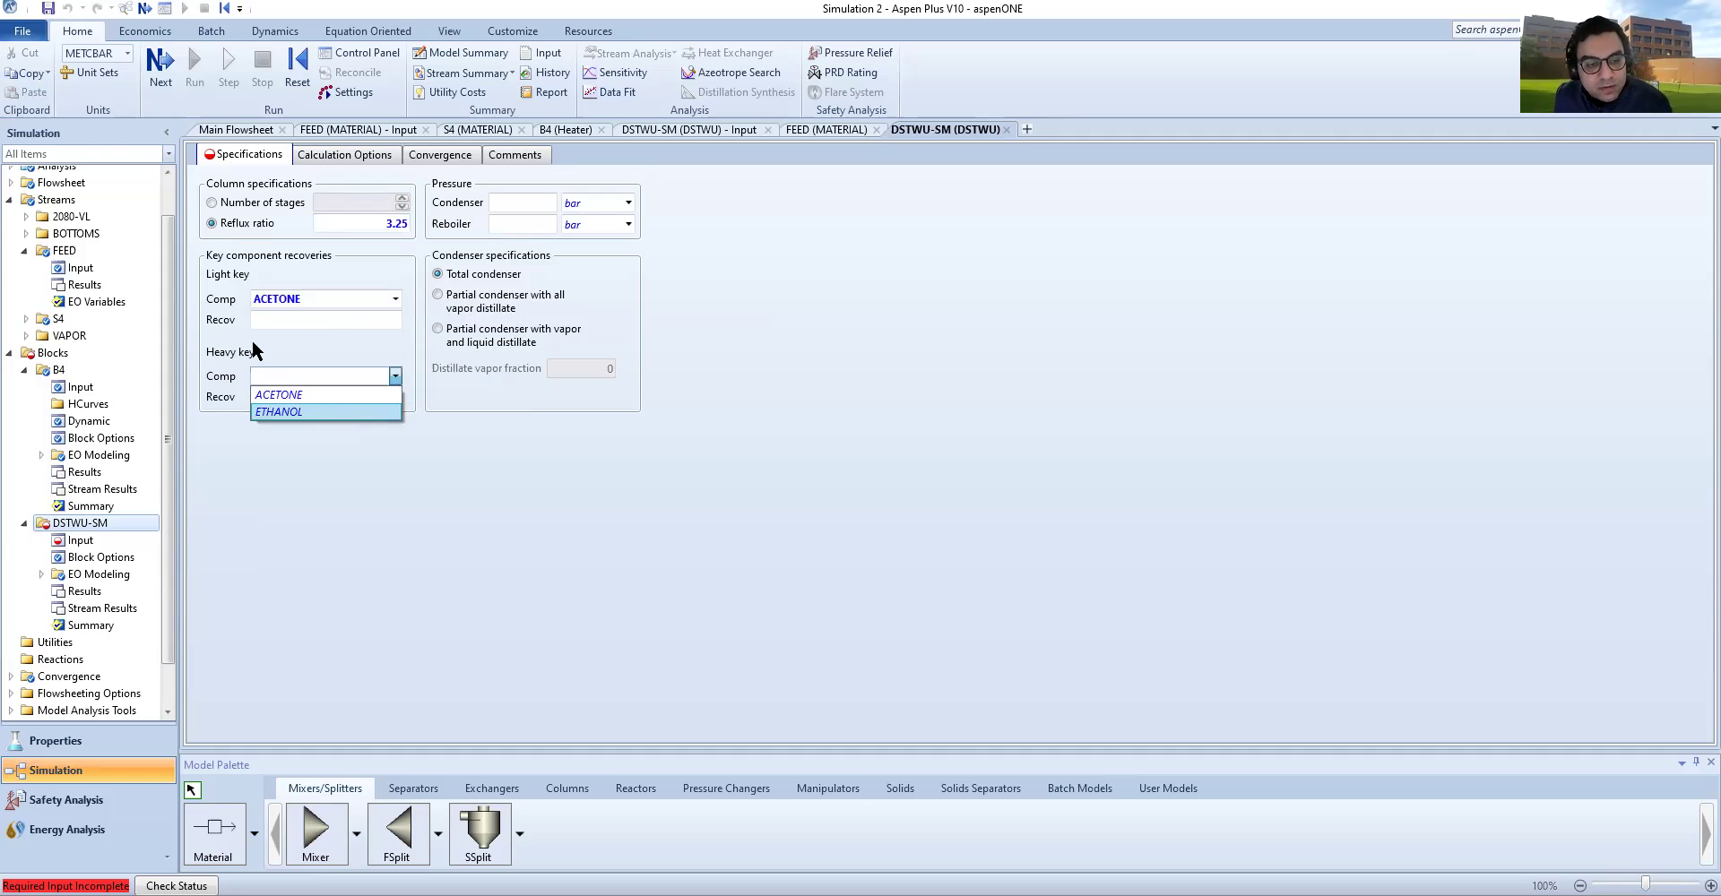
pyautogui.click(363, 411)
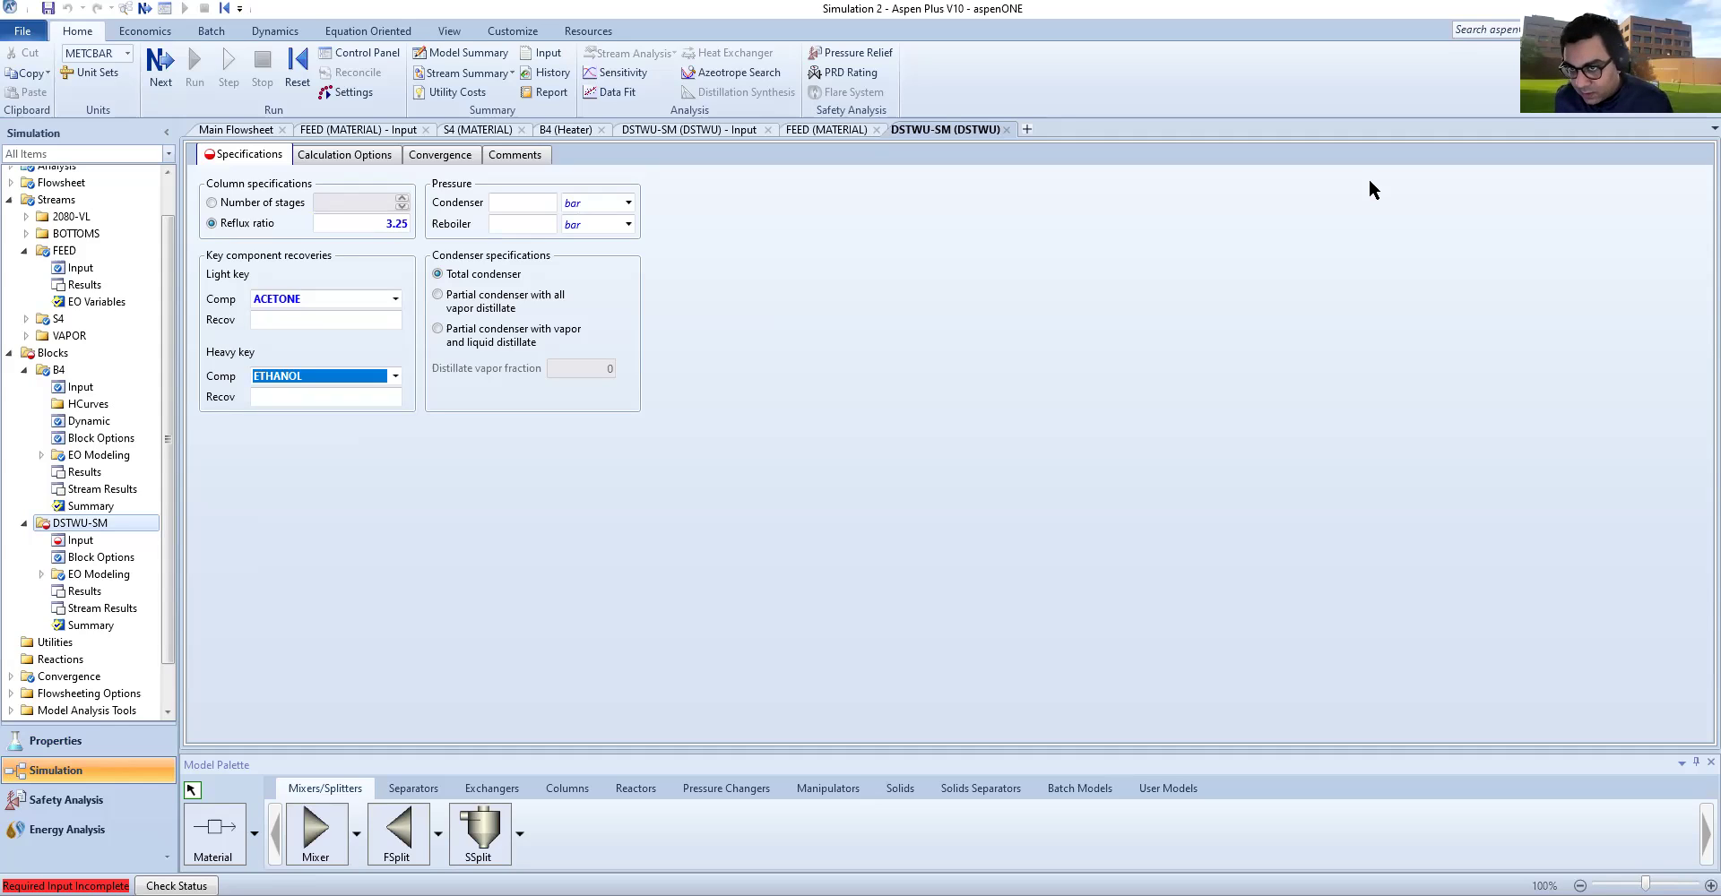
# Step: Switch to the blank whiteboard and sketch a distillation column with a feed arrow, an overhead product line and a bottom product line
pyautogui.click(789, 360)
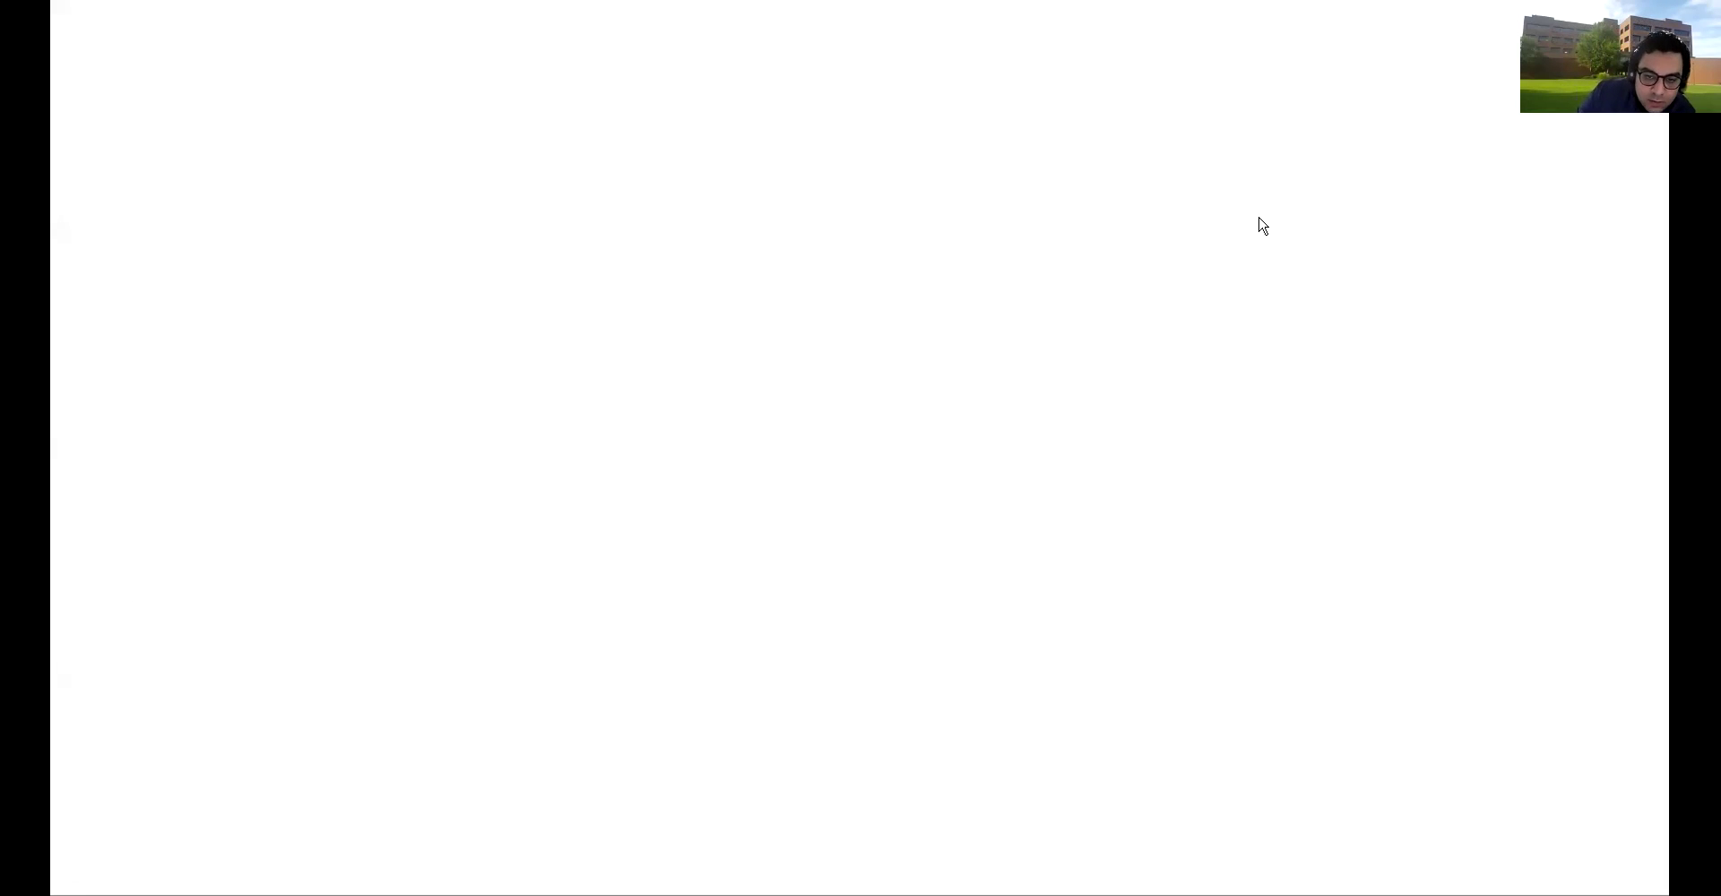
pyautogui.hotkey('ctrl', 'p')
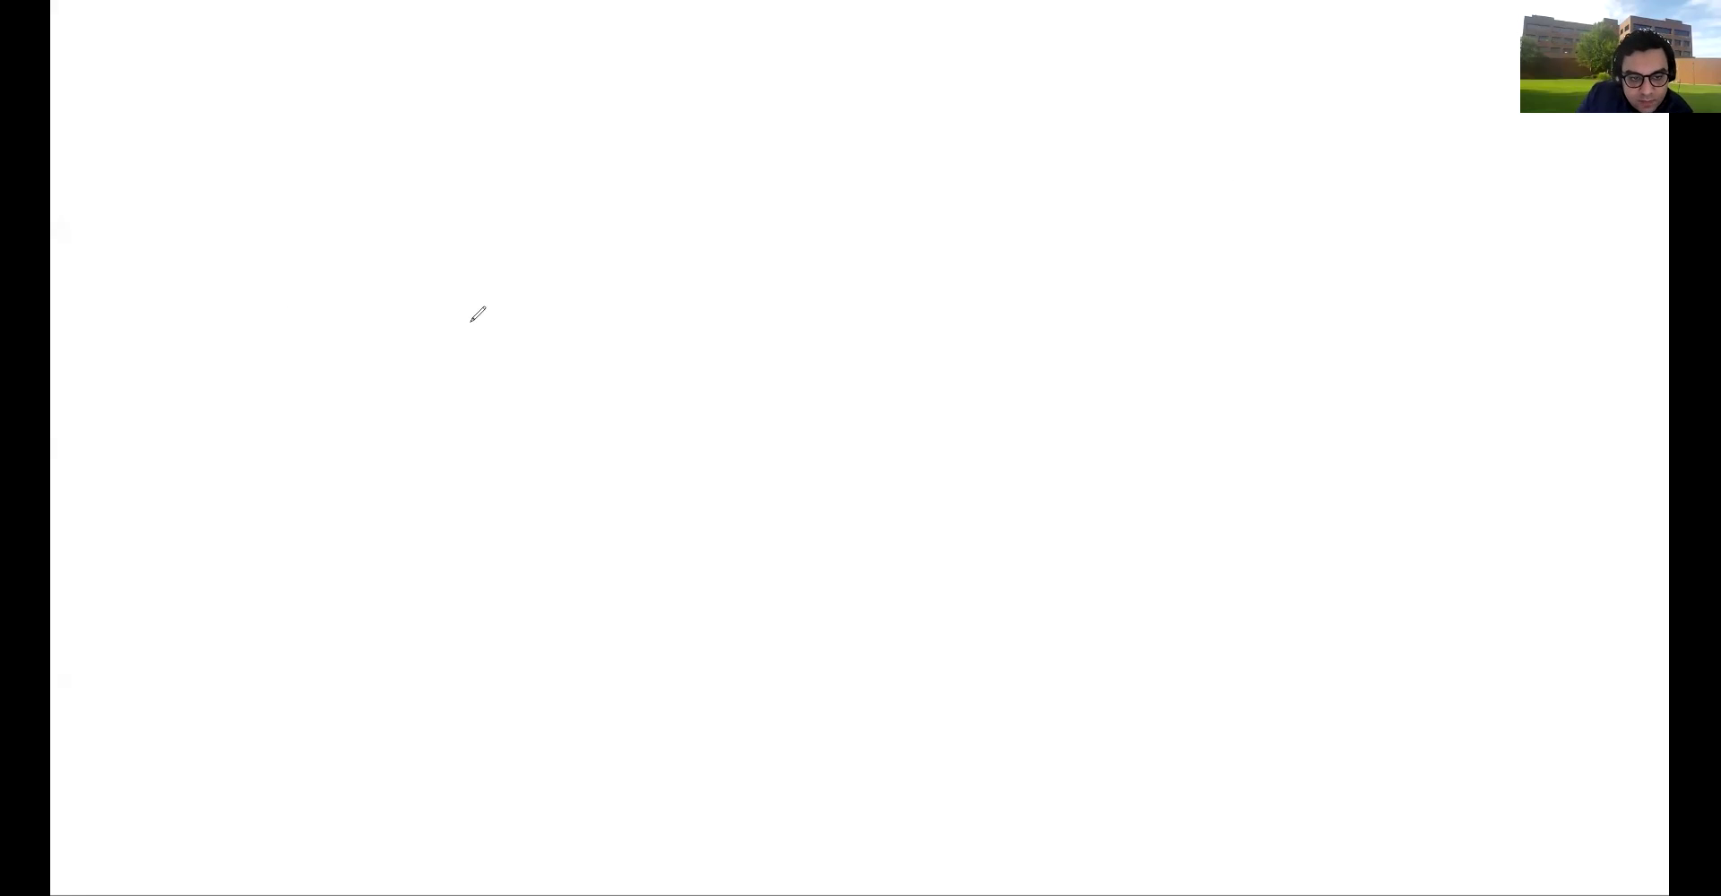
pyautogui.moveTo(417, 309); pyautogui.dragTo(704, 295)
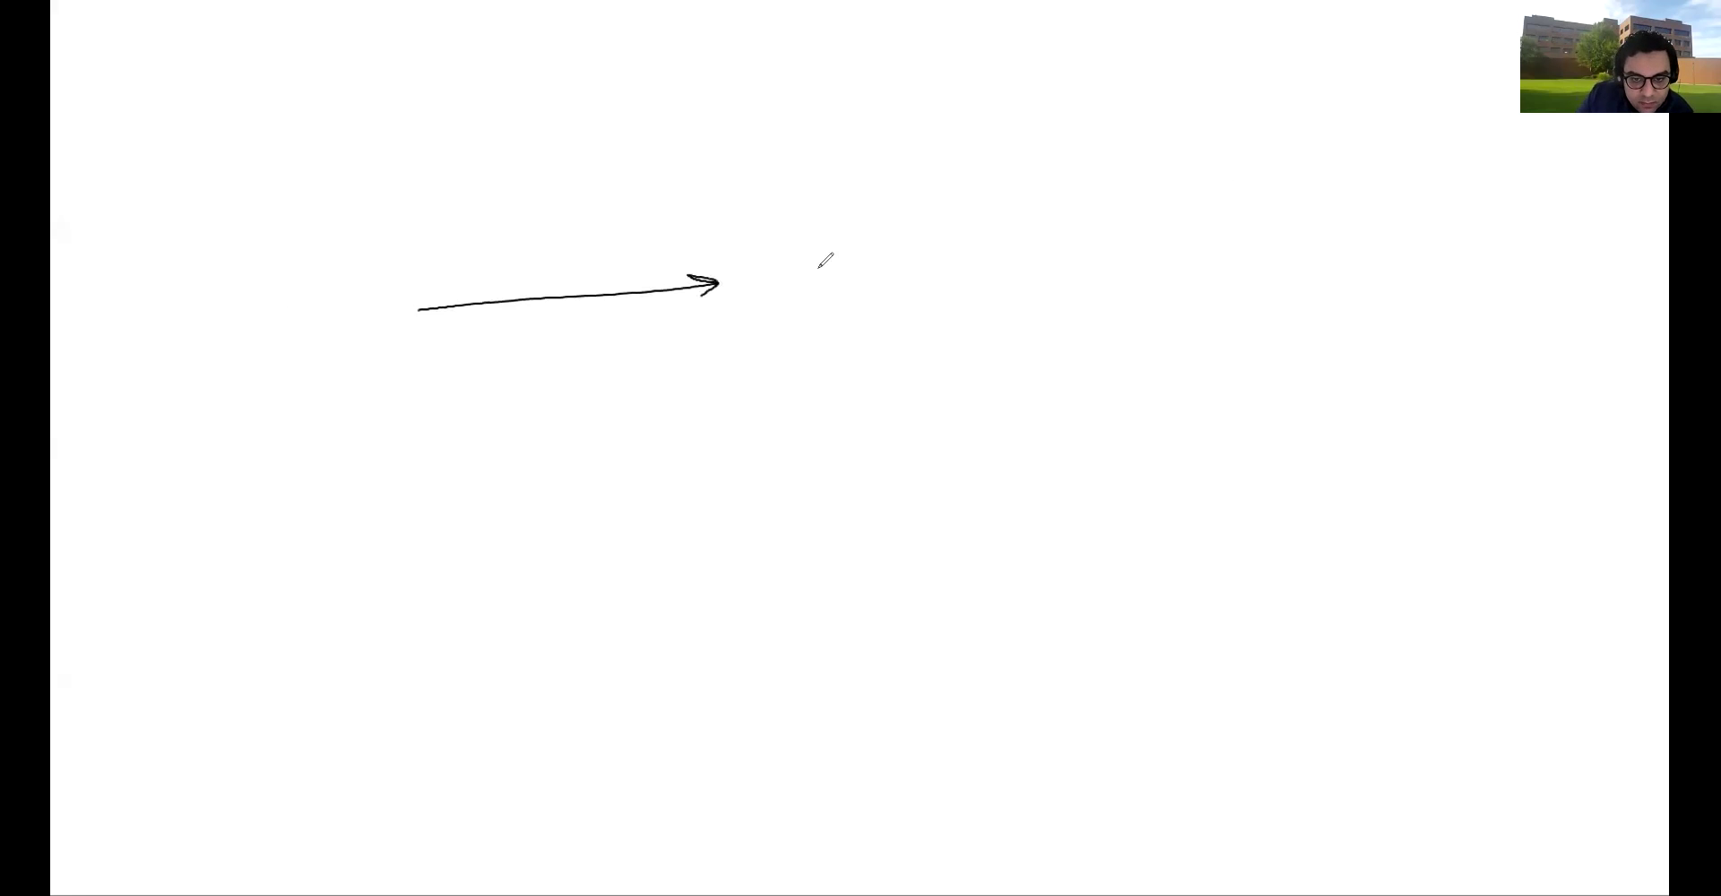
pyautogui.moveTo(717, 154)
pyautogui.mouseDown()
pyautogui.moveTo(758, 235)
pyautogui.moveTo(769, 379)
pyautogui.mouseUp()
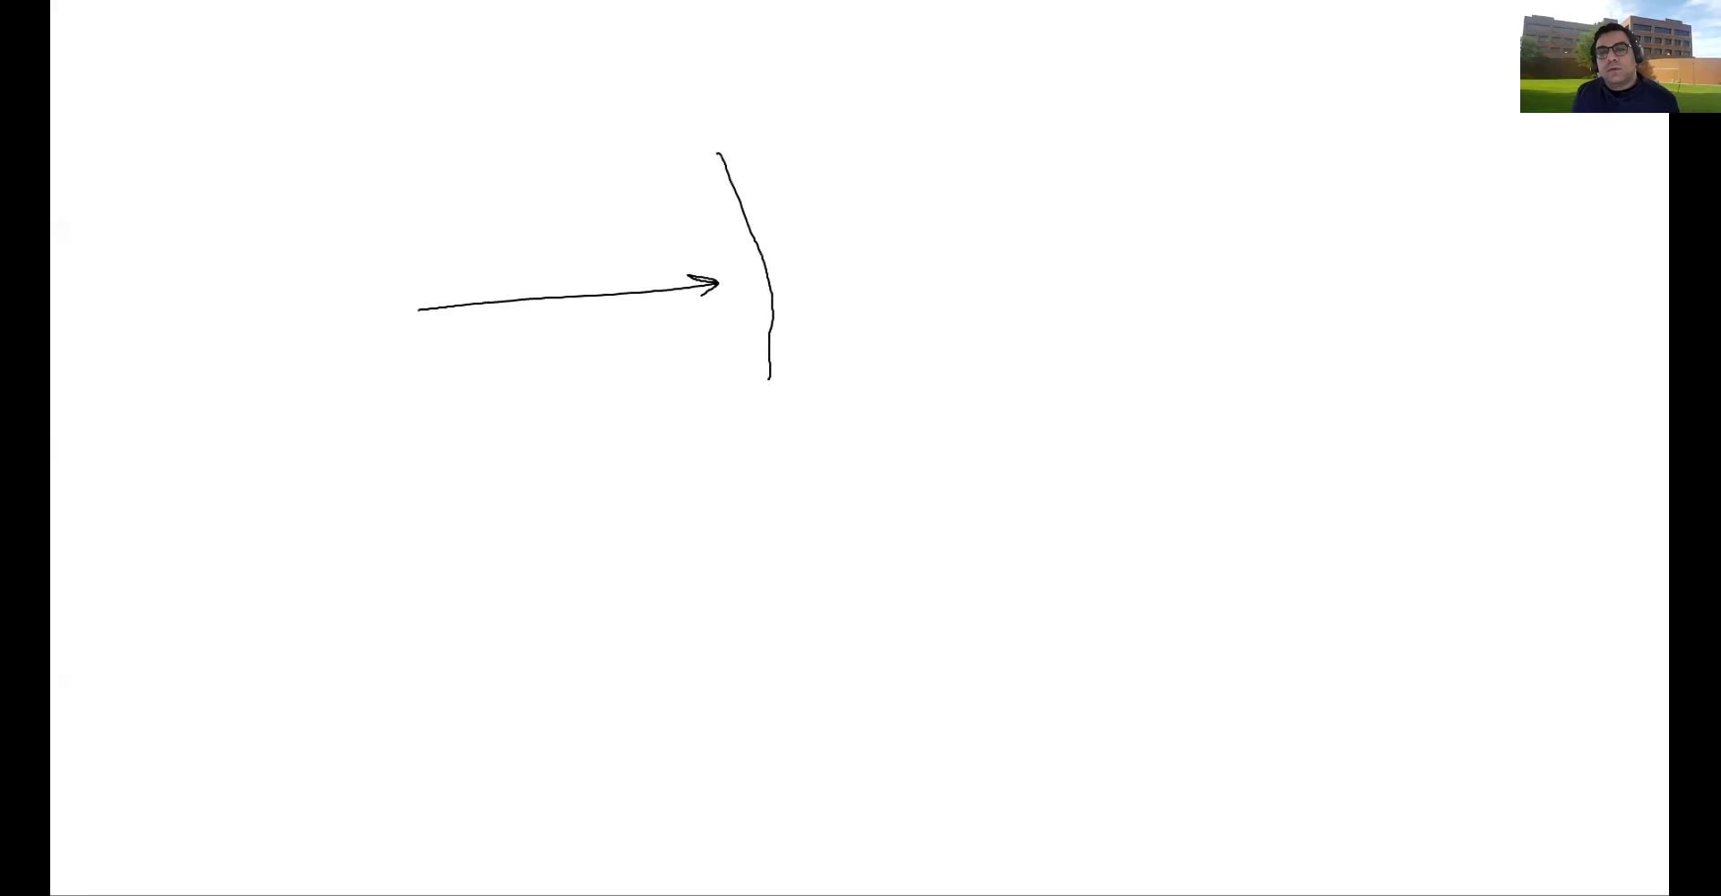
pyautogui.hotkey('ctrl', 'z')
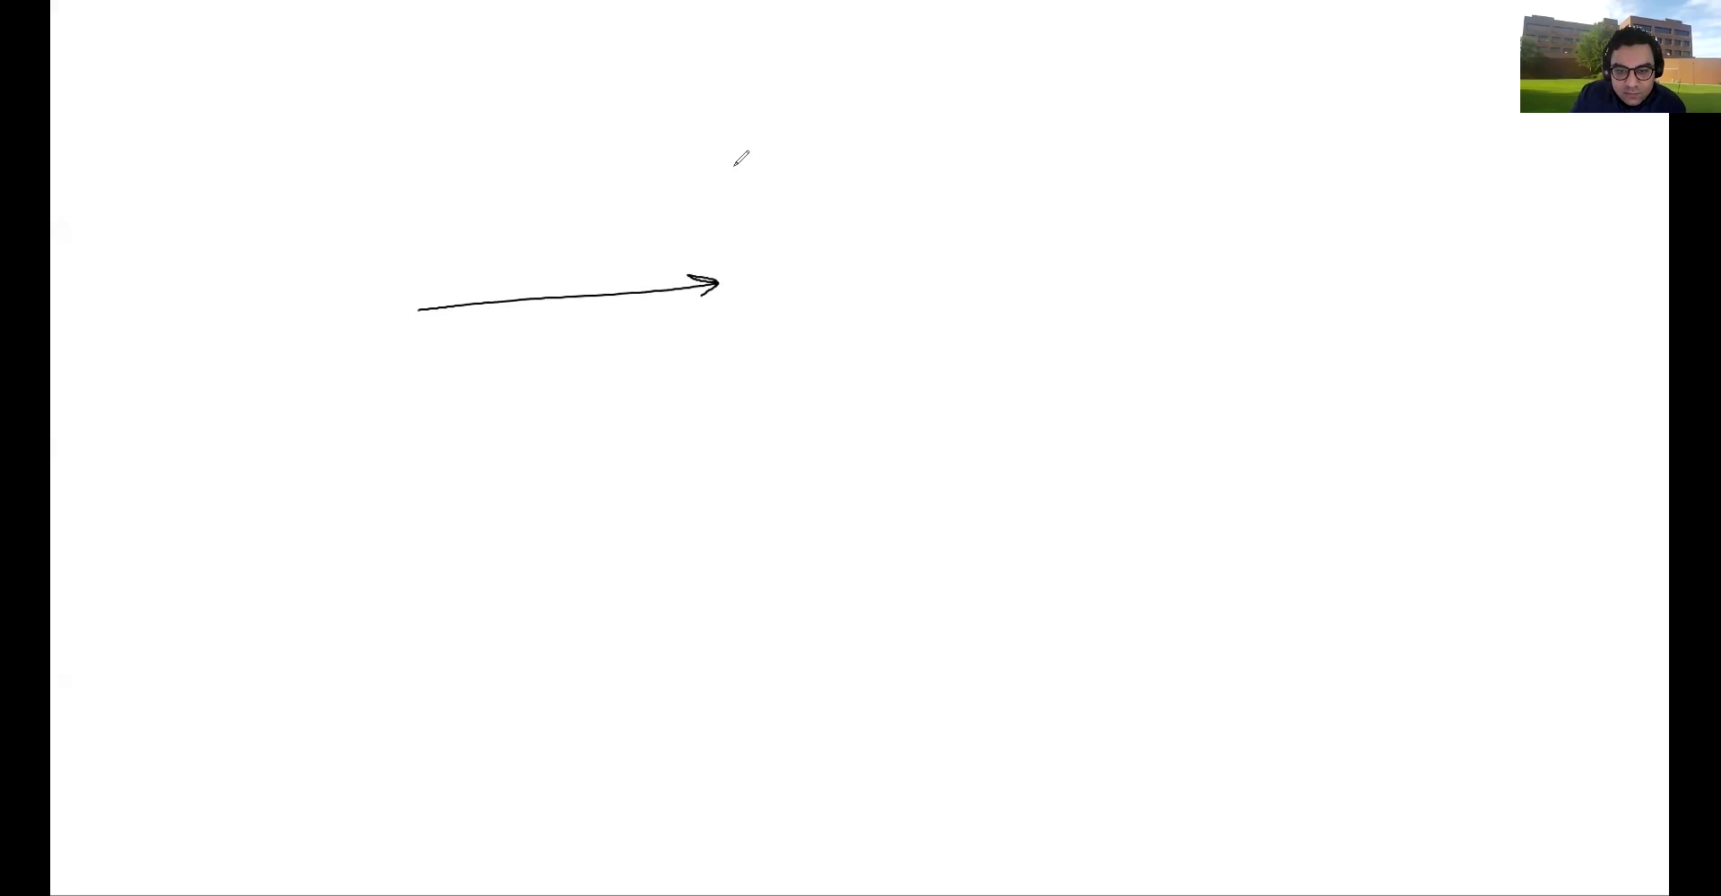
pyautogui.moveTo(700, 490)
pyautogui.mouseDown()
pyautogui.moveTo(732, 173)
pyautogui.moveTo(939, 312)
pyautogui.moveTo(968, 460)
pyautogui.mouseUp()
pyautogui.moveTo(699, 488); pyautogui.dragTo(988, 477)
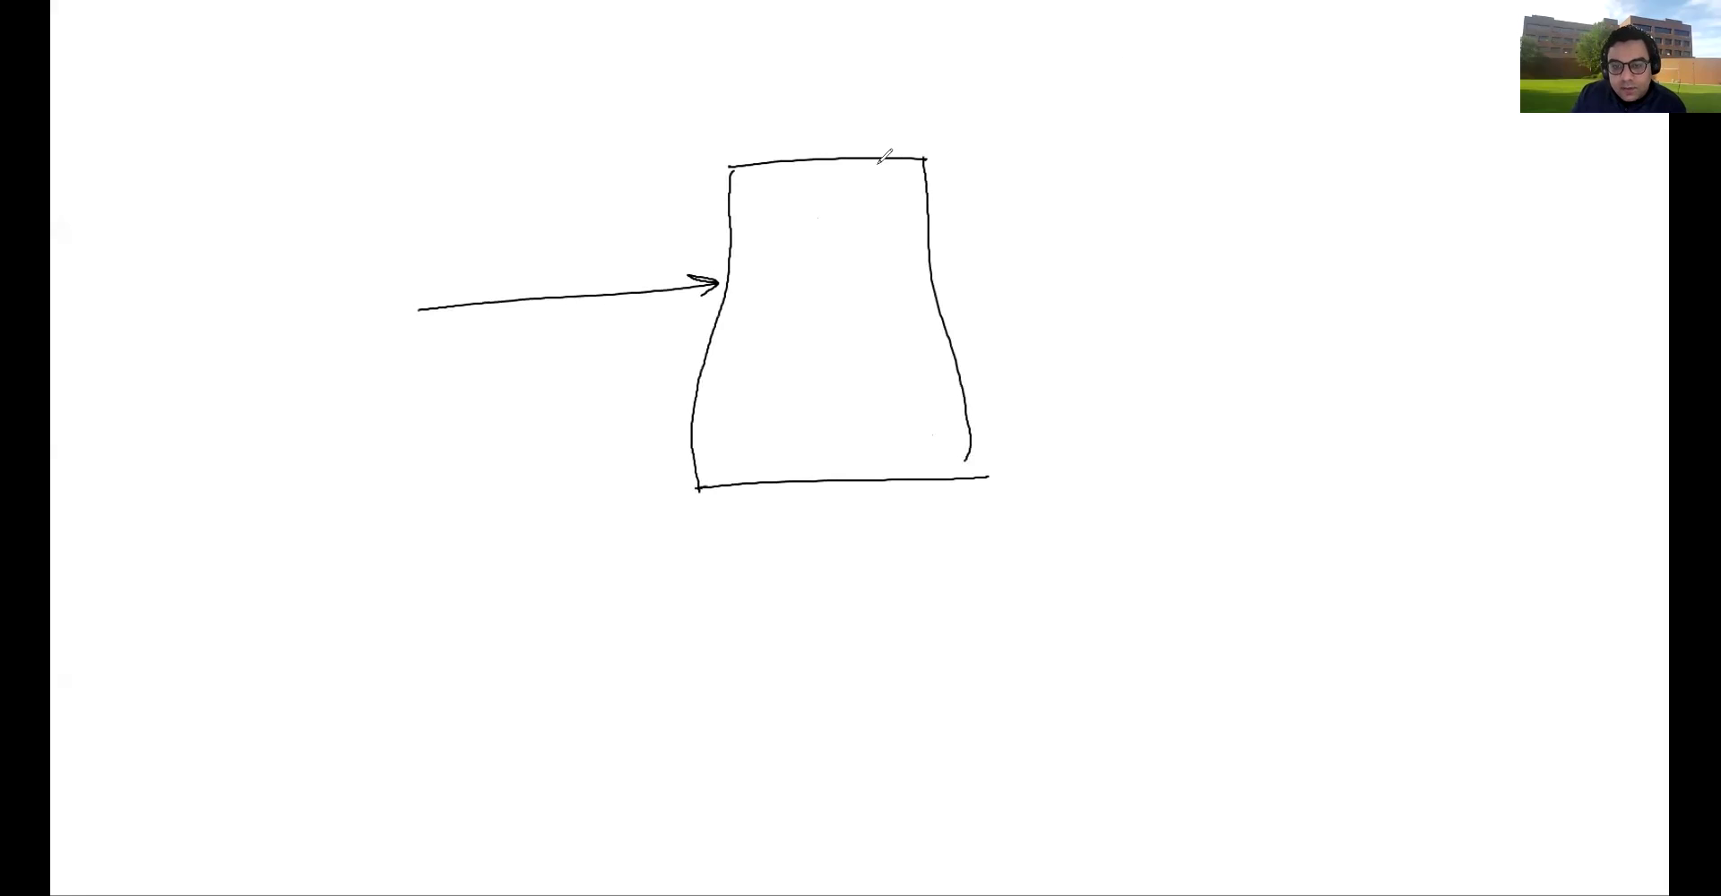
pyautogui.moveTo(853, 158)
pyautogui.mouseDown()
pyautogui.moveTo(1279, 72)
pyautogui.moveTo(1297, 86)
pyautogui.mouseUp()
pyautogui.moveTo(1259, 74); pyautogui.dragTo(1263, 101)
pyautogui.moveTo(882, 481)
pyautogui.mouseDown()
pyautogui.moveTo(899, 605)
pyautogui.moveTo(1363, 596)
pyautogui.moveTo(1324, 621)
pyautogui.mouseUp()
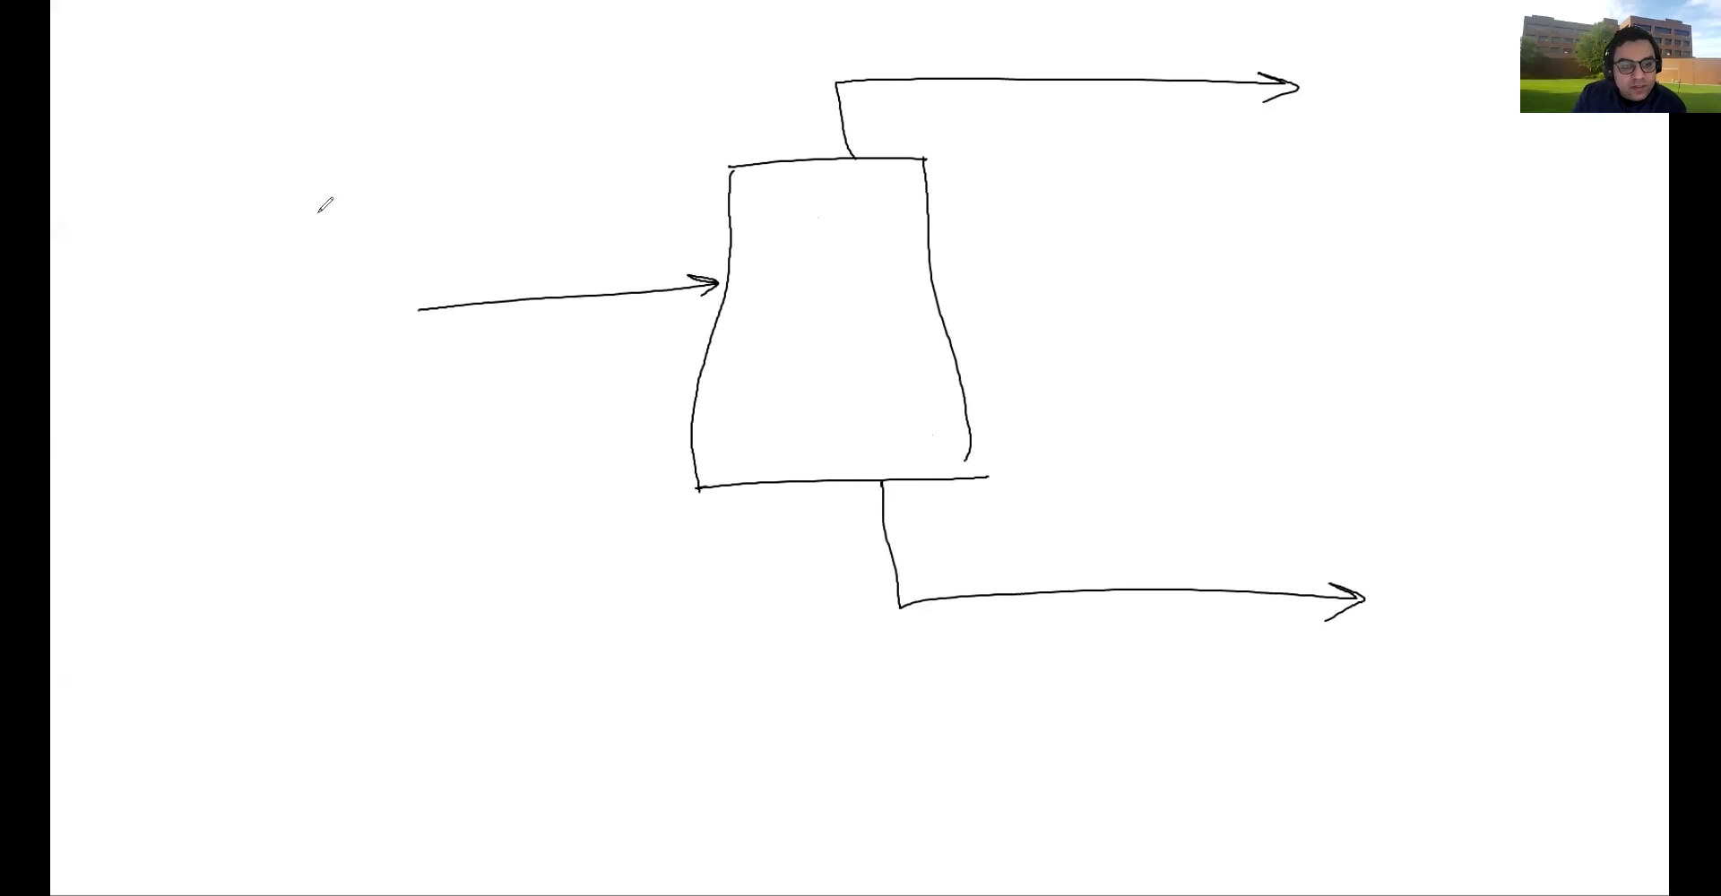
# Step: Label the feed 0.6 acetone/0.4 ethanol and 200 kmol/hr, the overhead stream 0.85 acetone and F top, and the lower stream 0.05 acetone and F bottom
pyautogui.moveTo(311, 222)
pyautogui.mouseDown()
pyautogui.moveTo(408, 201)
pyautogui.moveTo(606, 218)
pyautogui.mouseUp()
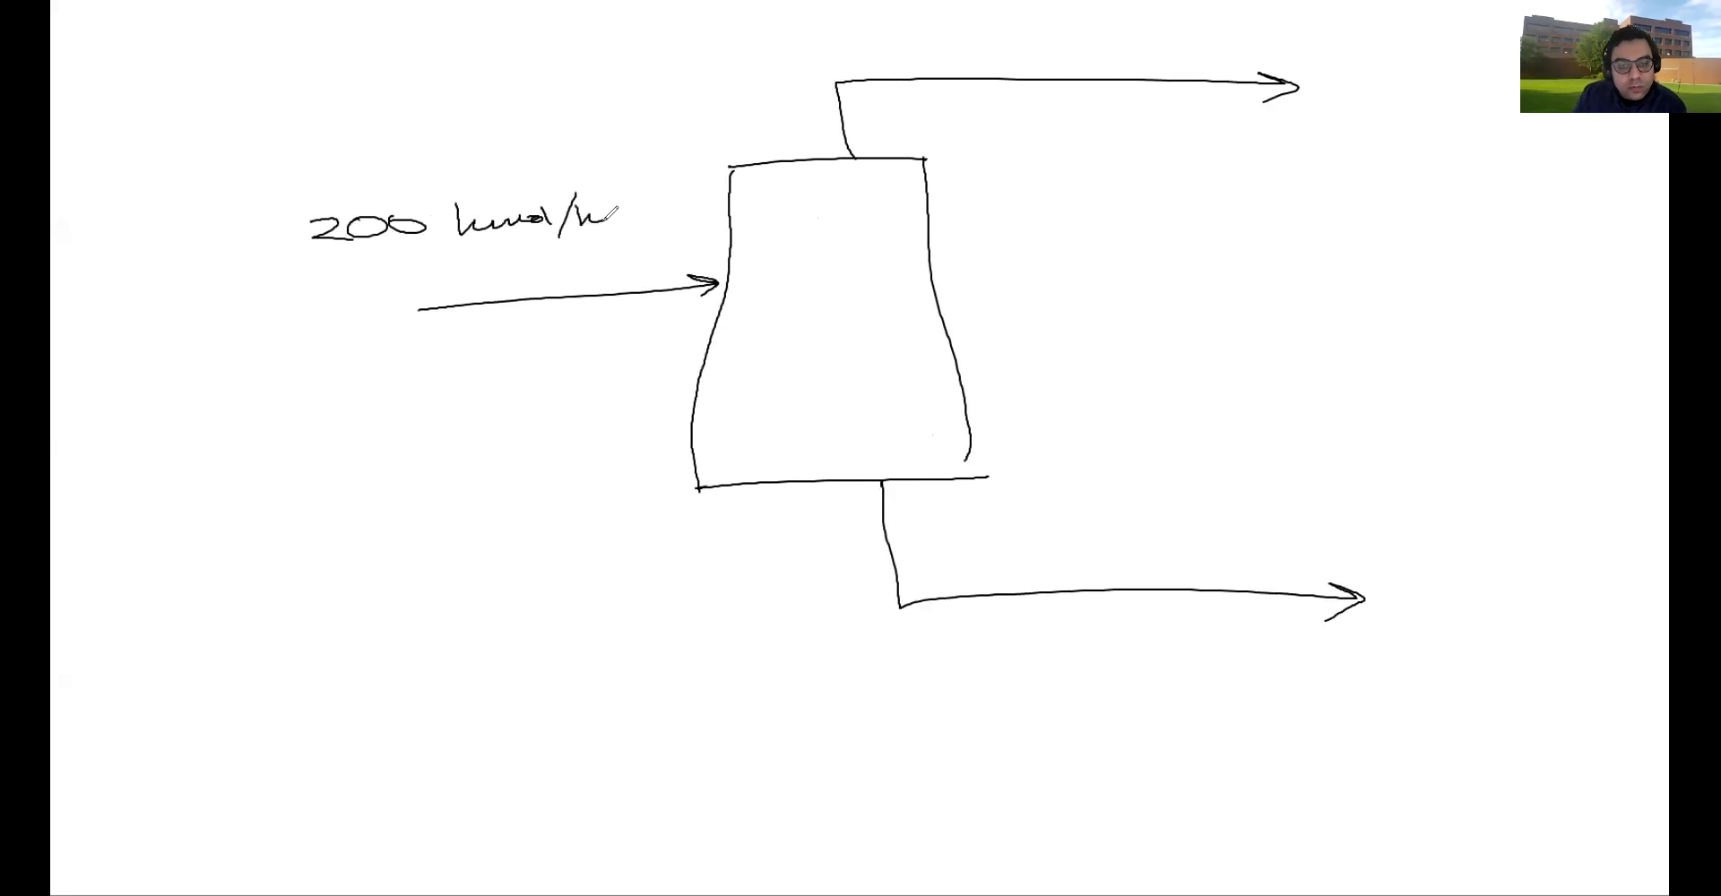
pyautogui.moveTo(326, 151)
pyautogui.mouseDown()
pyautogui.moveTo(325, 165)
pyautogui.moveTo(385, 139)
pyautogui.moveTo(538, 141)
pyautogui.moveTo(703, 107)
pyautogui.moveTo(711, 127)
pyautogui.mouseUp()
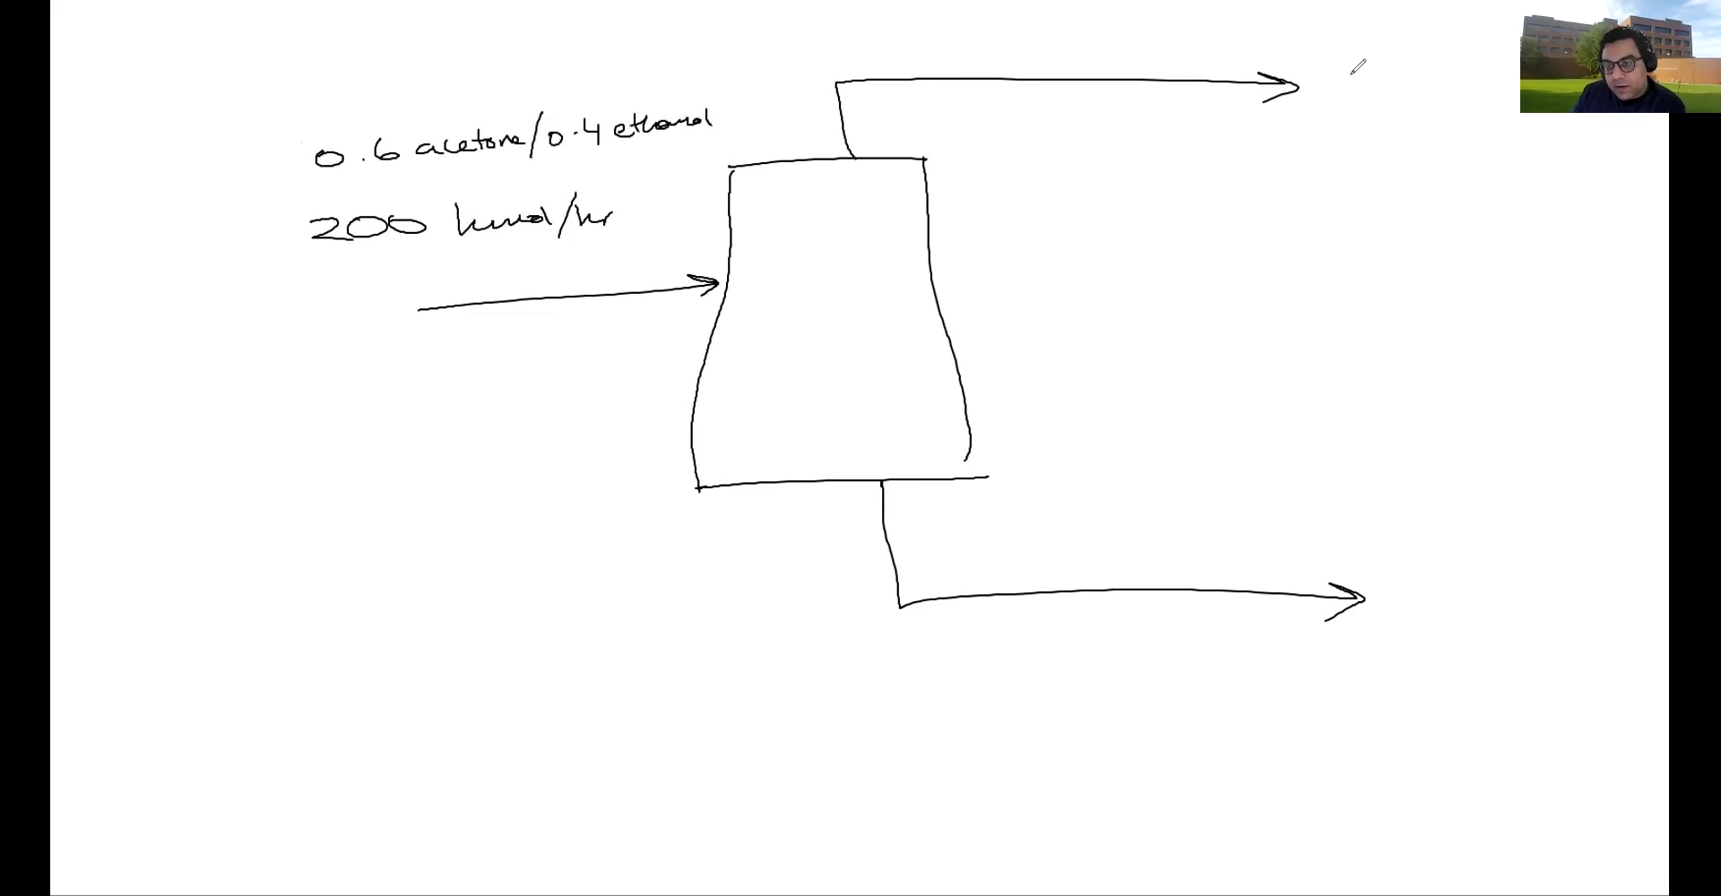
pyautogui.moveTo(1340, 69); pyautogui.dragTo(1513, 52)
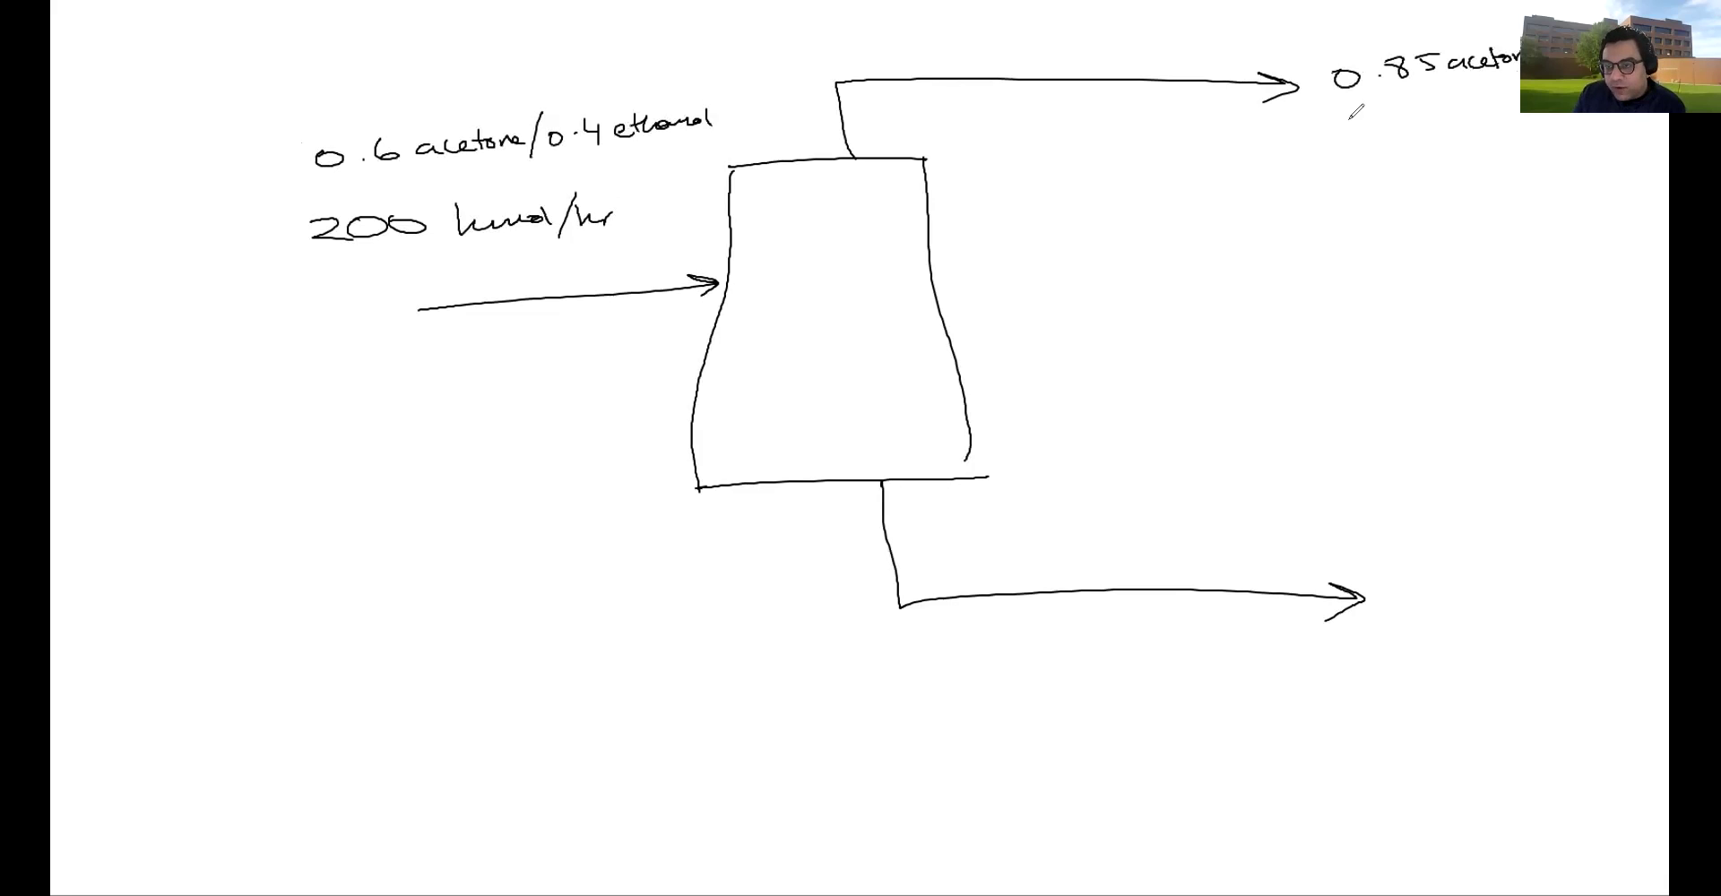
pyautogui.moveTo(1338, 112); pyautogui.dragTo(1434, 136)
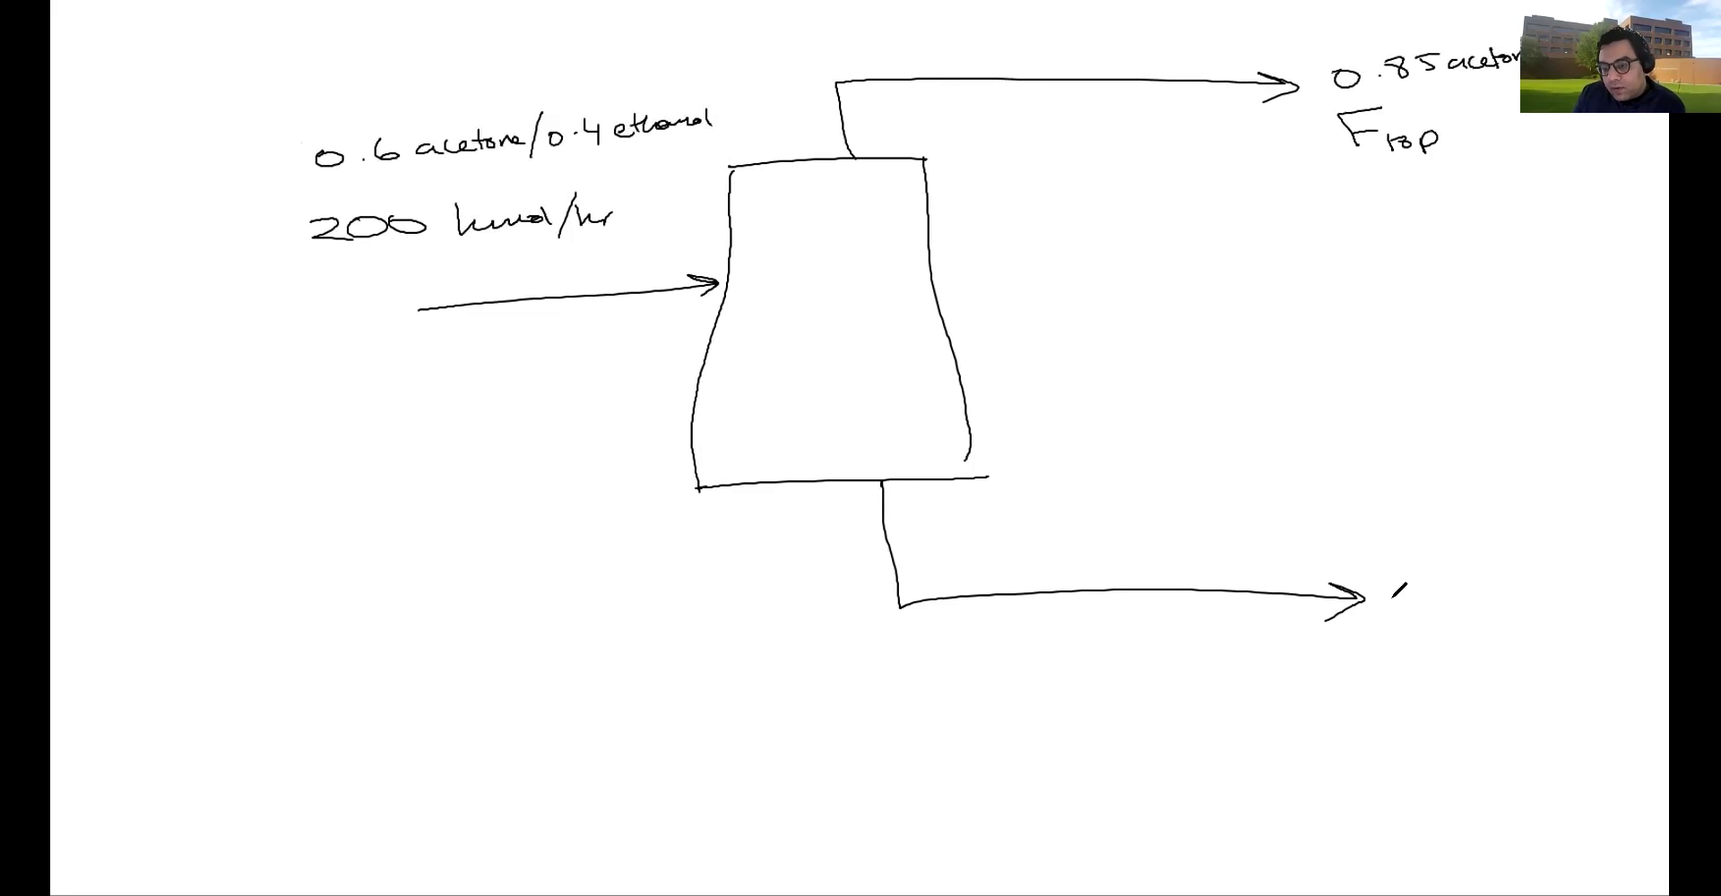
pyautogui.moveTo(1391, 563); pyautogui.dragTo(1592, 535)
pyautogui.moveTo(1402, 606)
pyautogui.mouseDown()
pyautogui.moveTo(1425, 627)
pyautogui.moveTo(1534, 627)
pyautogui.mouseUp()
pyautogui.click(1548, 626)
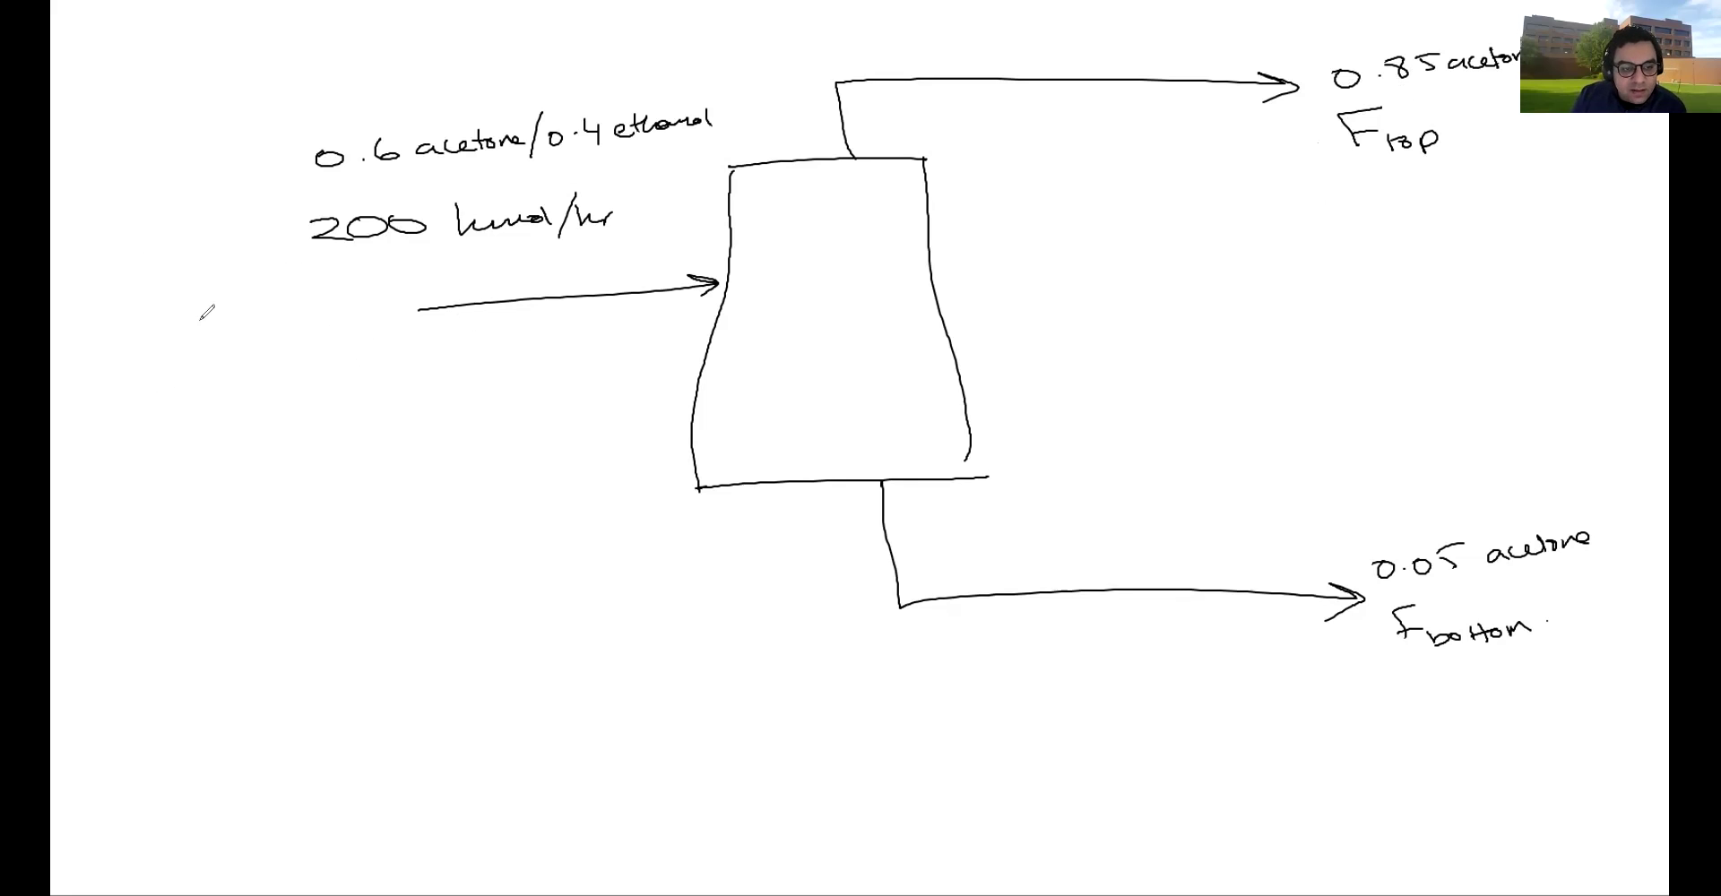
# Step: Write the feed molar flows, acetone 200(0.6) = 120 and ethanol 200(0.4) = 80, and the overall balance F bottom = 200 − F top
pyautogui.moveTo(124, 315)
pyautogui.mouseDown()
pyautogui.moveTo(204, 329)
pyautogui.moveTo(269, 303)
pyautogui.moveTo(482, 285)
pyautogui.mouseUp()
pyautogui.click(134, 378)
pyautogui.moveTo(136, 408); pyautogui.dragTo(506, 362)
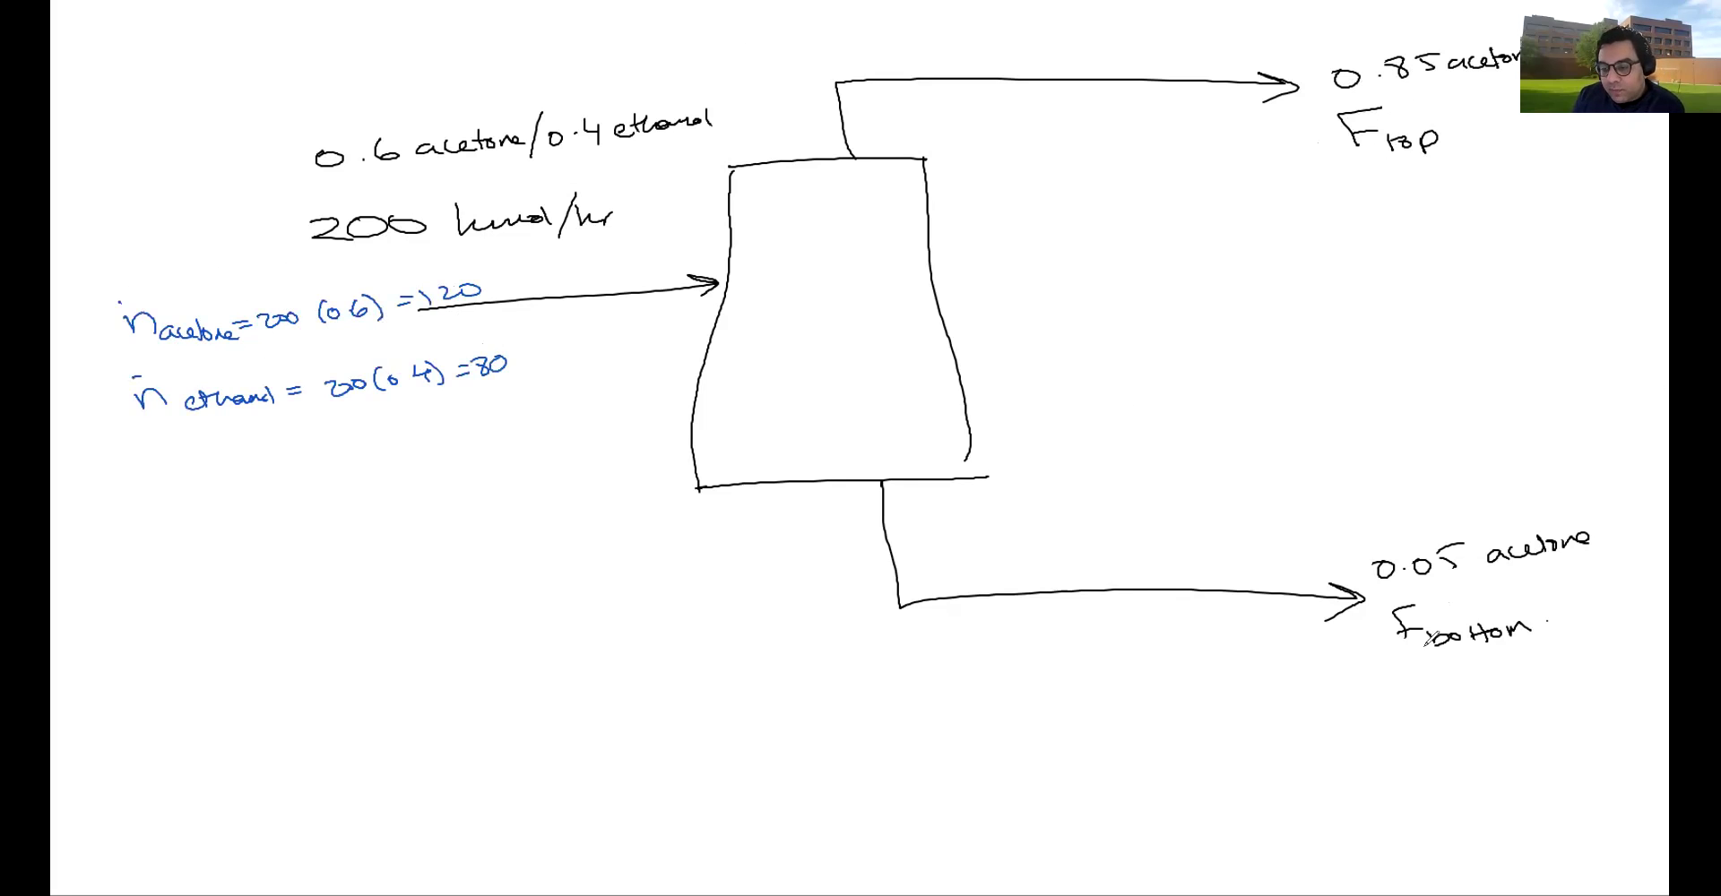
pyautogui.moveTo(1239, 692)
pyautogui.mouseDown()
pyautogui.moveTo(1297, 715)
pyautogui.moveTo(1509, 684)
pyautogui.moveTo(1574, 705)
pyautogui.mouseUp()
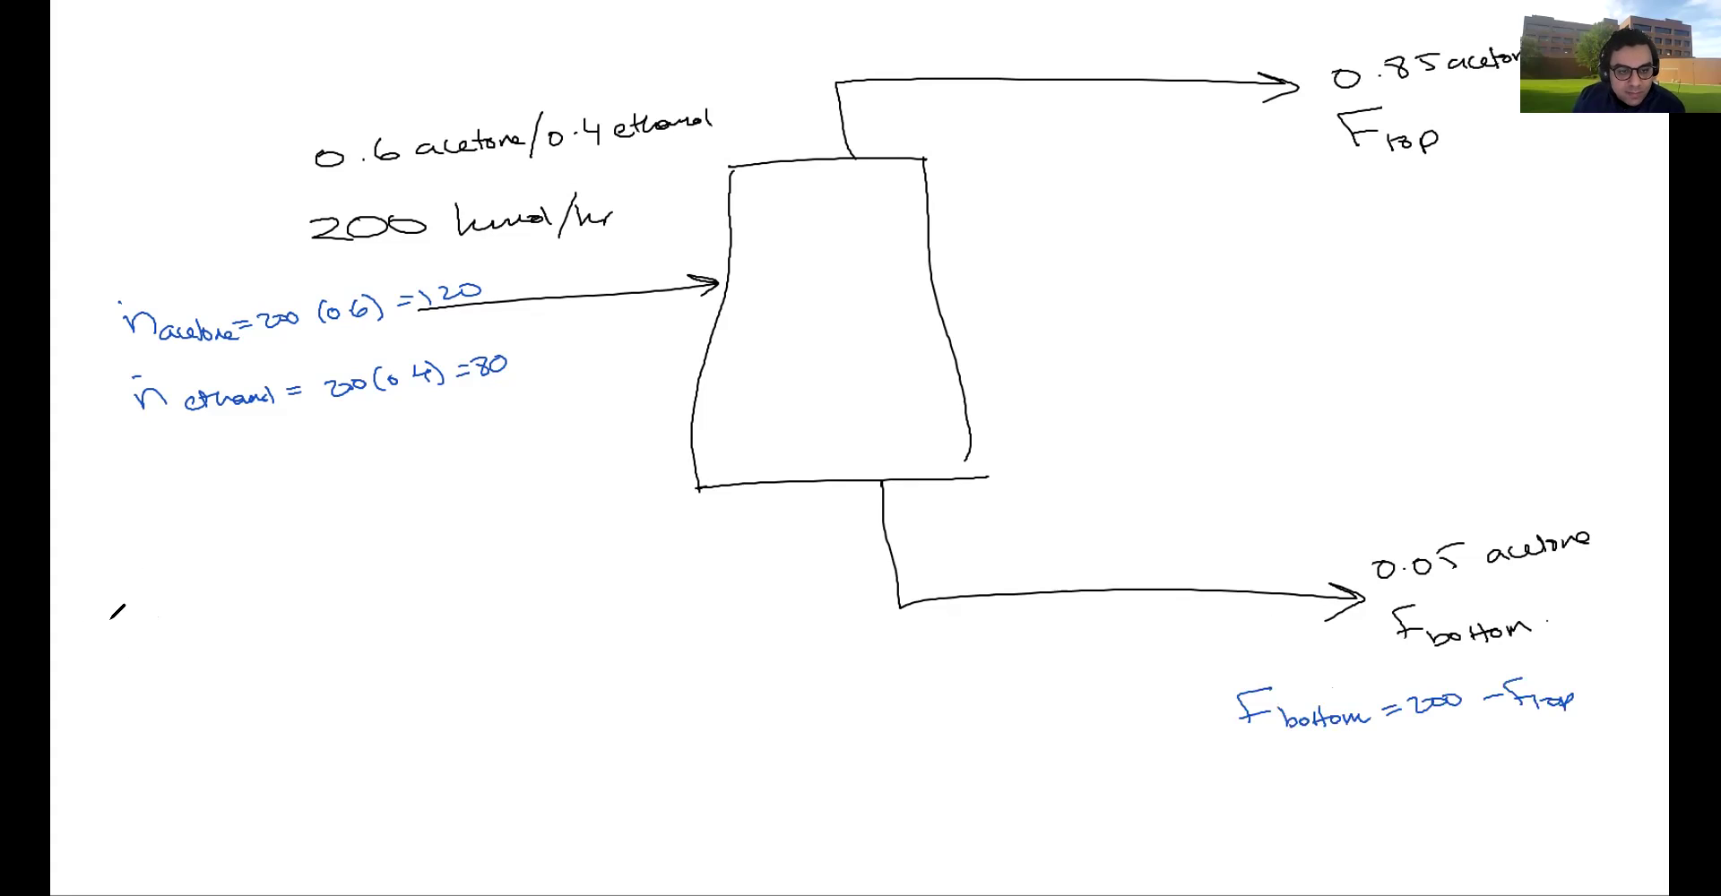
# Step: Write the acetone balance 200(0.6) = 0.85(F top) + 0.05(200 − F top) below the column sketch
pyautogui.moveTo(89, 613)
pyautogui.mouseDown()
pyautogui.moveTo(100, 633)
pyautogui.moveTo(278, 626)
pyautogui.mouseUp()
pyautogui.moveTo(262, 638)
pyautogui.mouseDown()
pyautogui.moveTo(334, 619)
pyautogui.moveTo(346, 641)
pyautogui.moveTo(387, 643)
pyautogui.moveTo(430, 615)
pyautogui.moveTo(445, 643)
pyautogui.moveTo(480, 651)
pyautogui.mouseUp()
pyautogui.click(320, 630)
pyautogui.moveTo(506, 622); pyautogui.dragTo(520, 620)
pyautogui.moveTo(505, 632); pyautogui.dragTo(522, 631)
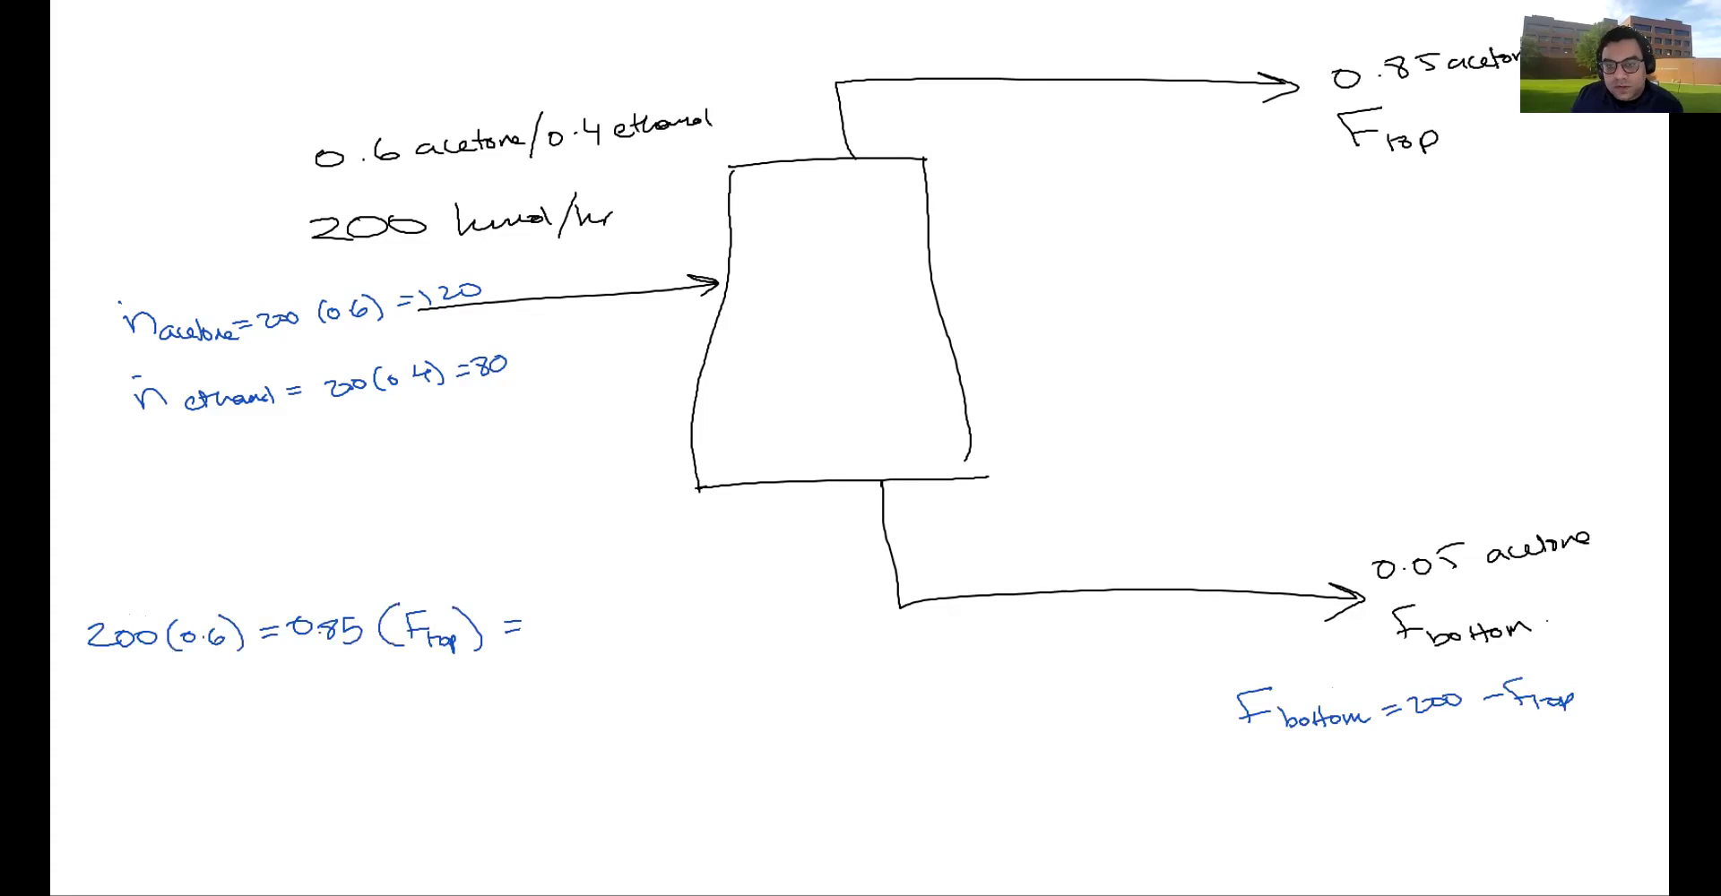
pyautogui.moveTo(980, 75); pyautogui.dragTo(968, 87)
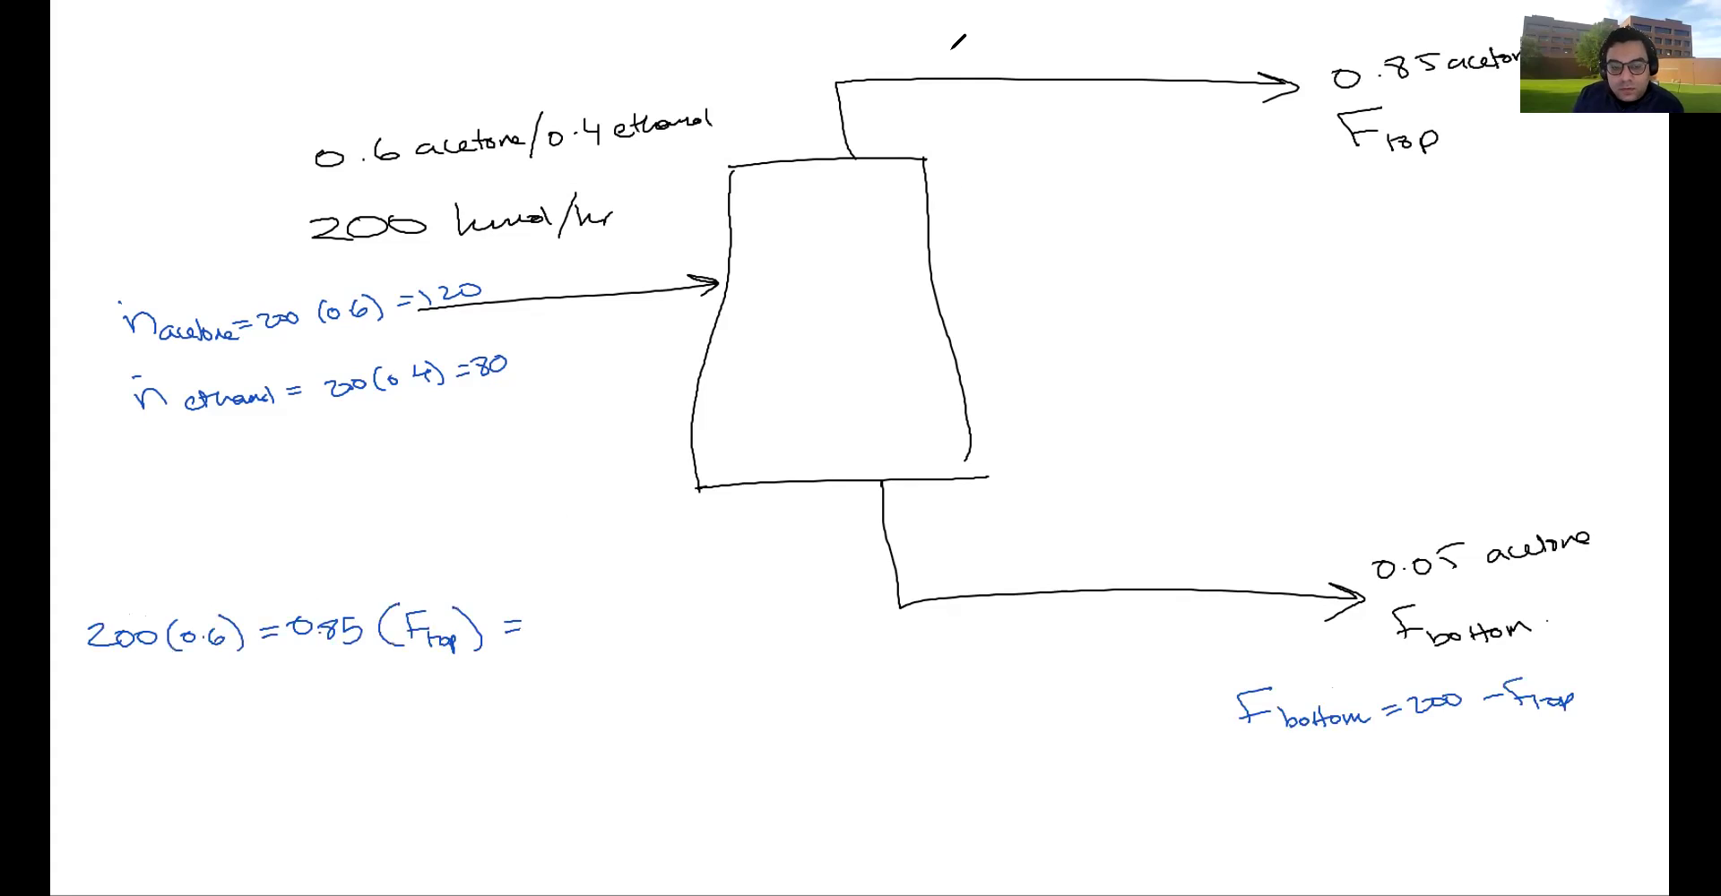
pyautogui.moveTo(505, 627); pyautogui.dragTo(513, 633)
pyautogui.moveTo(556, 616)
pyautogui.mouseDown()
pyautogui.moveTo(543, 628)
pyautogui.moveTo(655, 638)
pyautogui.moveTo(674, 614)
pyautogui.moveTo(696, 620)
pyautogui.moveTo(697, 600)
pyautogui.mouseUp()
pyautogui.click(570, 625)
pyautogui.moveTo(716, 599)
pyautogui.mouseDown()
pyautogui.moveTo(744, 613)
pyautogui.moveTo(789, 597)
pyautogui.mouseUp()
pyautogui.click(768, 593)
pyautogui.moveTo(762, 602)
pyautogui.mouseDown()
pyautogui.moveTo(764, 629)
pyautogui.moveTo(792, 615)
pyautogui.mouseUp()
pyautogui.moveTo(799, 615); pyautogui.dragTo(812, 636)
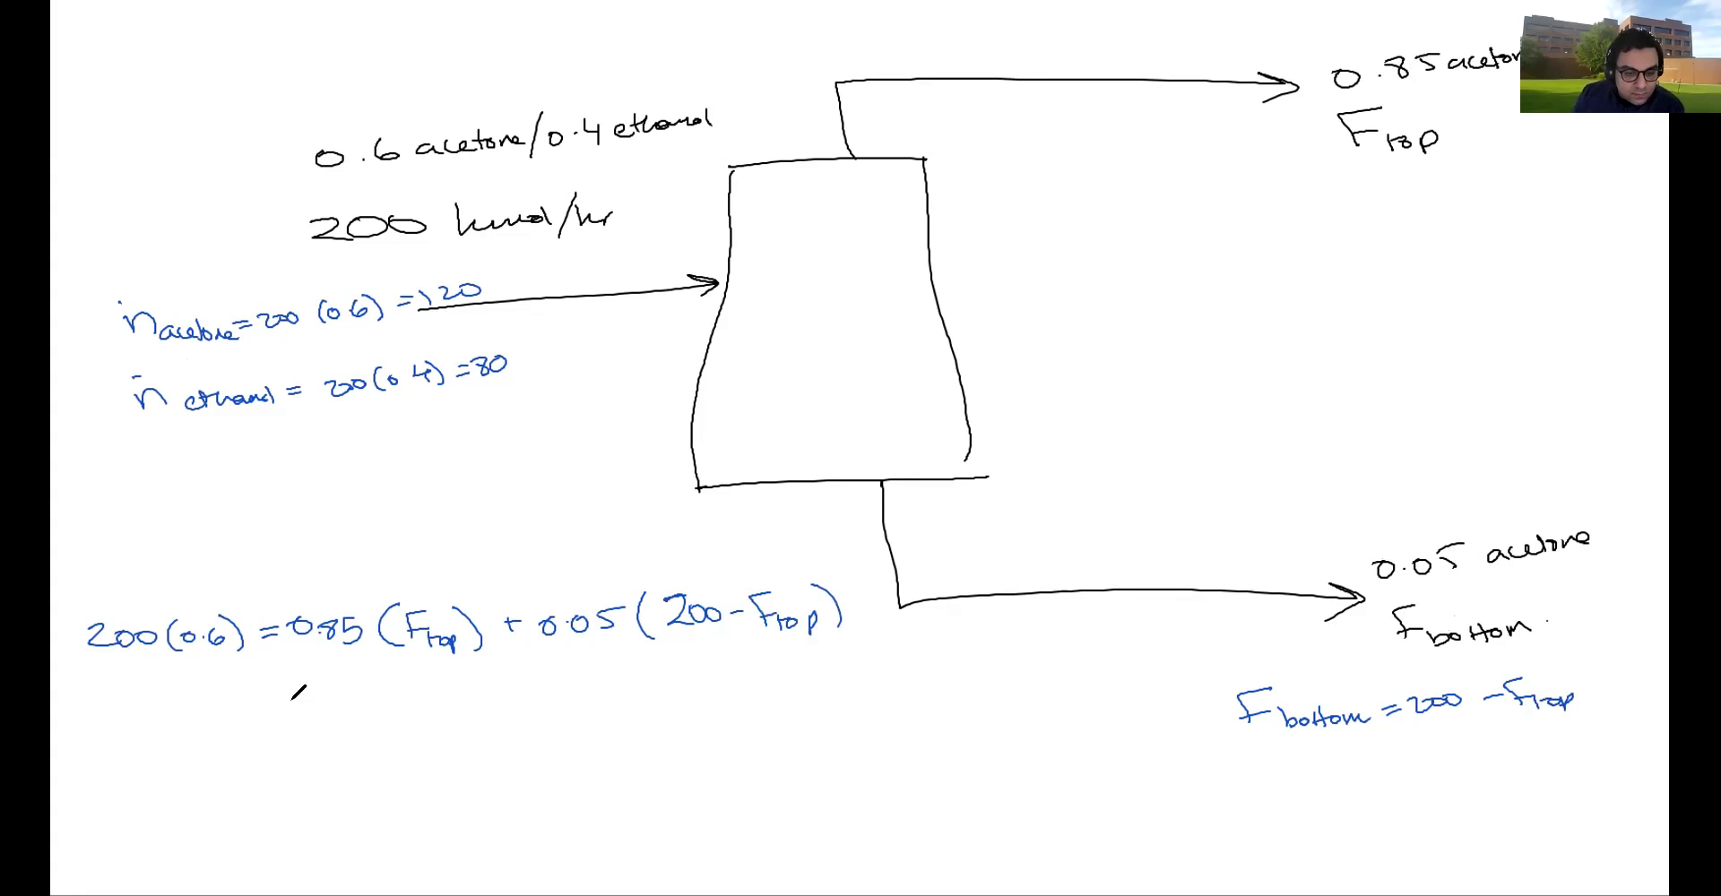
# Step: Write the balance solution F top = 137.5 and F bottom = 62.5, and add 137.5 to the overhead stream's F top label
pyautogui.moveTo(338, 690)
pyautogui.mouseDown()
pyautogui.moveTo(320, 731)
pyautogui.moveTo(476, 696)
pyautogui.moveTo(503, 717)
pyautogui.moveTo(580, 690)
pyautogui.moveTo(627, 712)
pyautogui.moveTo(652, 688)
pyautogui.moveTo(707, 721)
pyautogui.moveTo(770, 707)
pyautogui.mouseUp()
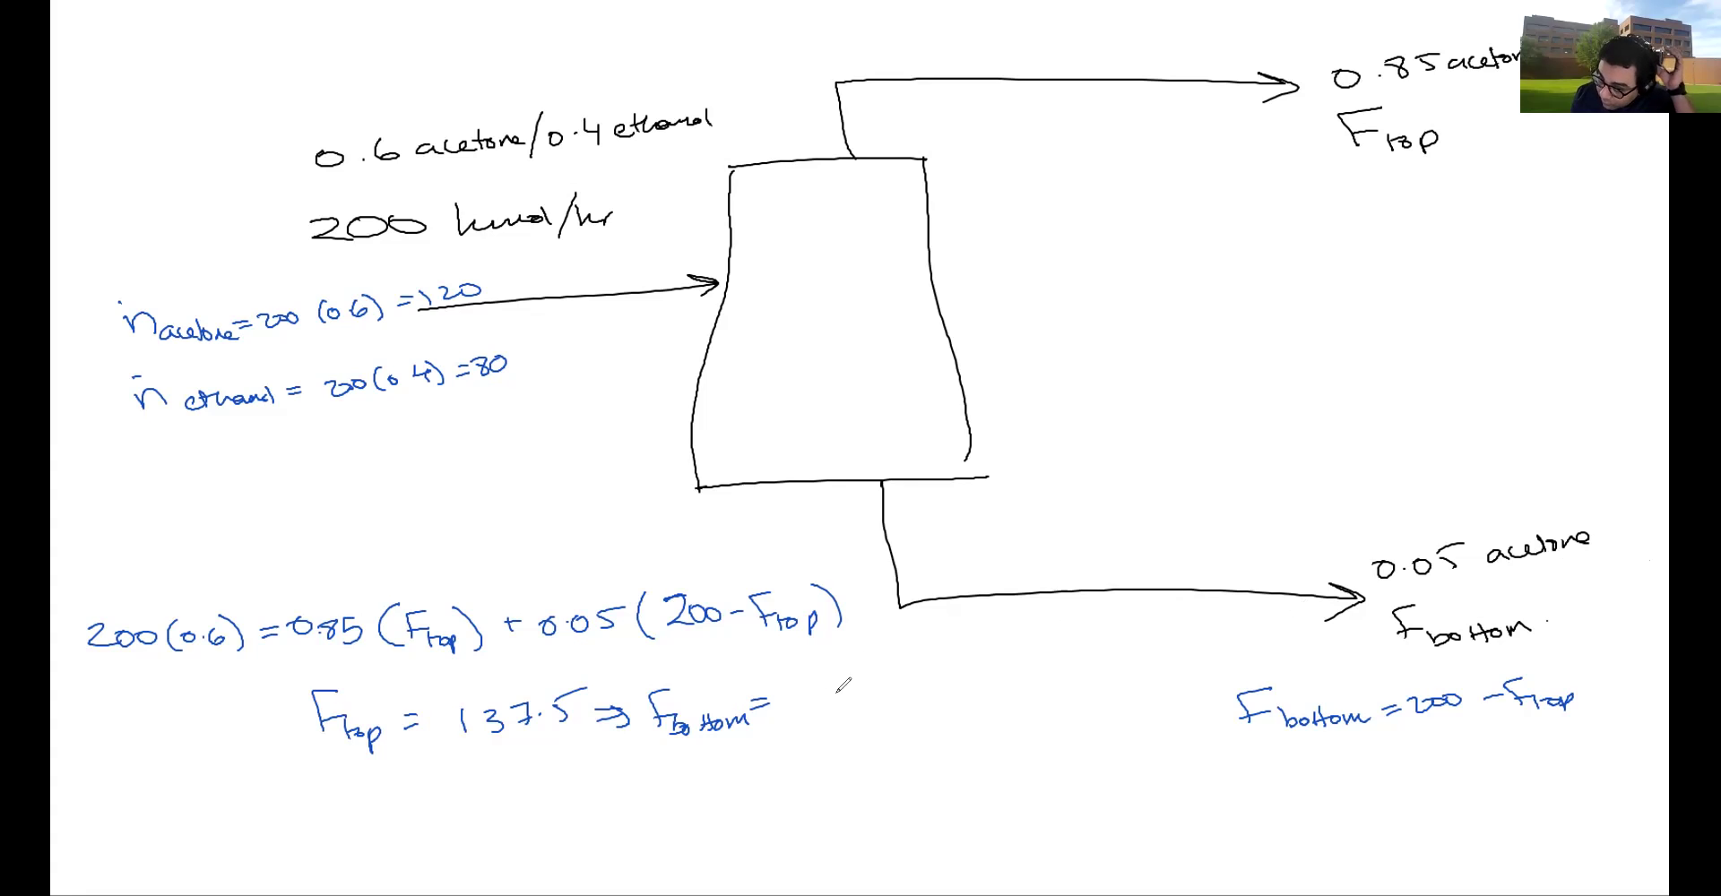
pyautogui.moveTo(814, 674)
pyautogui.mouseDown()
pyautogui.moveTo(803, 715)
pyautogui.moveTo(800, 699)
pyautogui.moveTo(891, 708)
pyautogui.mouseUp()
pyautogui.click(877, 707)
pyautogui.moveTo(893, 680); pyautogui.dragTo(909, 677)
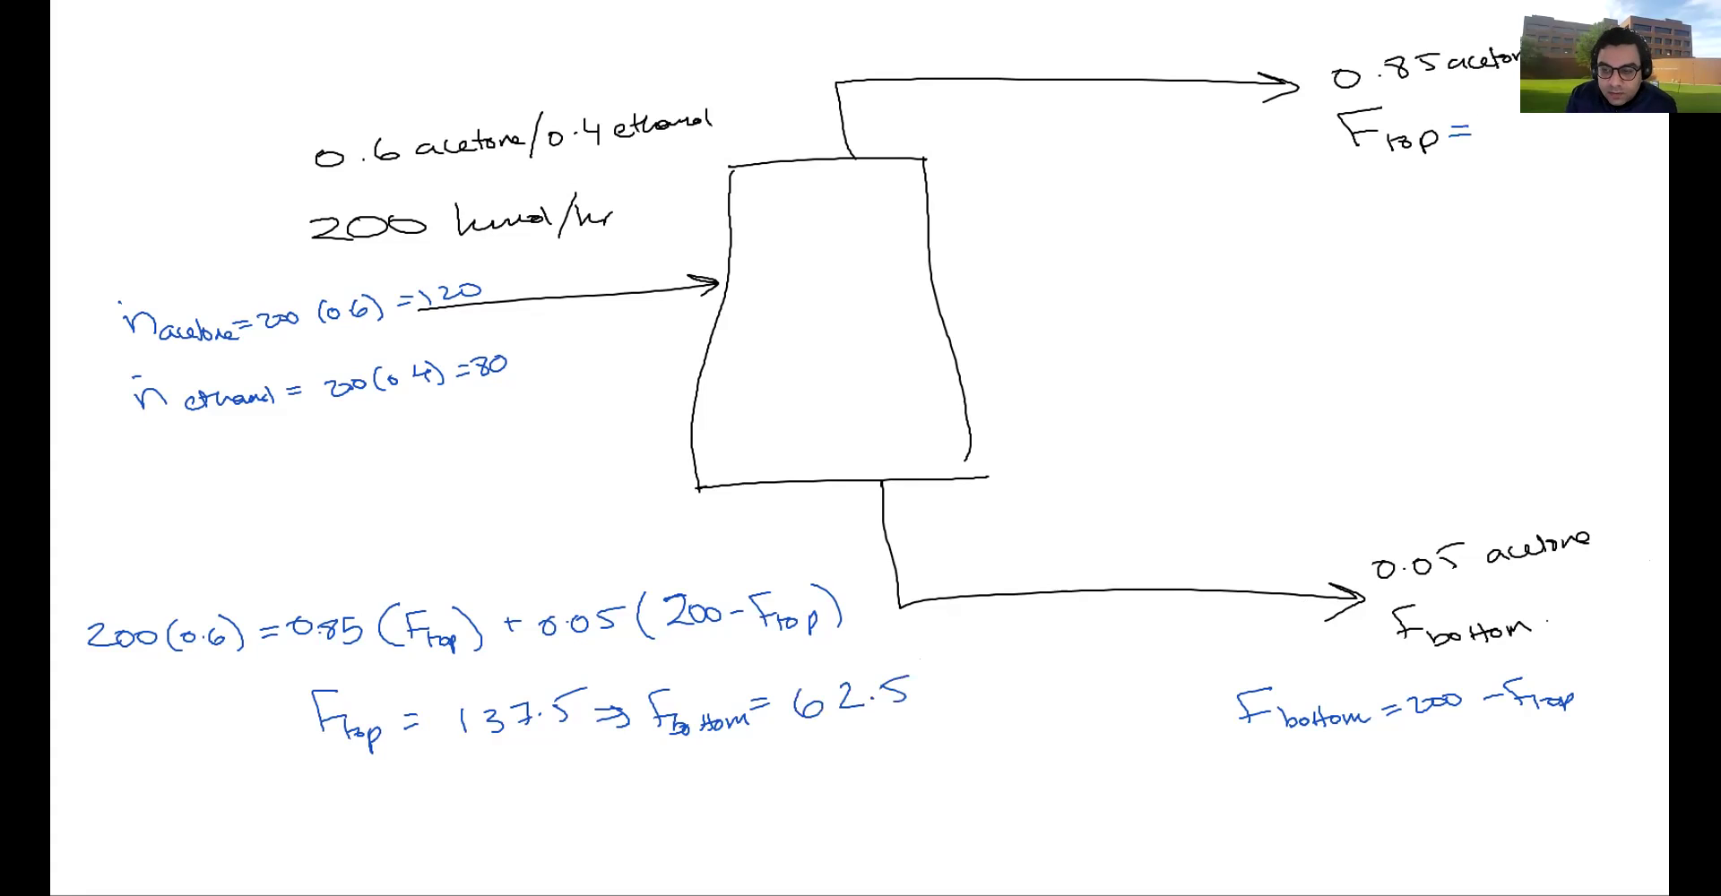
pyautogui.moveTo(1490, 117); pyautogui.dragTo(1503, 138)
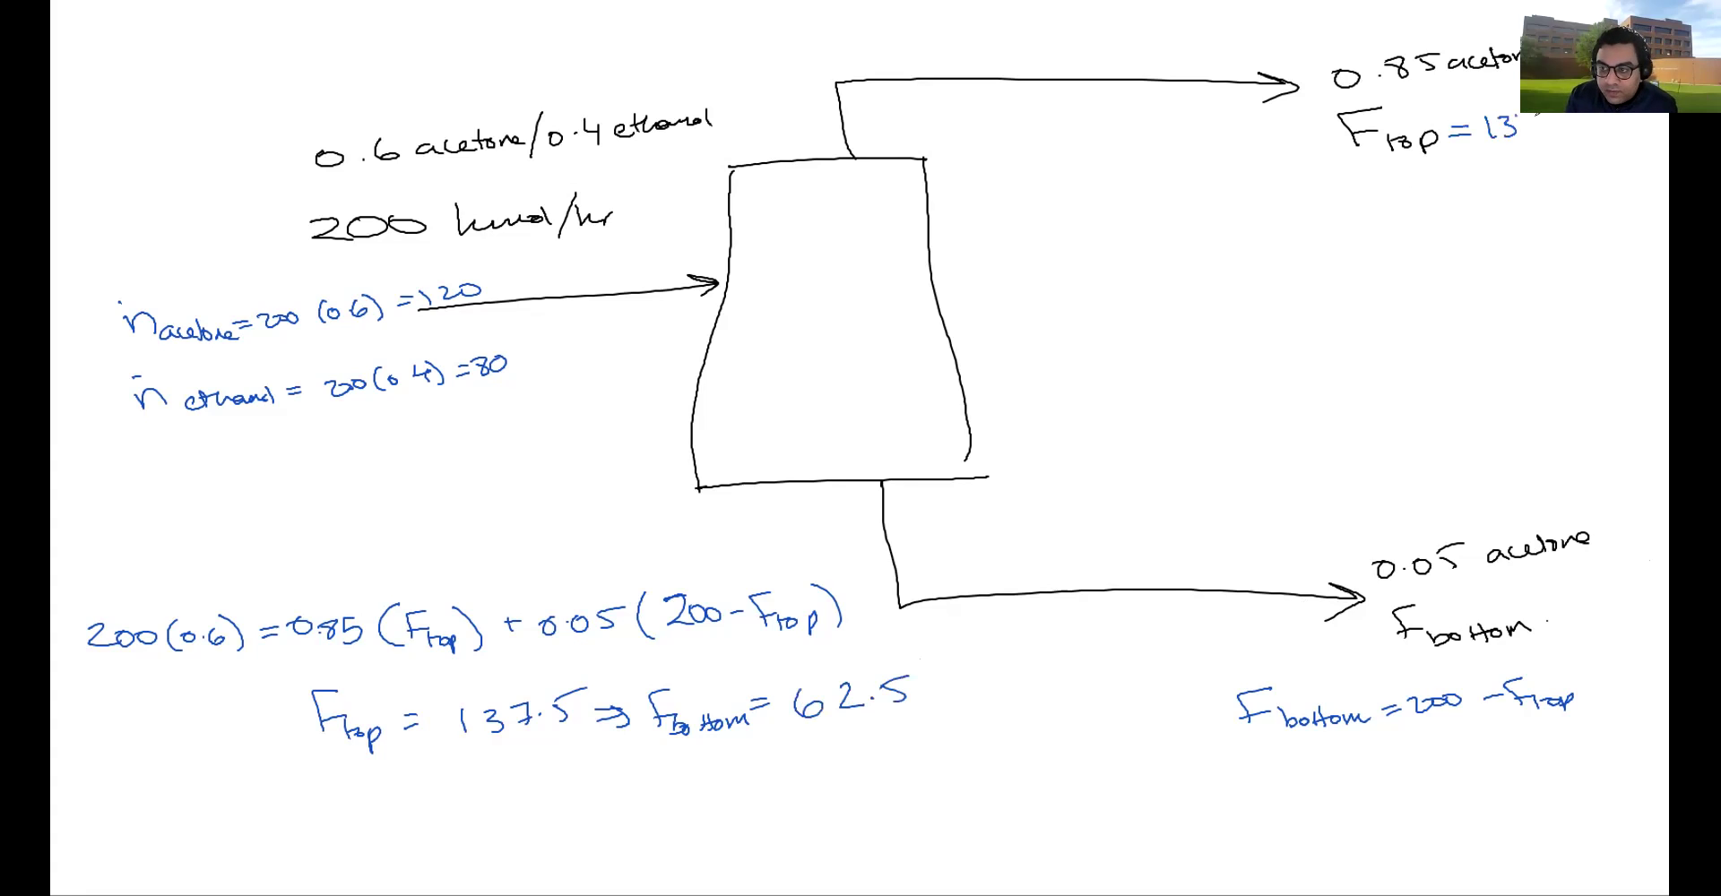
# Step: Write the overhead stream's molar flows, acetone 116.875 and ethanol 20.625, and mark both with the subscript "top"
pyautogui.moveTo(1288, 193); pyautogui.dragTo(1344, 215)
pyautogui.click(1288, 186)
pyautogui.moveTo(1369, 199)
pyautogui.mouseDown()
pyautogui.moveTo(1363, 214)
pyautogui.moveTo(1468, 205)
pyautogui.mouseUp()
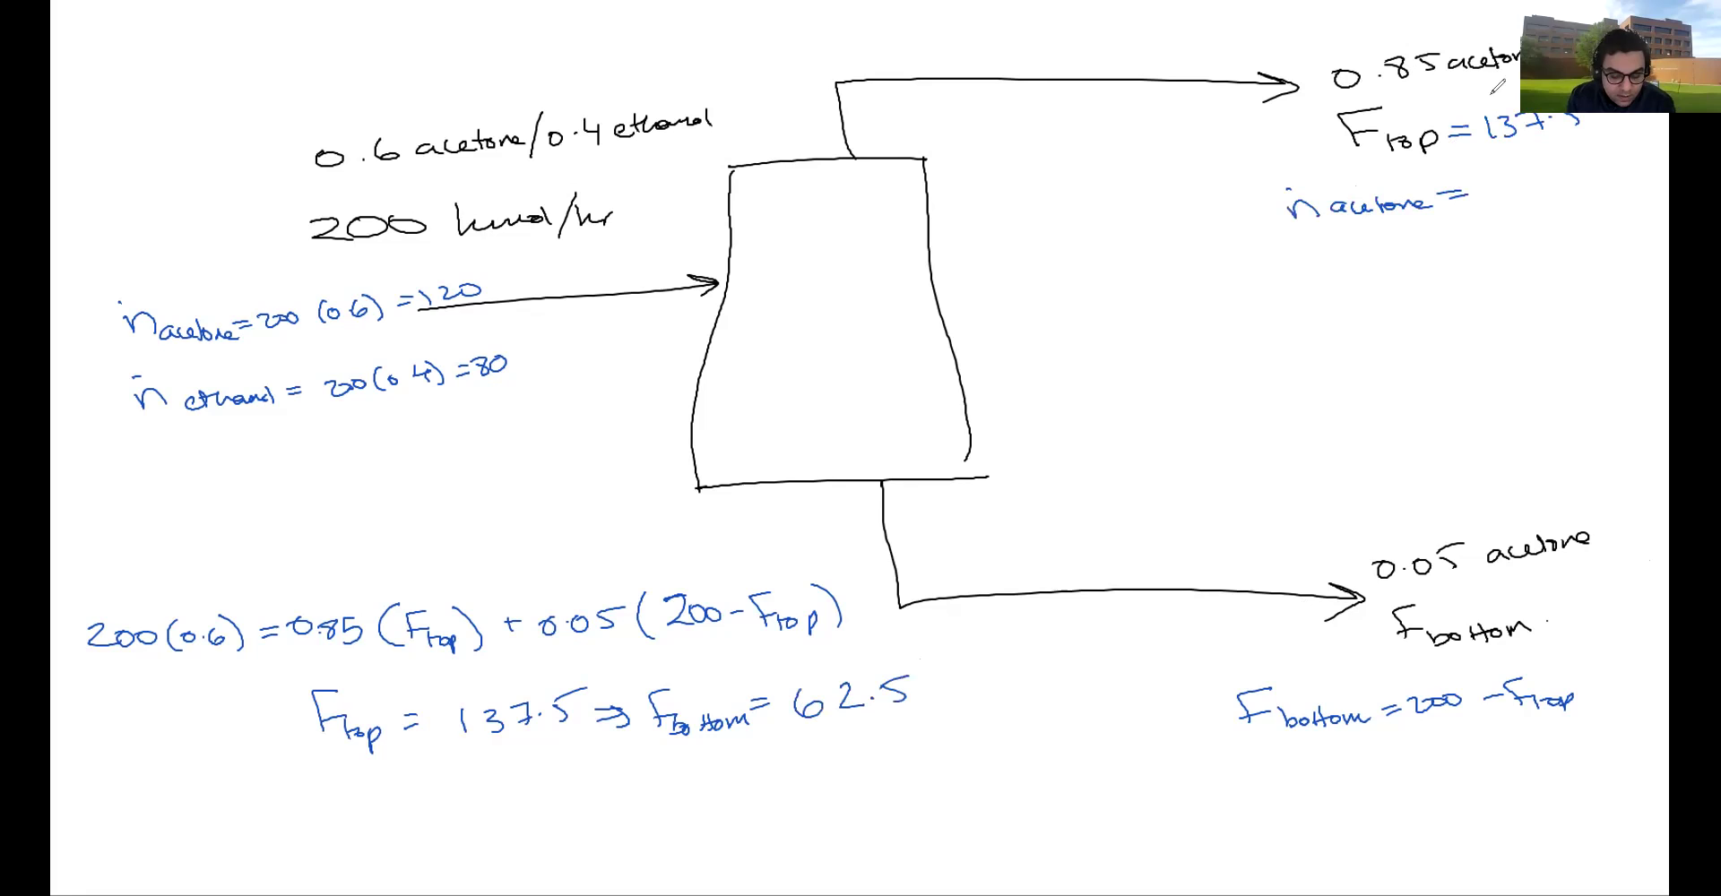
pyautogui.moveTo(1485, 185)
pyautogui.mouseDown()
pyautogui.moveTo(1485, 204)
pyautogui.moveTo(1598, 190)
pyautogui.mouseUp()
pyautogui.click(1539, 196)
pyautogui.moveTo(1295, 274)
pyautogui.mouseDown()
pyautogui.moveTo(1395, 285)
pyautogui.moveTo(1427, 252)
pyautogui.moveTo(1454, 262)
pyautogui.mouseUp()
pyautogui.moveTo(1437, 274); pyautogui.dragTo(1457, 269)
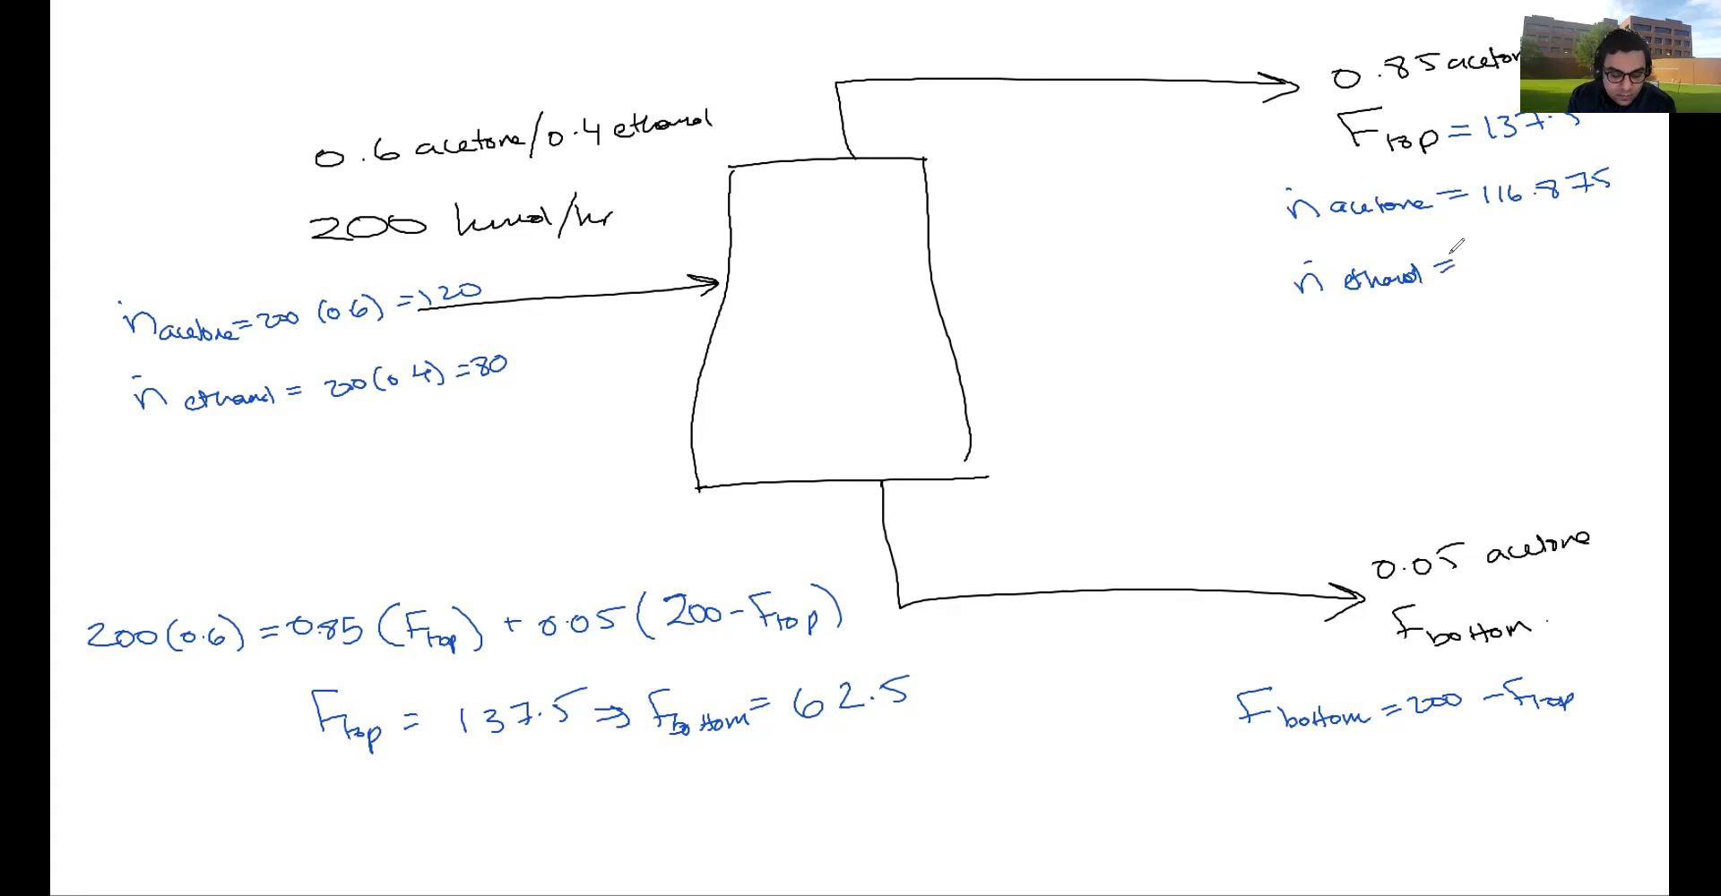
pyautogui.moveTo(1479, 249); pyautogui.dragTo(1576, 253)
pyautogui.click(1523, 252)
pyautogui.moveTo(1591, 234)
pyautogui.mouseDown()
pyautogui.moveTo(1584, 253)
pyautogui.moveTo(1599, 233)
pyautogui.mouseUp()
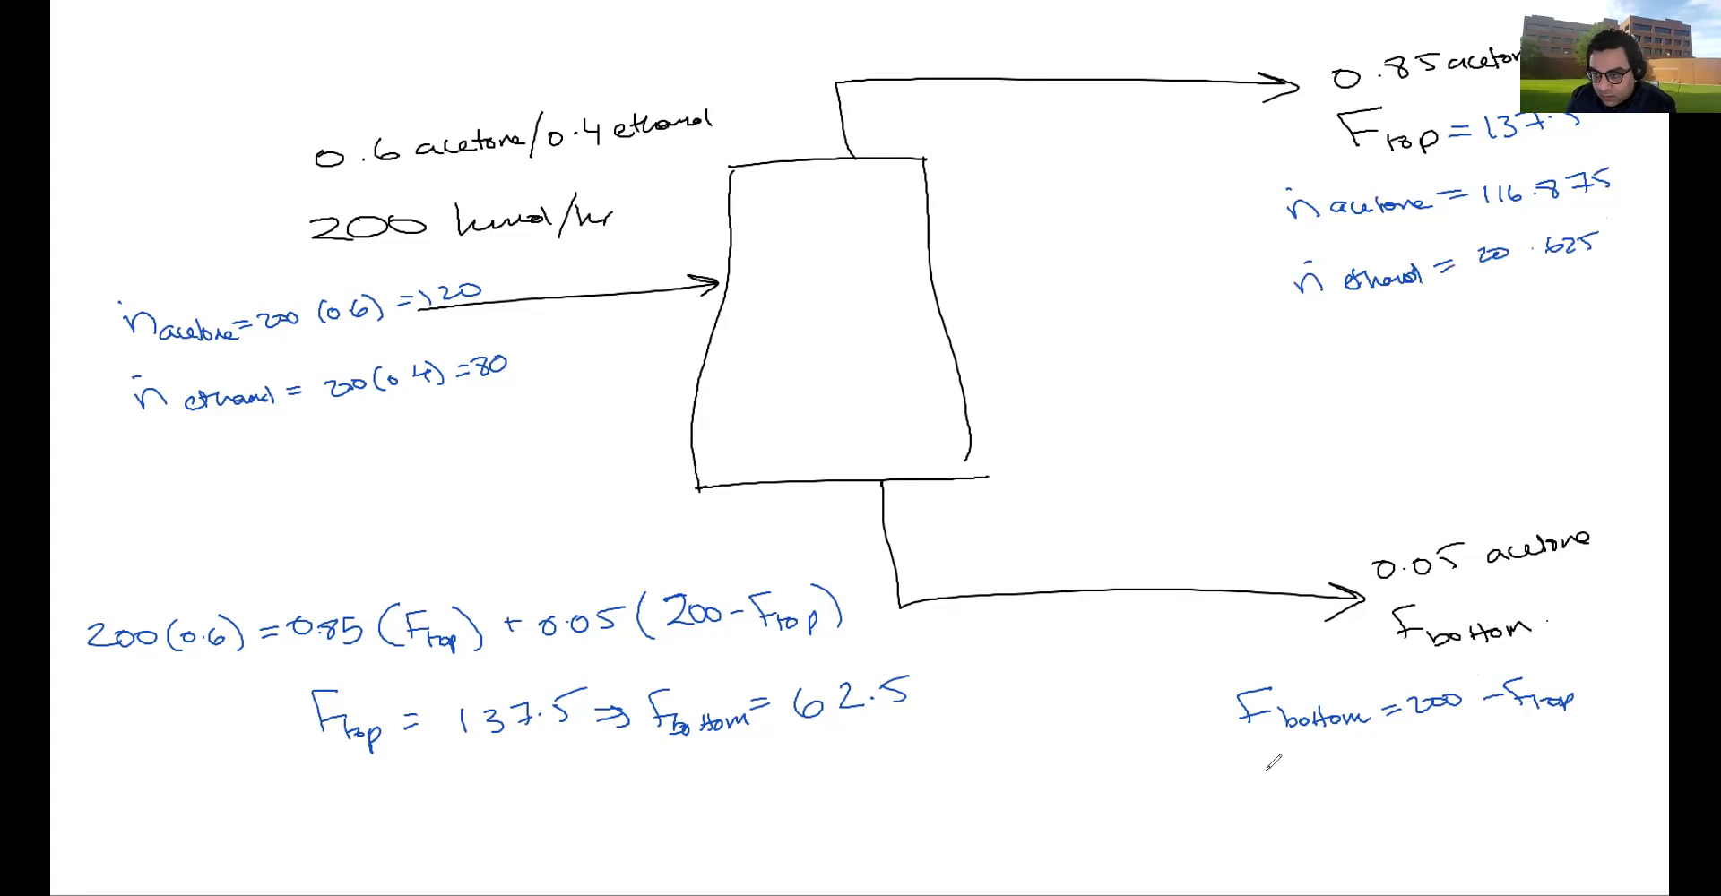
pyautogui.moveTo(1394, 227)
pyautogui.mouseDown()
pyautogui.moveTo(1423, 213)
pyautogui.moveTo(1427, 229)
pyautogui.mouseUp()
pyautogui.moveTo(1403, 308); pyautogui.dragTo(1431, 306)
# Step: Complete the bottom stream's flow label with 62.5 and write its acetone molar flow as 3.125
pyautogui.click(1237, 771)
pyautogui.moveTo(1233, 796)
pyautogui.mouseDown()
pyautogui.moveTo(1312, 786)
pyautogui.moveTo(1277, 773)
pyautogui.moveTo(1328, 760)
pyautogui.moveTo(1353, 772)
pyautogui.mouseUp()
pyautogui.moveTo(1362, 763); pyautogui.dragTo(1392, 768)
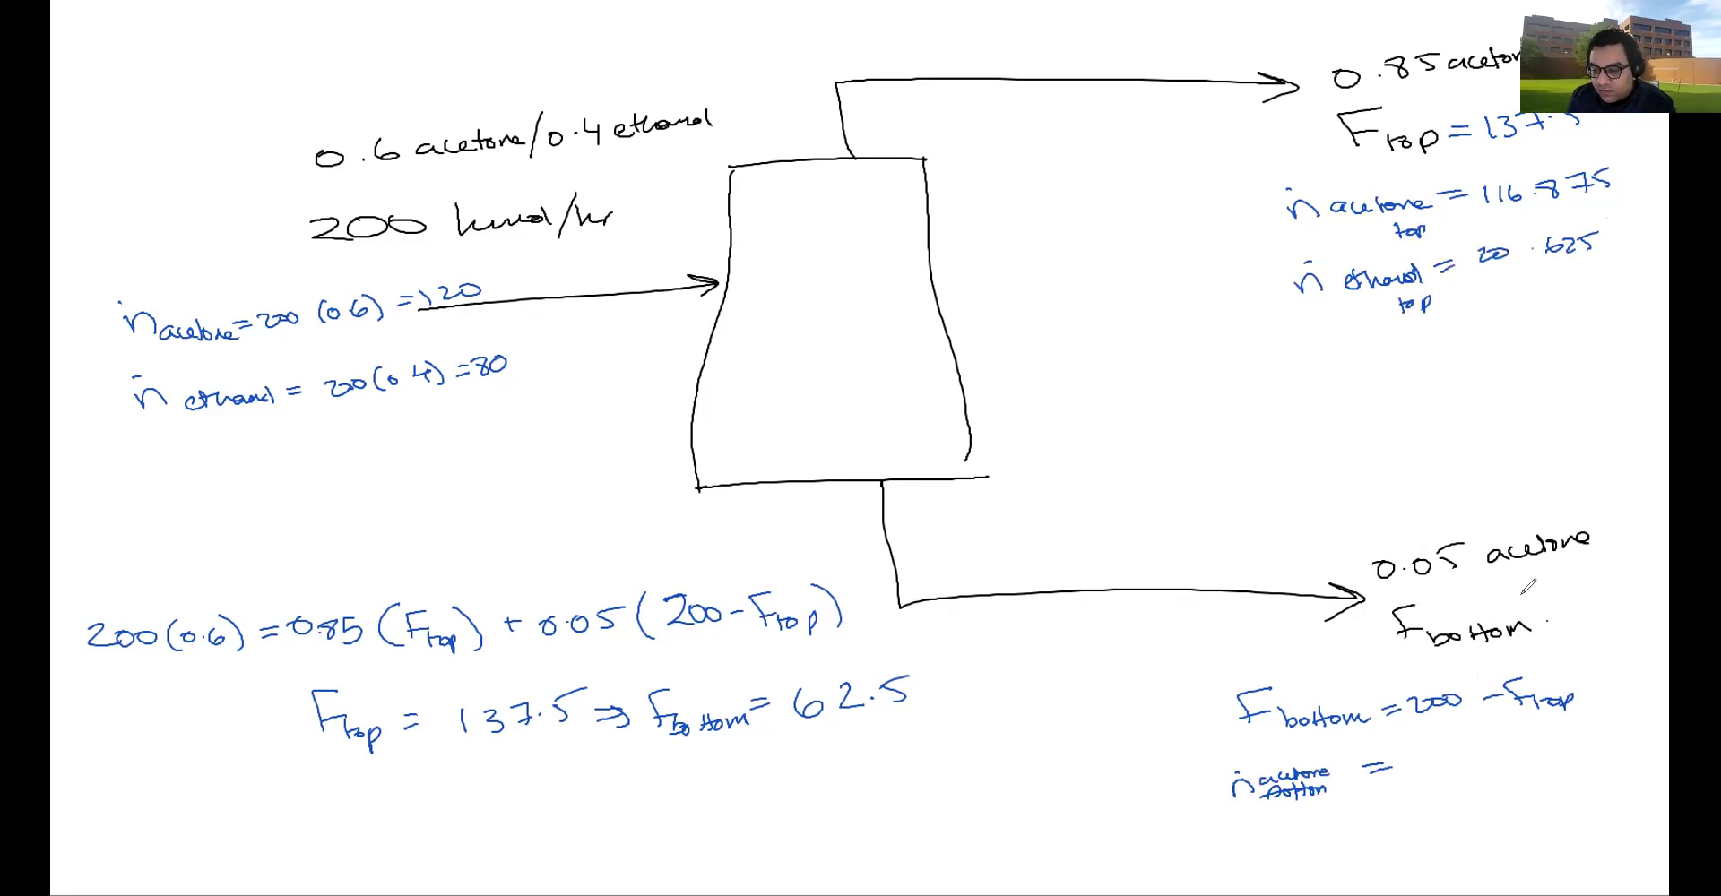
pyautogui.moveTo(1532, 609); pyautogui.dragTo(1555, 615)
pyautogui.moveTo(1595, 589)
pyautogui.mouseDown()
pyautogui.moveTo(1578, 613)
pyautogui.moveTo(1620, 603)
pyautogui.mouseUp()
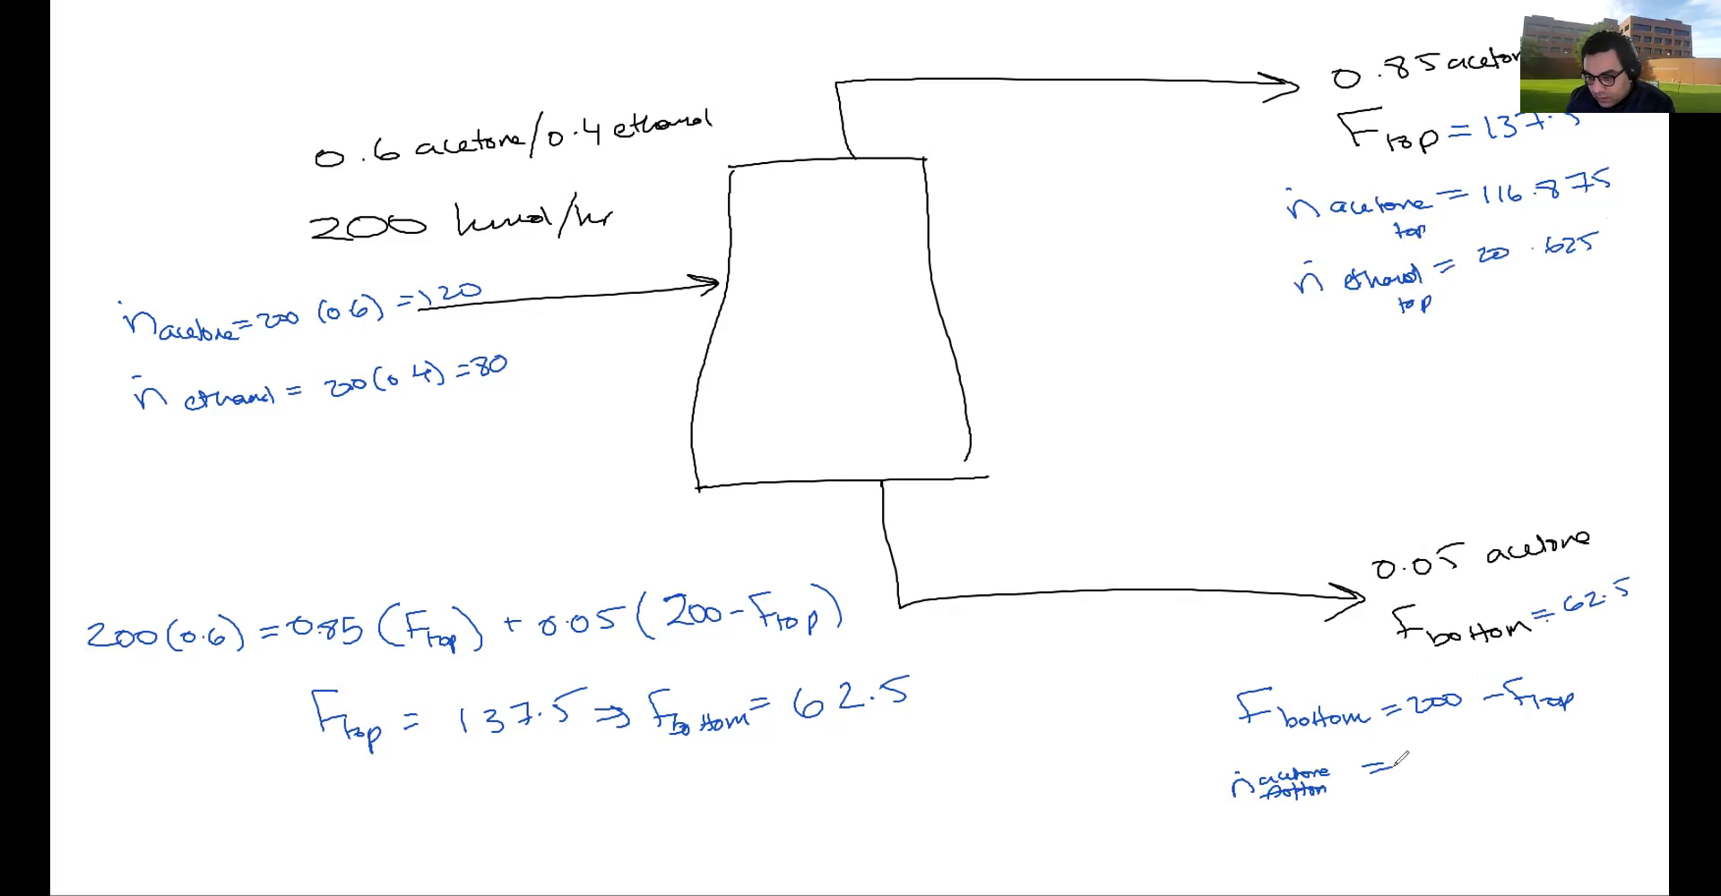
pyautogui.moveTo(1405, 755)
pyautogui.mouseDown()
pyautogui.moveTo(1405, 772)
pyautogui.moveTo(1438, 767)
pyautogui.mouseUp()
pyautogui.moveTo(1453, 752)
pyautogui.mouseDown()
pyautogui.moveTo(1452, 769)
pyautogui.moveTo(1491, 771)
pyautogui.mouseUp()
pyautogui.moveTo(1493, 753); pyautogui.dragTo(1510, 751)
# Step: Write the ethanol molar flow equation for the bottom stream below its acetone flow
pyautogui.moveTo(1269, 831)
pyautogui.mouseDown()
pyautogui.moveTo(1291, 854)
pyautogui.moveTo(1416, 834)
pyautogui.mouseUp()
pyautogui.moveTo(1399, 845); pyautogui.dragTo(1416, 843)
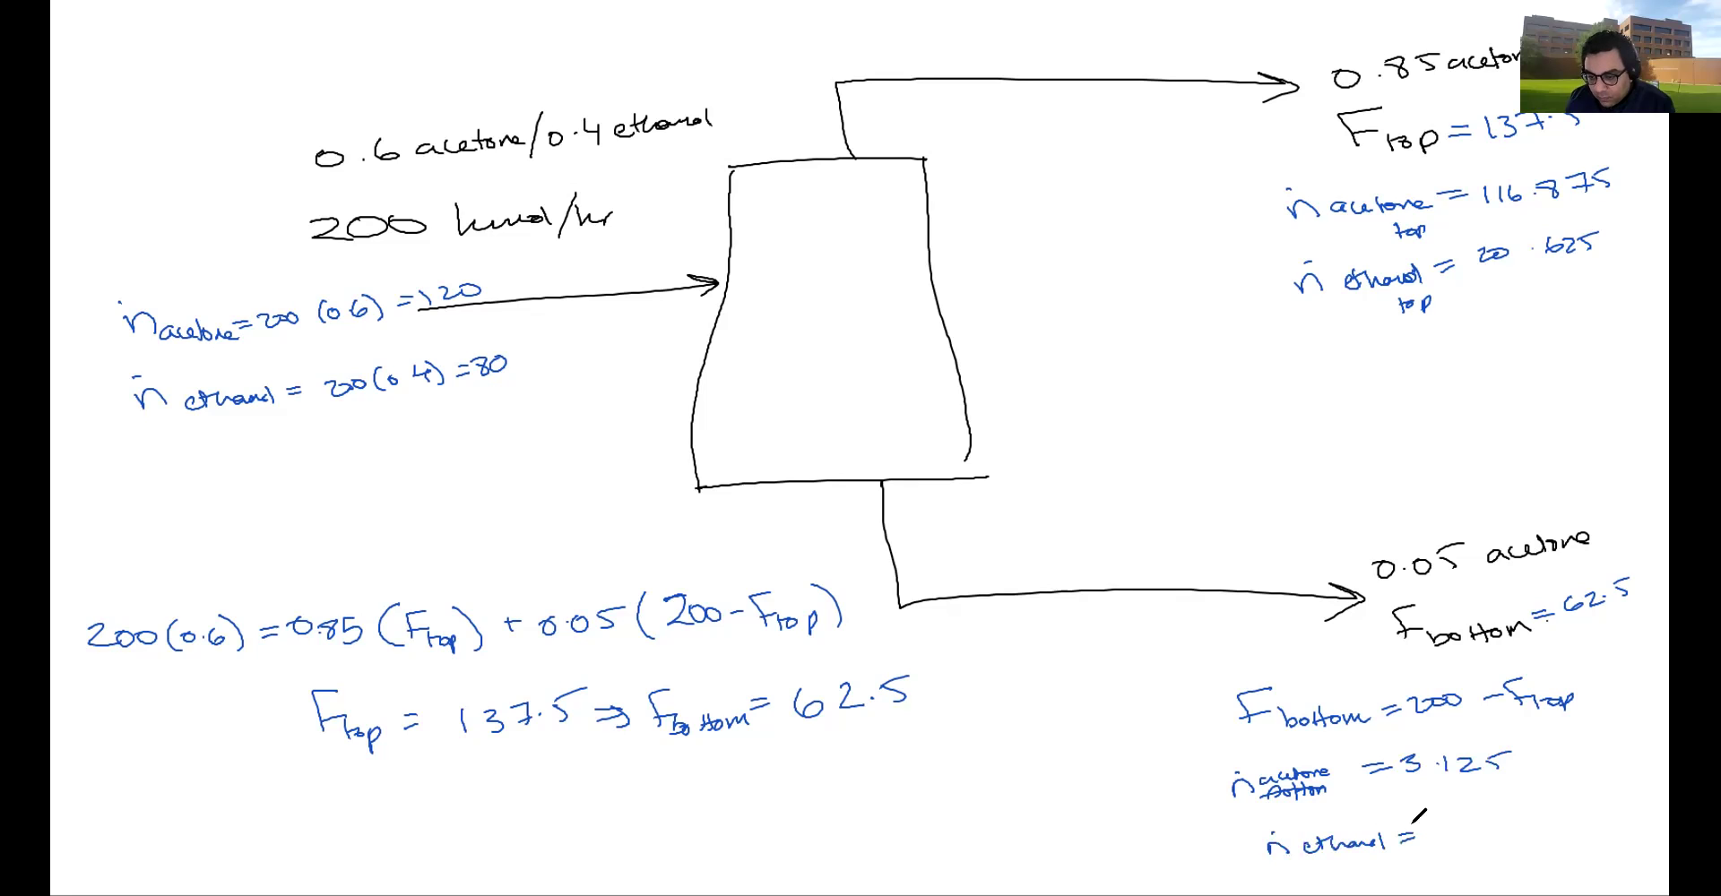
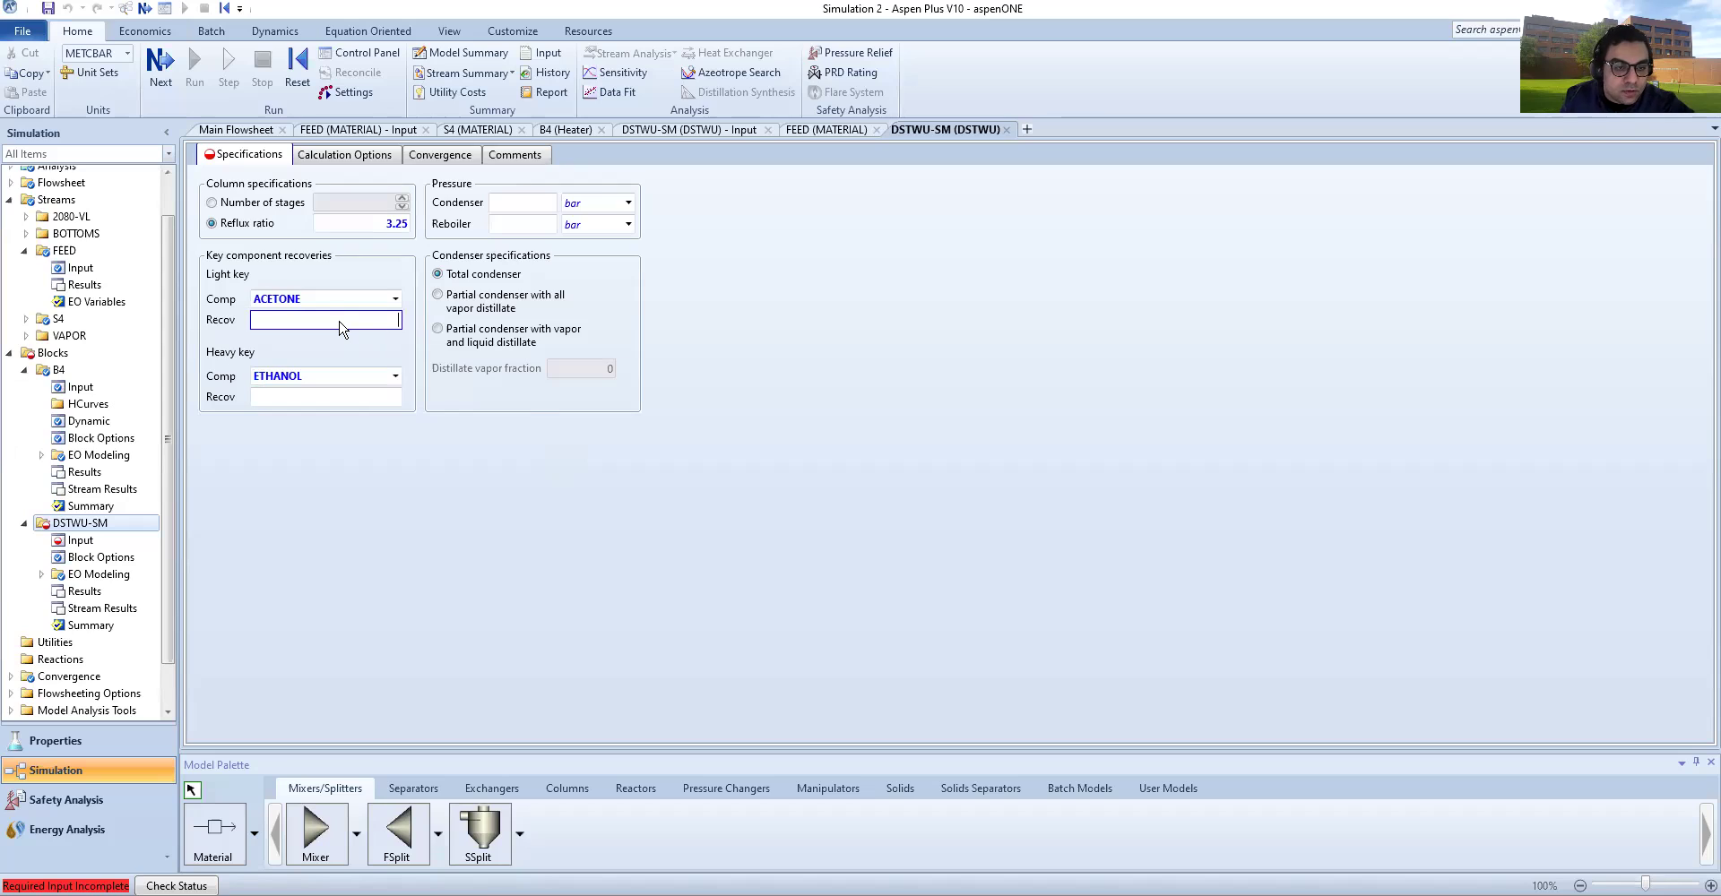
# Step: Set the DSTWU-SM key component recoveries to 0.974 for light key ACETONE and 0.742 for heavy key ETHANOL
pyautogui.write('0.')
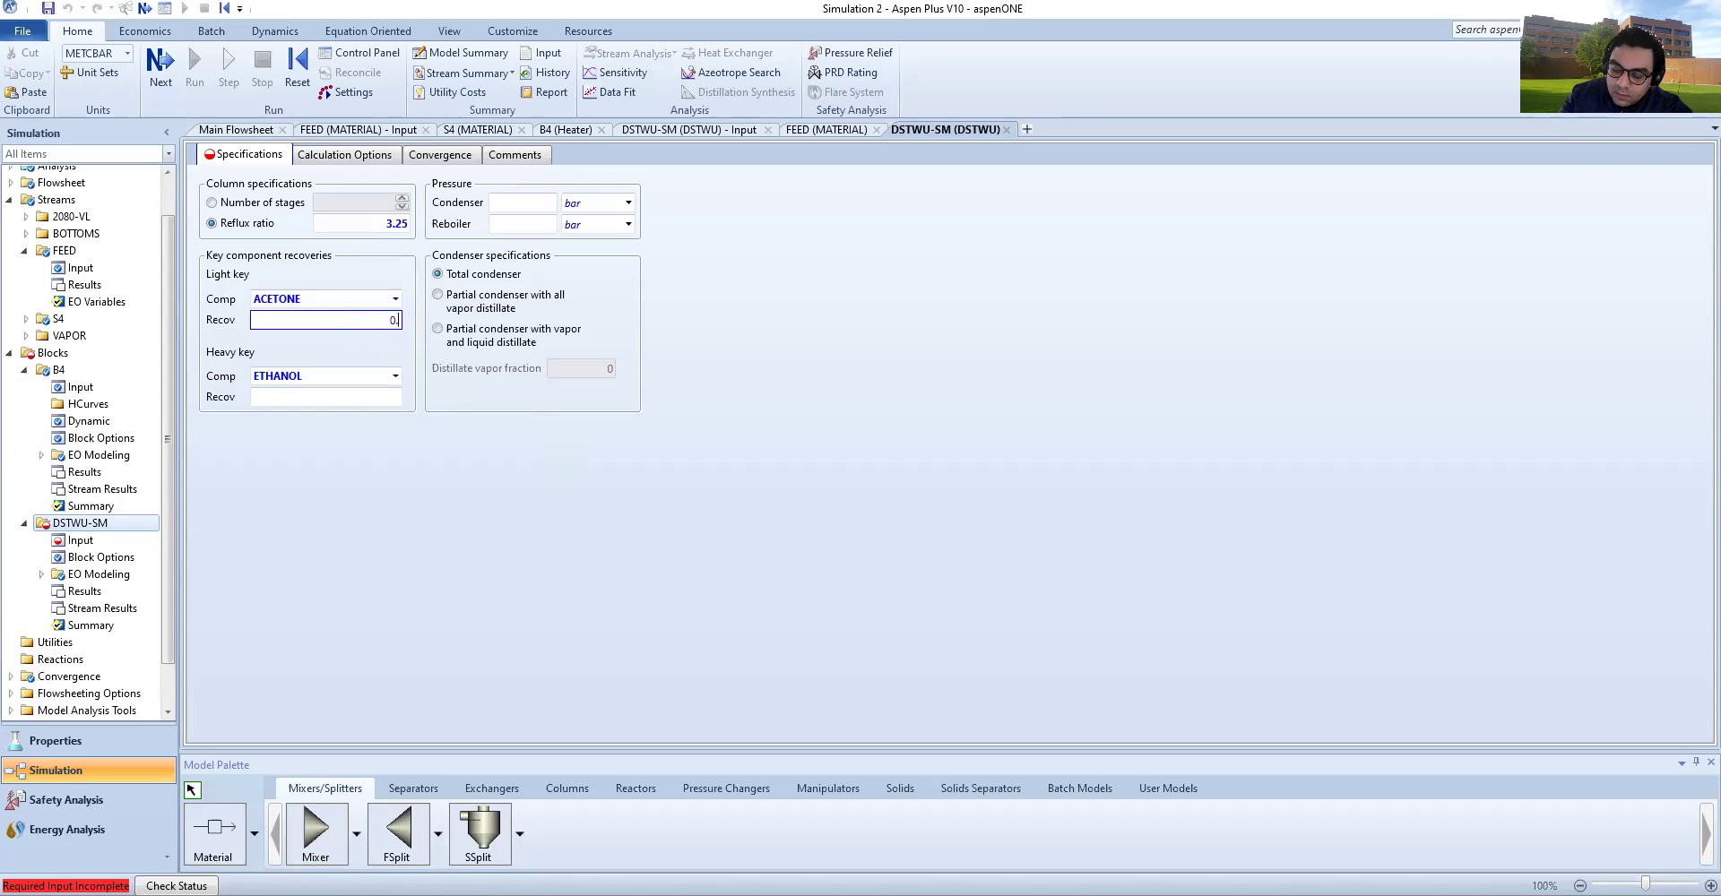
pyautogui.write('974')
pyautogui.click(319, 395)
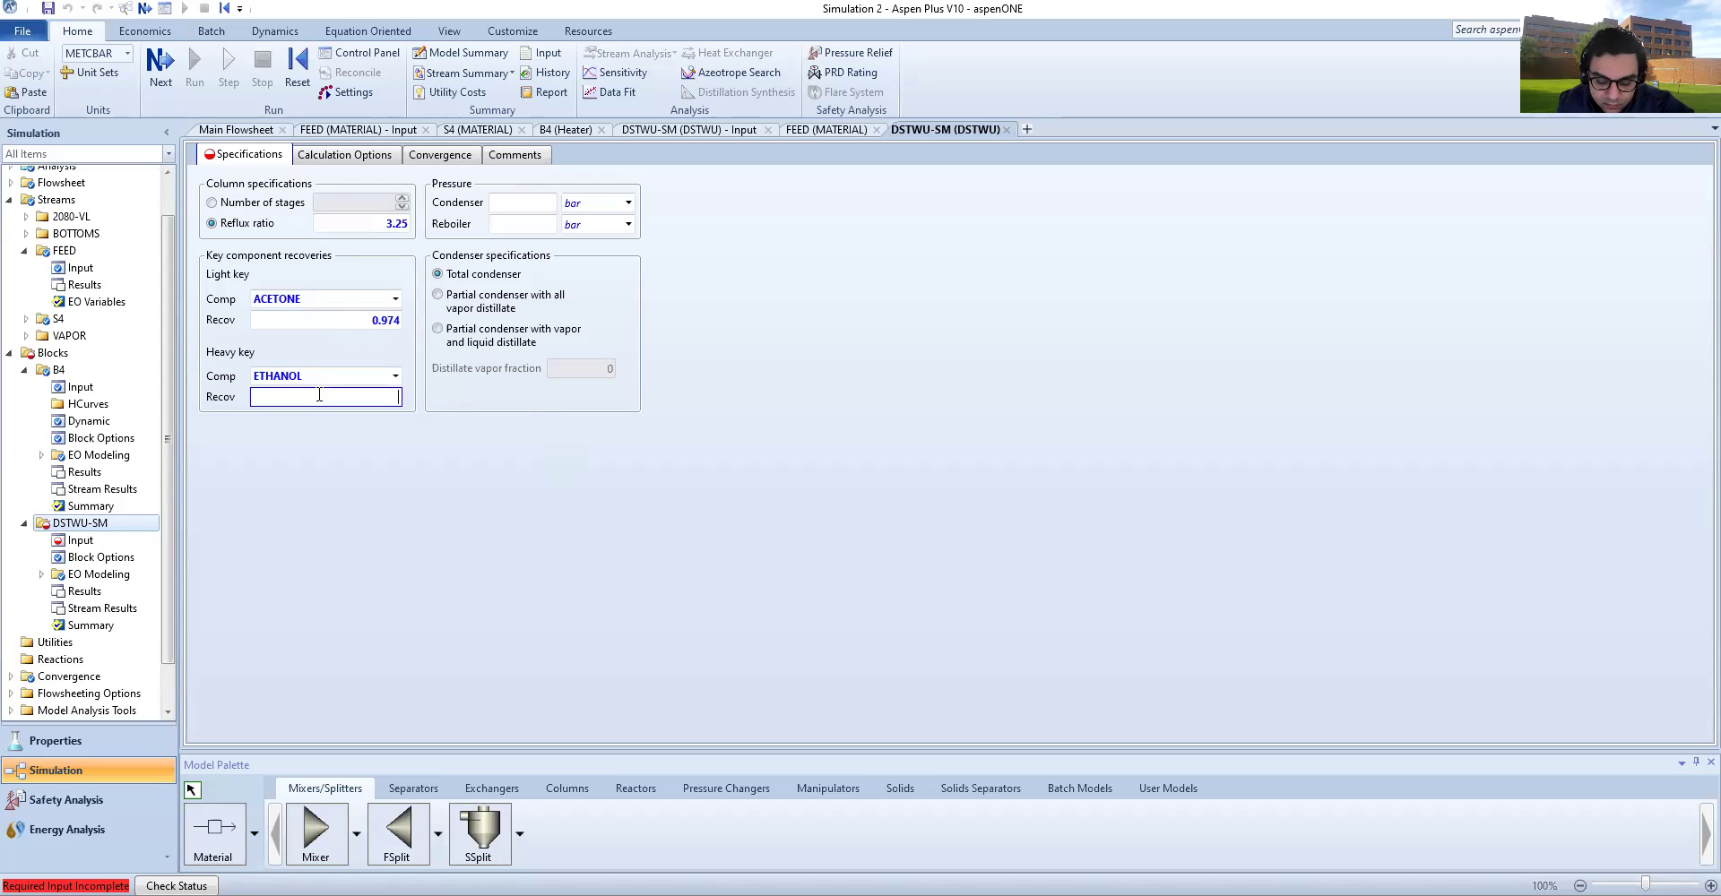
pyautogui.write('0.742')
pyautogui.press('BackSpace')
pyautogui.press('BackSpace')
pyautogui.press('BackSpace')
pyautogui.press('BackSpace')
pyautogui.press('BackSpace')
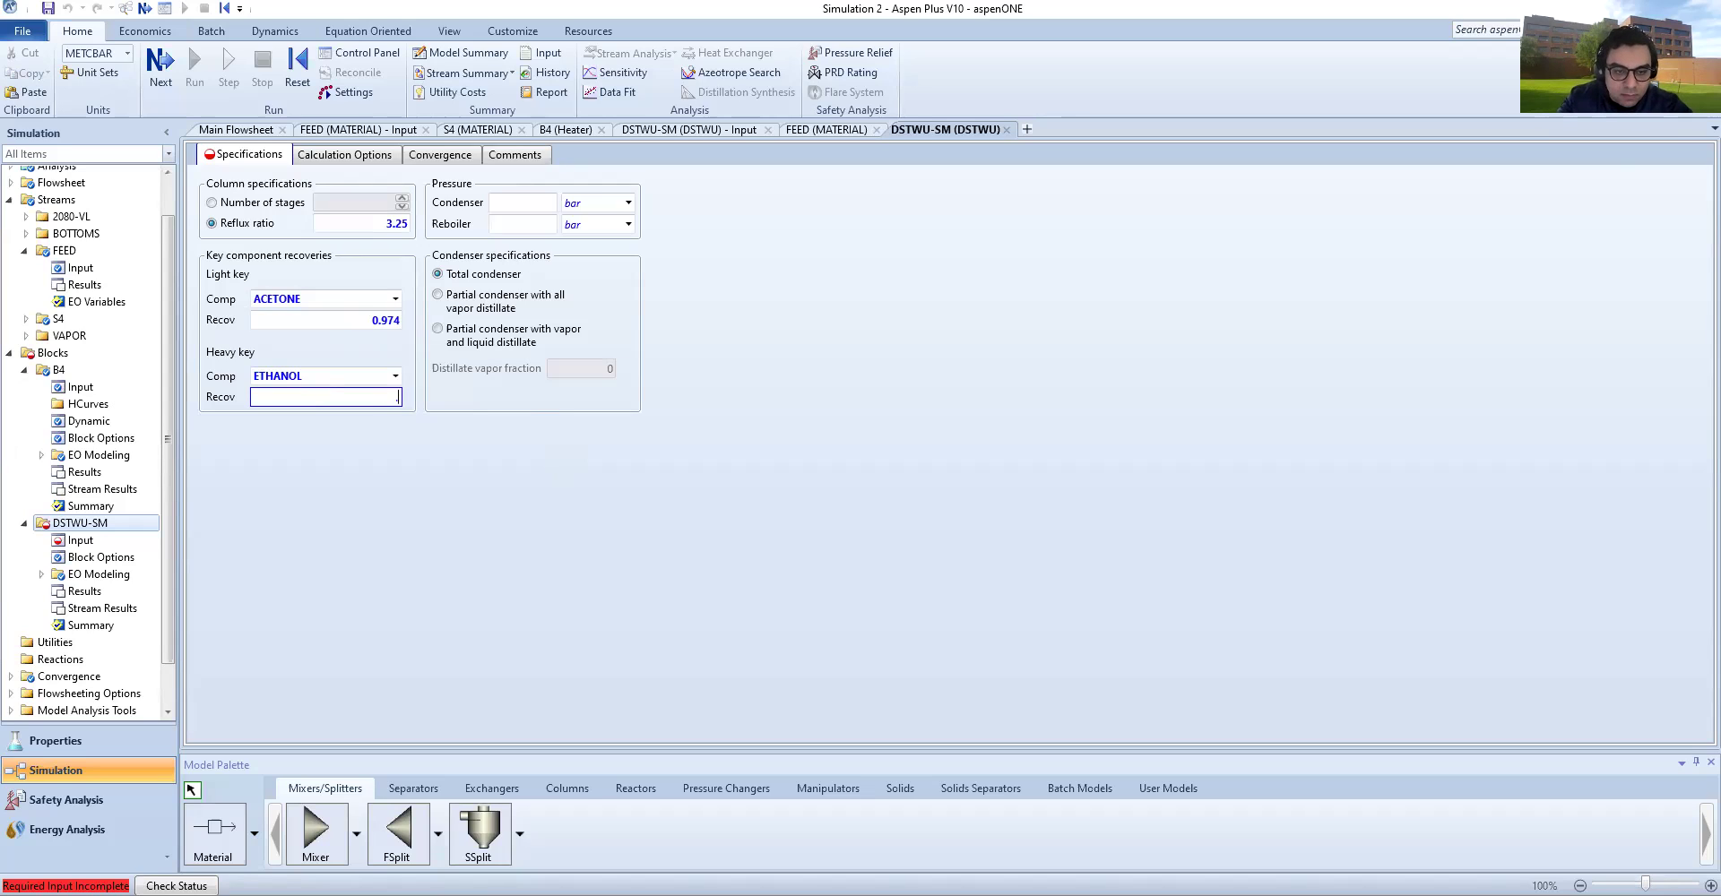
pyautogui.write('.742')
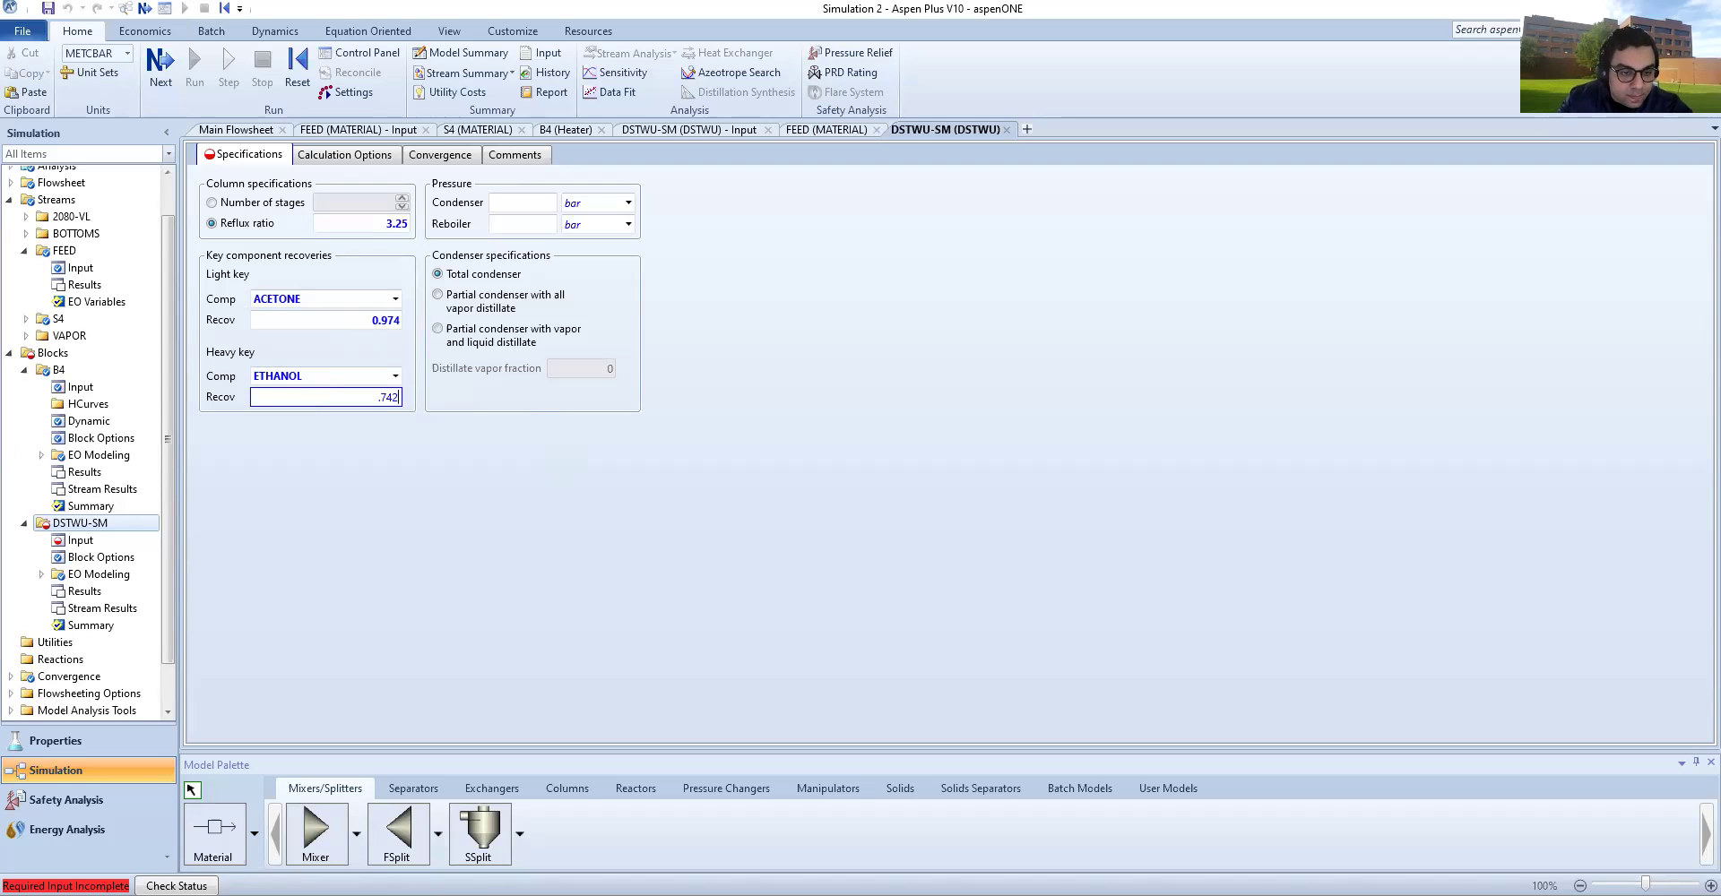
pyautogui.press('Return')
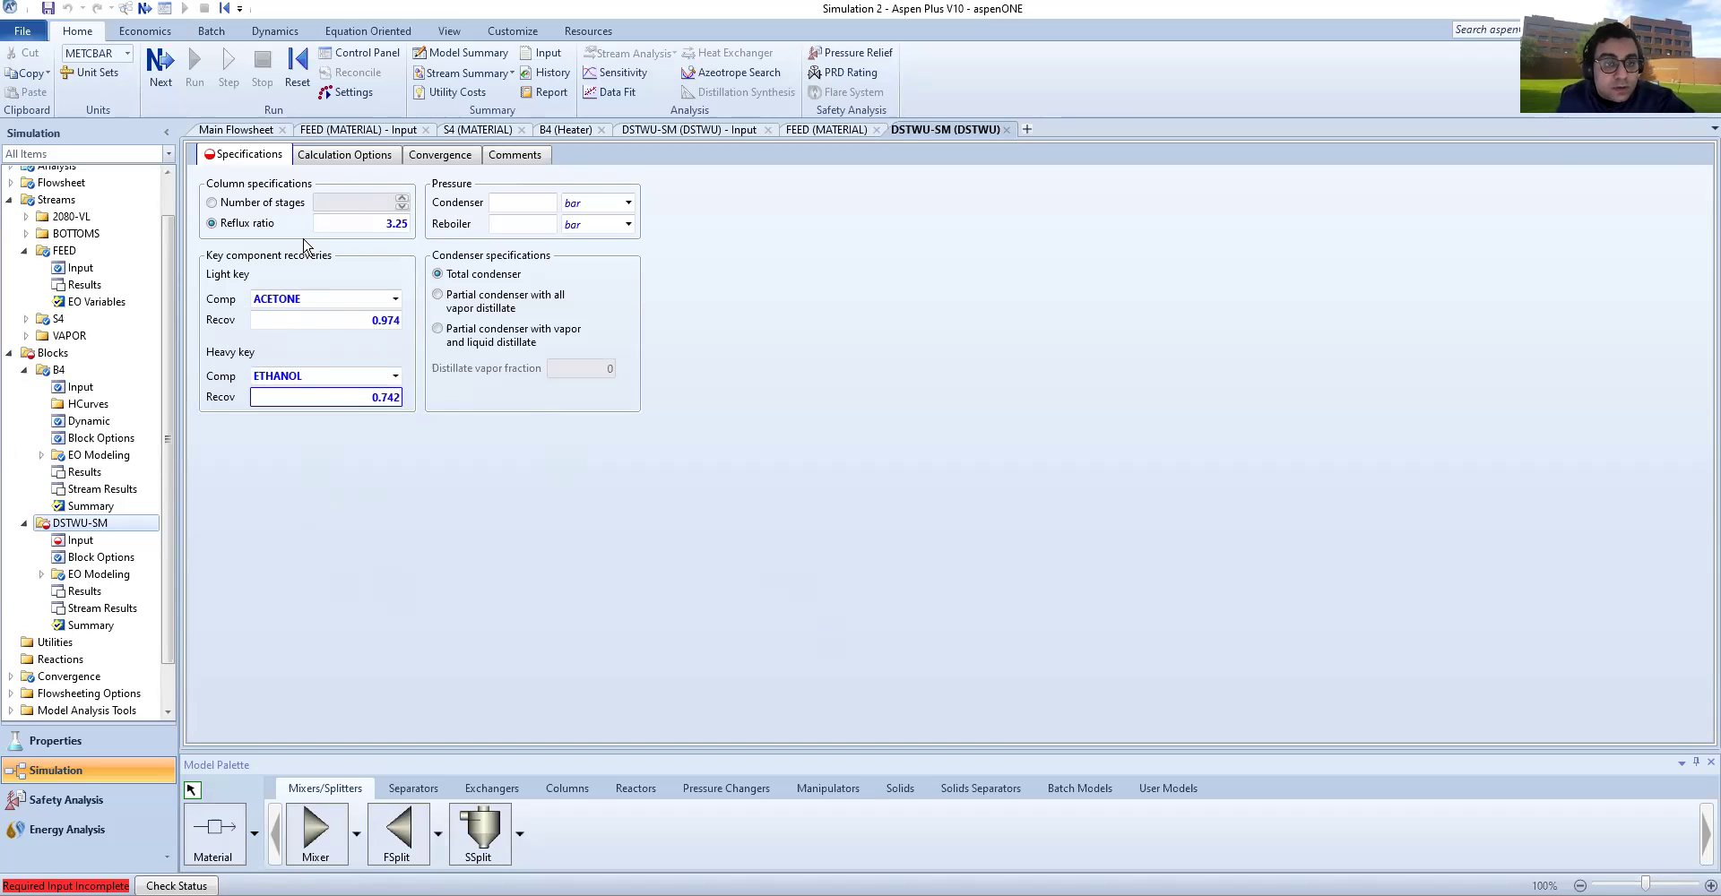
# Step: Set the column's condenser pressure to 1 atm
pyautogui.click(527, 203)
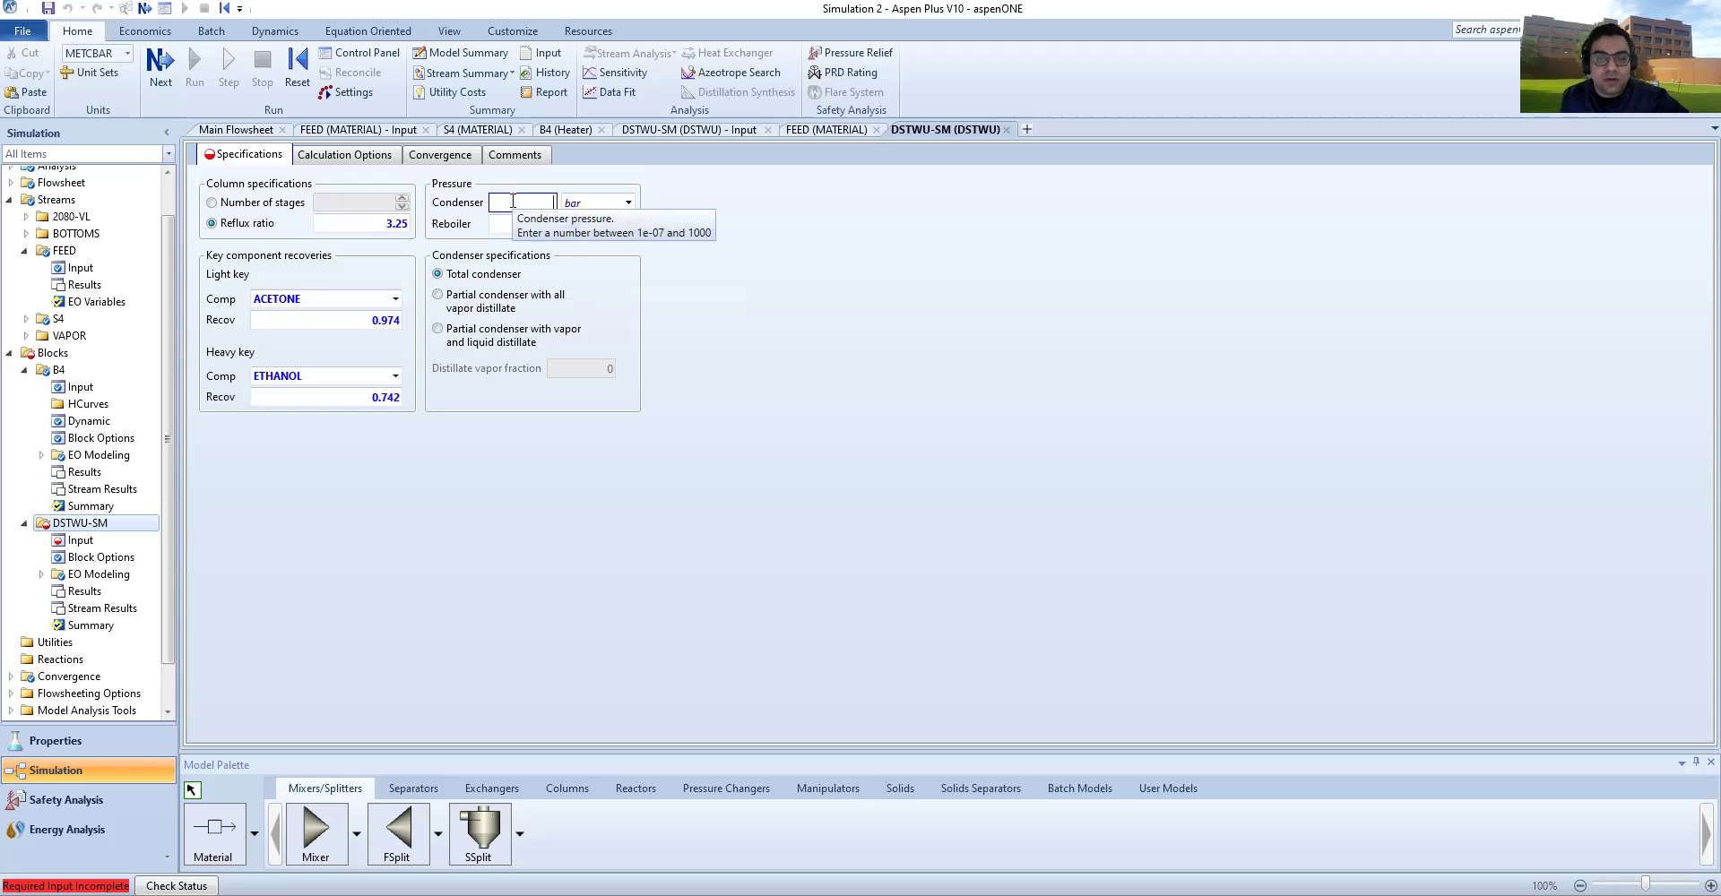
pyautogui.write('1')
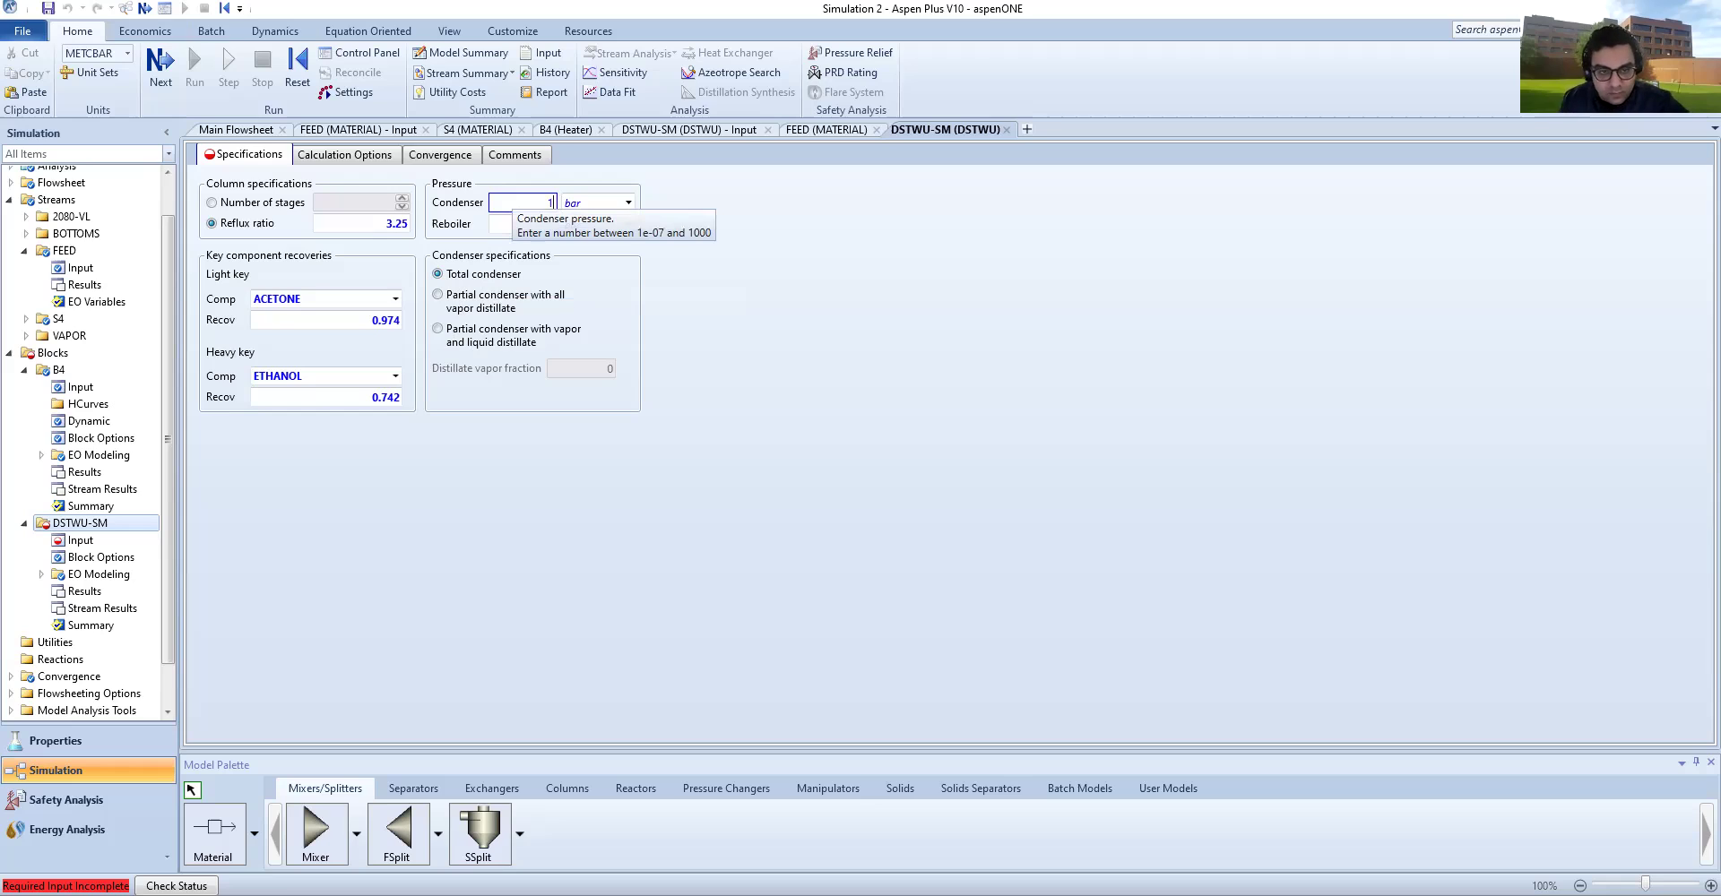
pyautogui.click(628, 203)
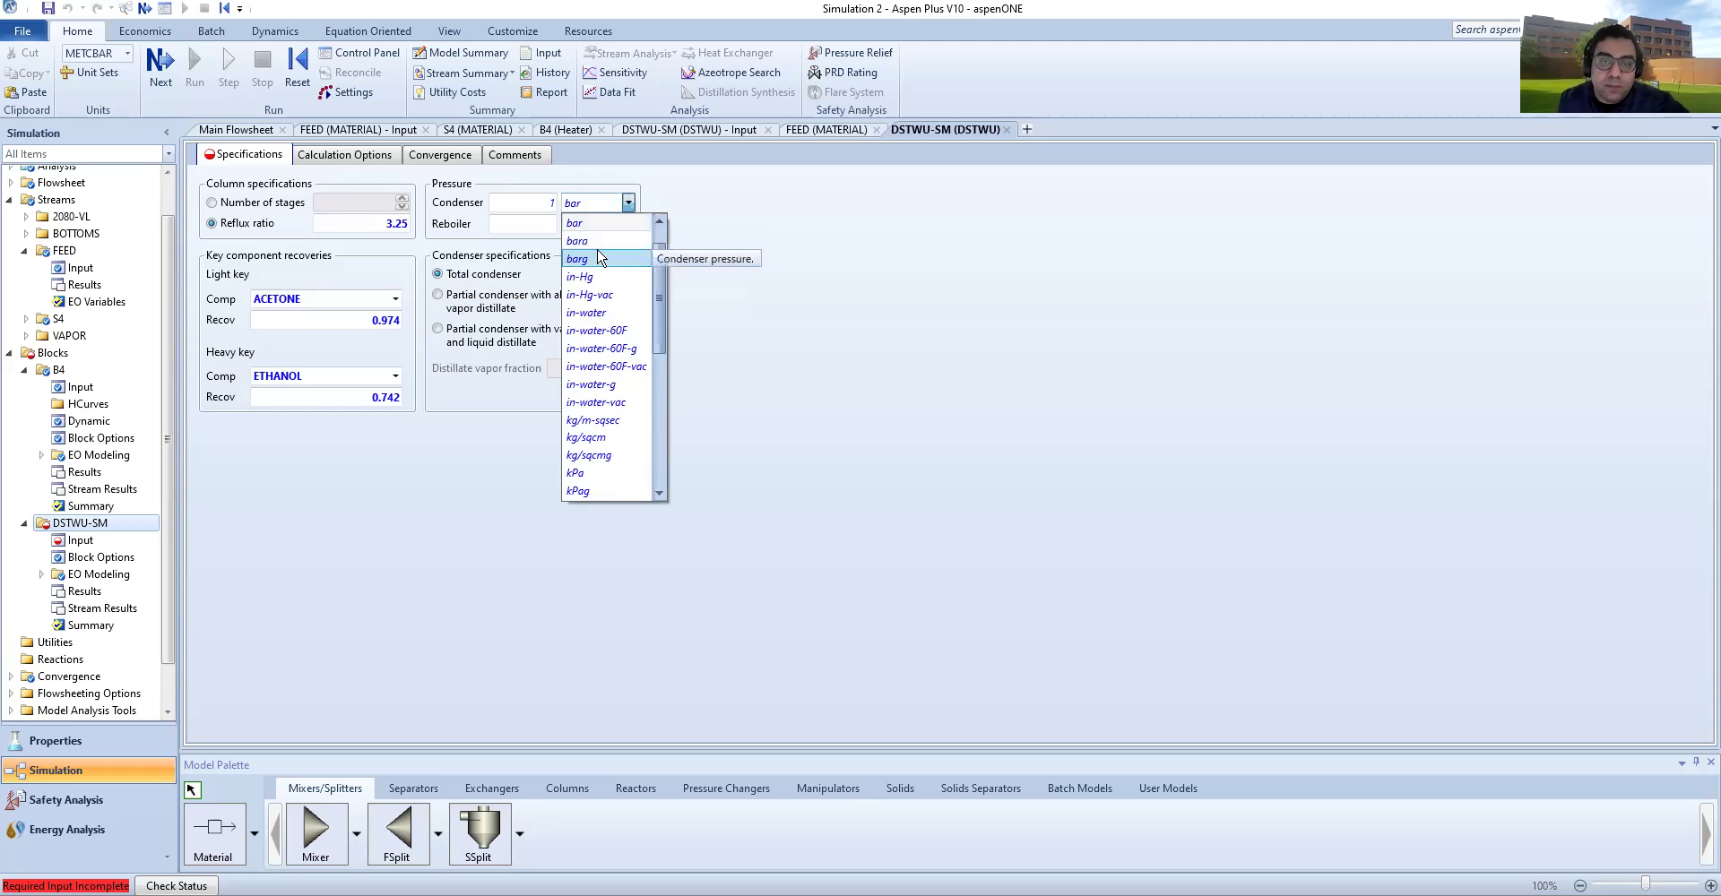
pyautogui.scroll(1, 598, 241)
pyautogui.click(599, 256)
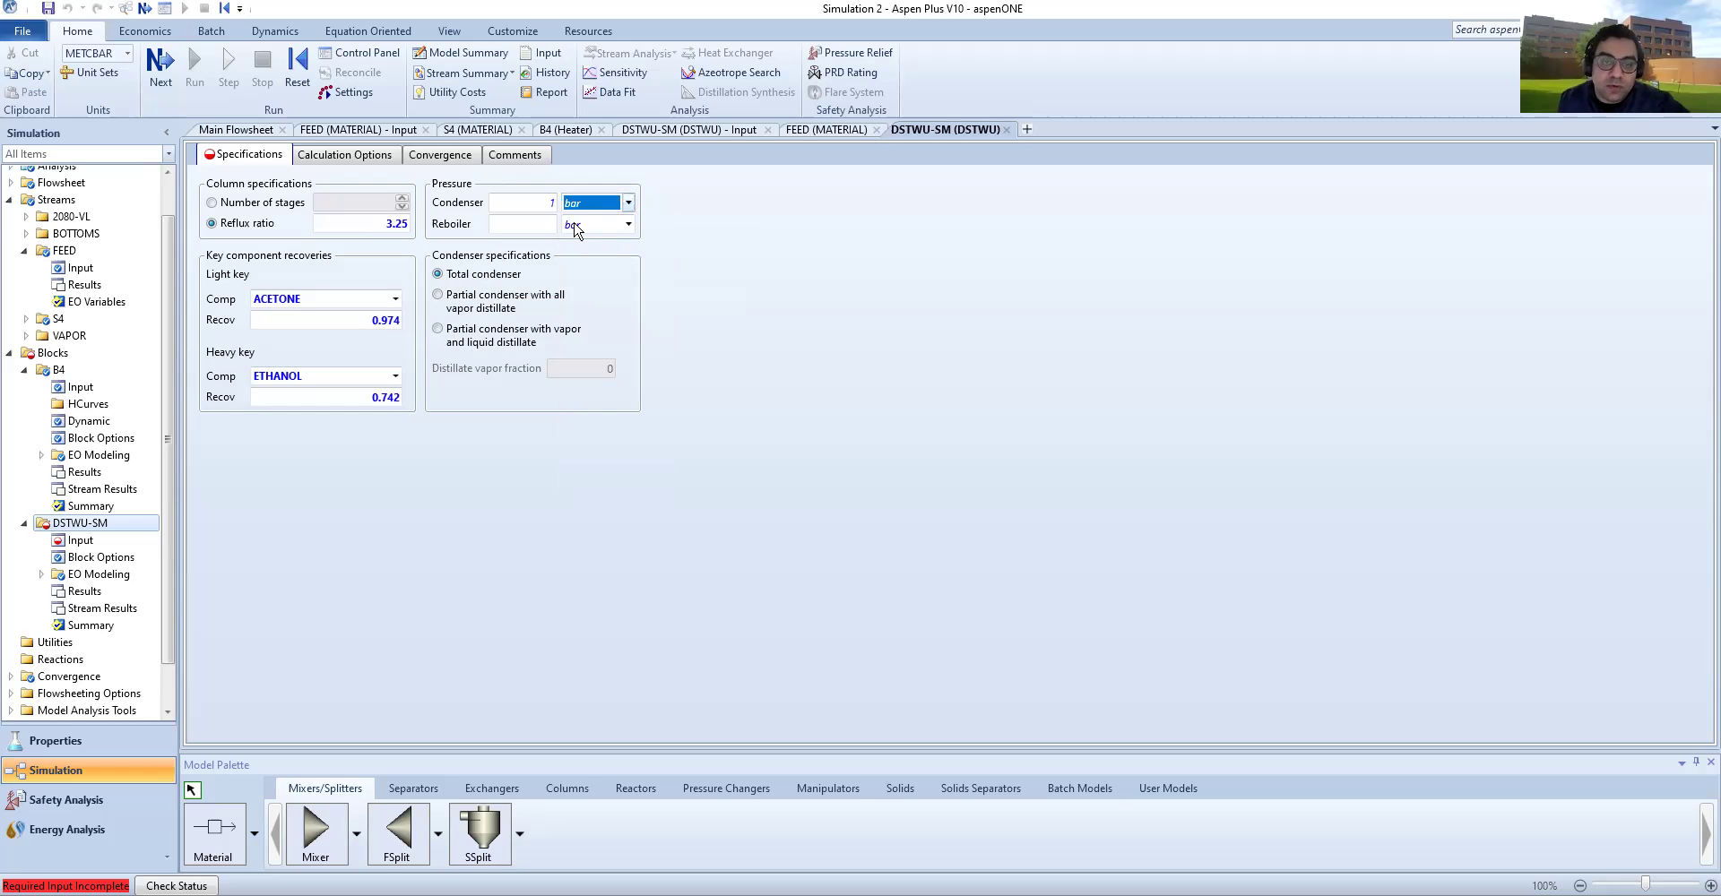
pyautogui.click(626, 225)
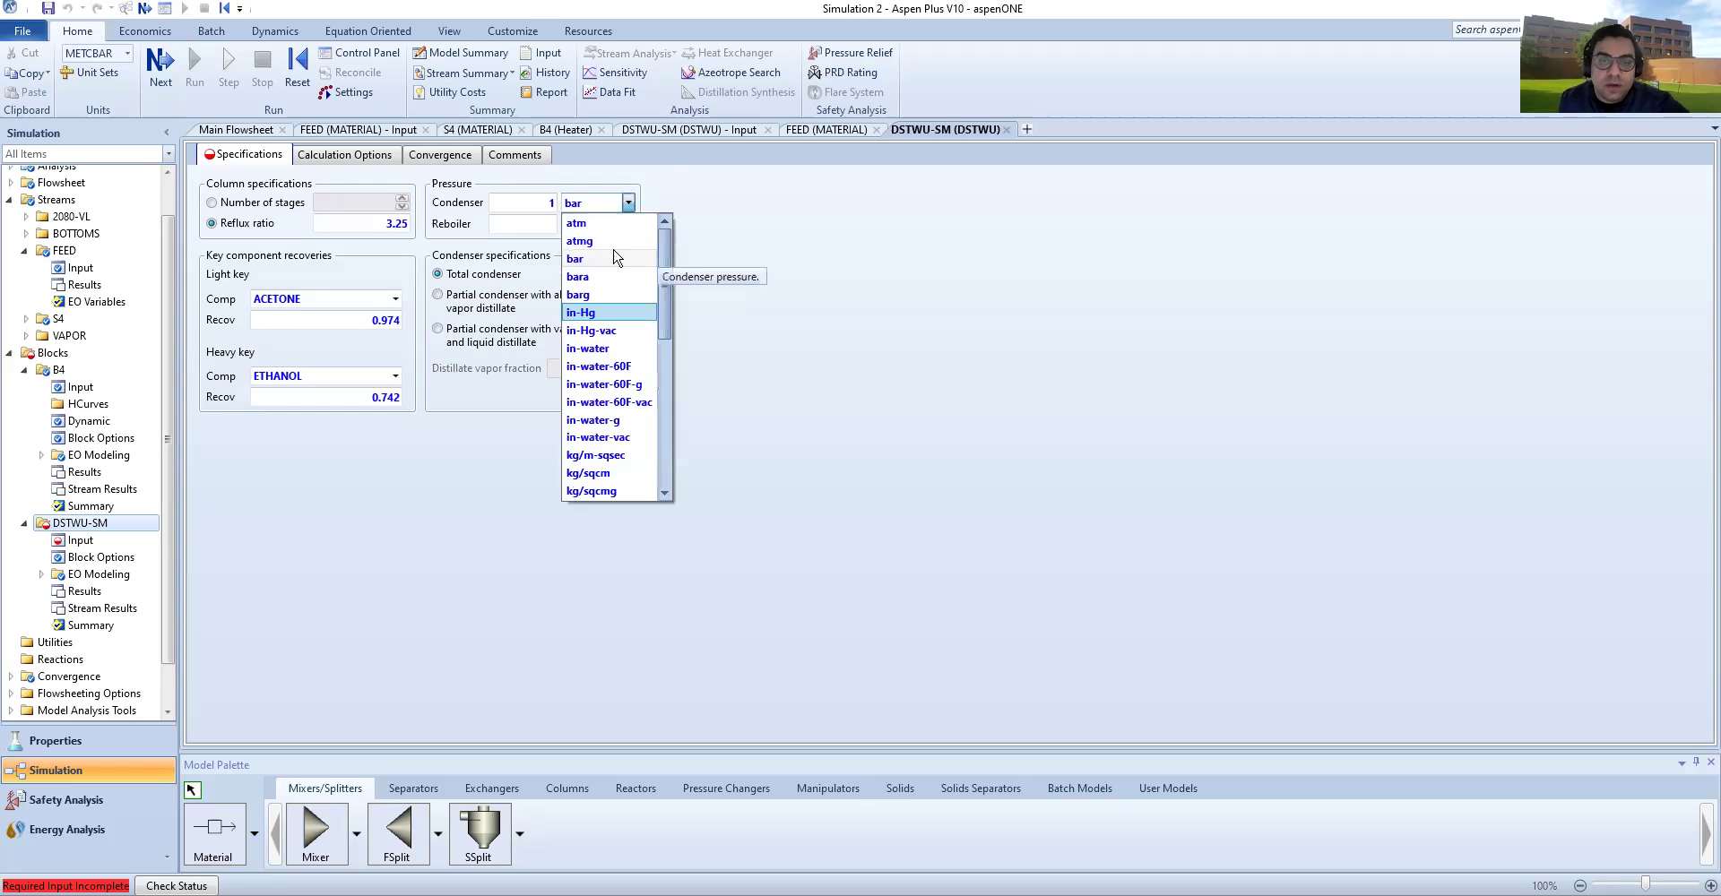
pyautogui.click(526, 235)
pyautogui.press('a')
# Step: Set the column's reboiler pressure to 1 atm
pyautogui.click(526, 232)
pyautogui.write('1')
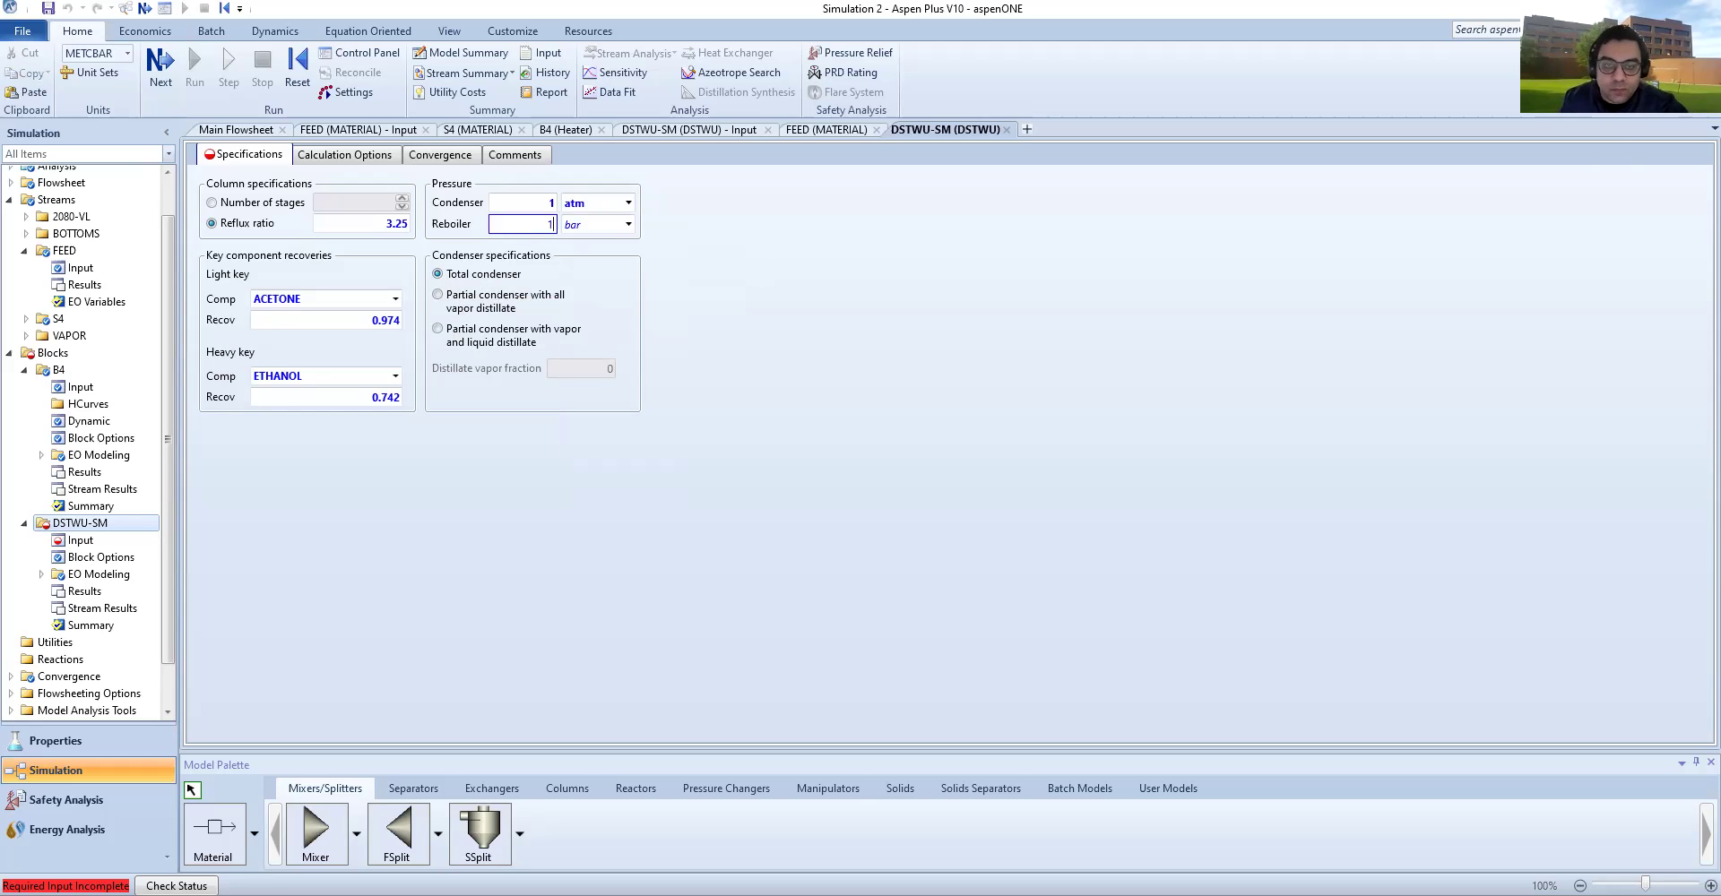
pyautogui.click(628, 224)
pyautogui.press('a')
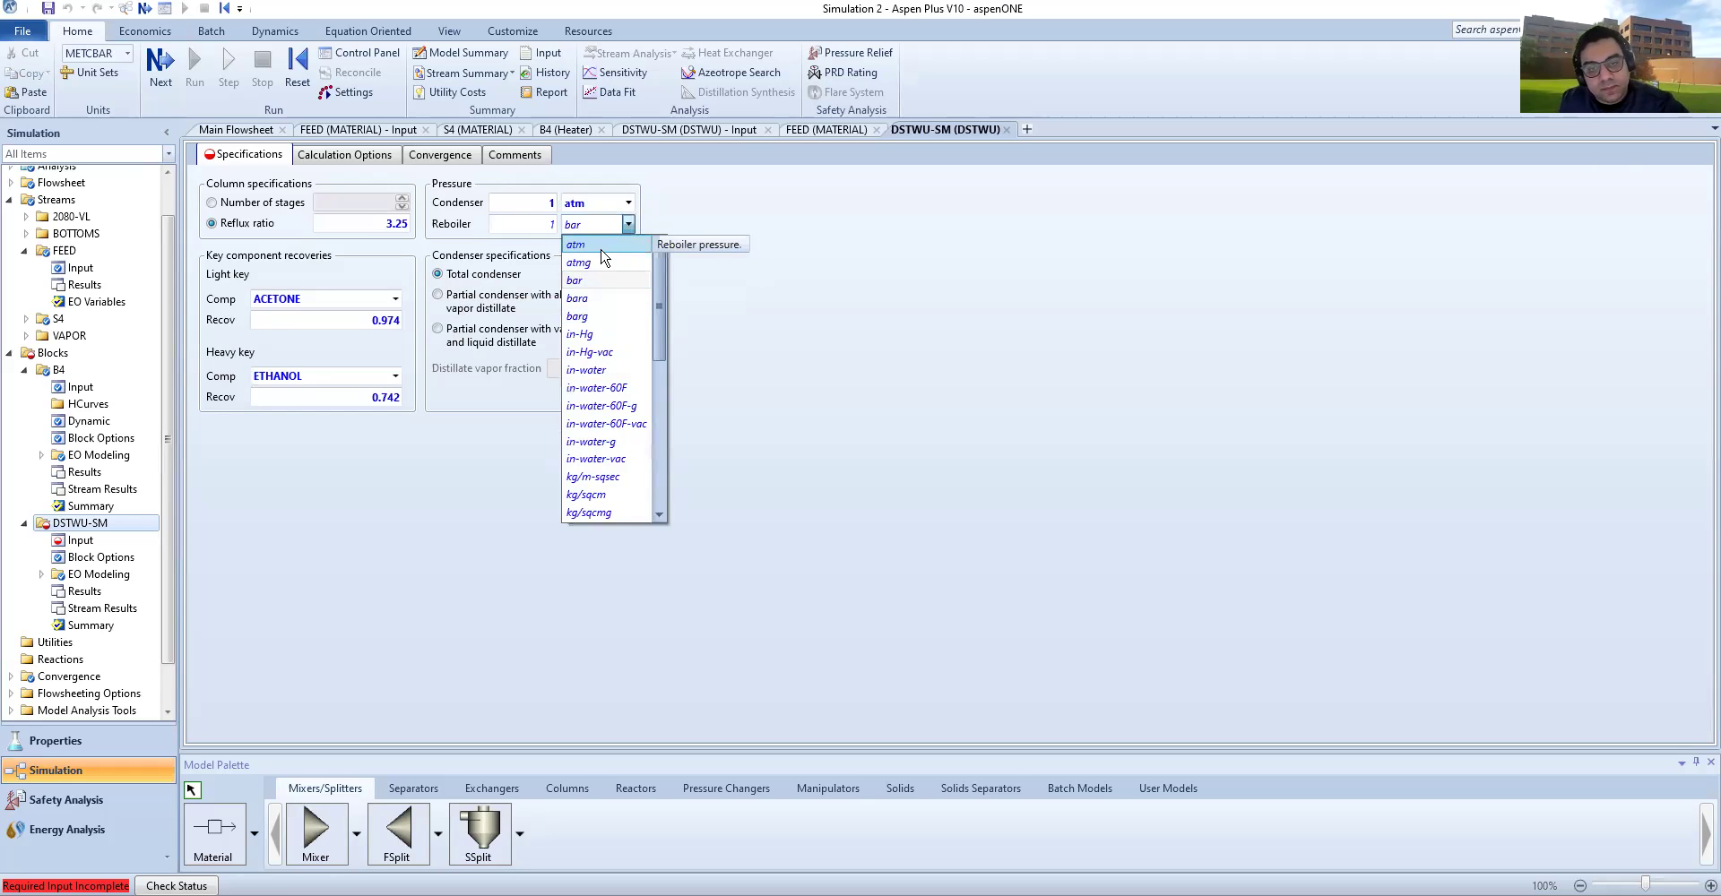
pyautogui.click(717, 283)
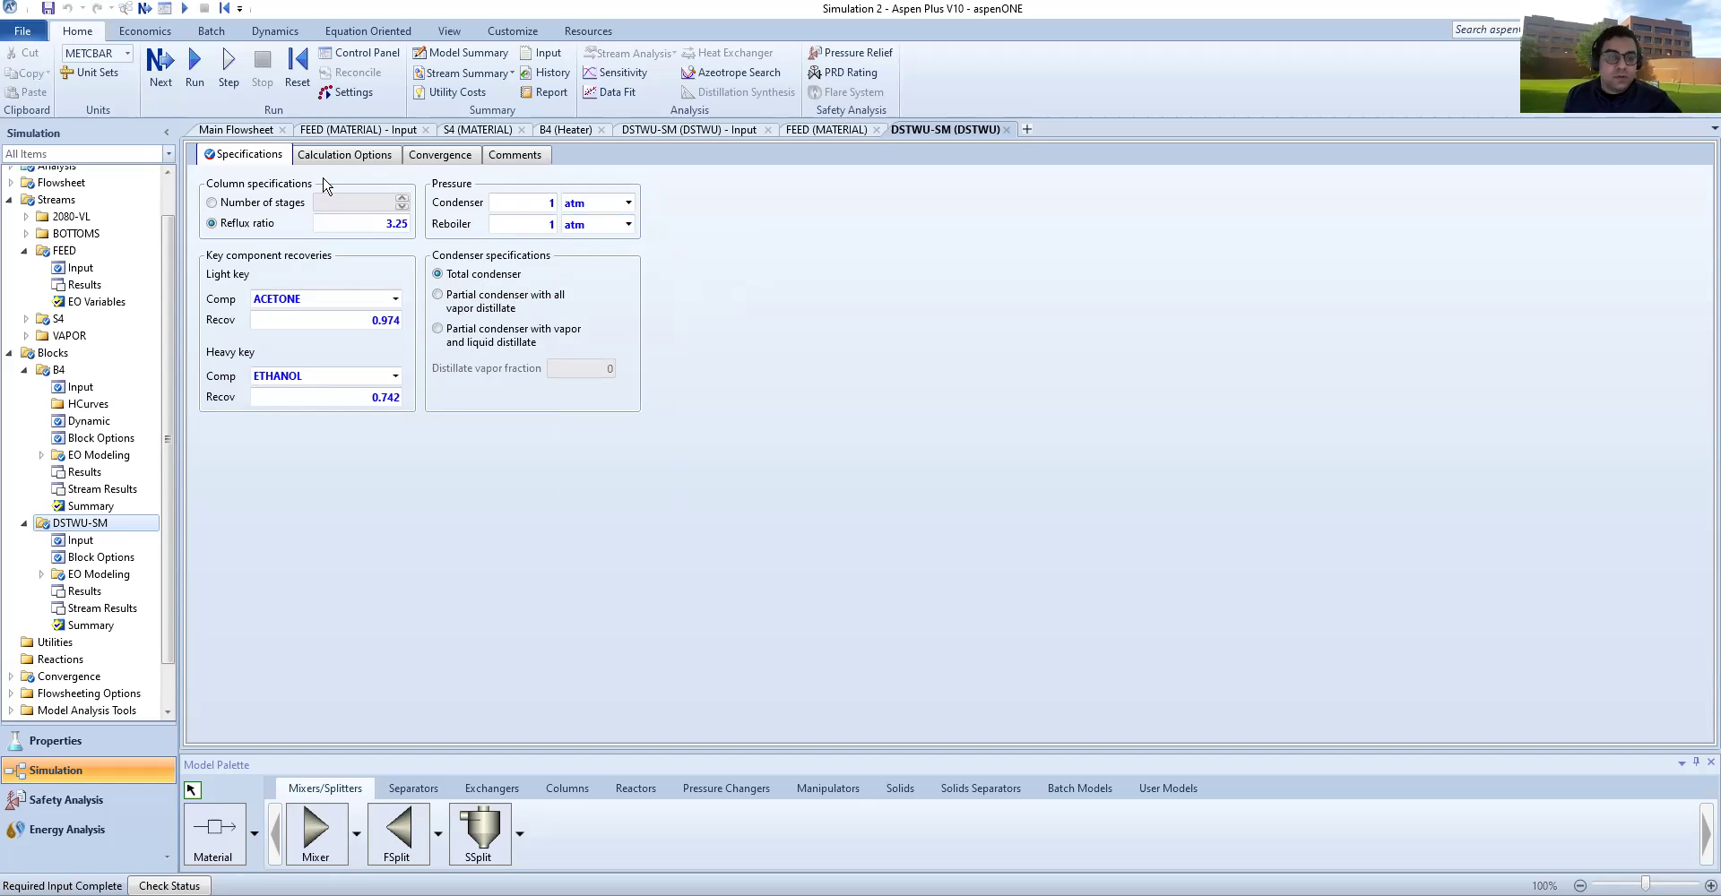
# Step: Set the column's convergence limits to 200 maximum iterations for both the flash options and the minimum stages calculation
pyautogui.click(375, 162)
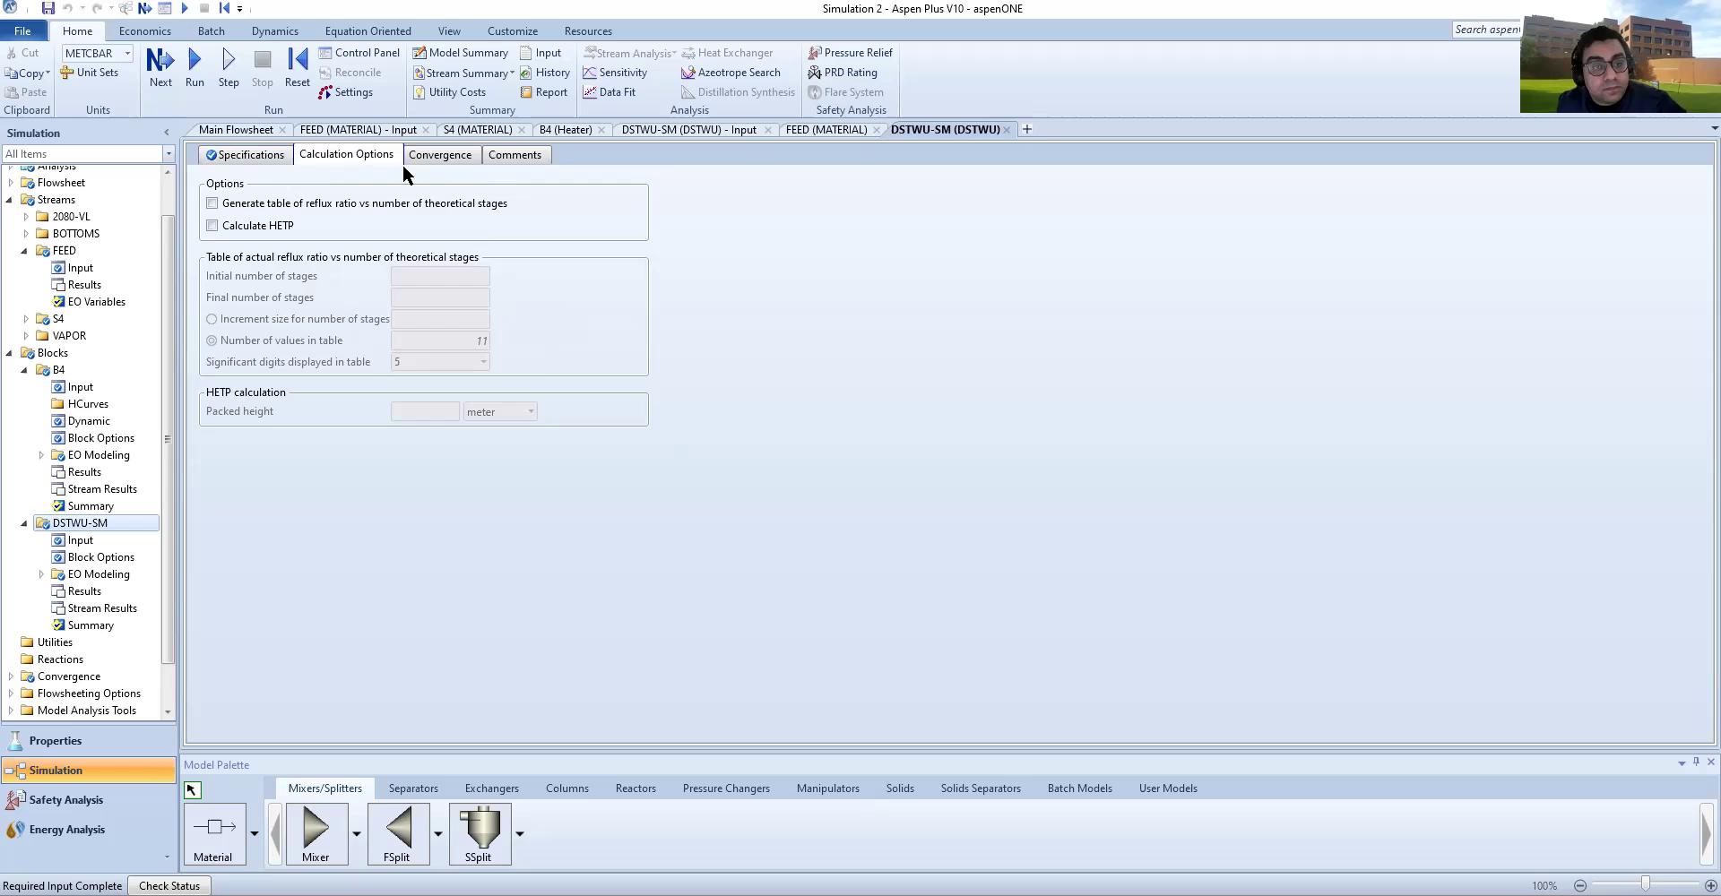
pyautogui.click(415, 159)
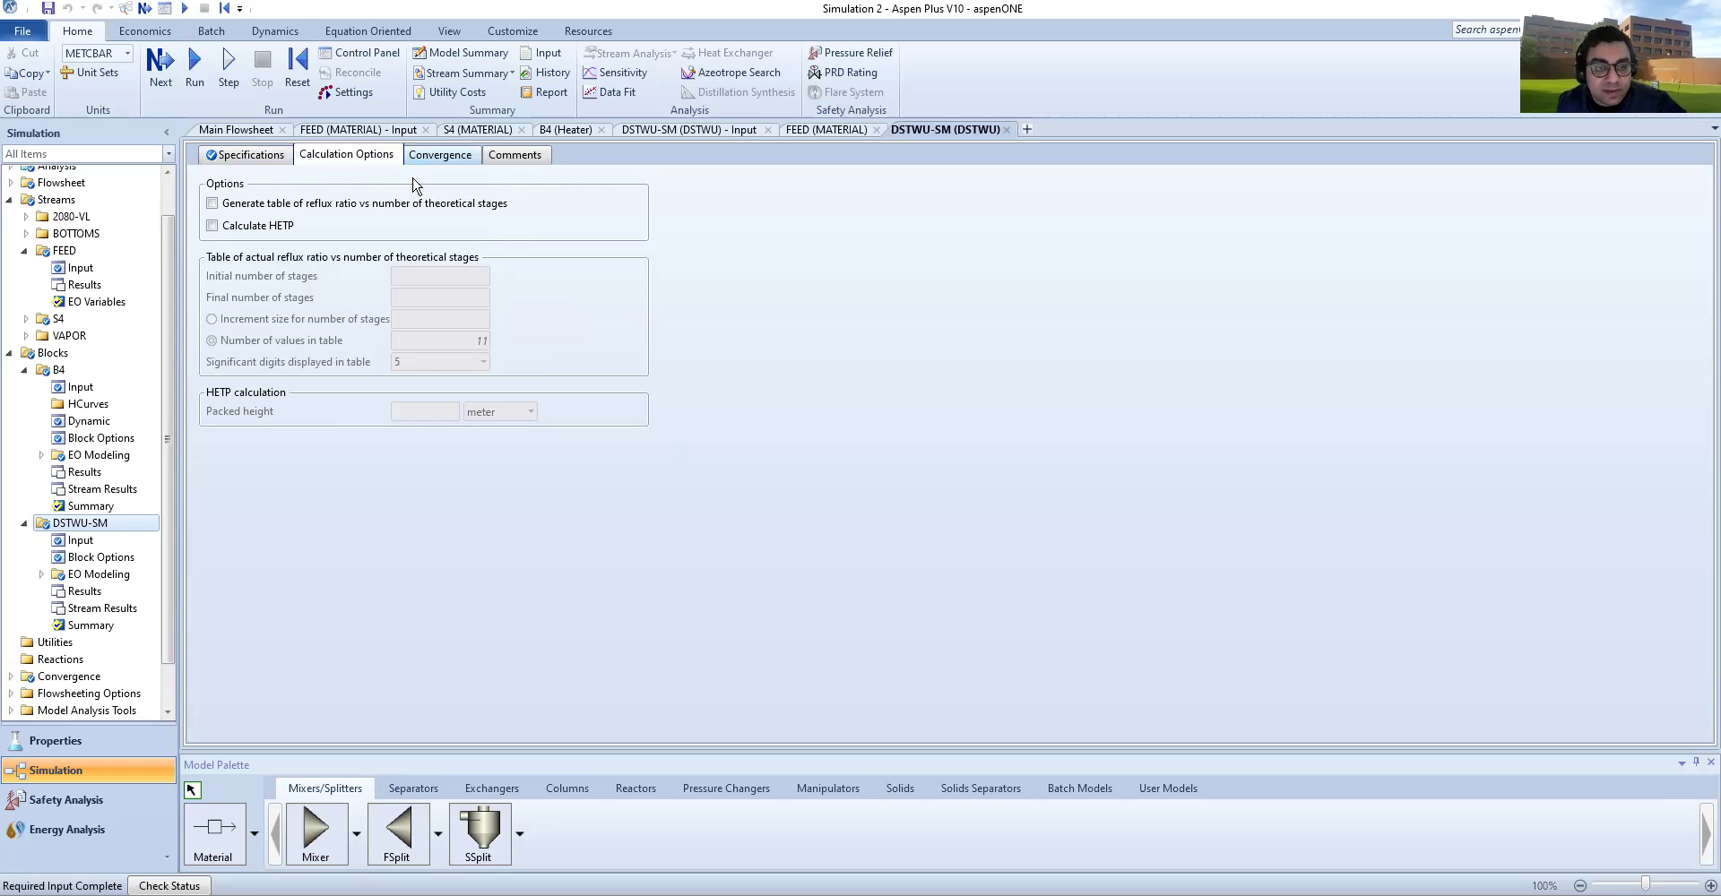
pyautogui.click(445, 226)
pyautogui.write('20')
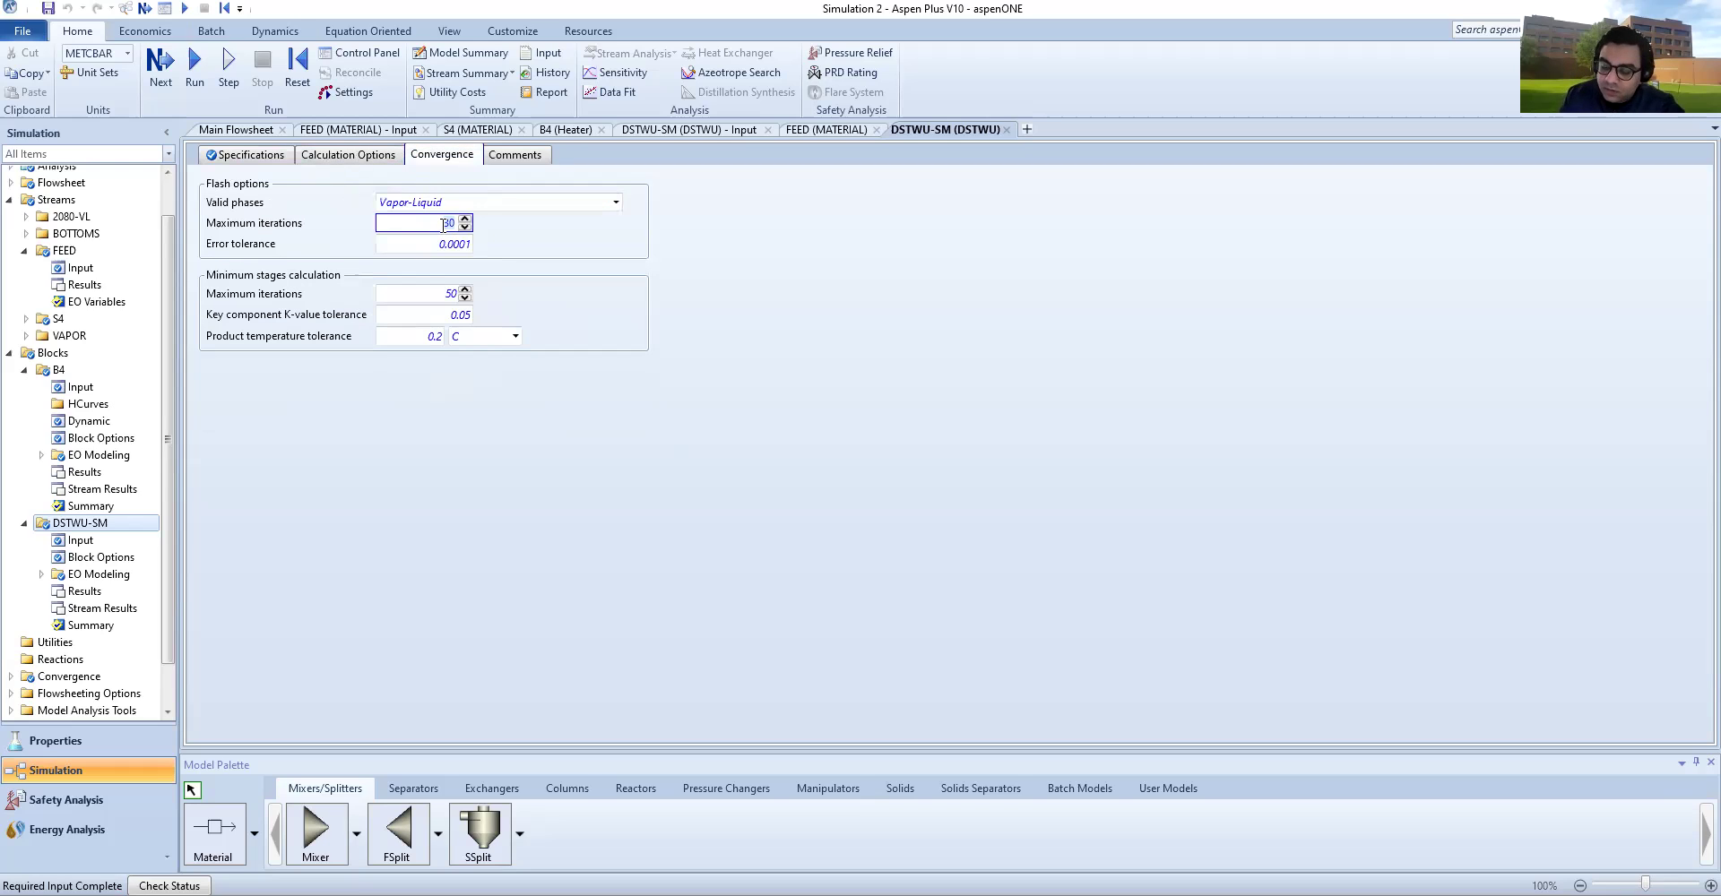
pyautogui.write('0')
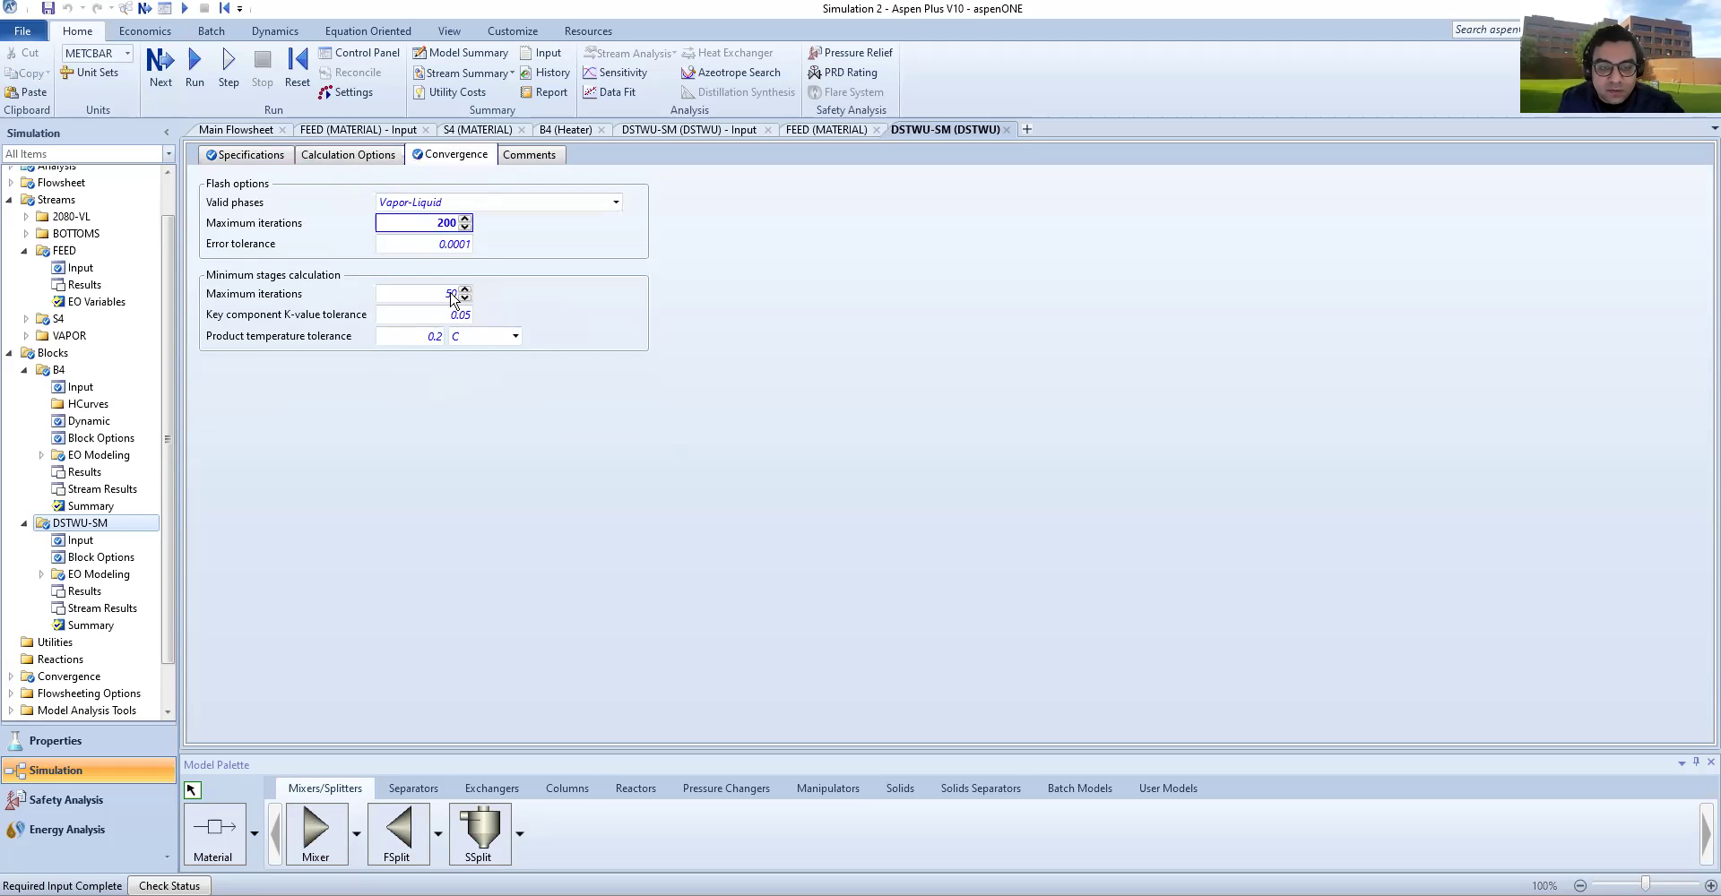
pyautogui.click(453, 295)
pyautogui.write('20')
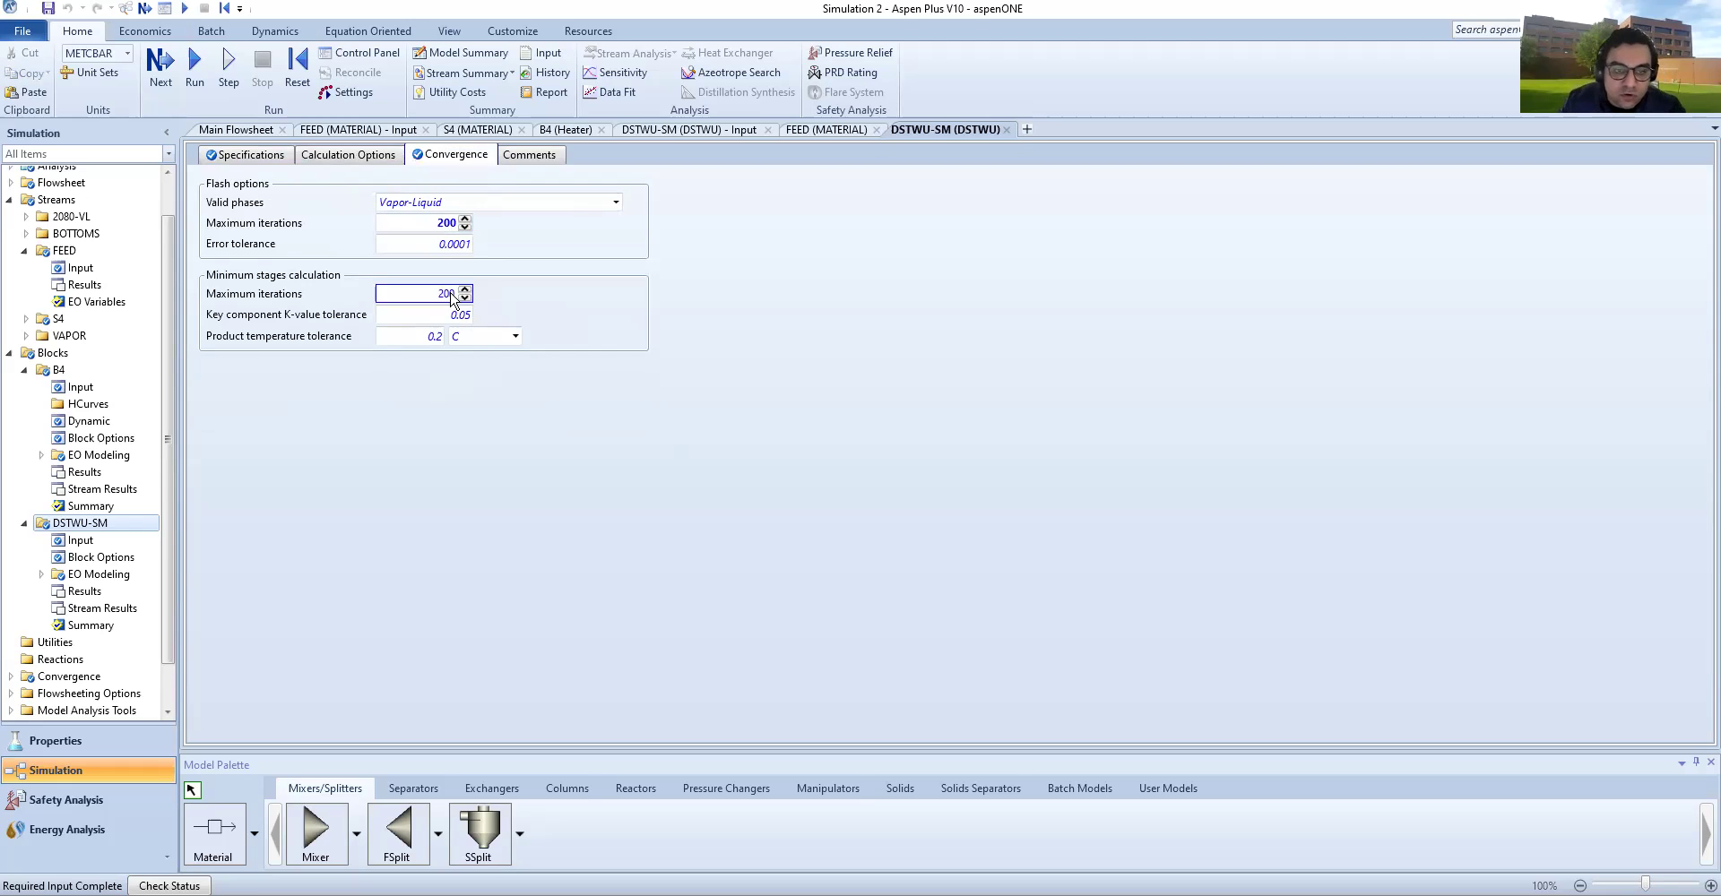
pyautogui.press('Return')
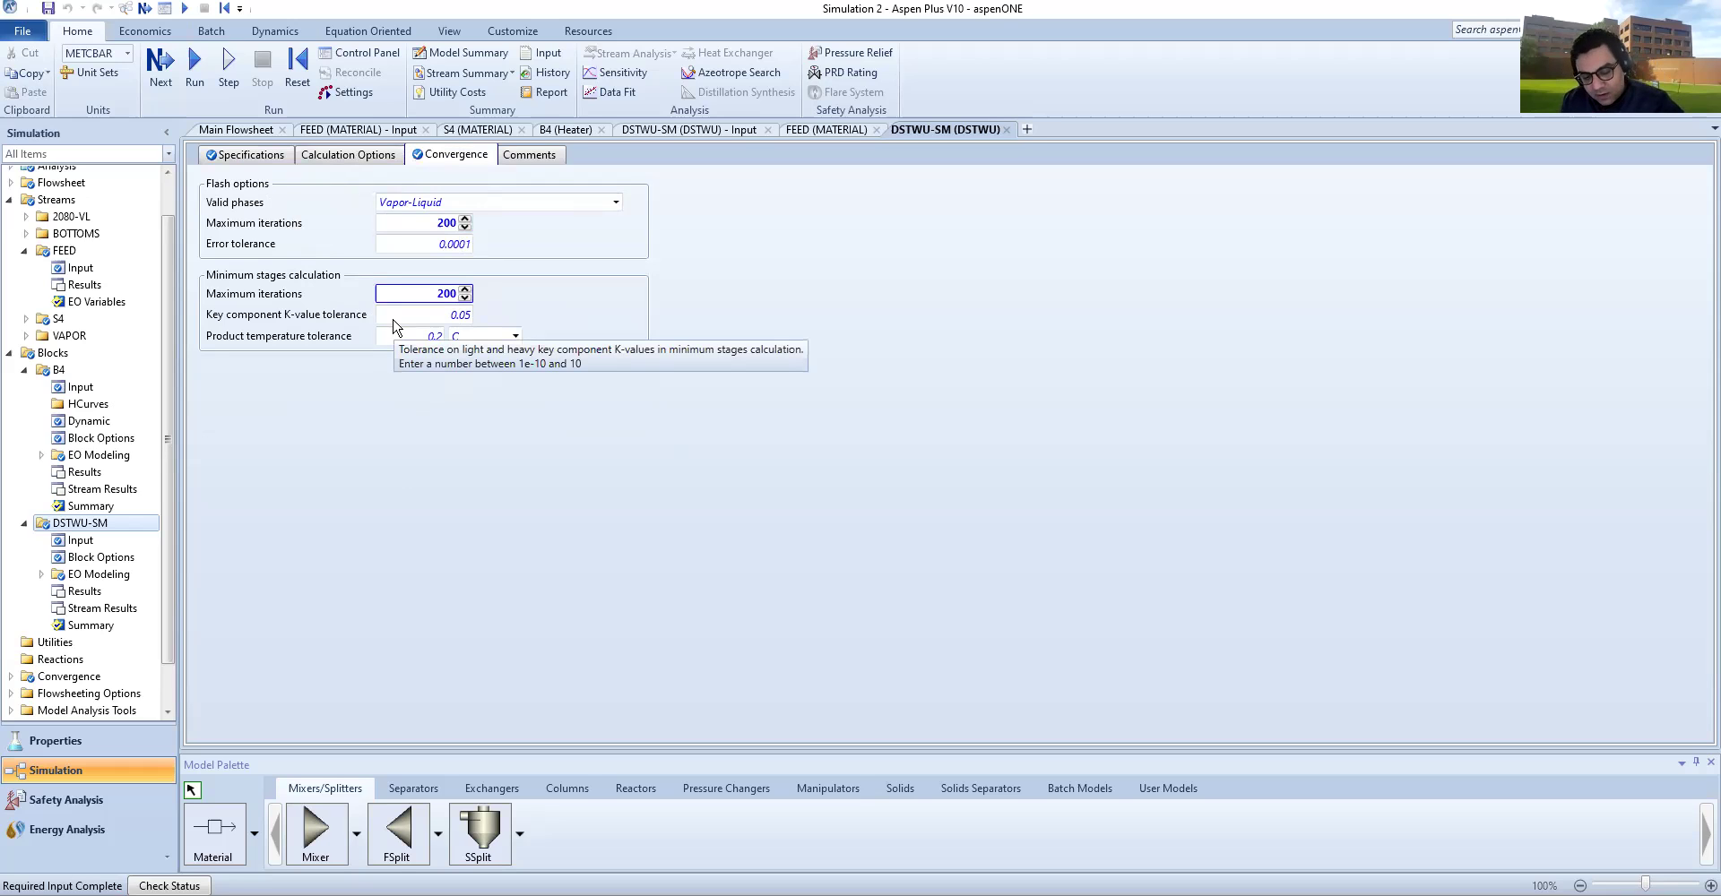
# Step: Return to the column specifications and run the simulation, choosing to display the Run-Status results form
pyautogui.click(251, 155)
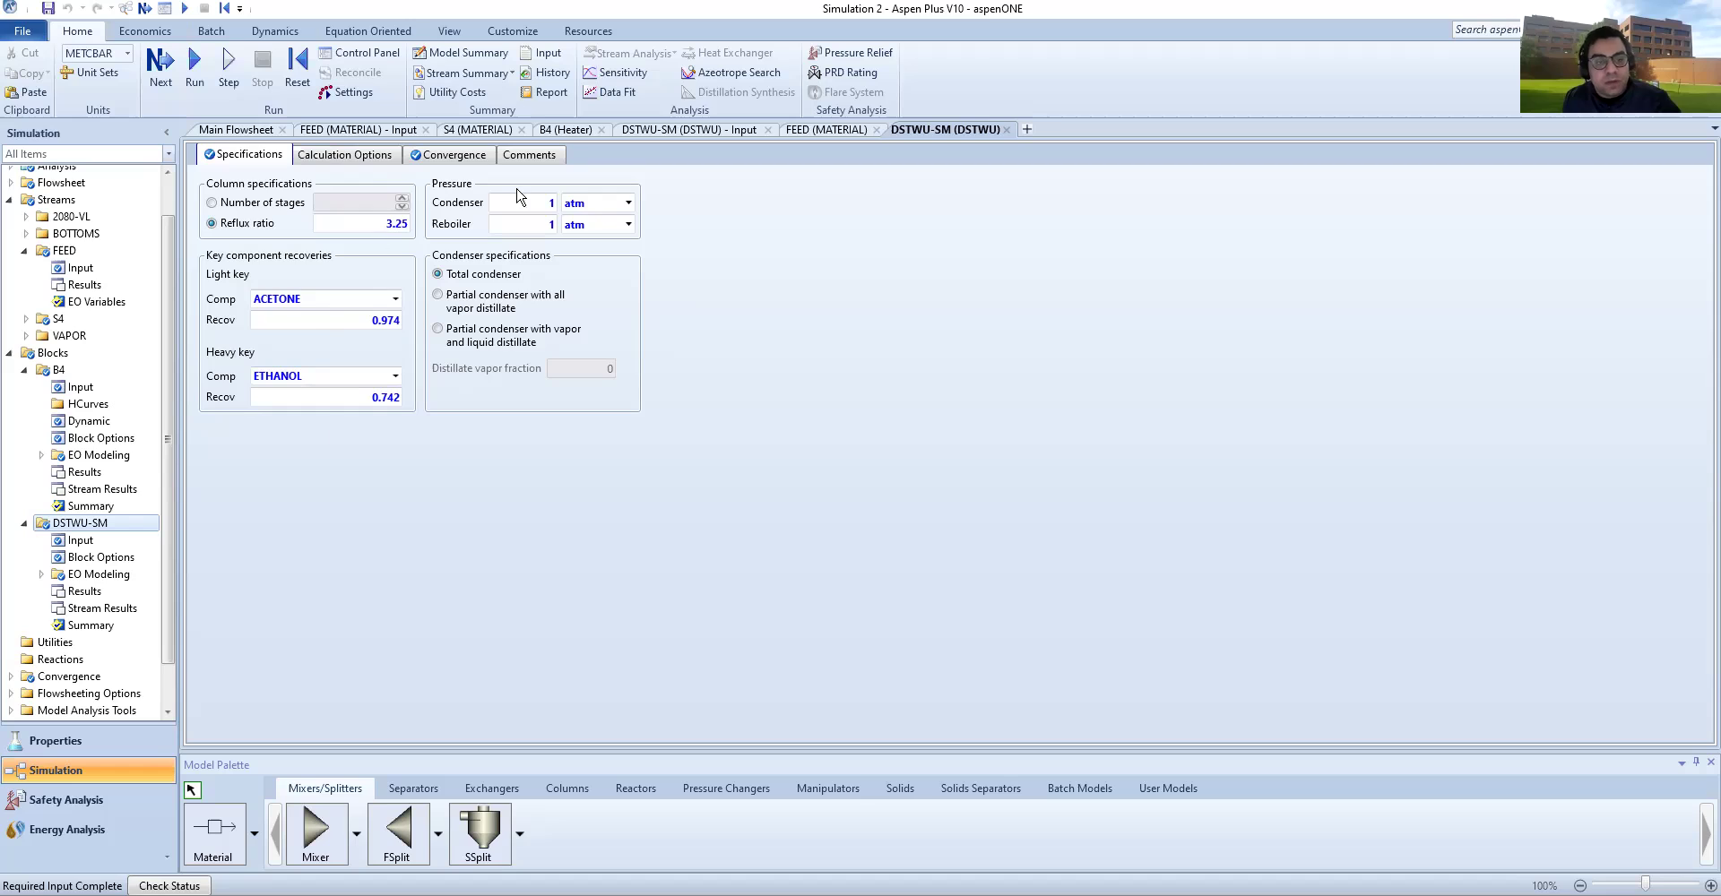
pyautogui.click(194, 67)
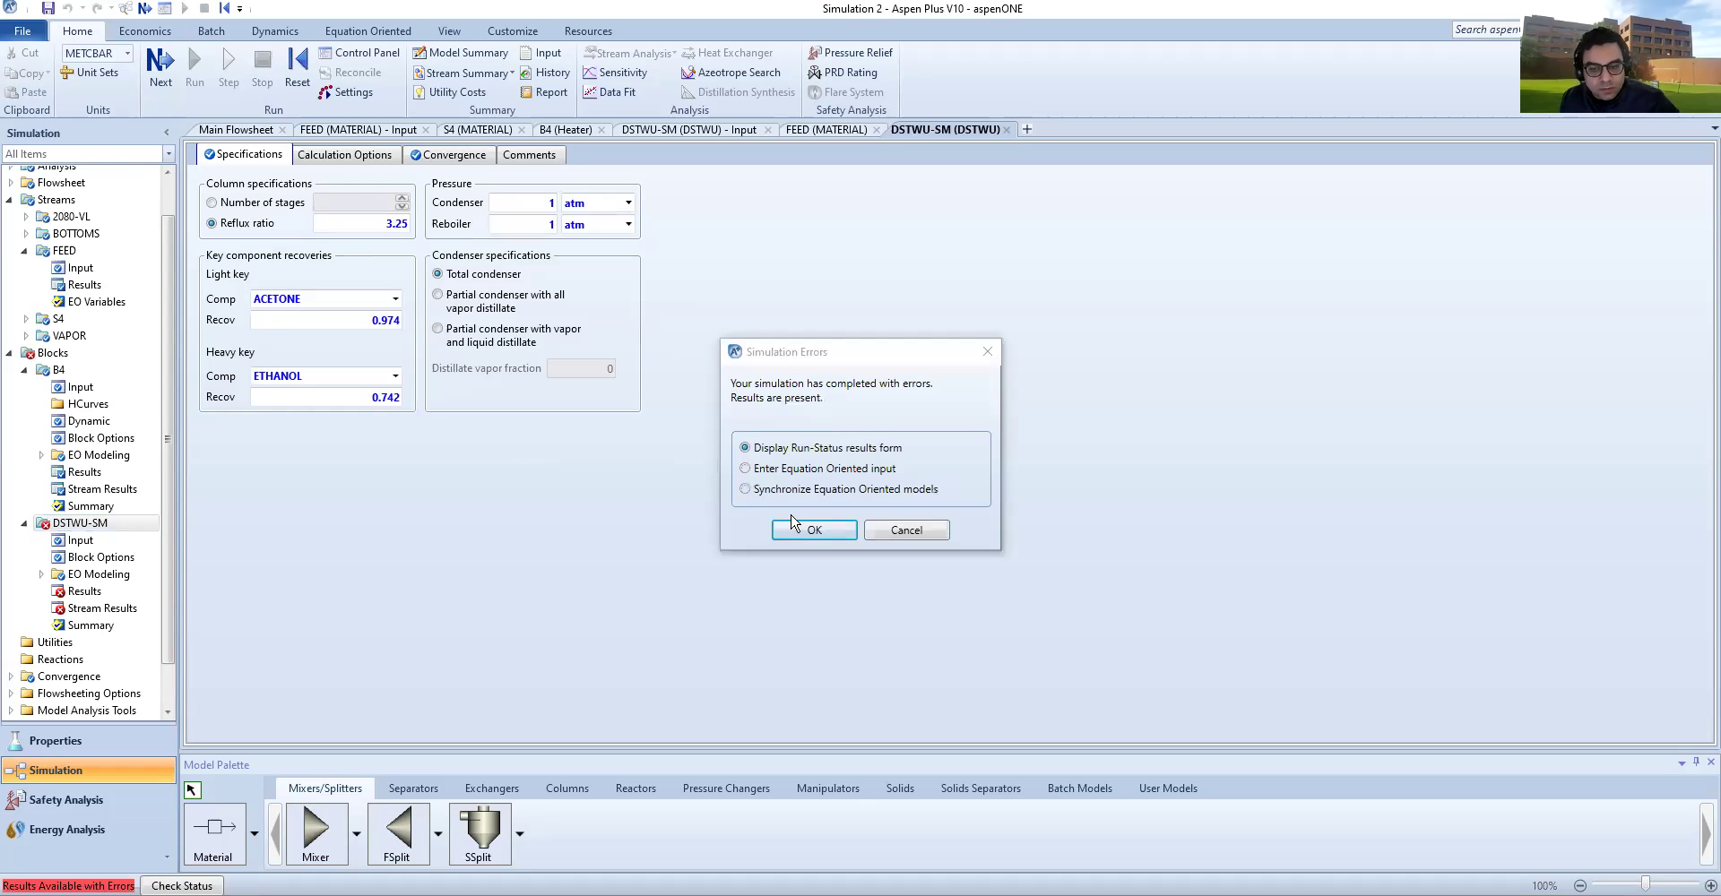
pyautogui.click(798, 526)
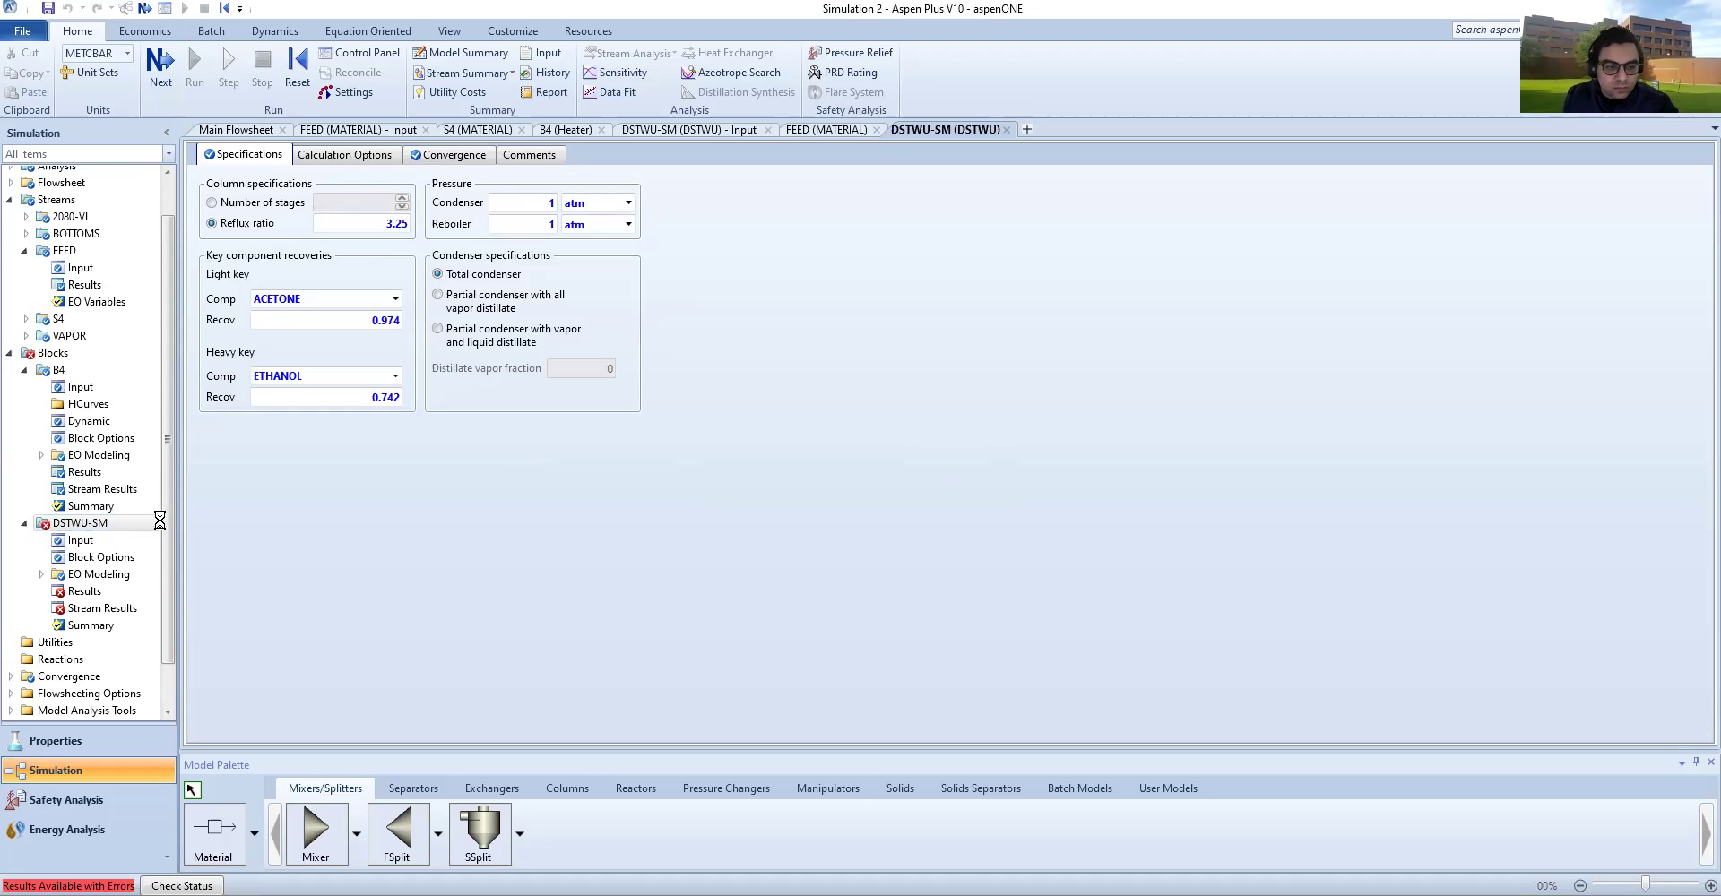
# Step: Examine the run status messages and follow them to the DSTWU-SM block's error details
pyautogui.scroll(-3, 71, 592)
pyautogui.click(72, 595)
pyautogui.click(289, 154)
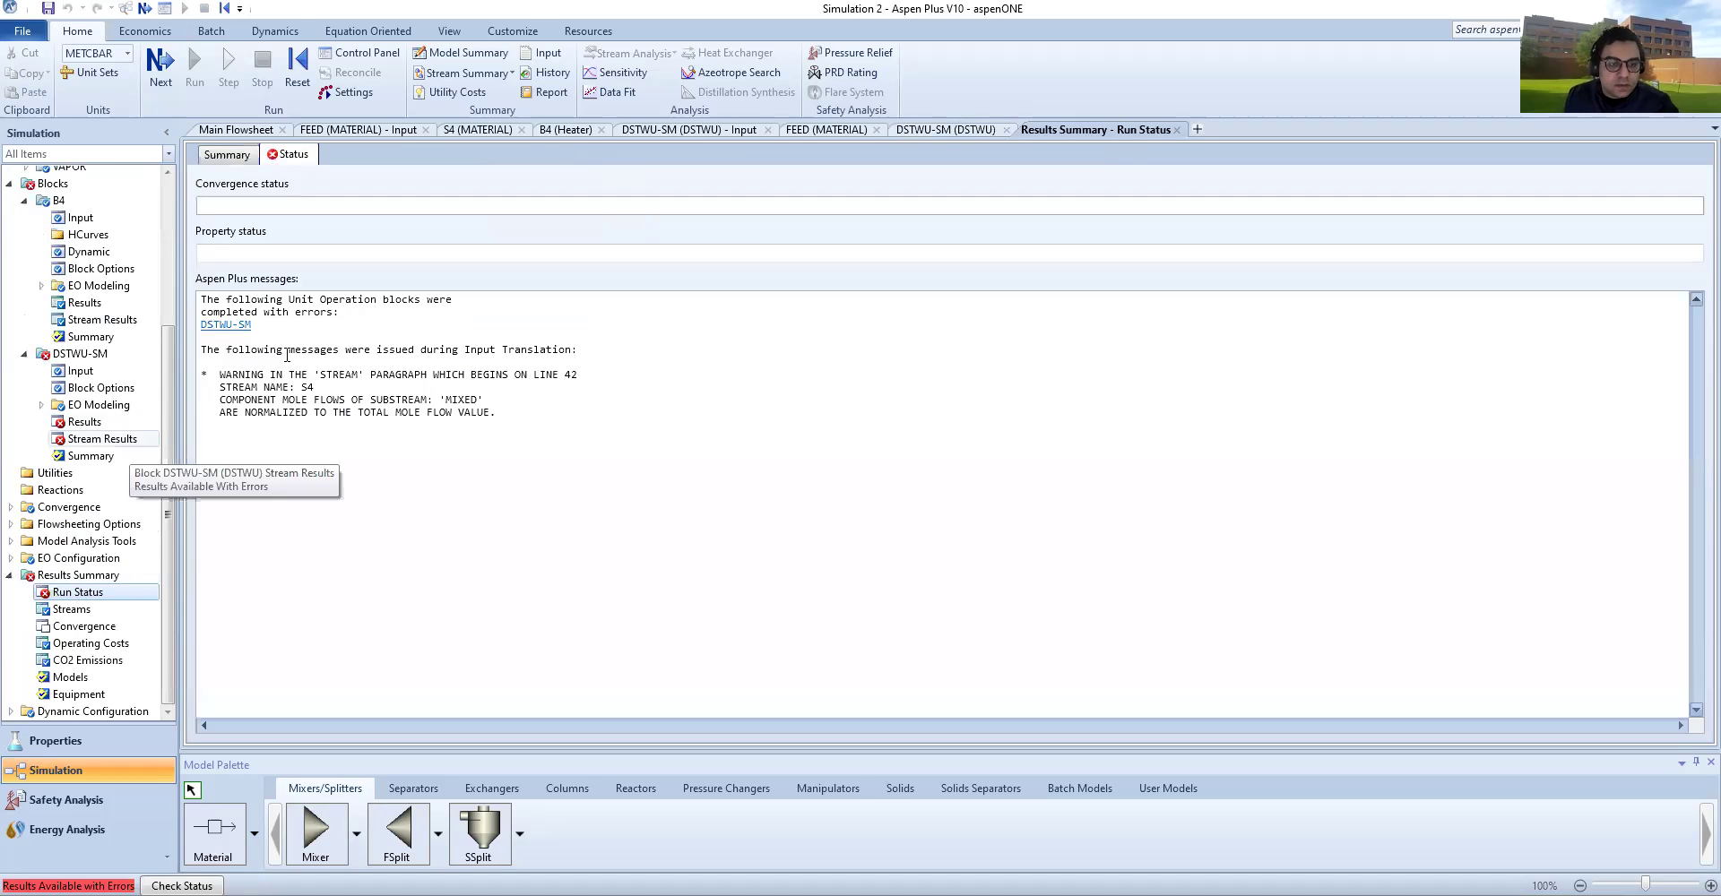
pyautogui.click(222, 324)
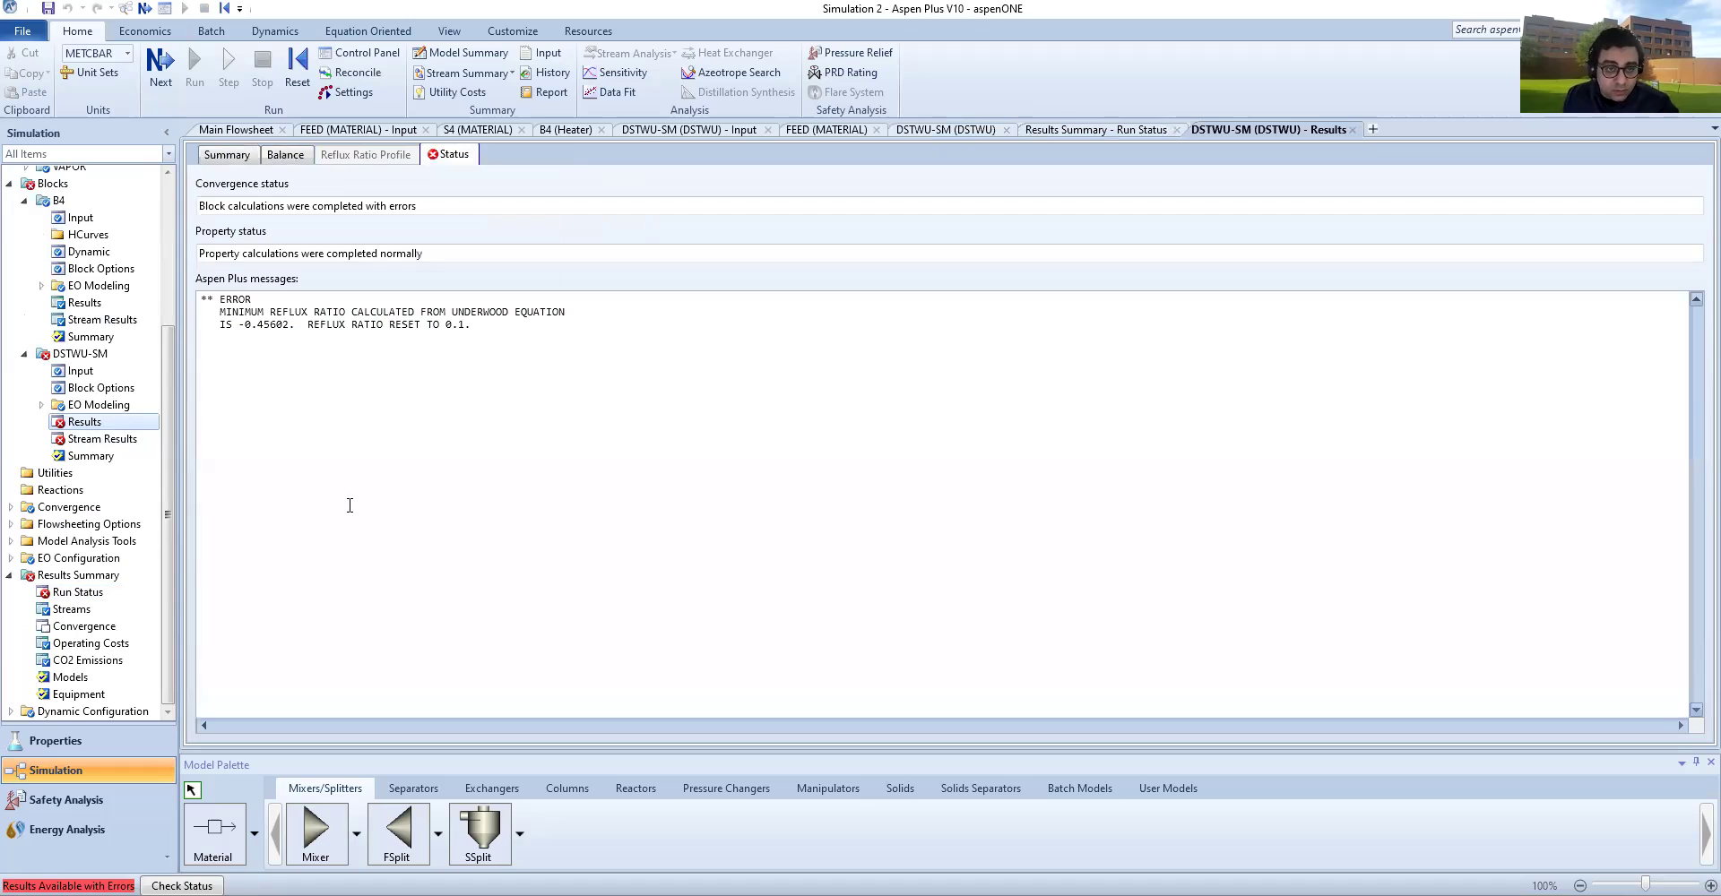
pyautogui.moveTo(240, 324); pyautogui.dragTo(540, 311)
pyautogui.click(410, 328)
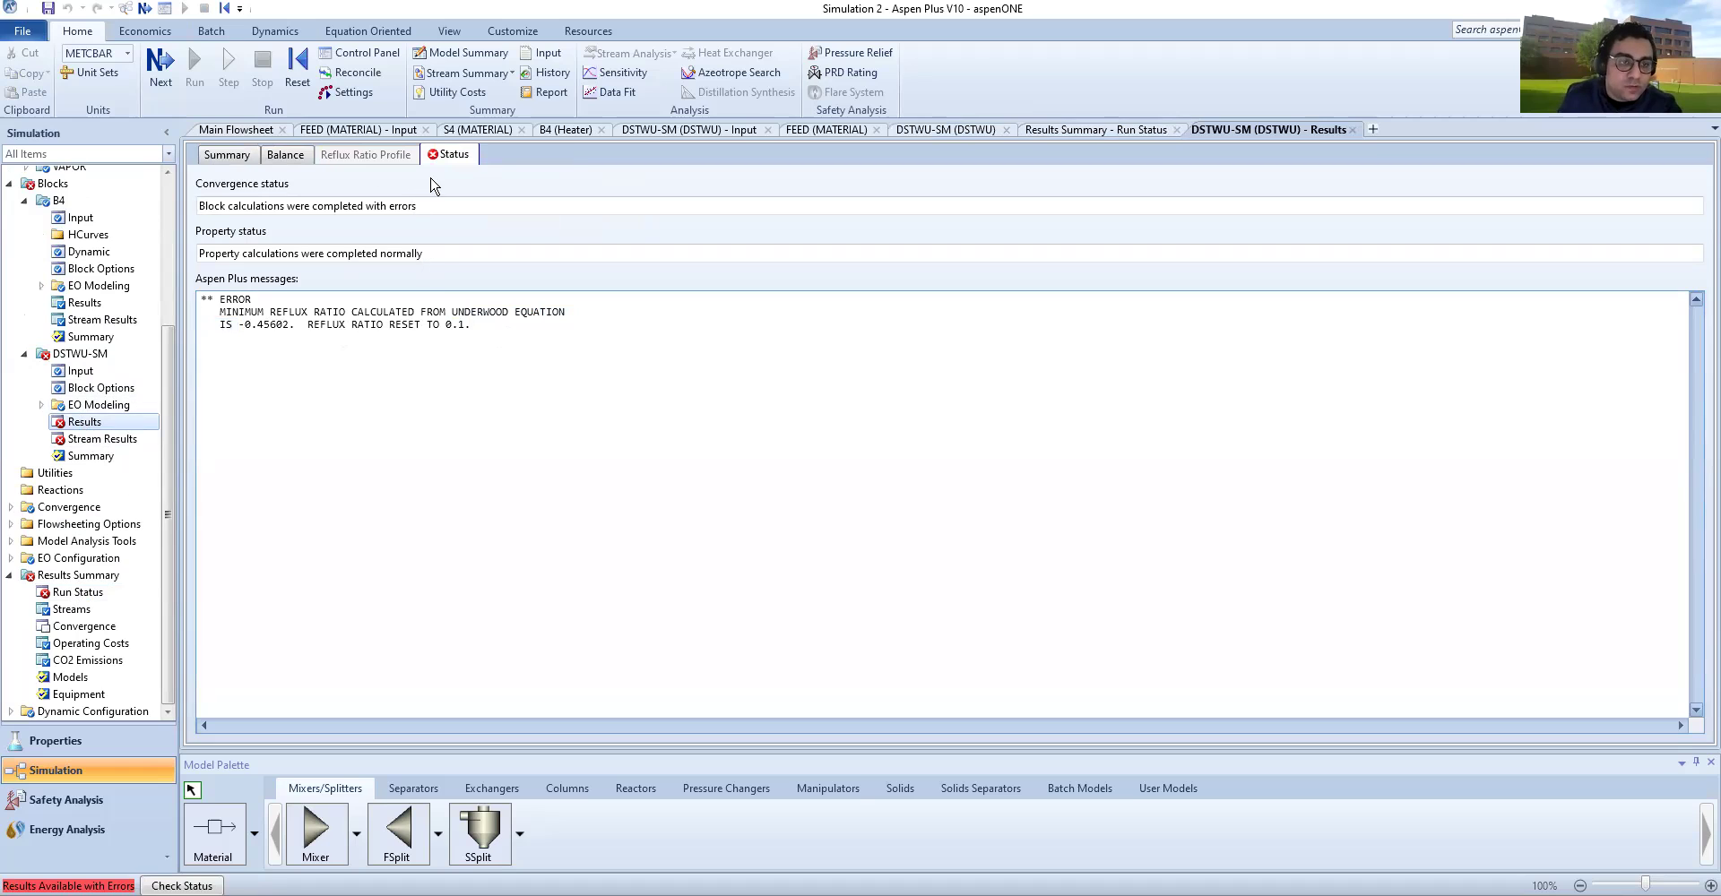
# Step: Open the DSTWU-SM results summary and display the required reboiler heating in MW
pyautogui.click(215, 156)
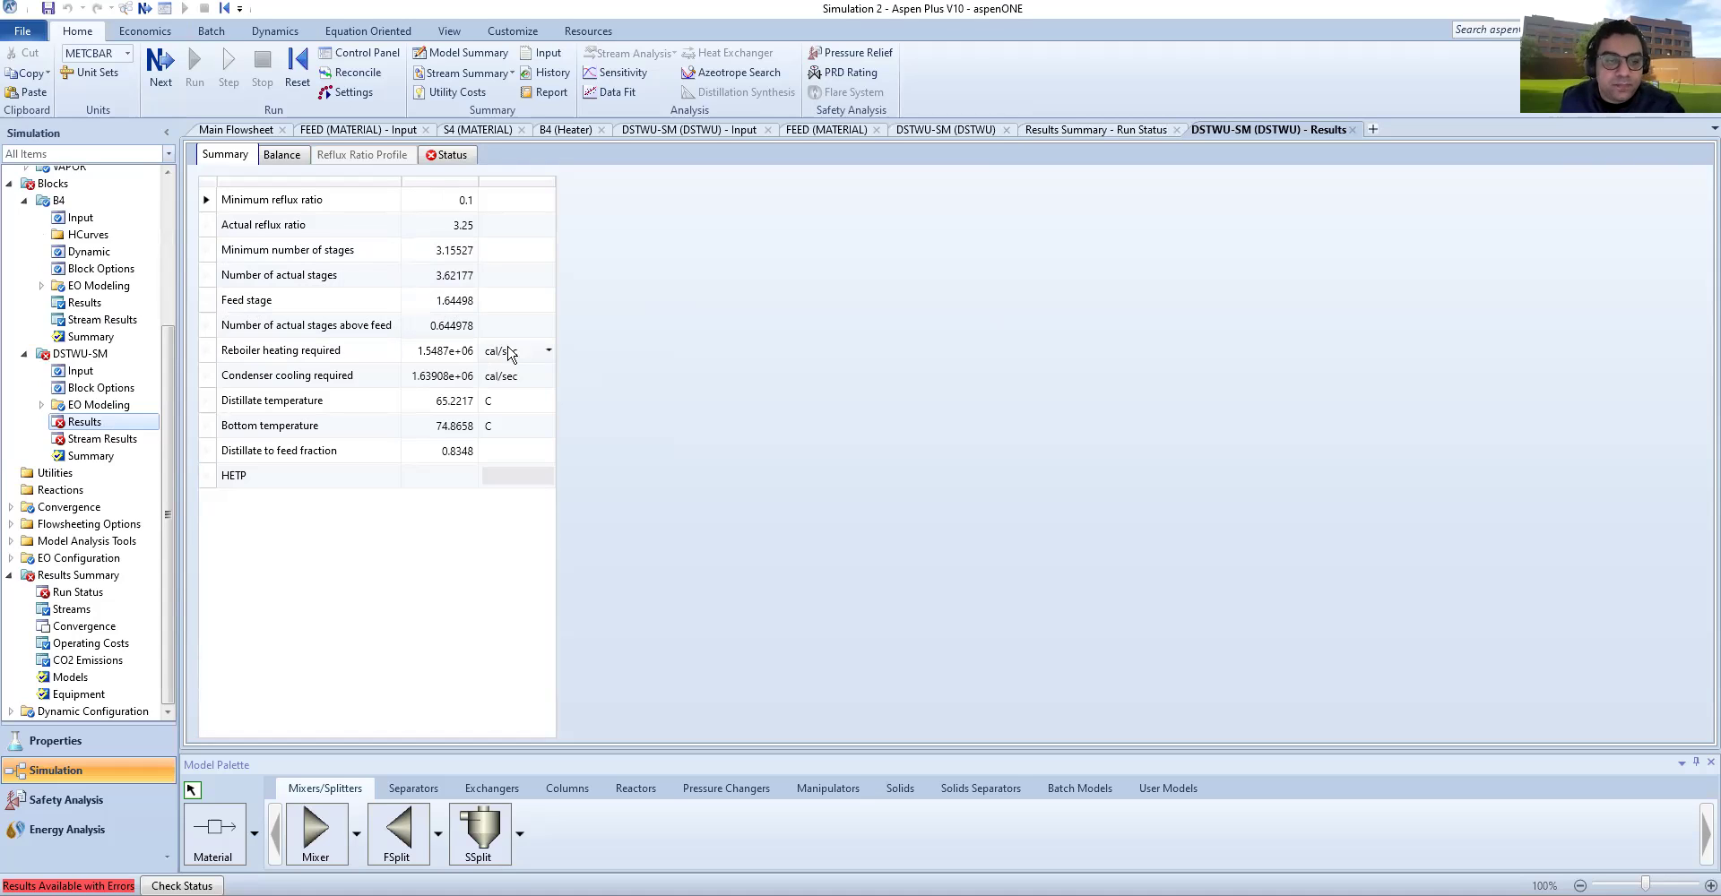
pyautogui.click(548, 352)
pyautogui.click(548, 353)
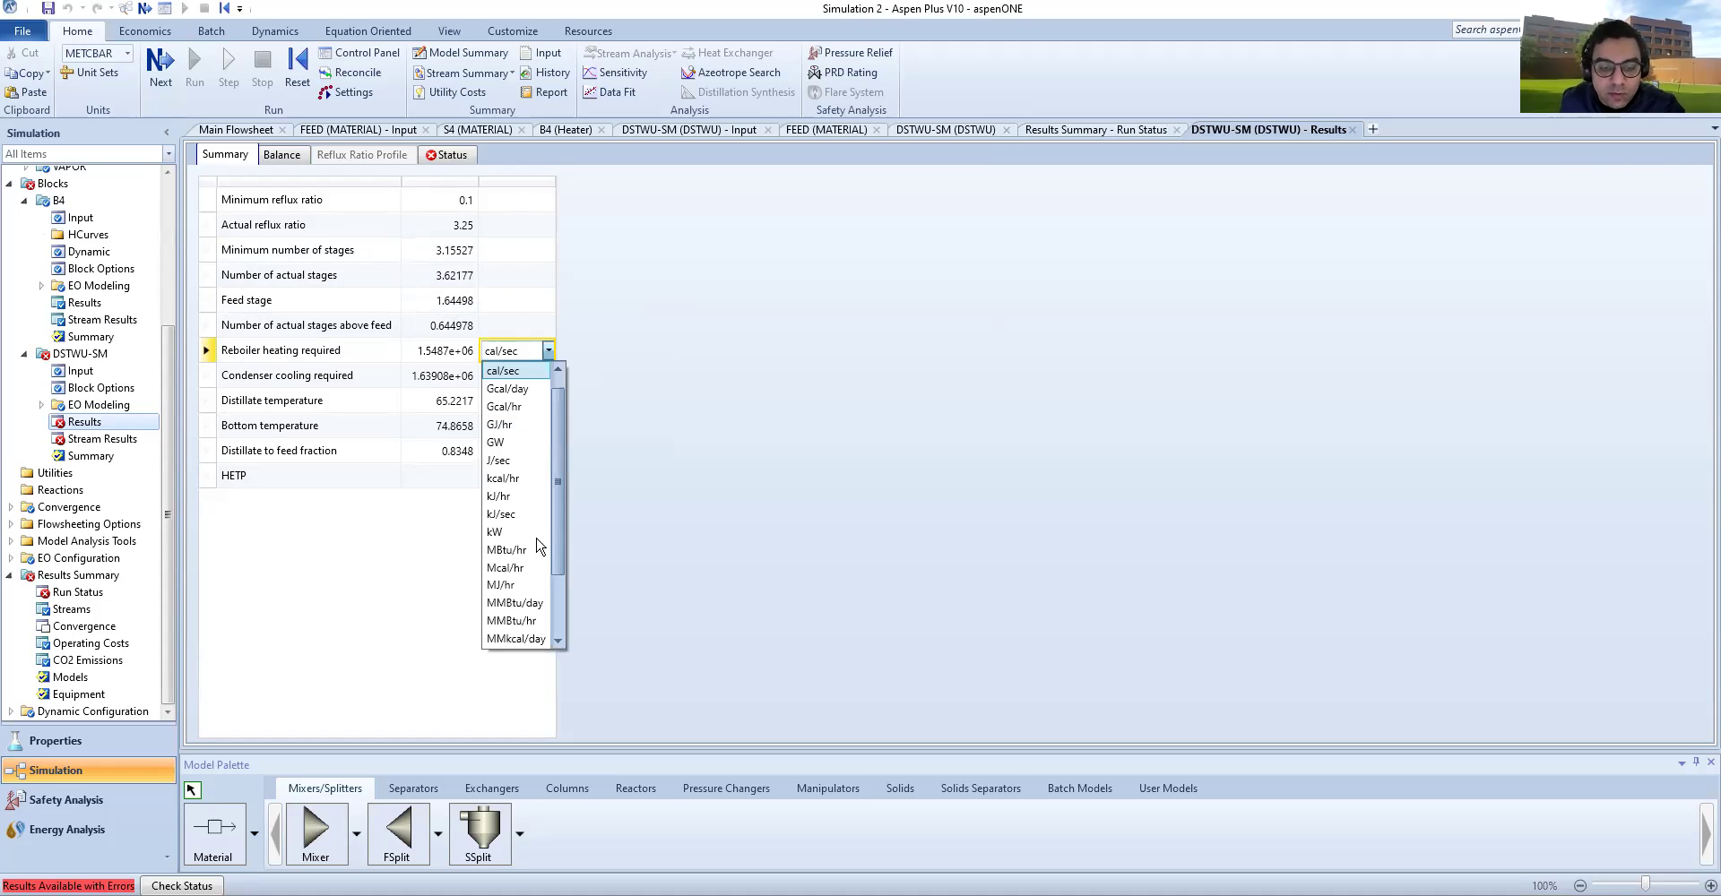
pyautogui.scroll(-2, 515, 583)
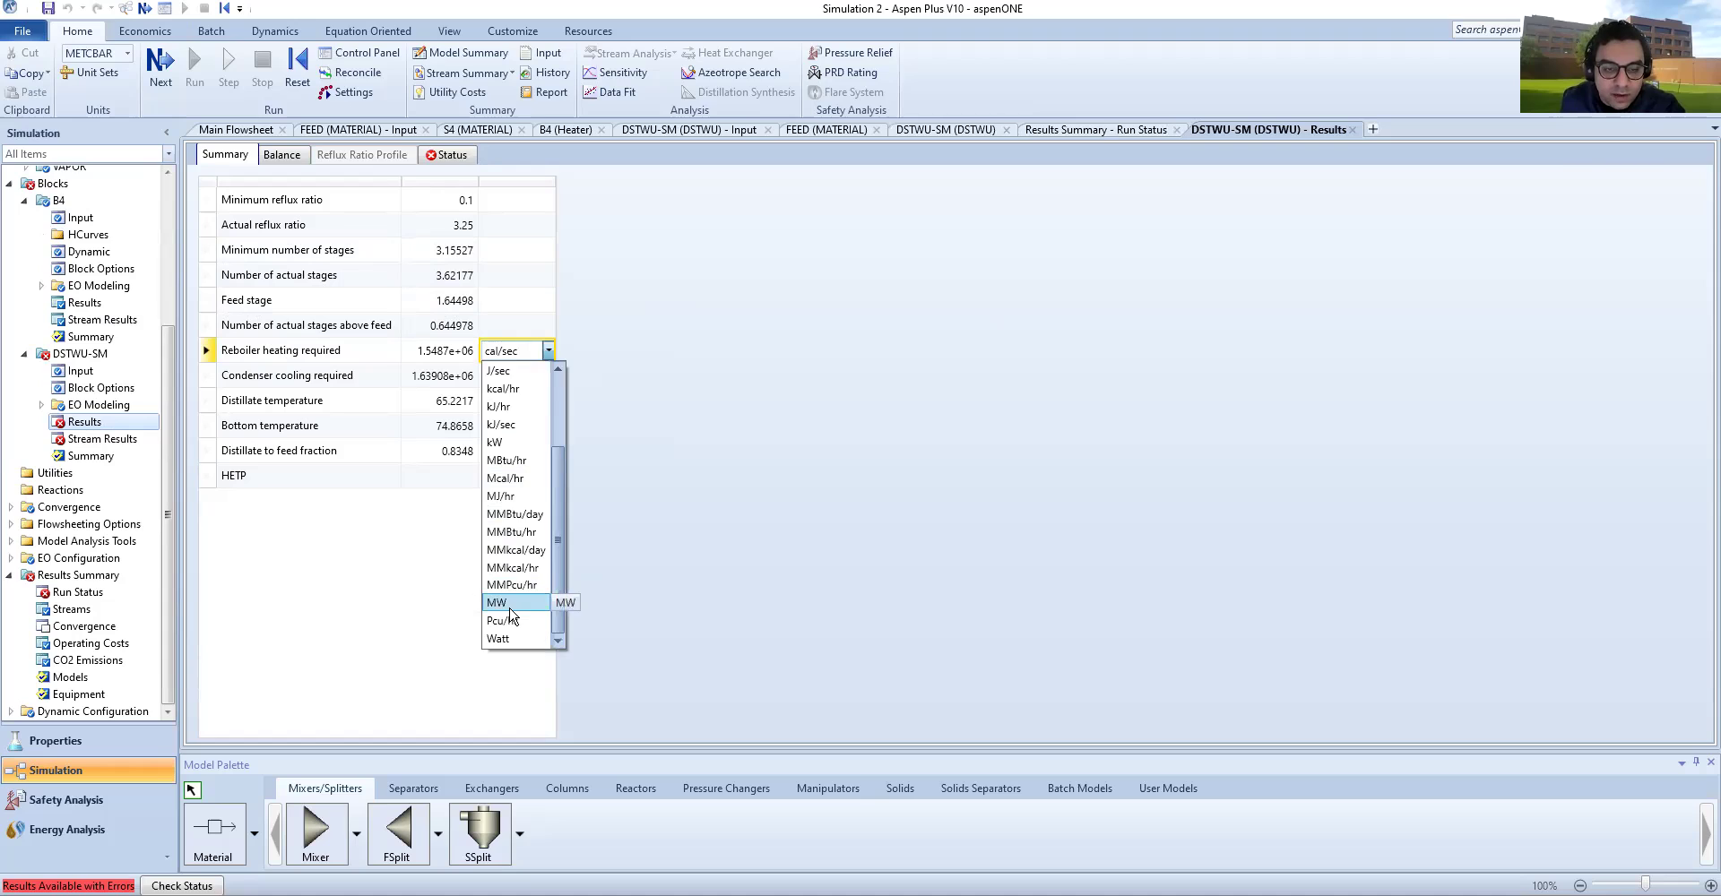
pyautogui.press('Escape')
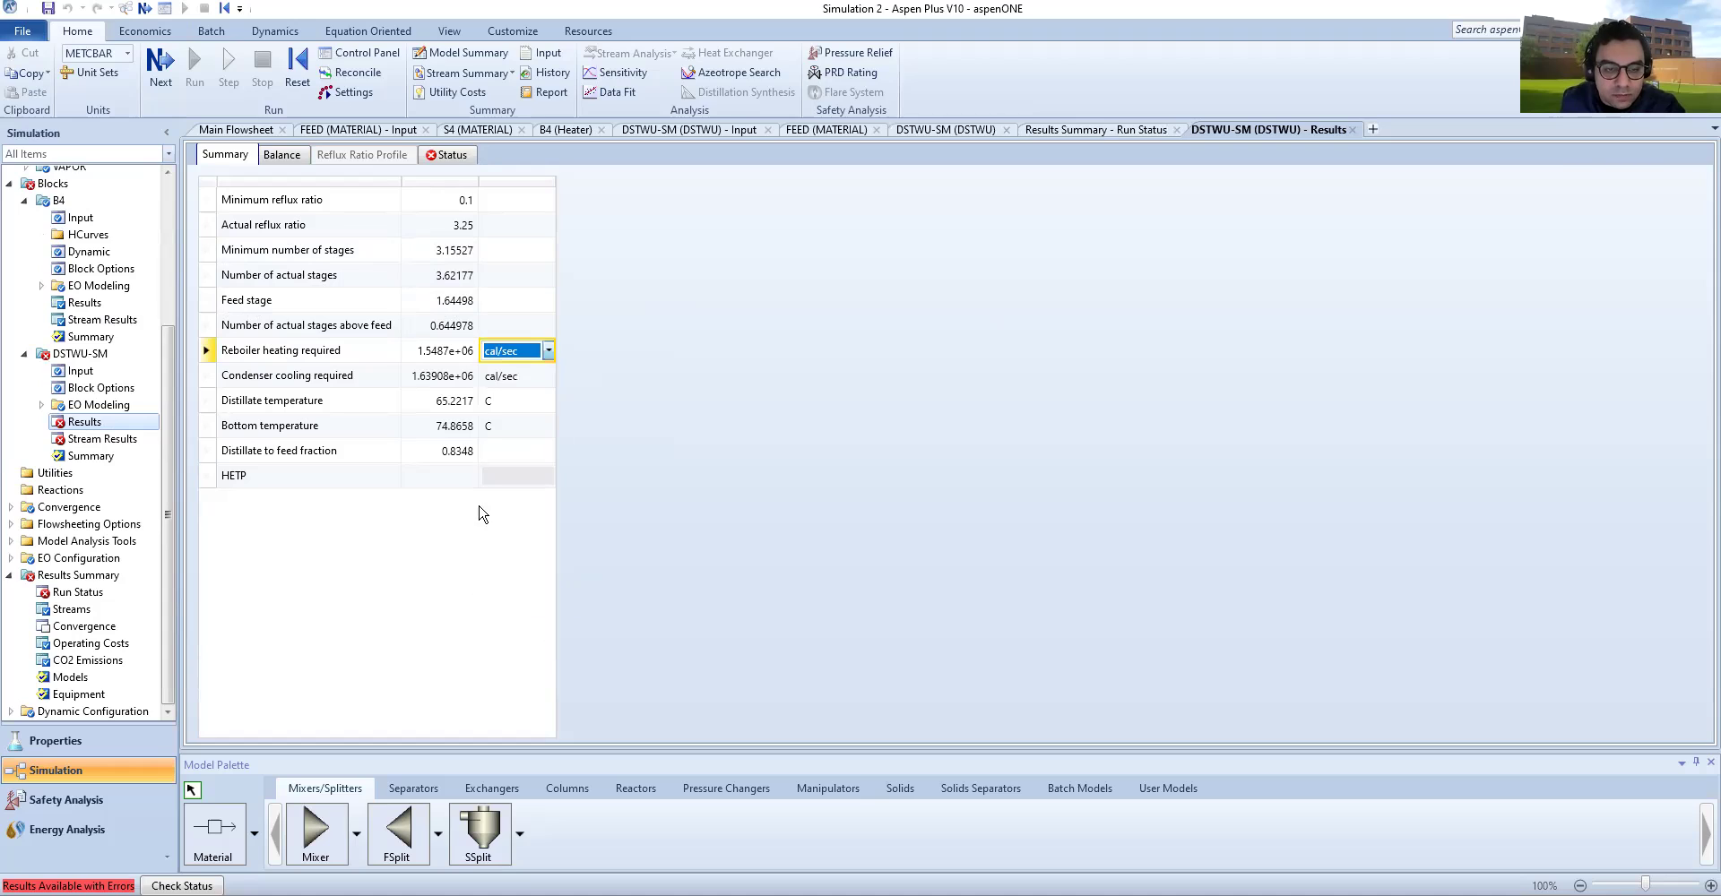
pyautogui.click(548, 351)
pyautogui.scroll(-2, 519, 607)
pyautogui.click(502, 604)
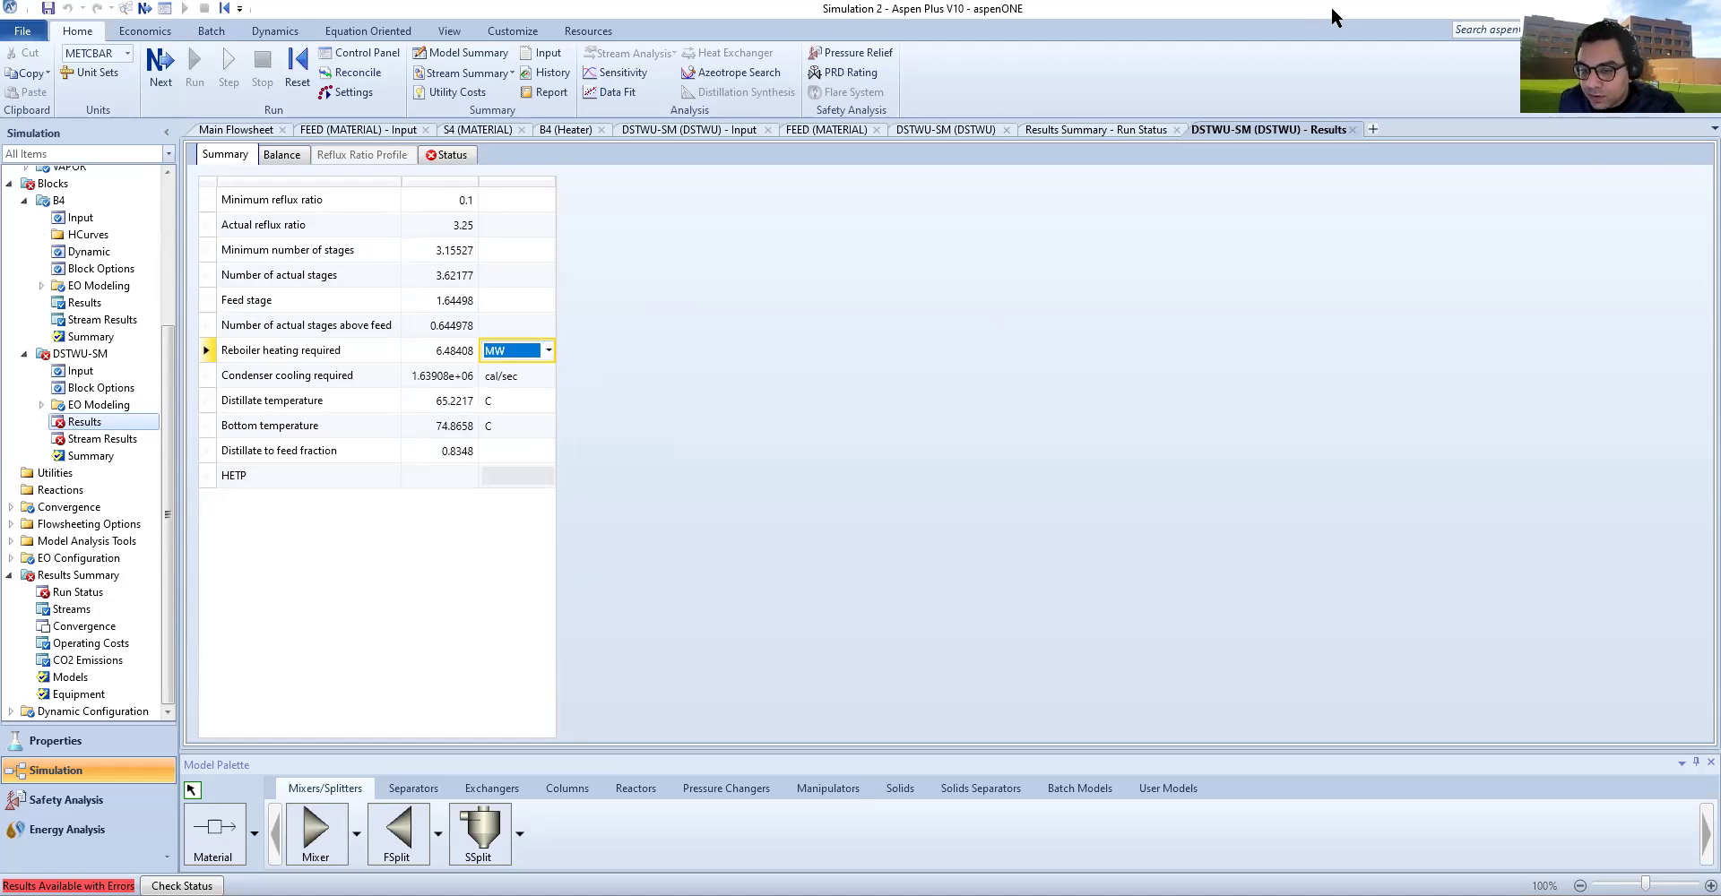
pyautogui.press('Return')
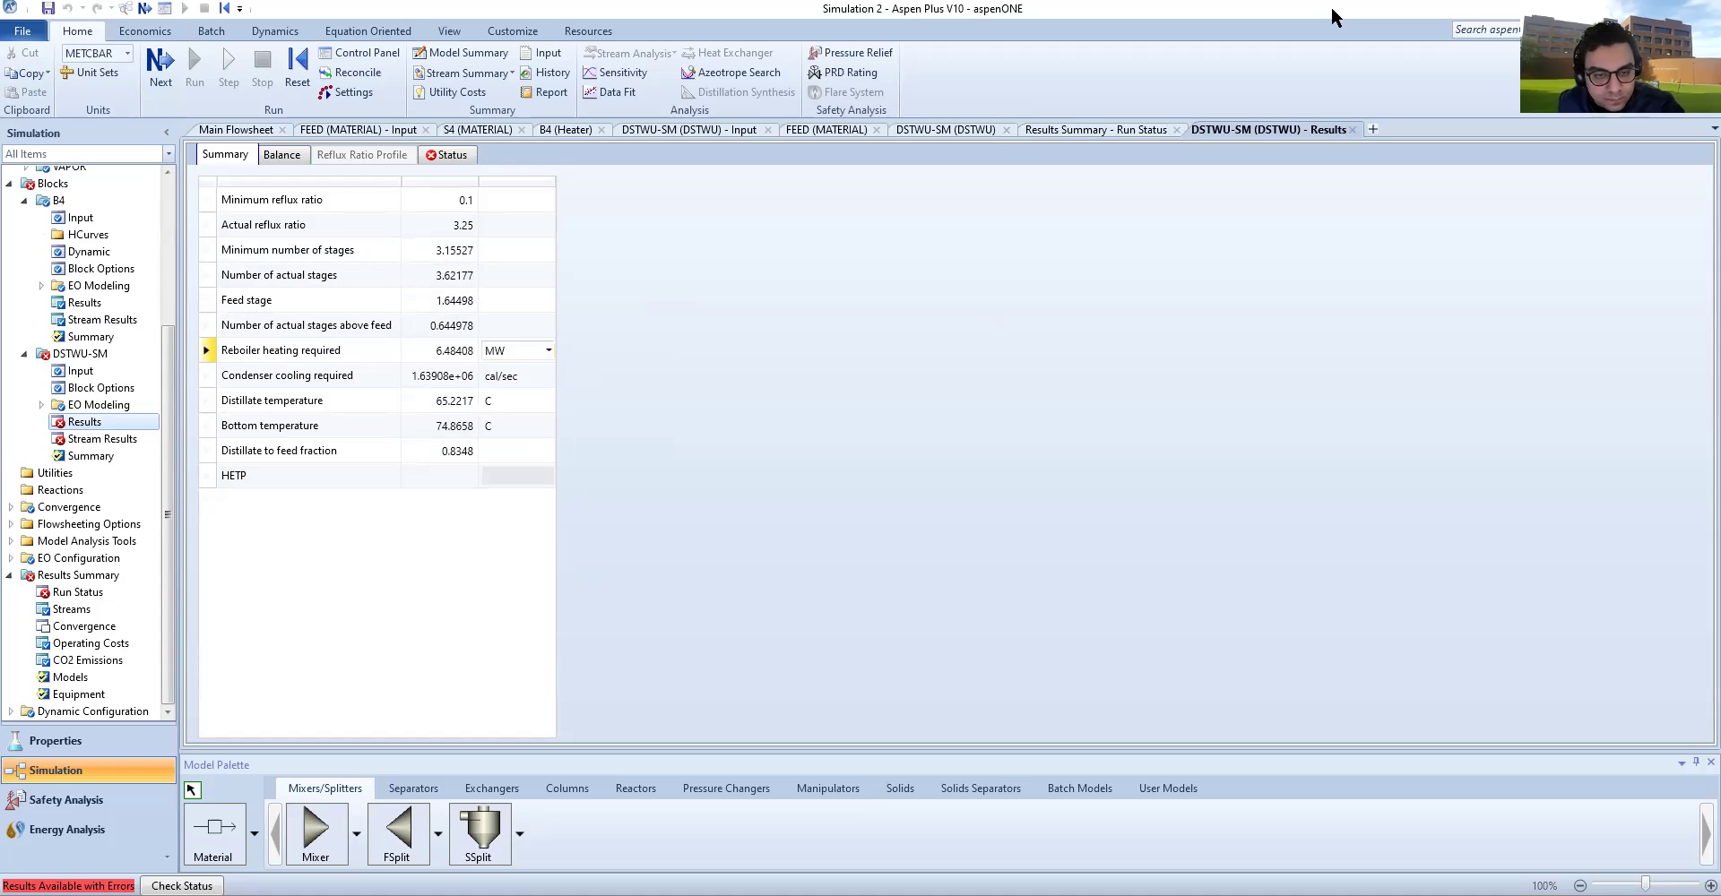
# Step: Display the DSTWU-SM column's required condenser cooling in MW
pyautogui.click(550, 380)
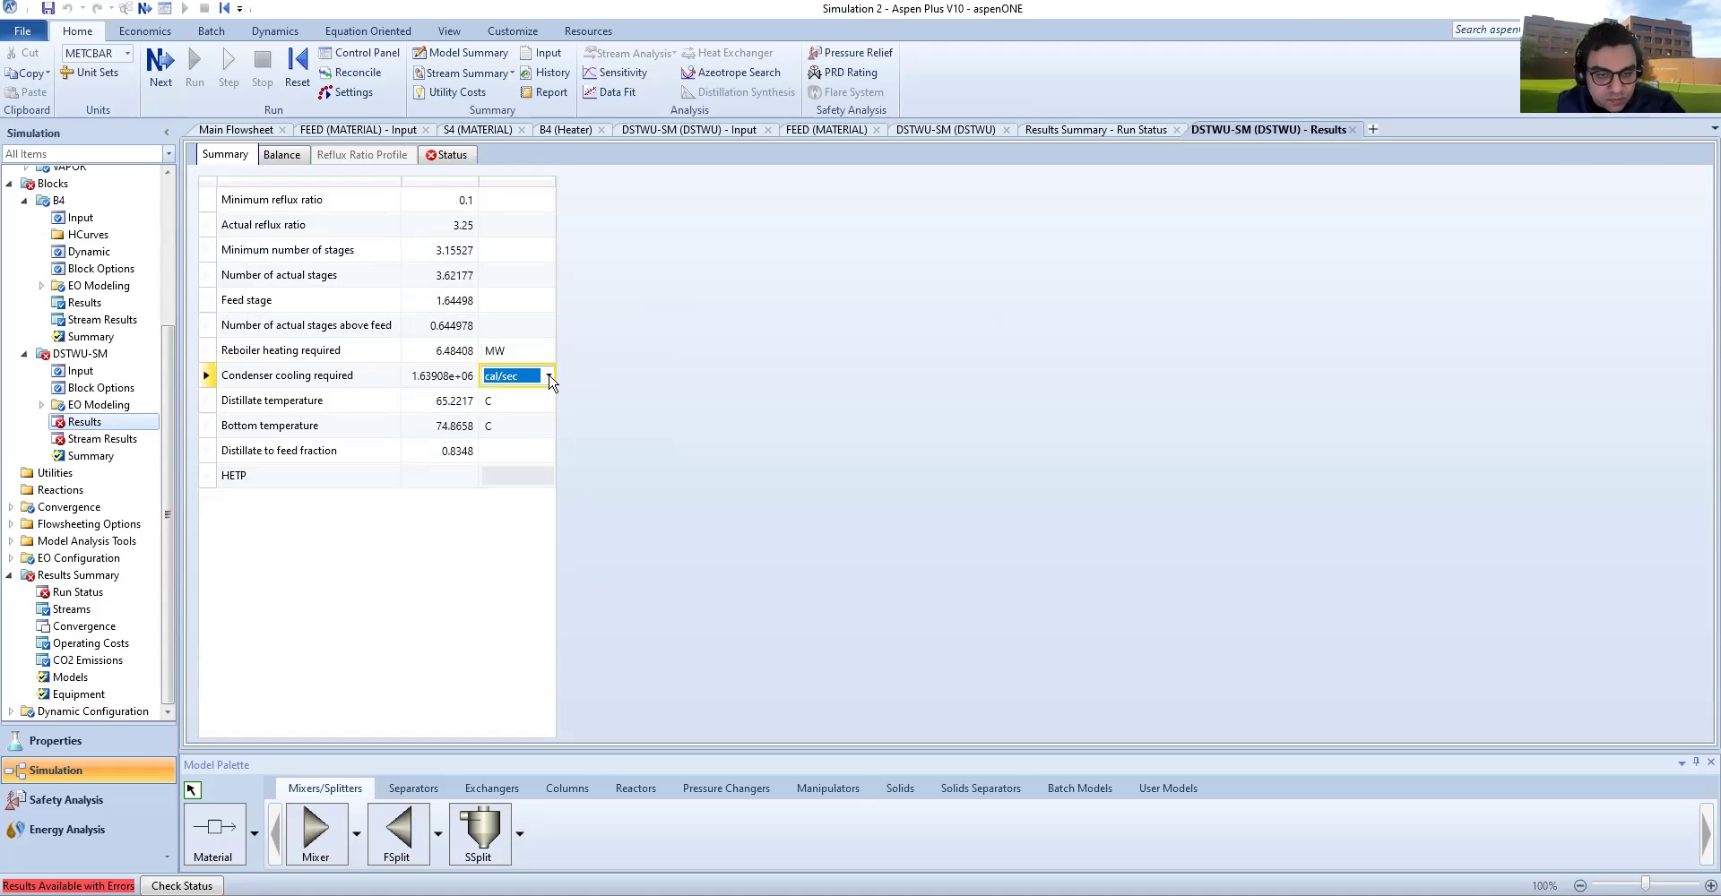
pyautogui.click(550, 378)
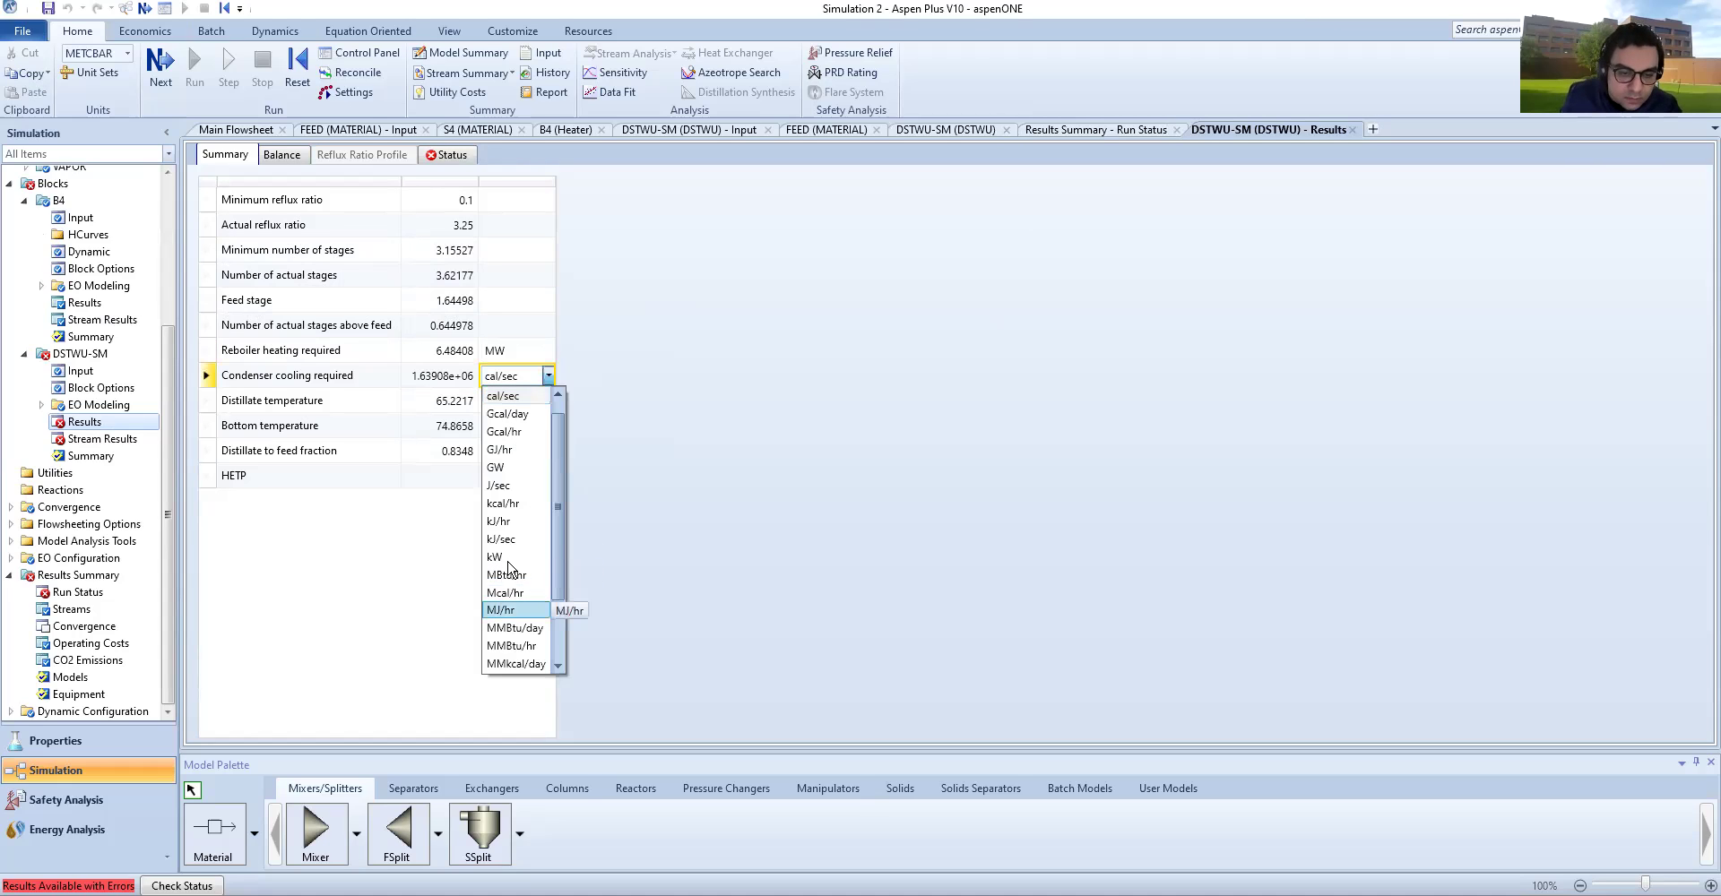
pyautogui.scroll(-1, 507, 619)
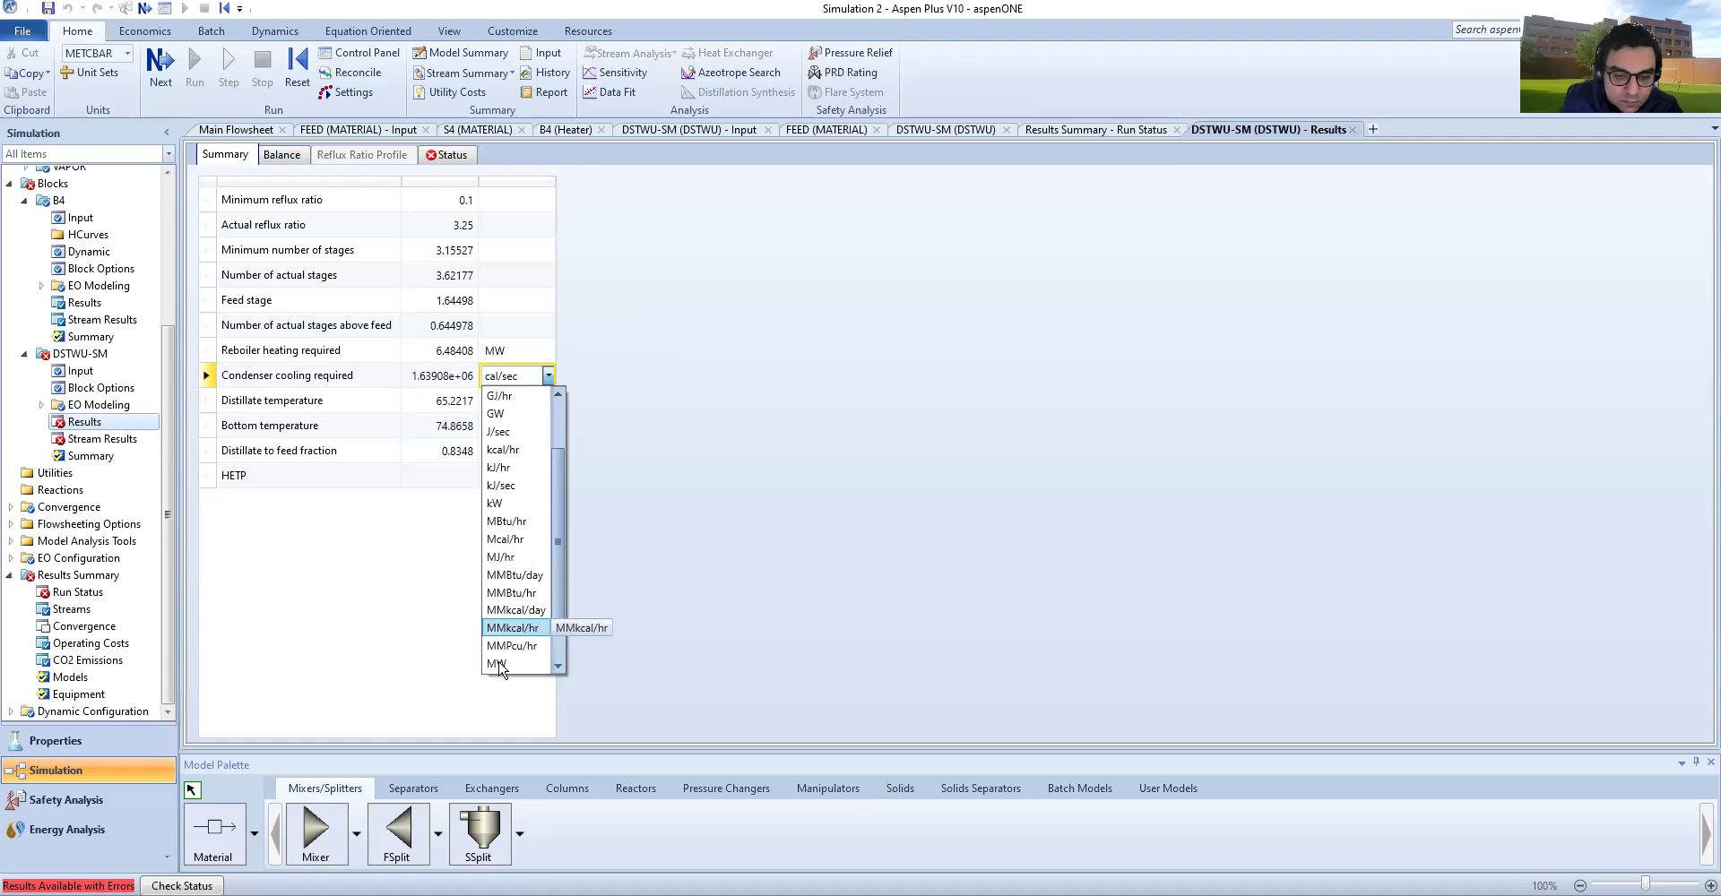
pyautogui.click(499, 664)
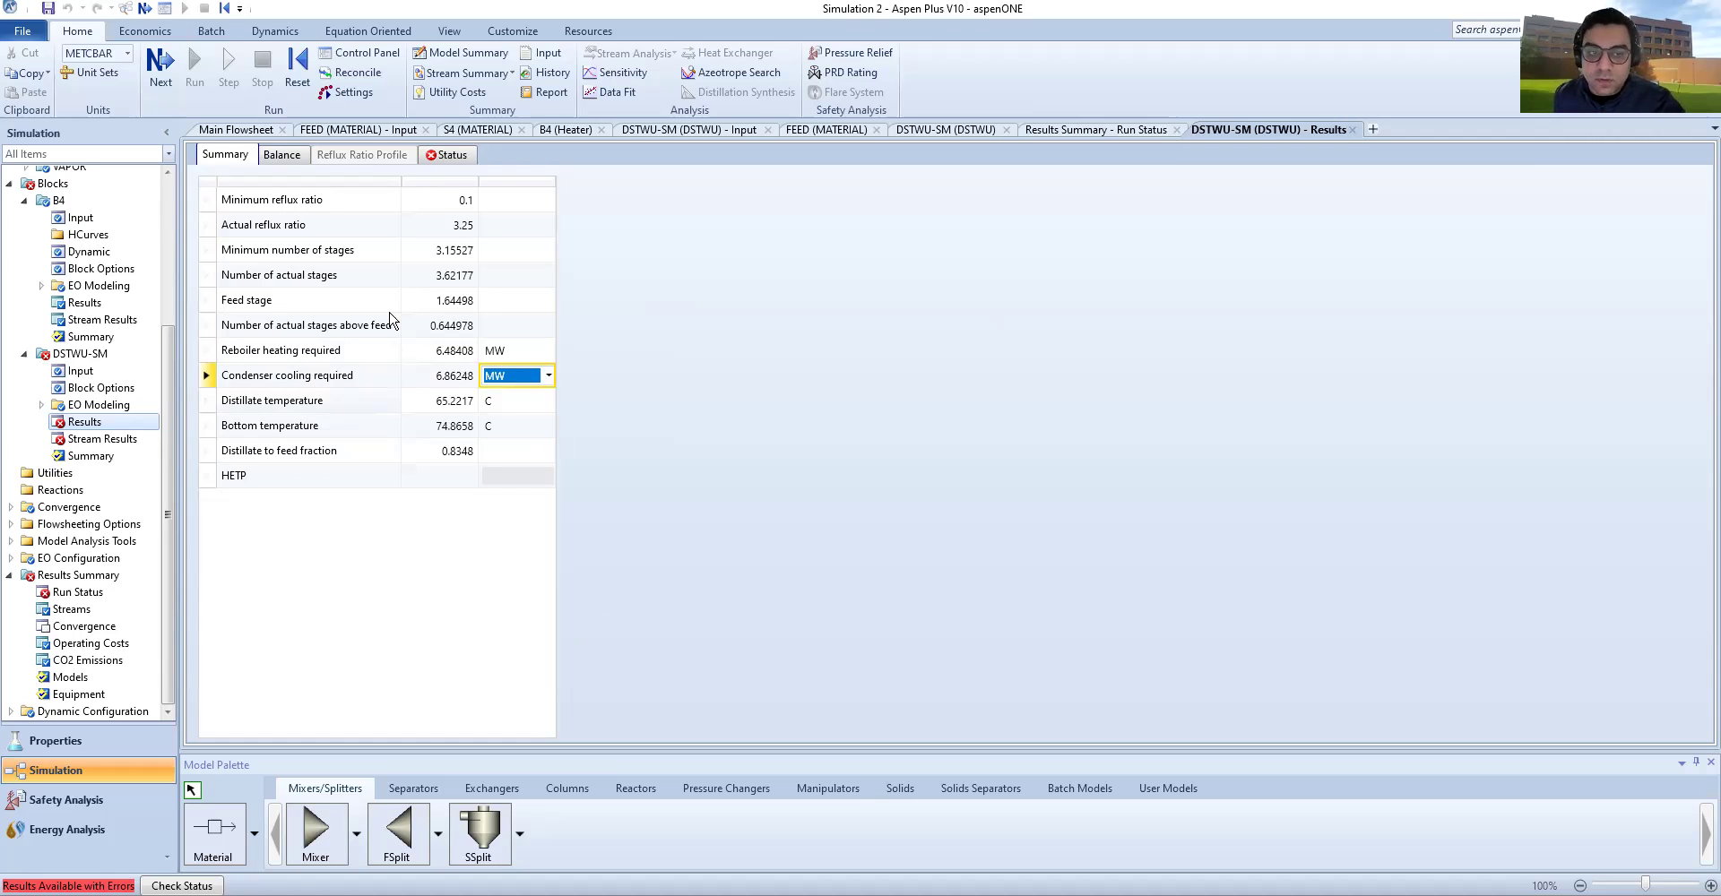
# Step: Compare the DSTWU-SM stage results with the hand-drawn McCabe-Thiele diagrams in the Word assignment, and return to Aspen Plus
pyautogui.click(209, 253)
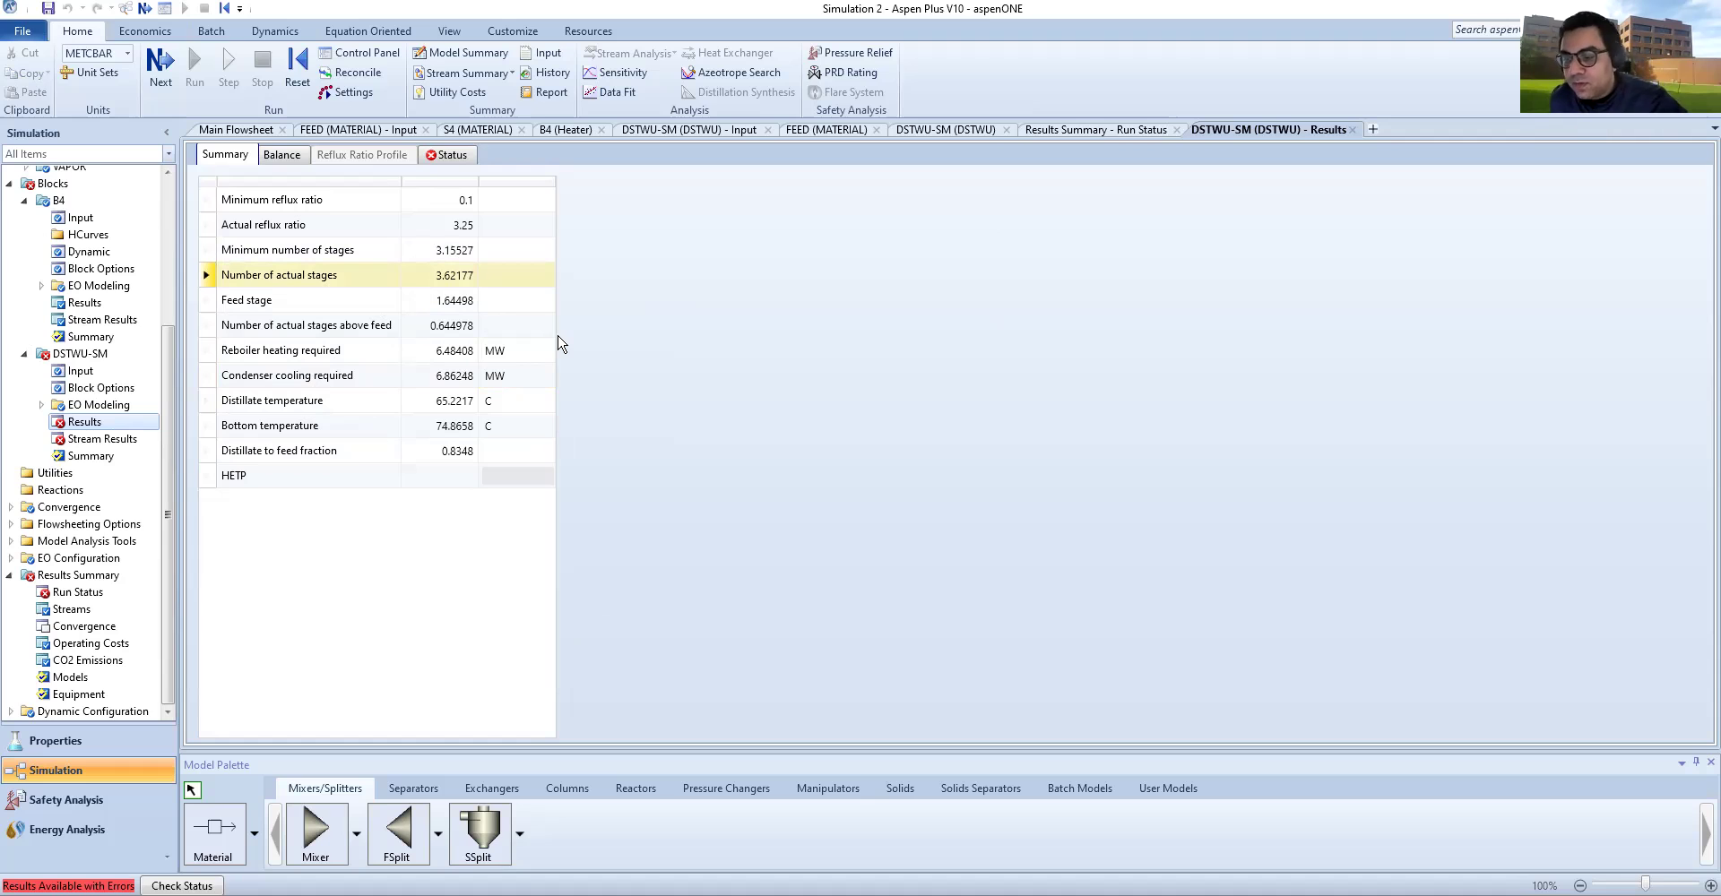
pyautogui.hotkey('alt', 'Tab')
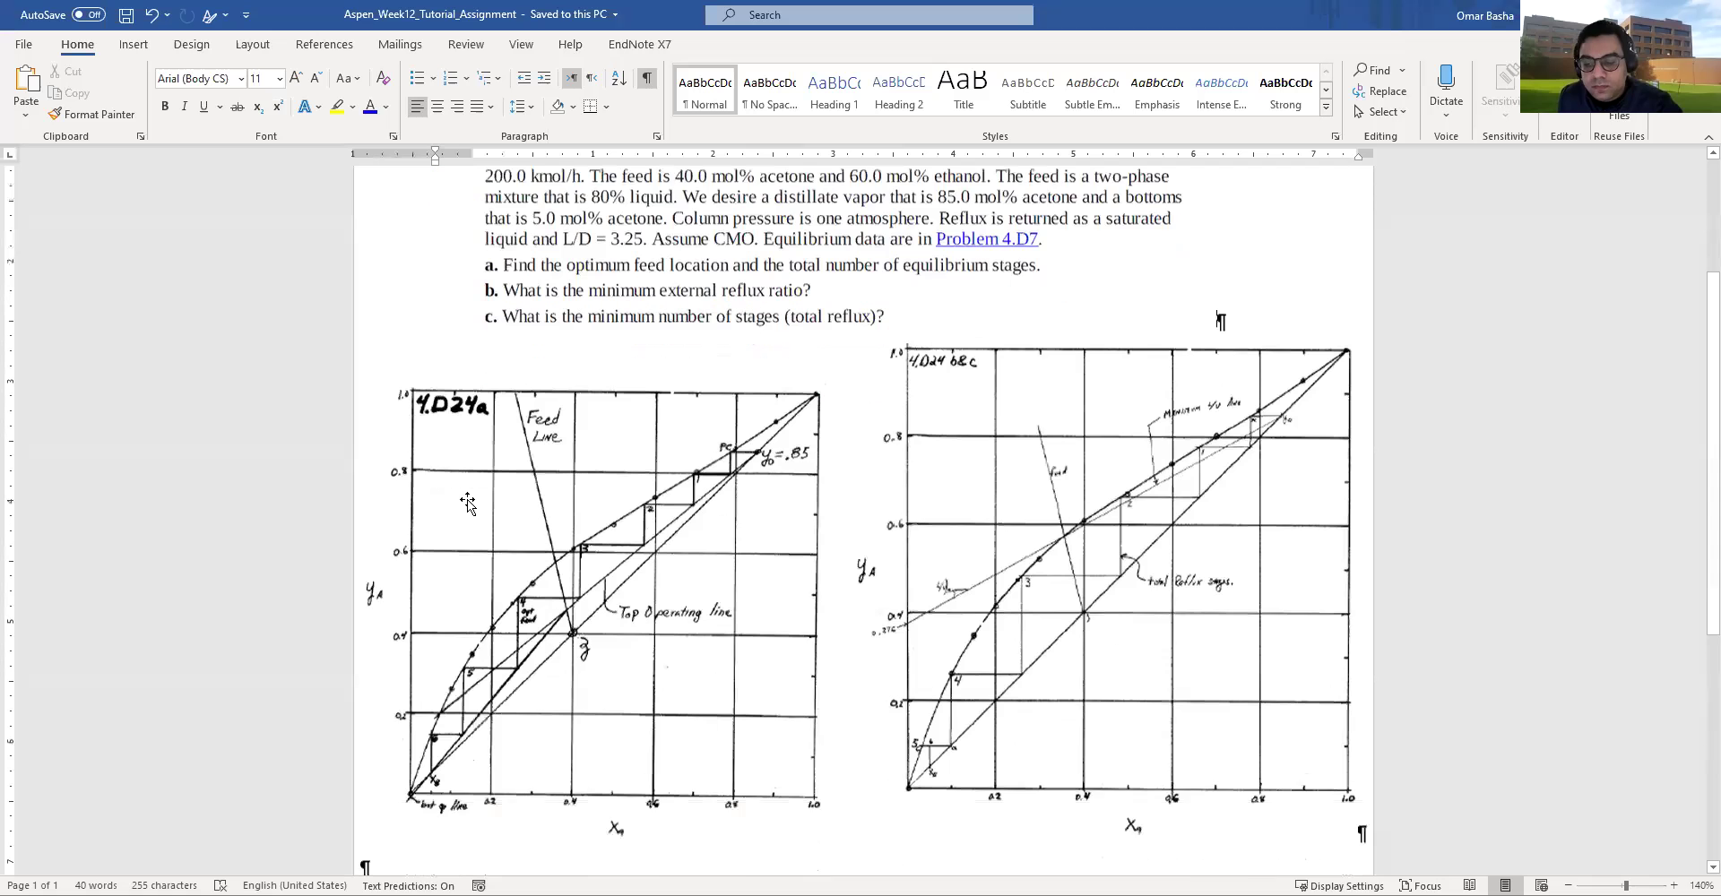
pyautogui.scroll(-1, 470, 619)
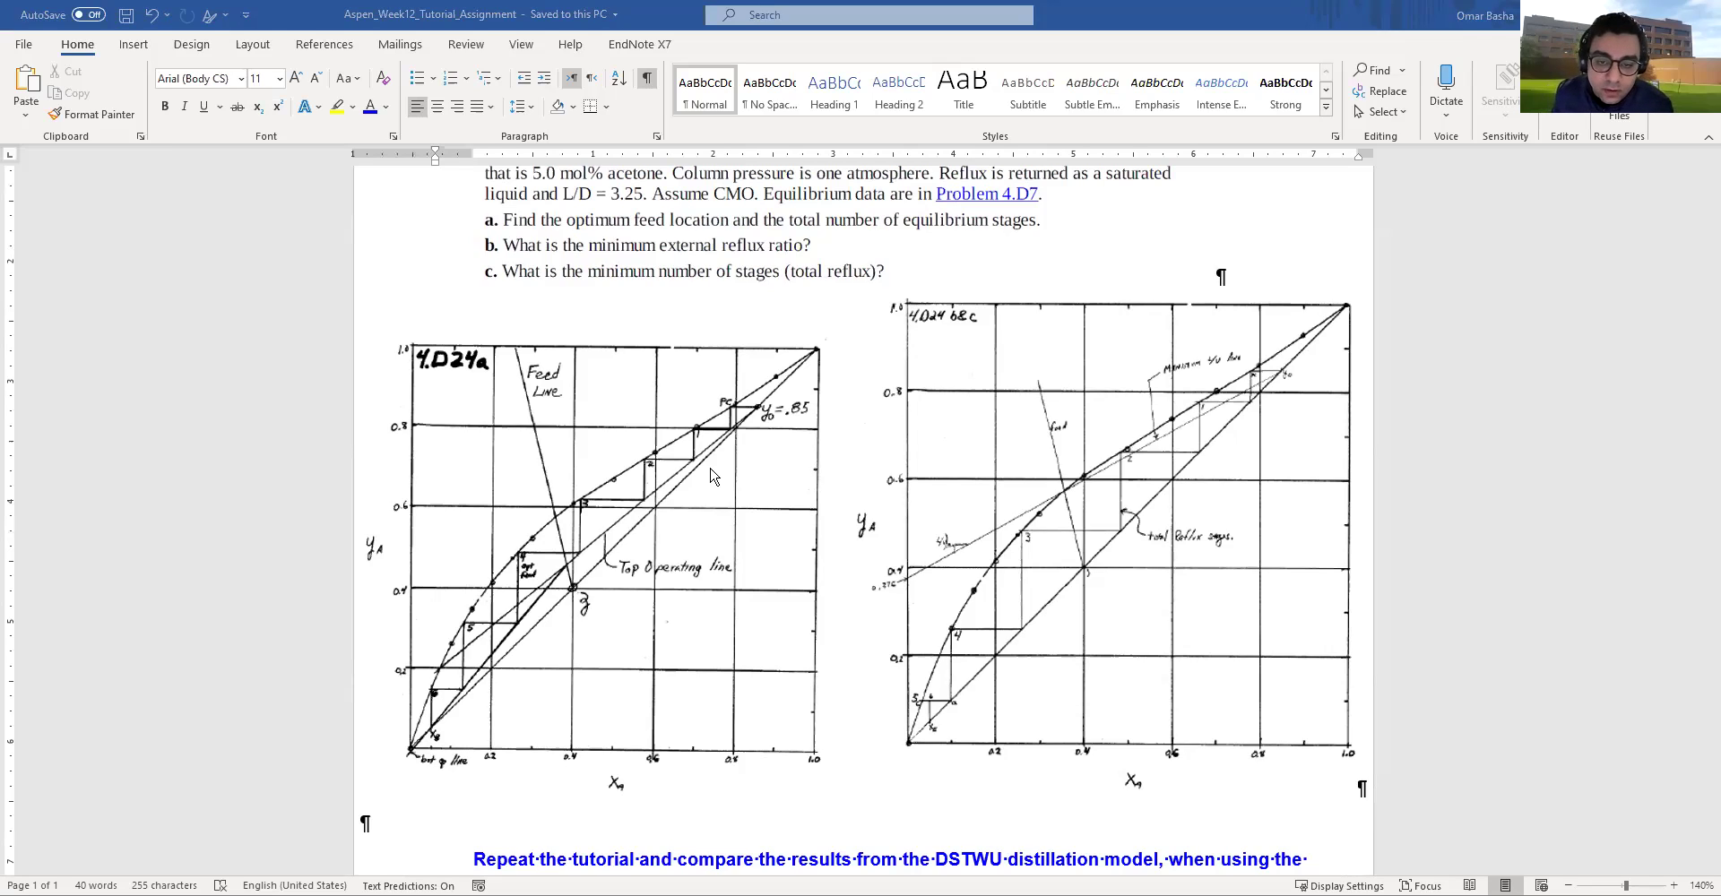
pyautogui.hotkey('alt', 'Tab')
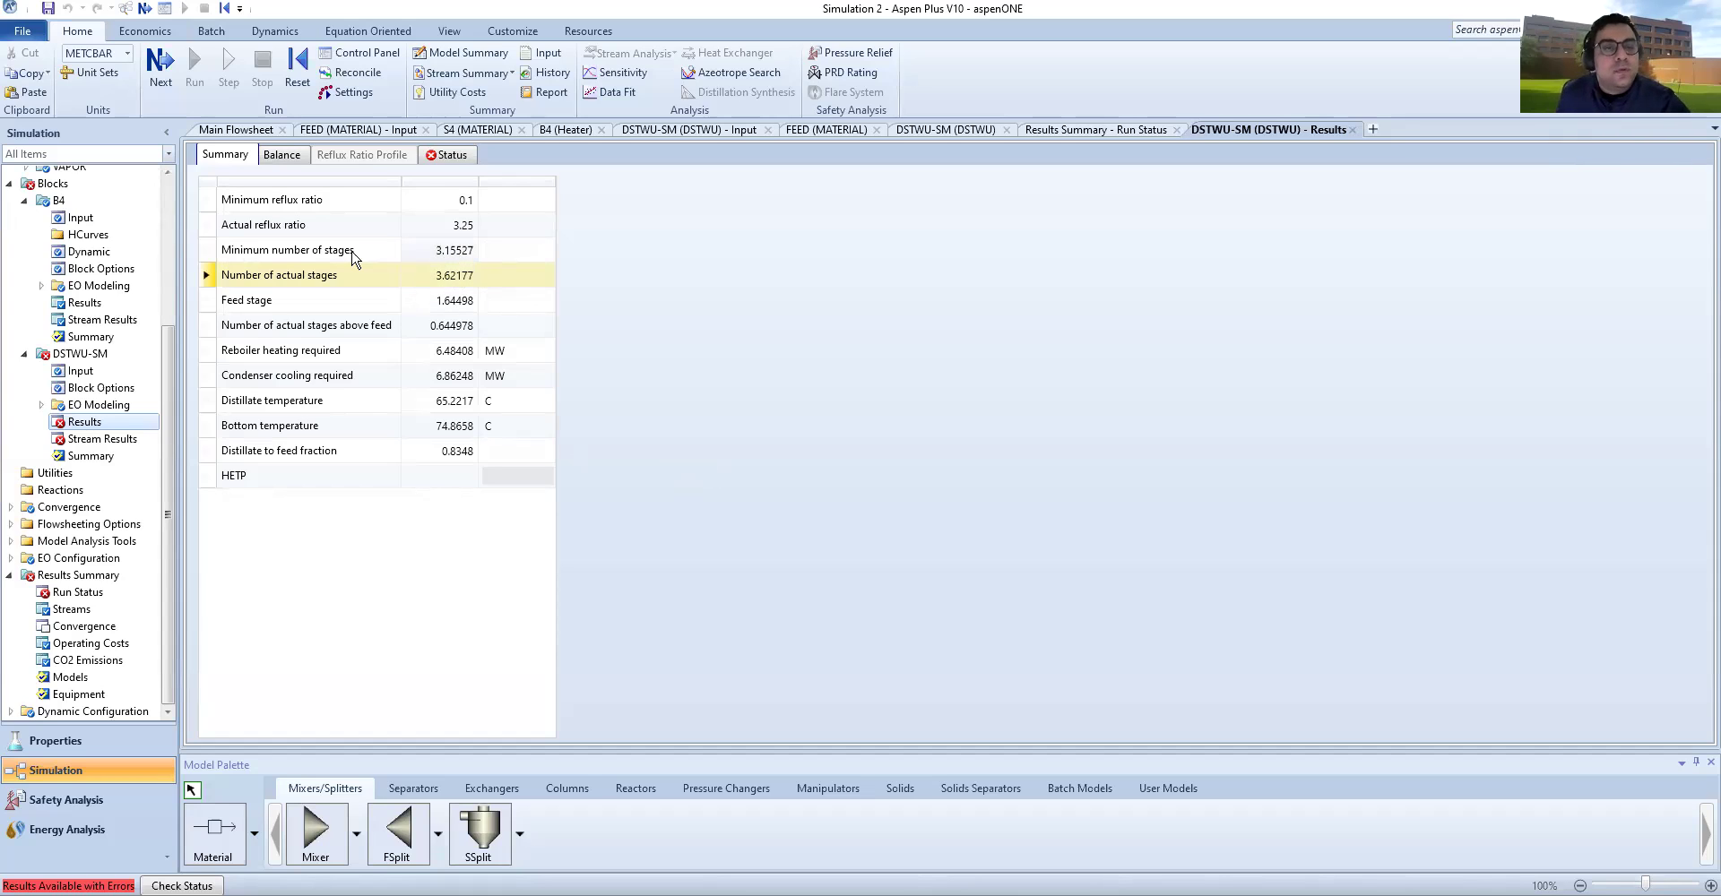
# Step: Add a RadFrac column to the main flowsheet, in the empty area below the DSTWU-SM column's BOTTOMS stream
pyautogui.click(232, 131)
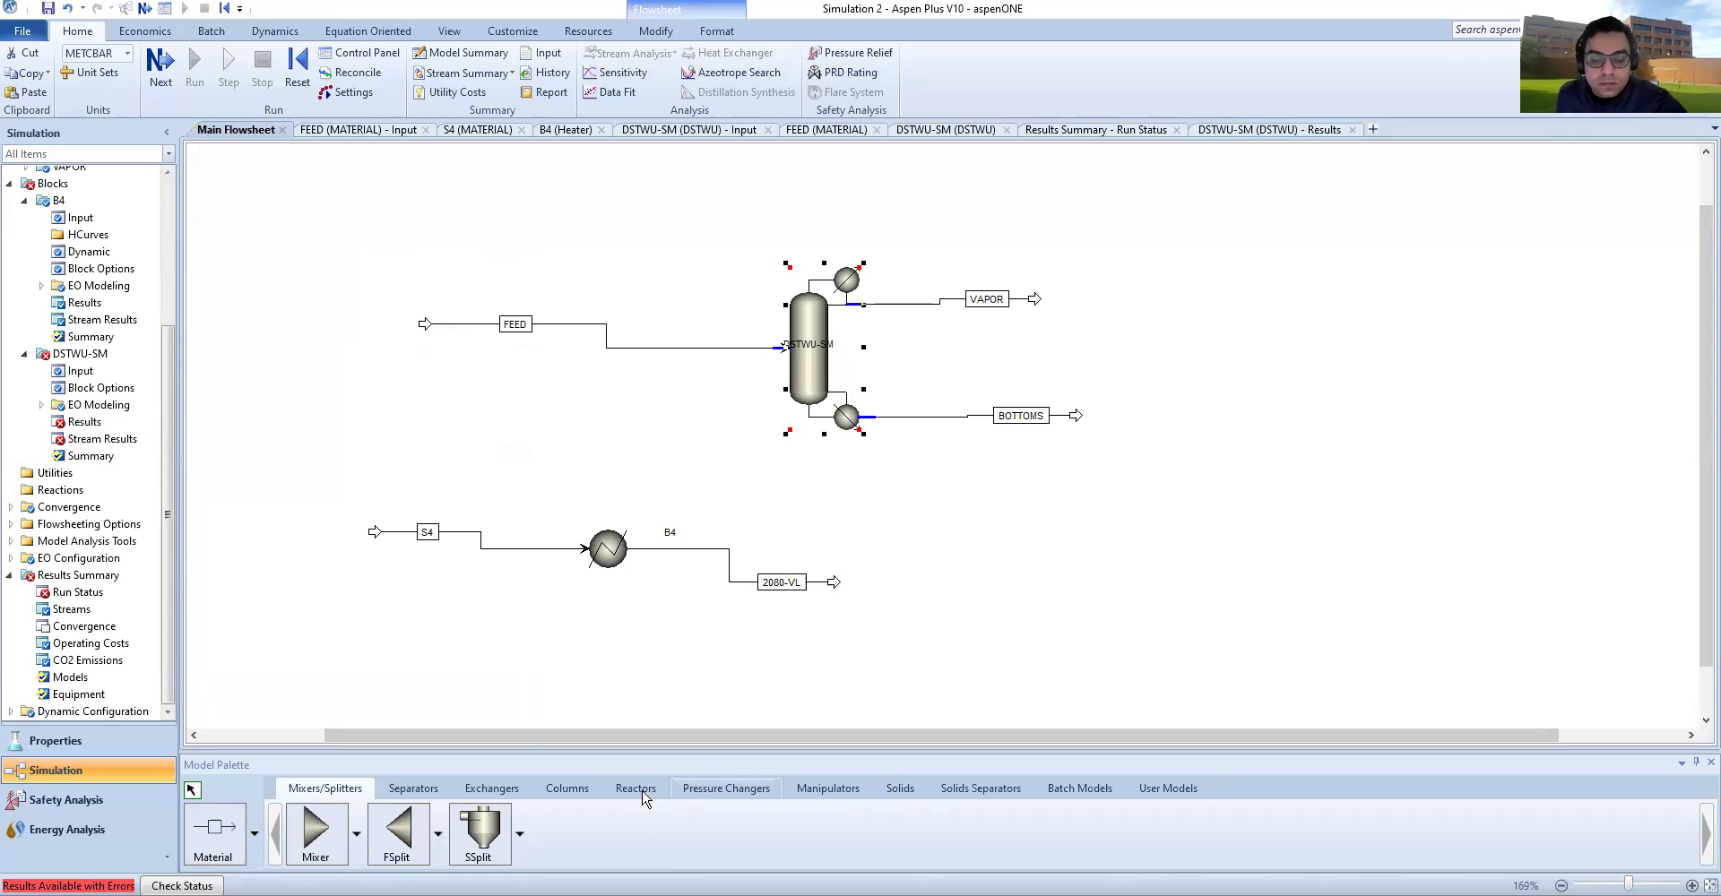
pyautogui.click(396, 792)
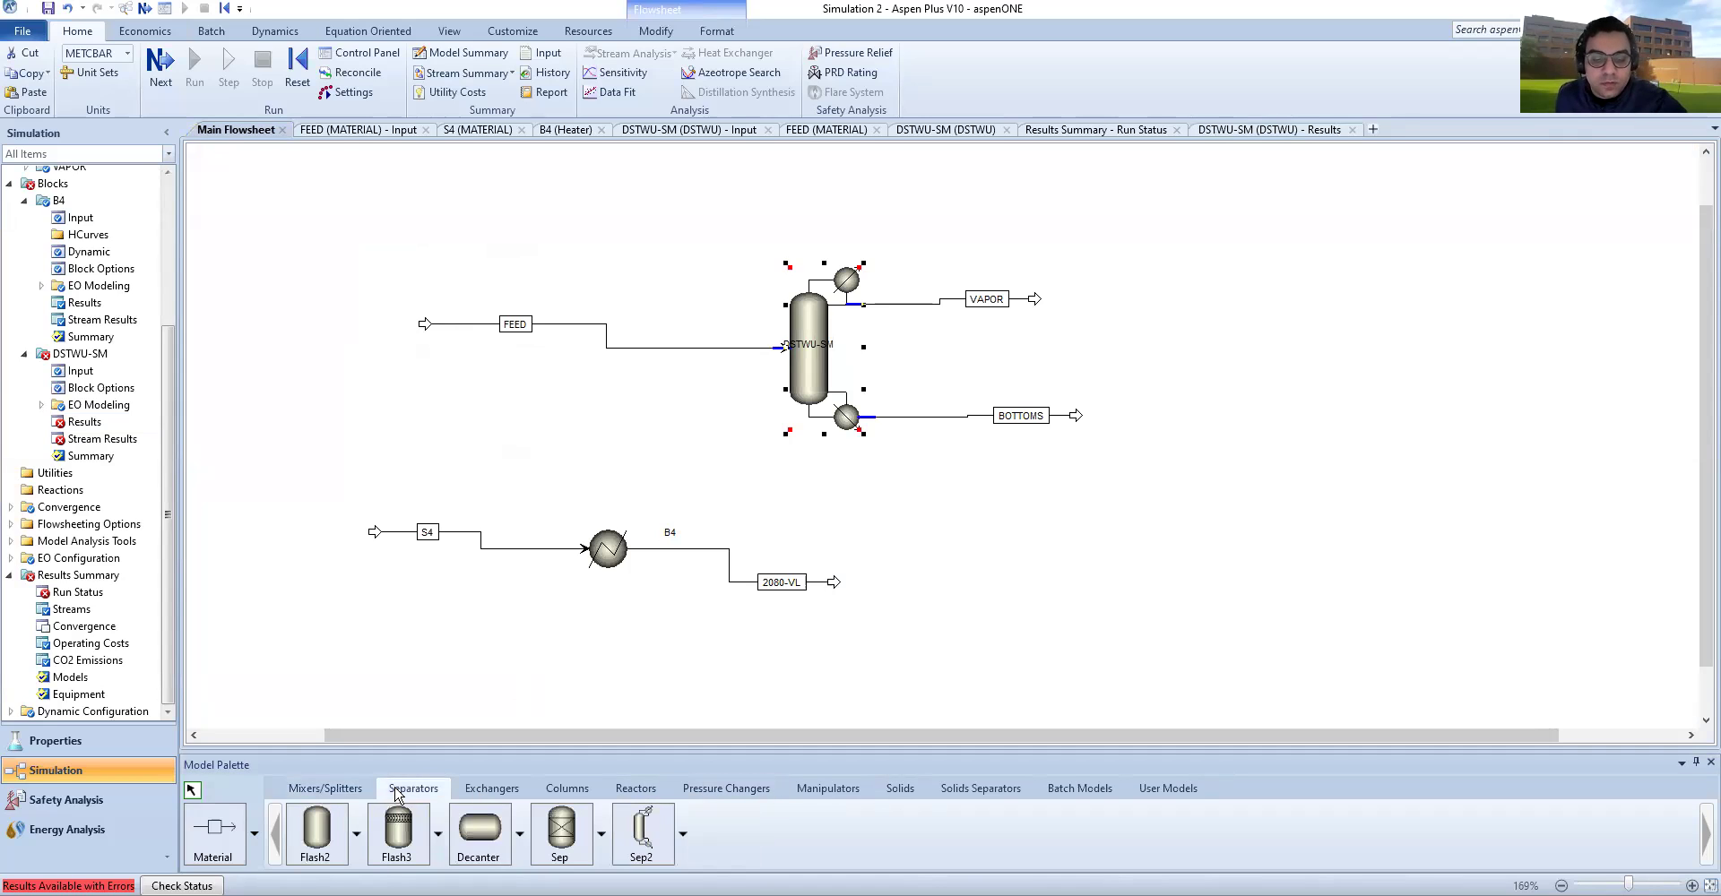
pyautogui.click(493, 840)
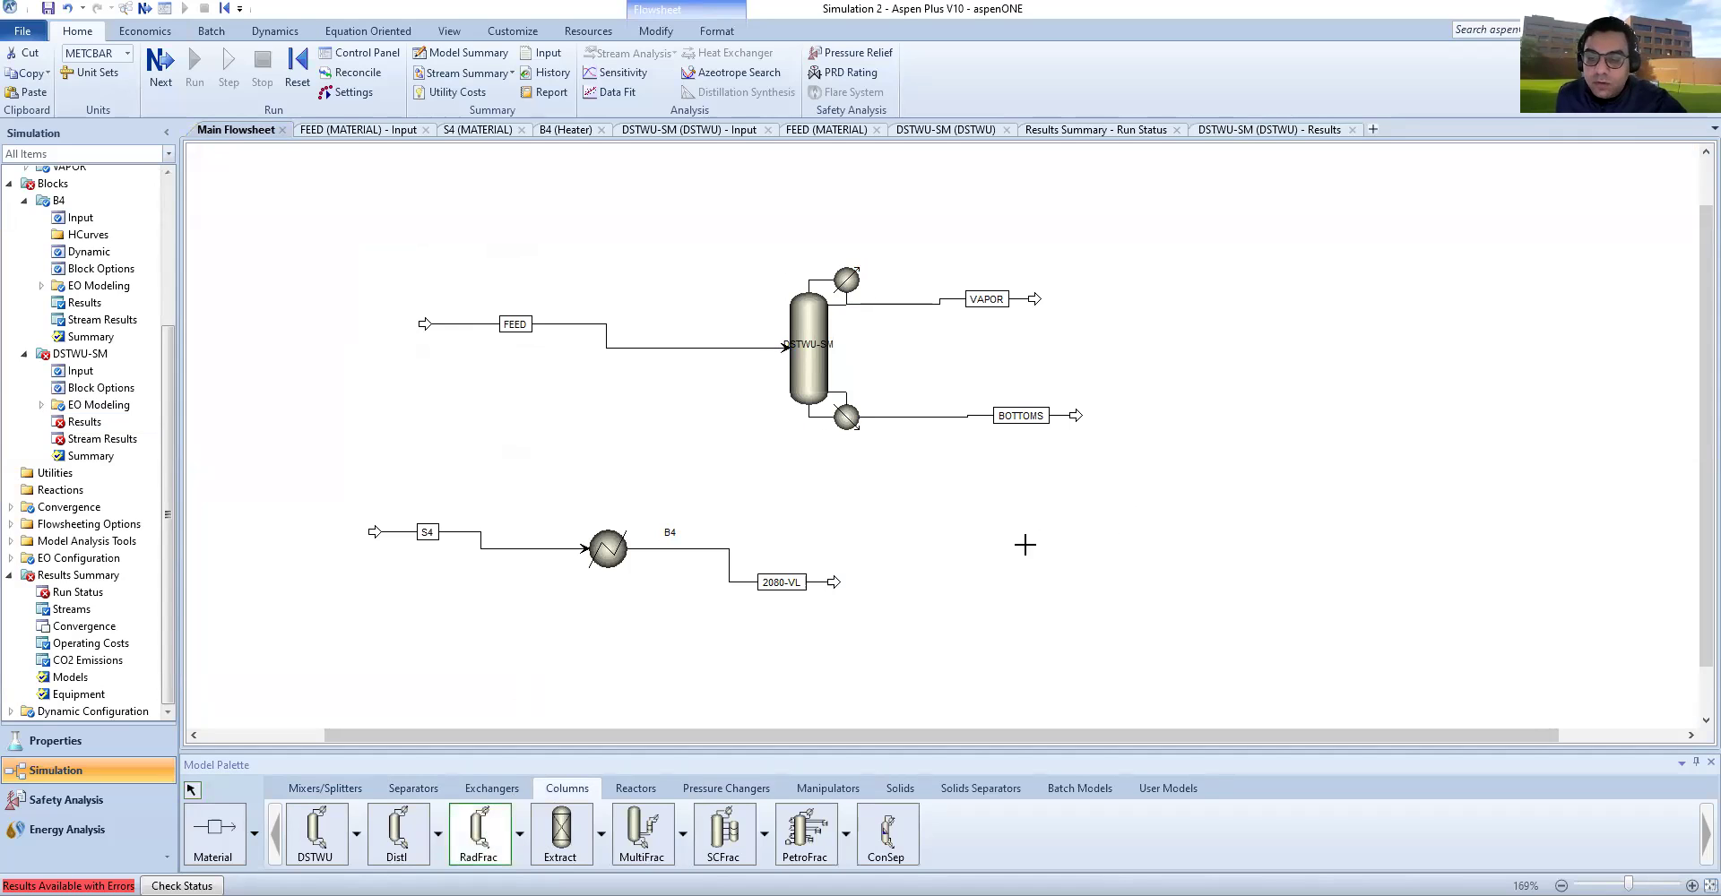
pyautogui.click(956, 550)
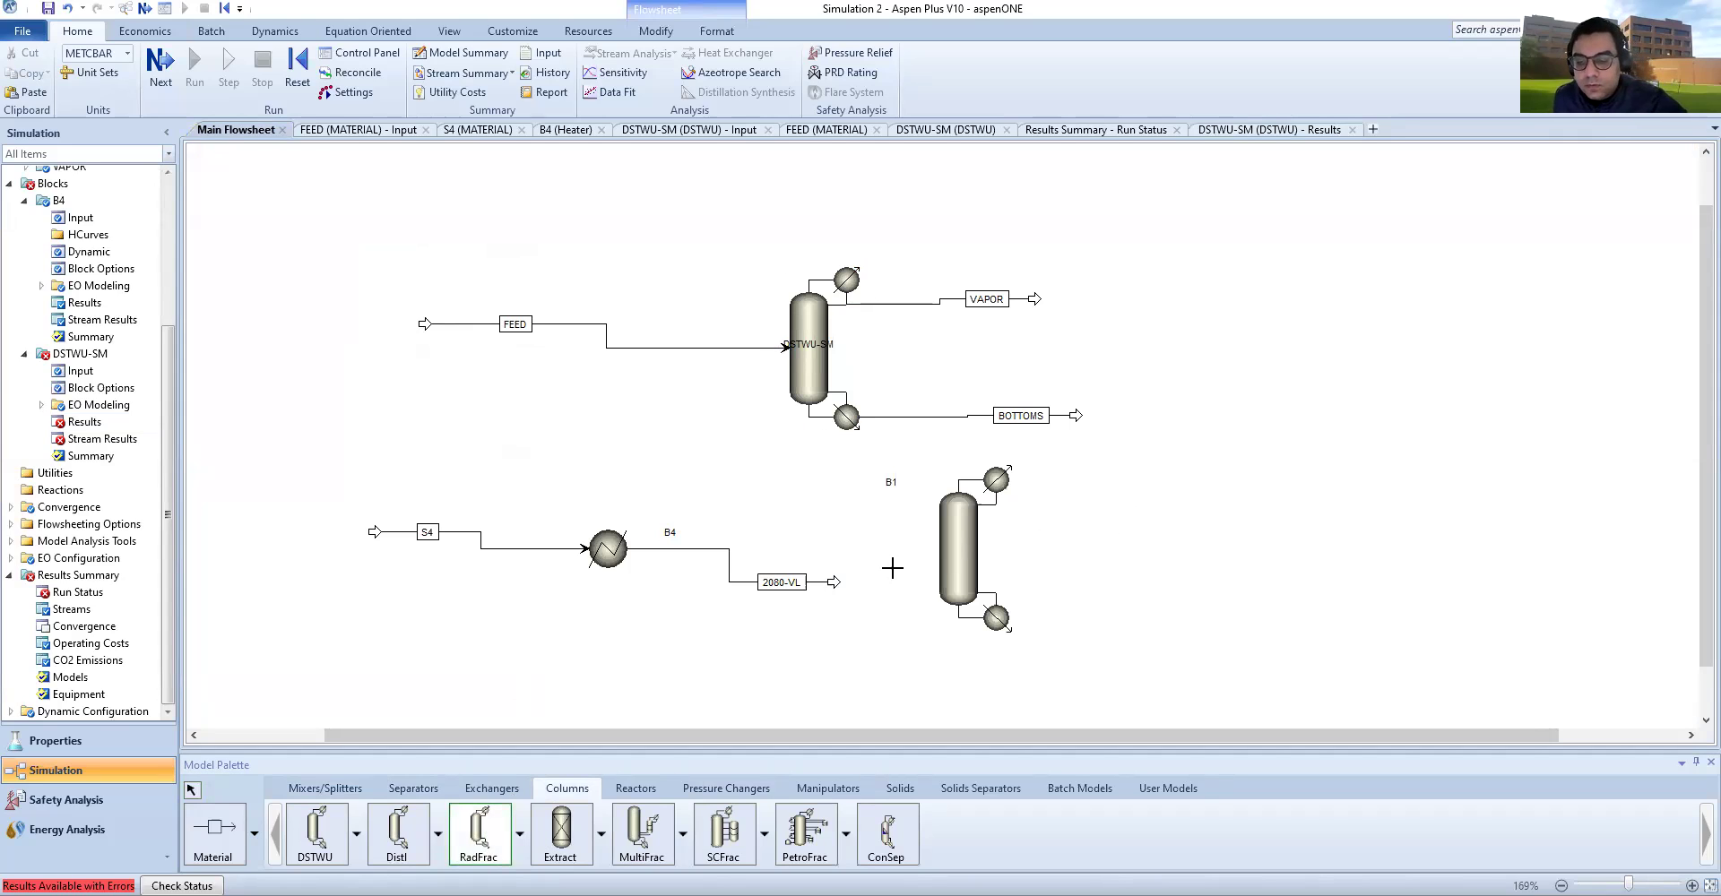
# Step: Rename the new RadFrac block as RADFRAC- and move it to the free space beyond the DSTWU-SM product streams
pyautogui.rightClick(953, 565)
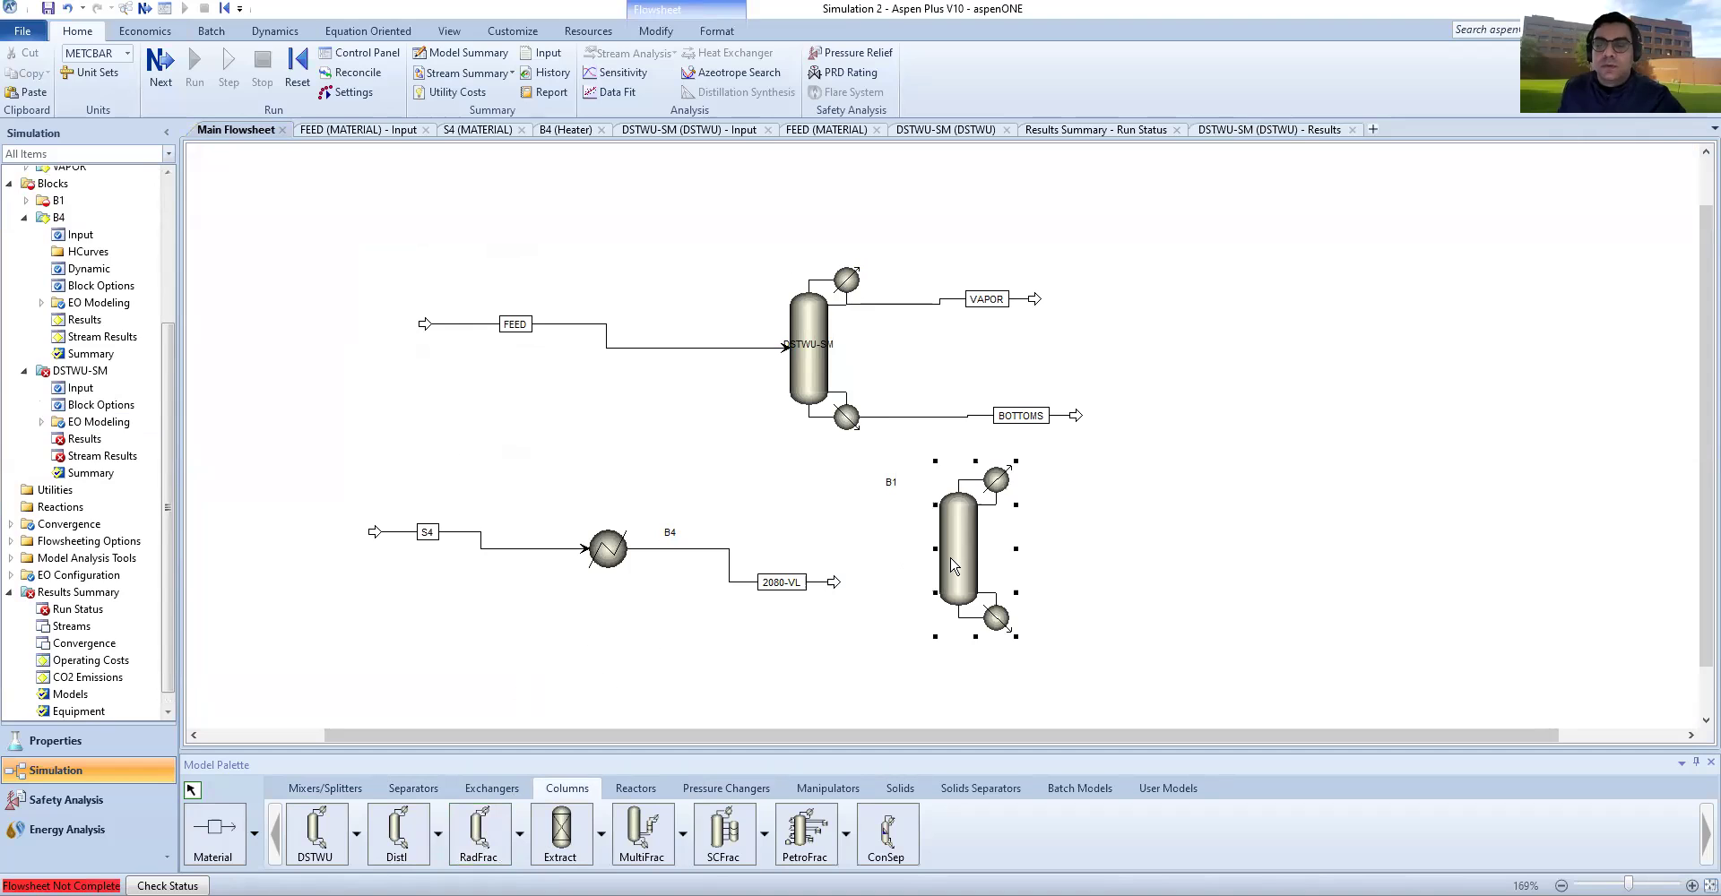
pyautogui.rightClick(953, 565)
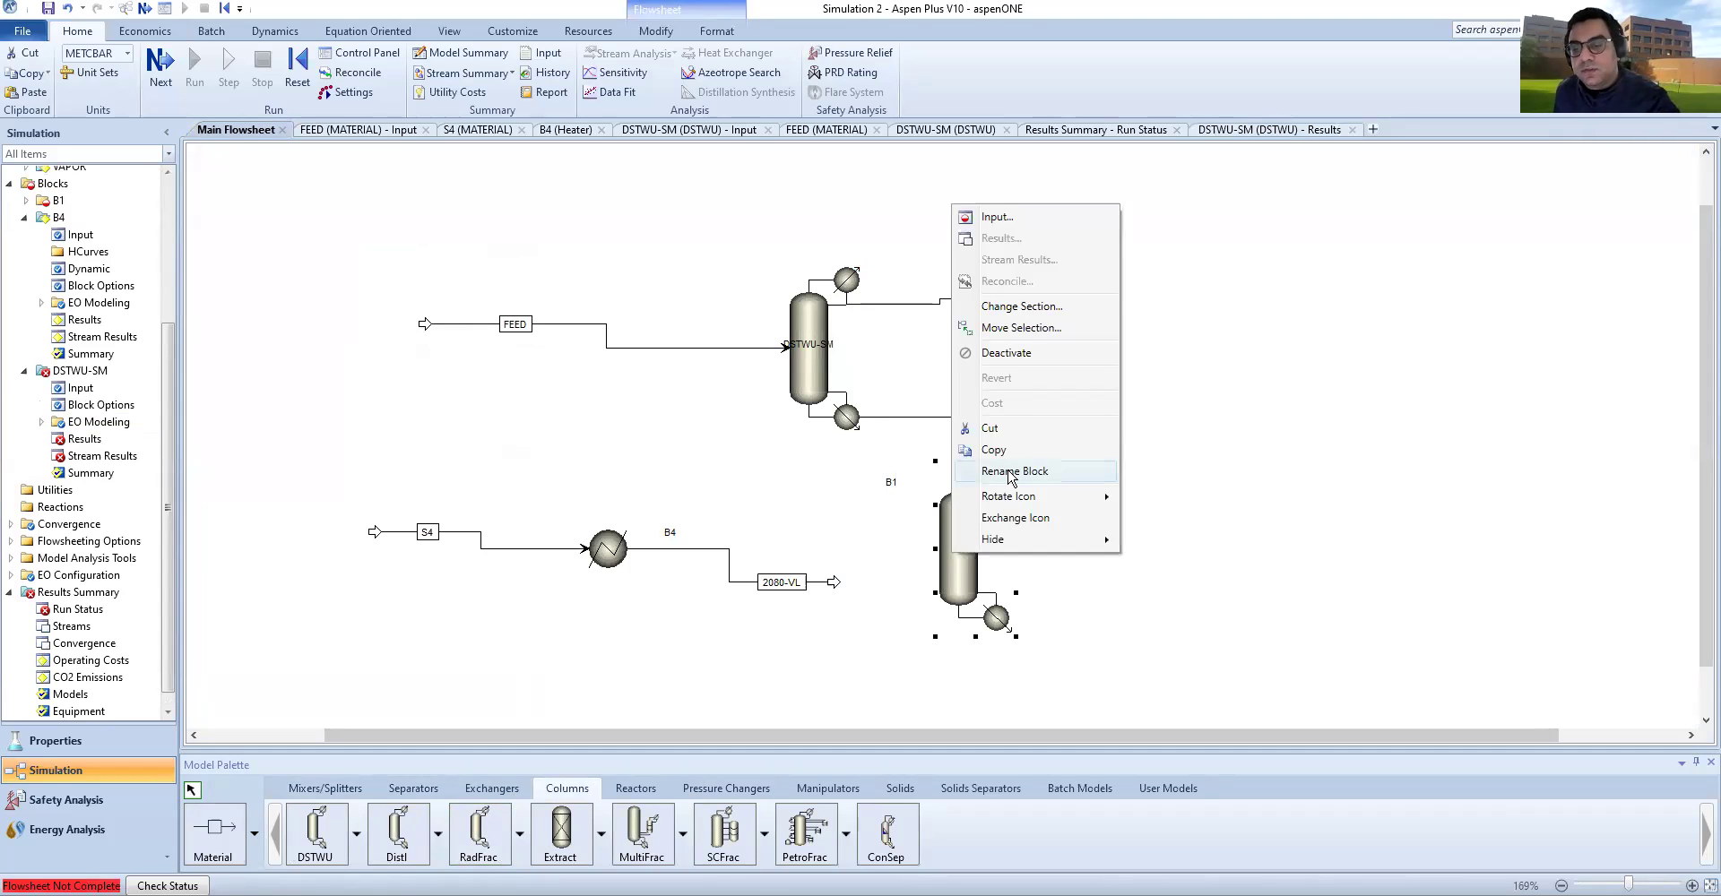
pyautogui.click(1011, 473)
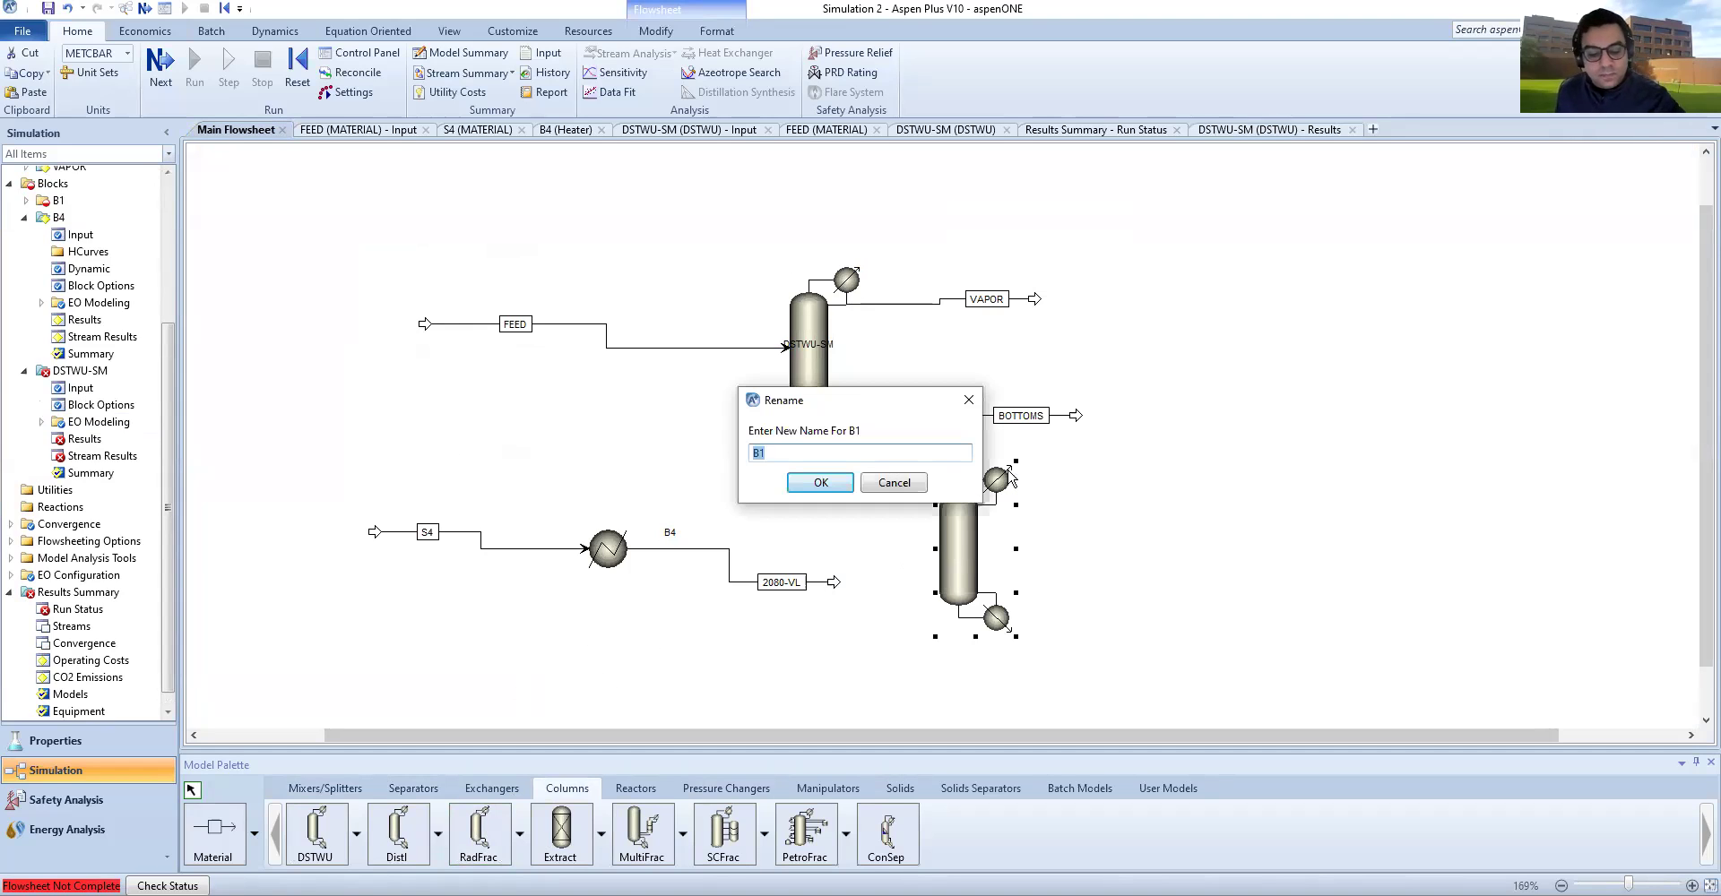
pyautogui.write('RADF')
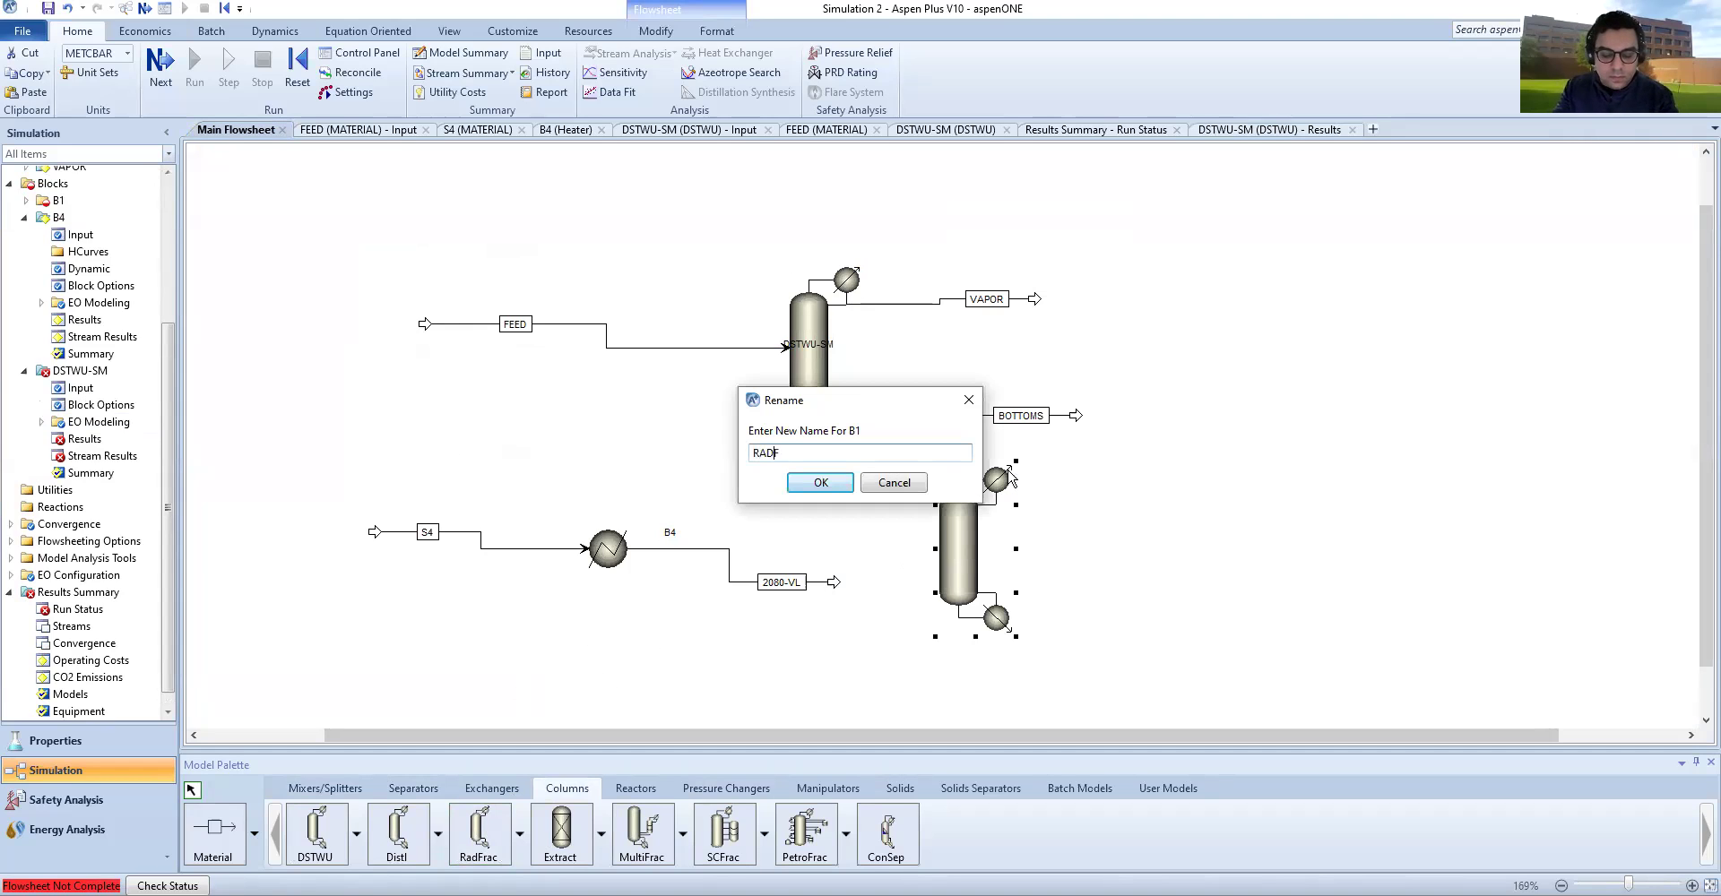
pyautogui.write('RAC-')
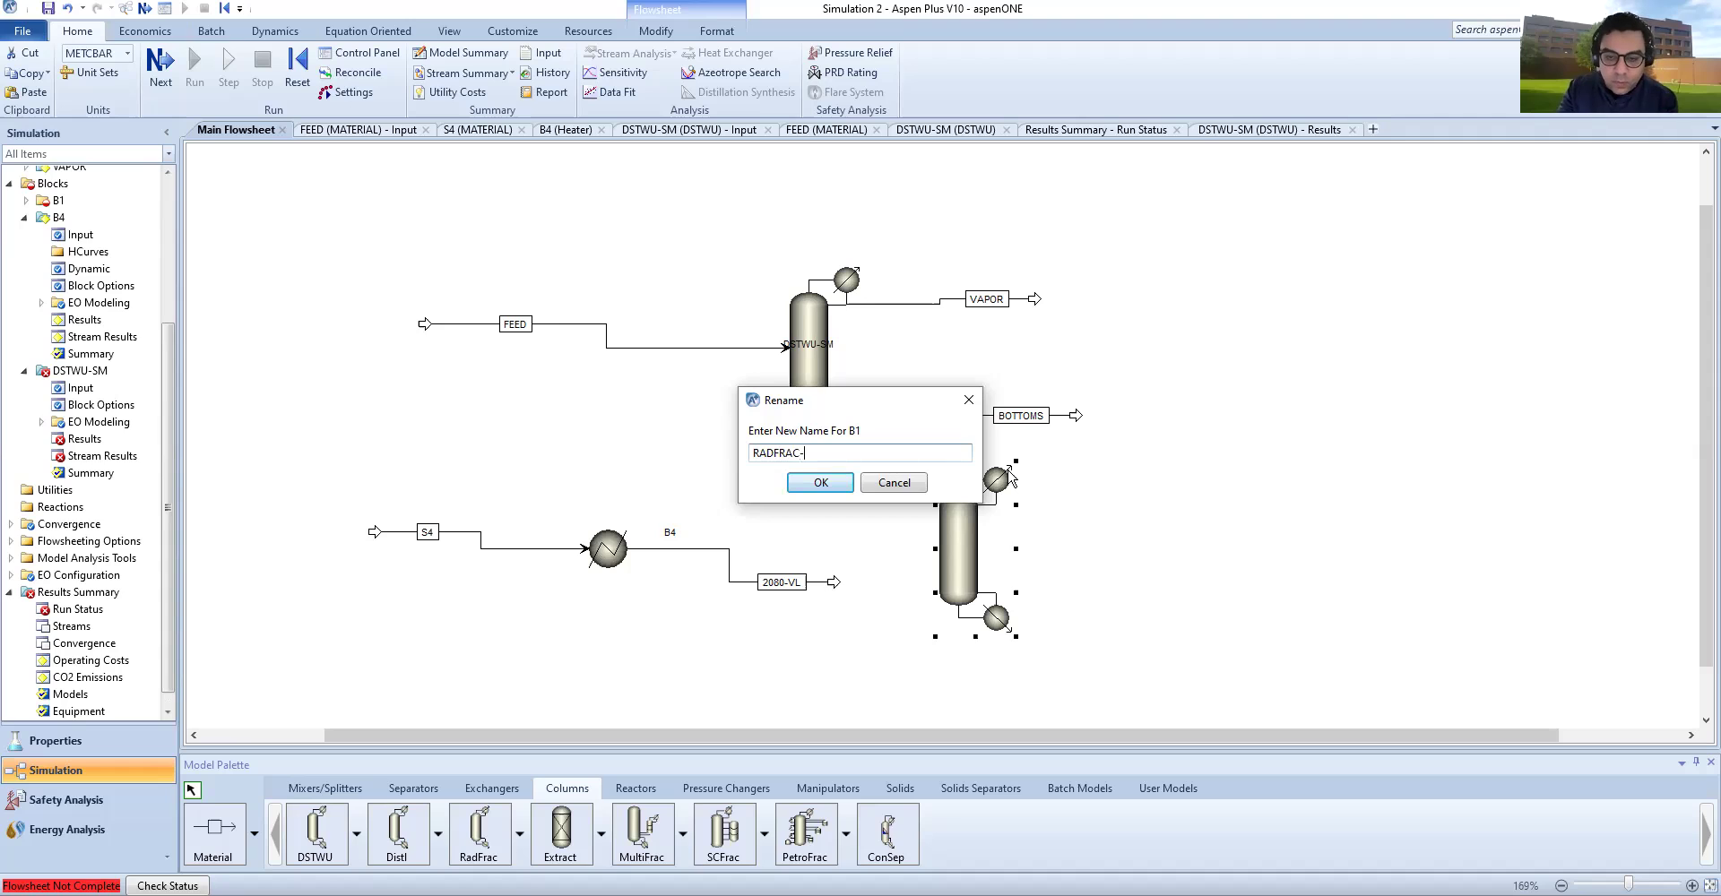
pyautogui.press('Return')
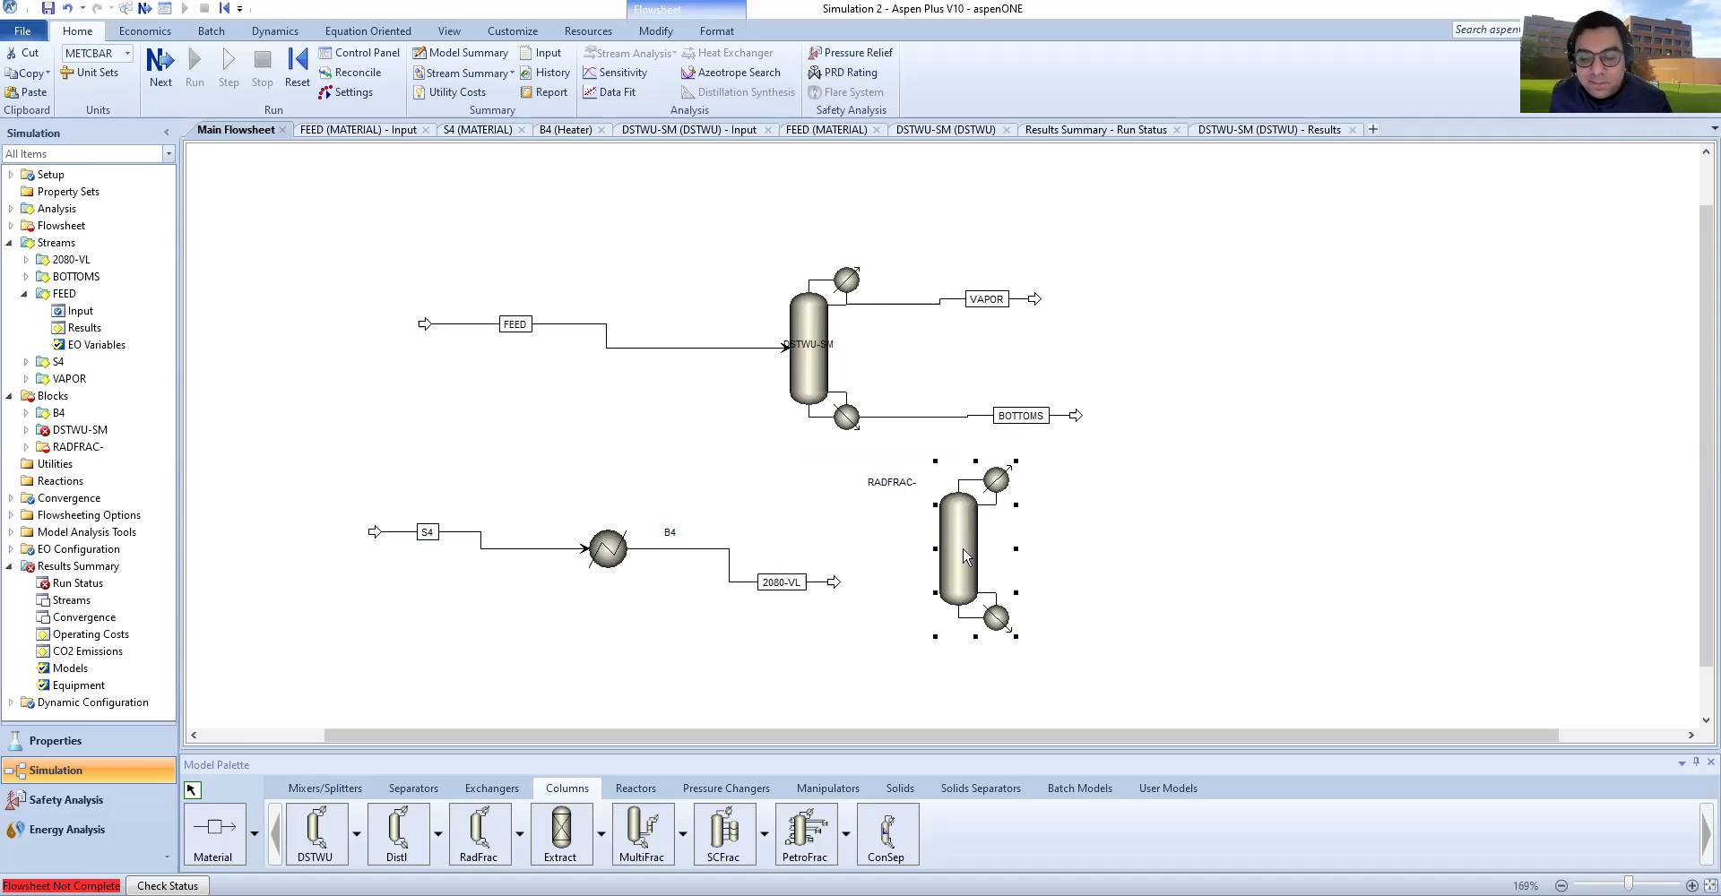
pyautogui.moveTo(970, 583); pyautogui.dragTo(1288, 566)
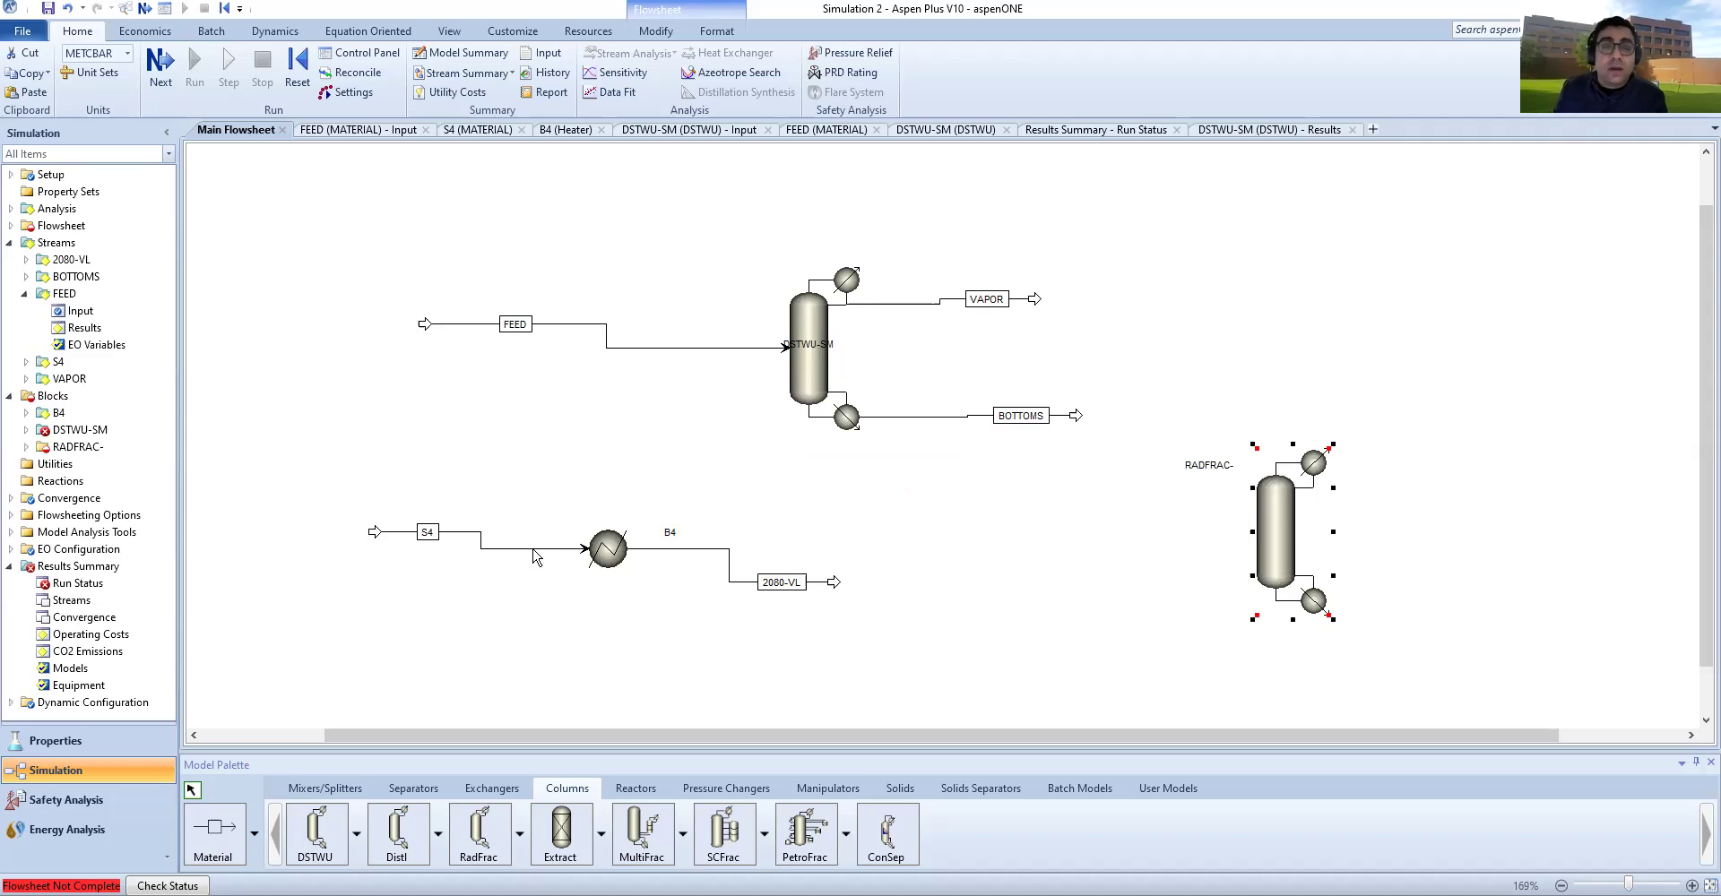
# Step: Check the assignment in Word, then open the 2080-VL stream results in Aspen Plus and examine its molar liquid and vapor fractions
pyautogui.click(636, 549)
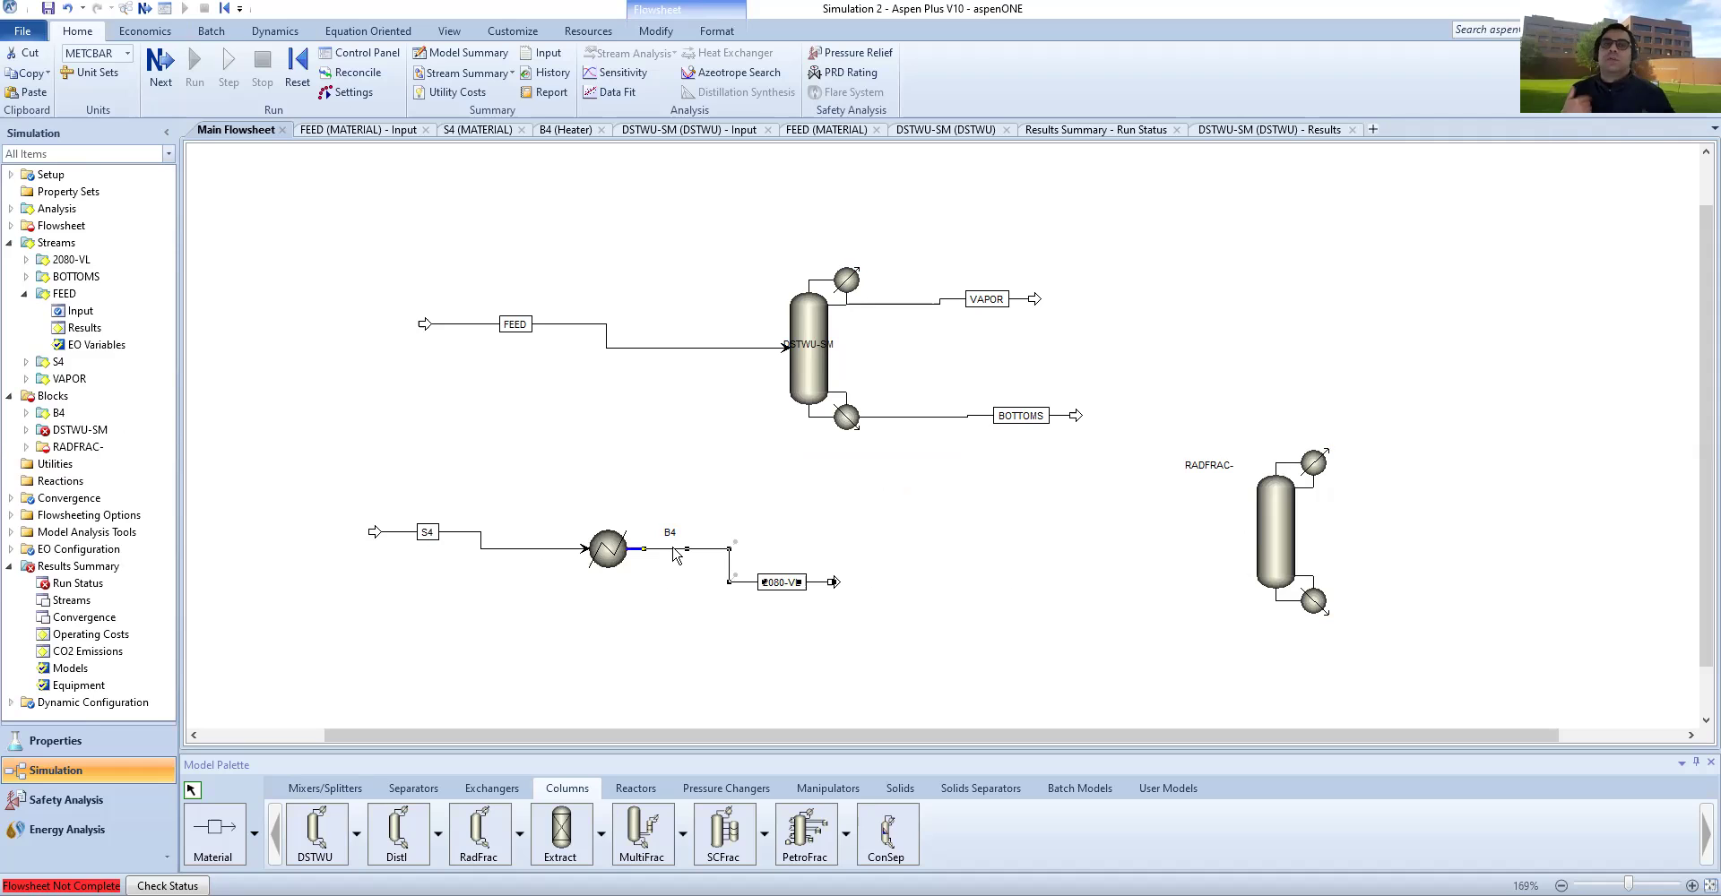
pyautogui.hotkey('alt', 'Tab')
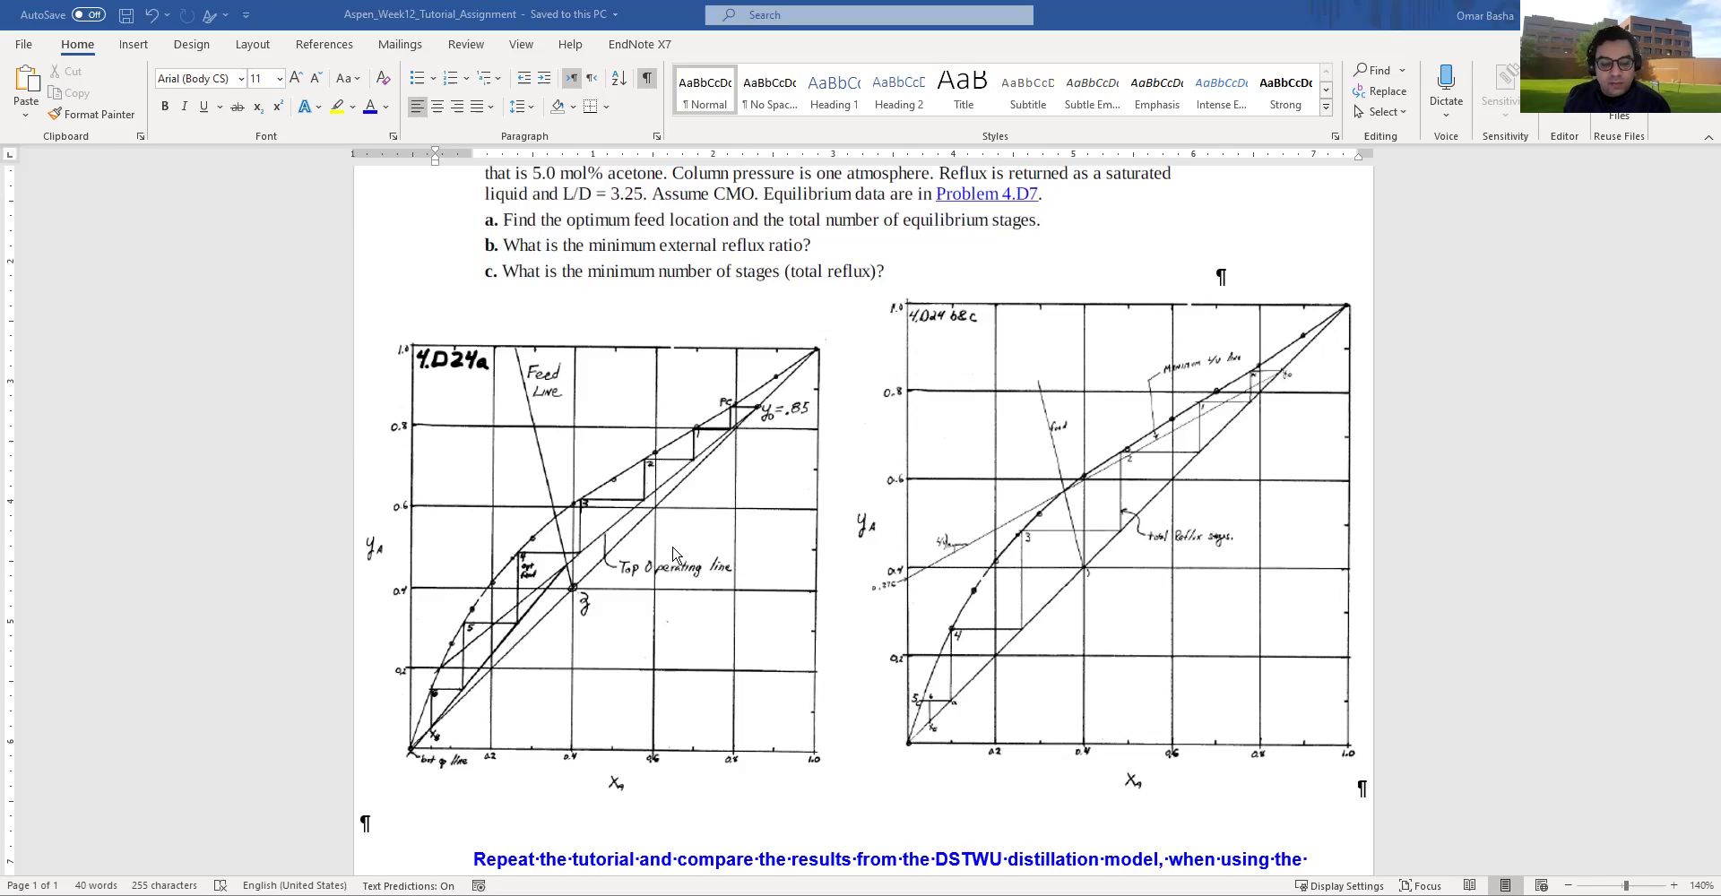
pyautogui.hotkey('alt', 'Tab')
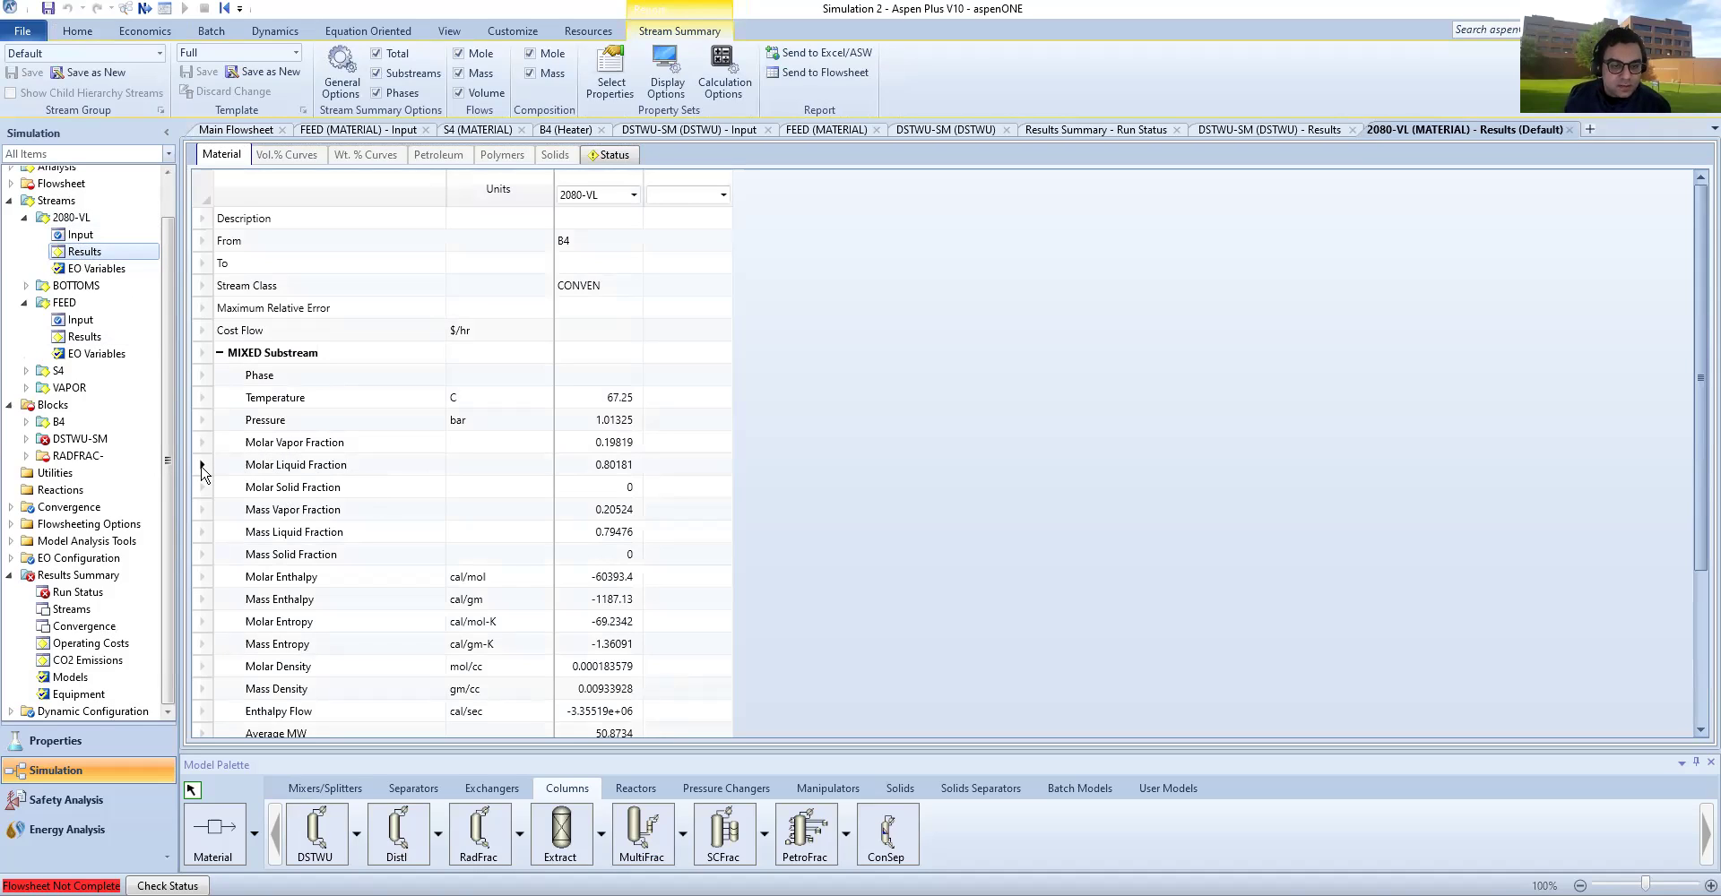
pyautogui.click(556, 467)
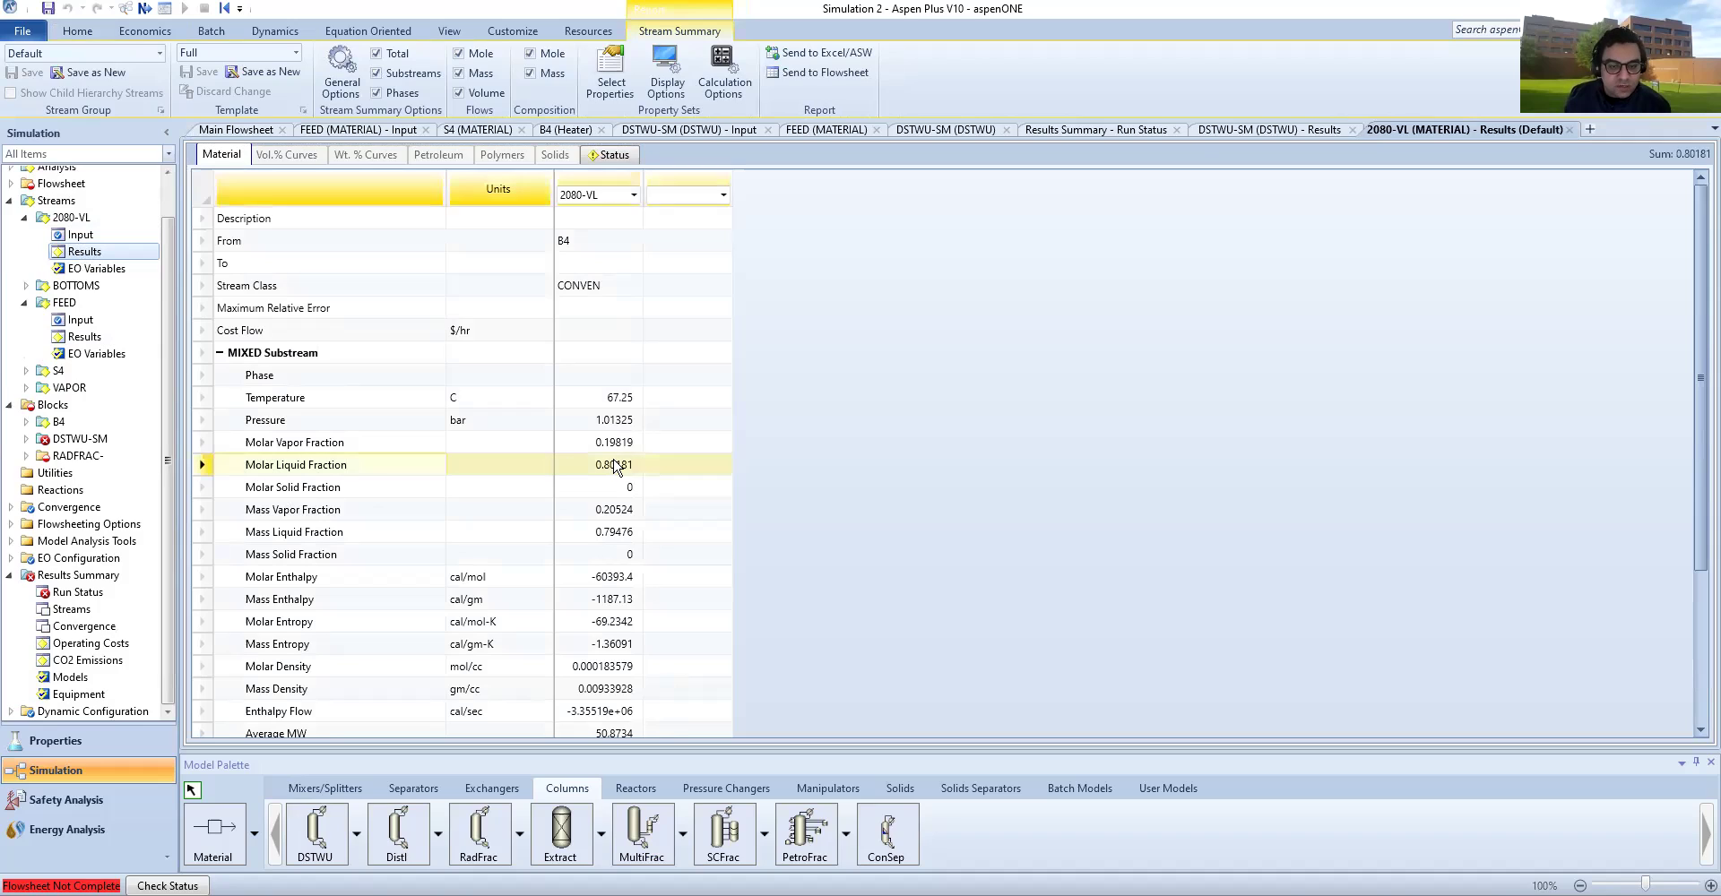
pyautogui.click(203, 442)
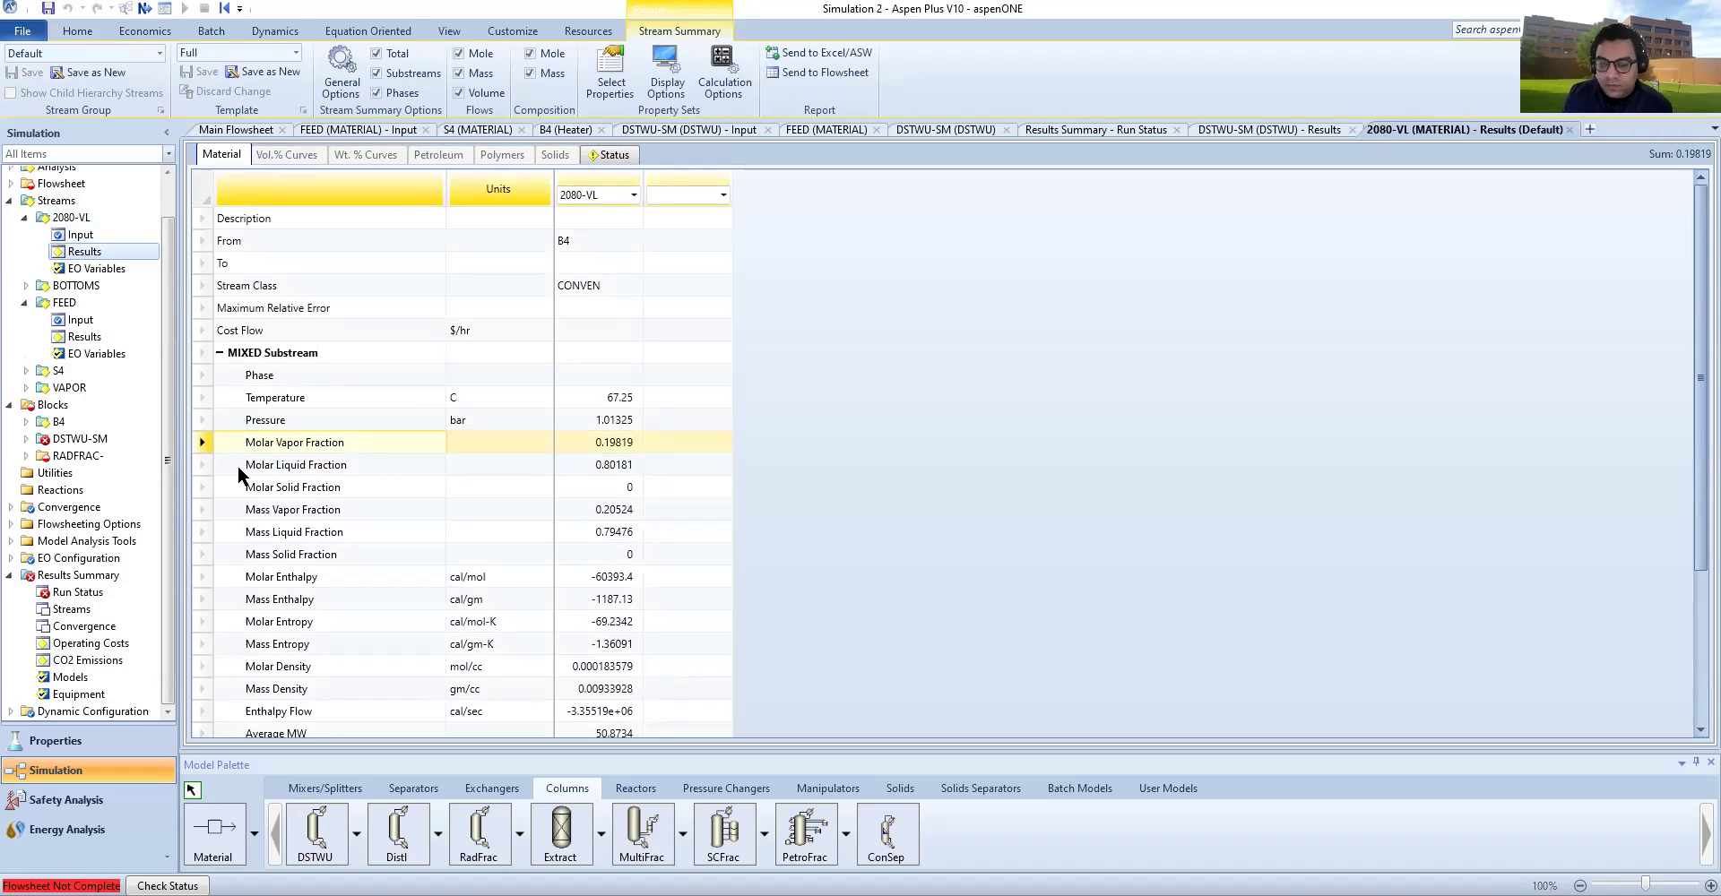
# Step: Review the acetone/ethanol T-xy diagram in the Properties environment alongside the Word assignment, and return to the Simulation environment
pyautogui.click(93, 752)
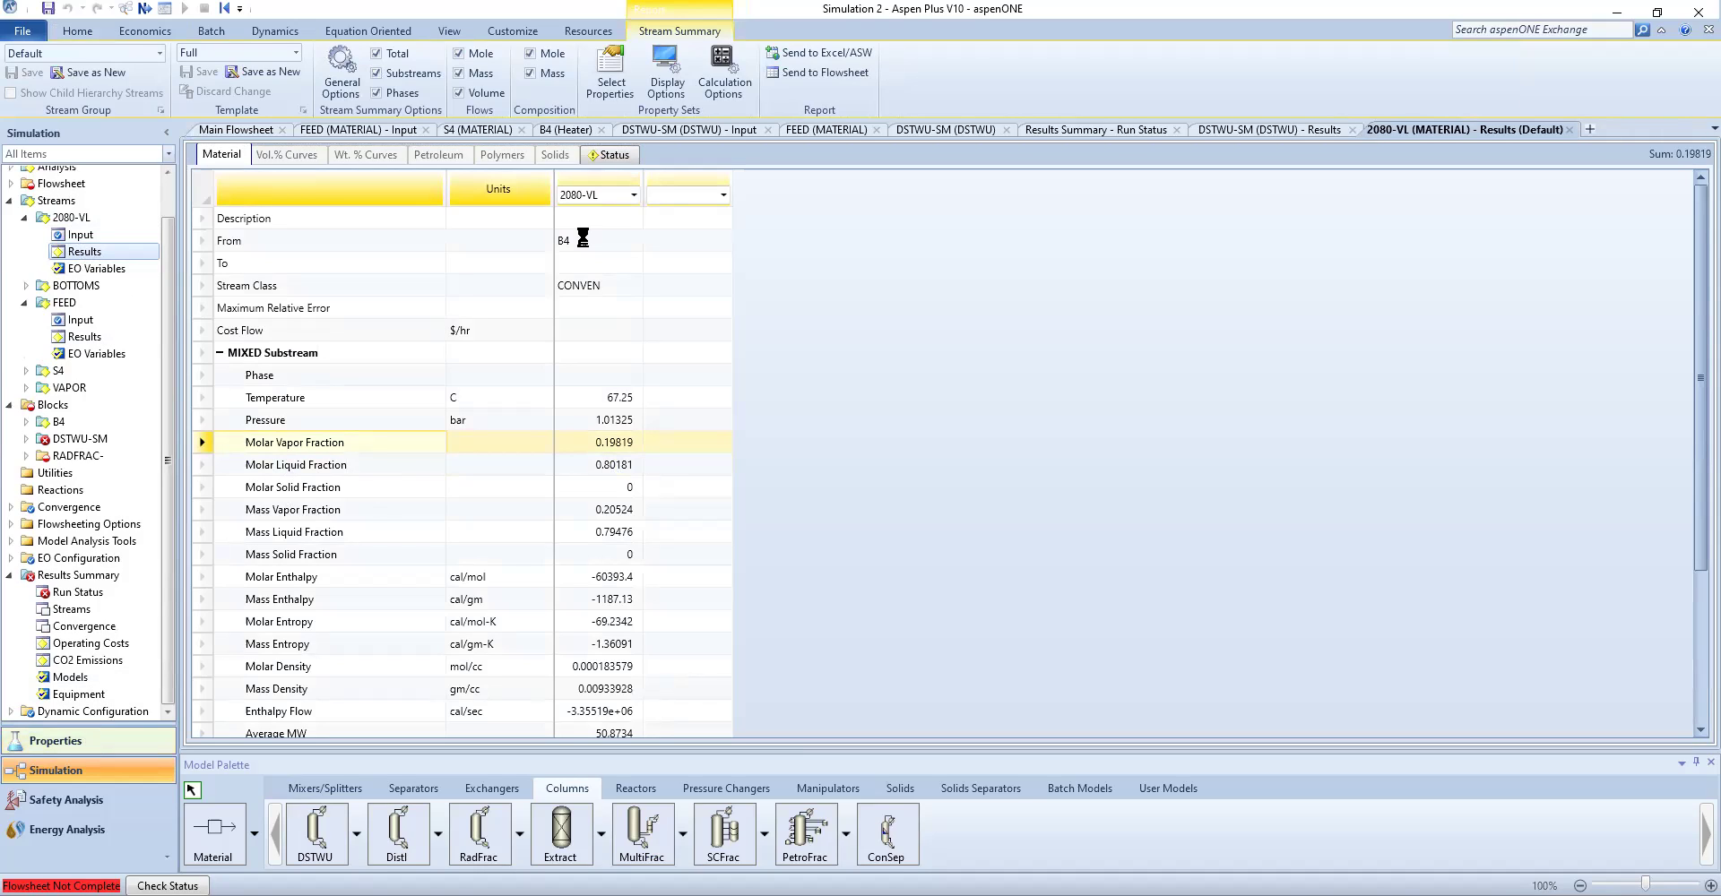
pyautogui.hotkey('alt', 'Tab')
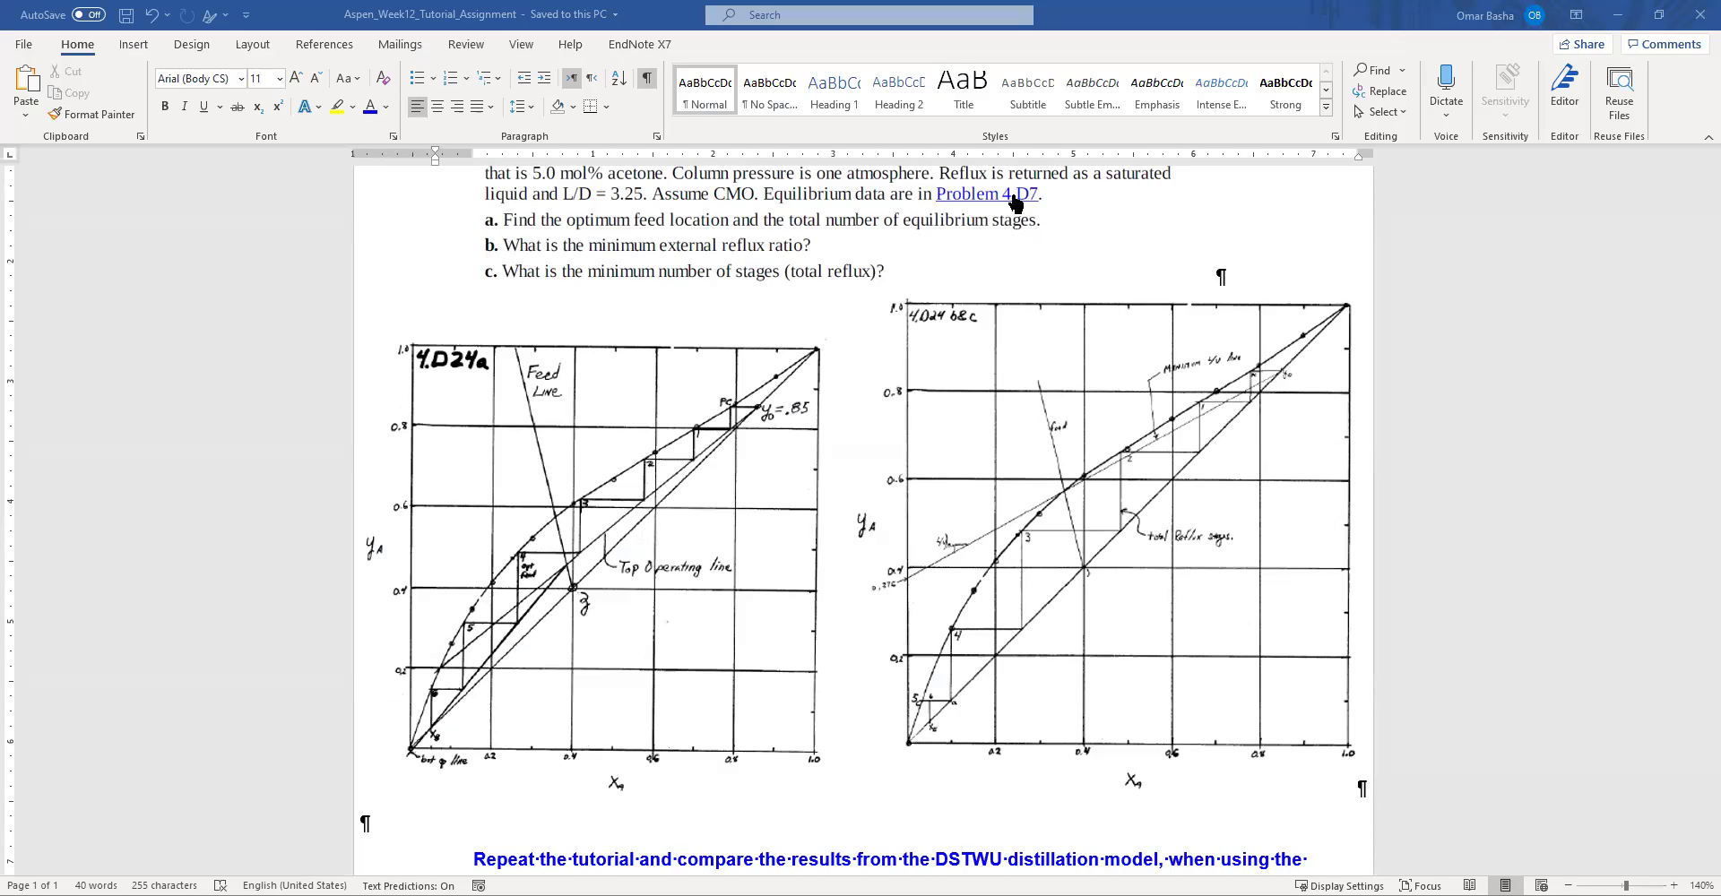
pyautogui.hotkey('alt', 'Tab')
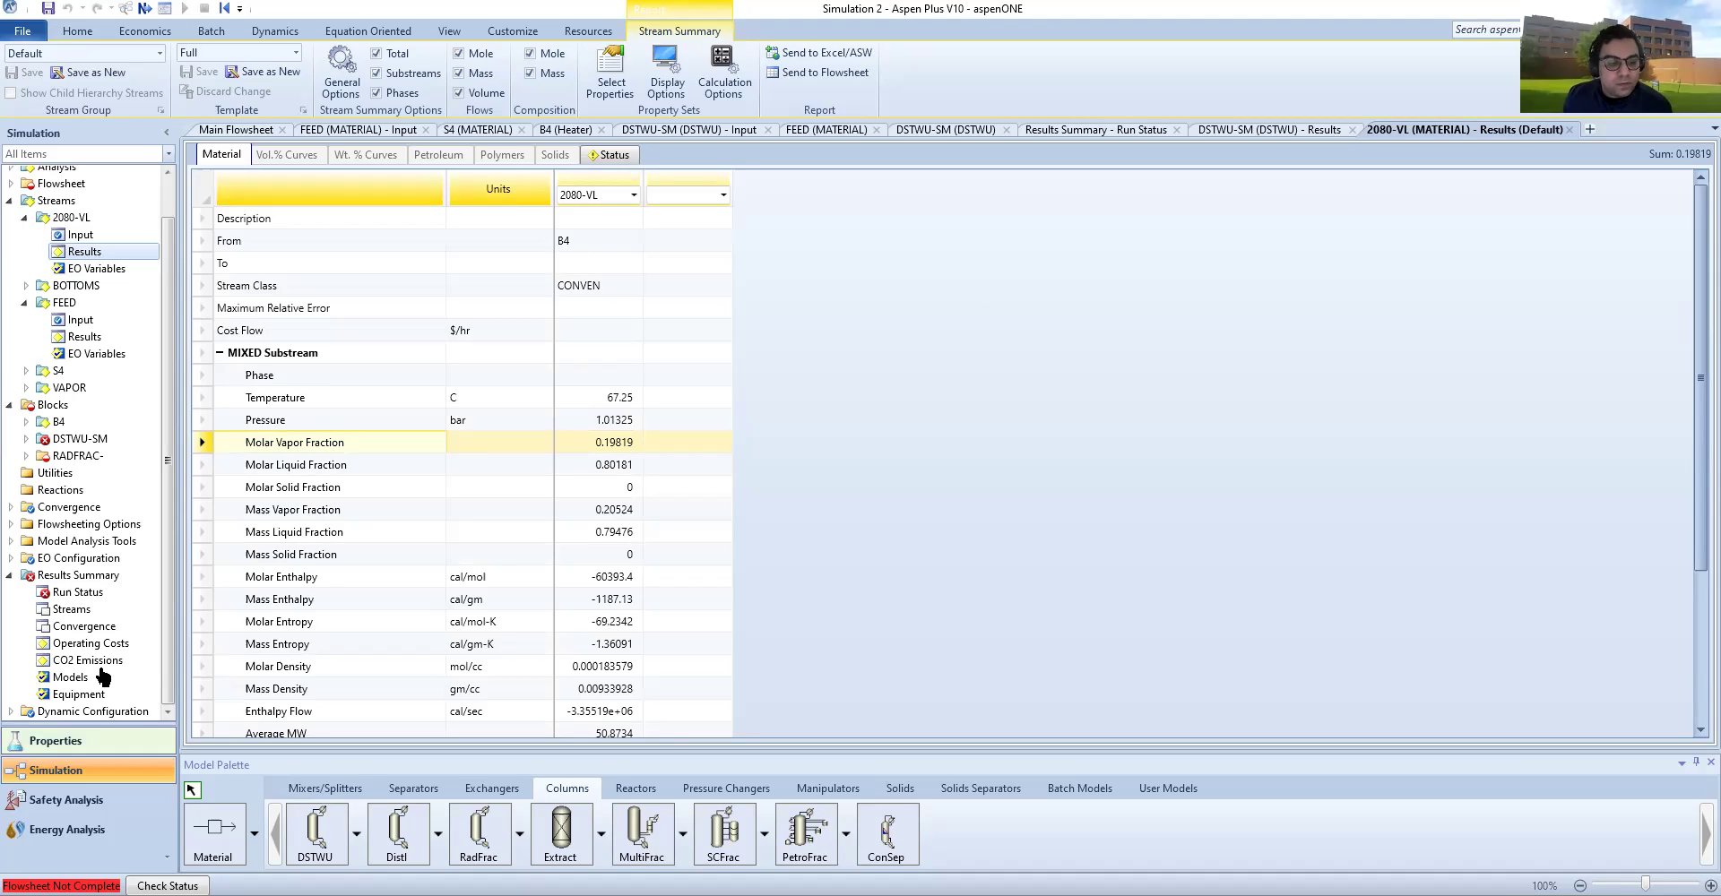
pyautogui.click(141, 737)
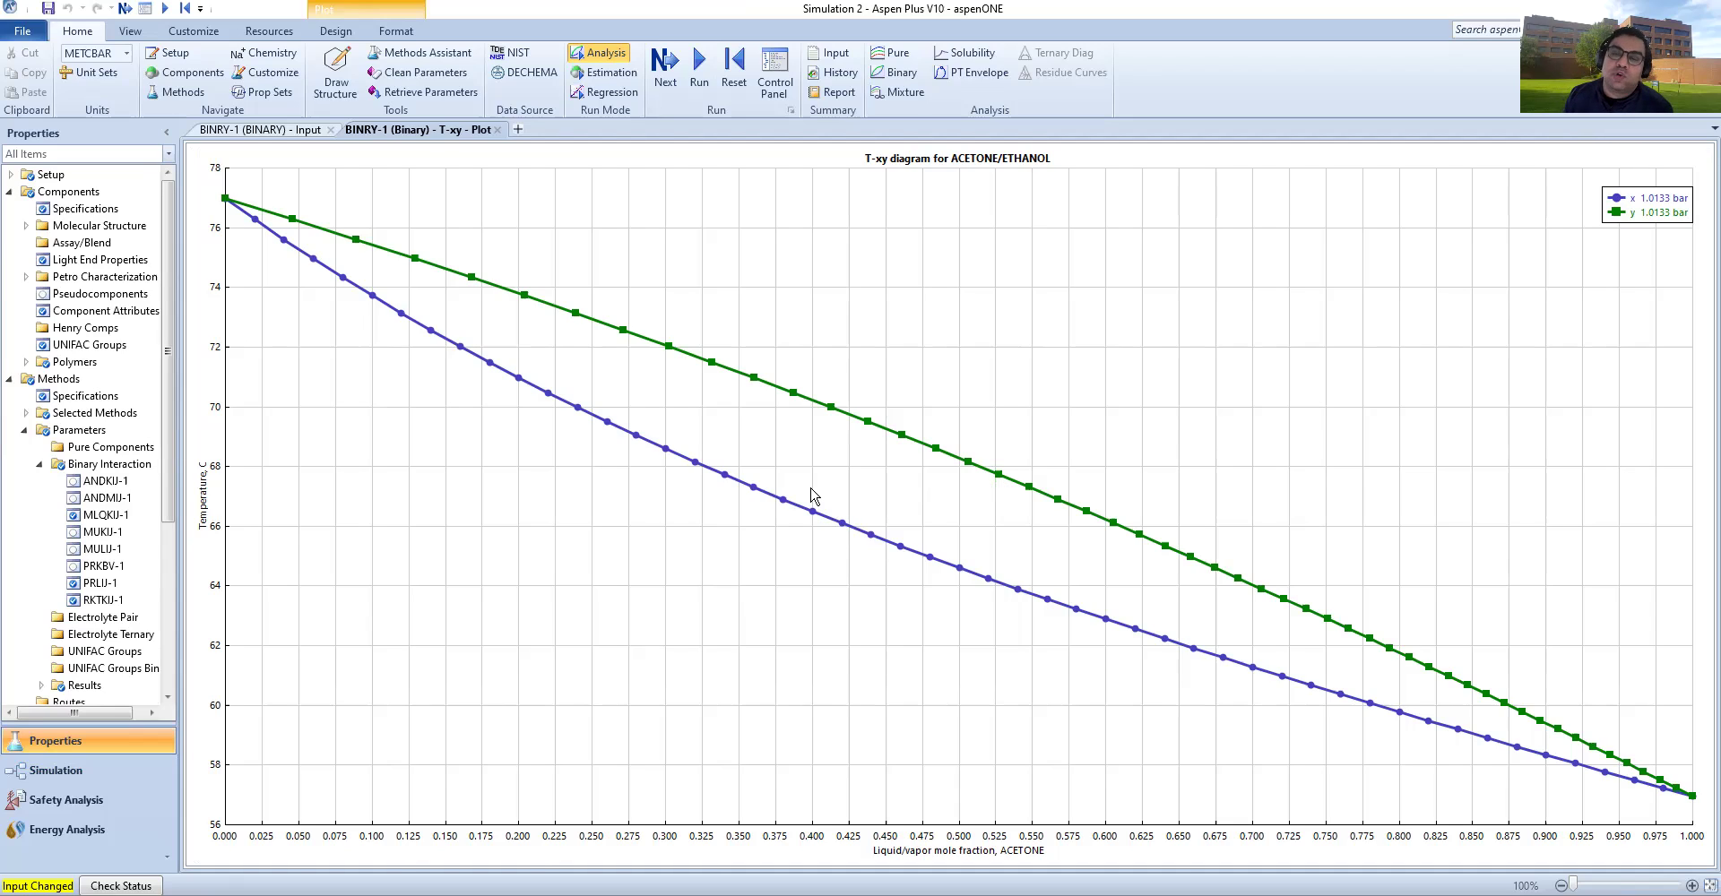
pyautogui.click(59, 776)
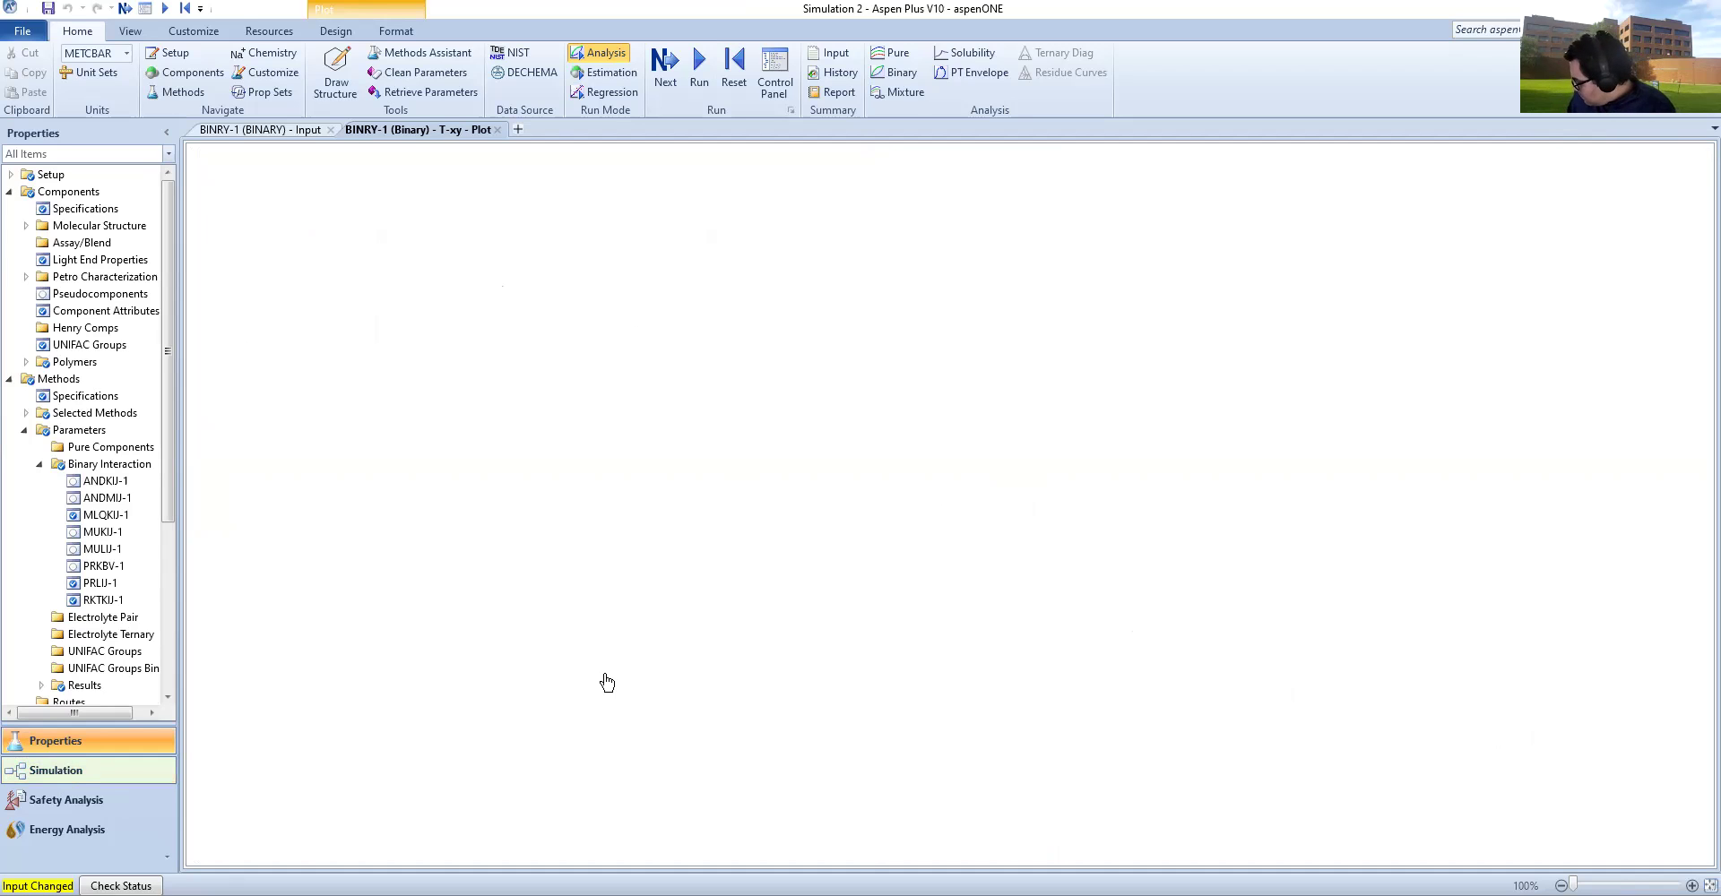
pyautogui.hotkey('alt', 'Tab')
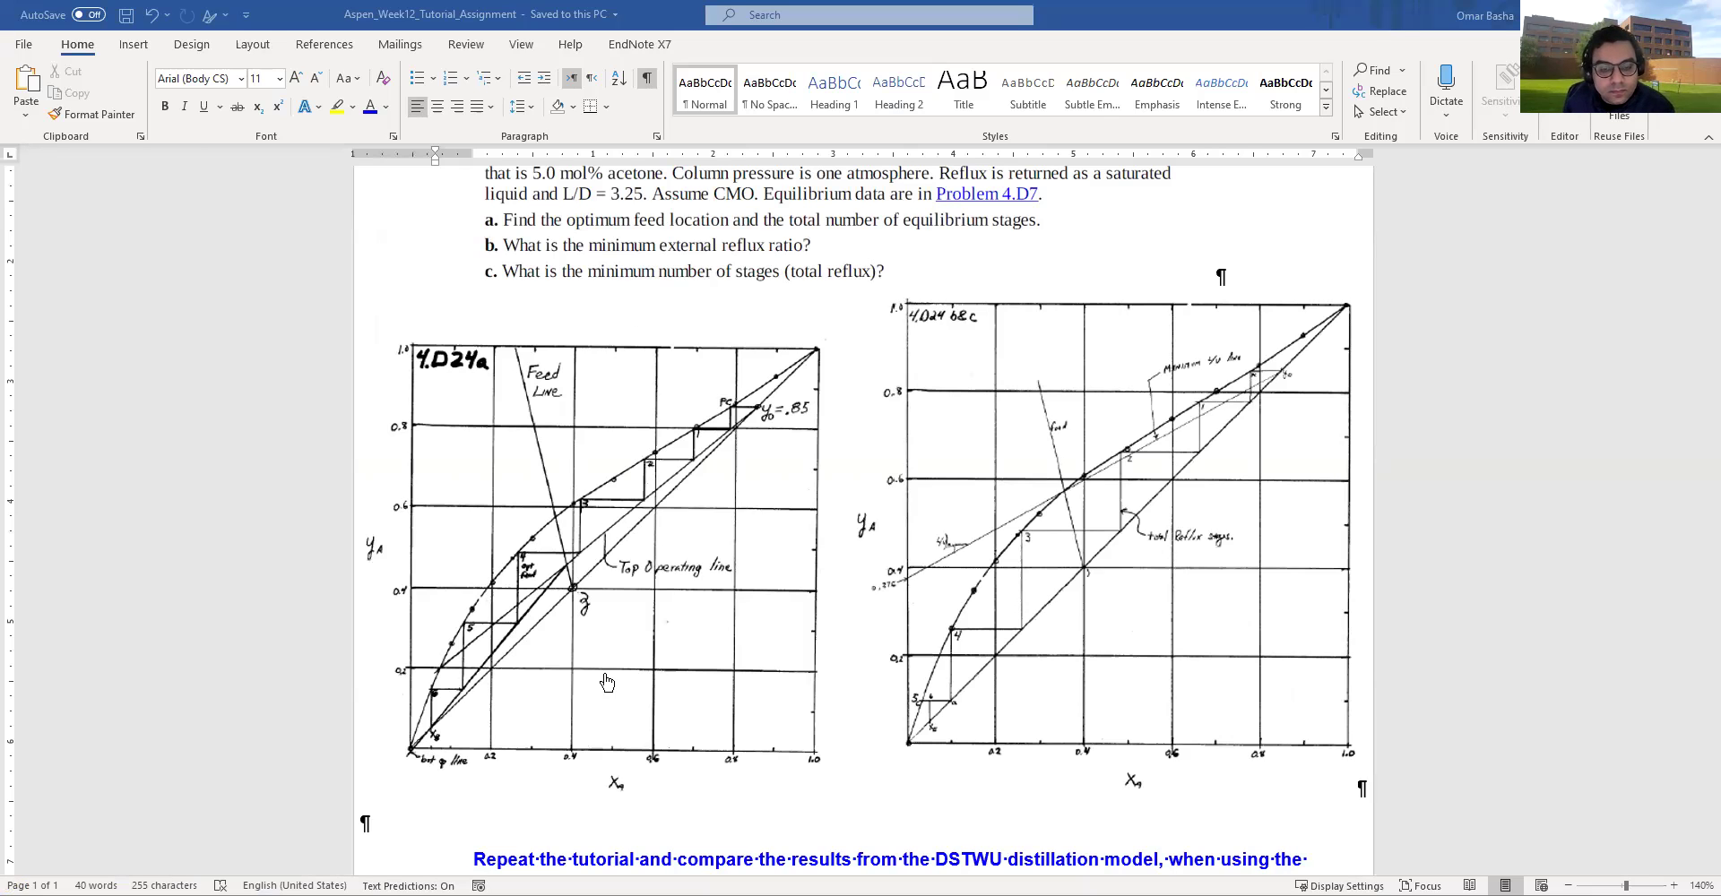
pyautogui.hotkey('alt', 'Tab')
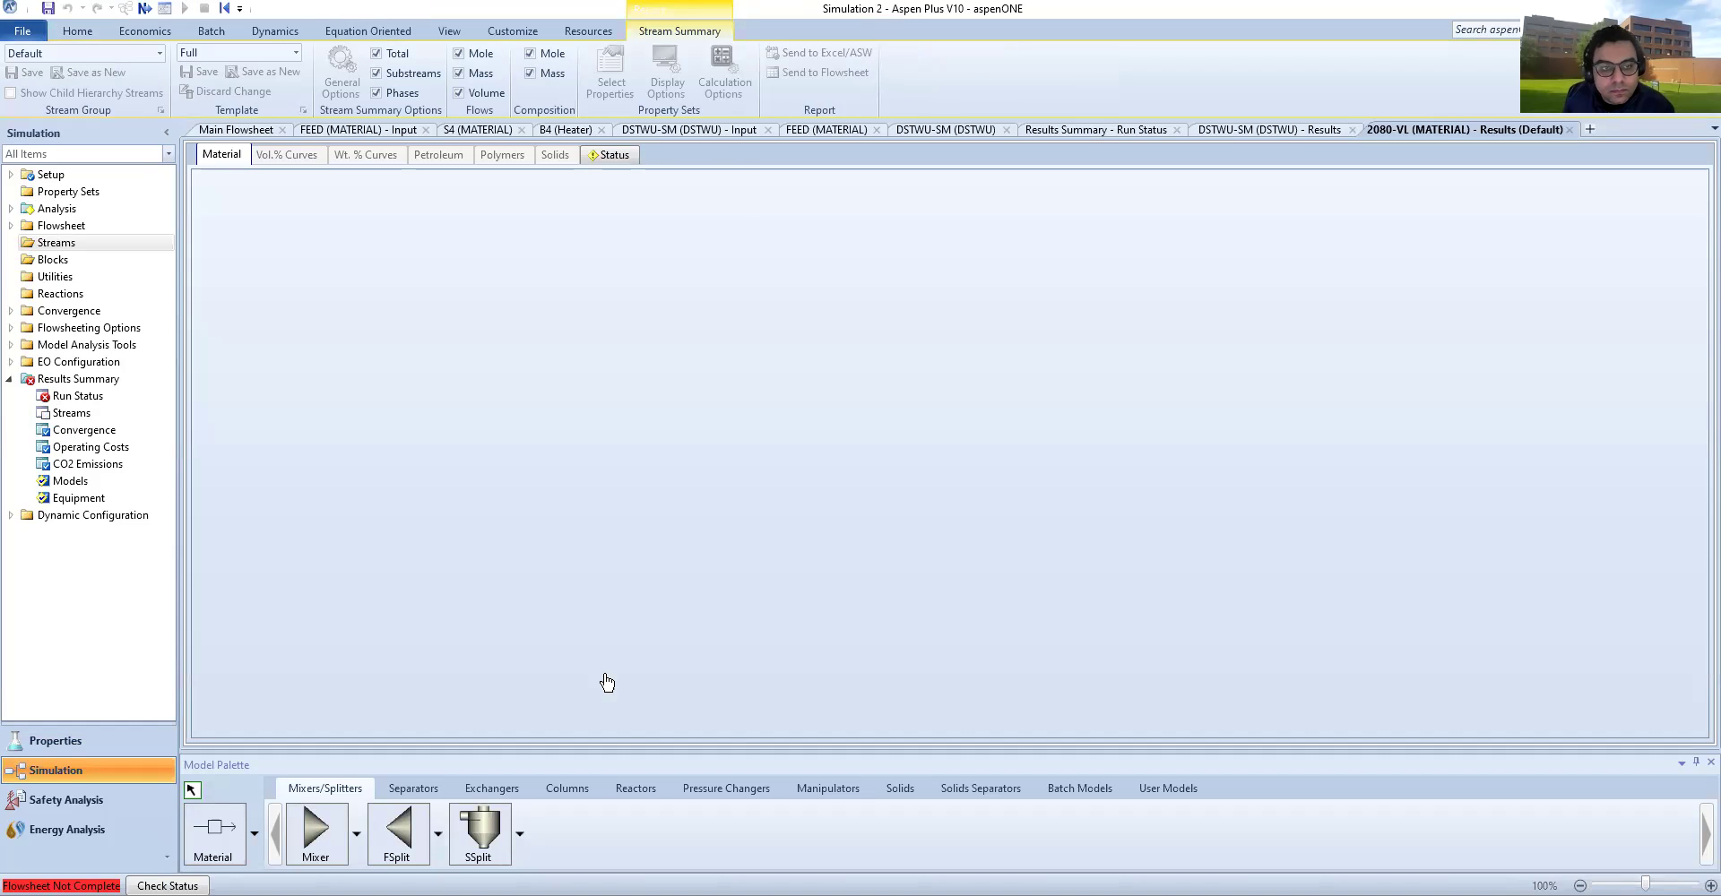
# Step: Open the results of the B4 heater and display its heat duty in MW
pyautogui.click(252, 132)
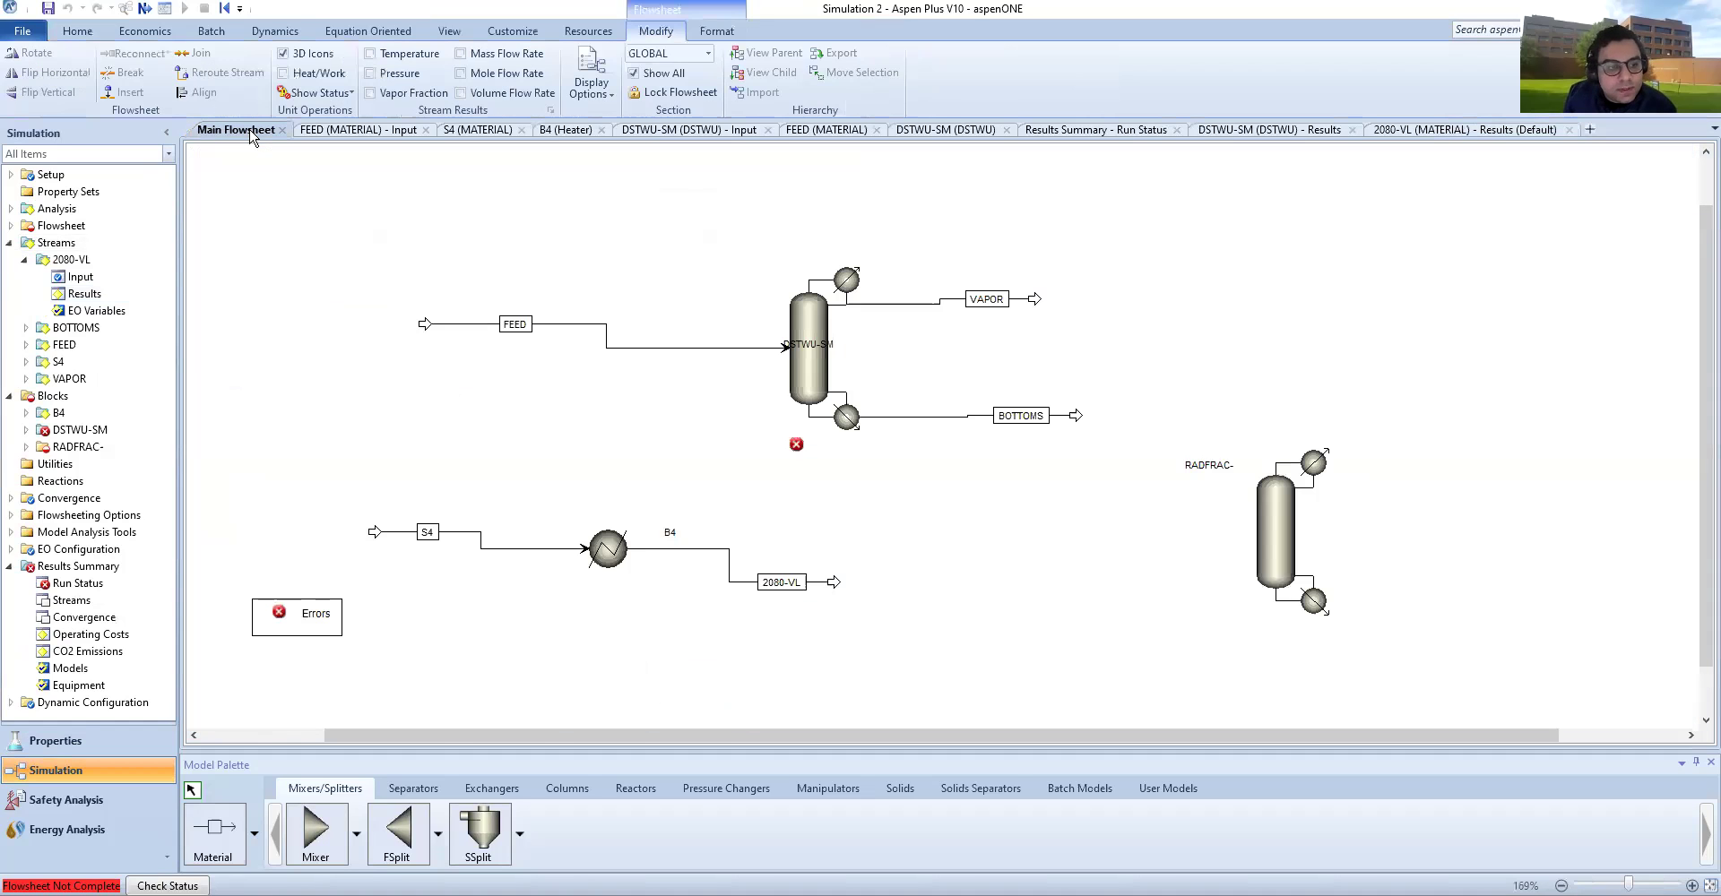
pyautogui.click(618, 560)
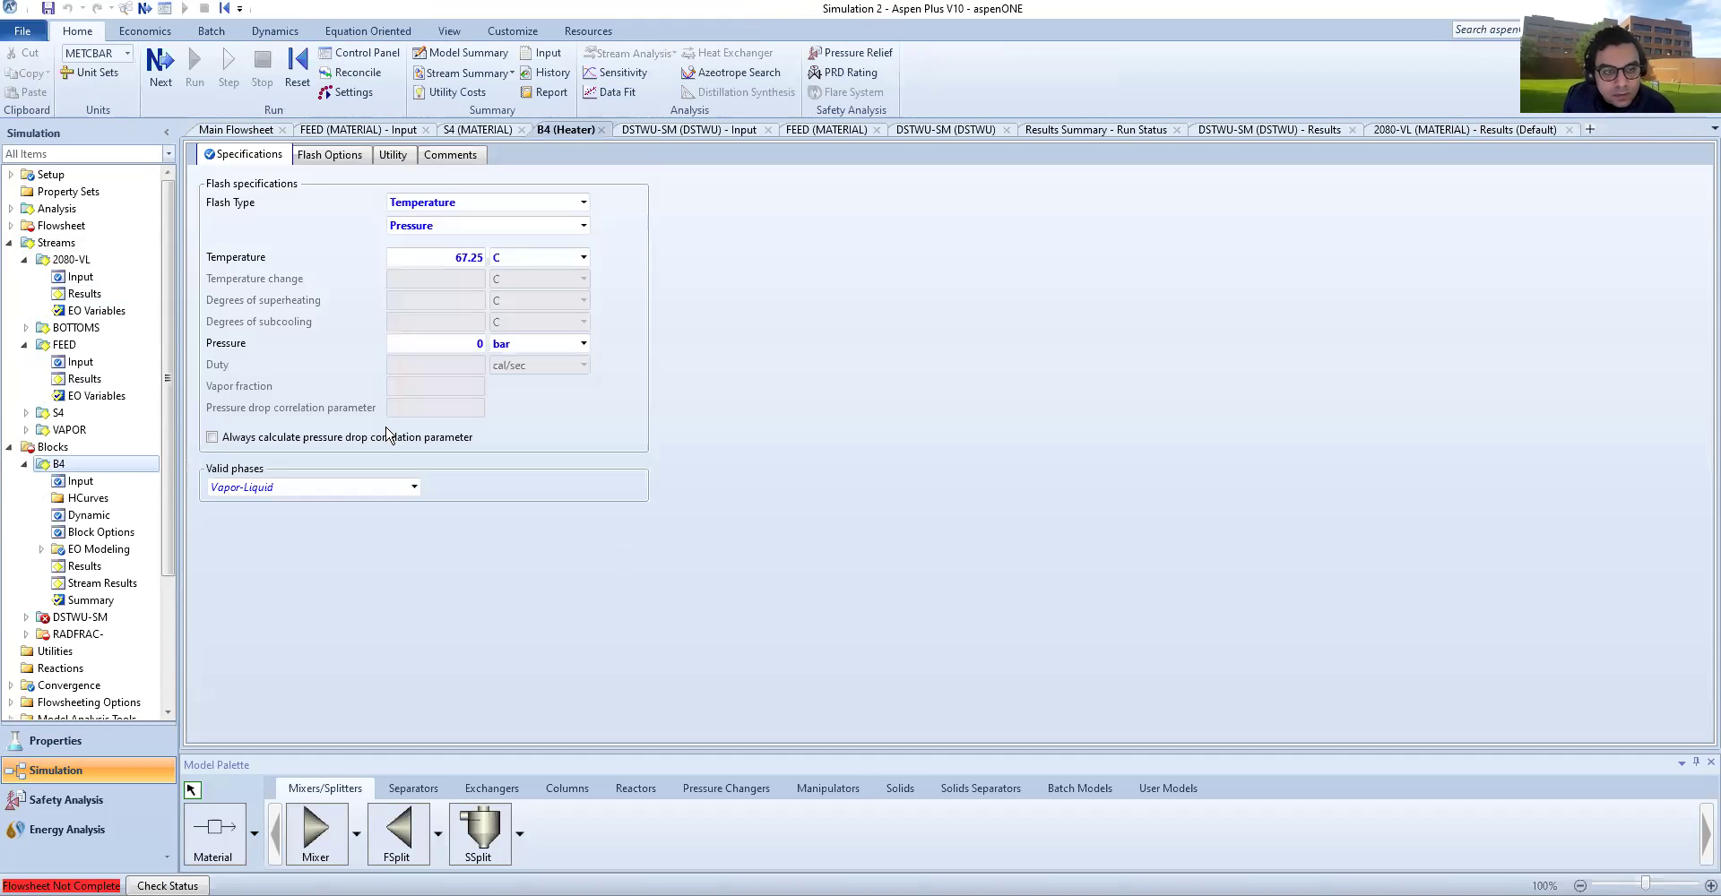
pyautogui.click(78, 574)
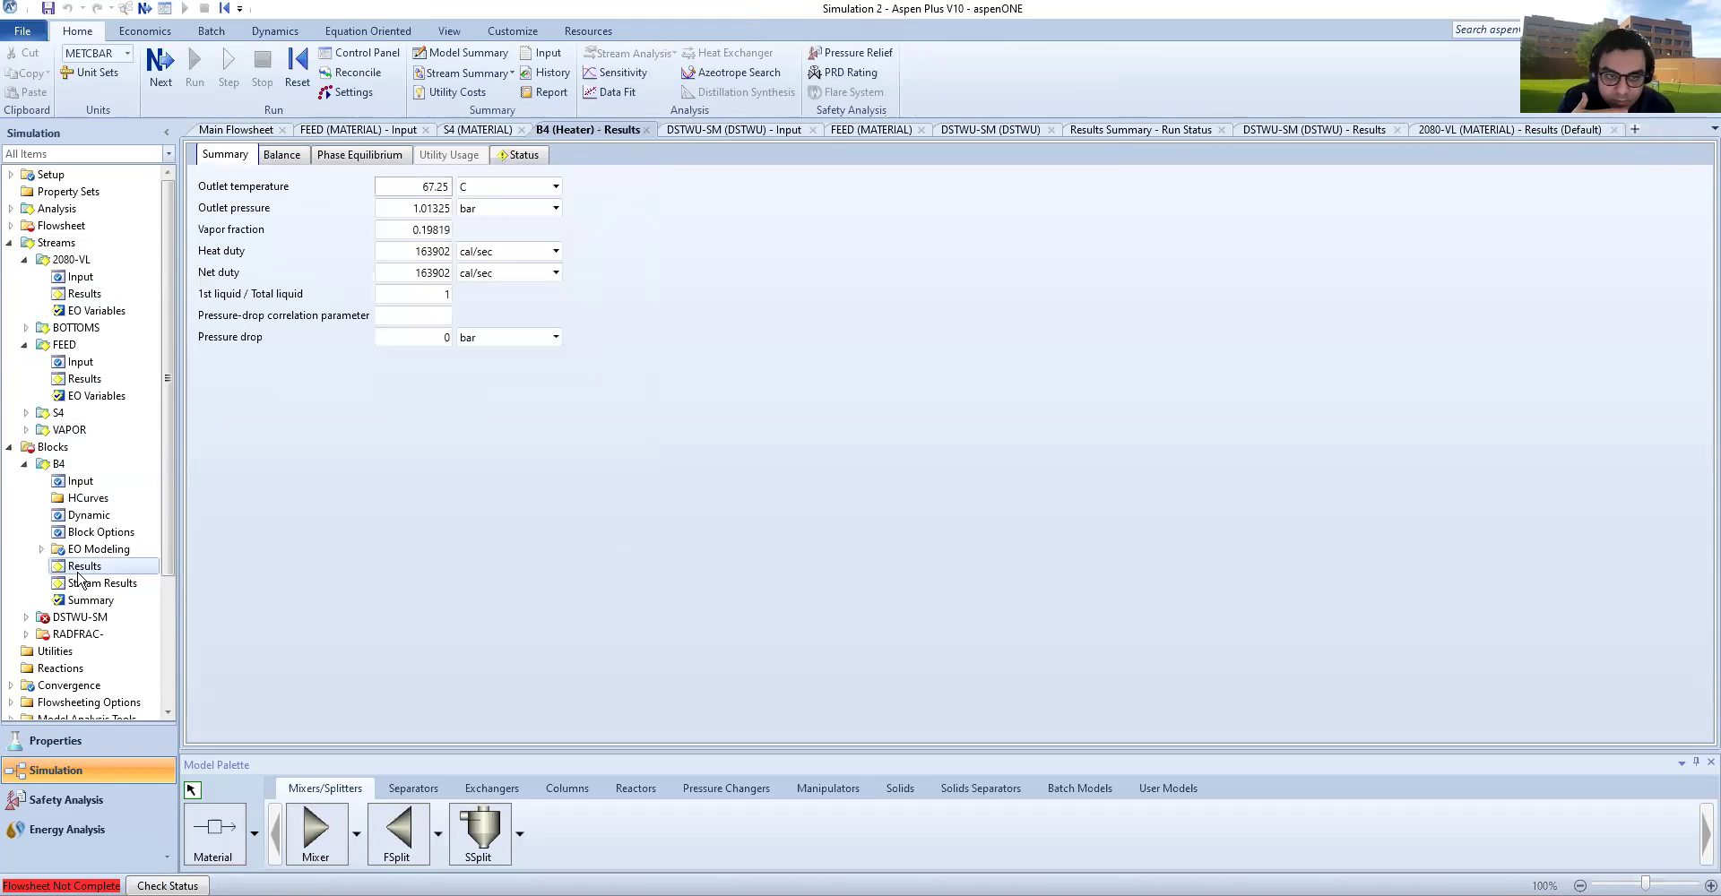
pyautogui.click(554, 252)
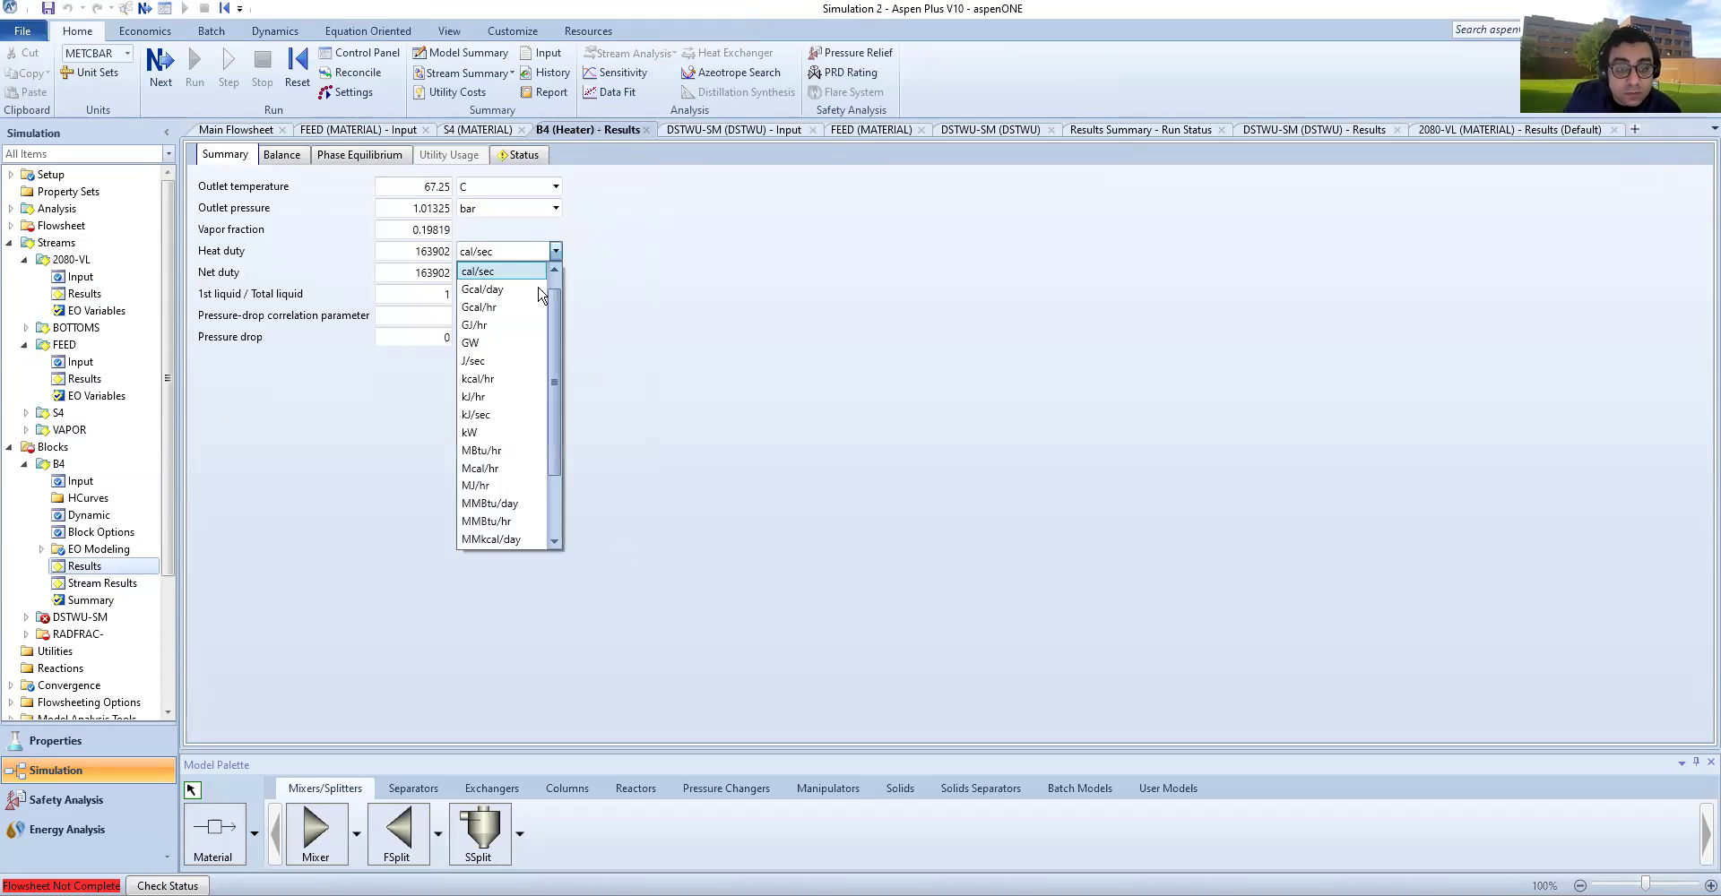
pyautogui.scroll(-2, 484, 484)
pyautogui.click(477, 504)
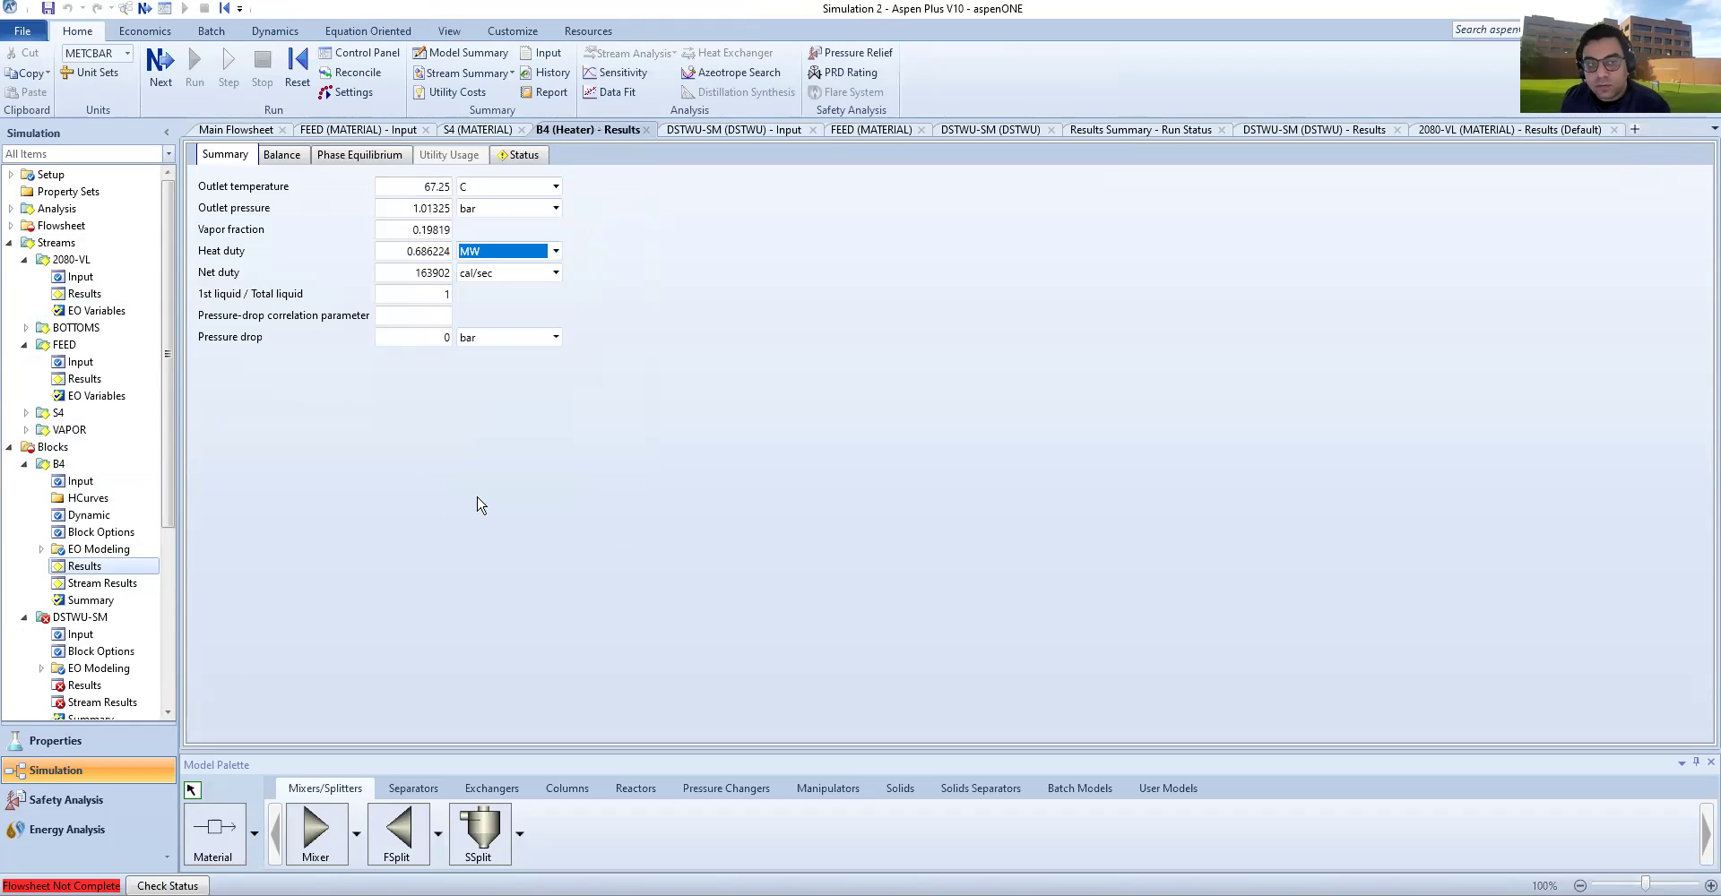
# Step: Nudge the RADFRAC- column slightly on the main flowsheet and connect a new material stream to its feed port
pyautogui.click(254, 130)
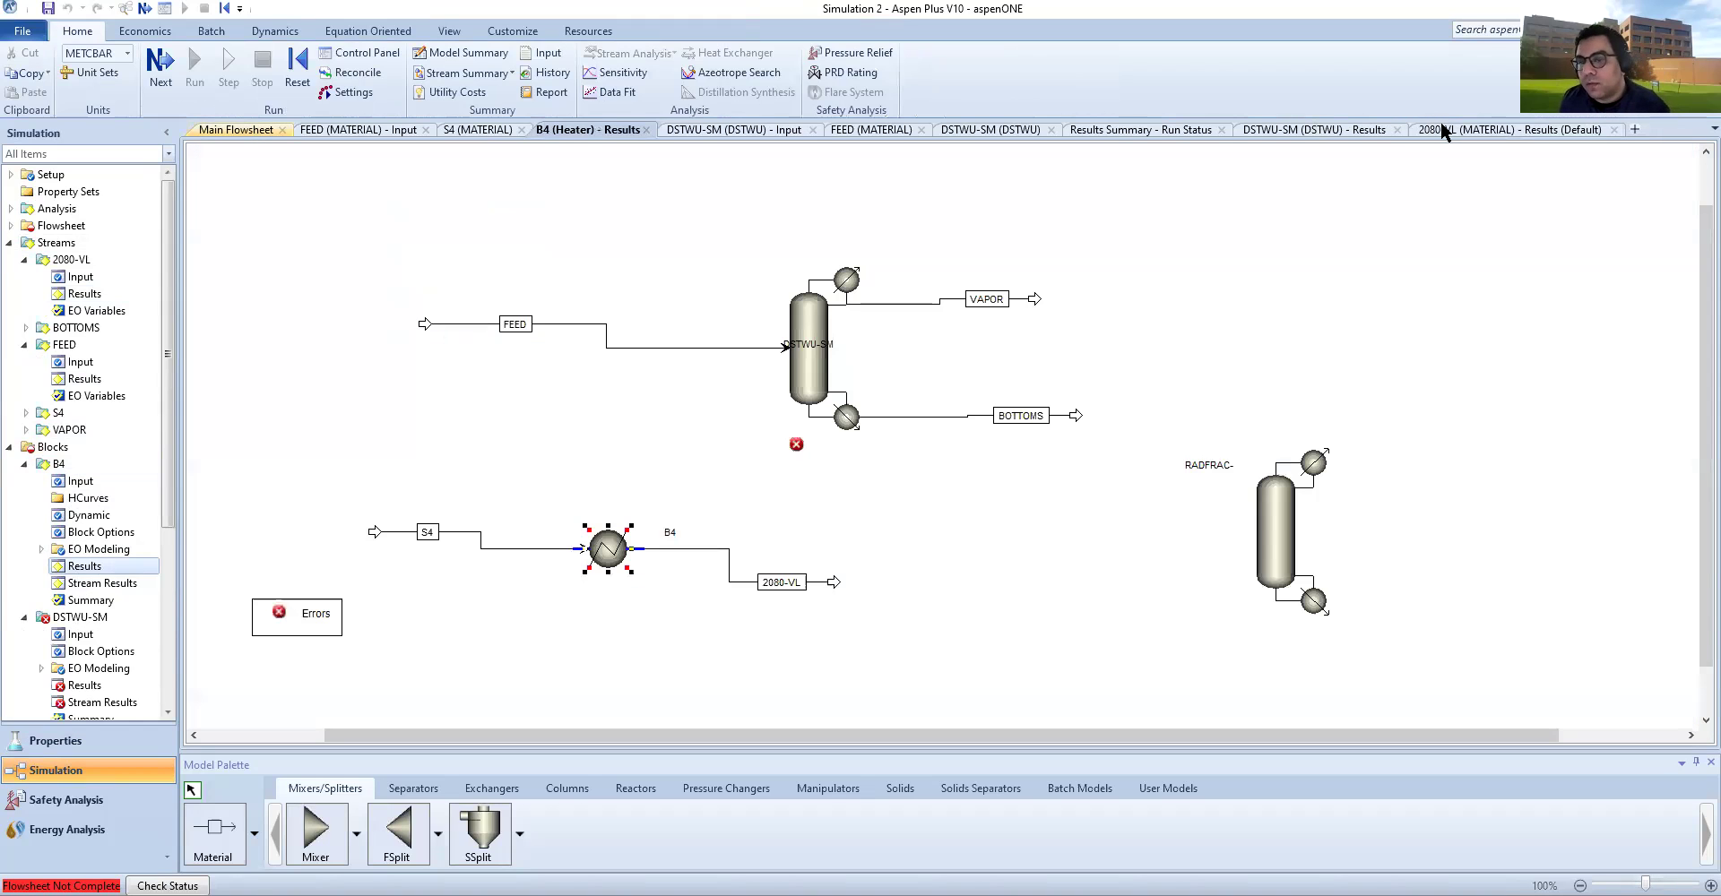
pyautogui.moveTo(1279, 507); pyautogui.dragTo(1270, 491)
pyautogui.click(1068, 594)
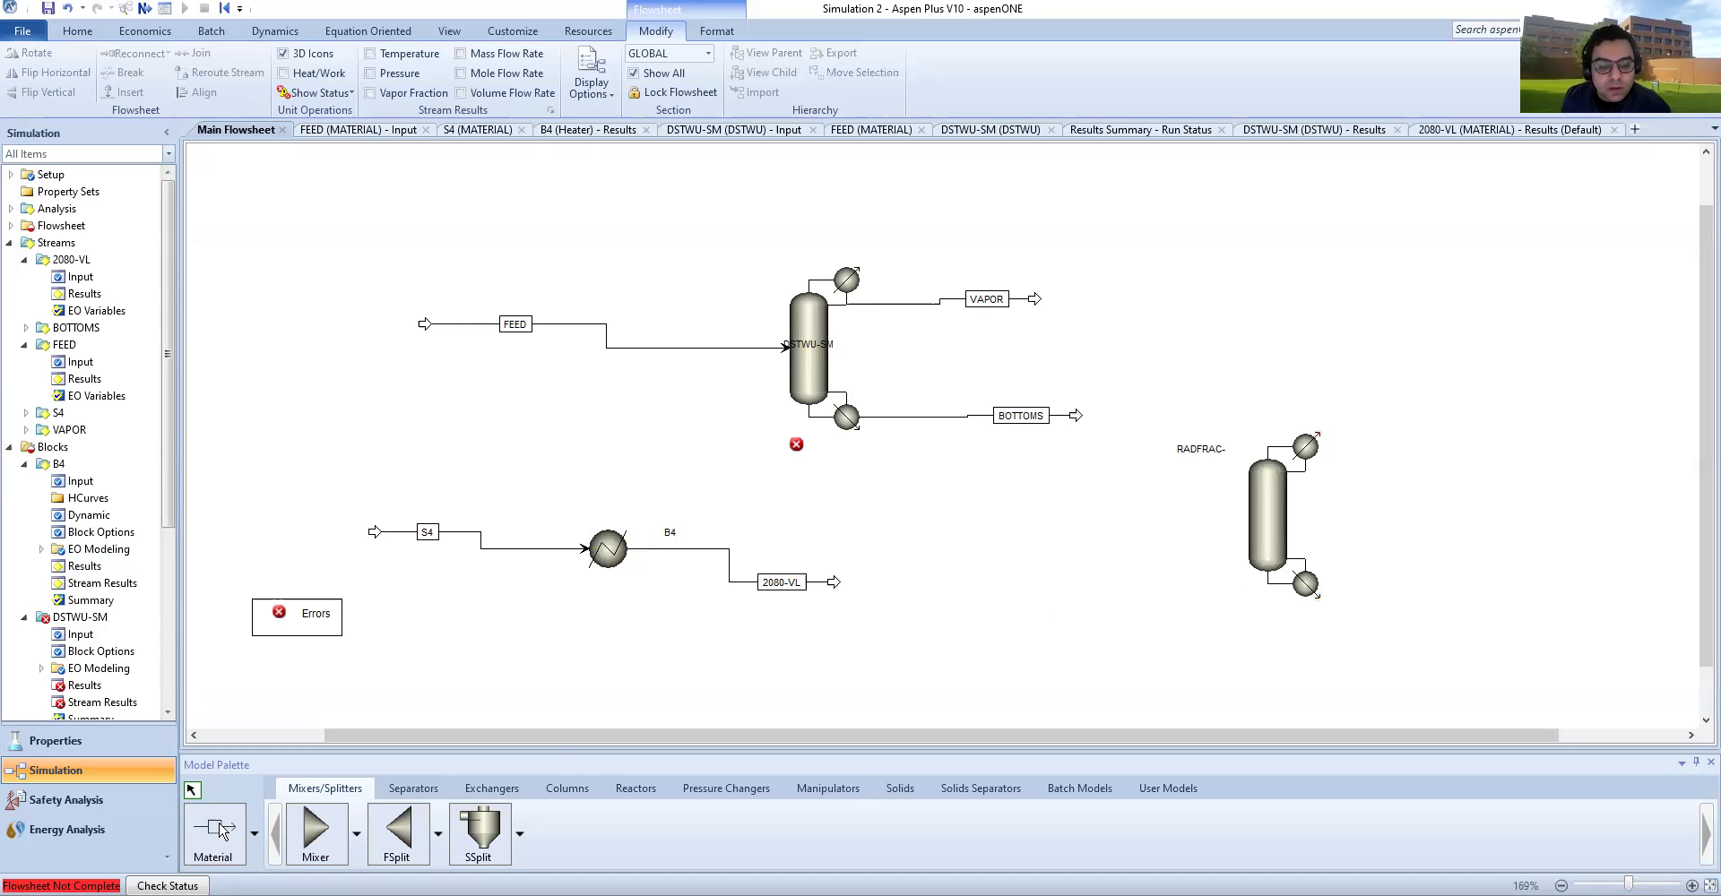
pyautogui.hotkey('ctrl', 'k')
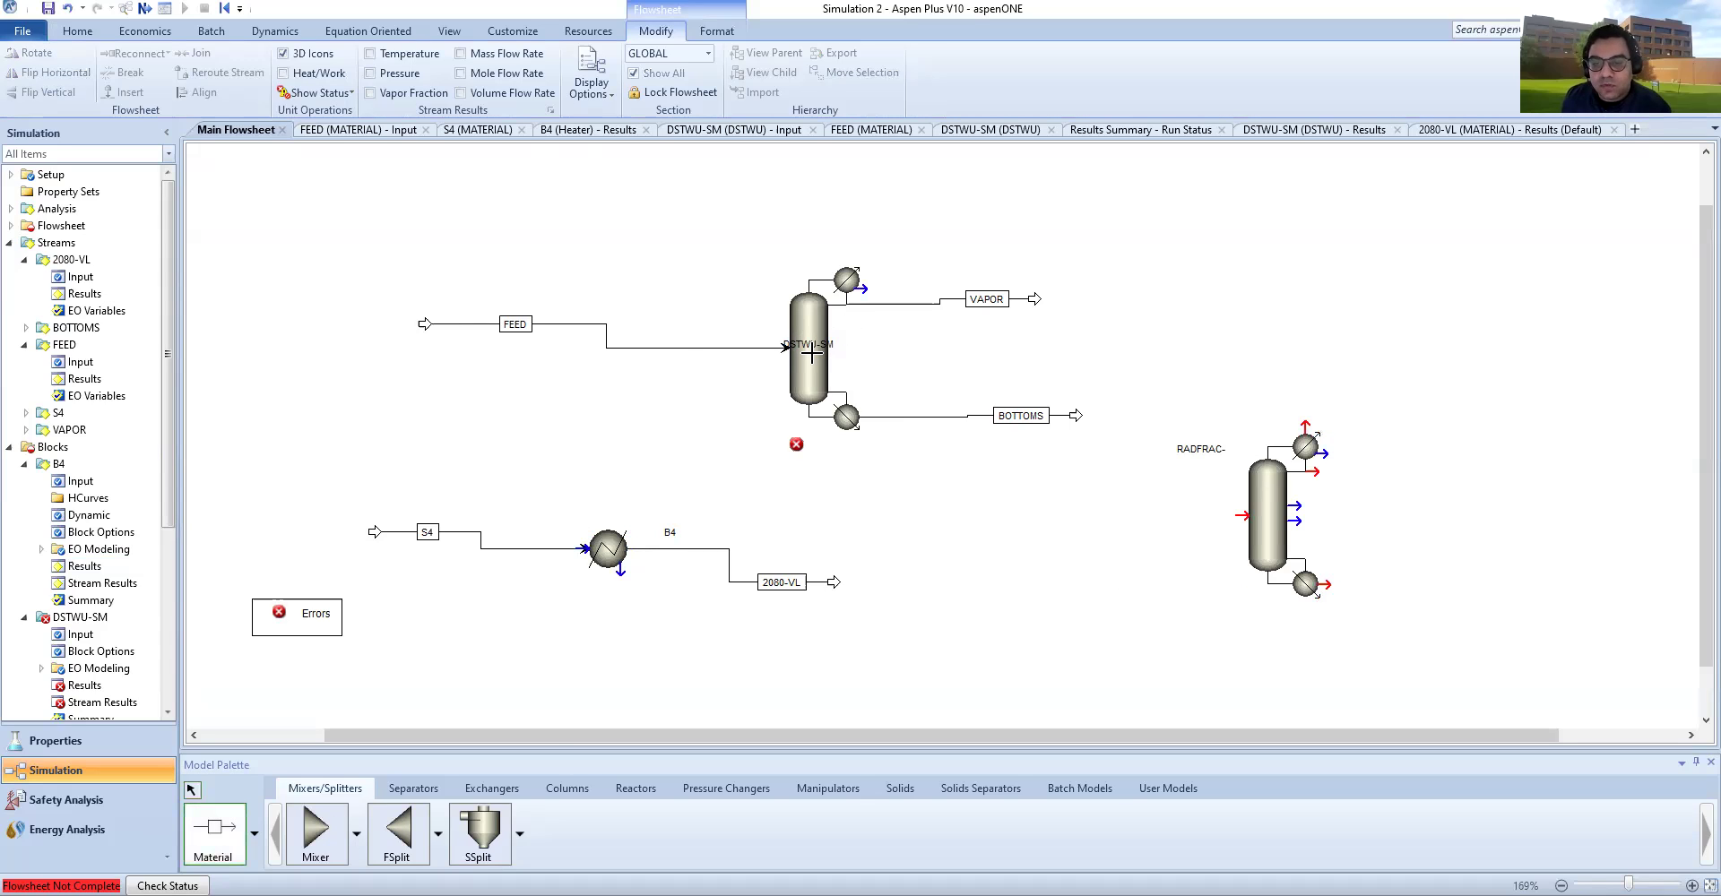
pyautogui.click(1058, 491)
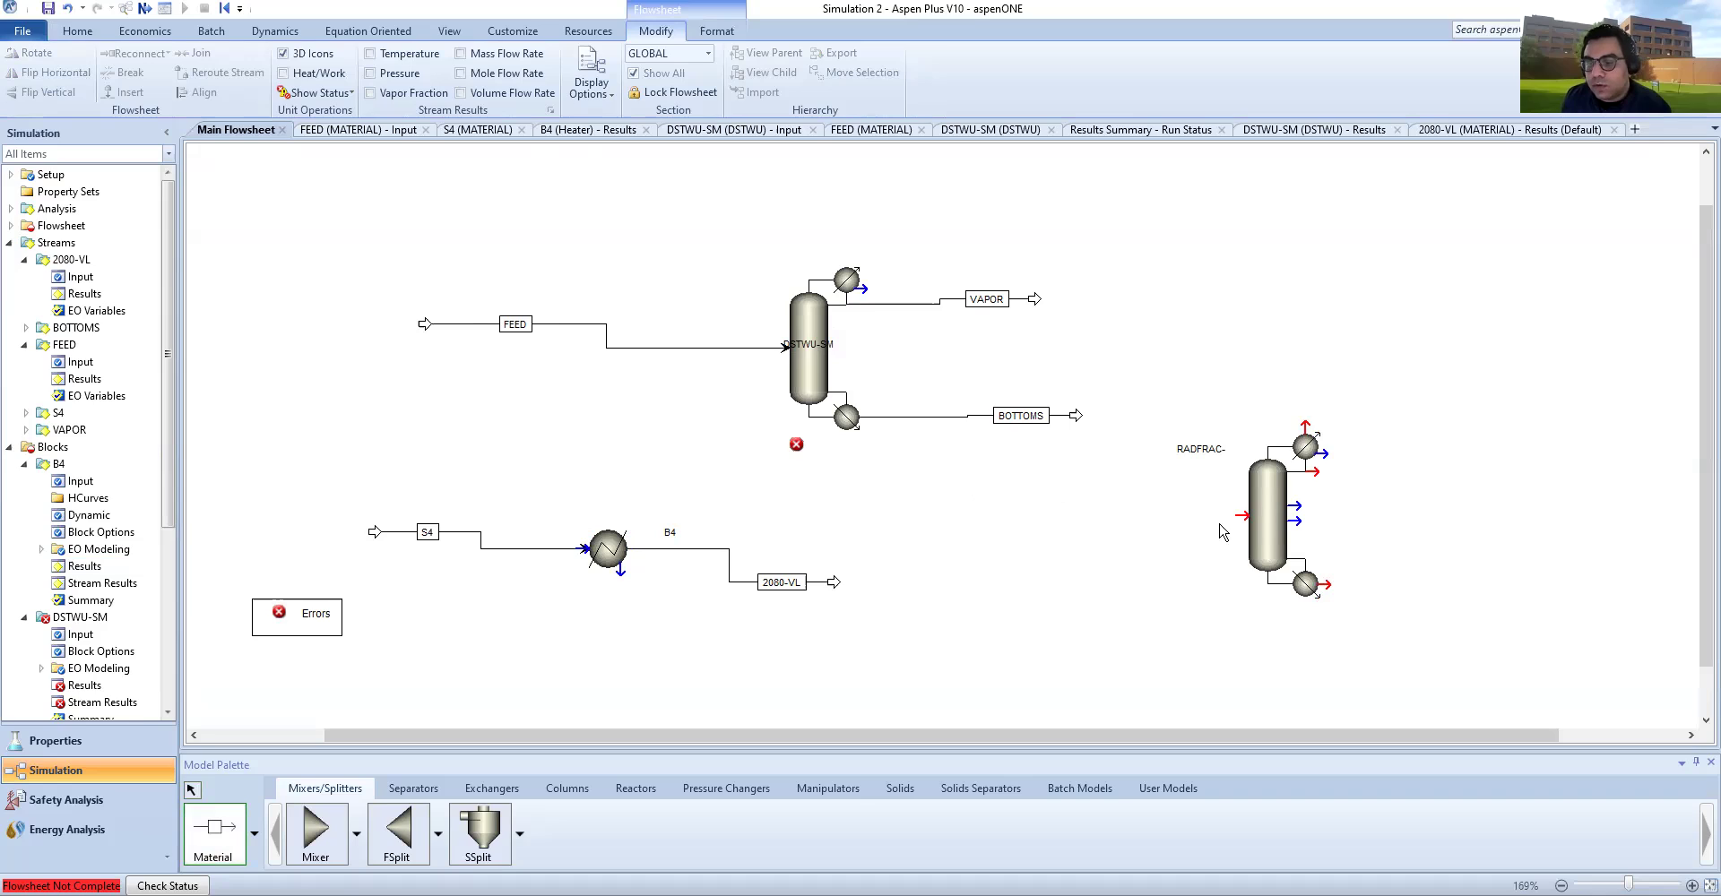
pyautogui.click(1235, 518)
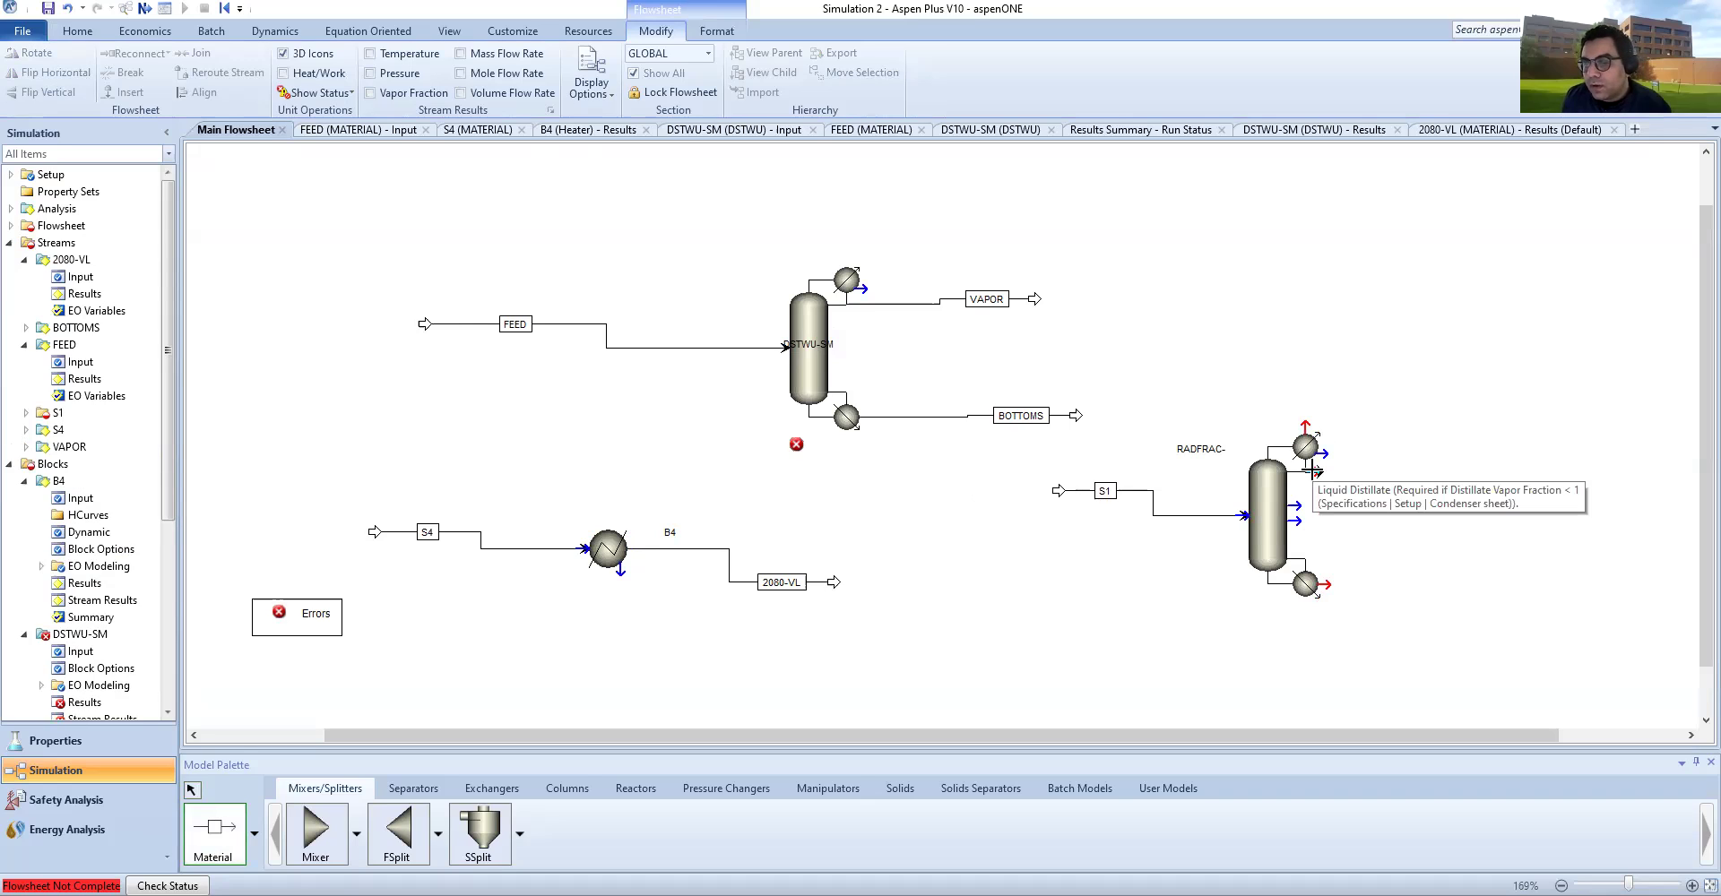
# Step: Connect material product streams to the RADFRAC- column's vapor distillate and bottoms outlets
pyautogui.click(1305, 426)
pyautogui.click(1443, 383)
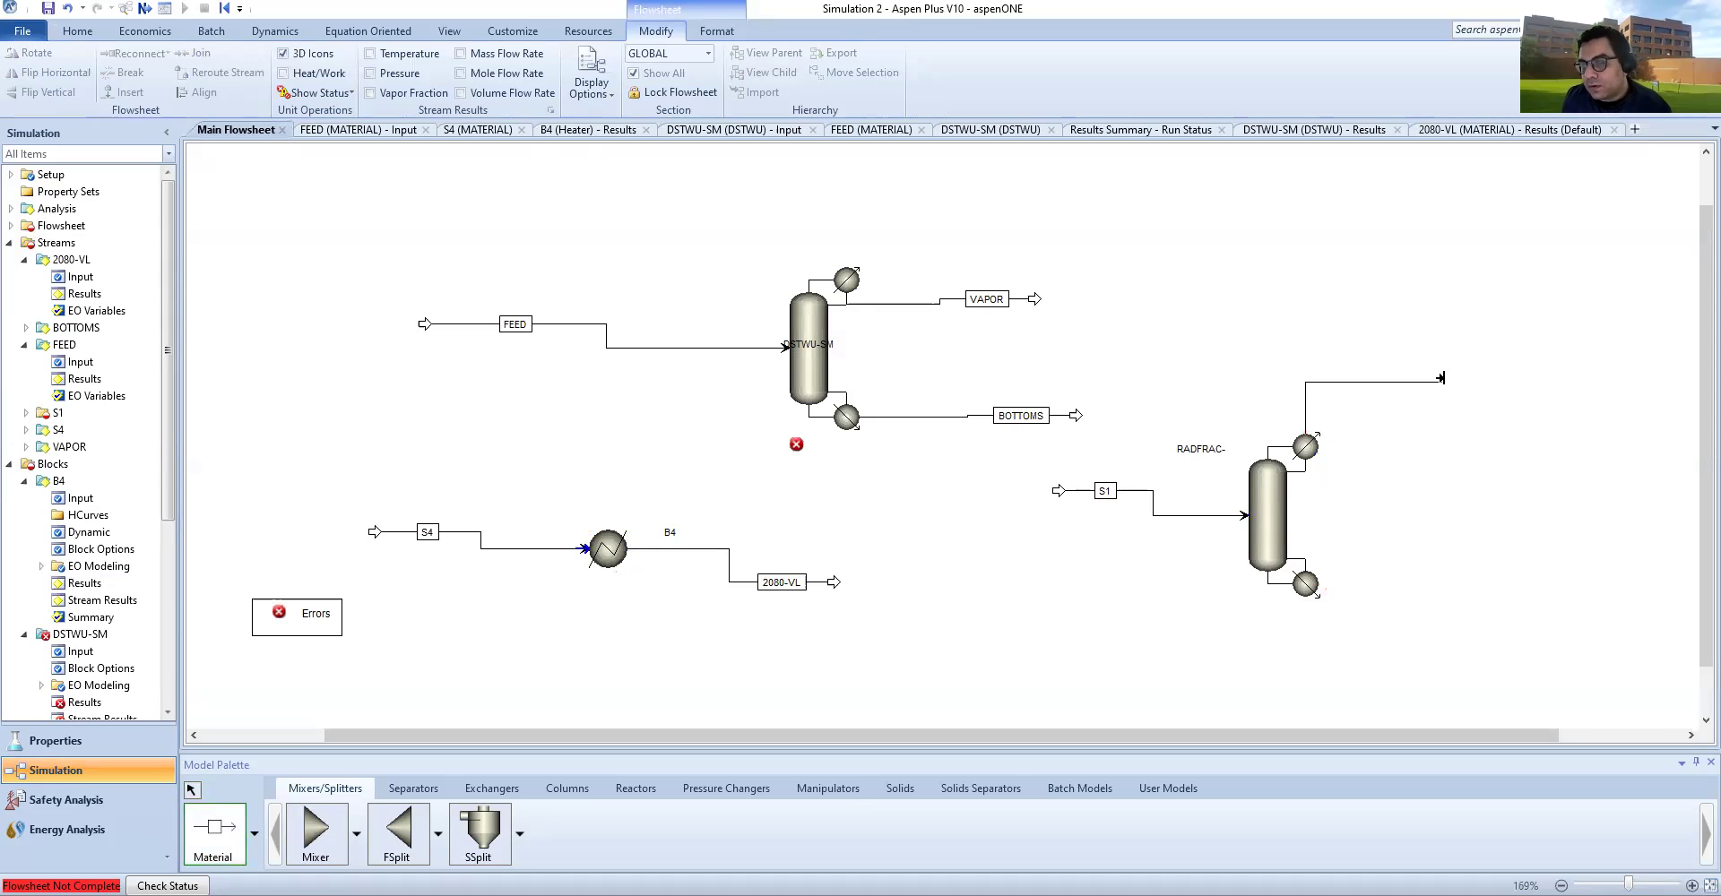
pyautogui.click(1333, 584)
pyautogui.click(1493, 582)
pyautogui.rightClick(1527, 615)
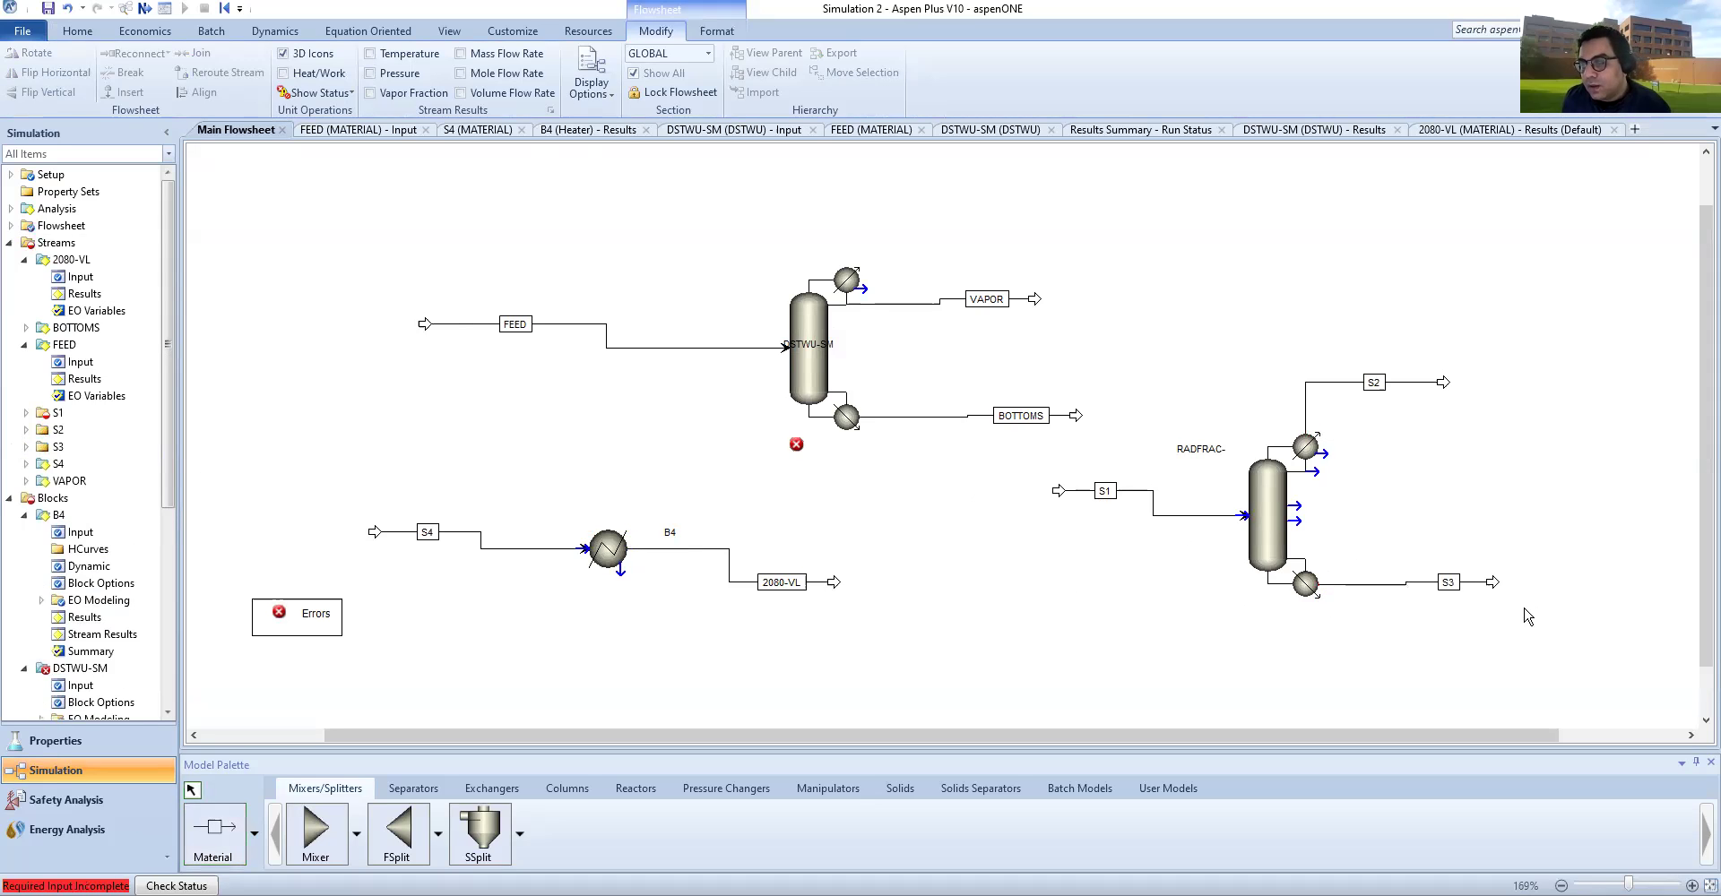
# Step: Open the input of feed stream S1 and set its flash type to Vapor Fraction and Pressure
pyautogui.click(1135, 490)
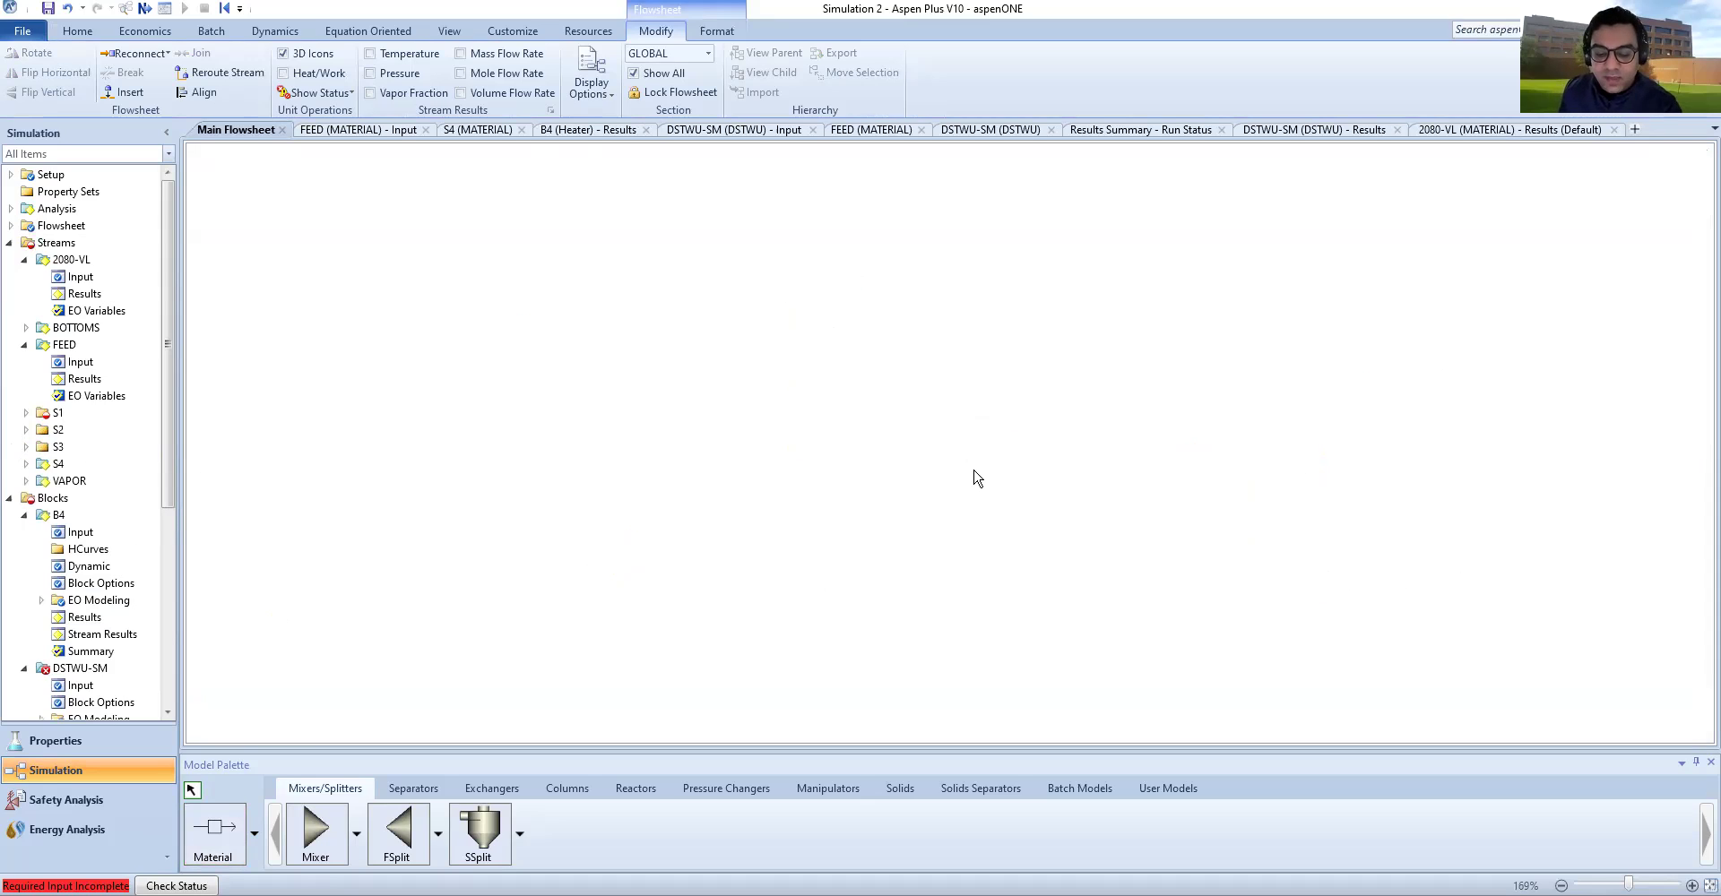
pyautogui.doubleClick(678, 473)
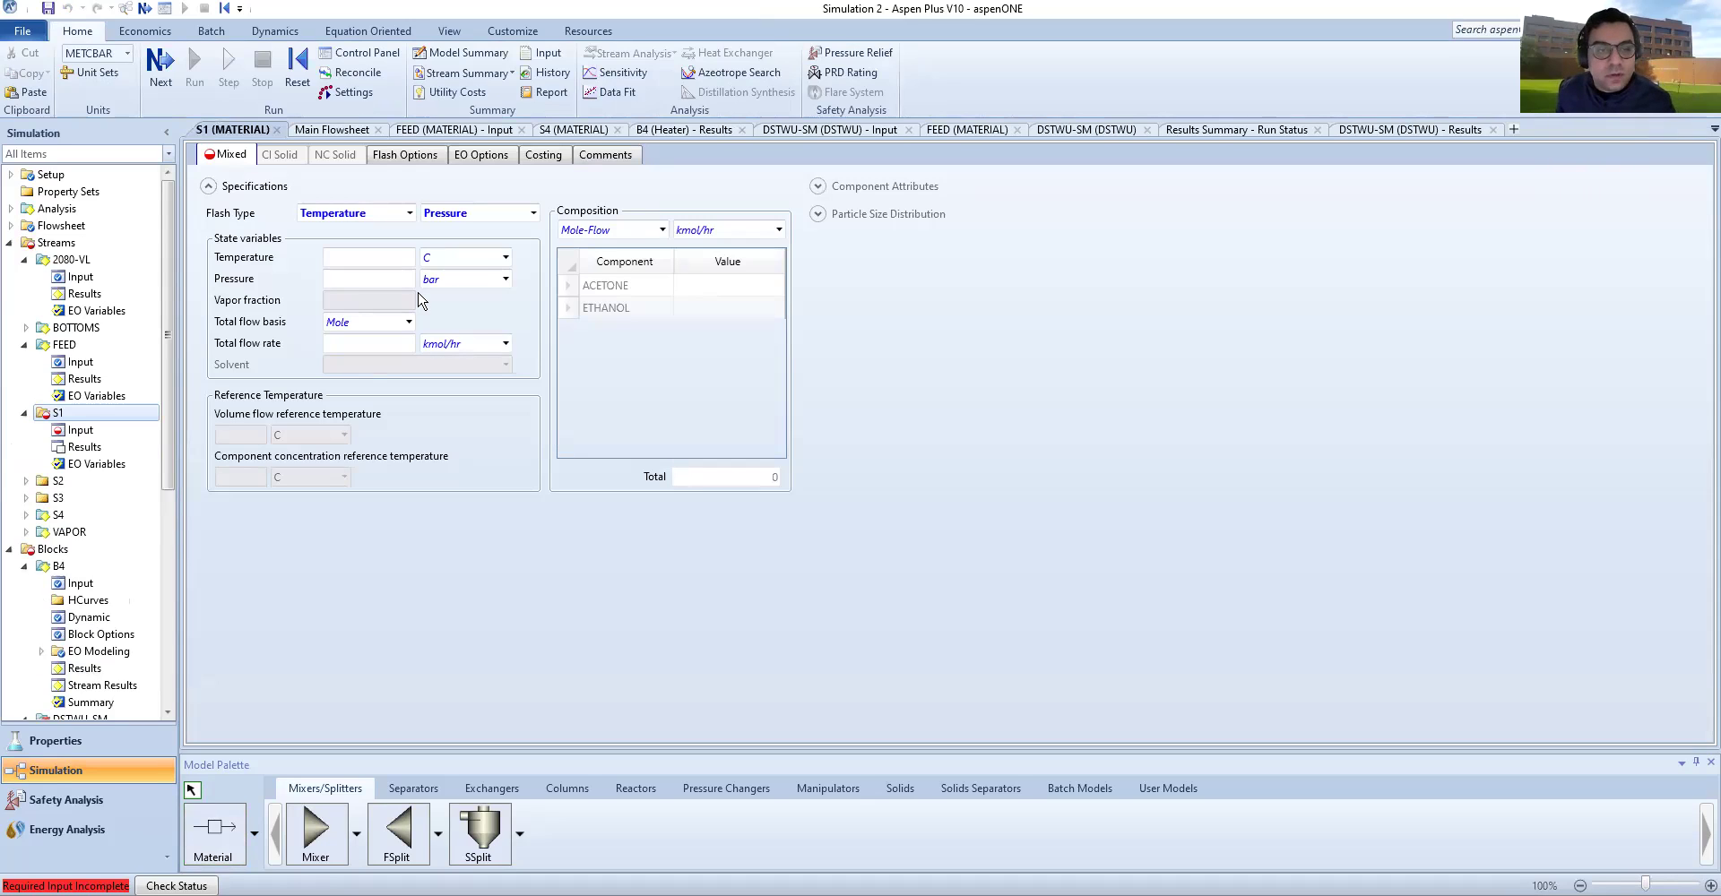
pyautogui.click(379, 257)
pyautogui.click(407, 213)
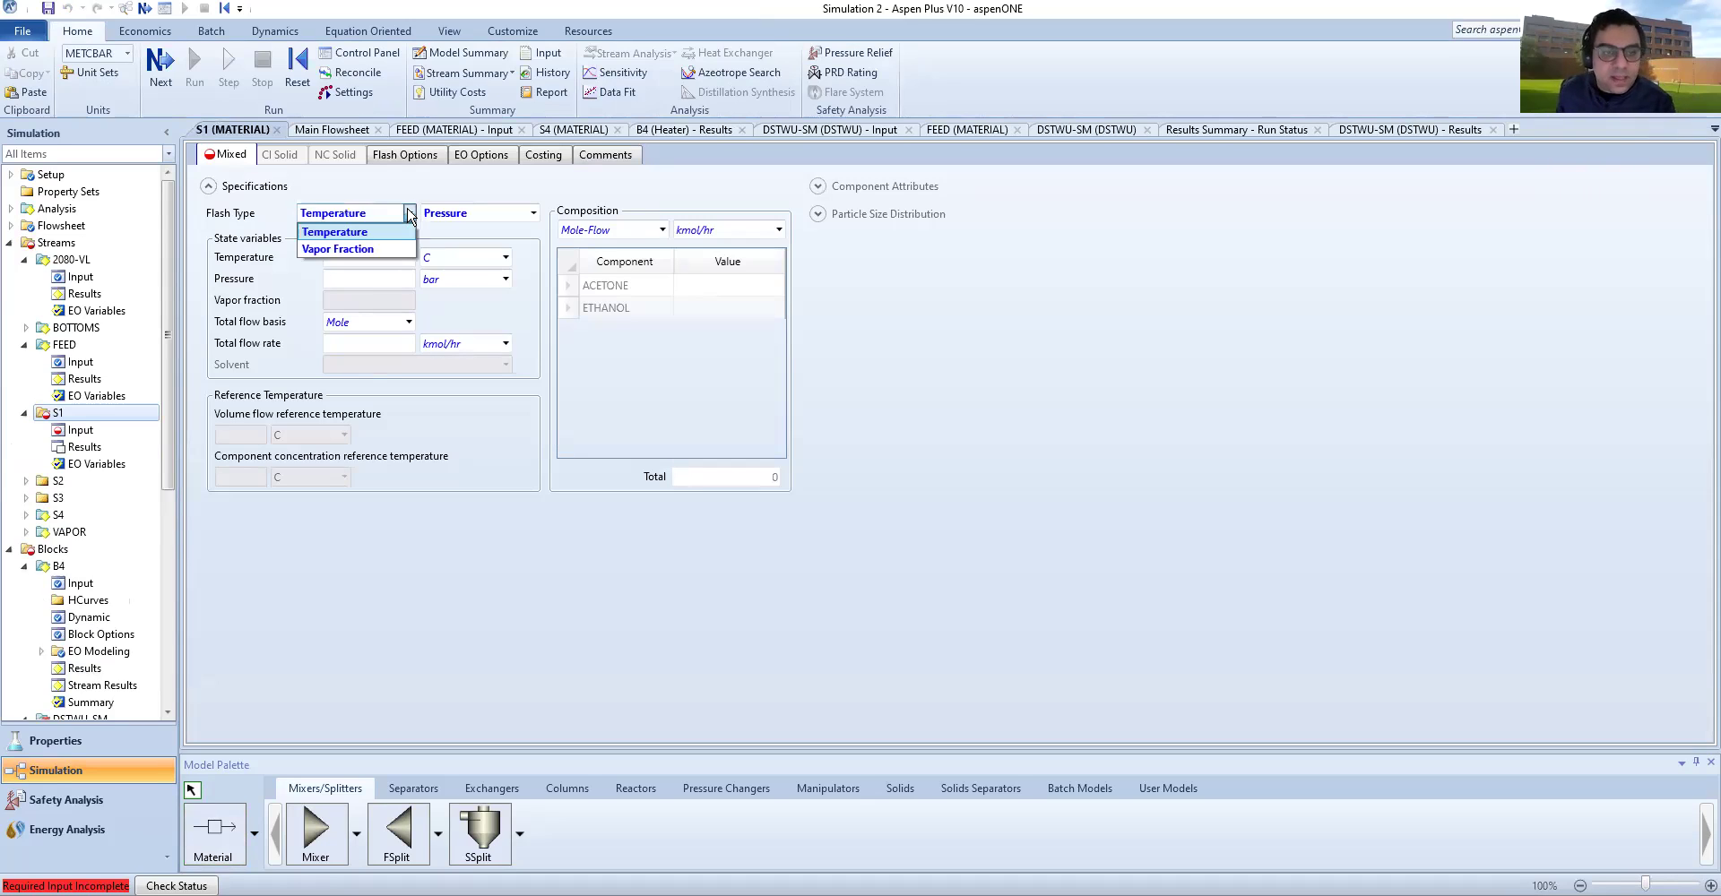
pyautogui.click(372, 252)
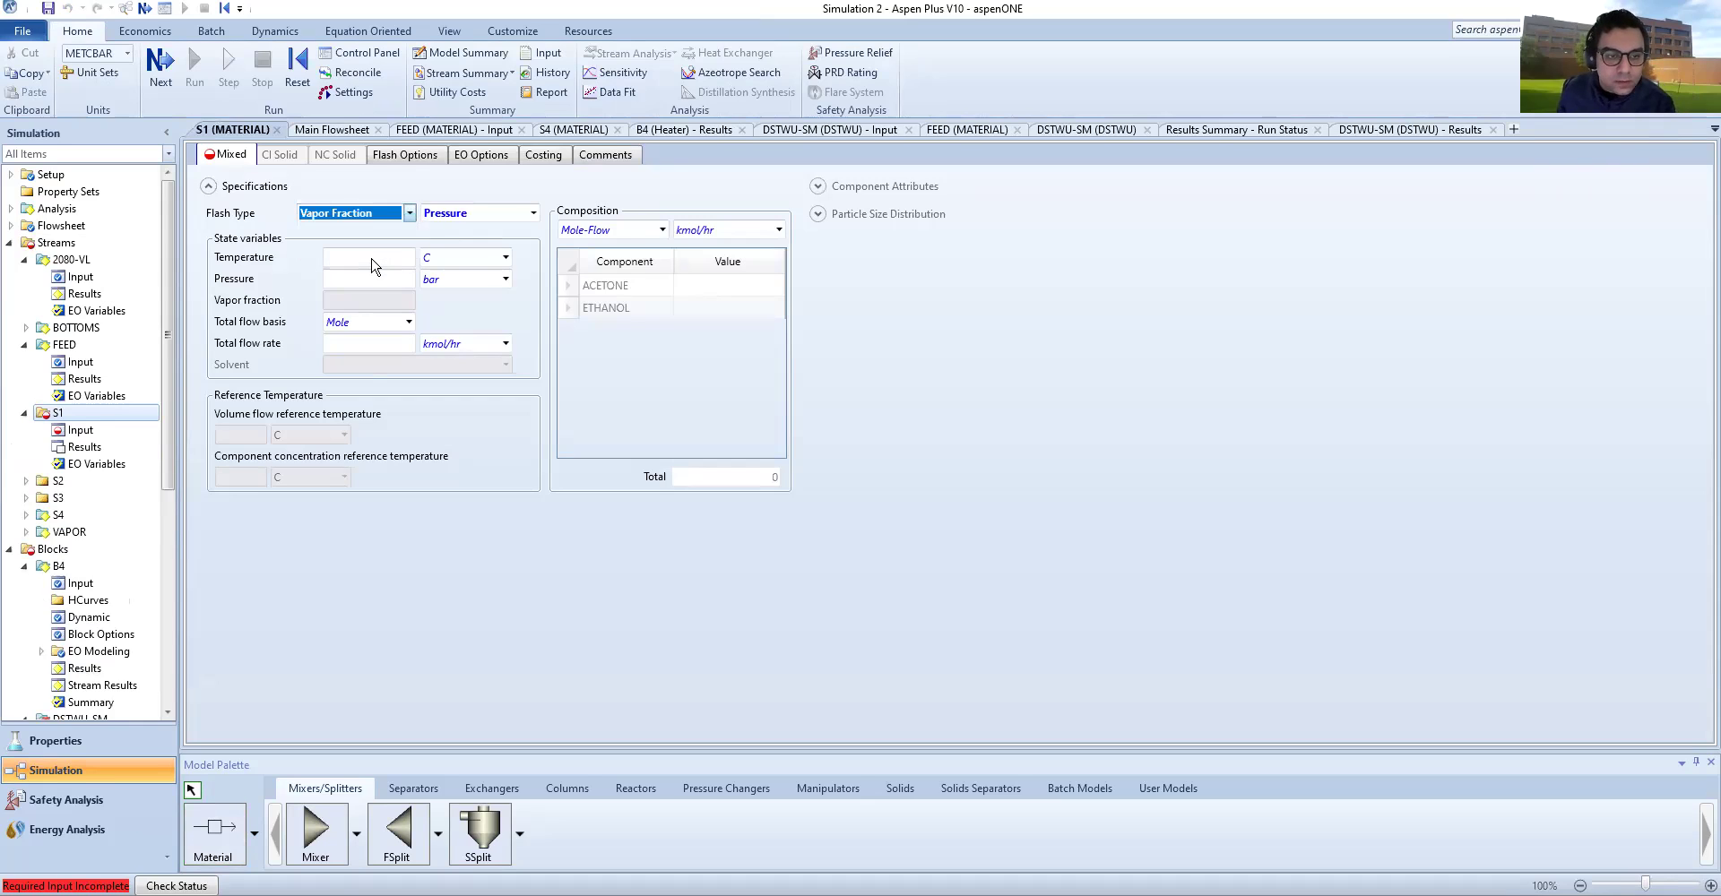
# Step: Set stream S1 to a pressure of 1 atm, a vapor fraction of 0.2 and a total flow rate of 200 kmol/hr
pyautogui.click(364, 277)
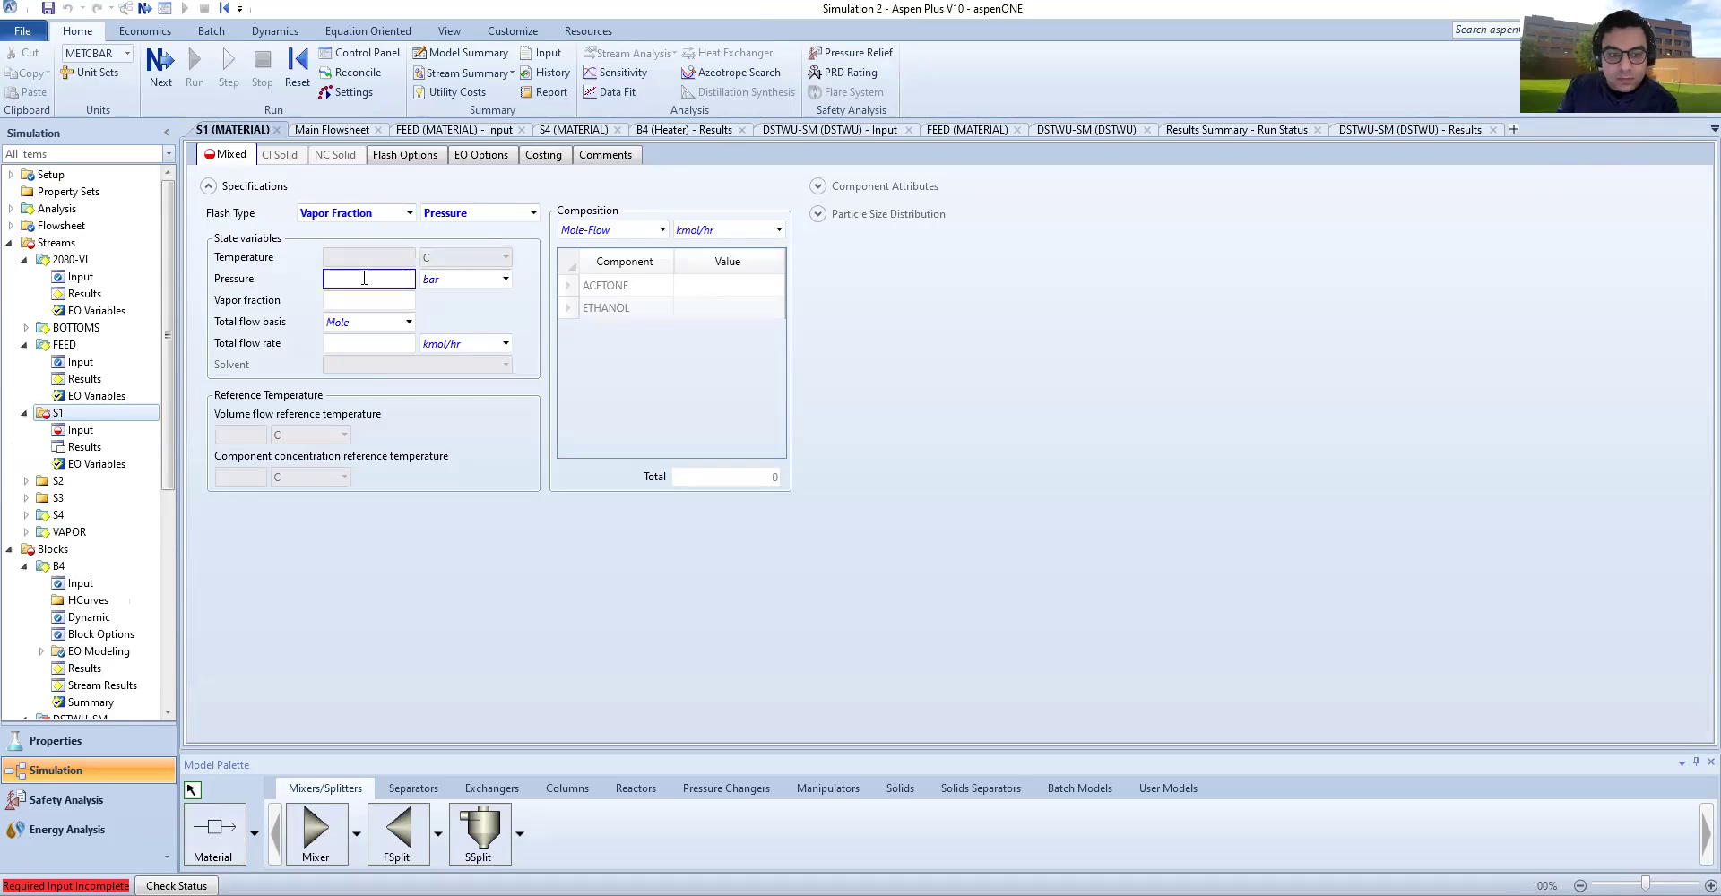
pyautogui.write('1')
pyautogui.press('Tab')
pyautogui.click(505, 280)
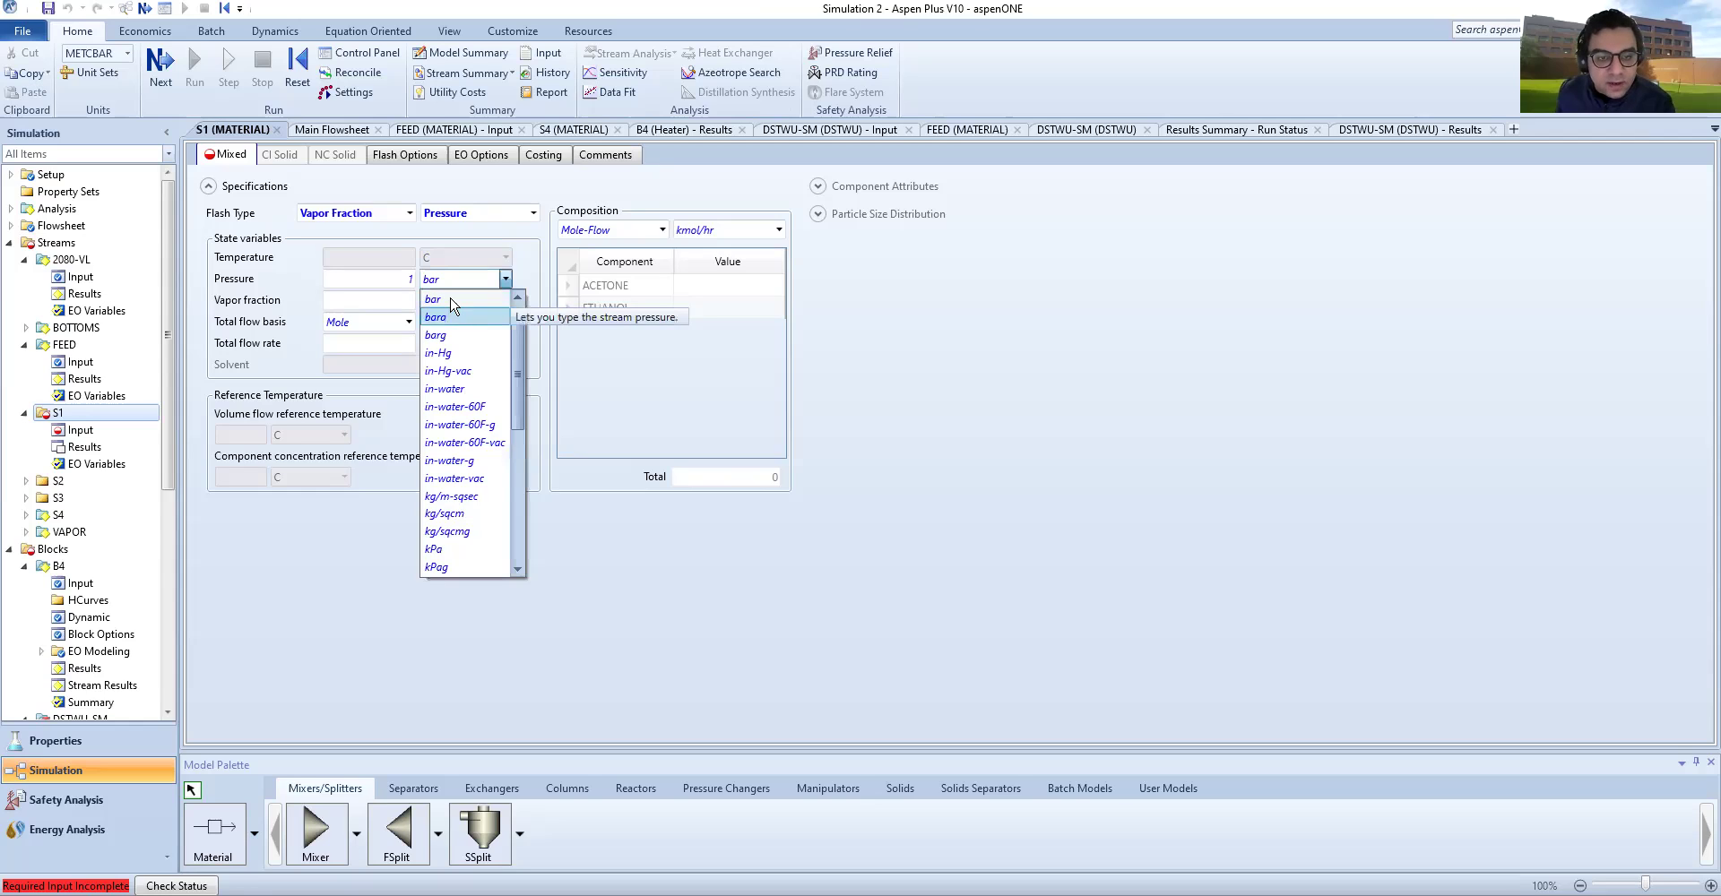
pyautogui.scroll(1, 454, 303)
pyautogui.click(389, 302)
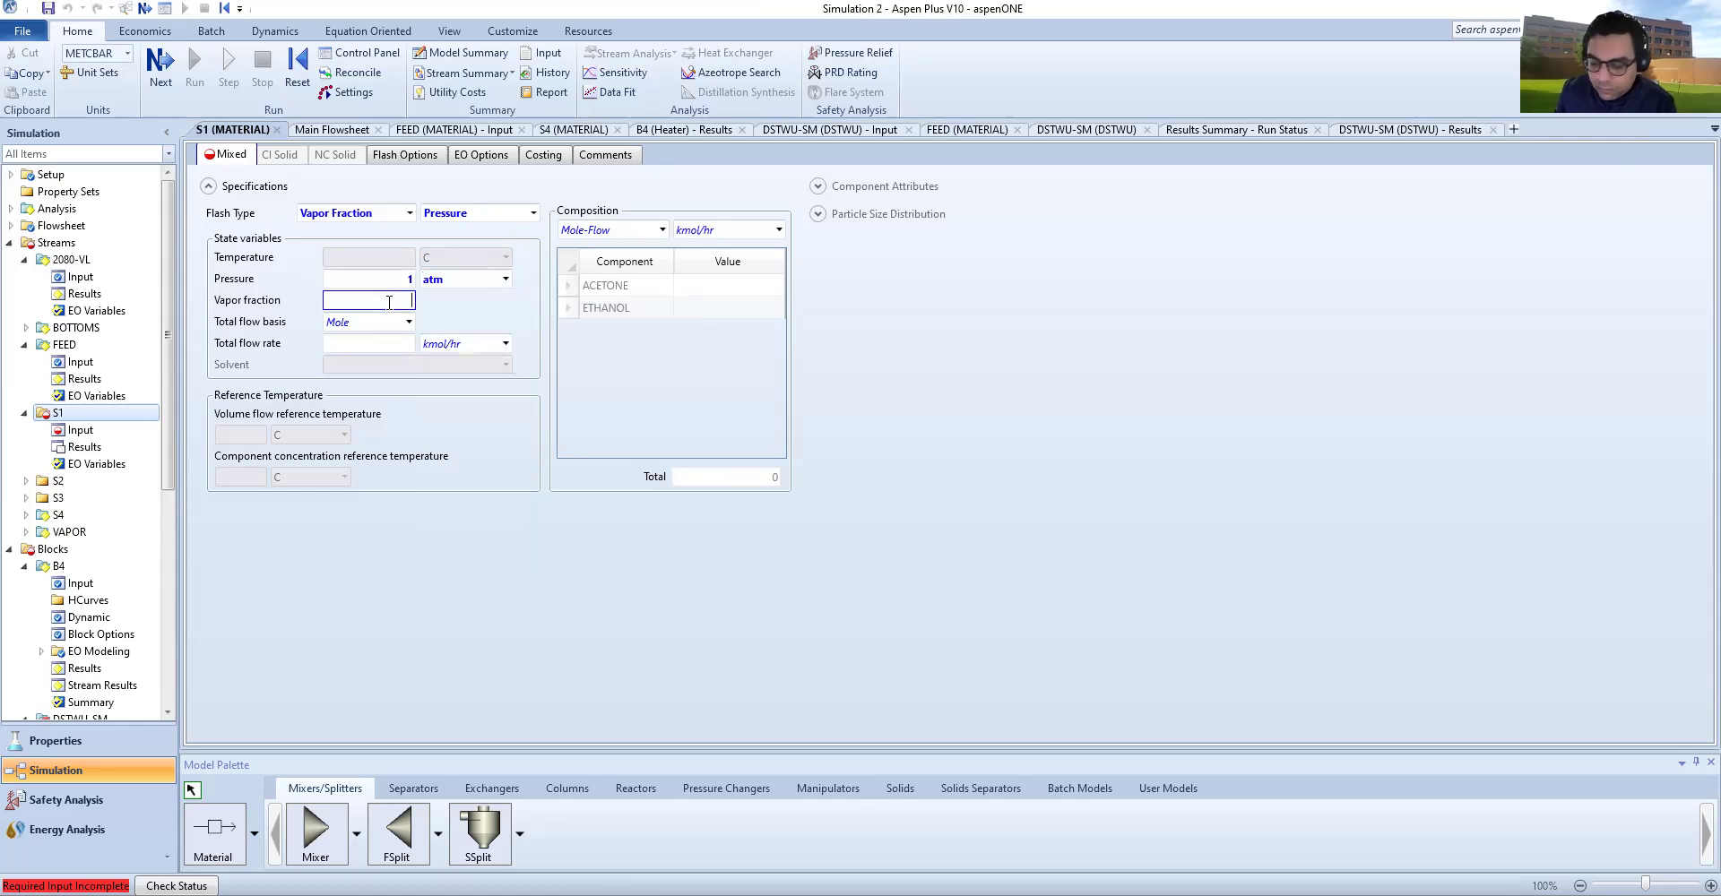
pyautogui.write('0')
pyautogui.press('Return')
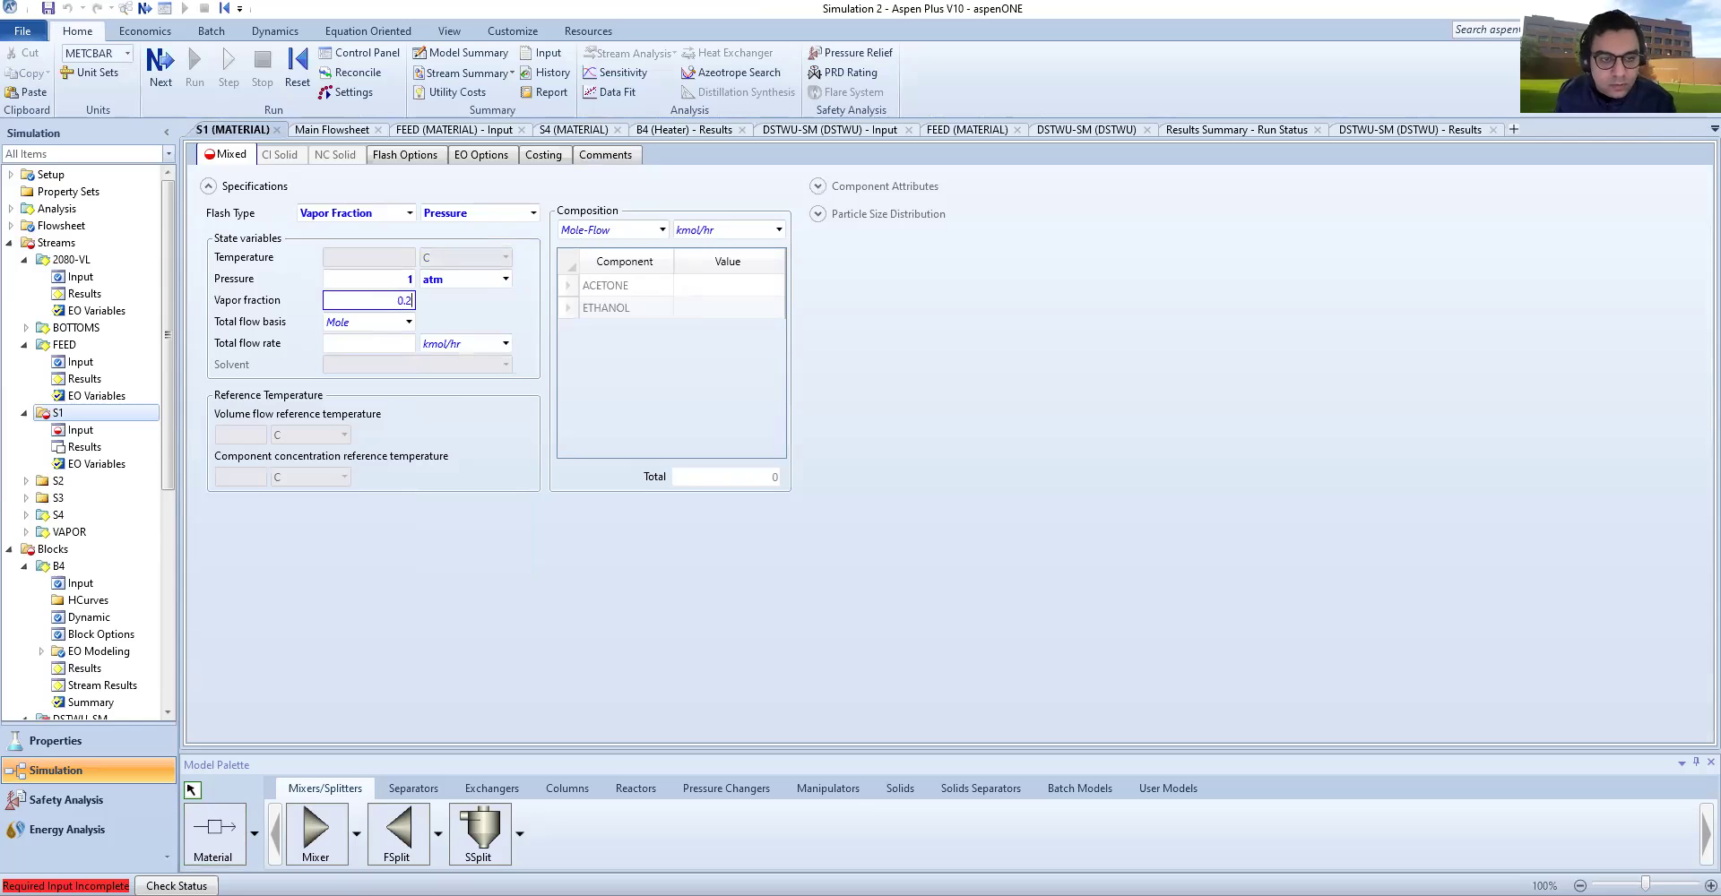
pyautogui.click(388, 342)
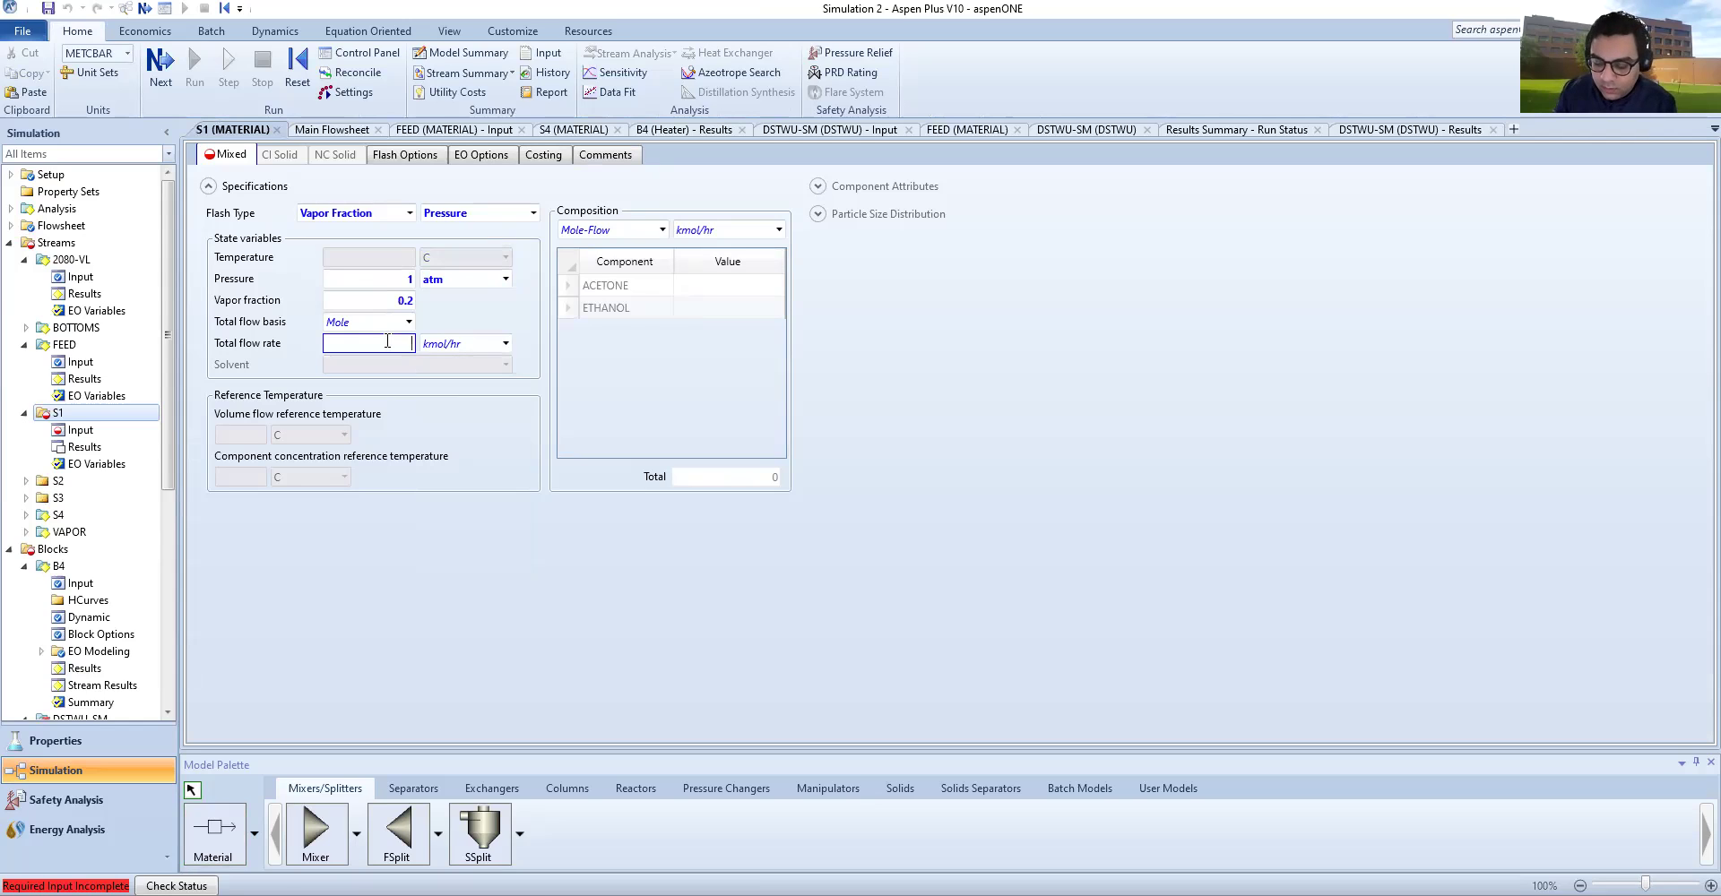
pyautogui.write('200')
pyautogui.press('Return')
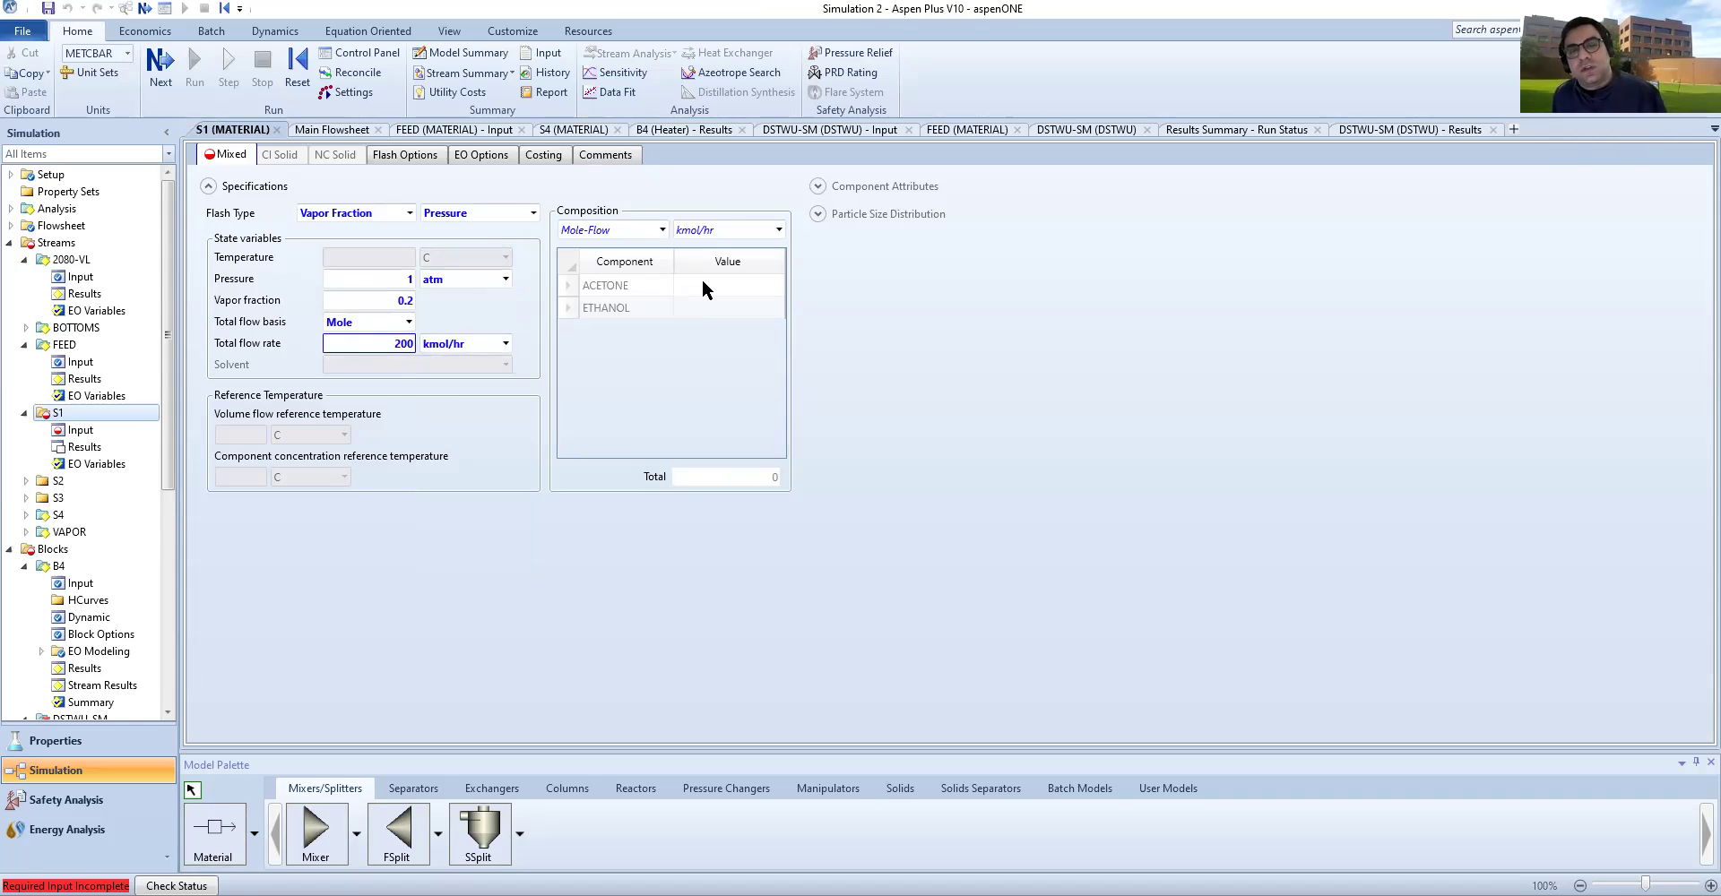
pyautogui.click(706, 288)
pyautogui.click(705, 283)
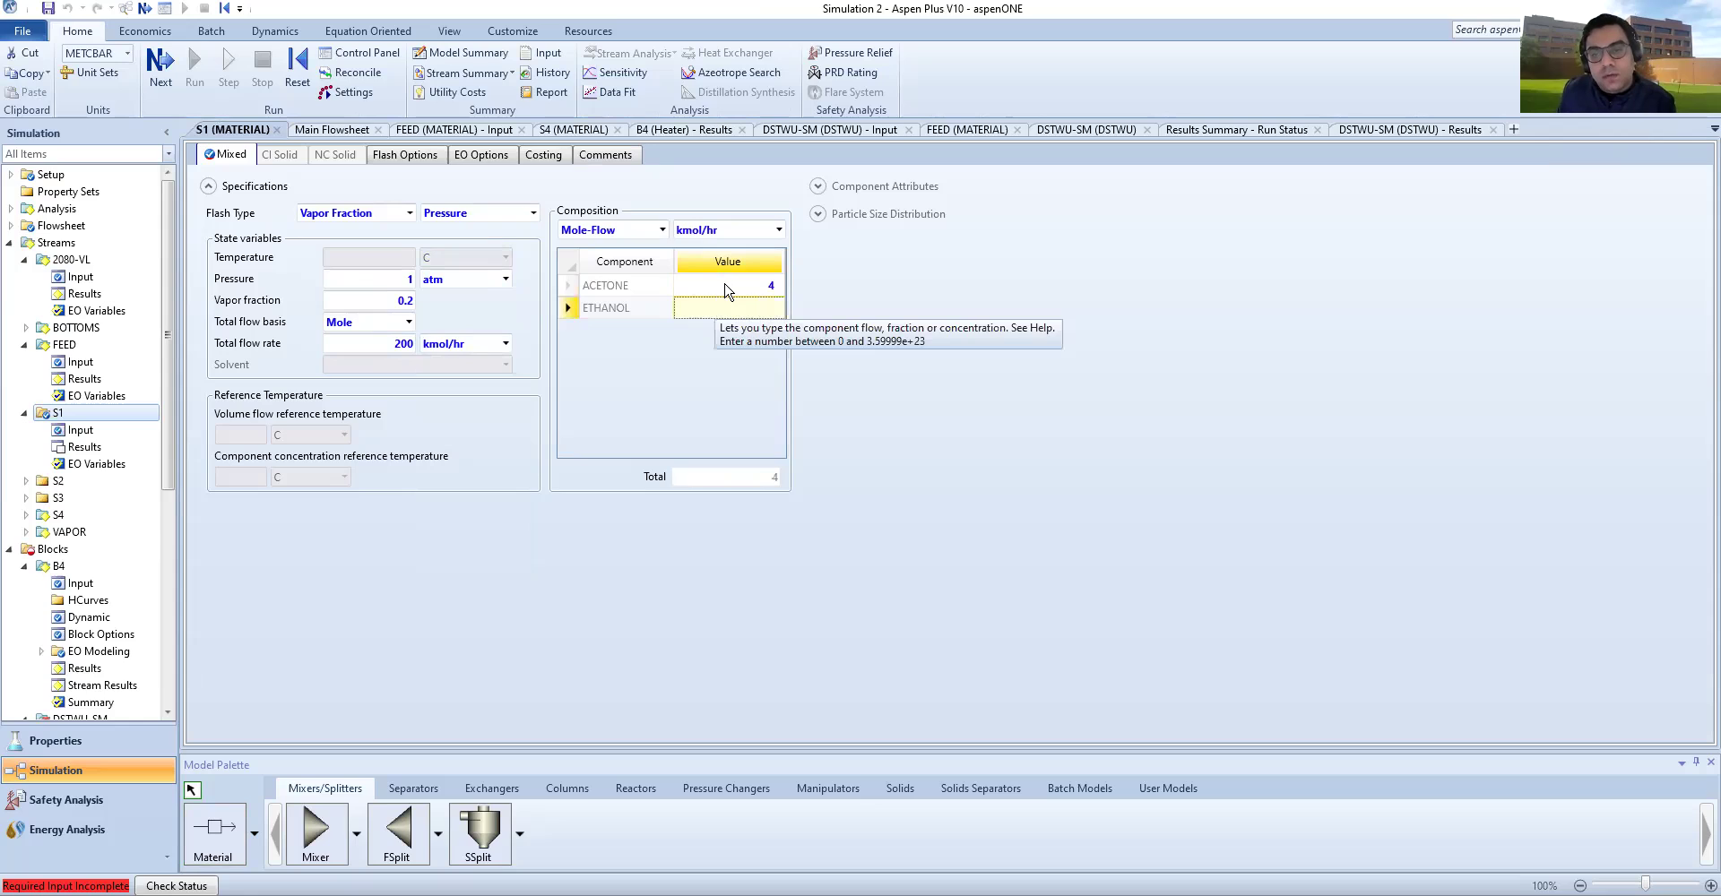
pyautogui.write('4')
pyautogui.press('Return')
# Step: Specify the S1 composition as mole fractions of 0.4 acetone and 0.6 ethanol
pyautogui.click(661, 229)
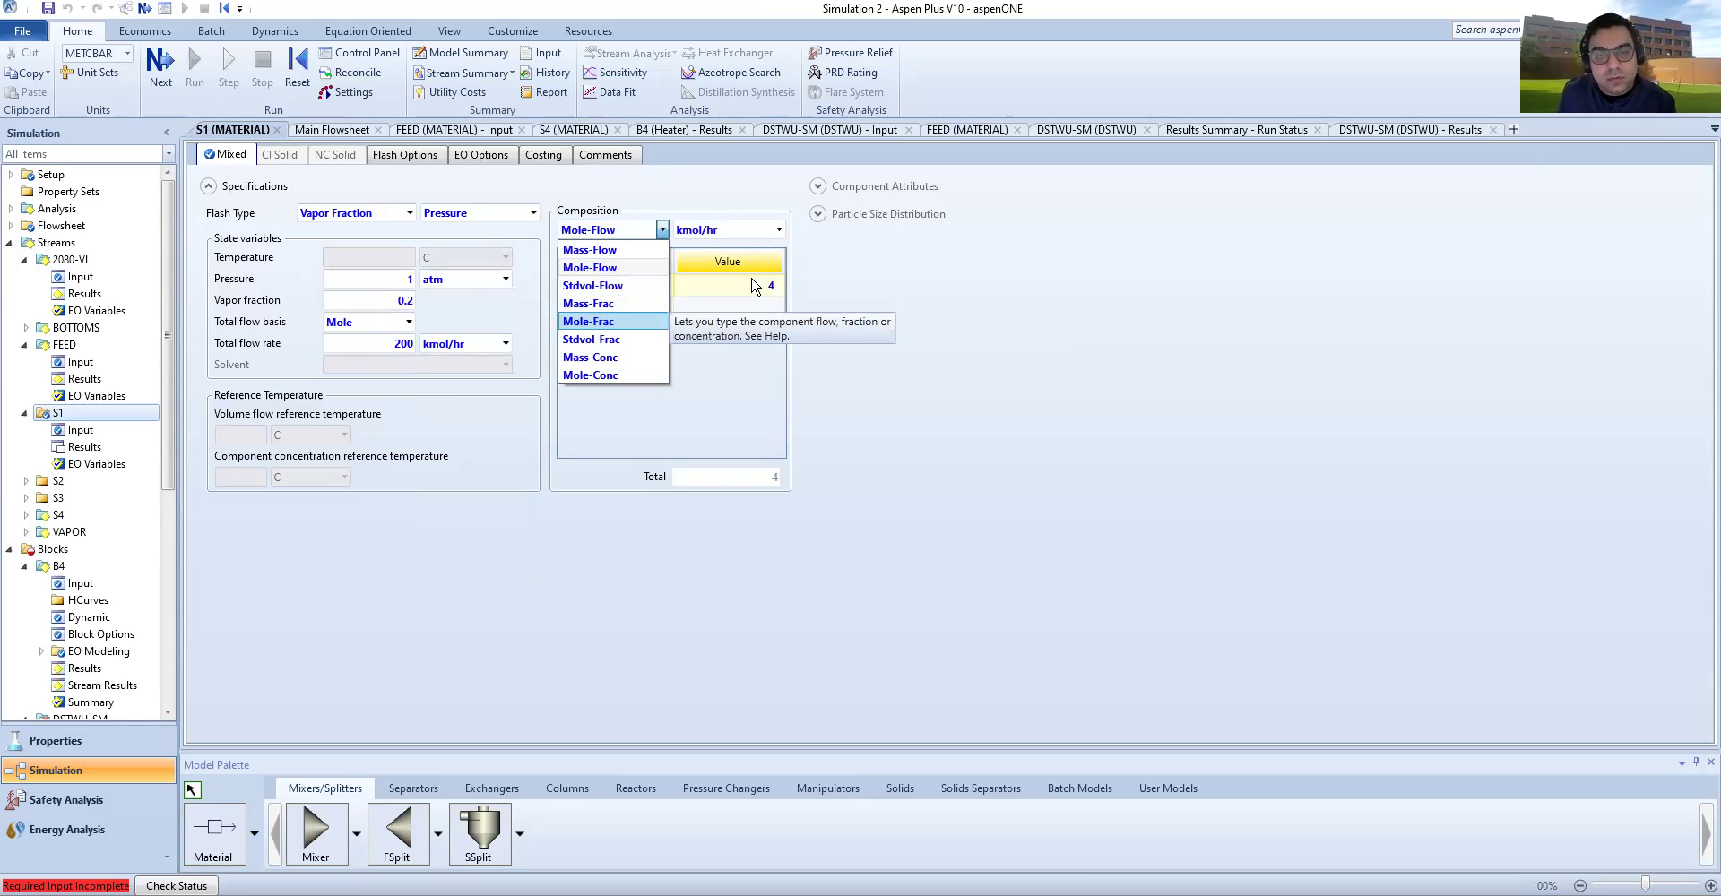
pyautogui.click(610, 321)
pyautogui.click(753, 285)
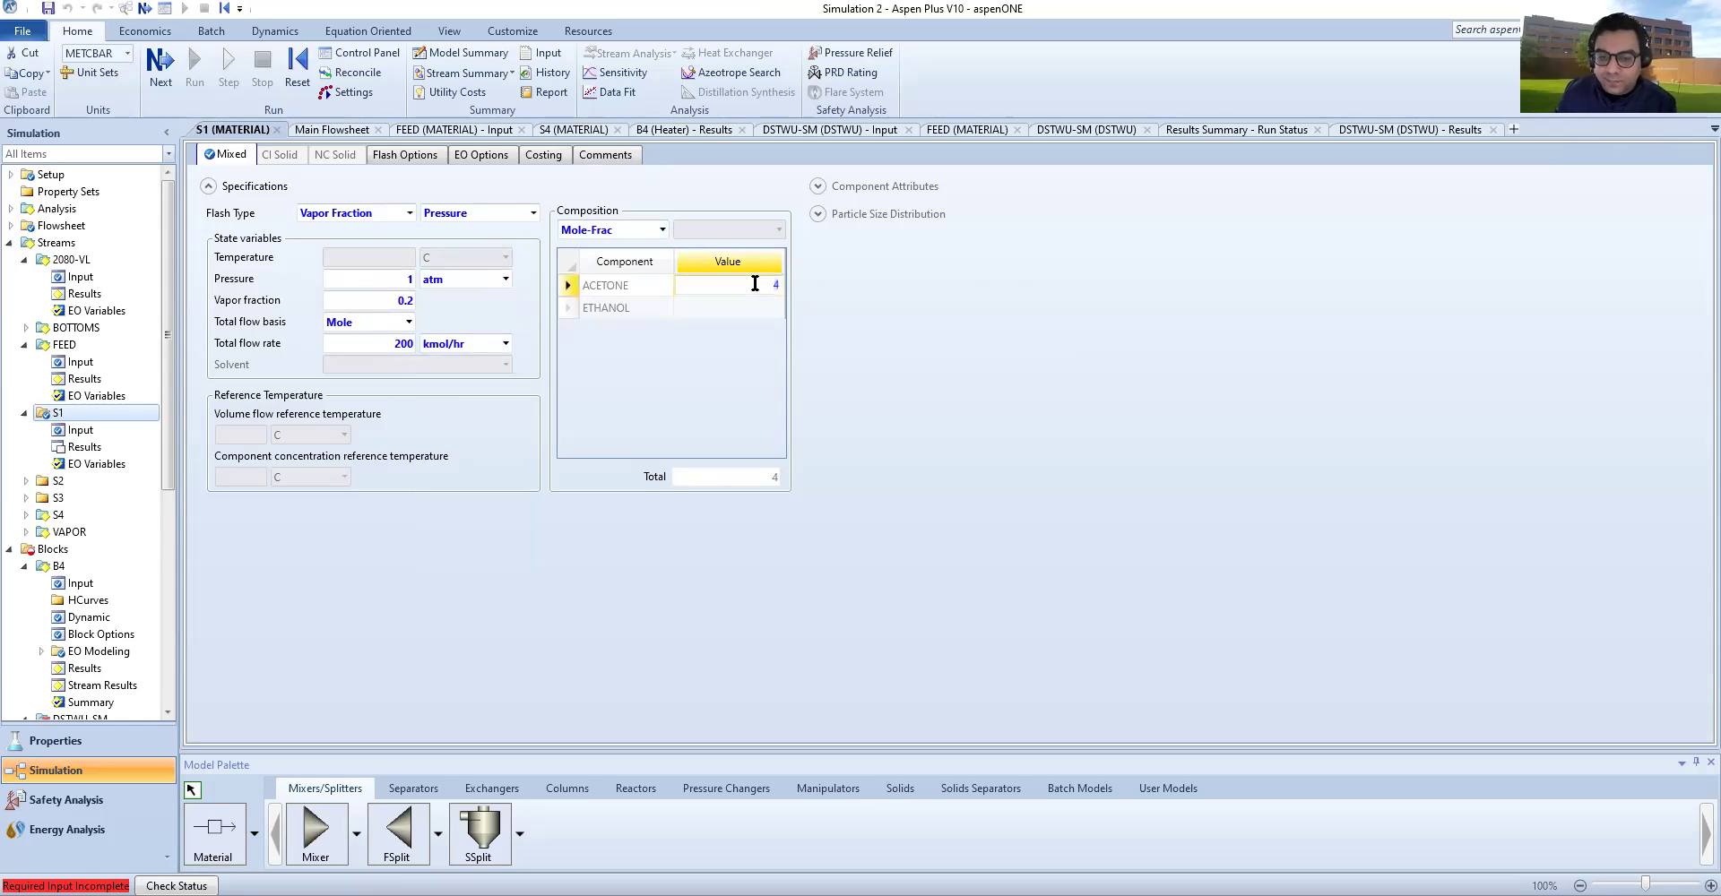
pyautogui.write('0.')
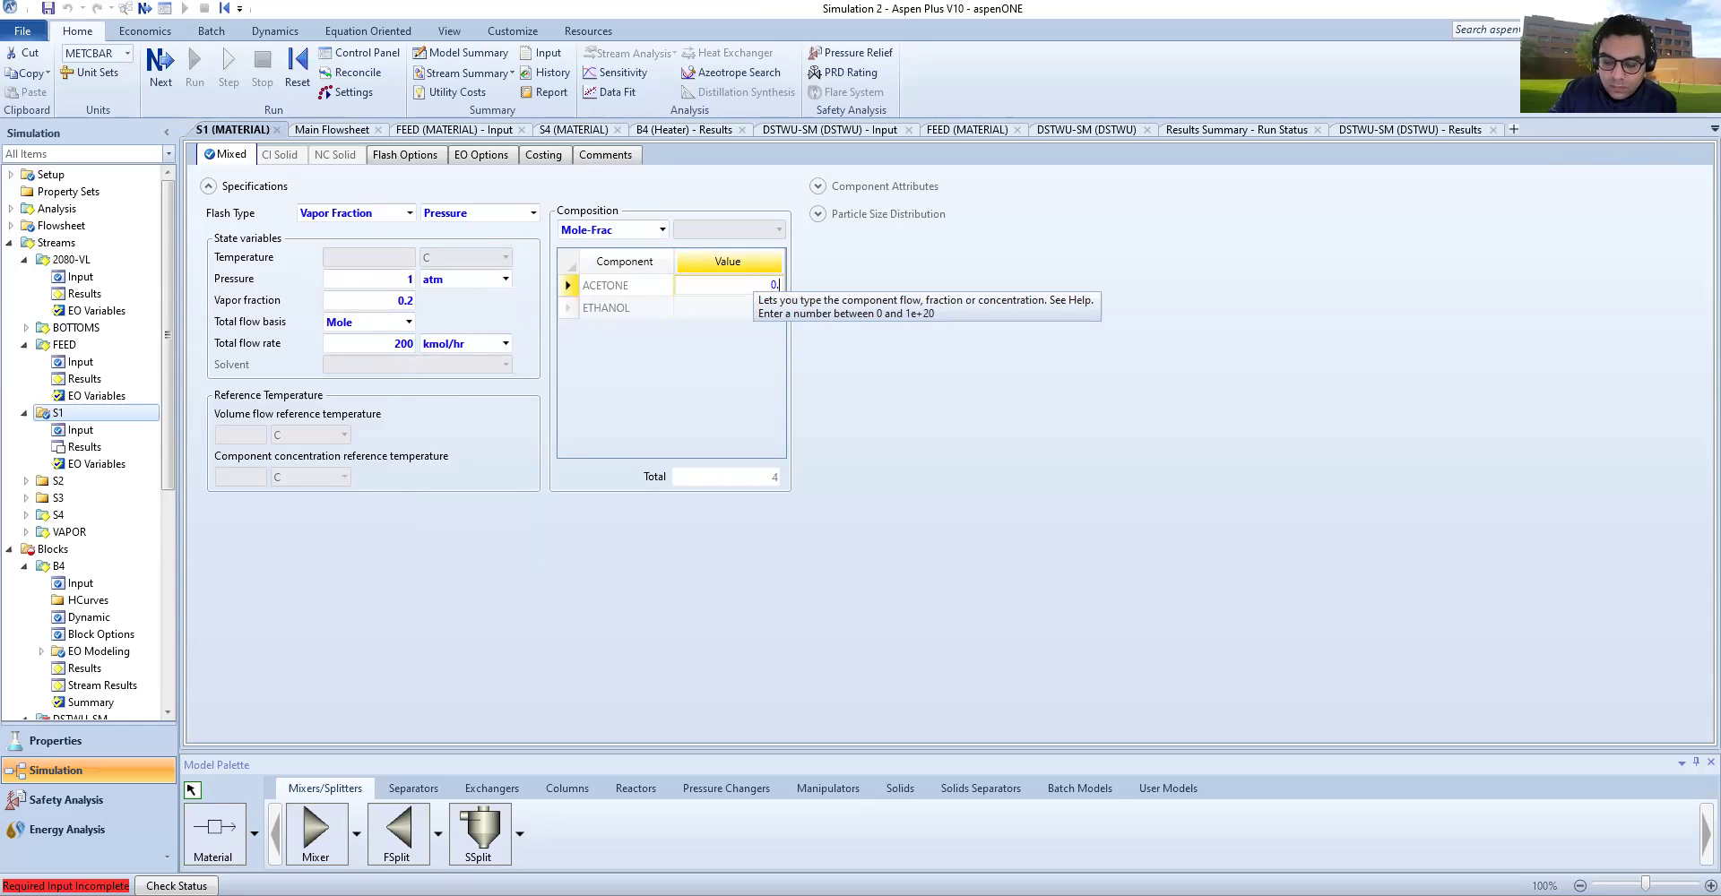
pyautogui.press('Return')
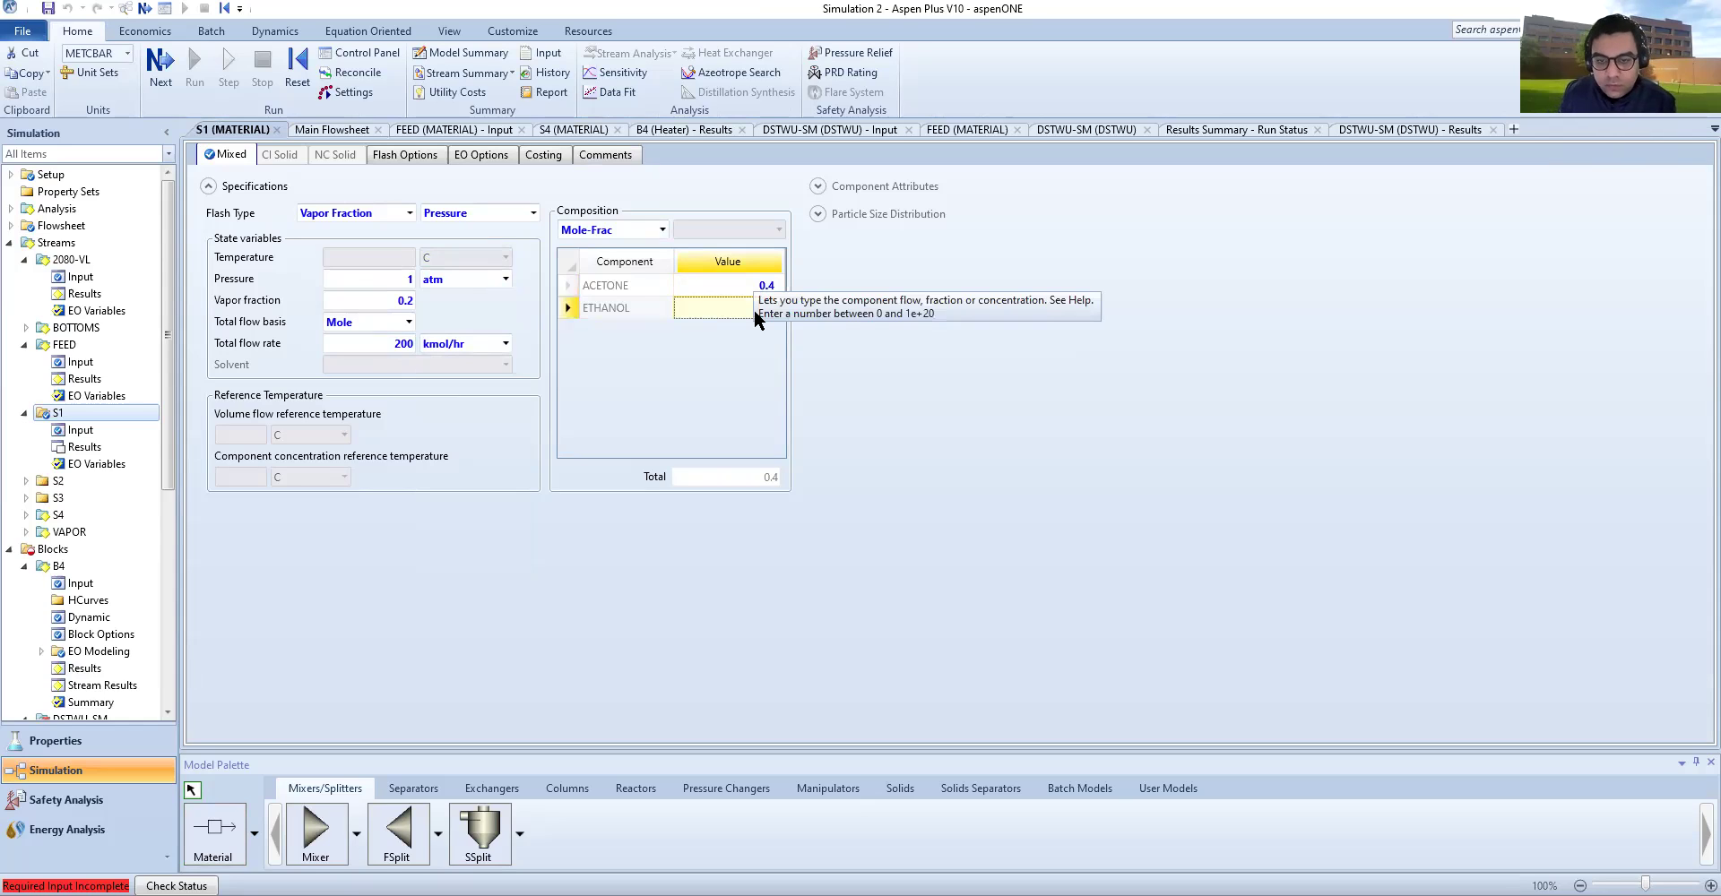
pyautogui.click(756, 311)
pyautogui.write('0.6')
pyautogui.press('Return')
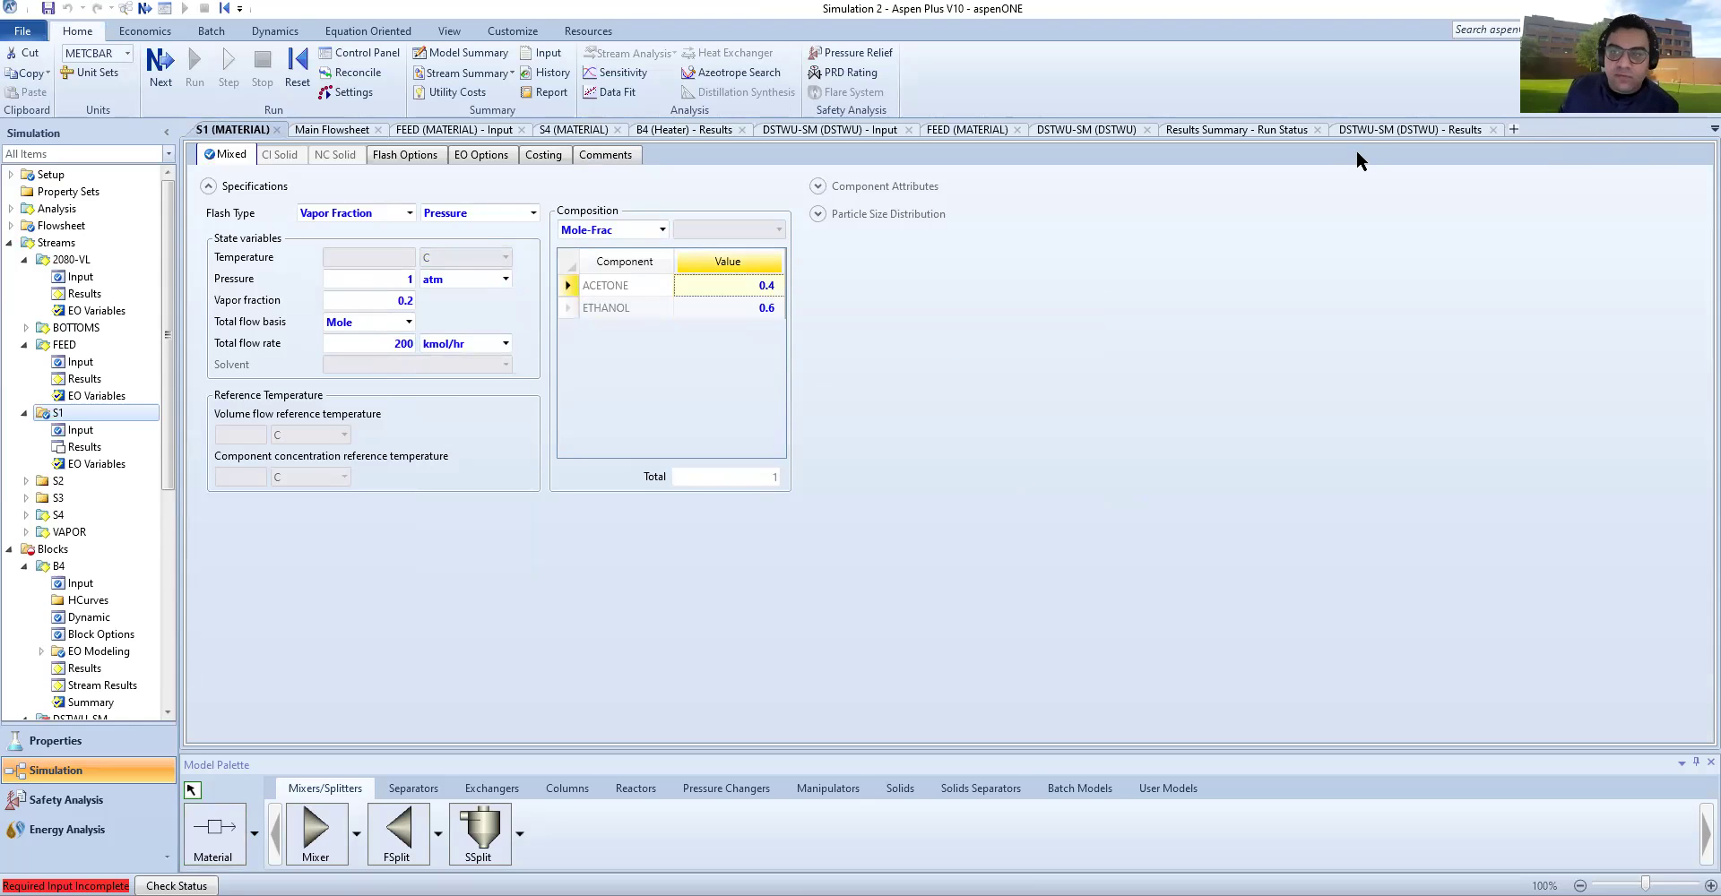
# Step: Close all open forms except the S1 stream input and the main flowsheet
pyautogui.middleClick(429, 130)
pyautogui.middleClick(429, 130)
pyautogui.middleClick(428, 130)
pyautogui.middleClick(429, 130)
pyautogui.middleClick(428, 130)
pyautogui.middleClick(428, 130)
pyautogui.middleClick(429, 130)
pyautogui.middleClick(428, 129)
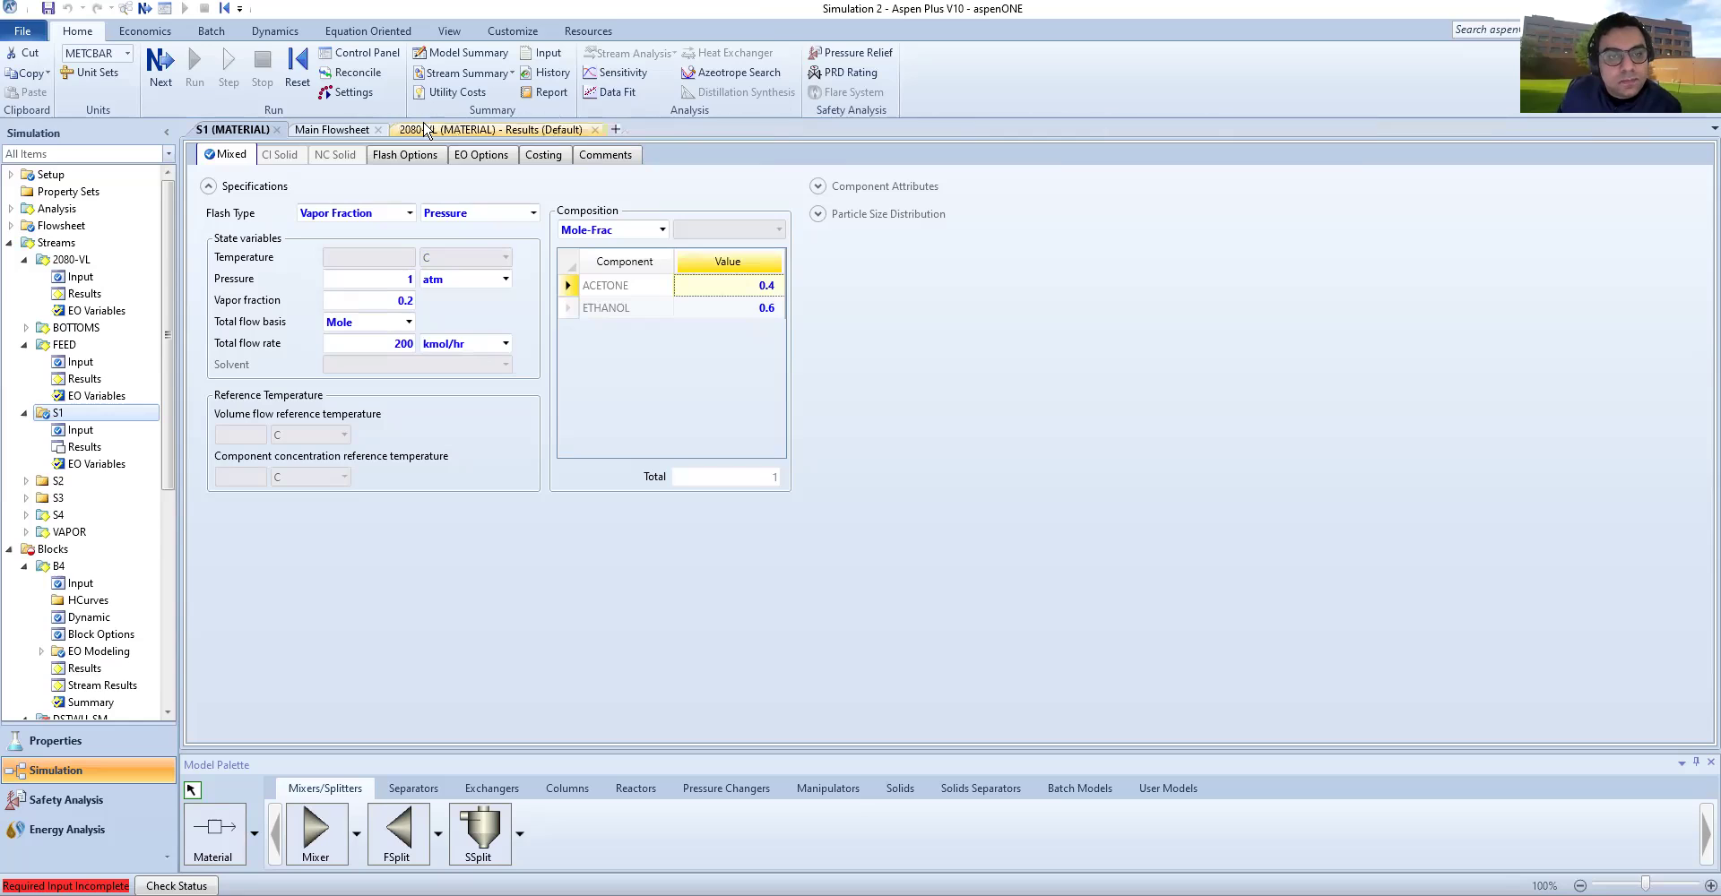
pyautogui.middleClick(423, 135)
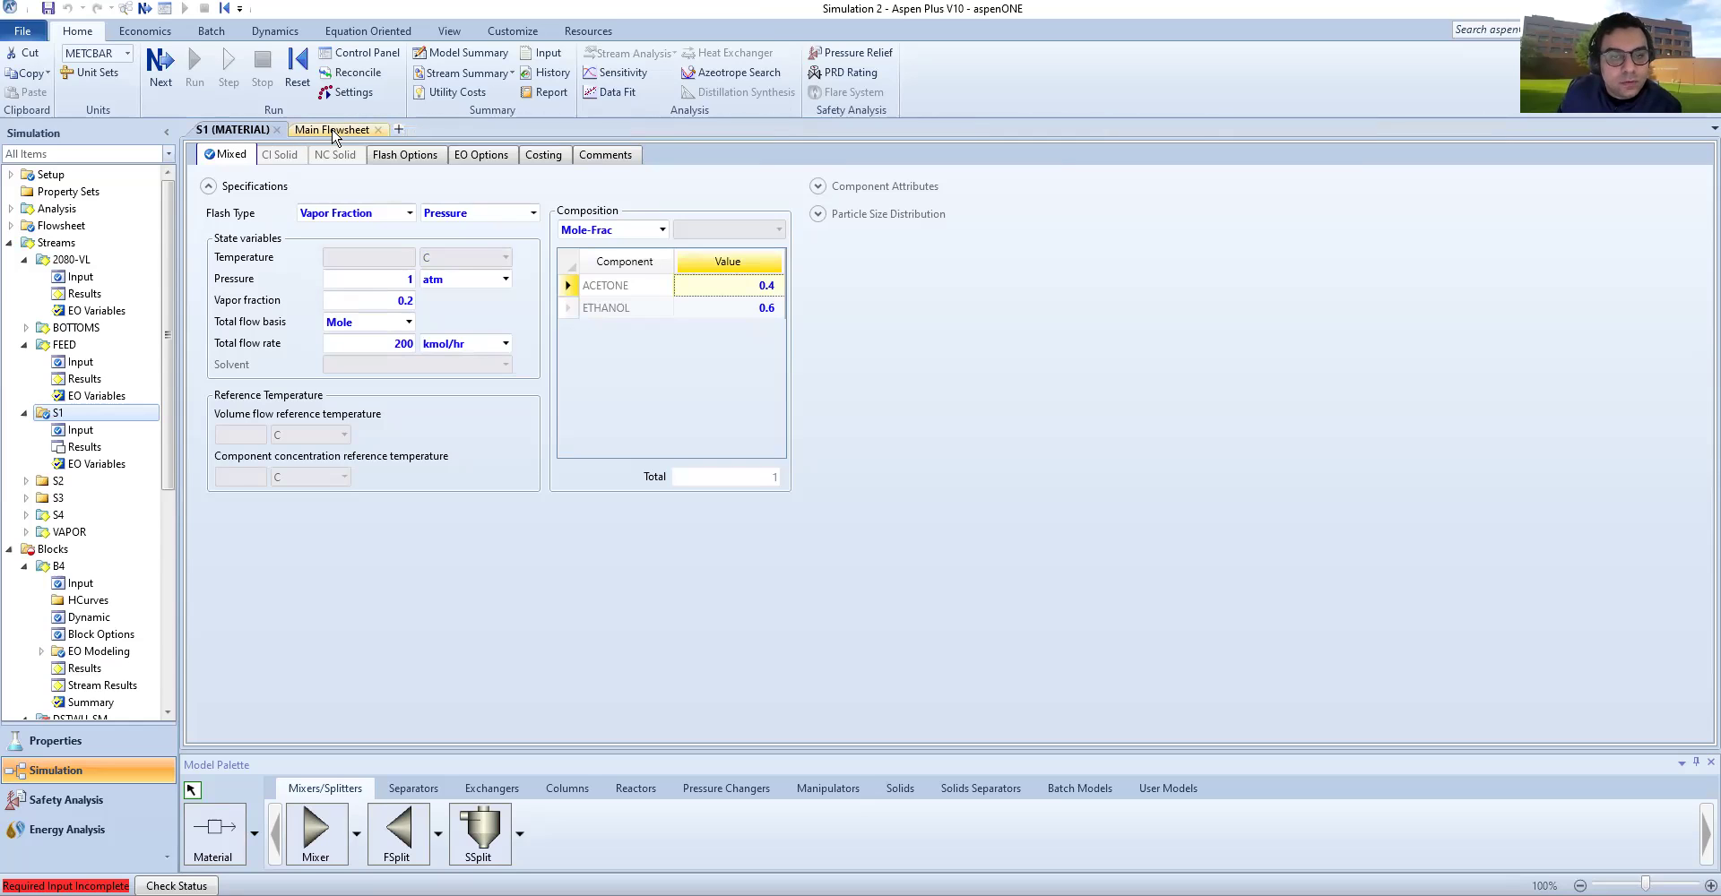
# Step: Open the setup of the RADFRAC- column from the flowsheet and set its number of stages to 6
pyautogui.hotkey('ctrl', 'Tab')
pyautogui.click(1264, 504)
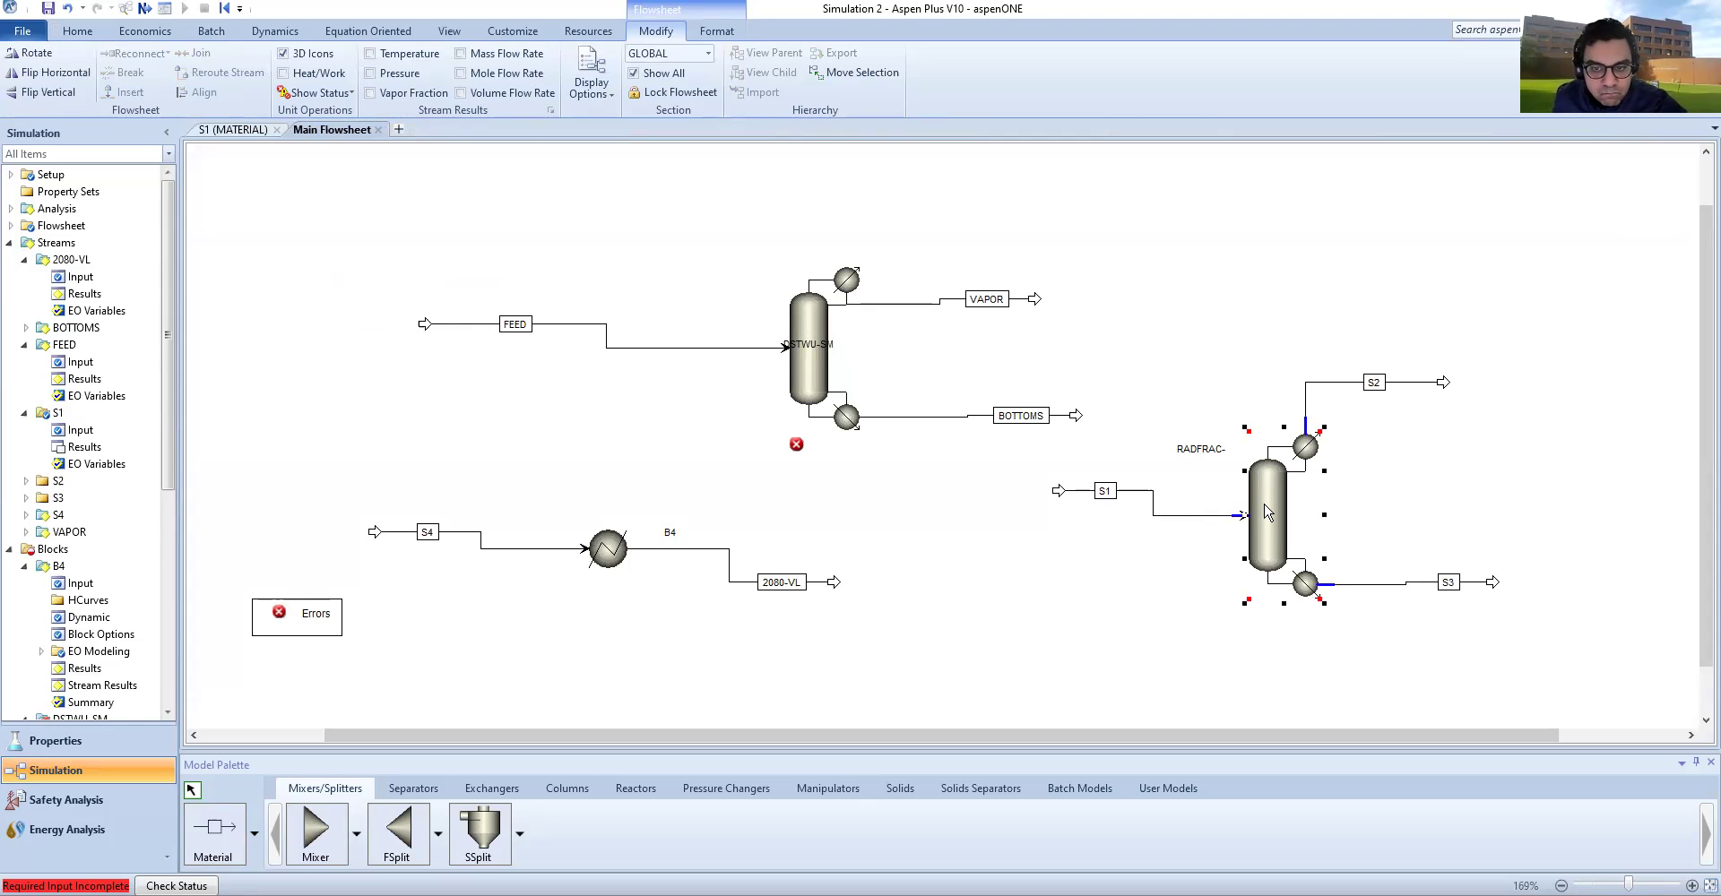
pyautogui.doubleClick(1267, 513)
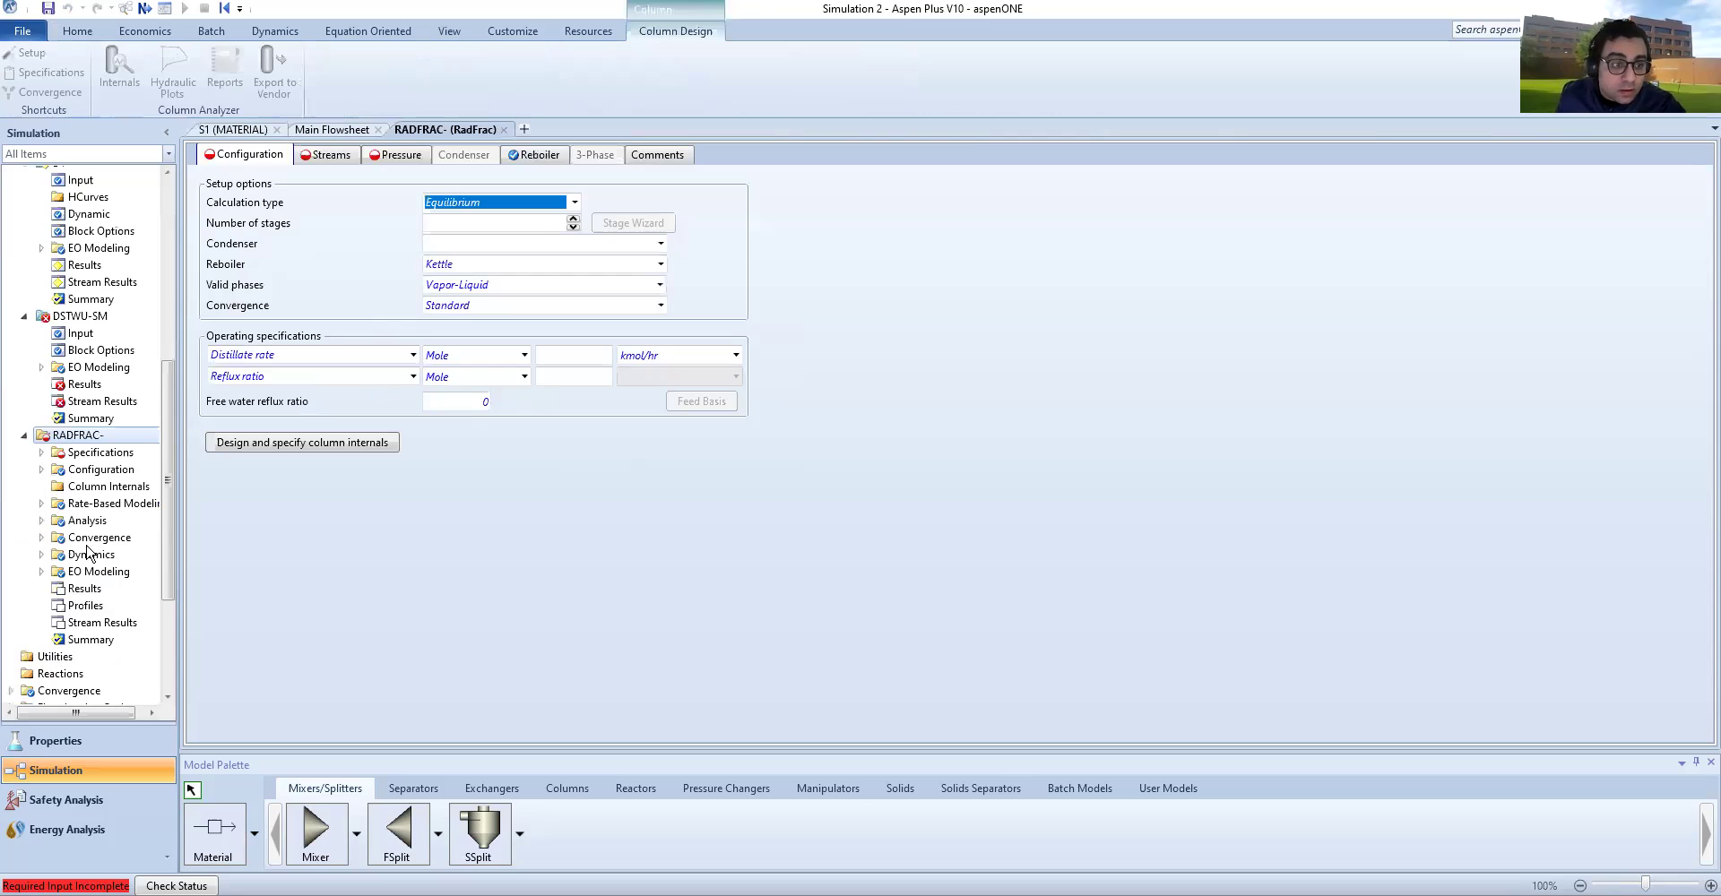
pyautogui.click(556, 222)
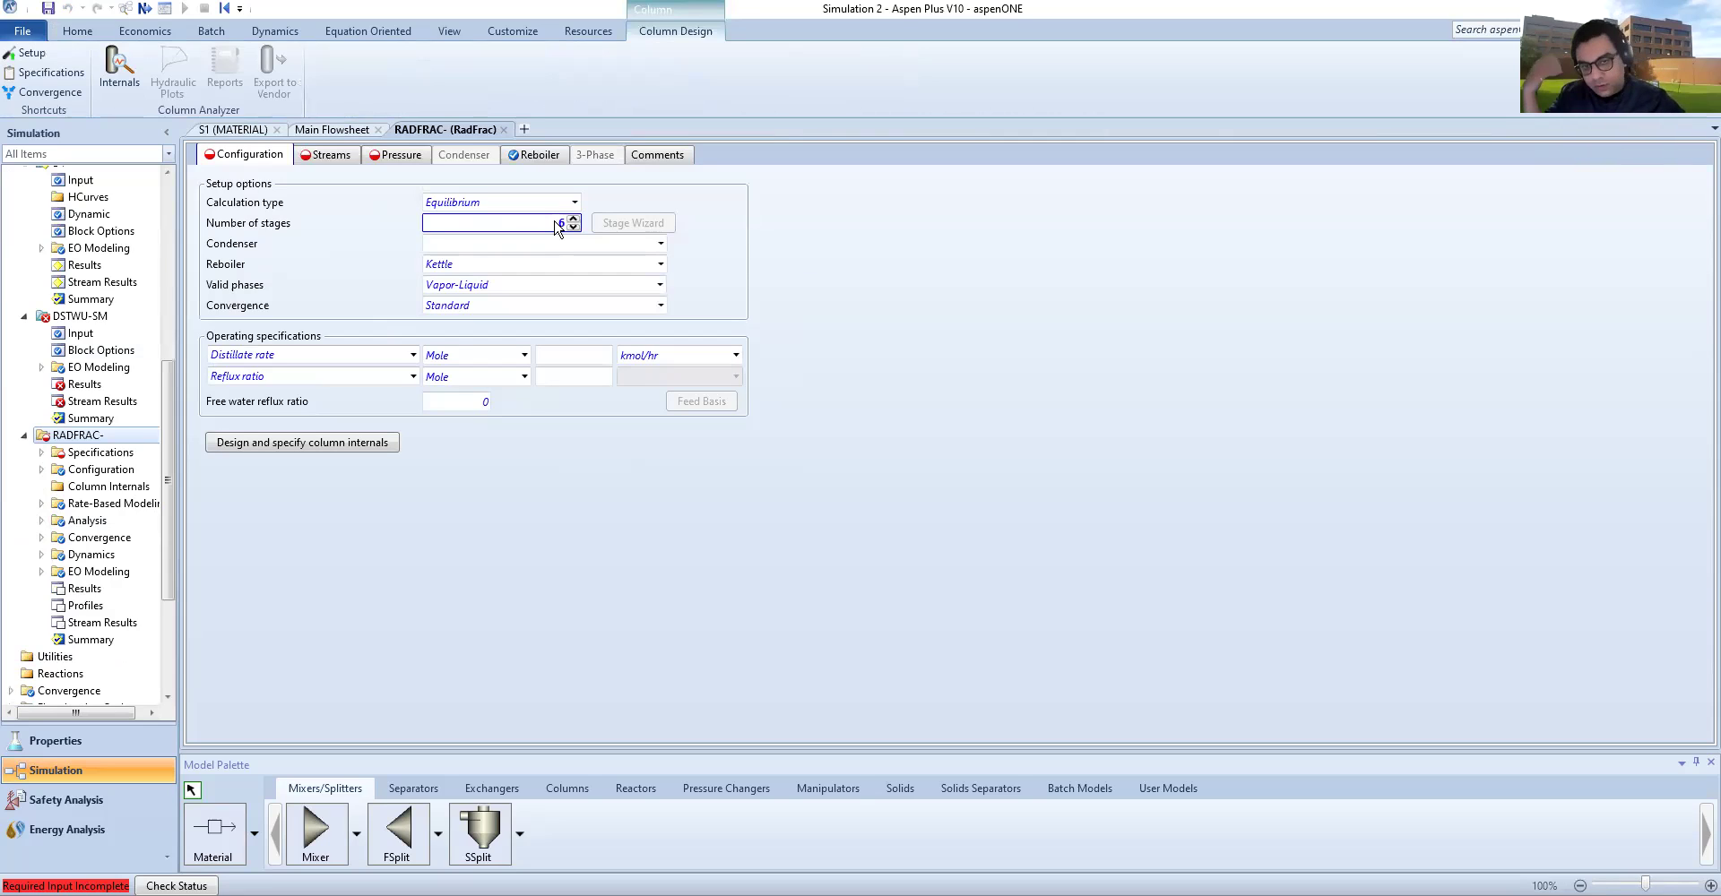
# Step: Try to set the RadFrac column's condenser type to Total, declining the consistency check override
pyautogui.click(661, 247)
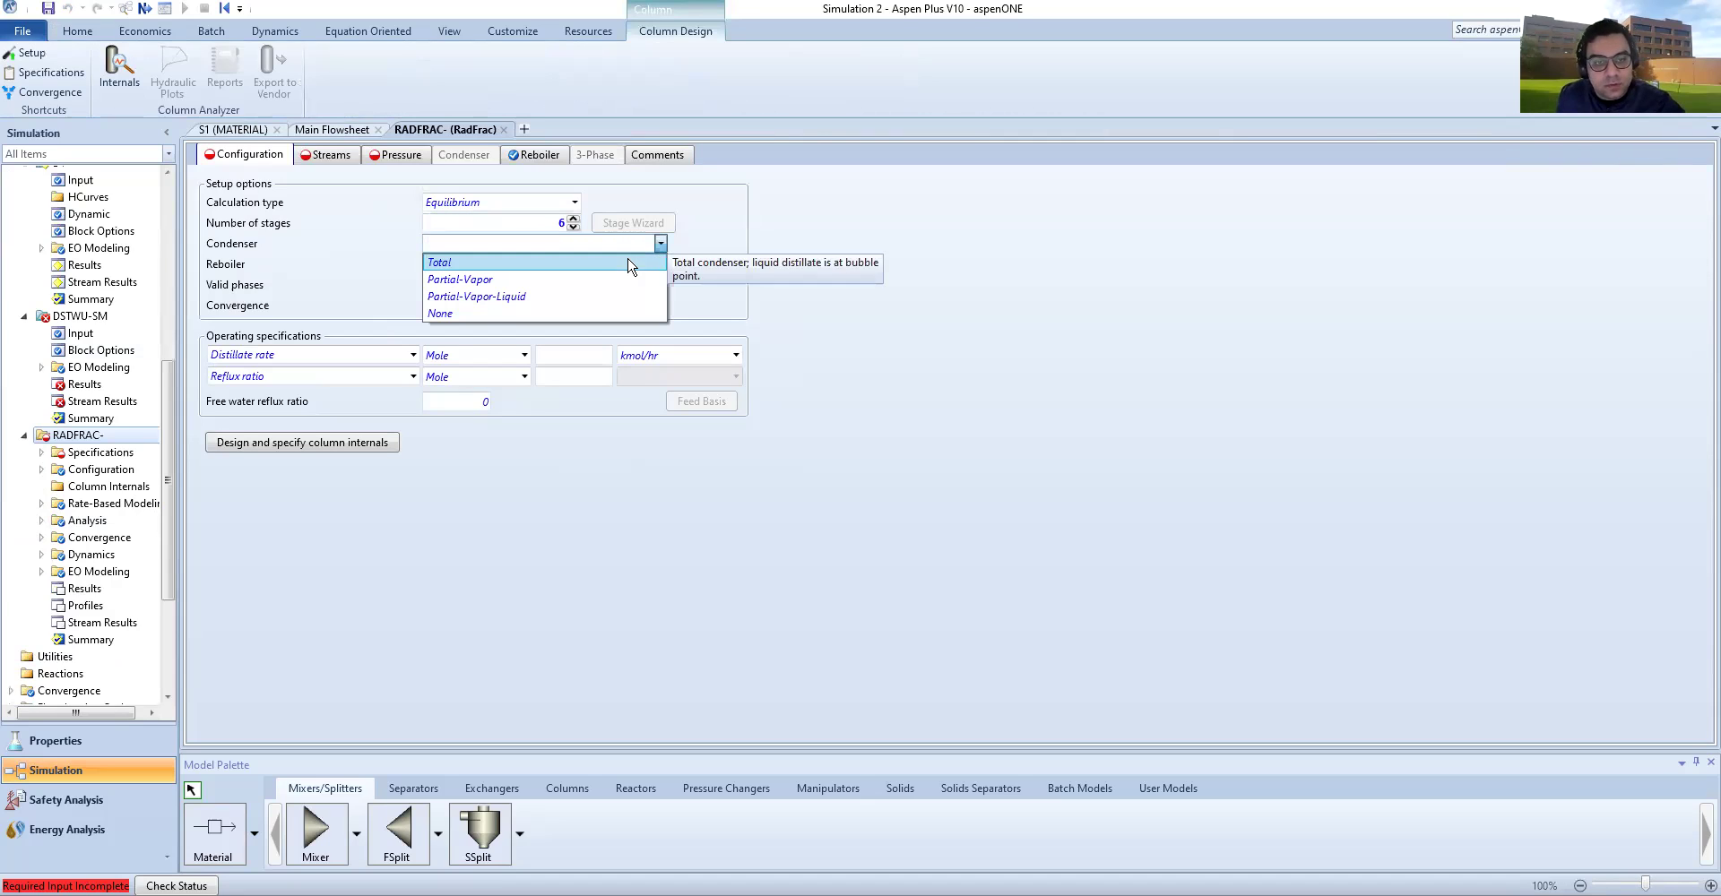
pyautogui.click(628, 260)
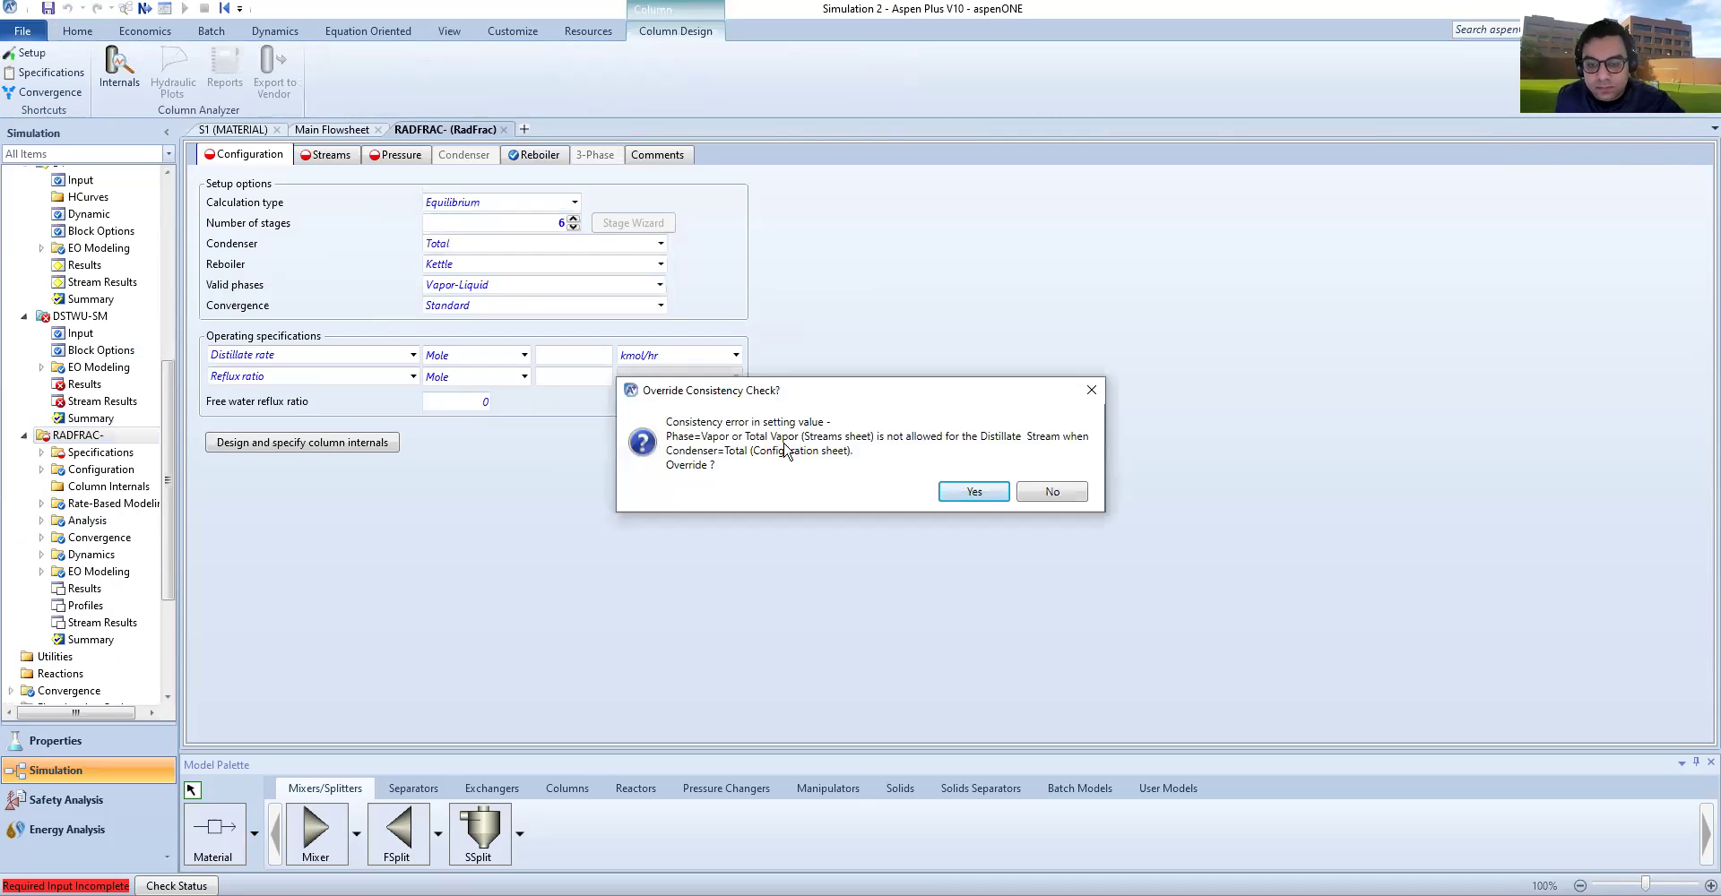
pyautogui.click(1052, 492)
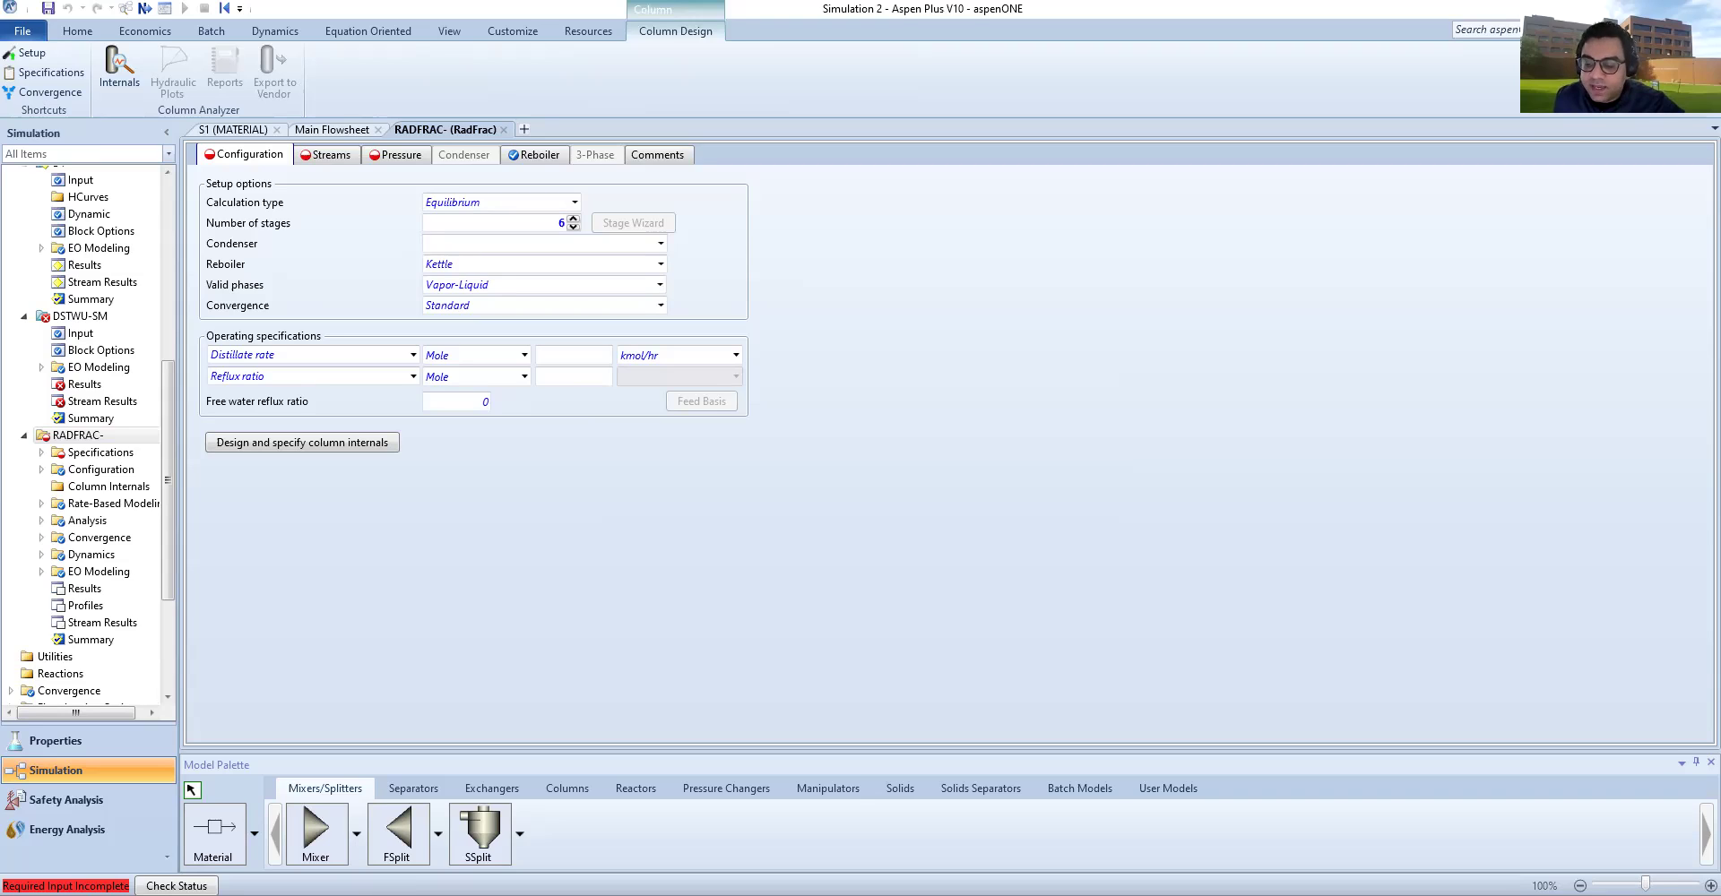
pyautogui.click(661, 244)
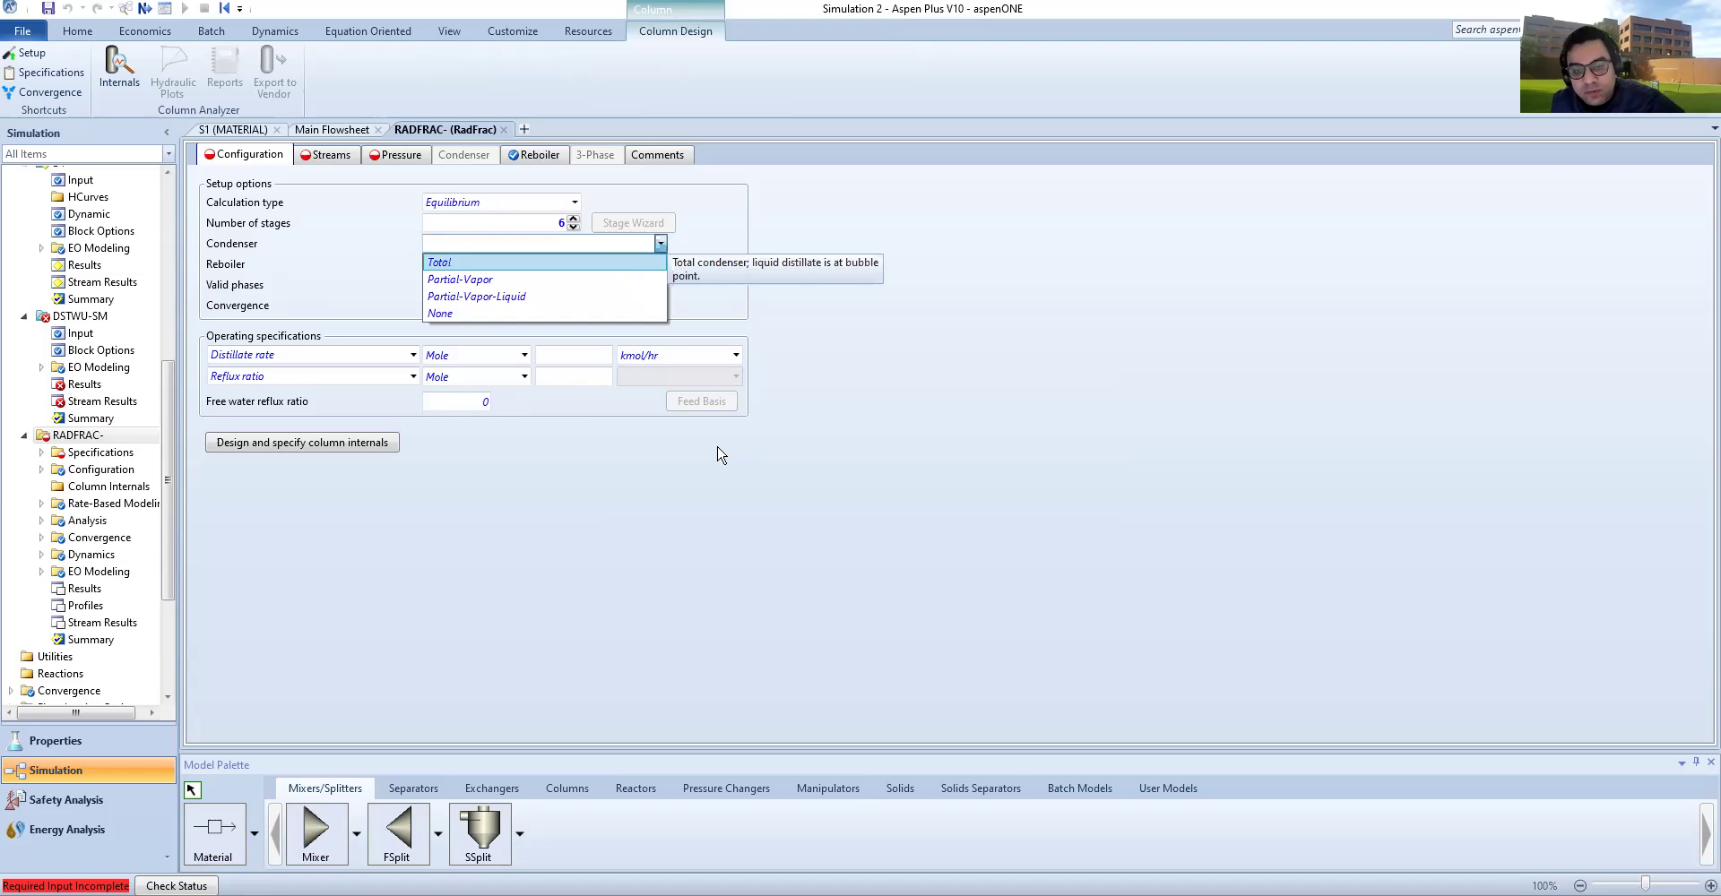
pyautogui.press('Return')
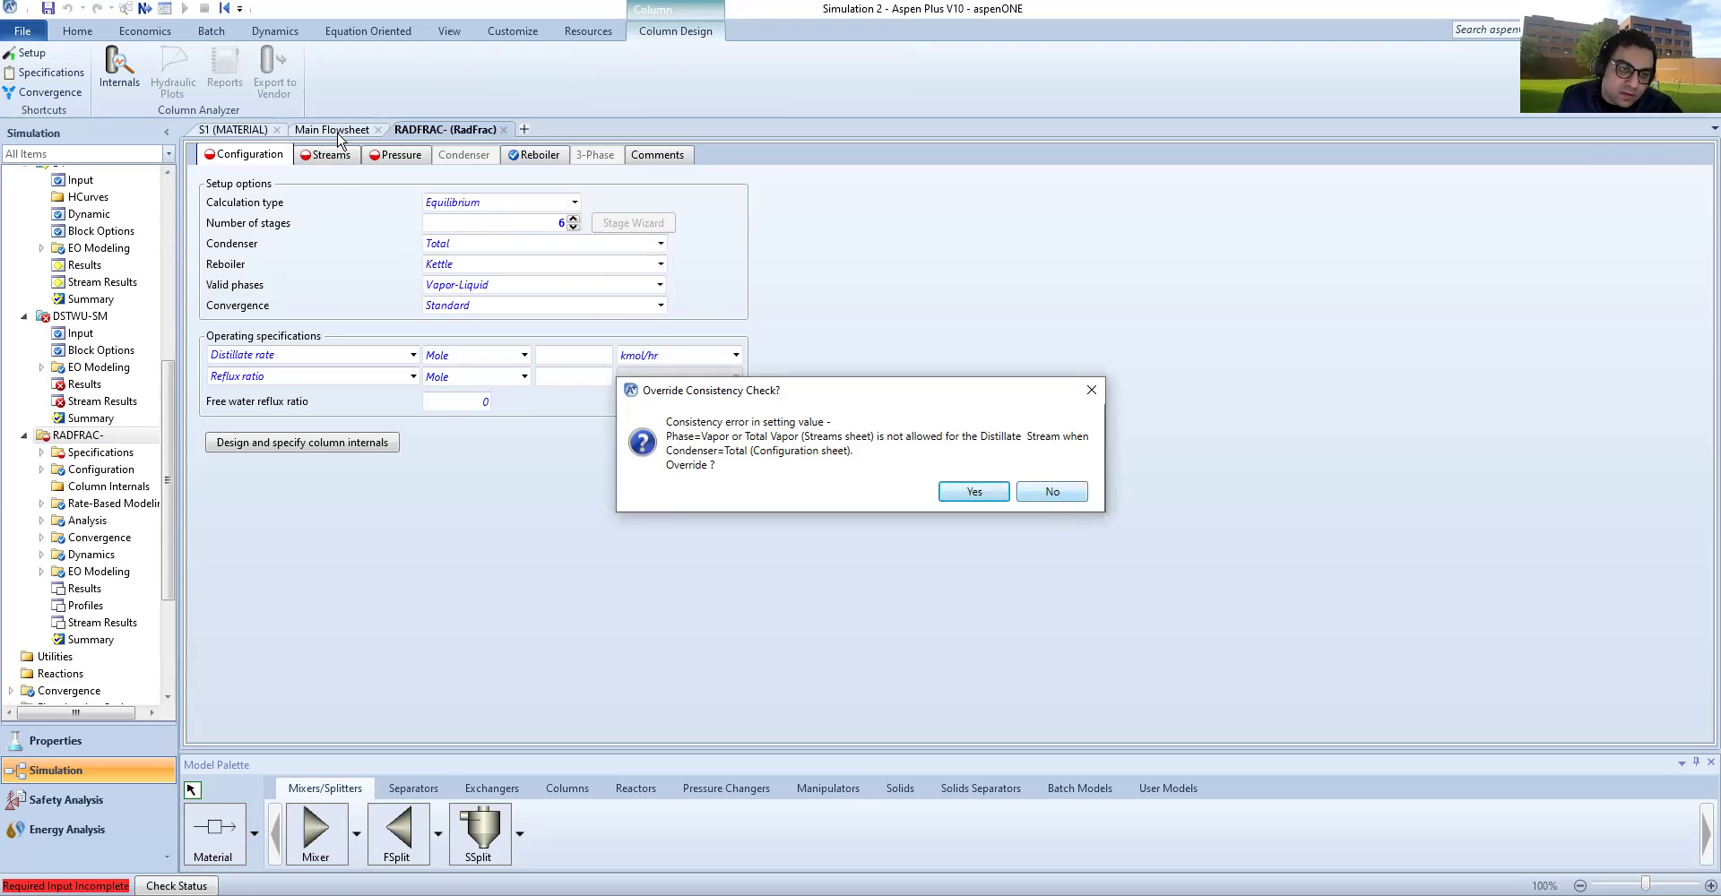
pyautogui.click(1054, 492)
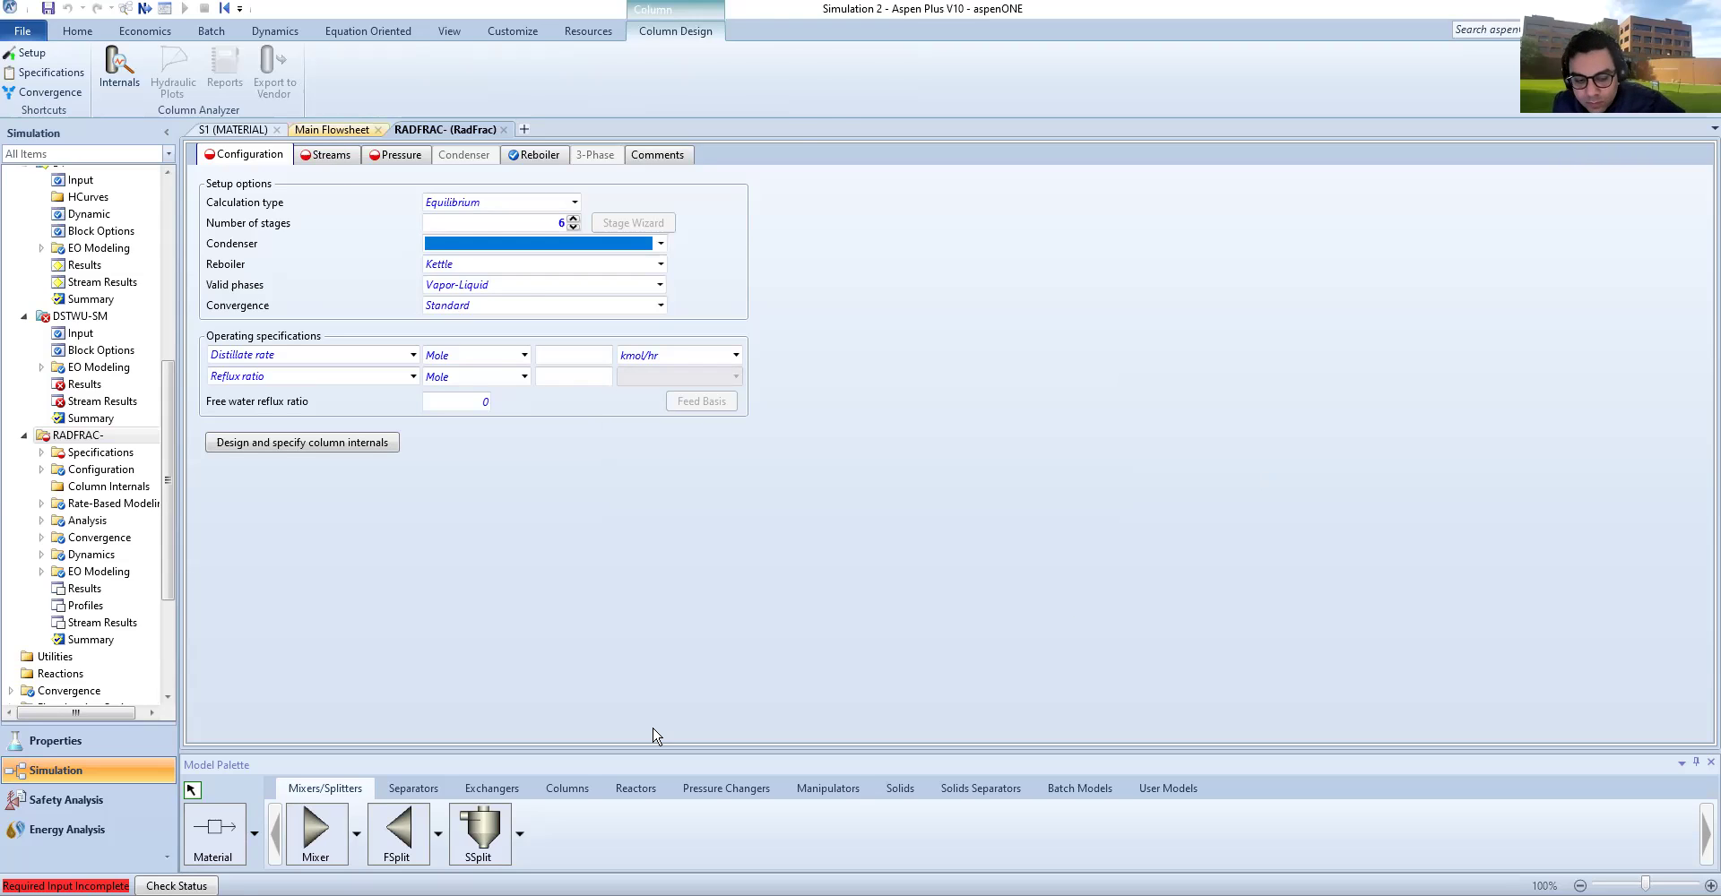
# Step: Delete the overhead stream S2 from the RadFrac column on the main flowsheet
pyautogui.hotkey('ctrl', 'Tab')
pyautogui.hotkey('ctrl', 'm')
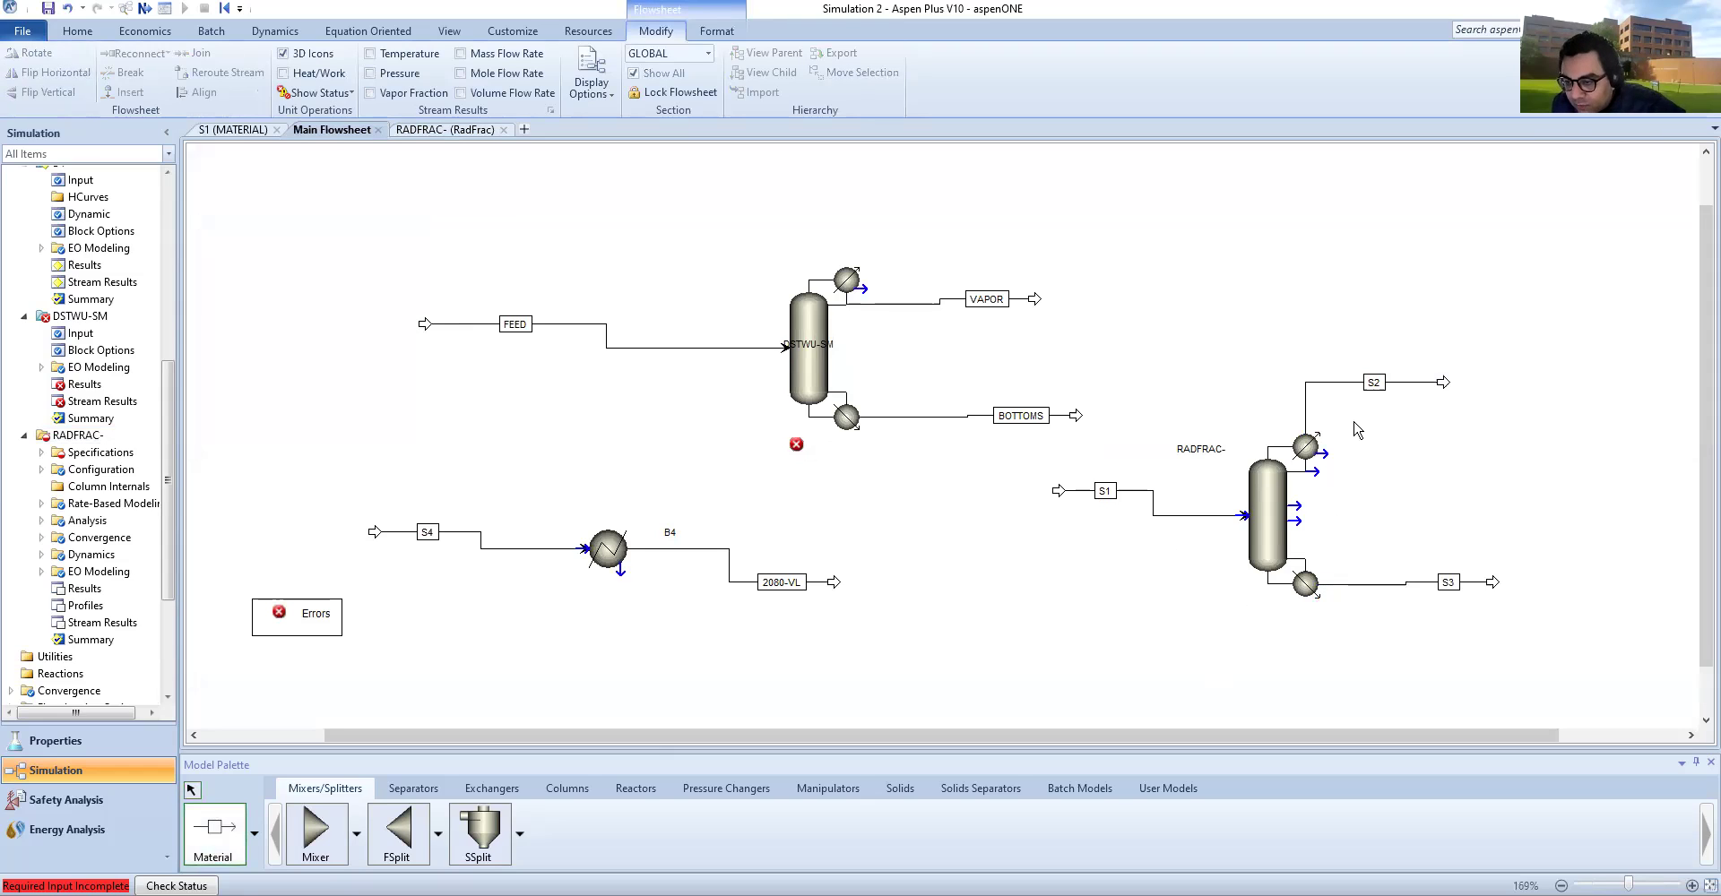
pyautogui.press('Escape')
pyautogui.click(1346, 383)
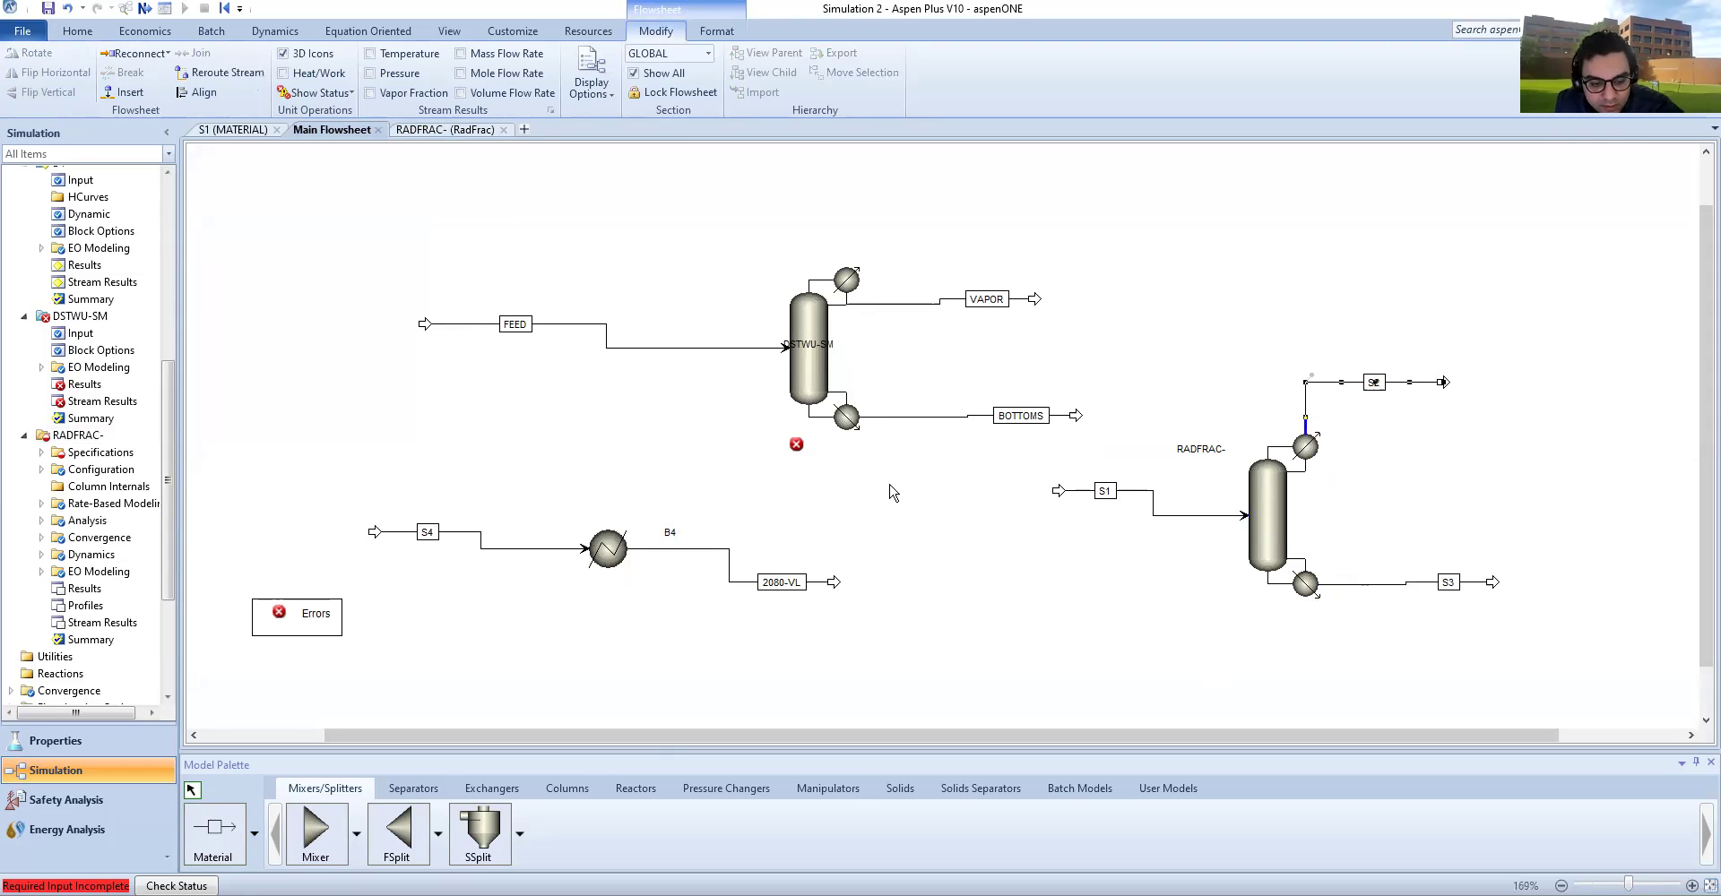
pyautogui.press('Delete')
pyautogui.press('Return')
# Step: Connect a new material product stream to the RadFrac column's vapor distillate outlet
pyautogui.click(220, 833)
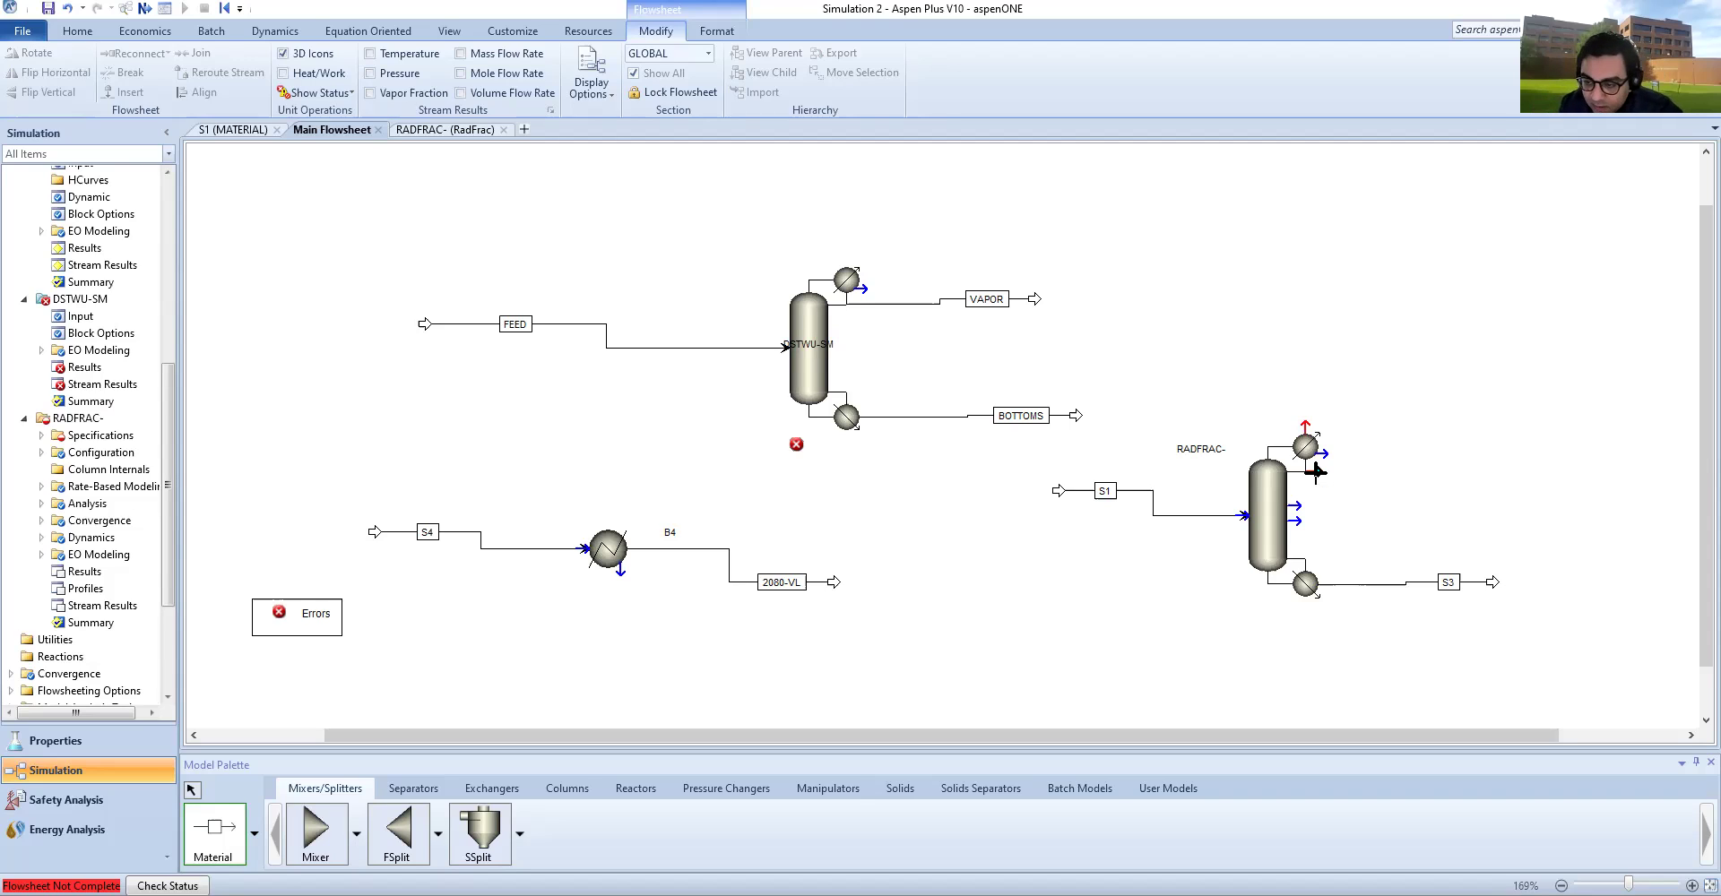
pyautogui.click(1301, 423)
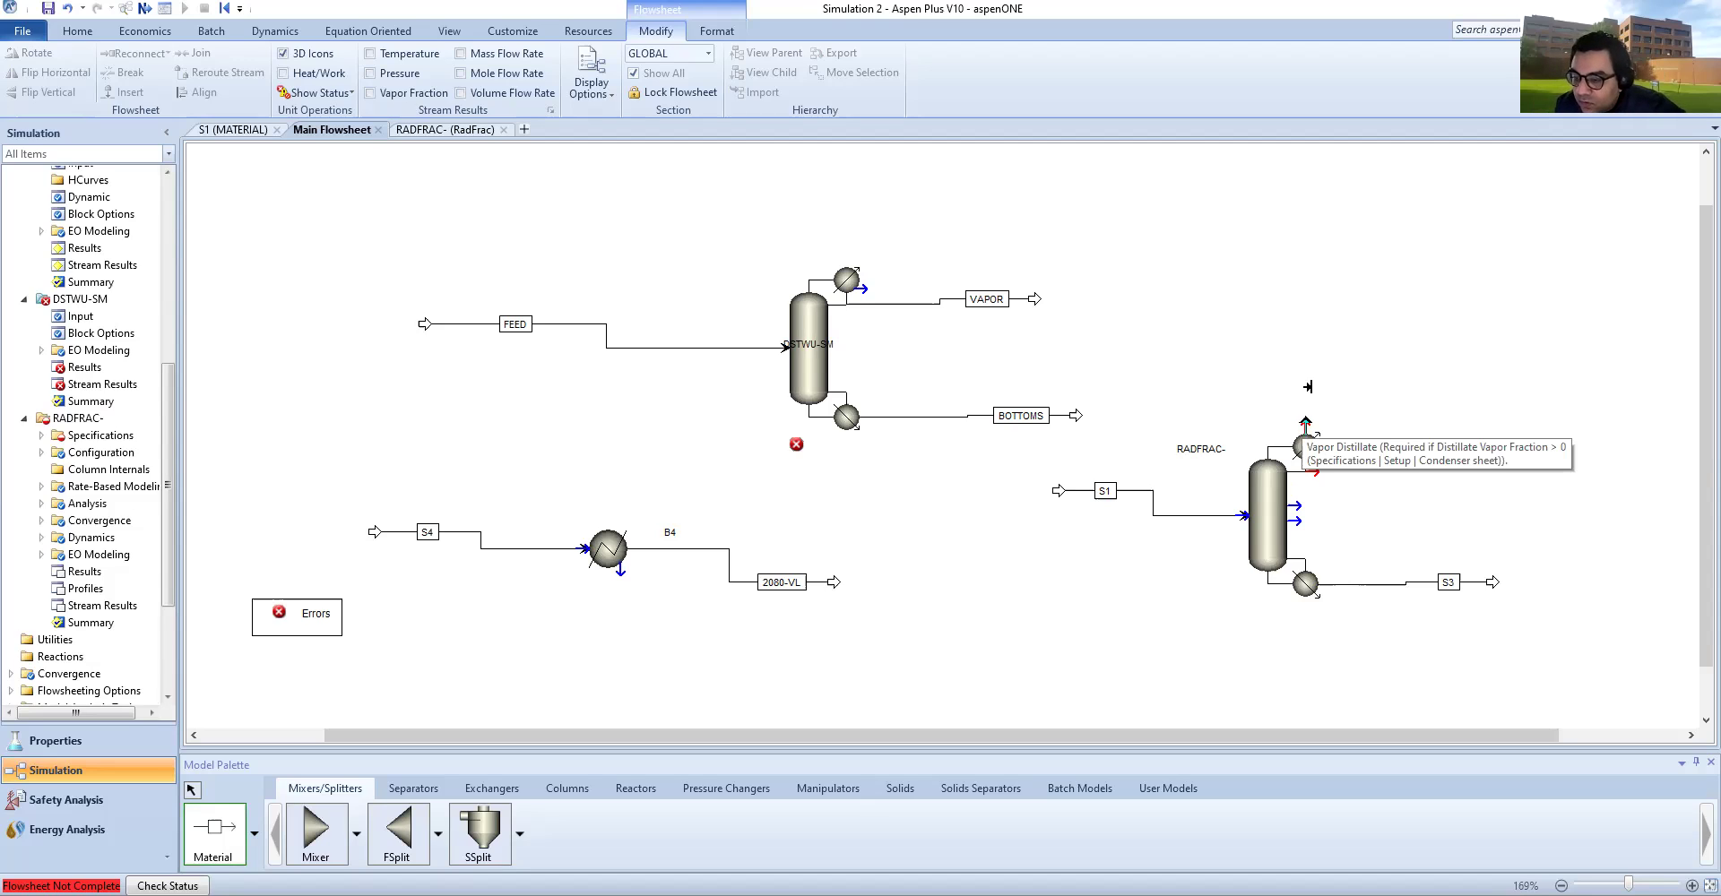
pyautogui.click(1418, 365)
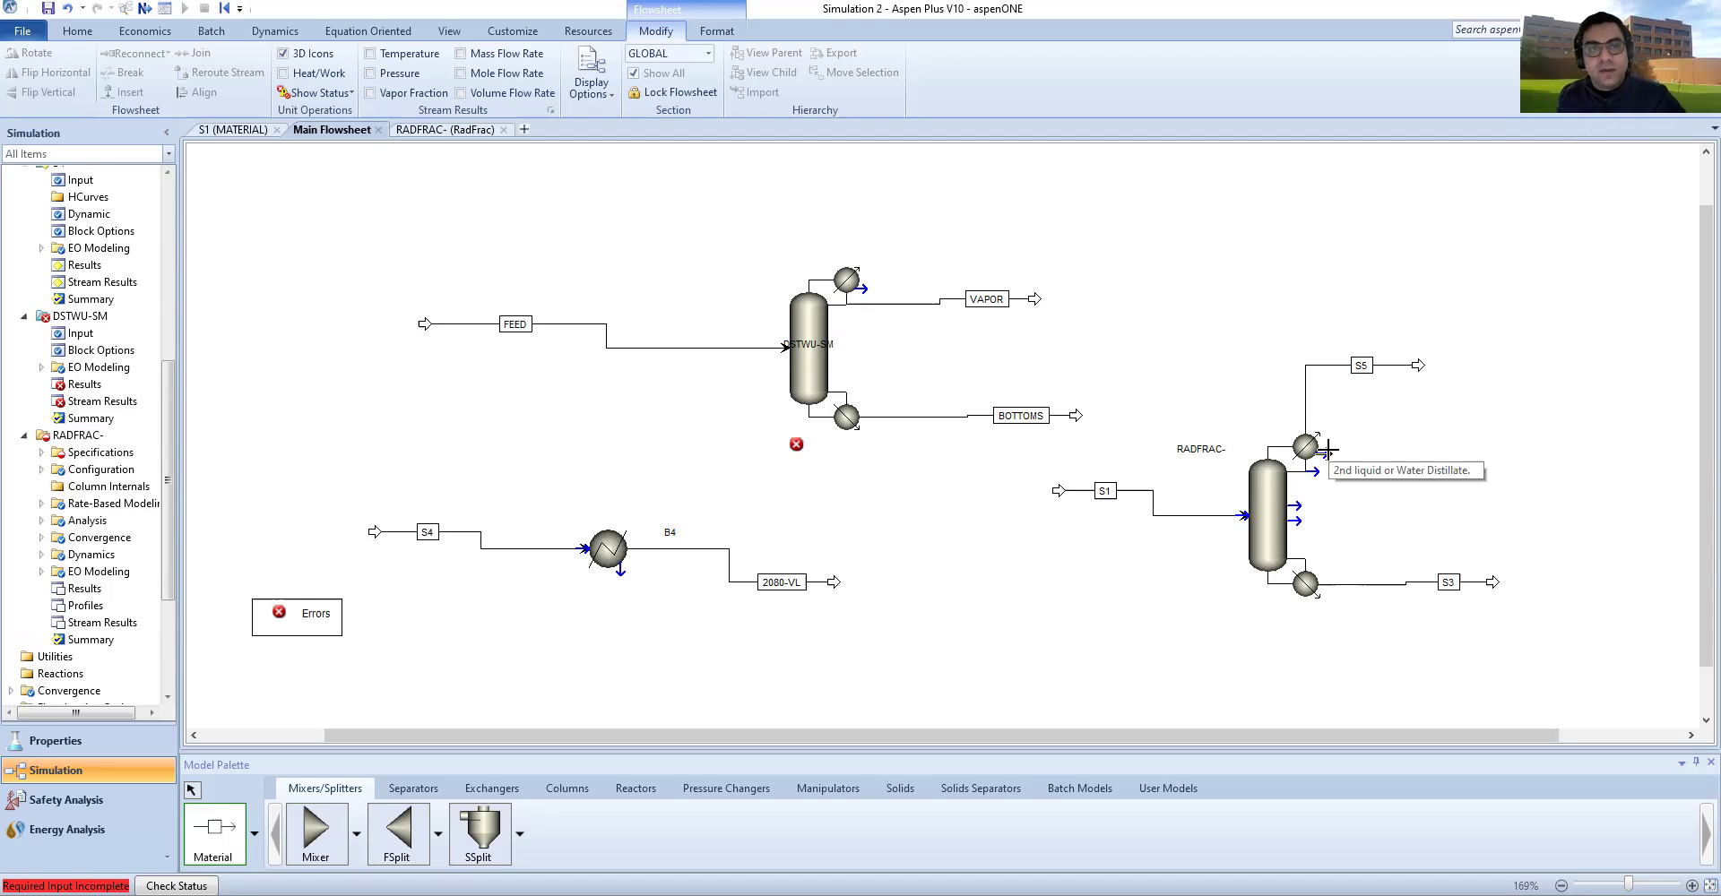
# Step: Set the RadFrac column's condenser to Partial-Vapor and keep the reboiler type as Kettle
pyautogui.click(423, 131)
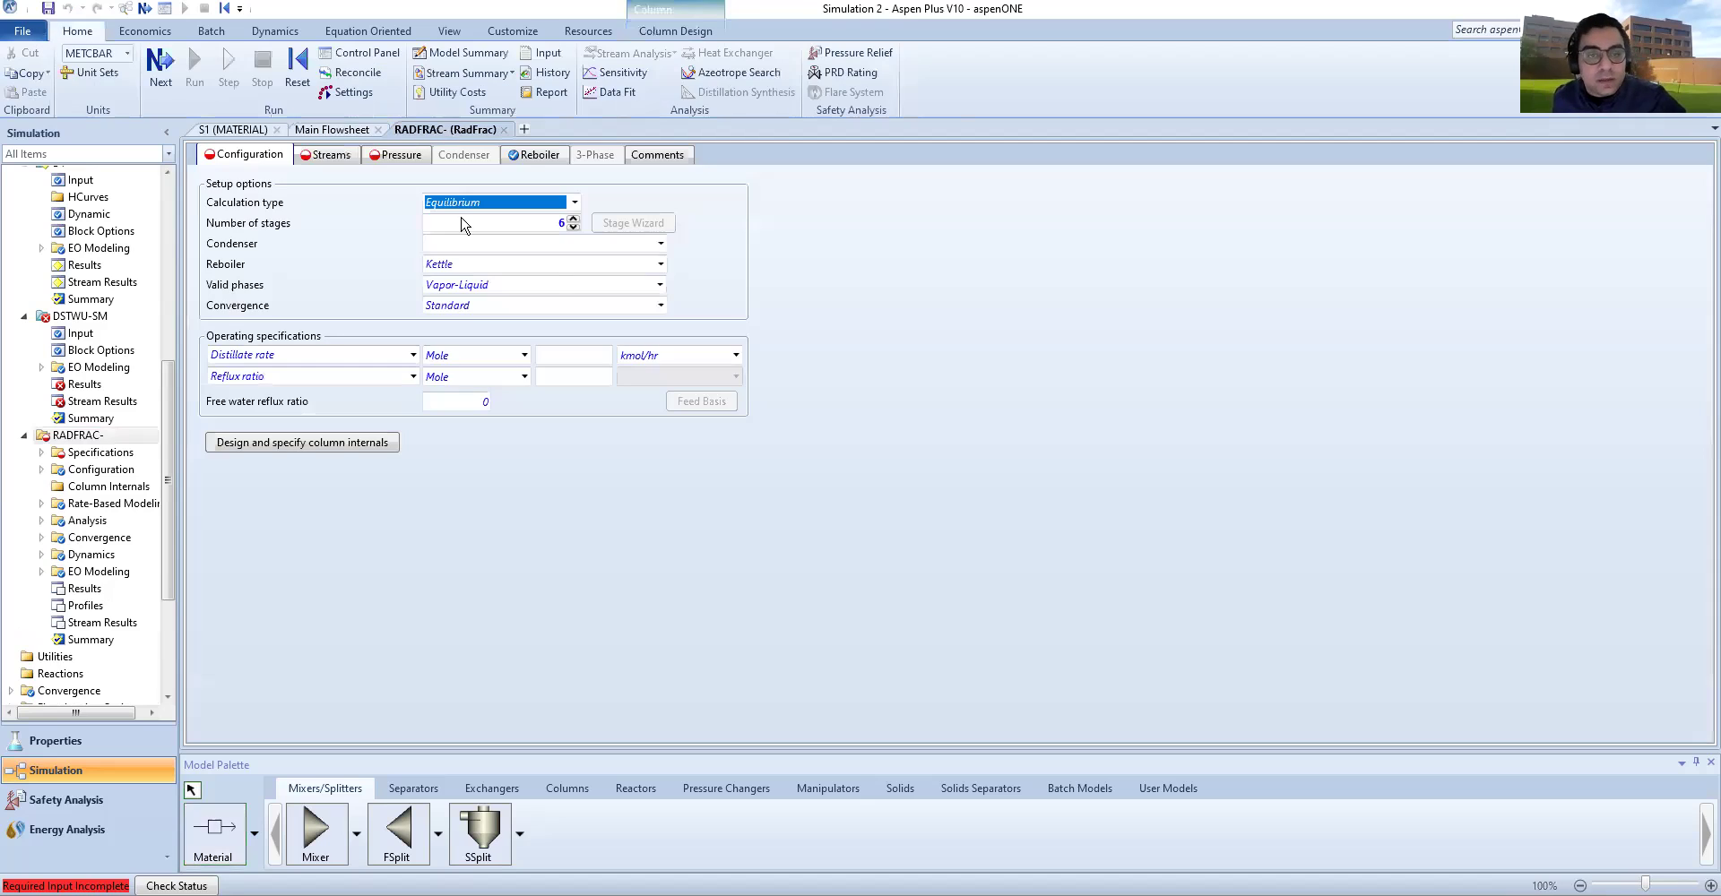
pyautogui.click(661, 244)
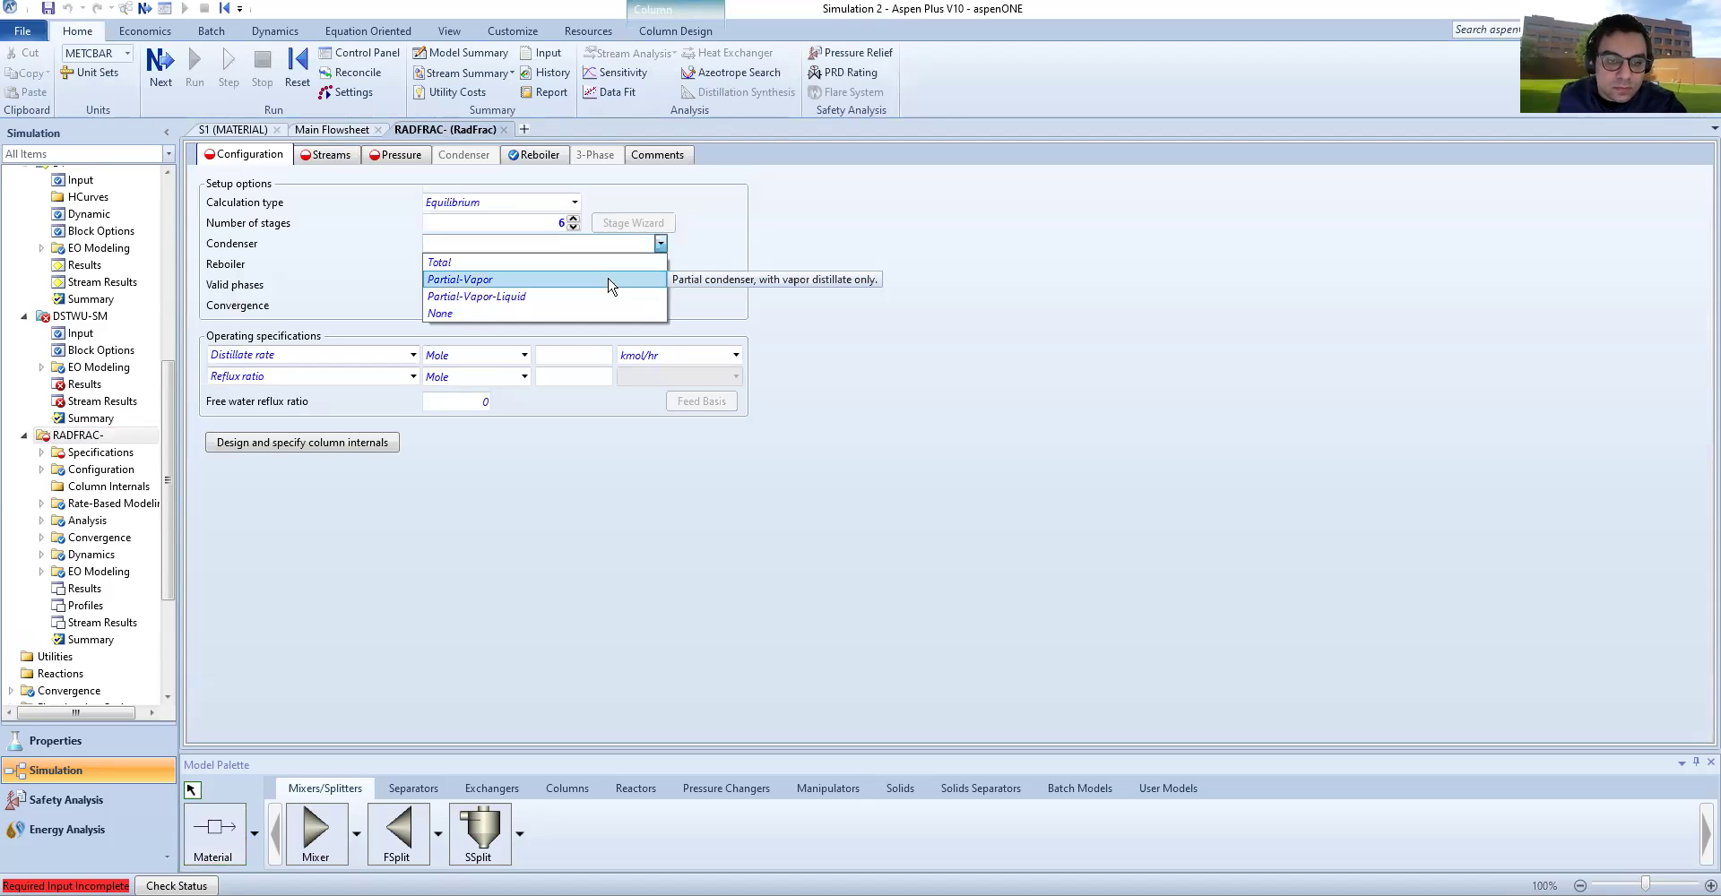
pyautogui.click(597, 279)
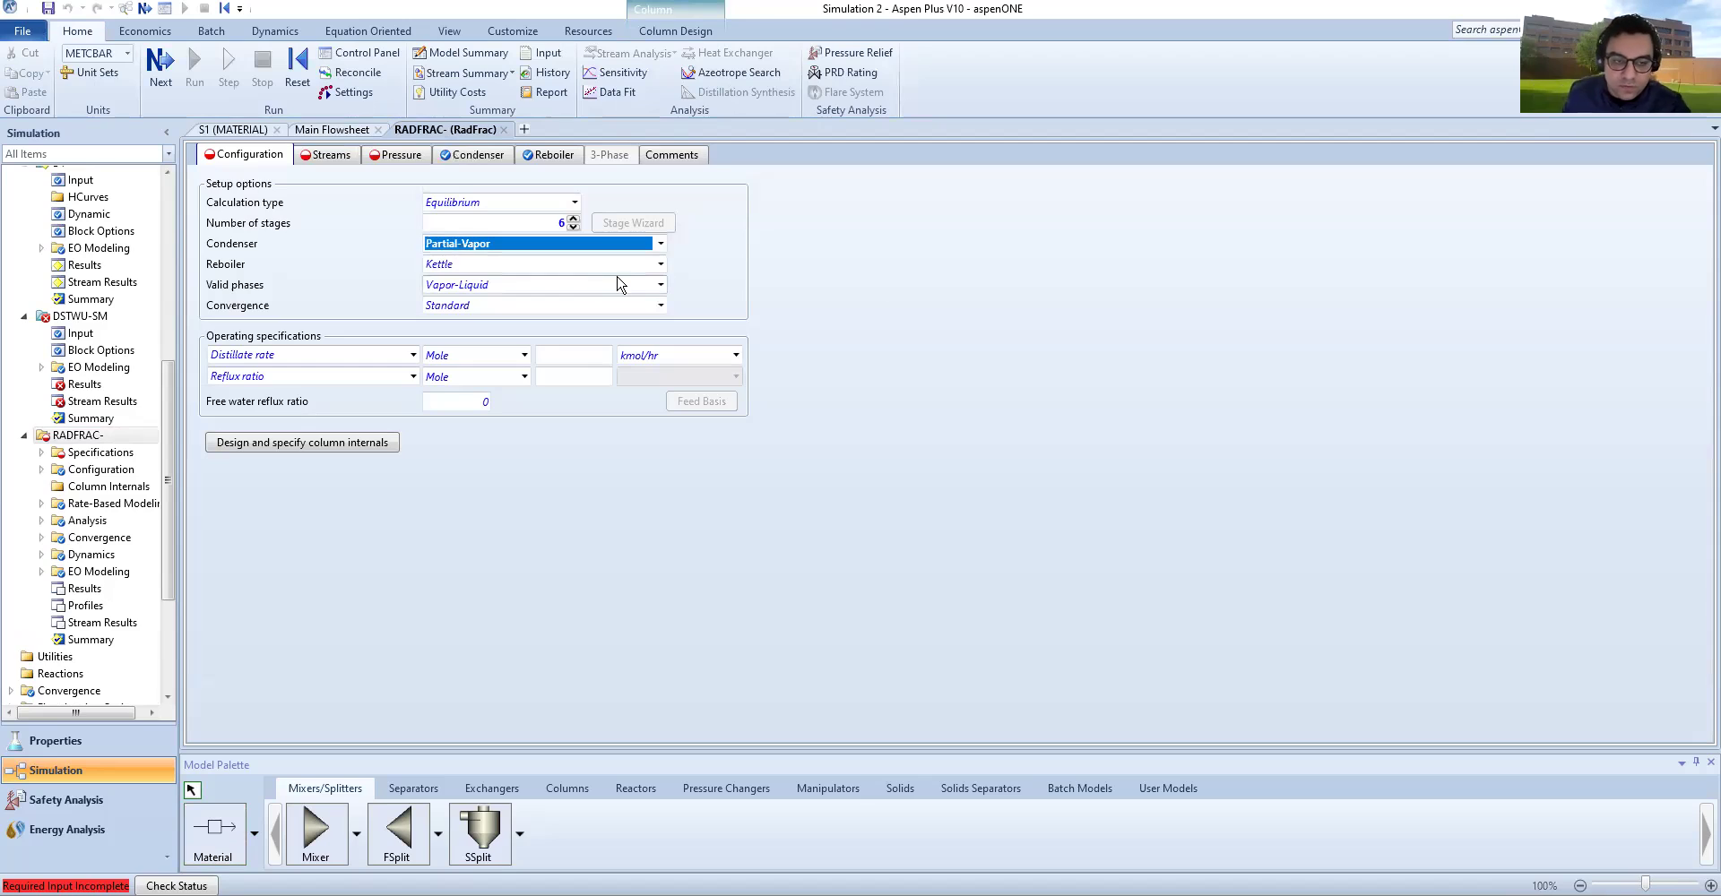
pyautogui.click(661, 265)
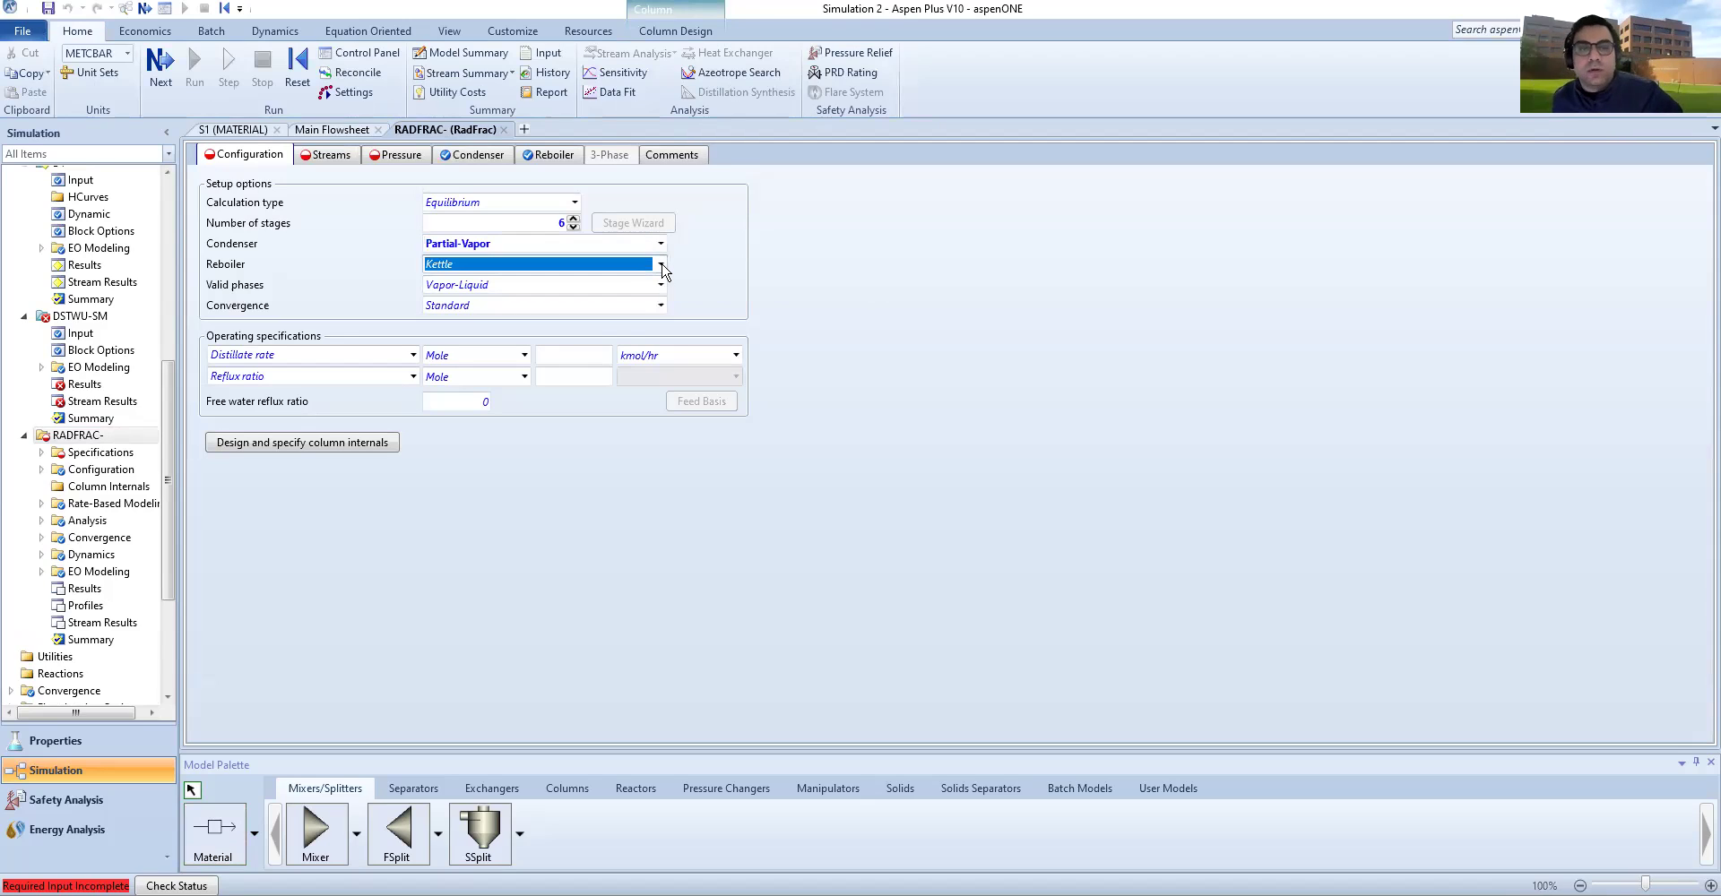
pyautogui.click(895, 278)
pyautogui.click(661, 264)
pyautogui.click(661, 266)
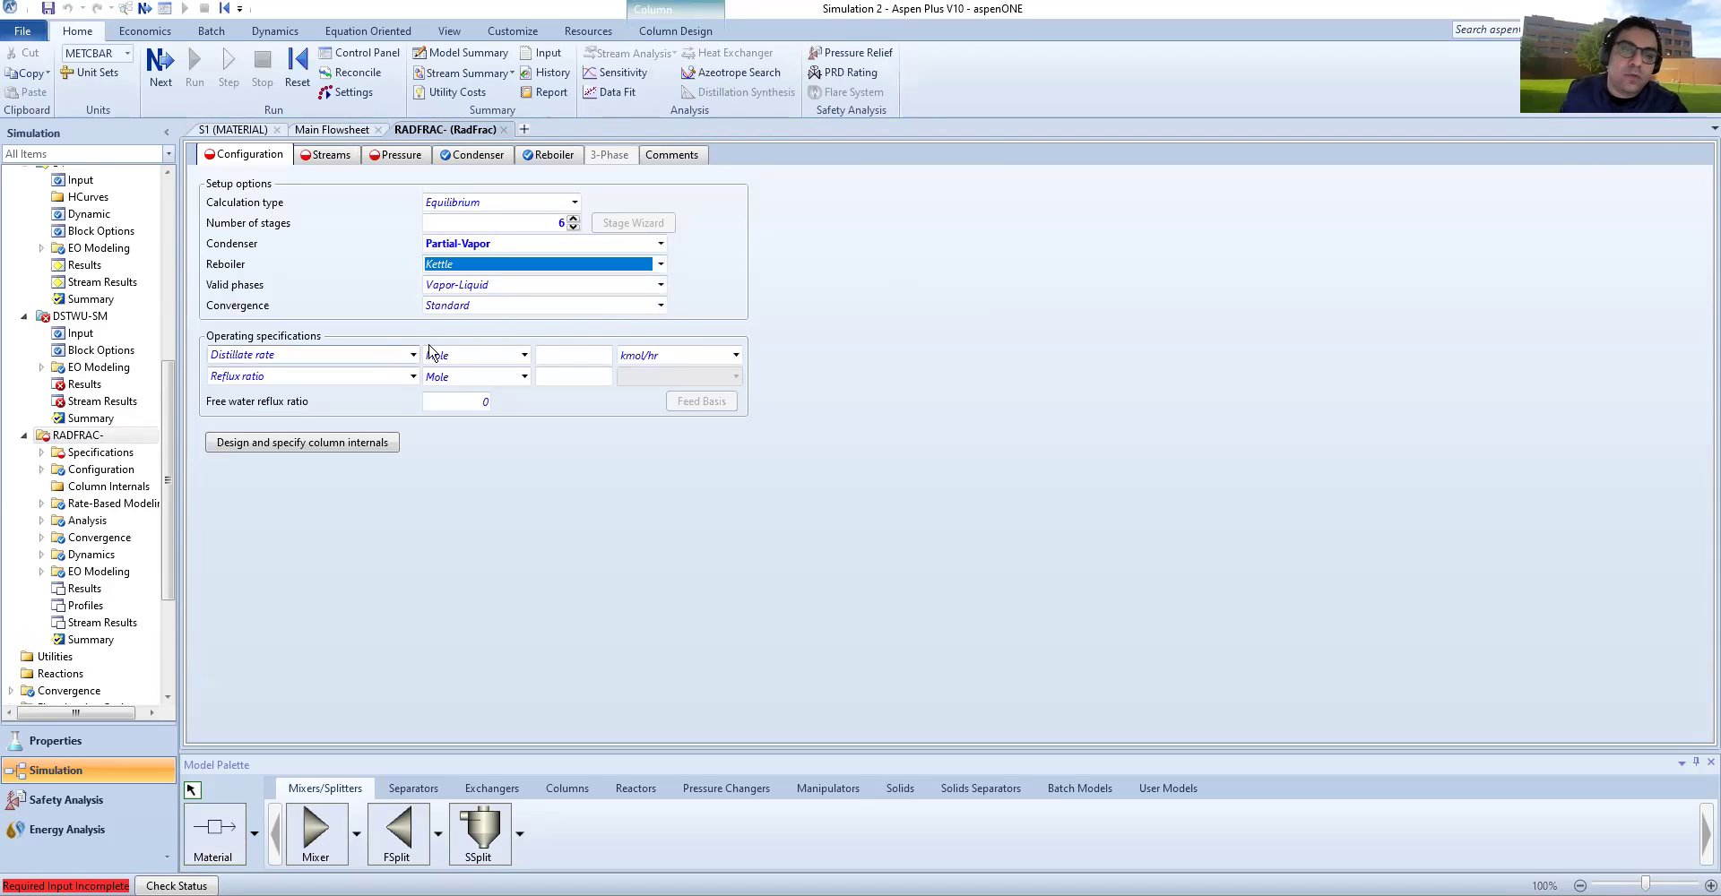
pyautogui.click(662, 266)
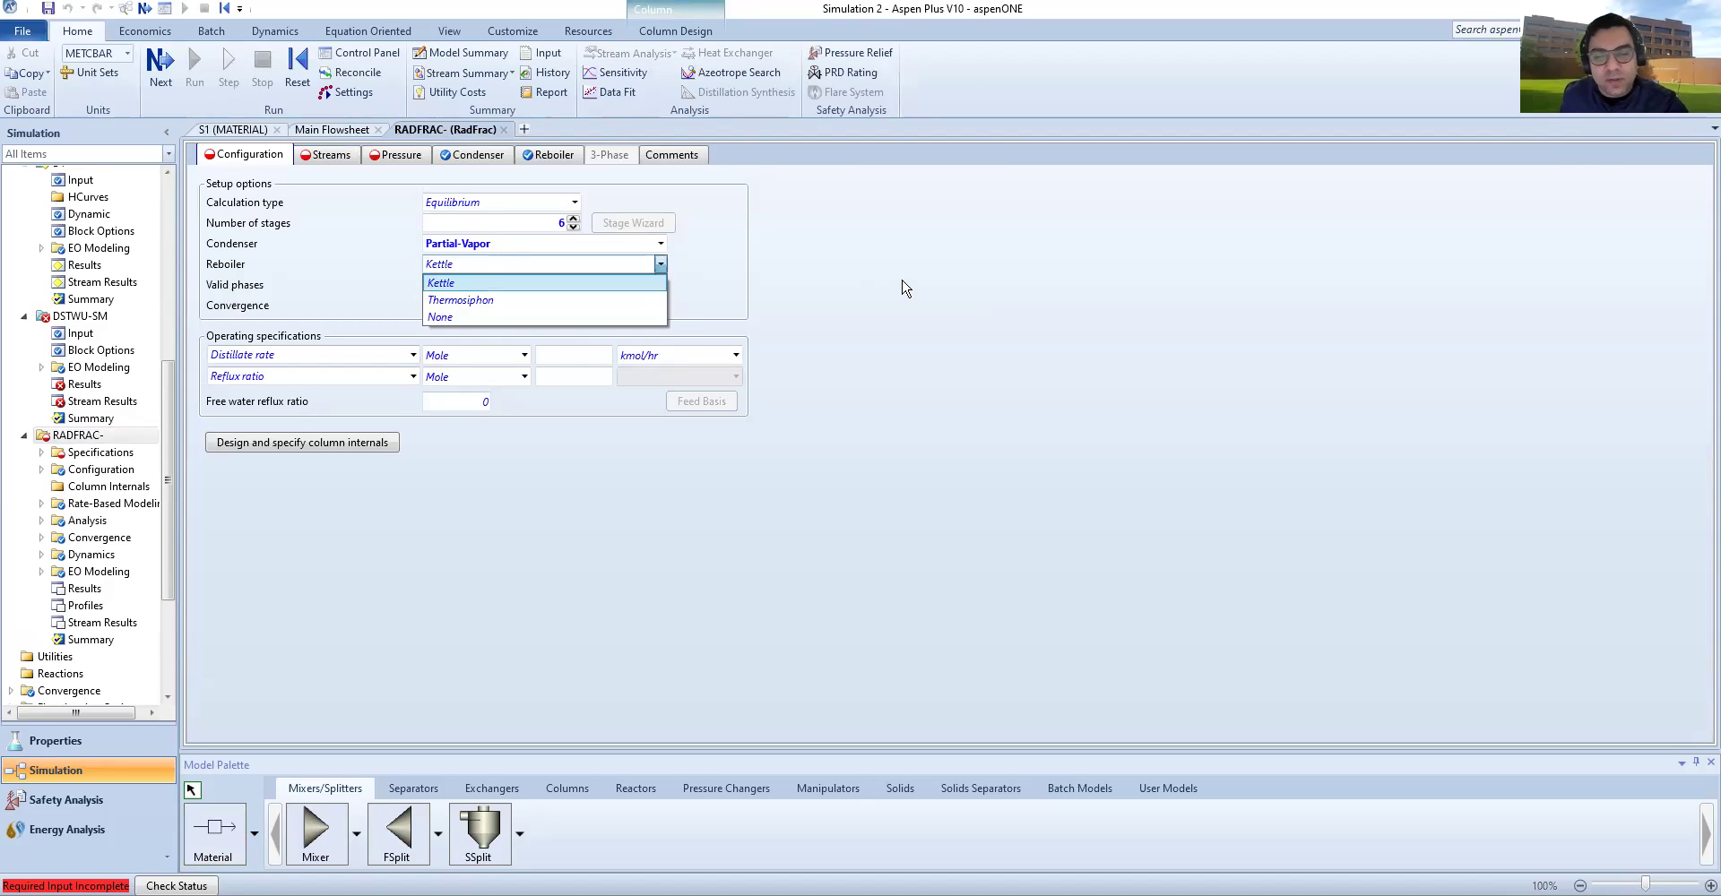
pyautogui.click(883, 299)
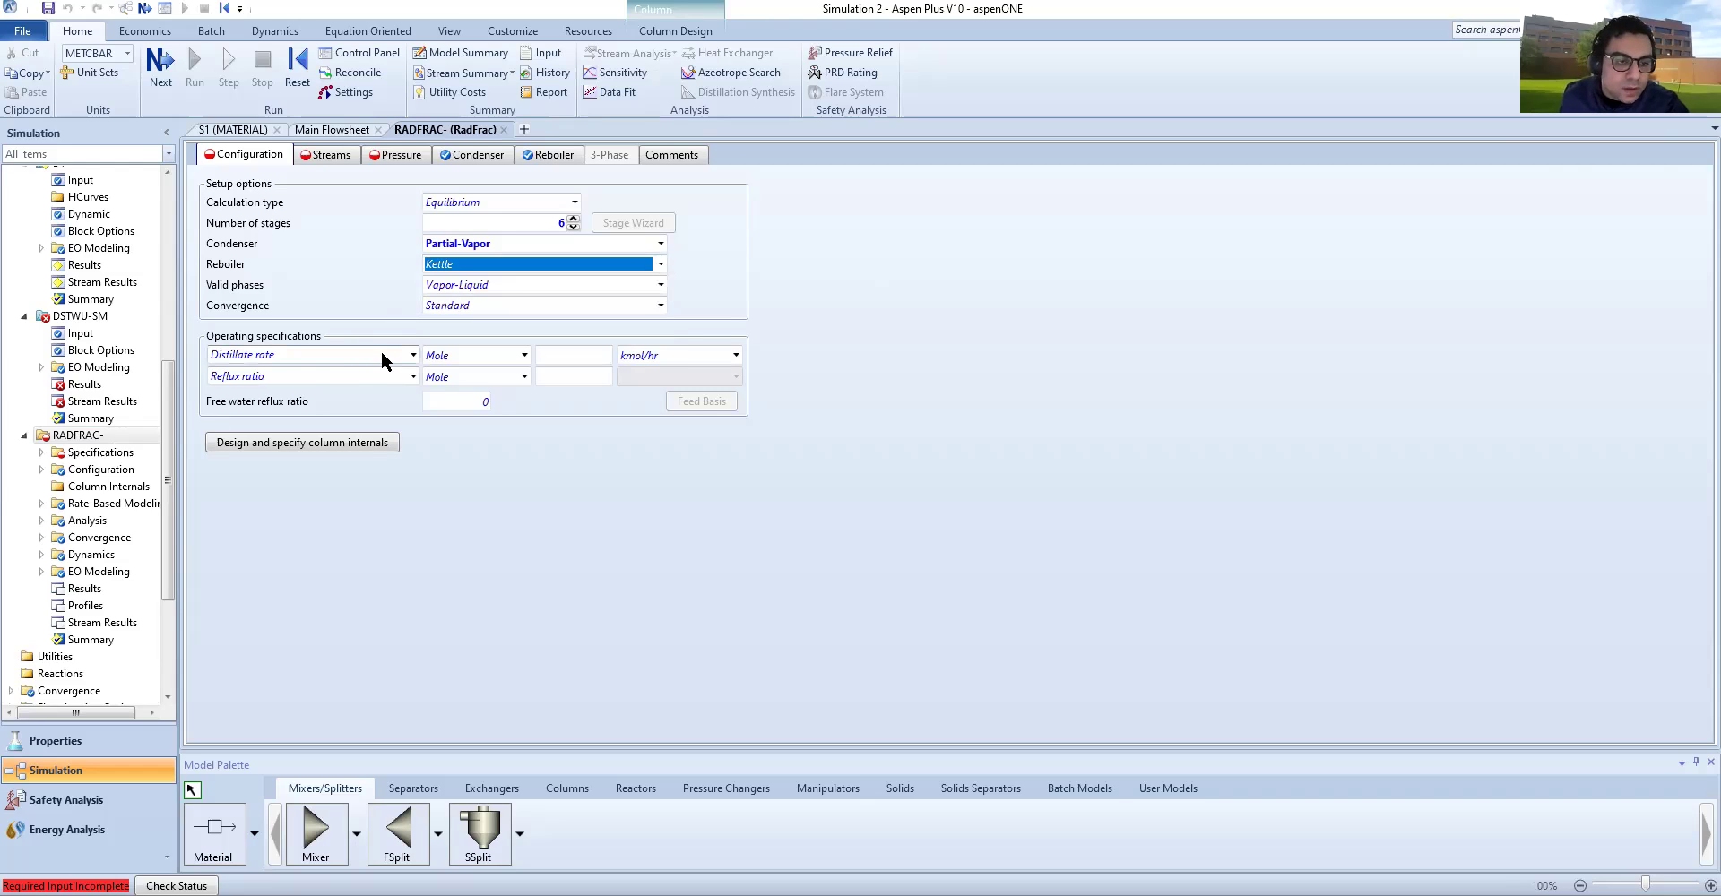
# Step: Keep Distillate rate as the first operating specification and set the mole reflux ratio to 3.25
pyautogui.click(413, 356)
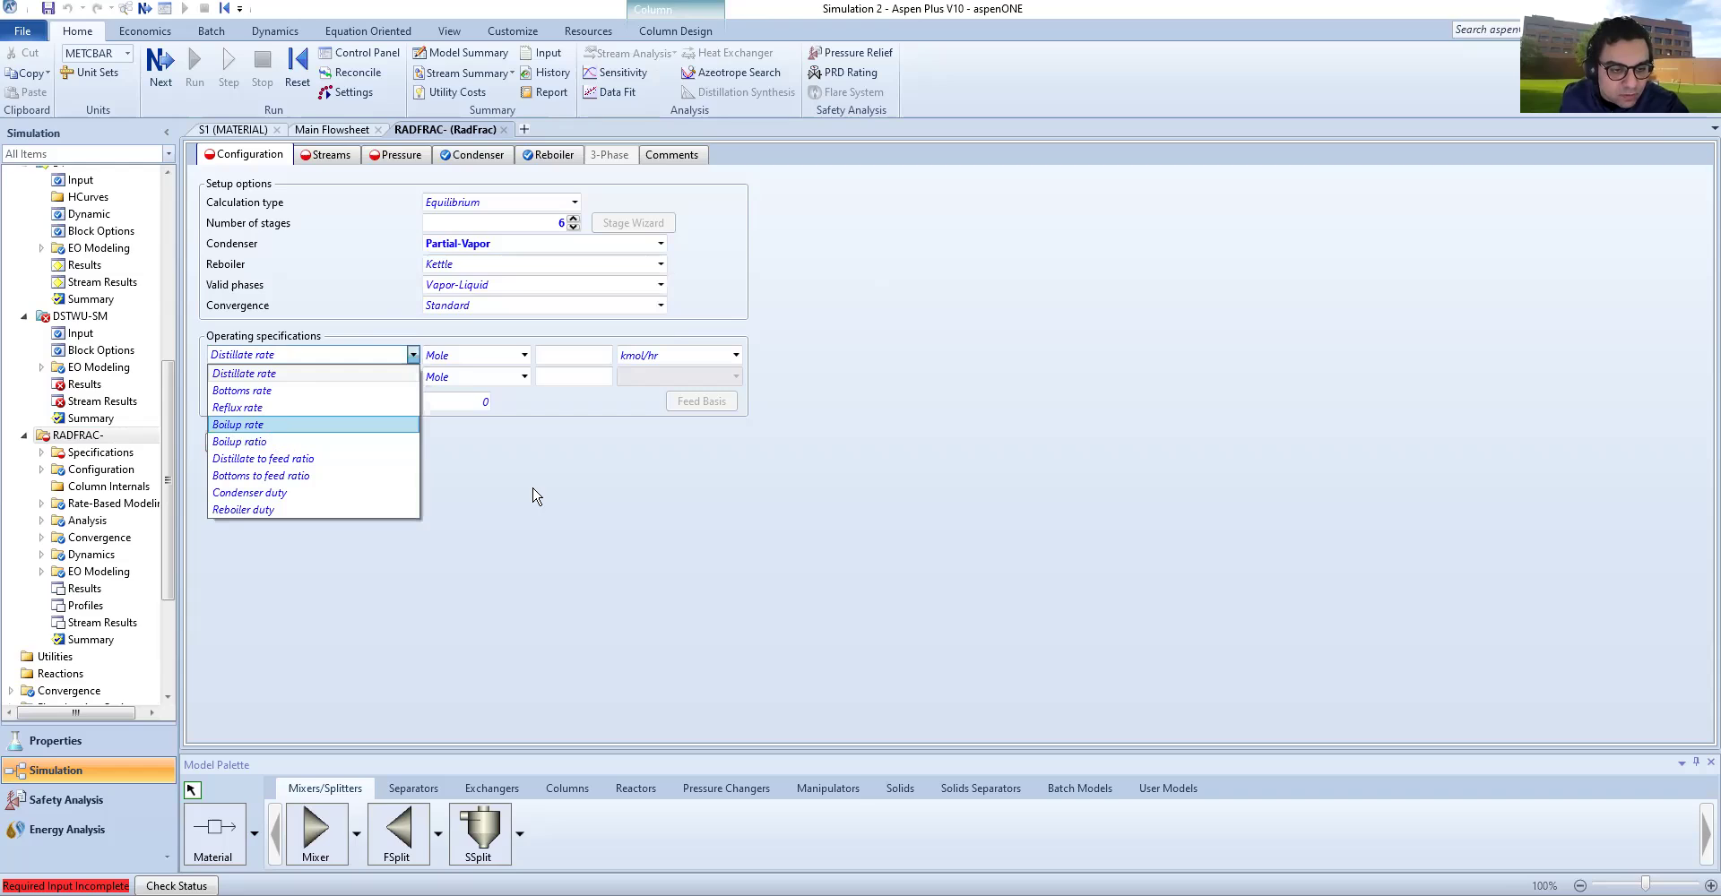
pyautogui.click(307, 374)
pyautogui.click(568, 374)
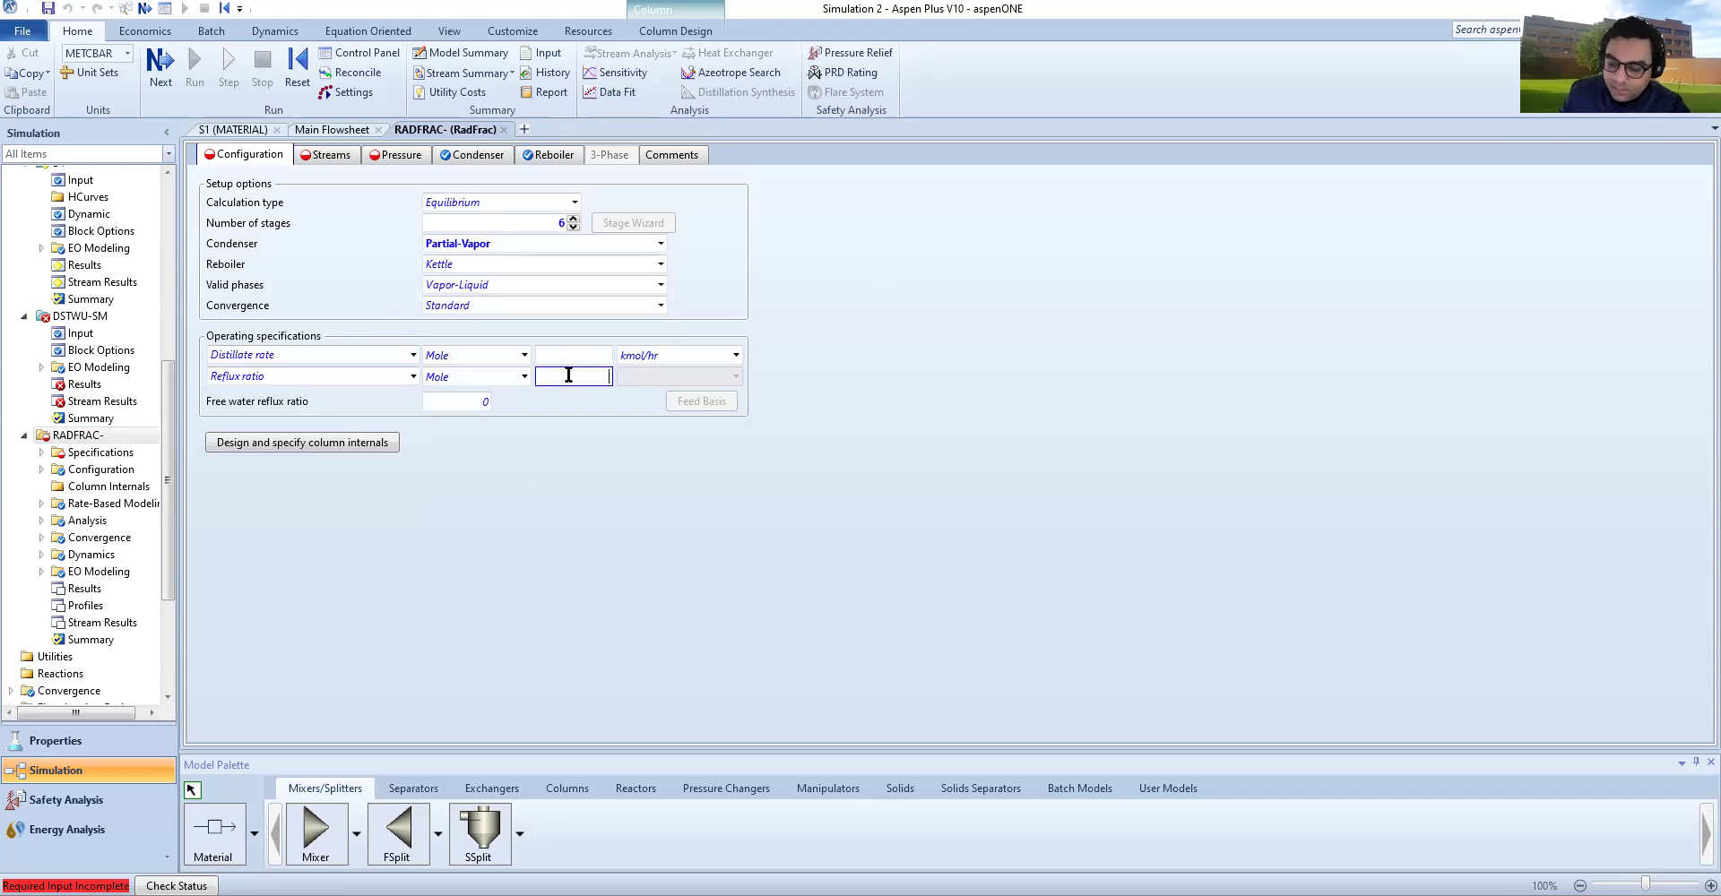
pyautogui.write('3.25')
pyautogui.press('Return')
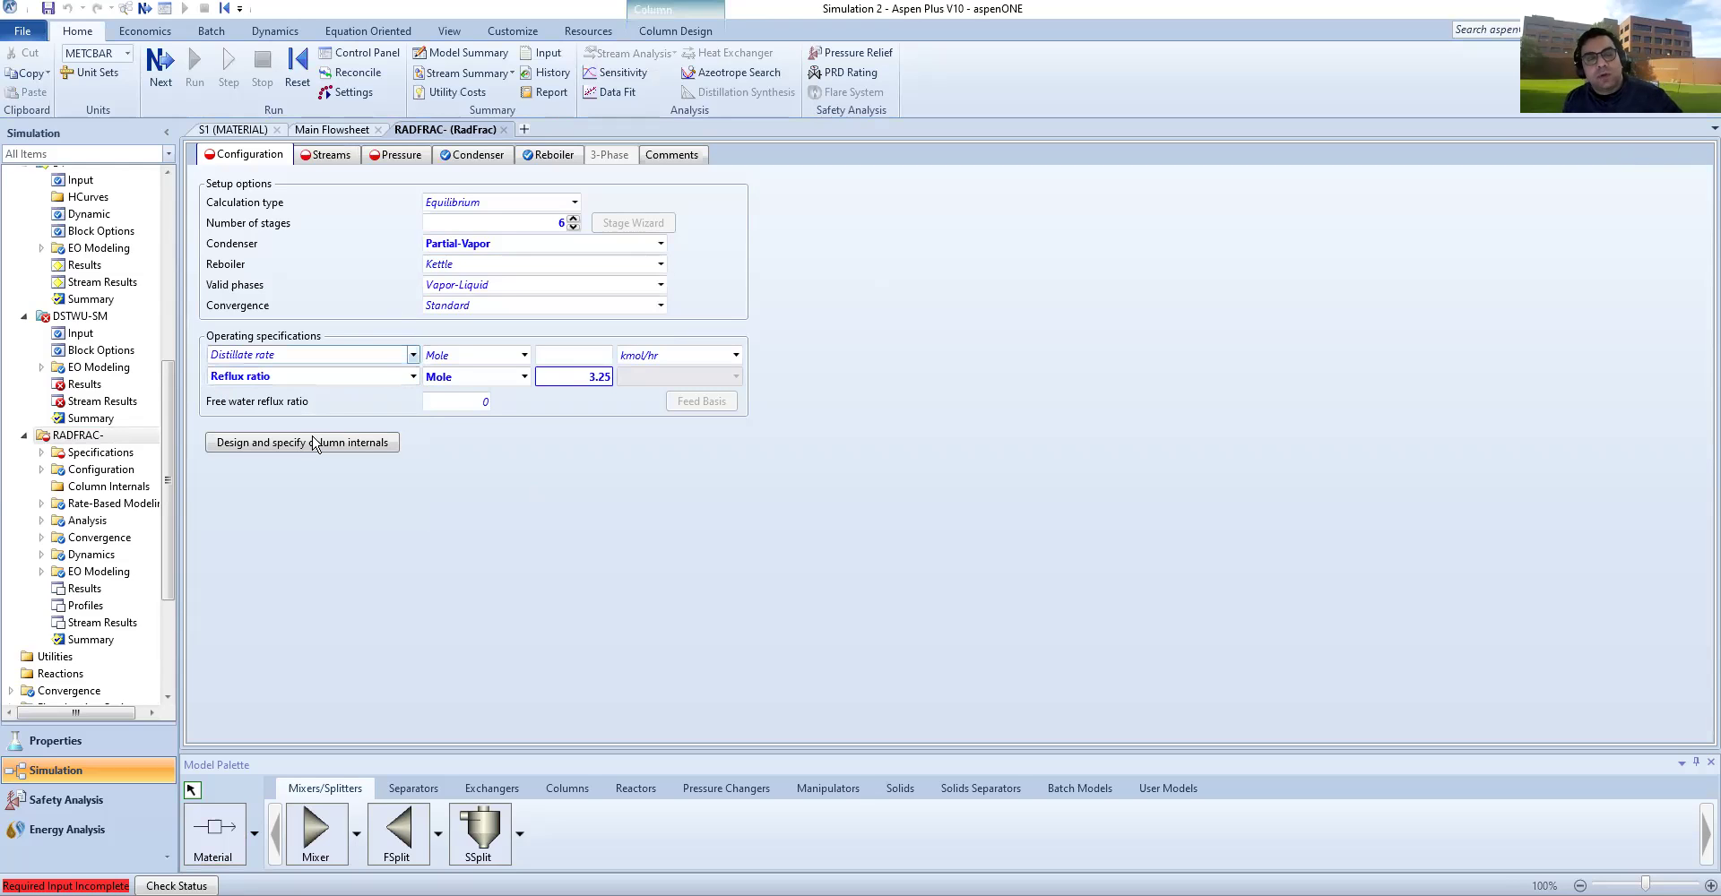
# Step: Review the alternative operating specifications offered for the distillate rate and reflux ratio, keeping both selections
pyautogui.click(413, 355)
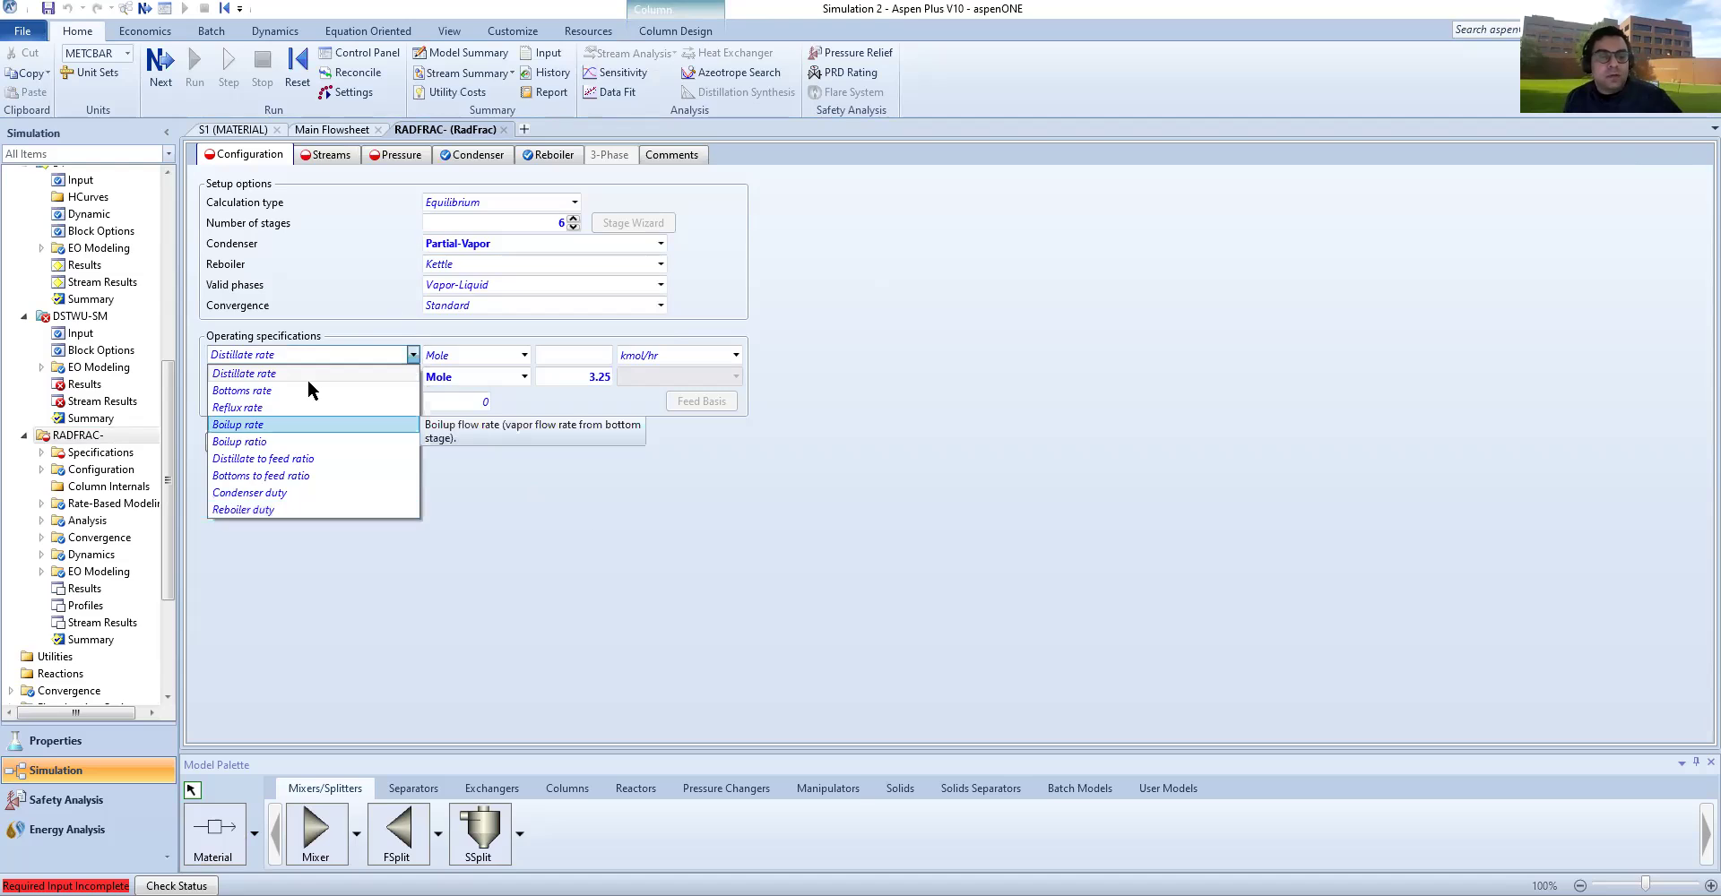
pyautogui.click(330, 373)
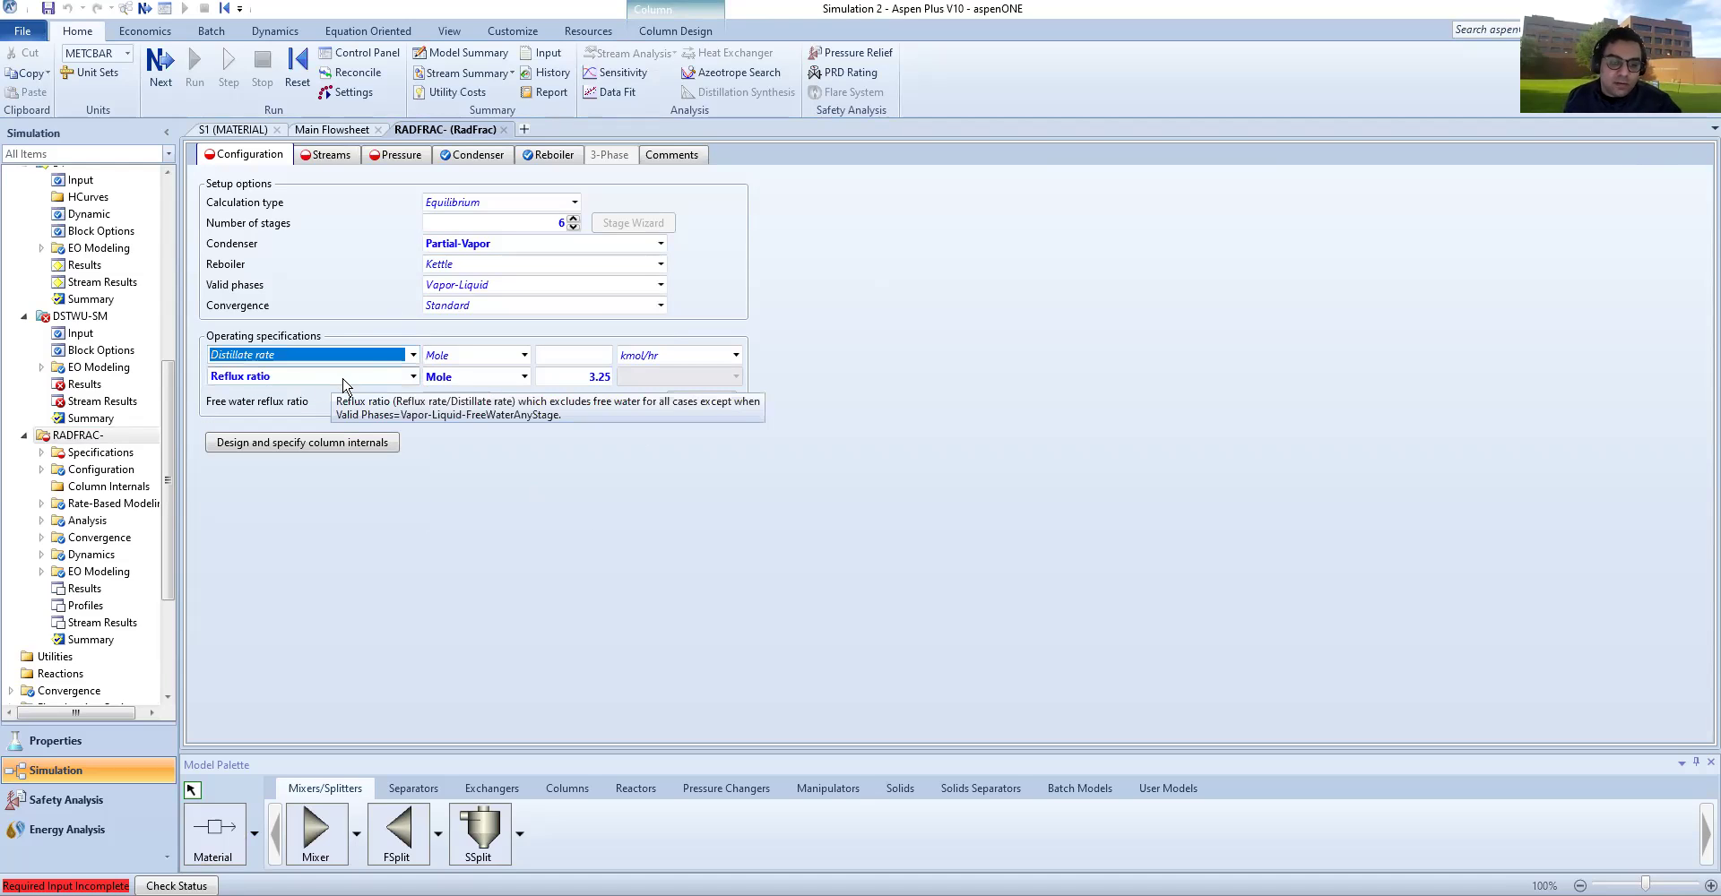
pyautogui.hotkey('alt', 'Down')
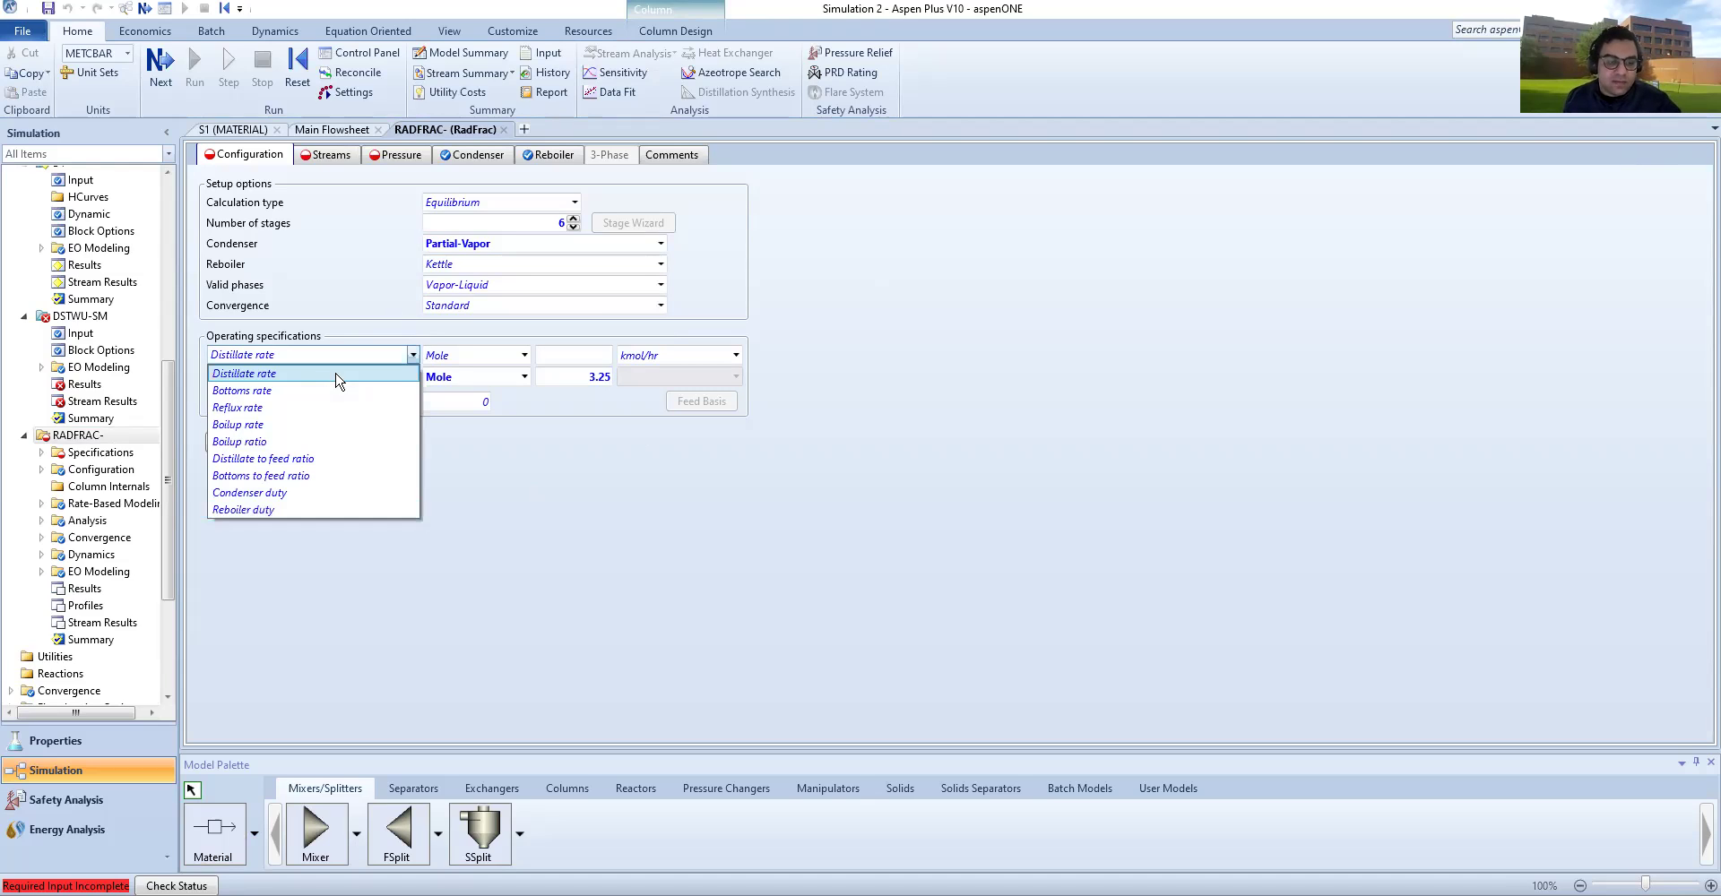
pyautogui.click(338, 375)
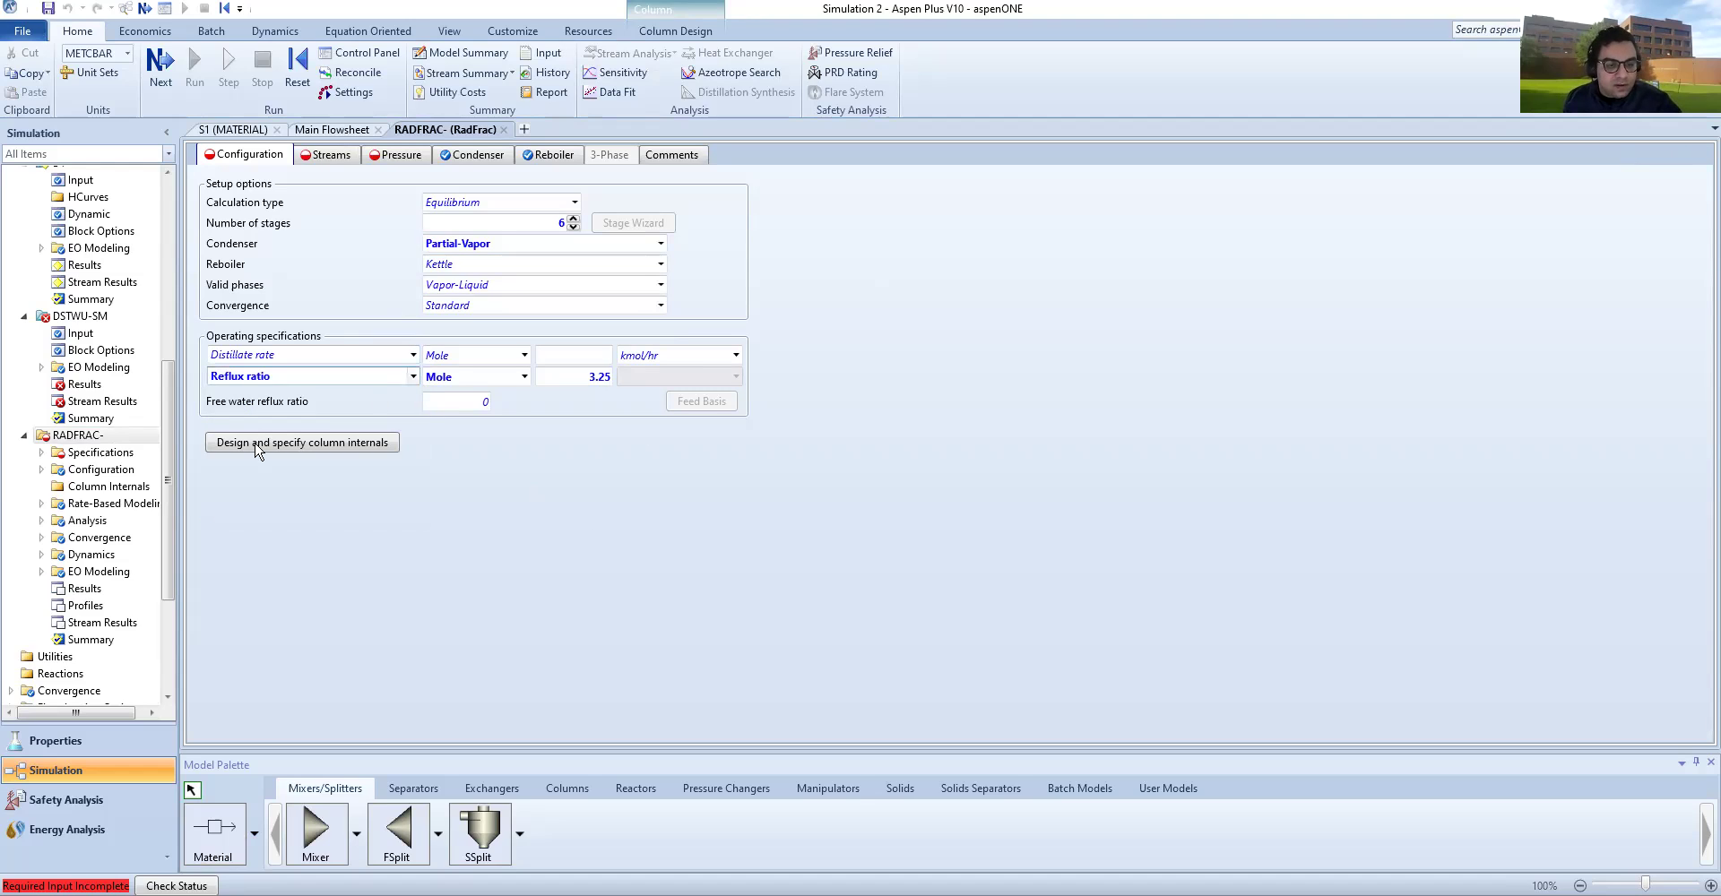
pyautogui.hotkey('alt', 'Down')
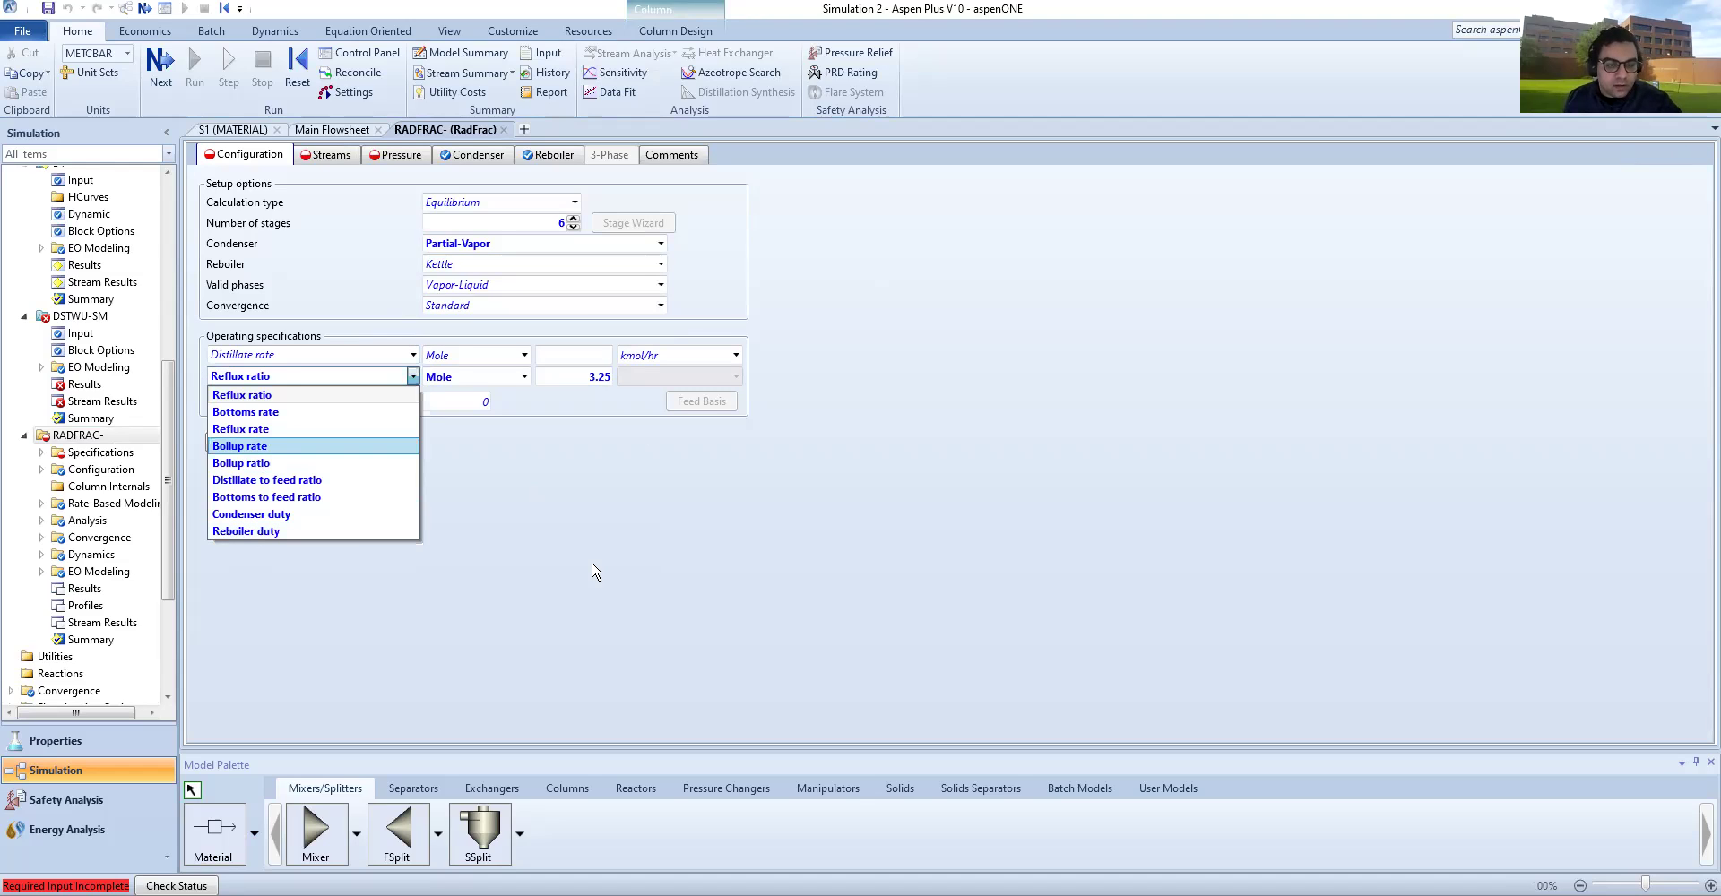
pyautogui.press('Up')
pyautogui.press('Up')
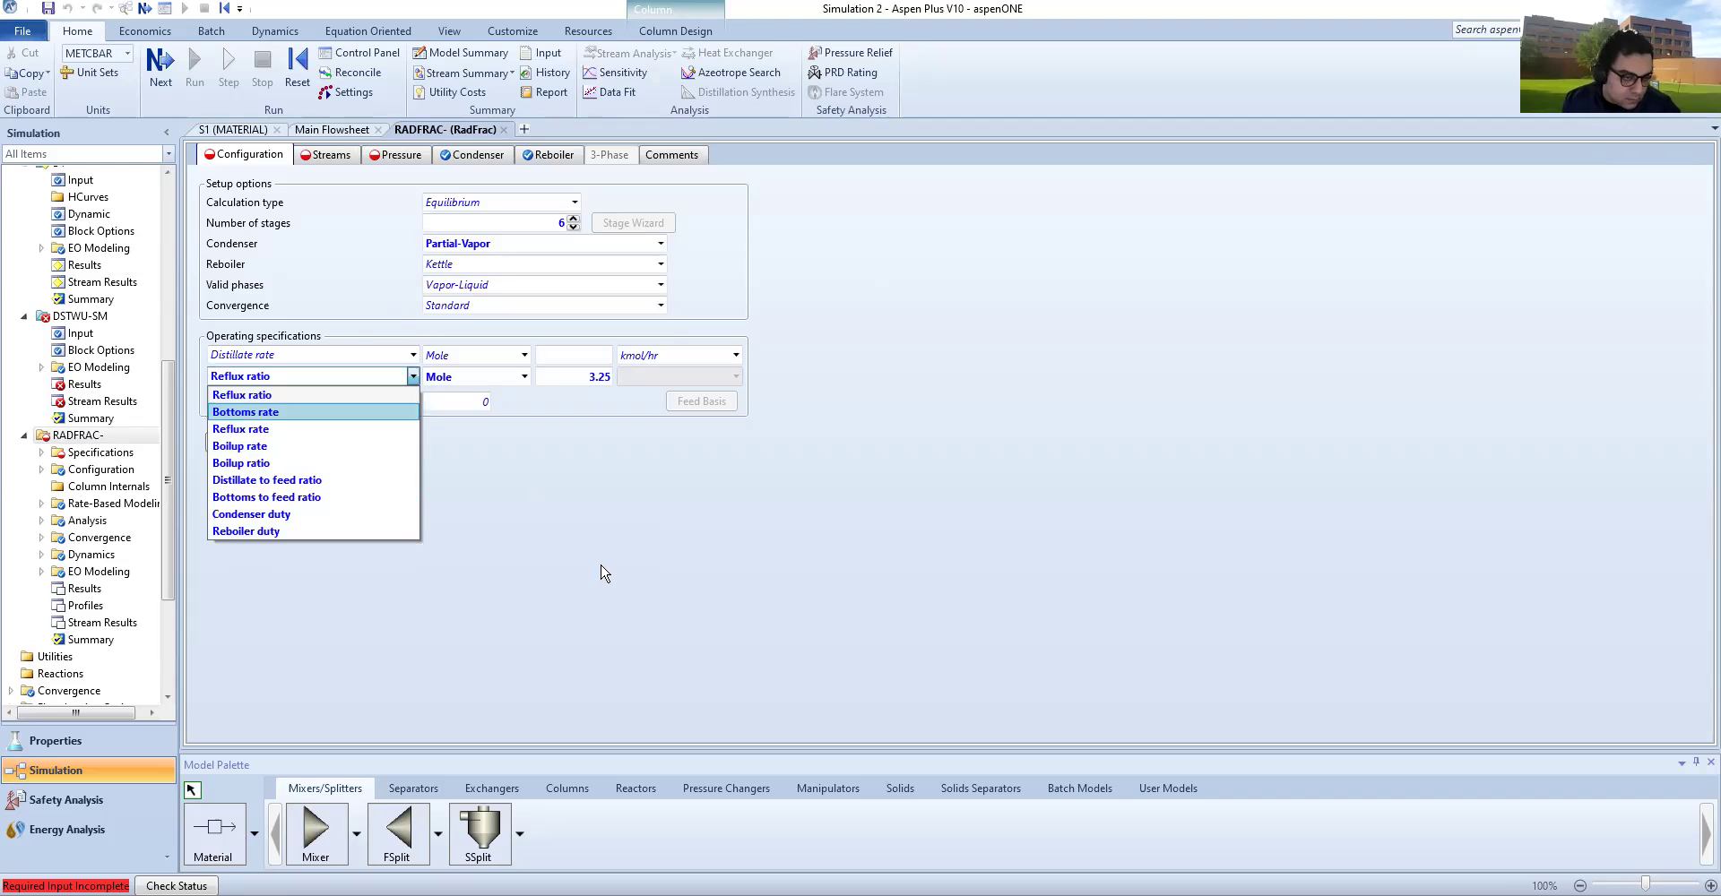
pyautogui.press('Escape')
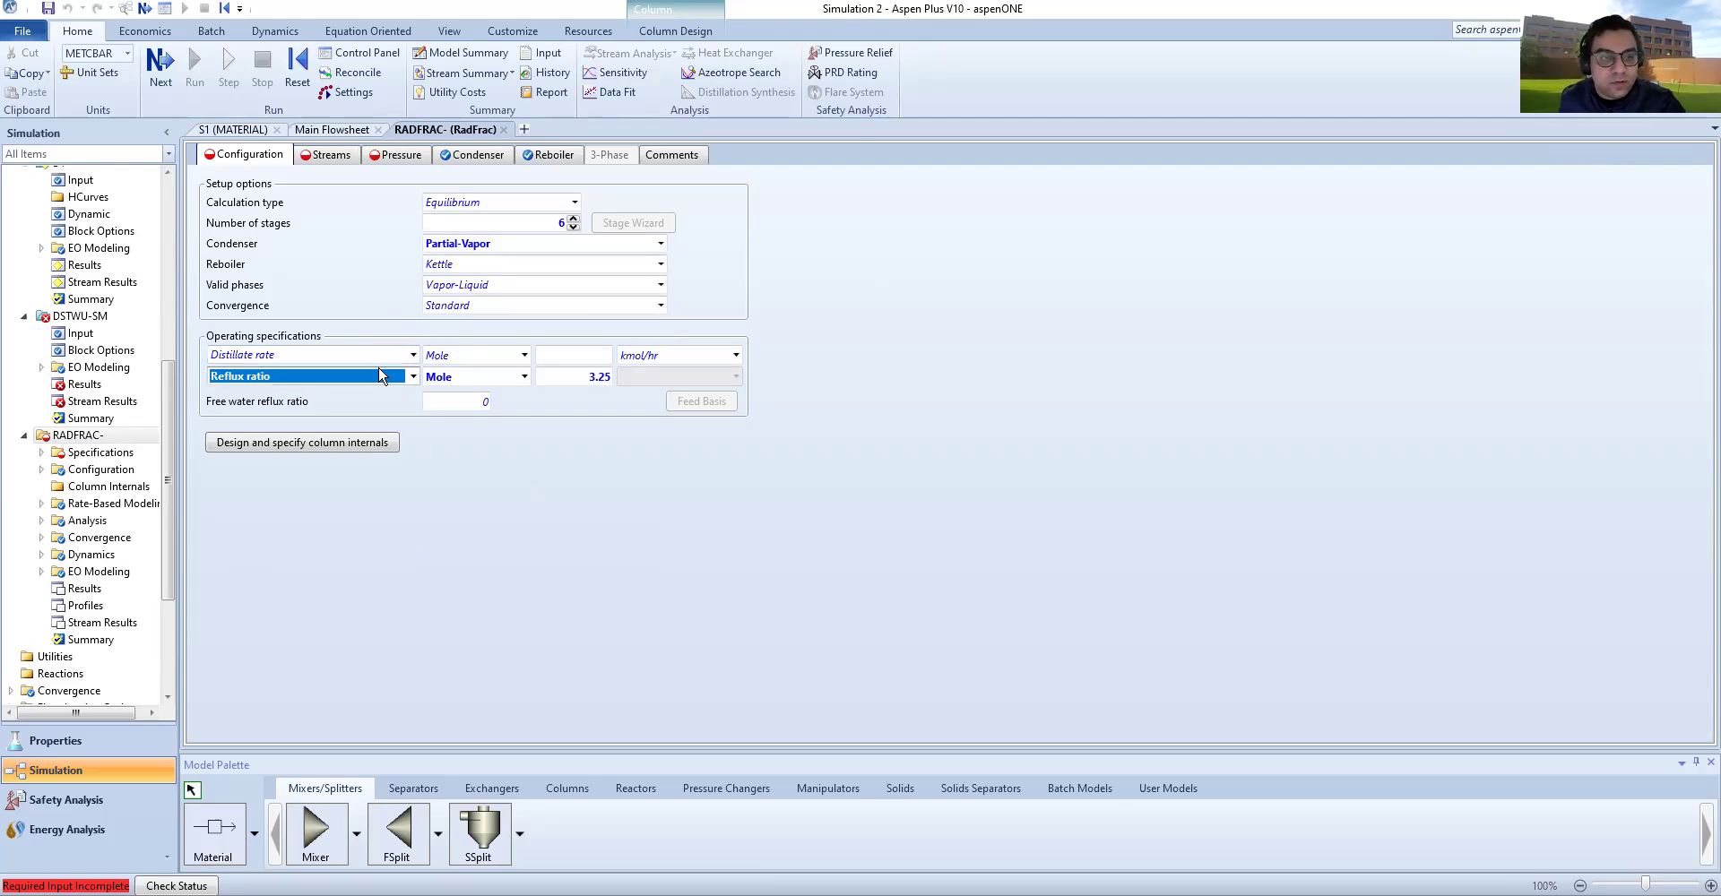
# Step: Check the reboiler heating required in the DSTWU column's results, displayed in MW
pyautogui.hotkey('ctrl', 'Tab')
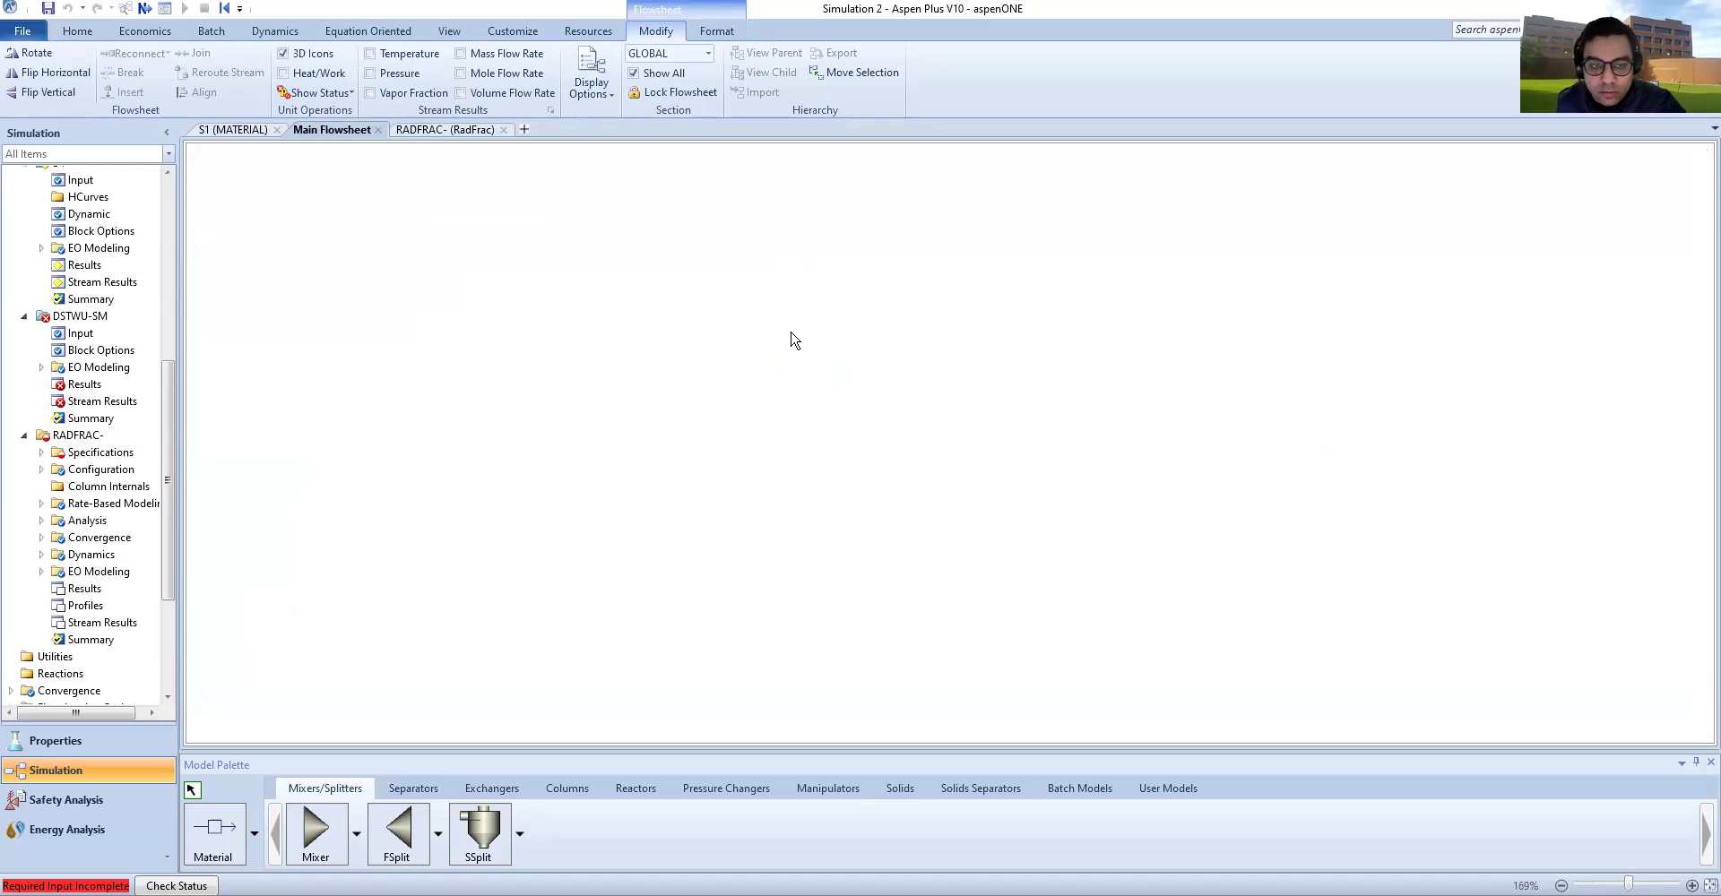
pyautogui.doubleClick(230, 343)
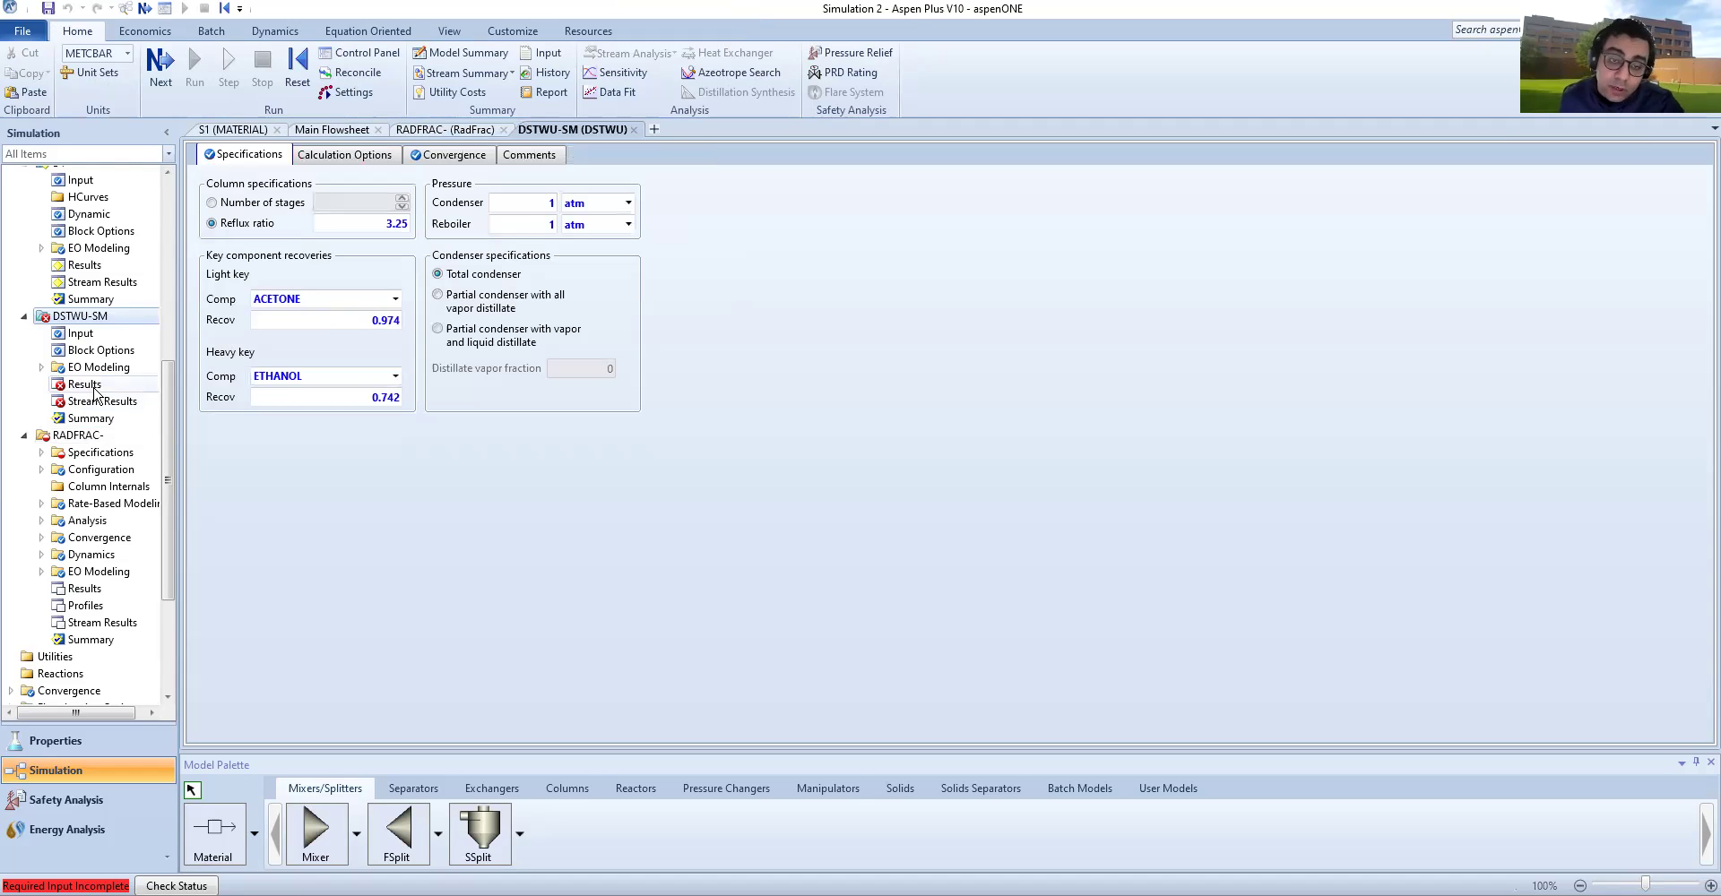
pyautogui.click(85, 386)
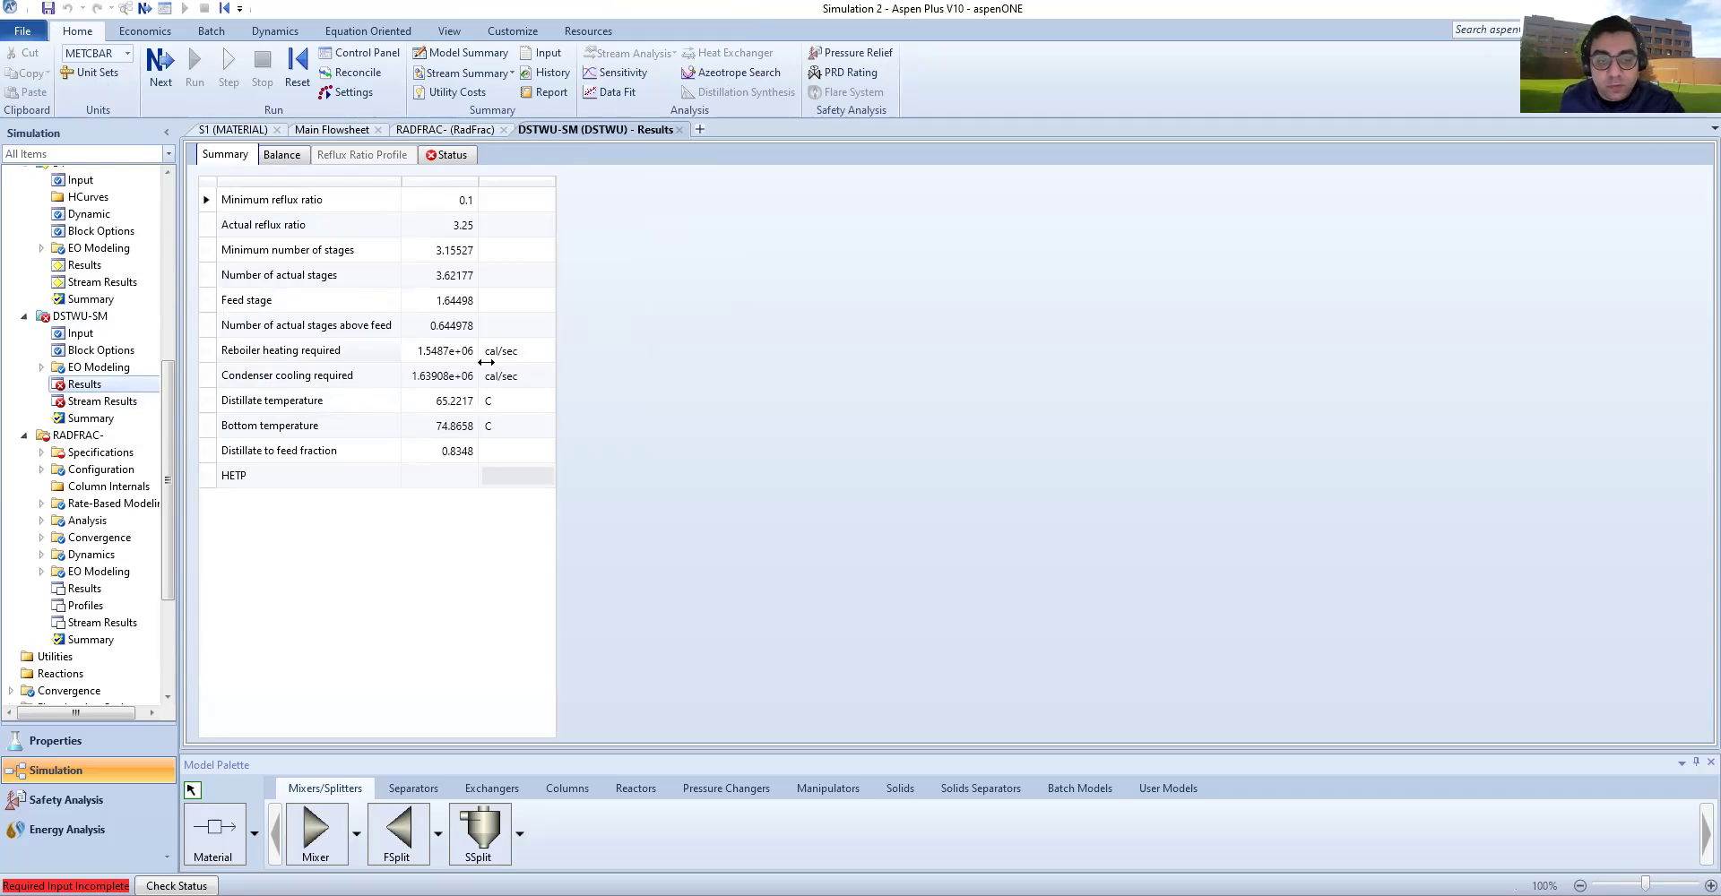
pyautogui.click(549, 352)
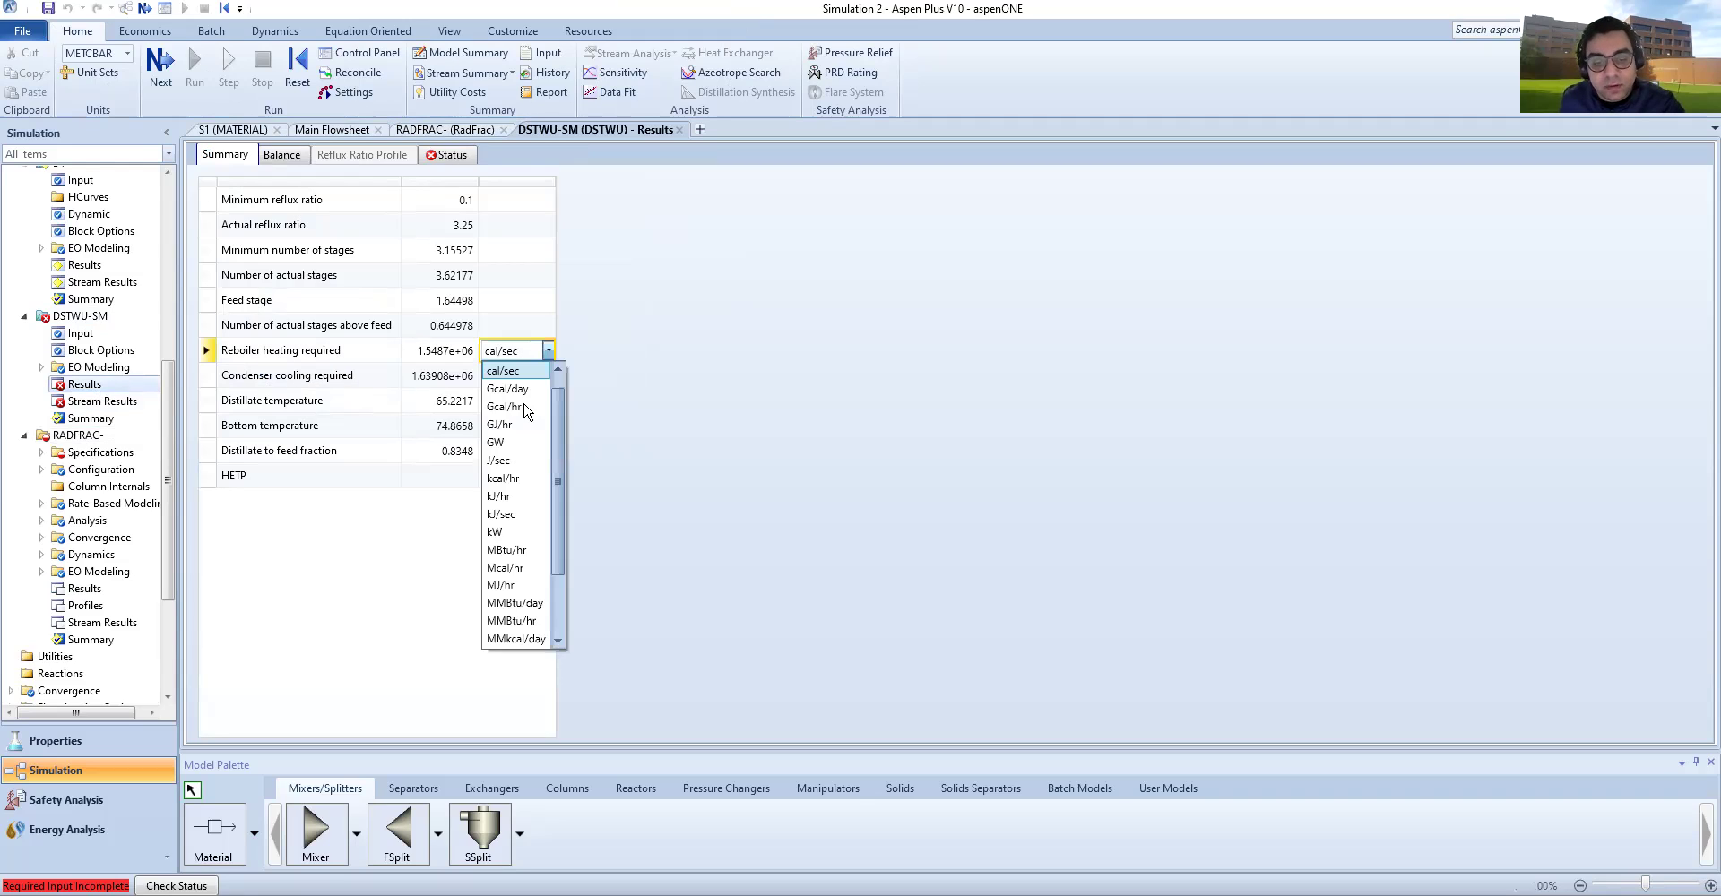
pyautogui.scroll(-1, 508, 638)
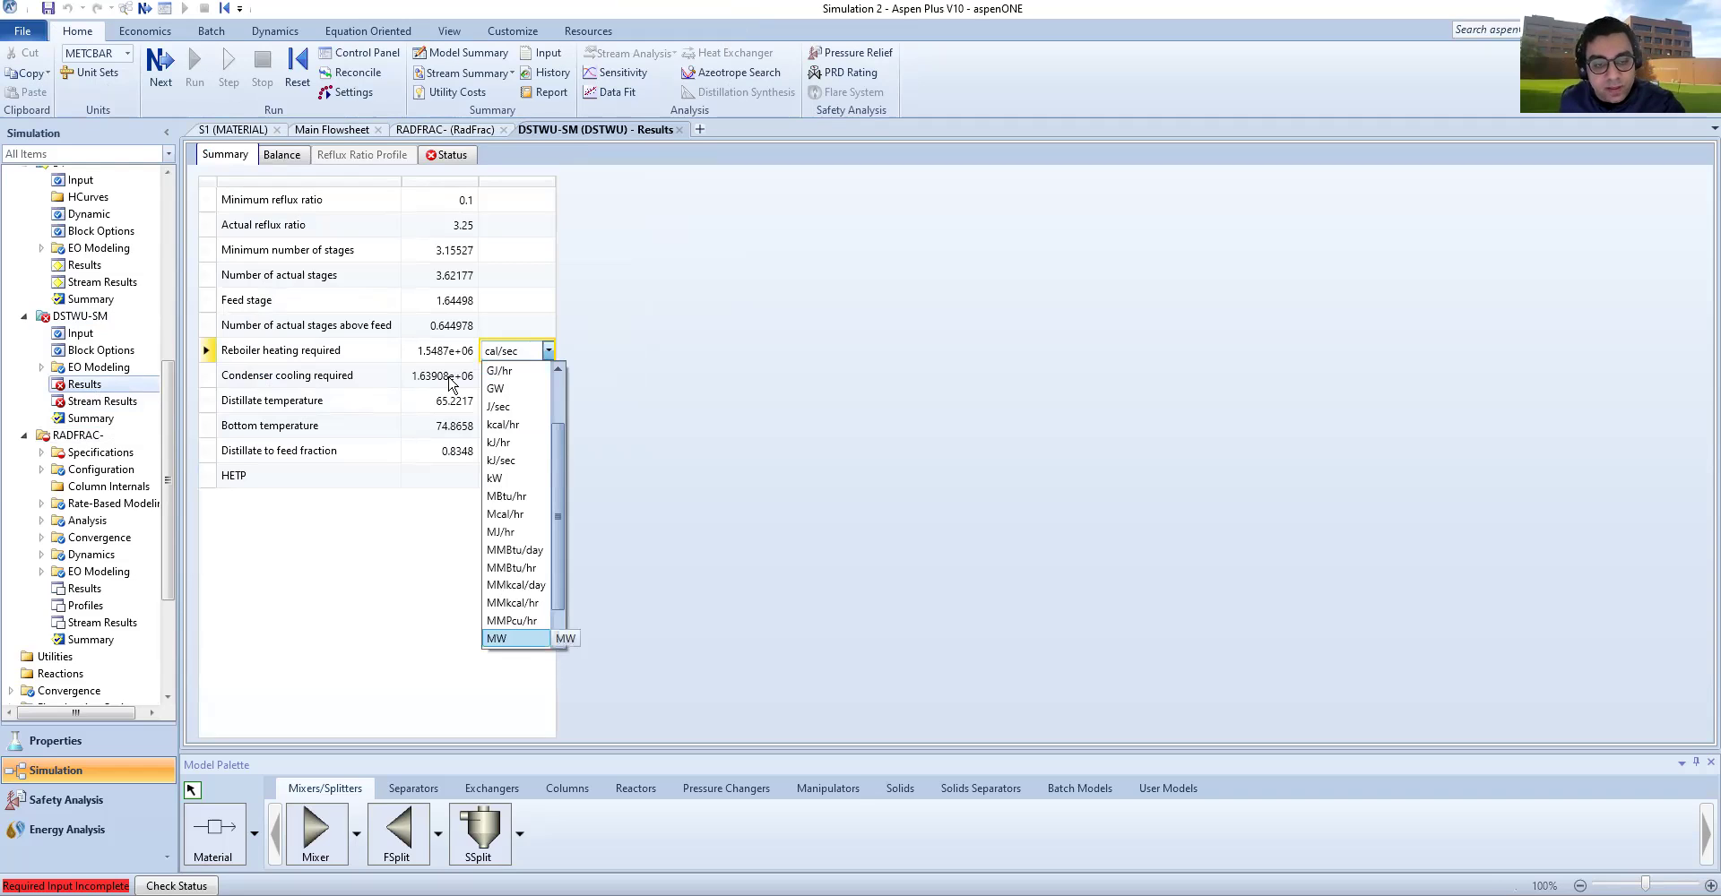
pyautogui.click(506, 620)
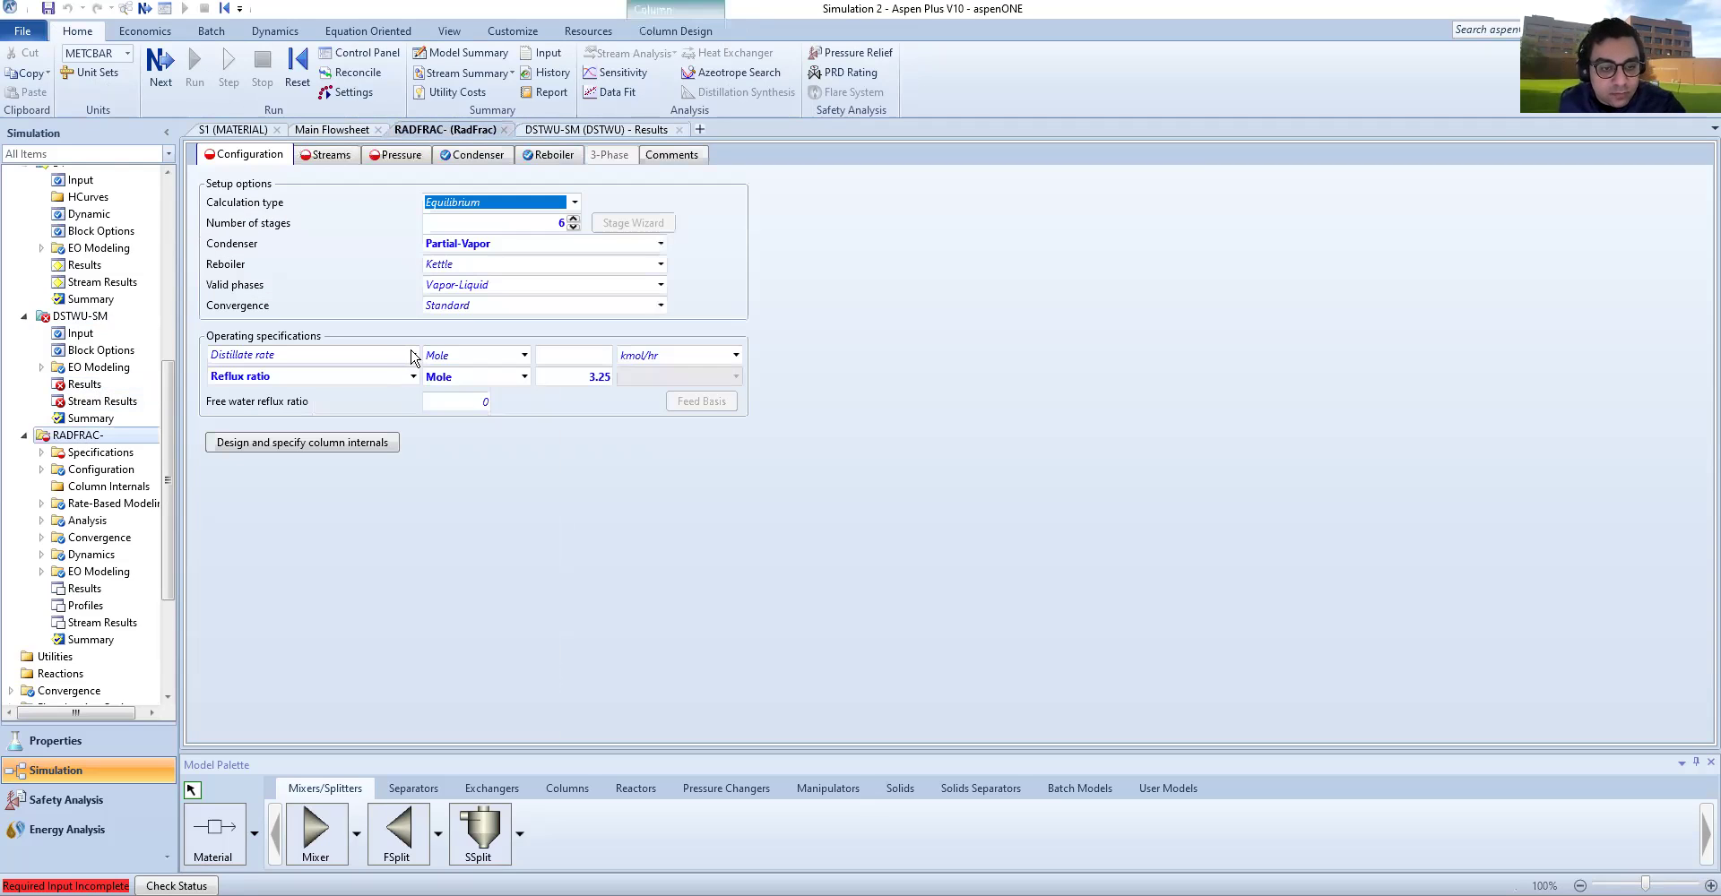
# Step: Replace the RadFrac column's distillate rate specification with a reboiler duty of 6.5 MW
pyautogui.click(411, 356)
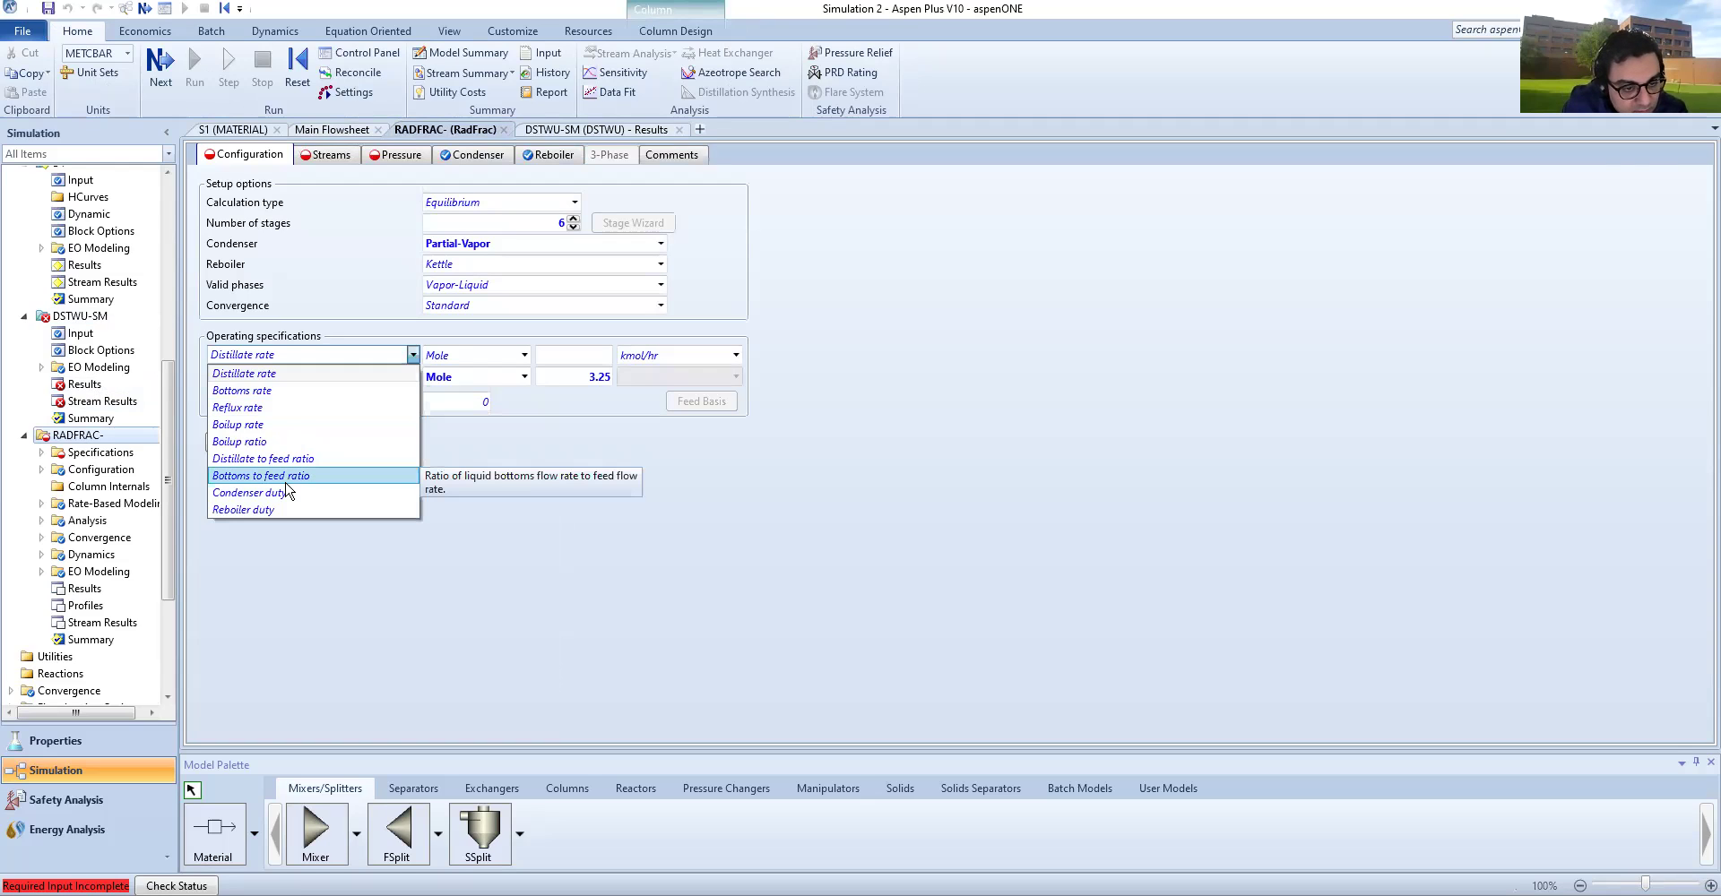
pyautogui.click(585, 363)
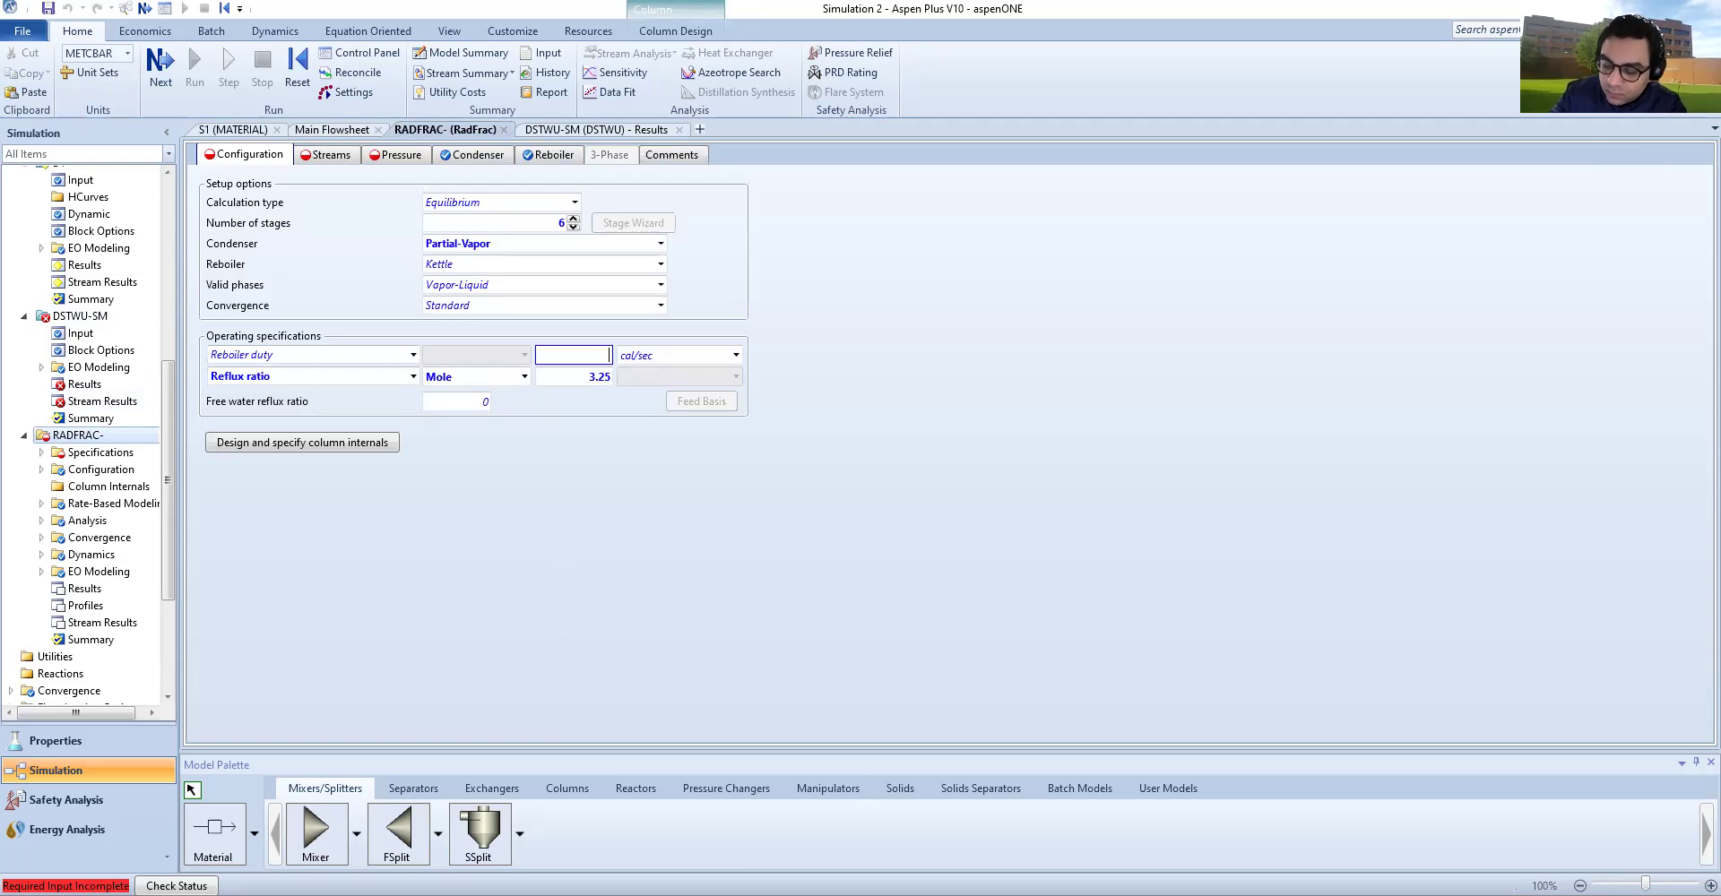
pyautogui.write('6.5')
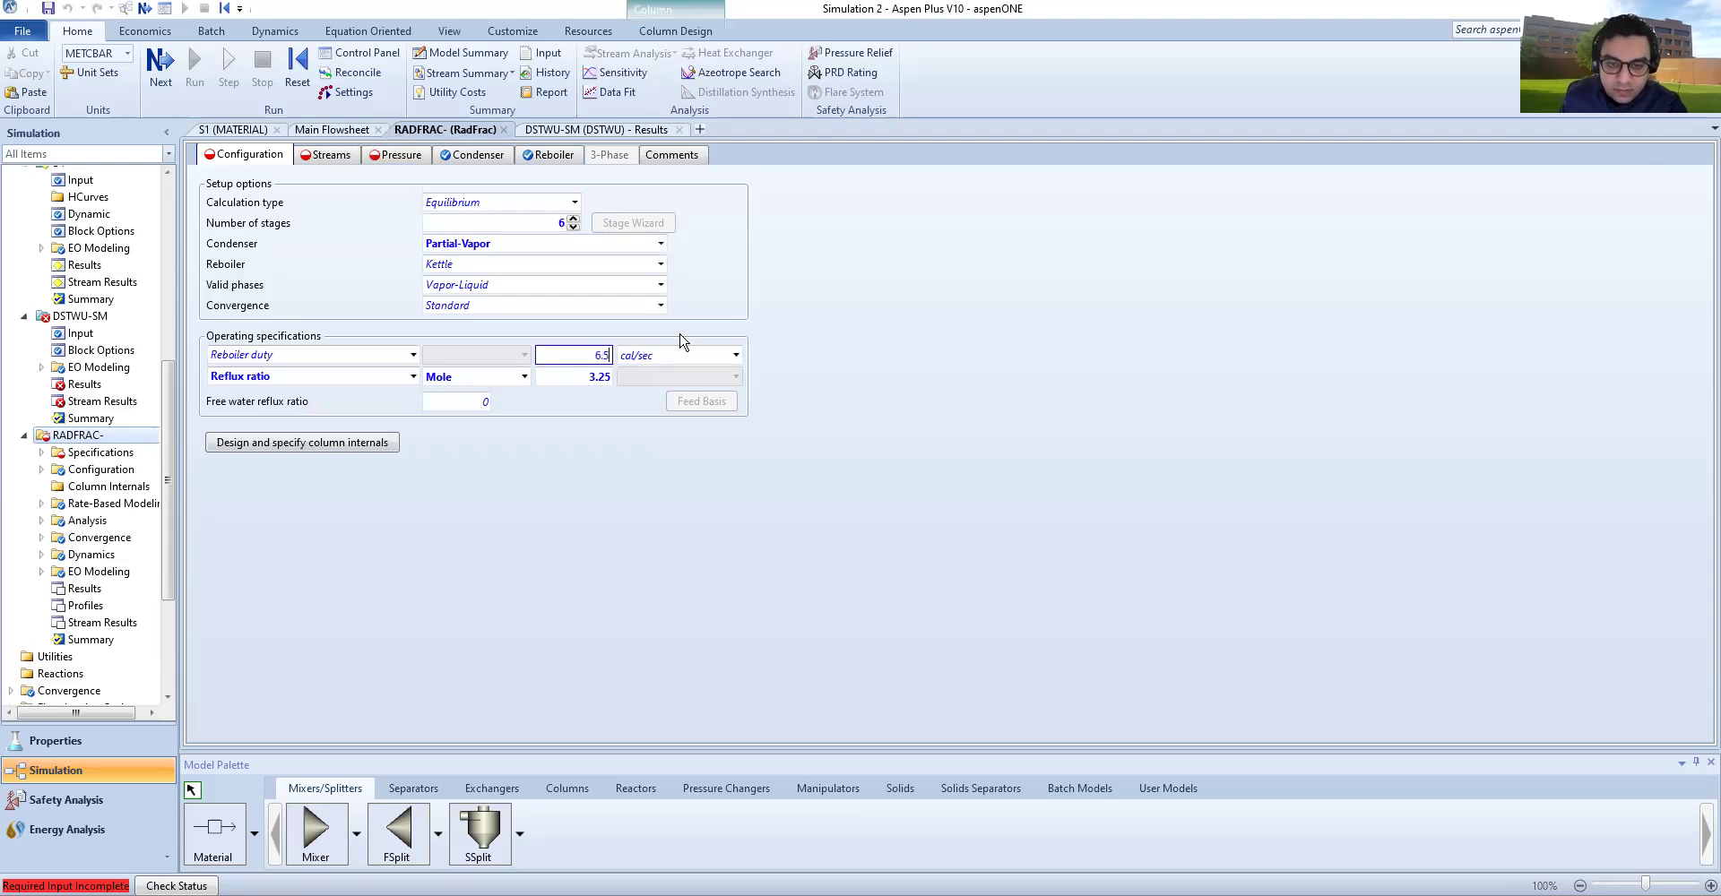
pyautogui.click(735, 355)
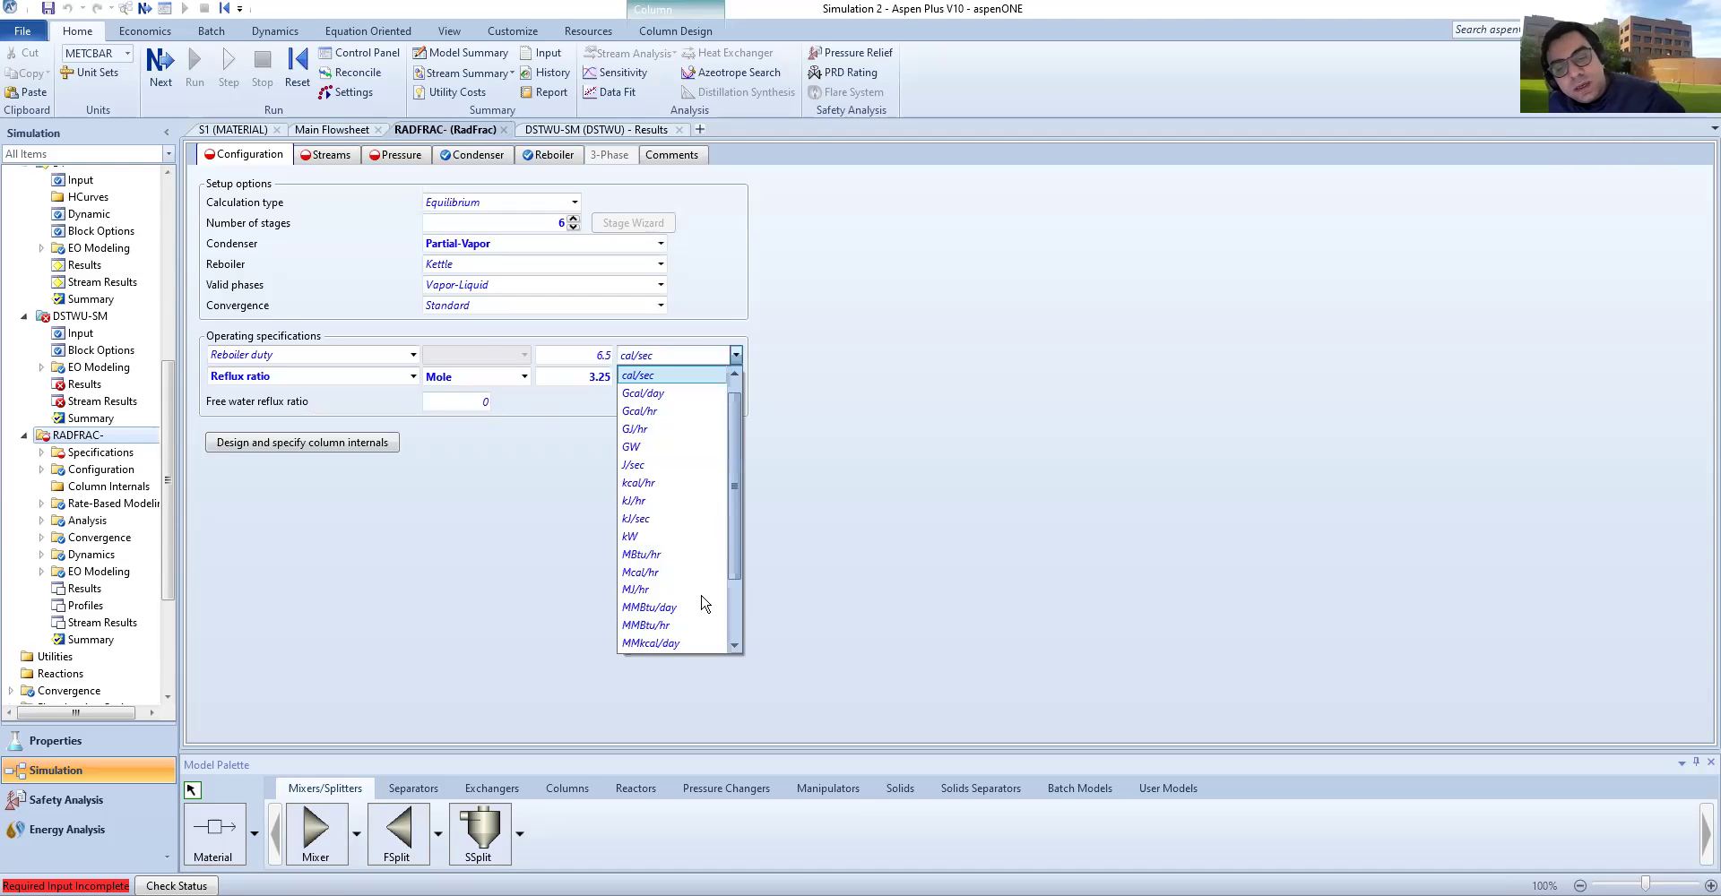
pyautogui.scroll(-2, 659, 645)
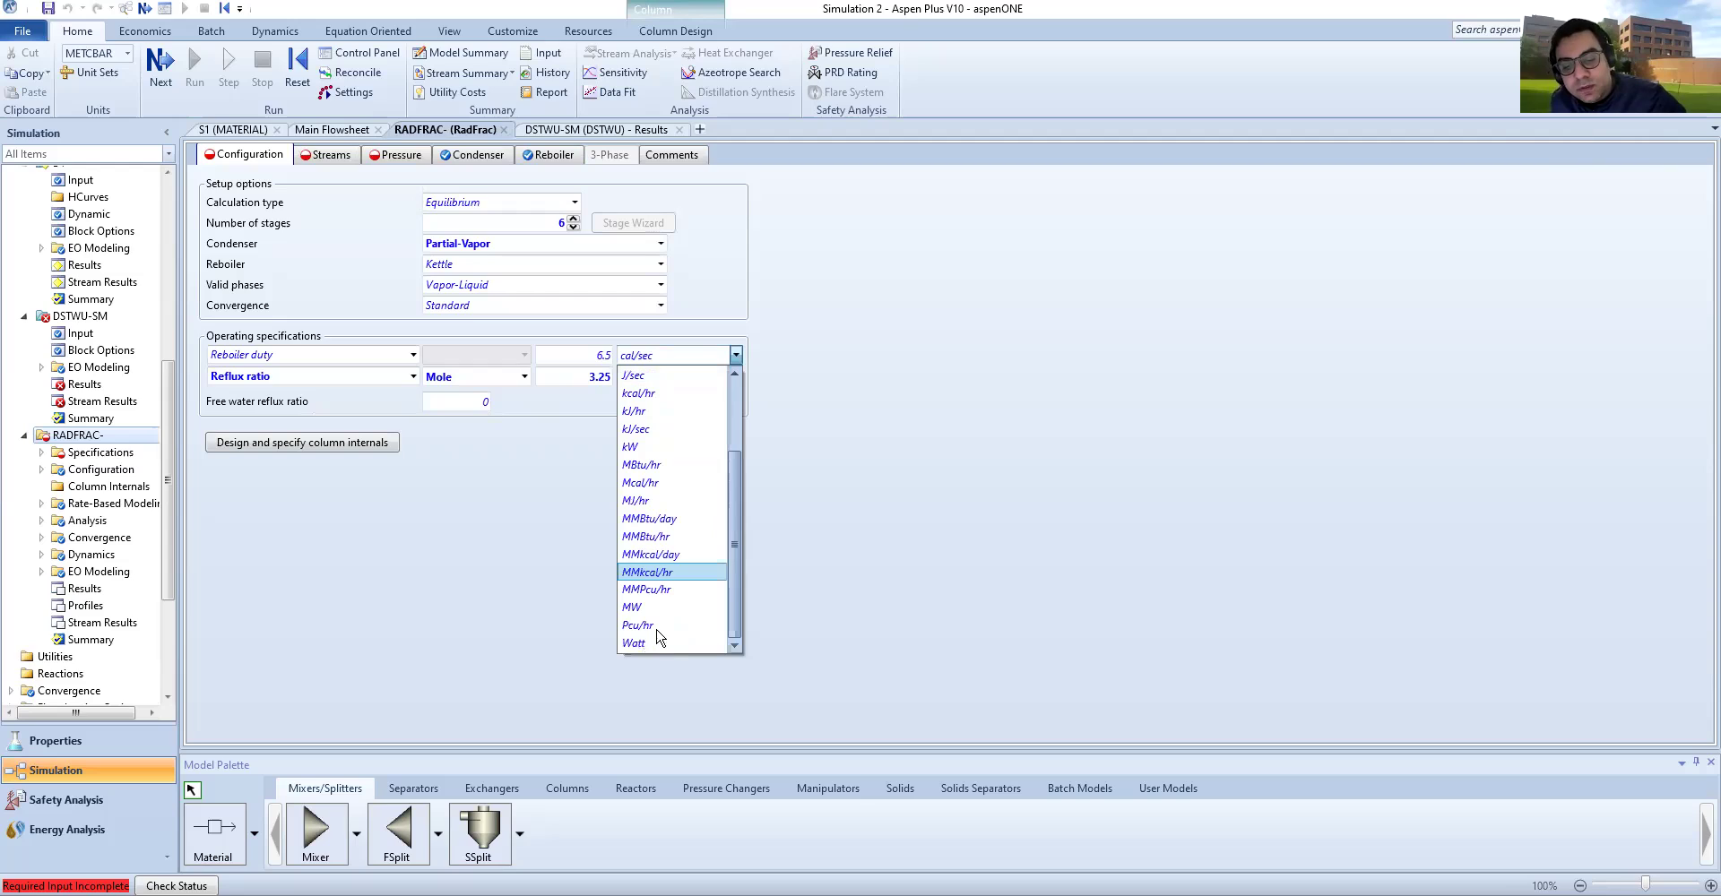
pyautogui.press('Up')
pyautogui.press('Return')
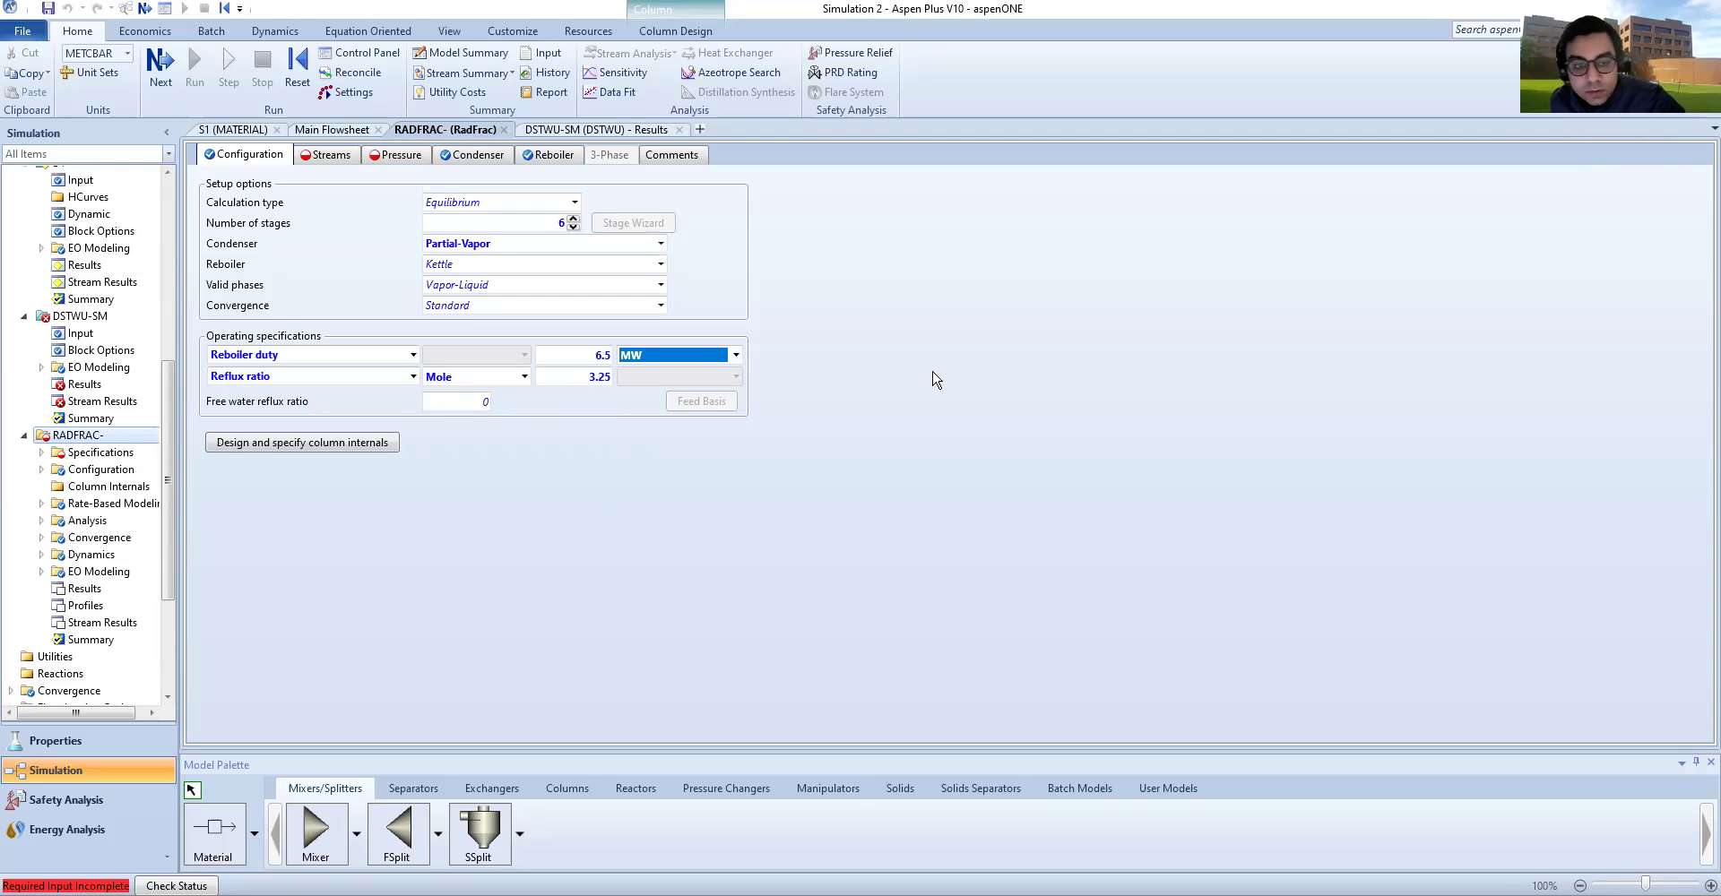
pyautogui.click(319, 182)
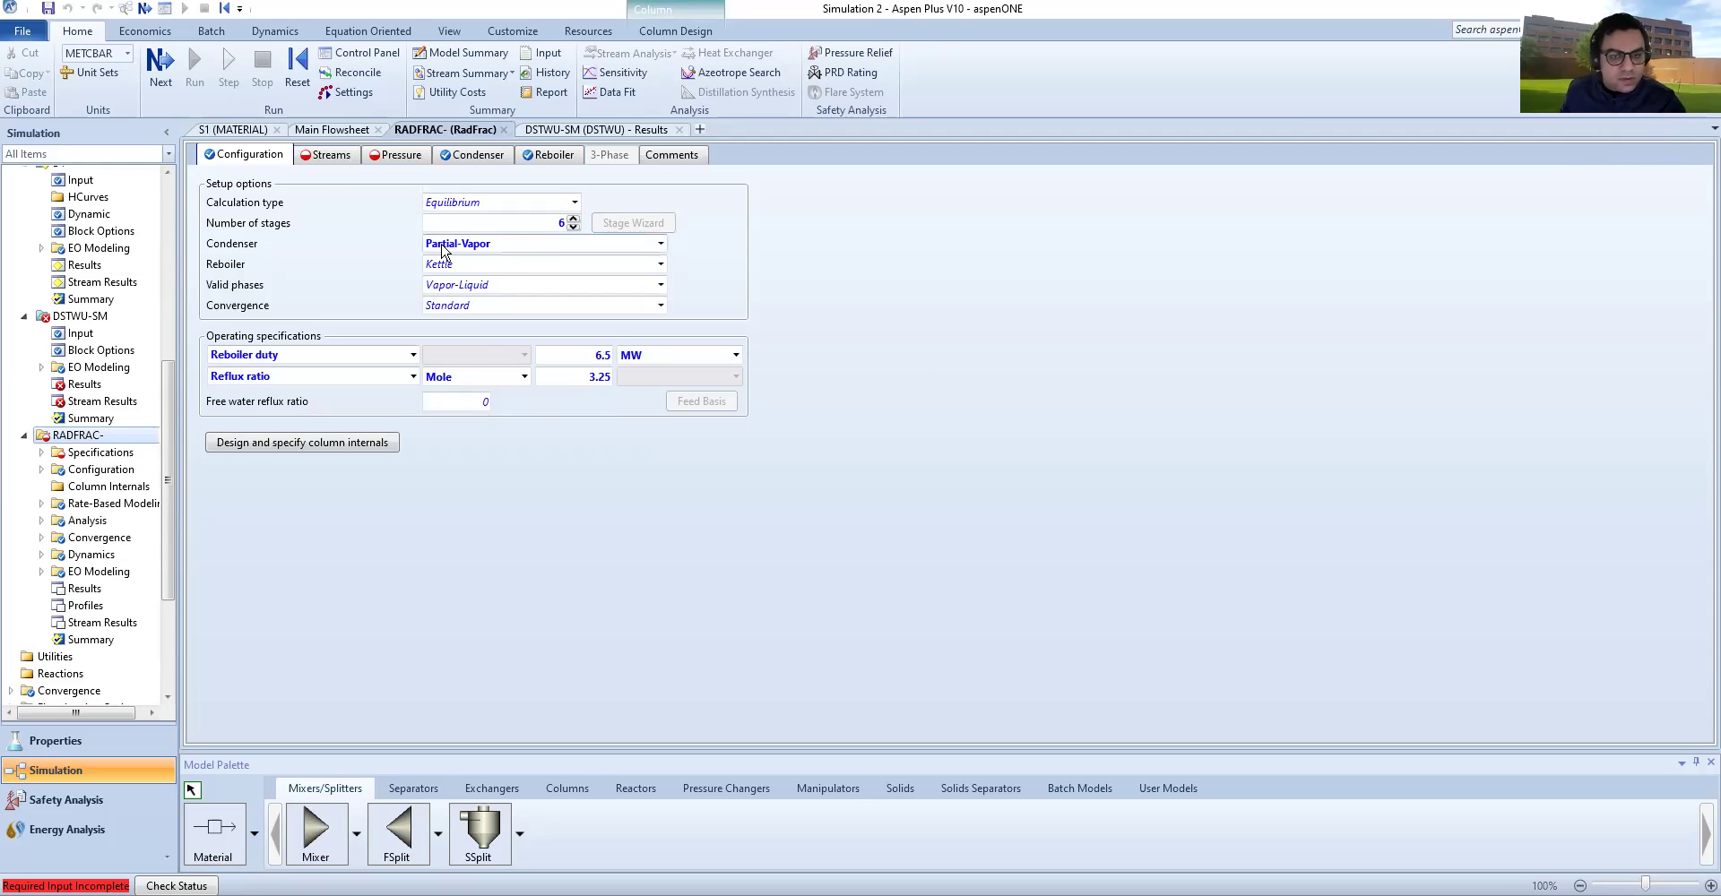
# Step: Set the feed stage of stream S1 to 3 in the RadFrac column
pyautogui.click(320, 158)
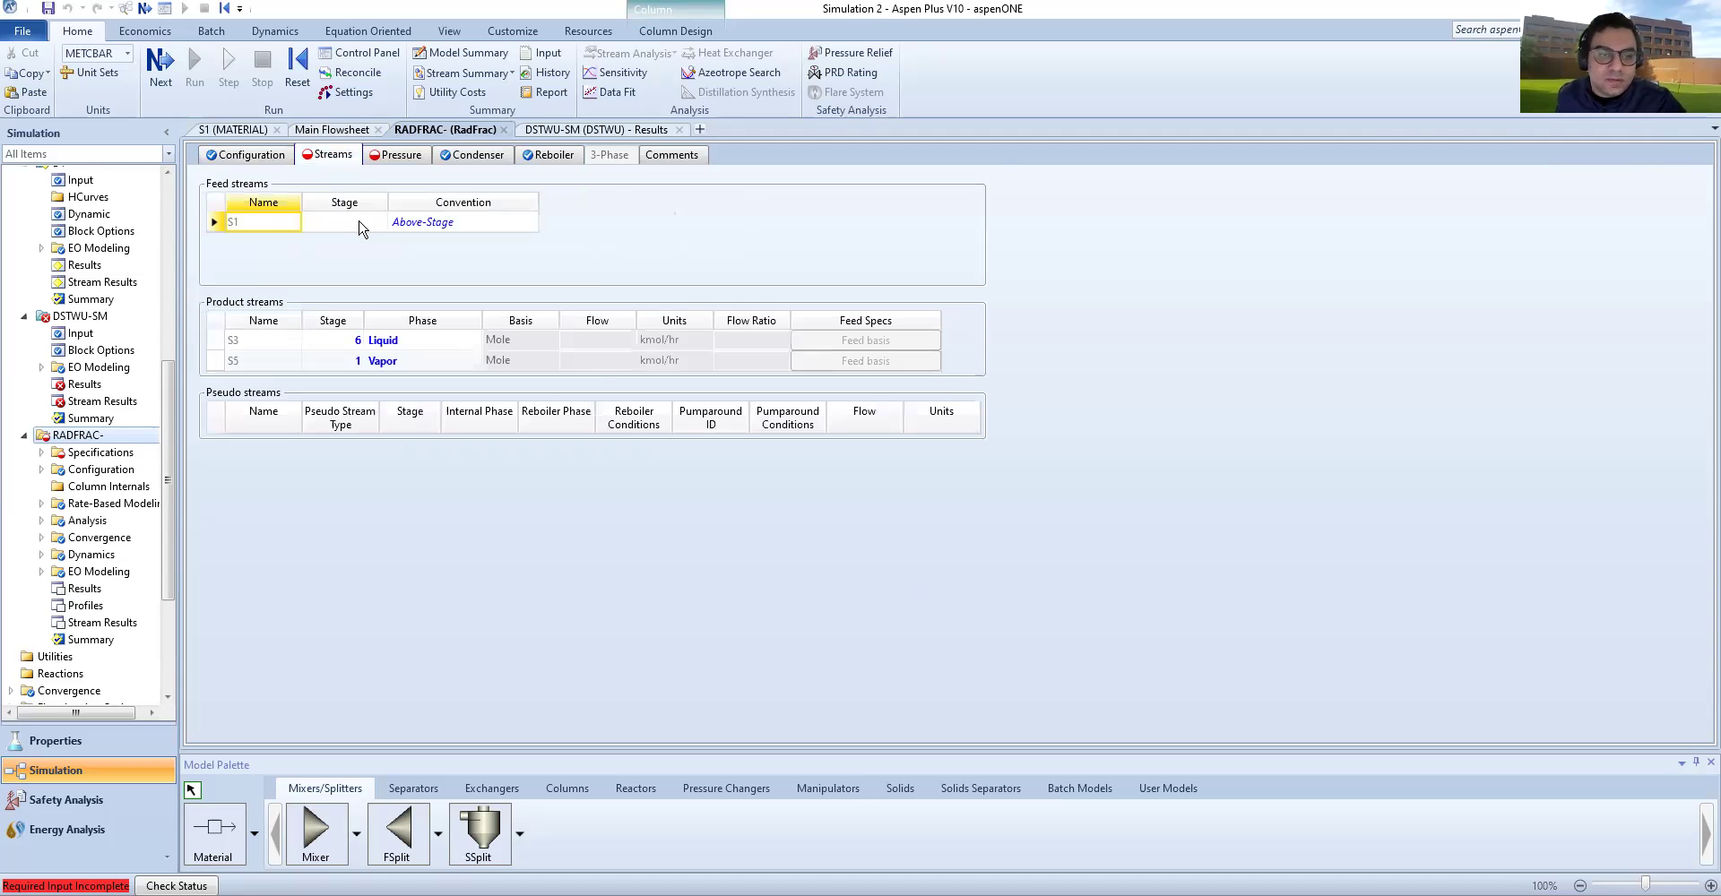
pyautogui.click(361, 224)
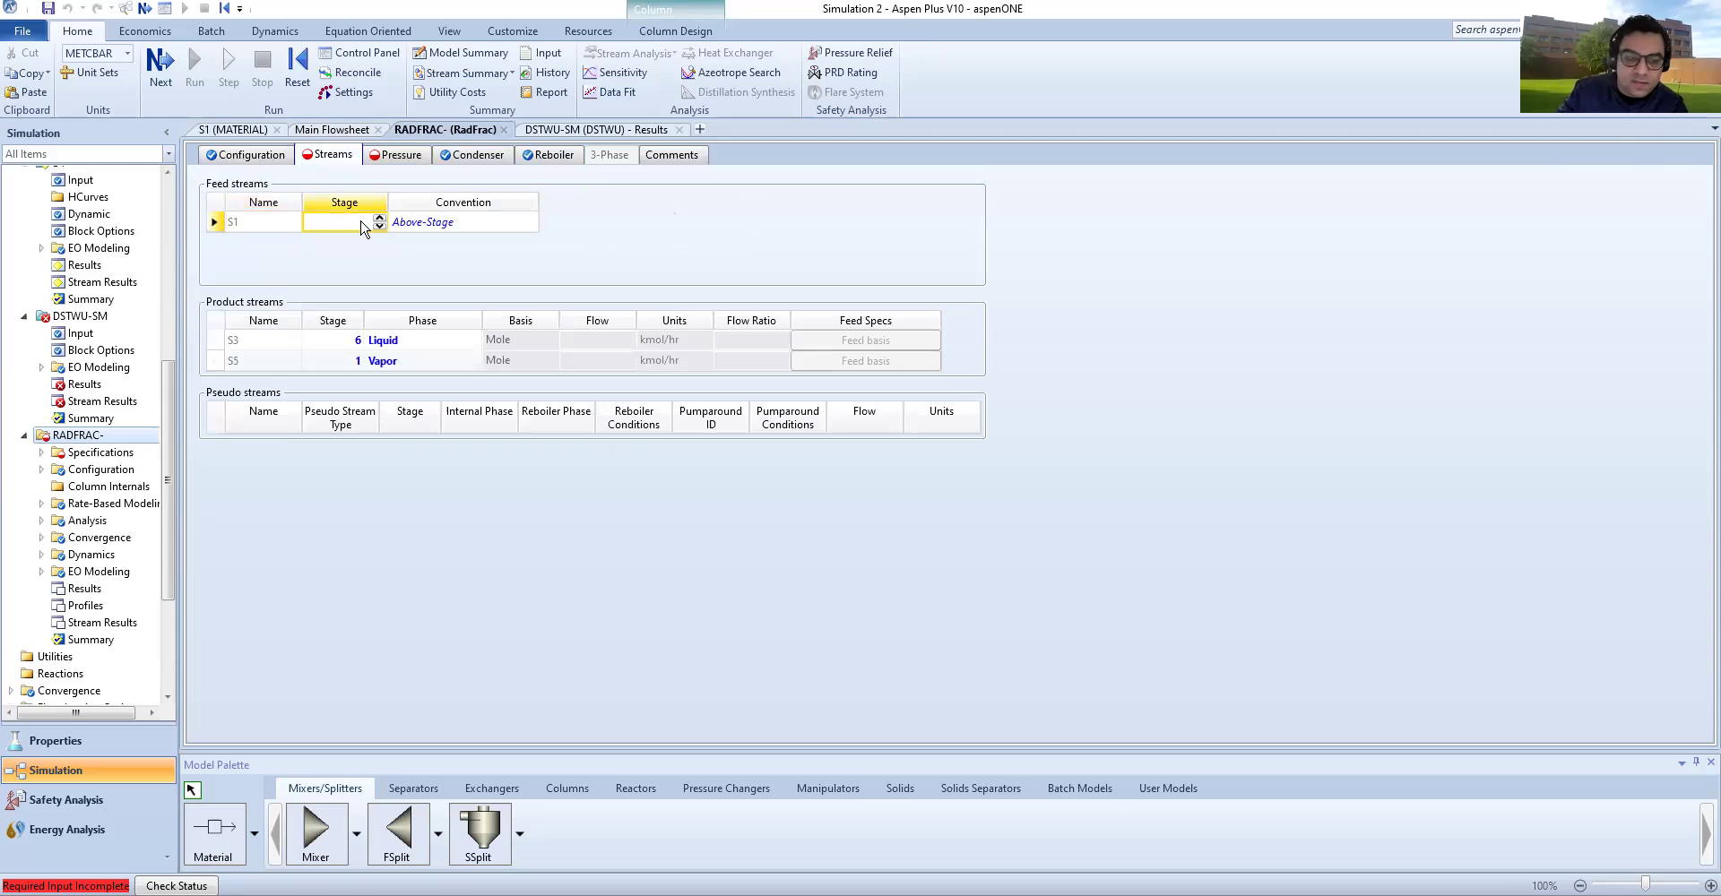
pyautogui.click(478, 226)
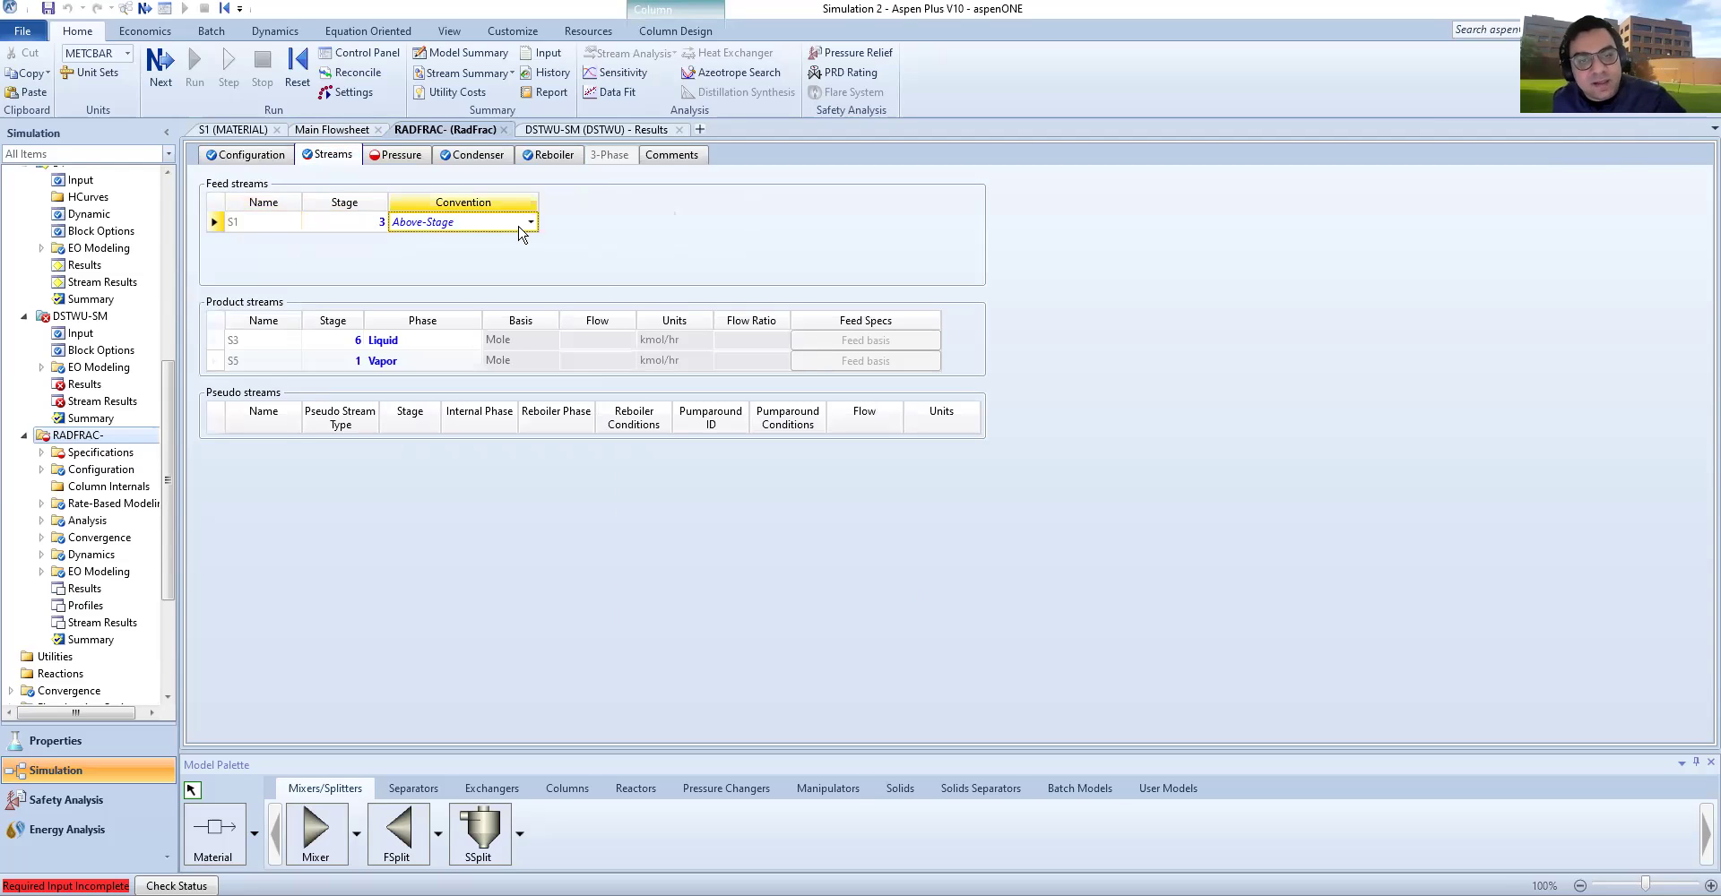
# Step: Review the feed convention options for stream S1 and set its convention to On-Stage
pyautogui.click(530, 224)
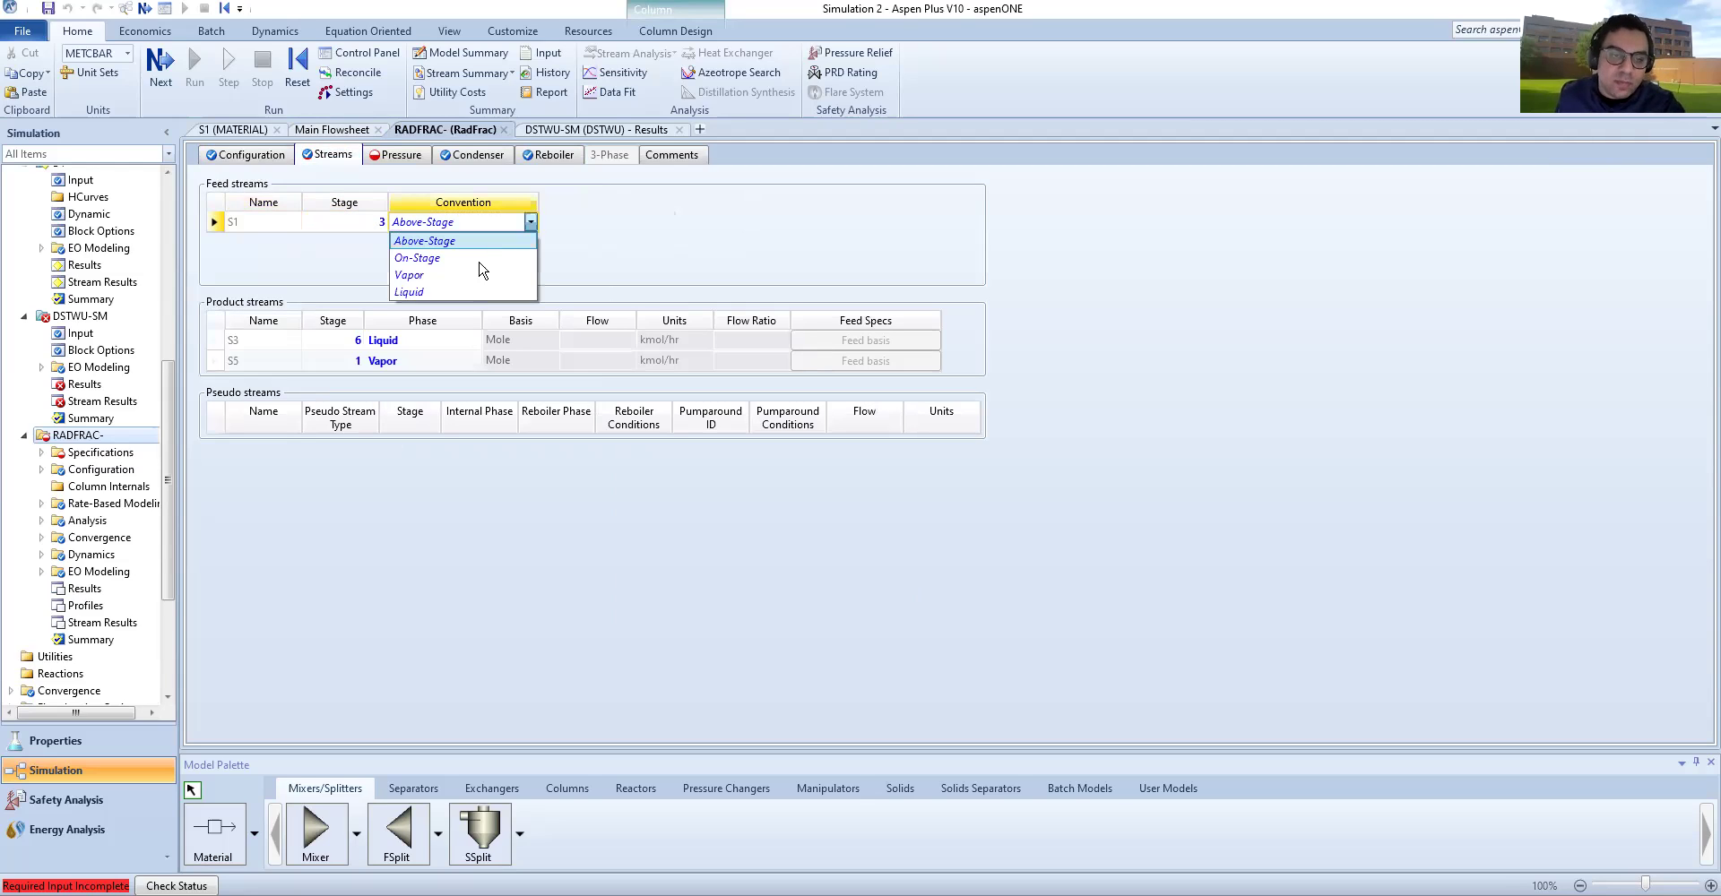
pyautogui.click(532, 224)
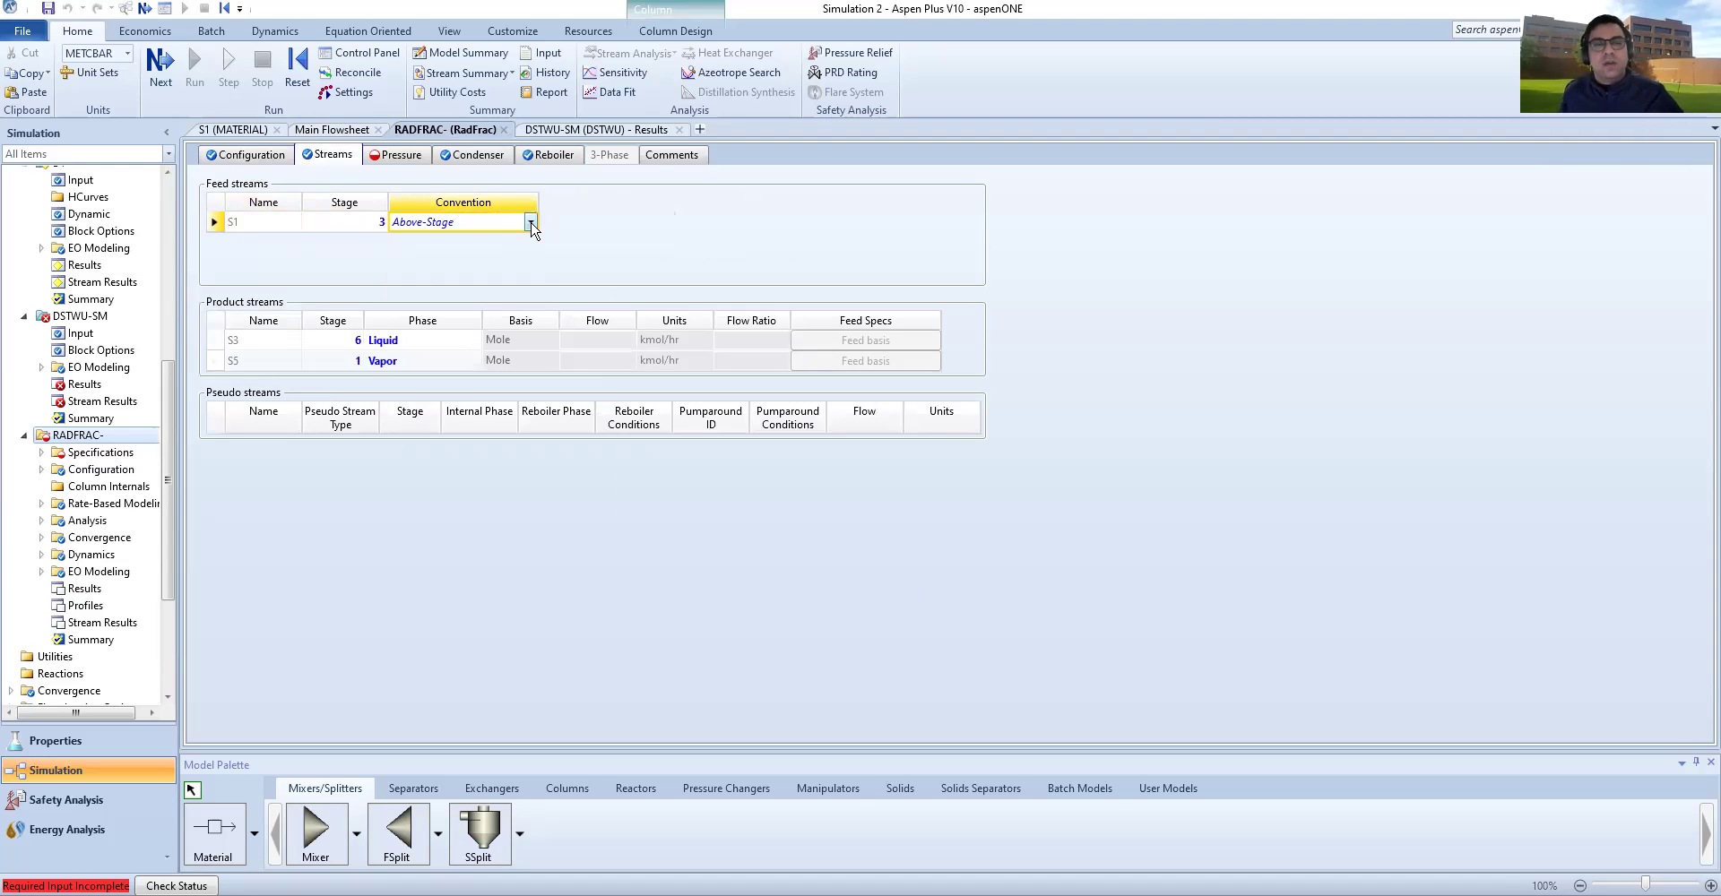
pyautogui.click(531, 224)
pyautogui.click(530, 224)
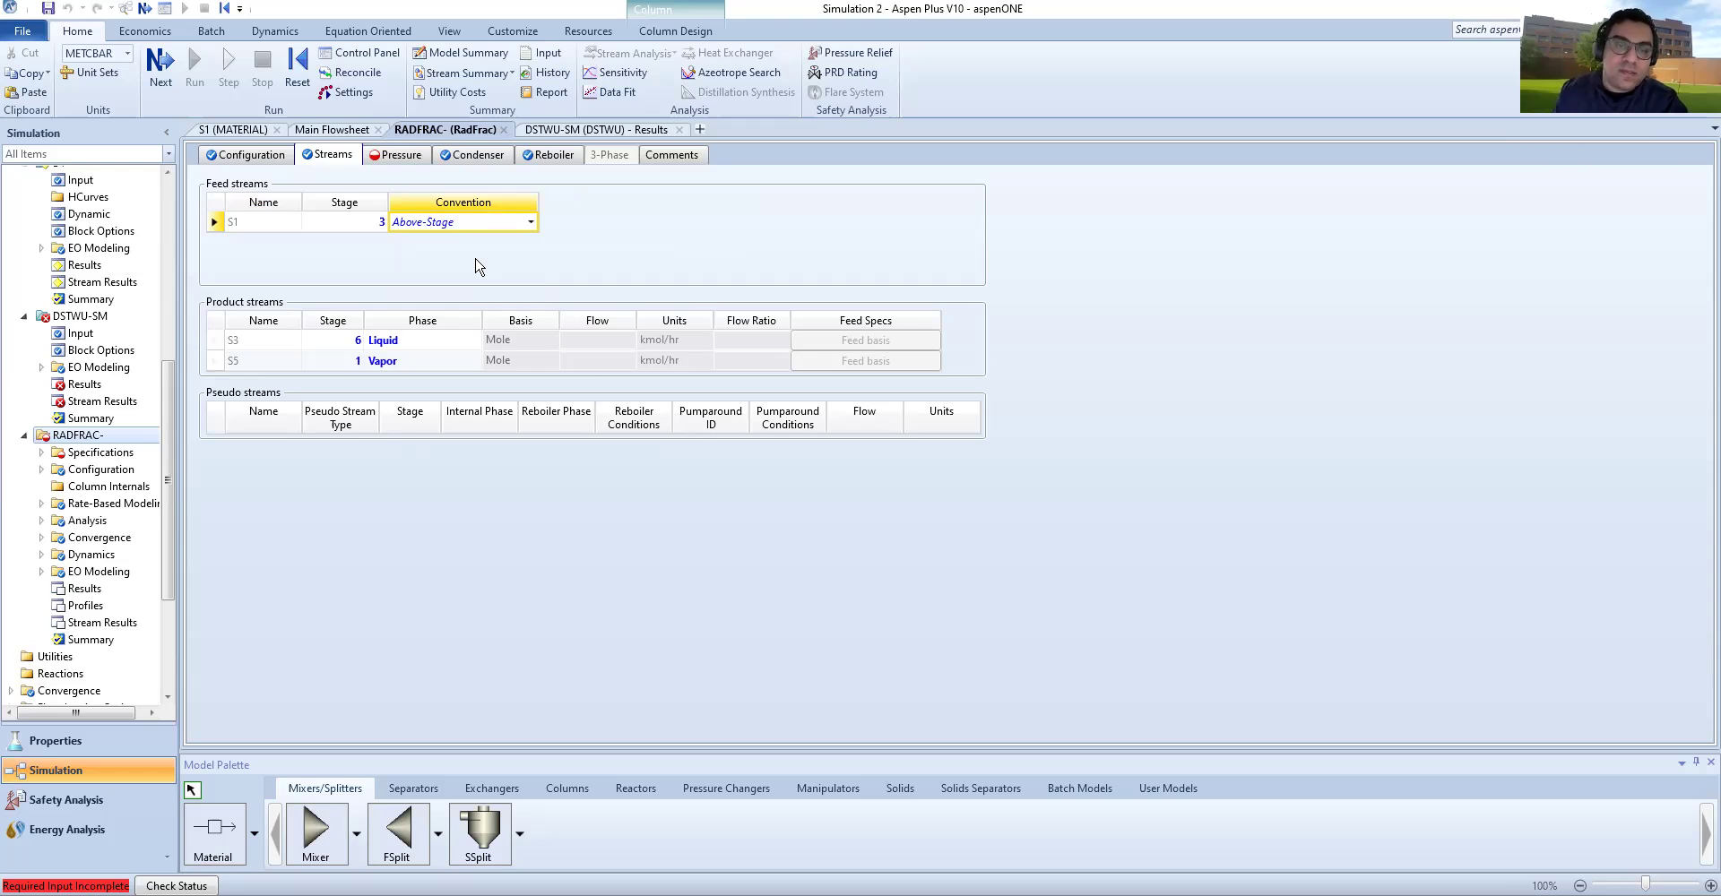
pyautogui.click(518, 226)
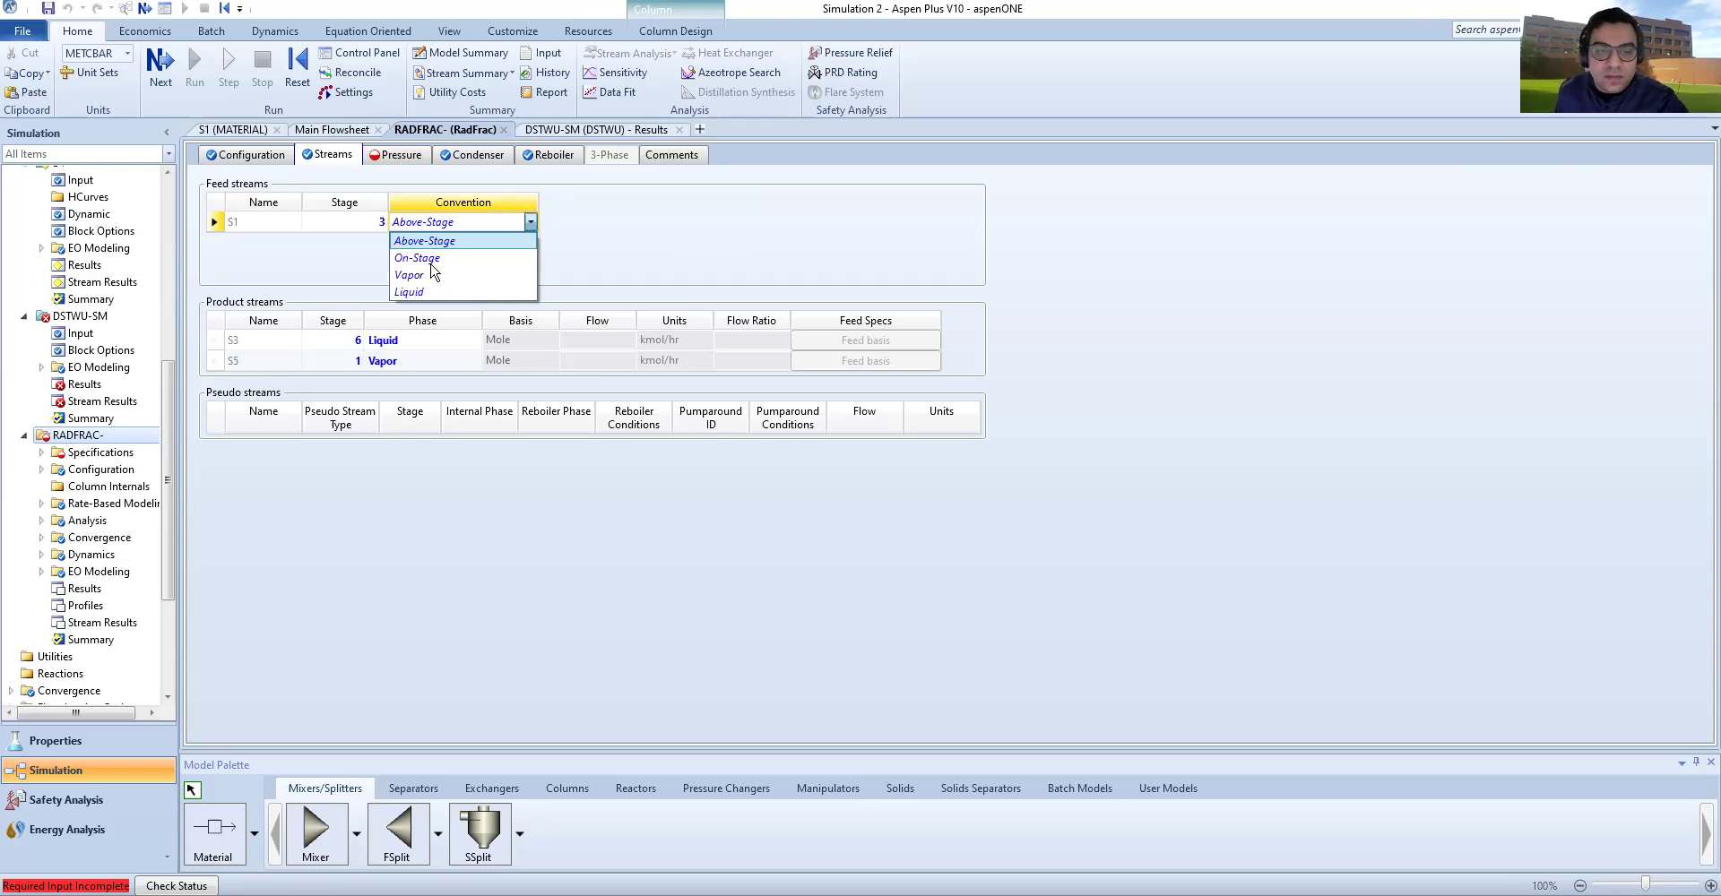
pyautogui.press('Escape')
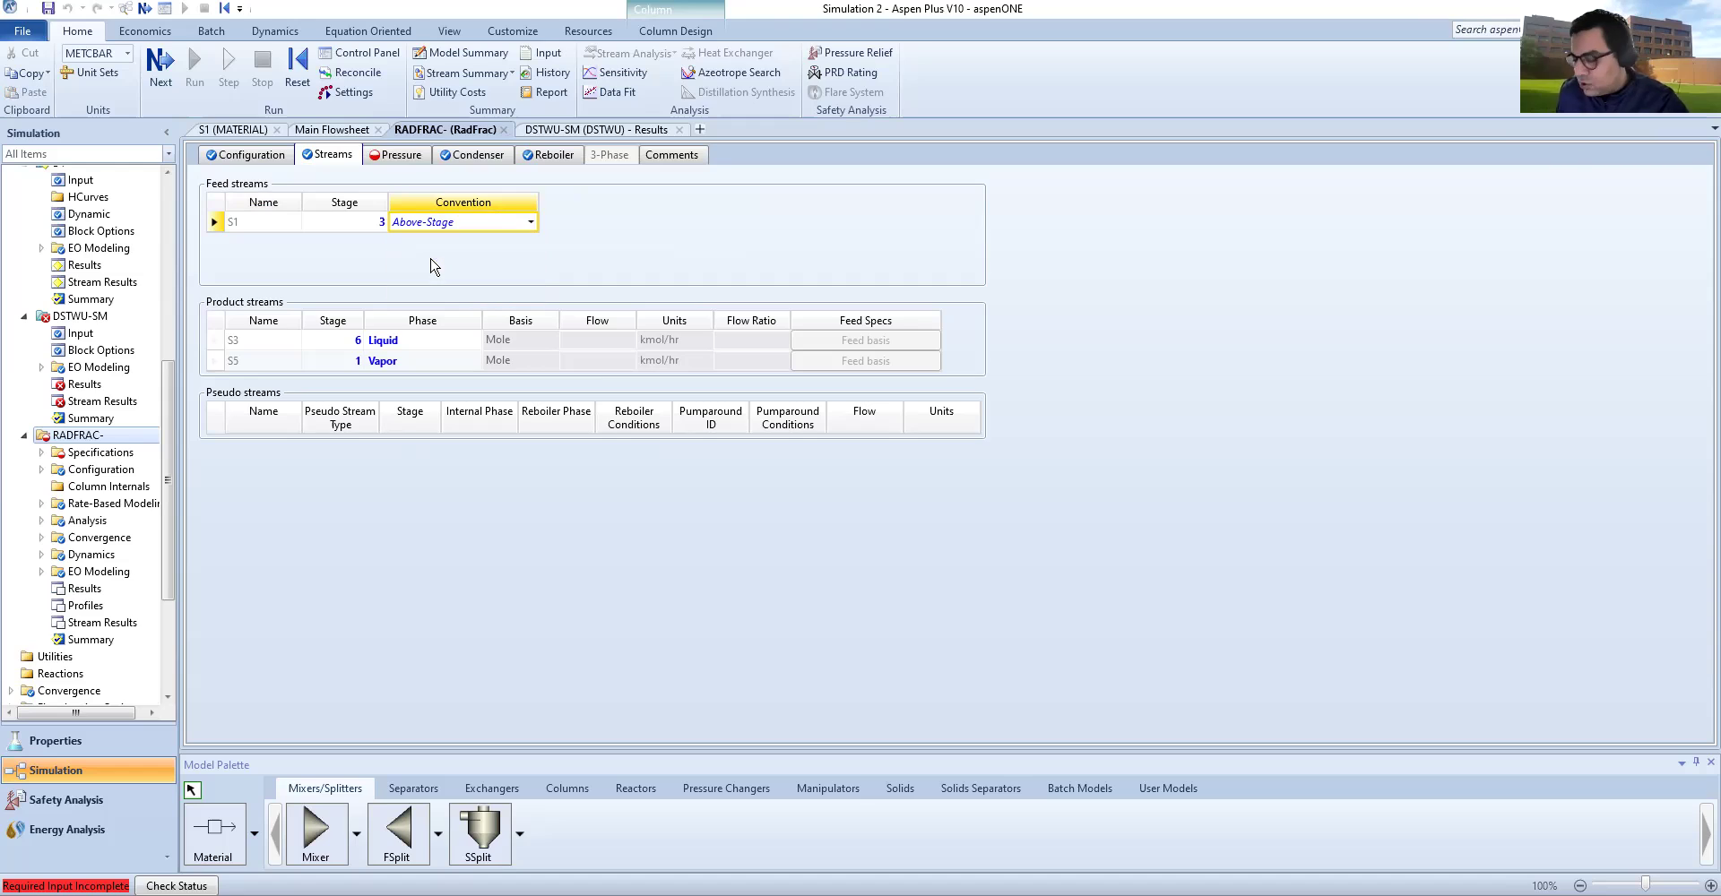
pyautogui.click(1192, 395)
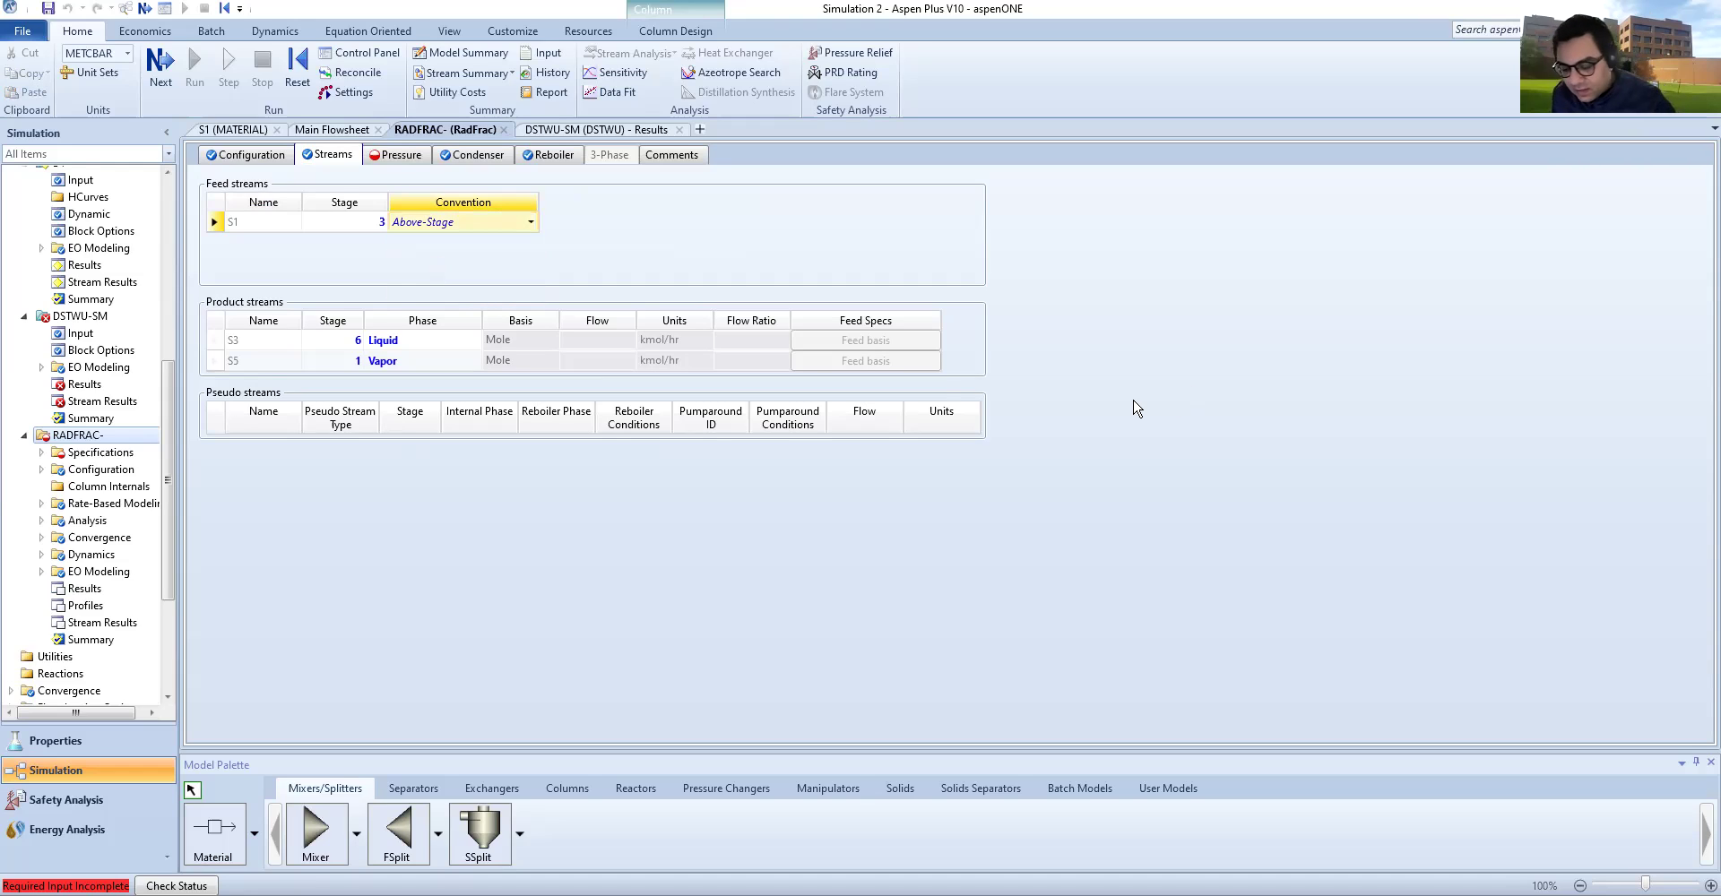
pyautogui.click(499, 229)
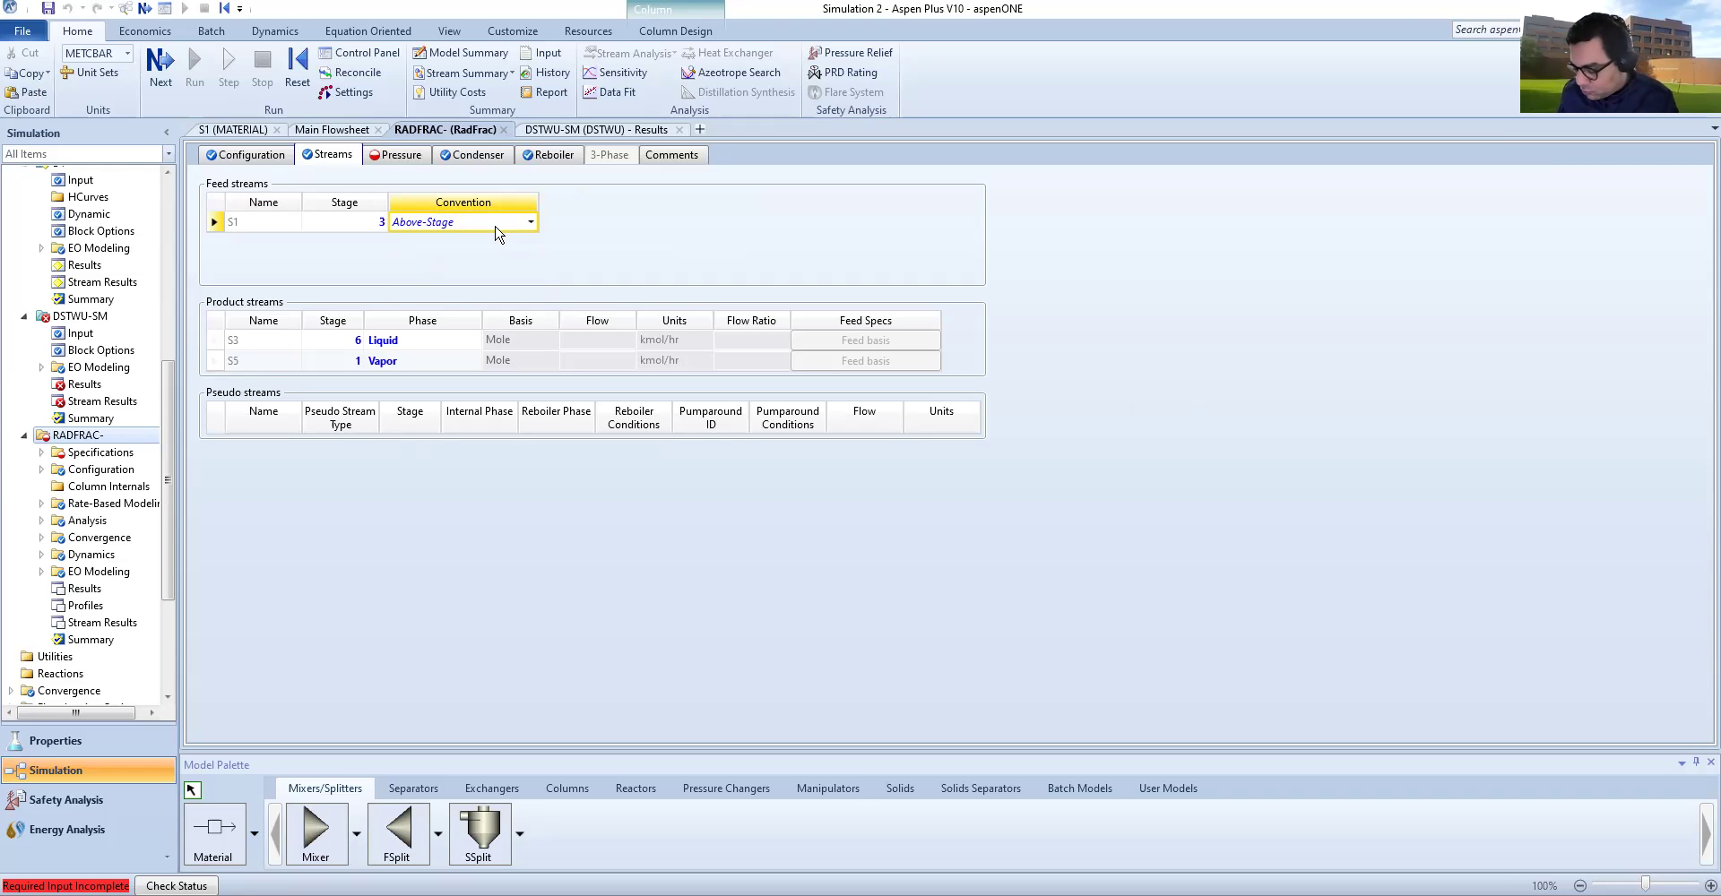
pyautogui.click(474, 231)
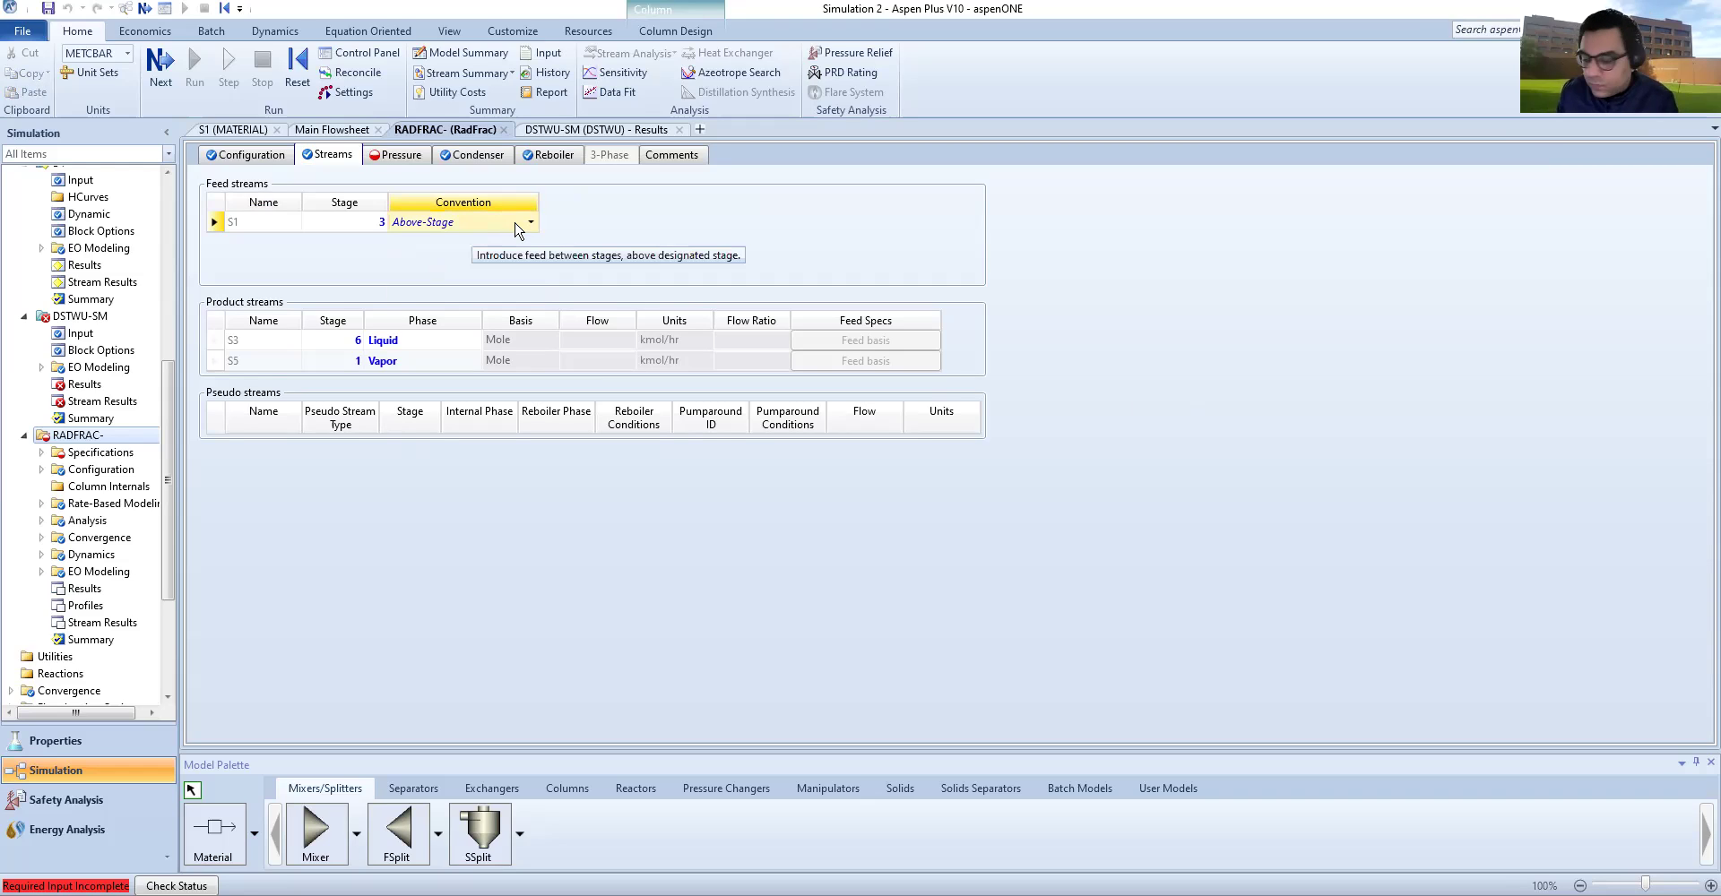
pyautogui.click(517, 230)
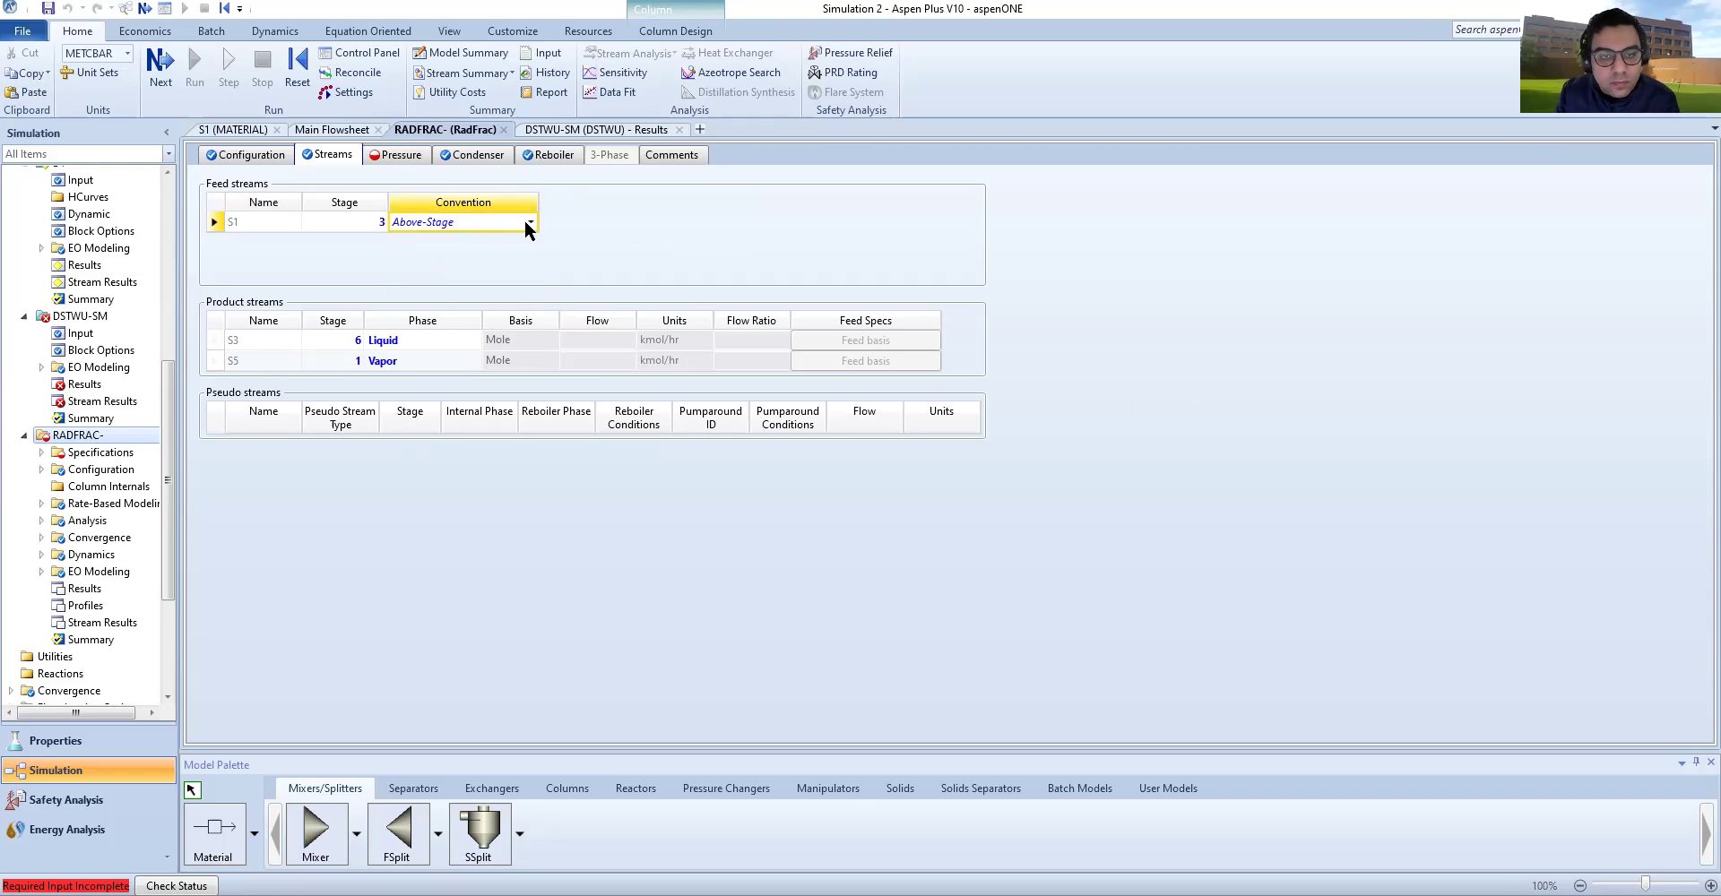
pyautogui.click(528, 224)
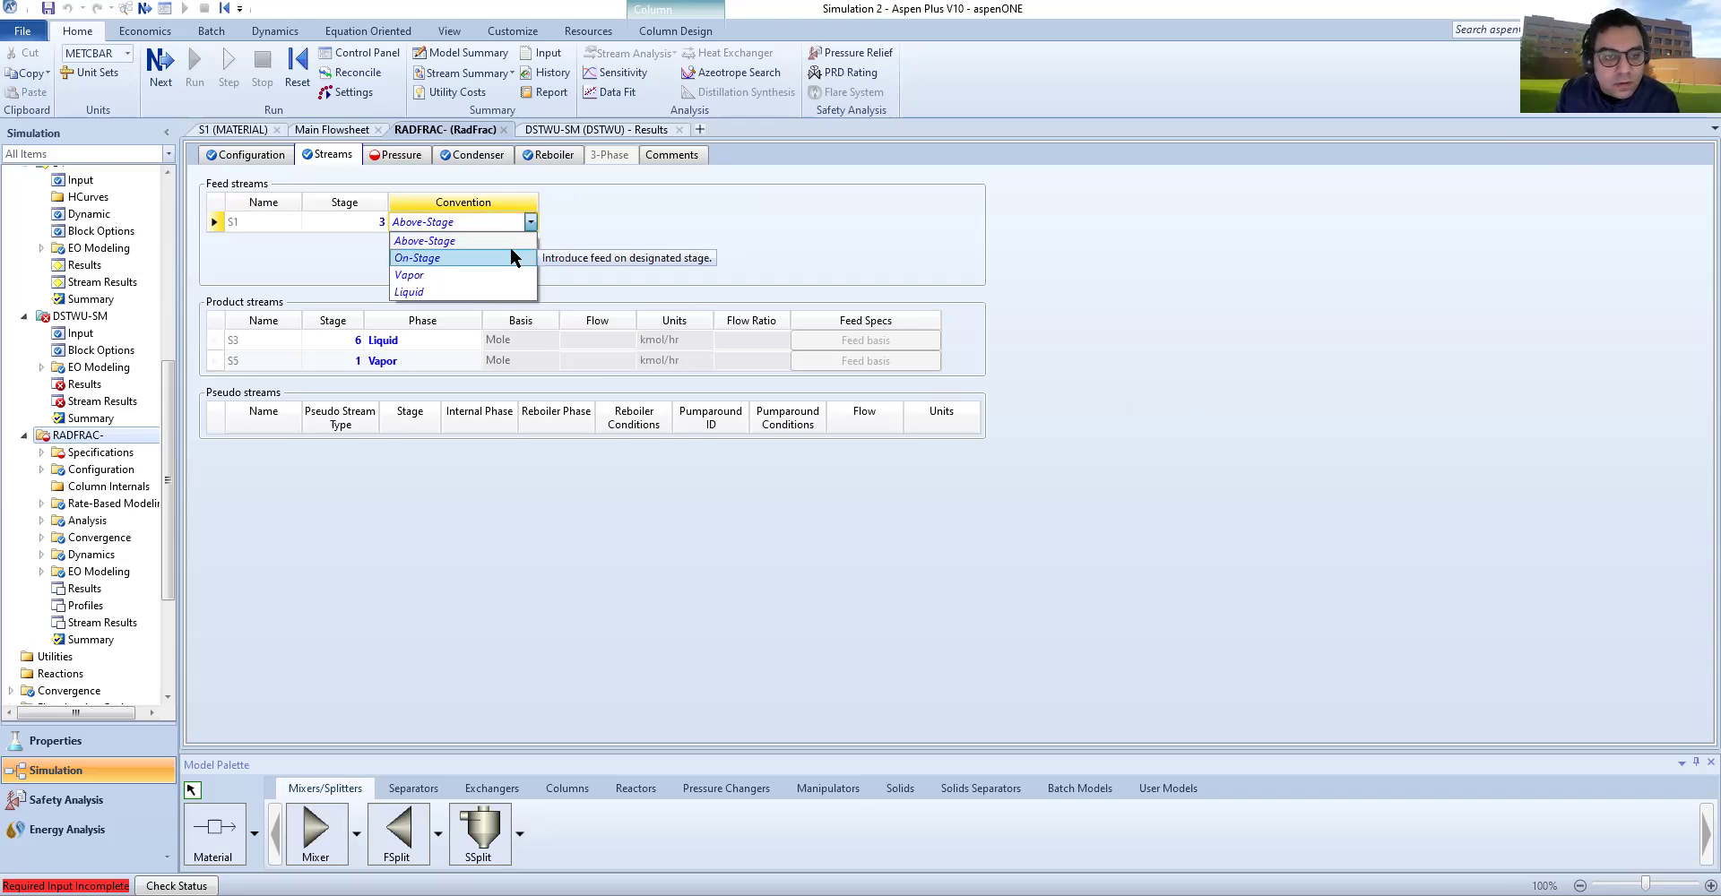
pyautogui.click(514, 257)
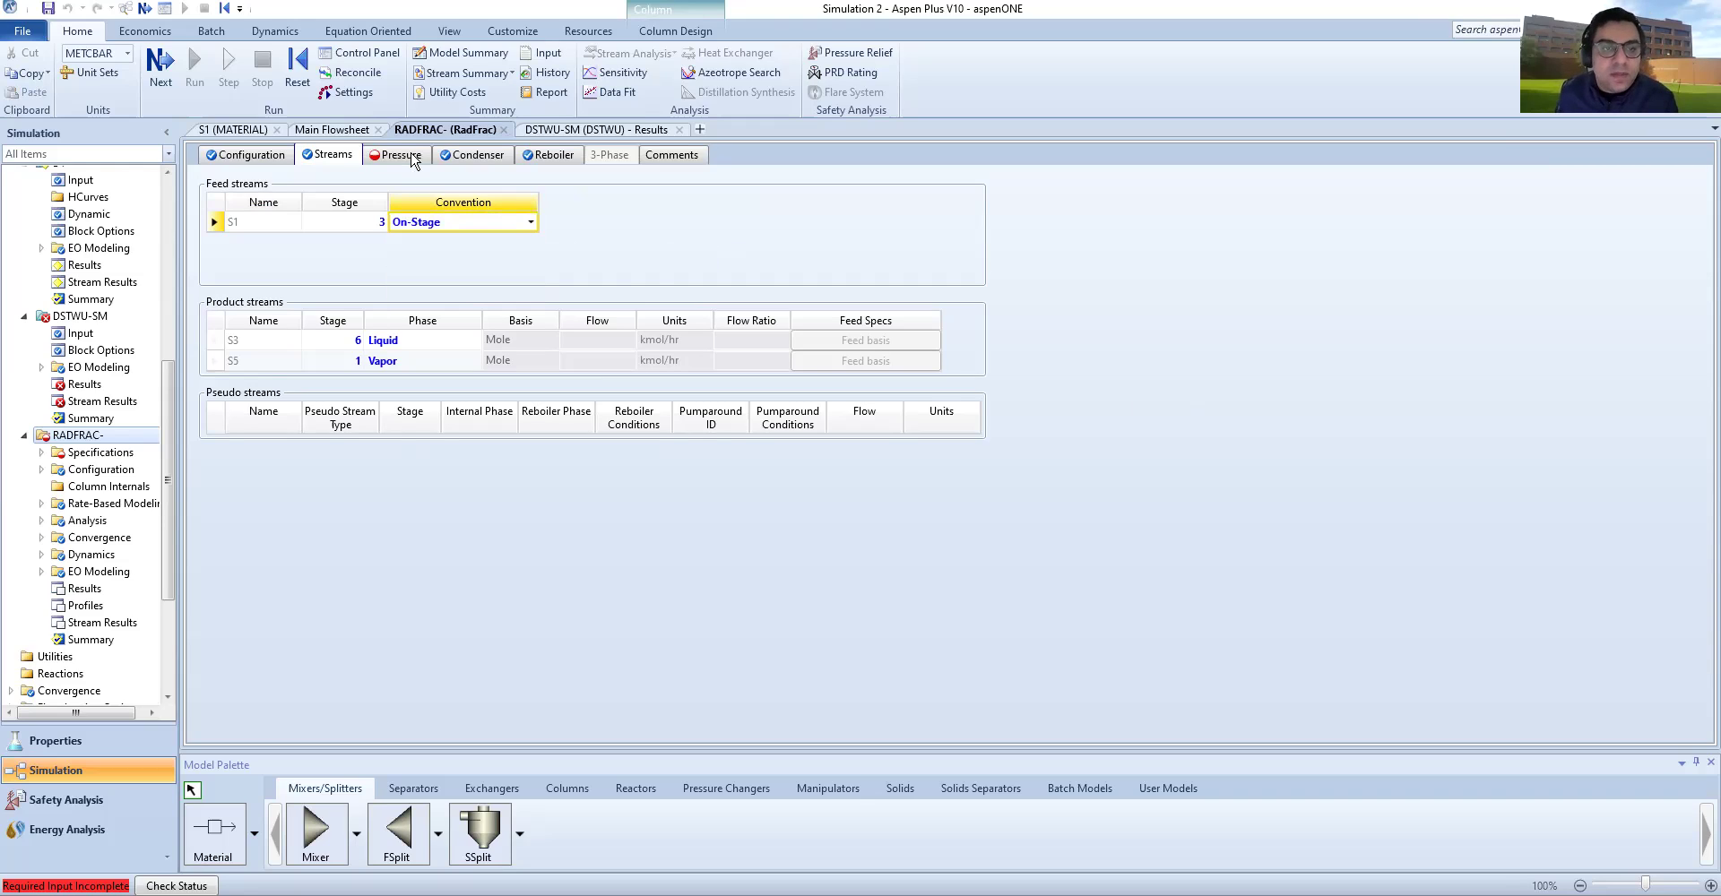
# Step: Set the RadFrac stage 1 / condenser pressure to 1 atm in the Top / Bottom view, leaving the optional stage 2 pressure and pressure drop blank
pyautogui.click(413, 158)
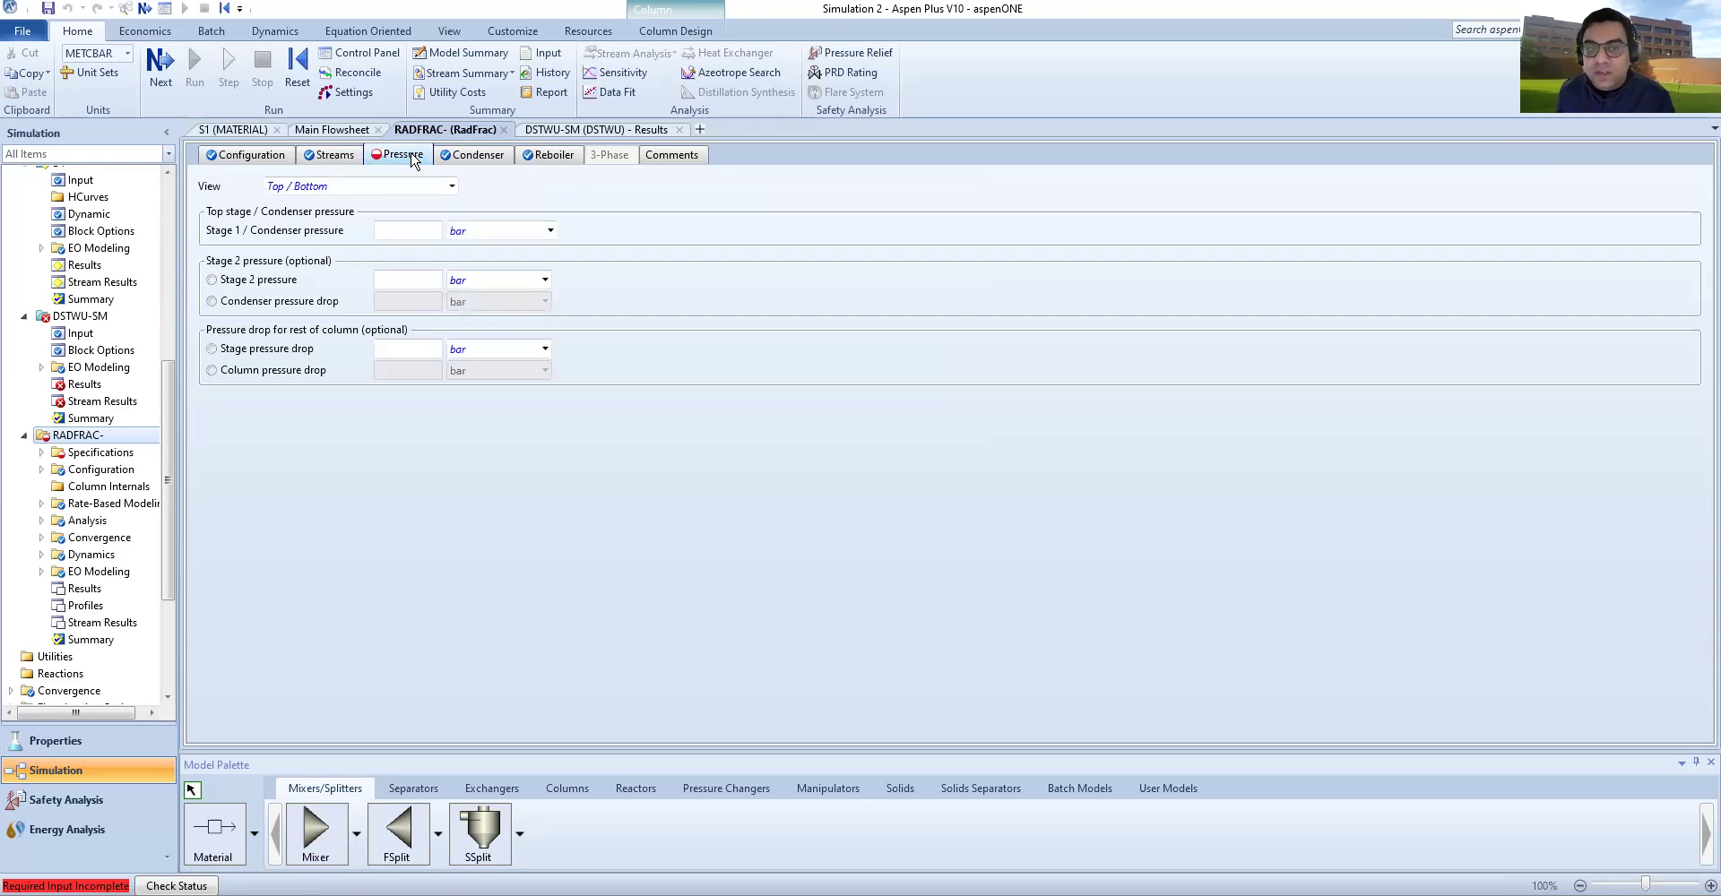
pyautogui.click(453, 187)
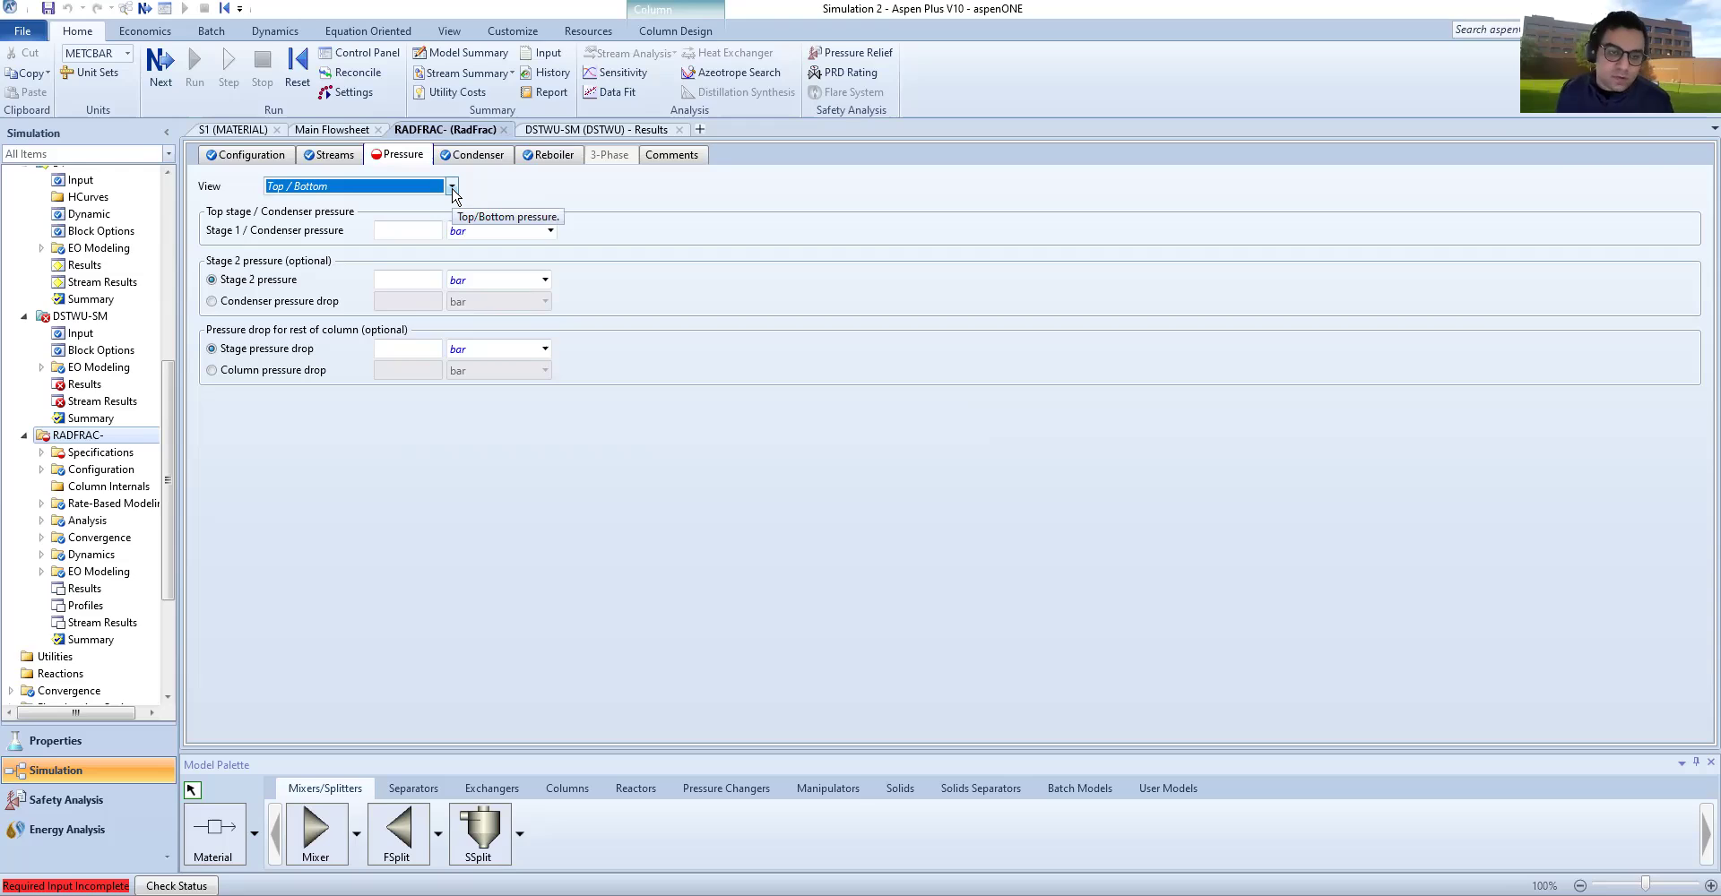
pyautogui.click(422, 229)
pyautogui.write('1')
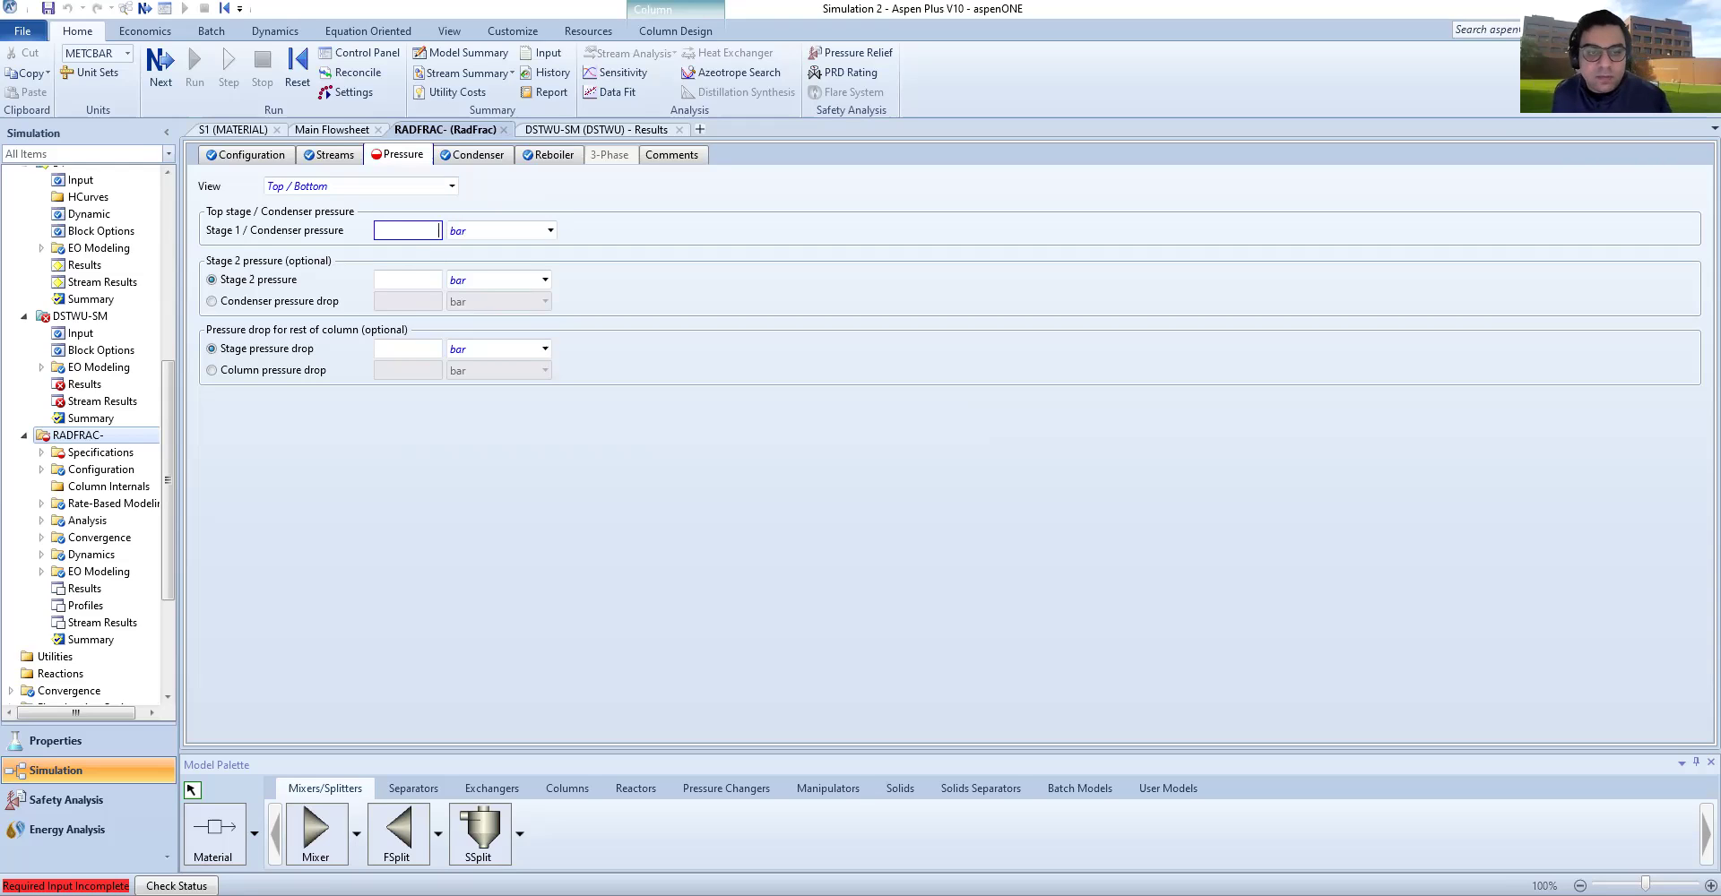
pyautogui.click(424, 282)
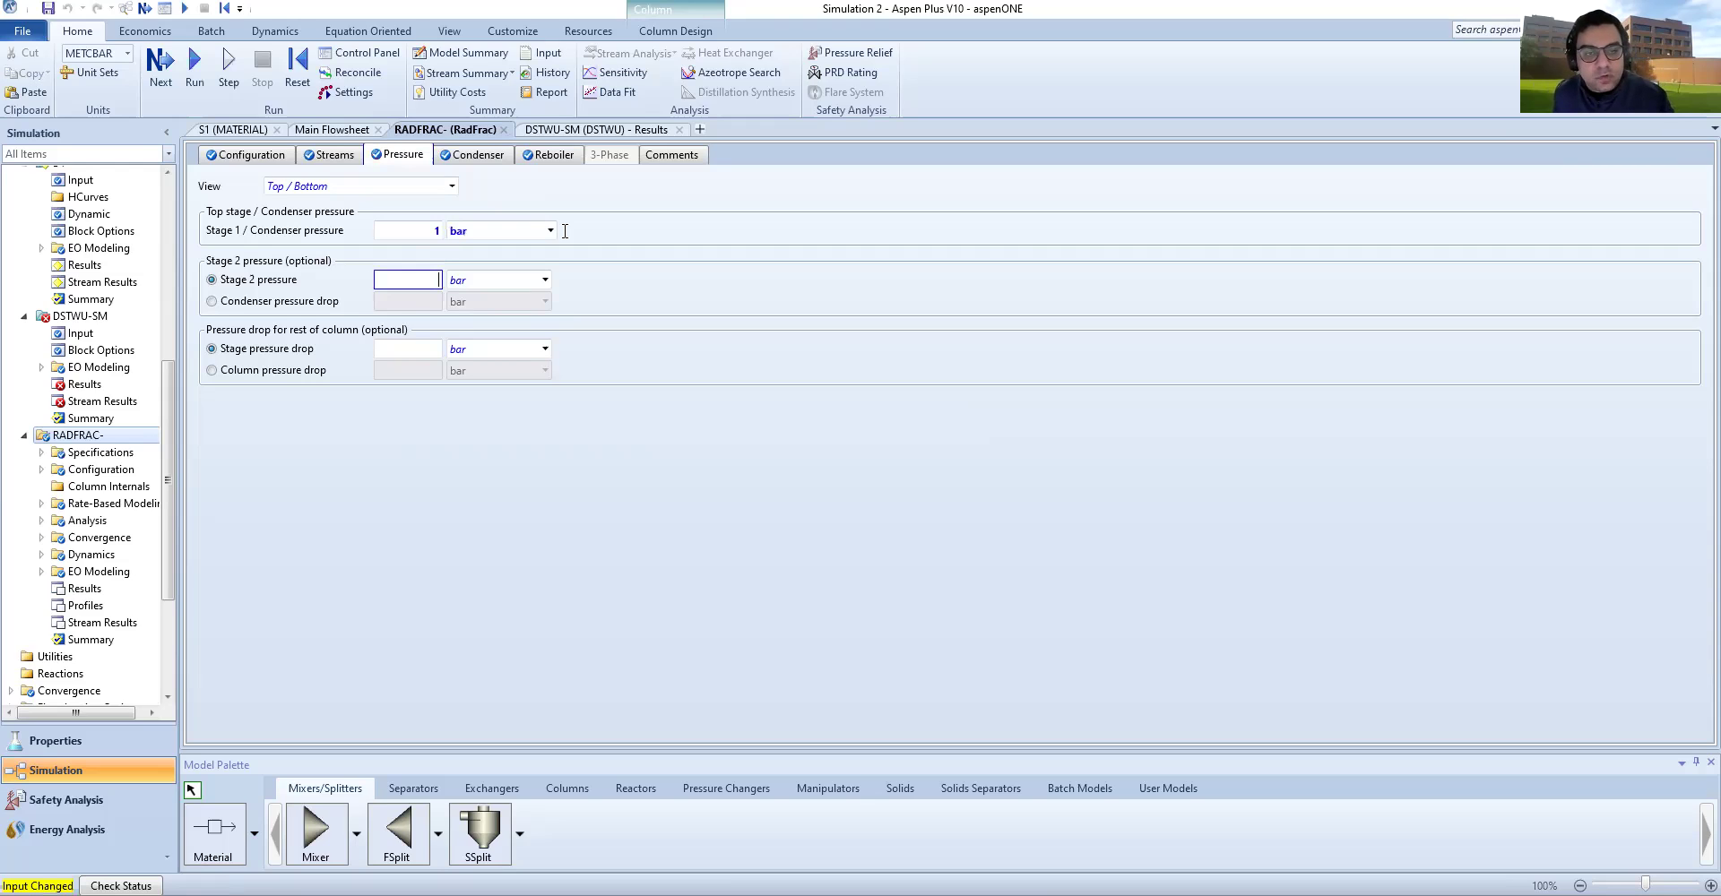
pyautogui.click(551, 233)
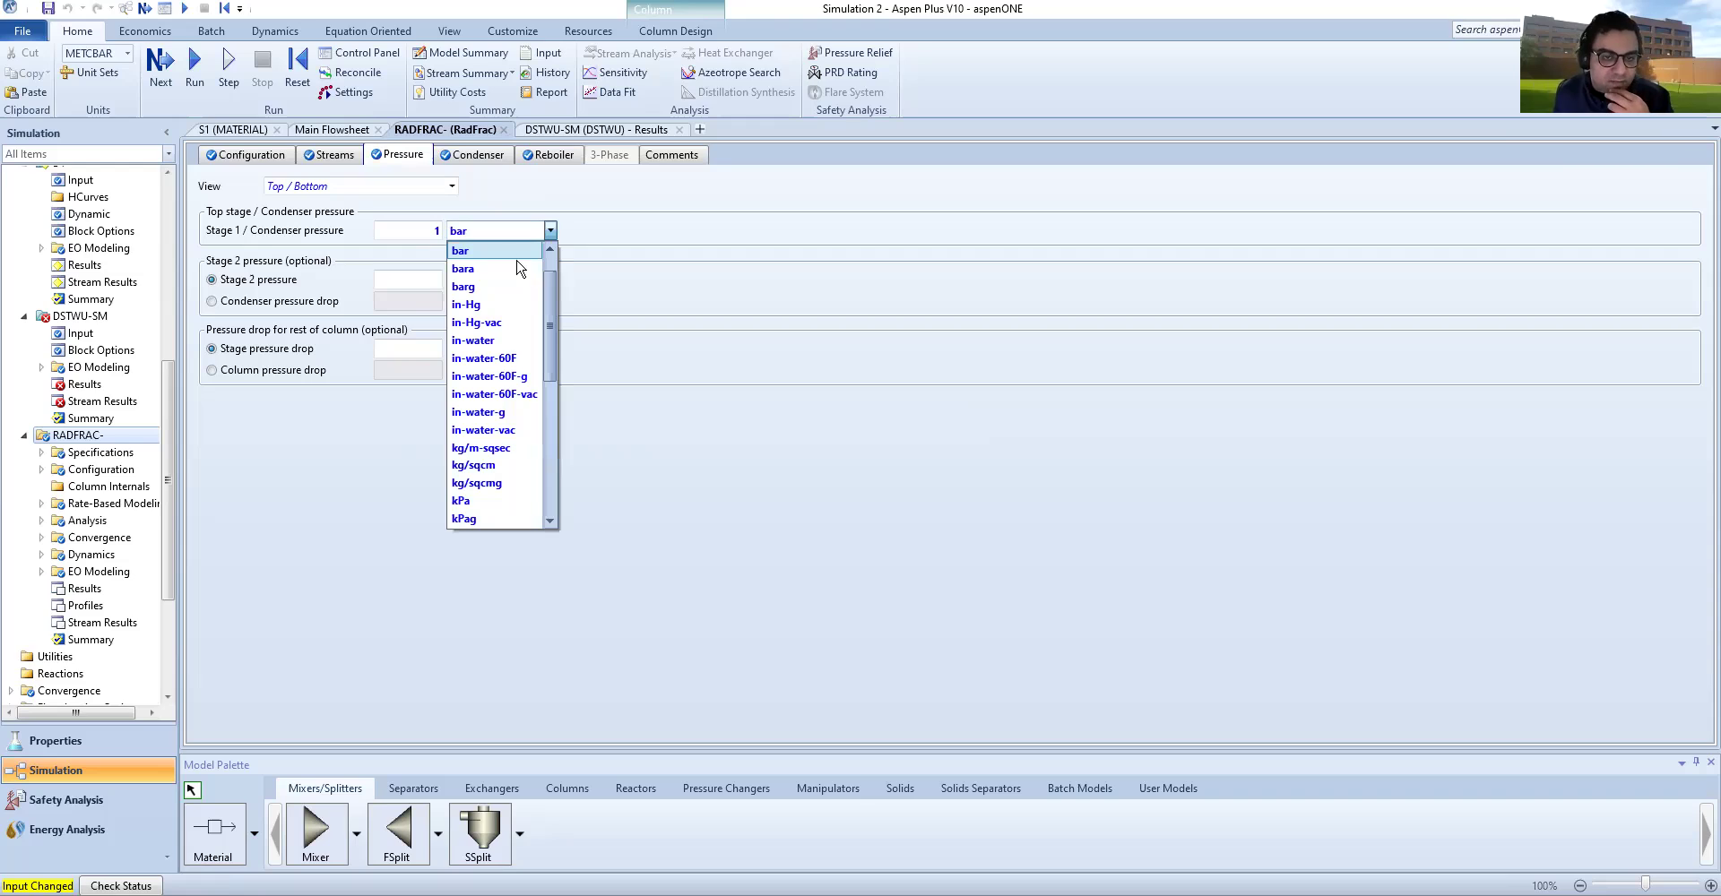
pyautogui.scroll(1, 516, 261)
pyautogui.click(422, 287)
pyautogui.click(437, 287)
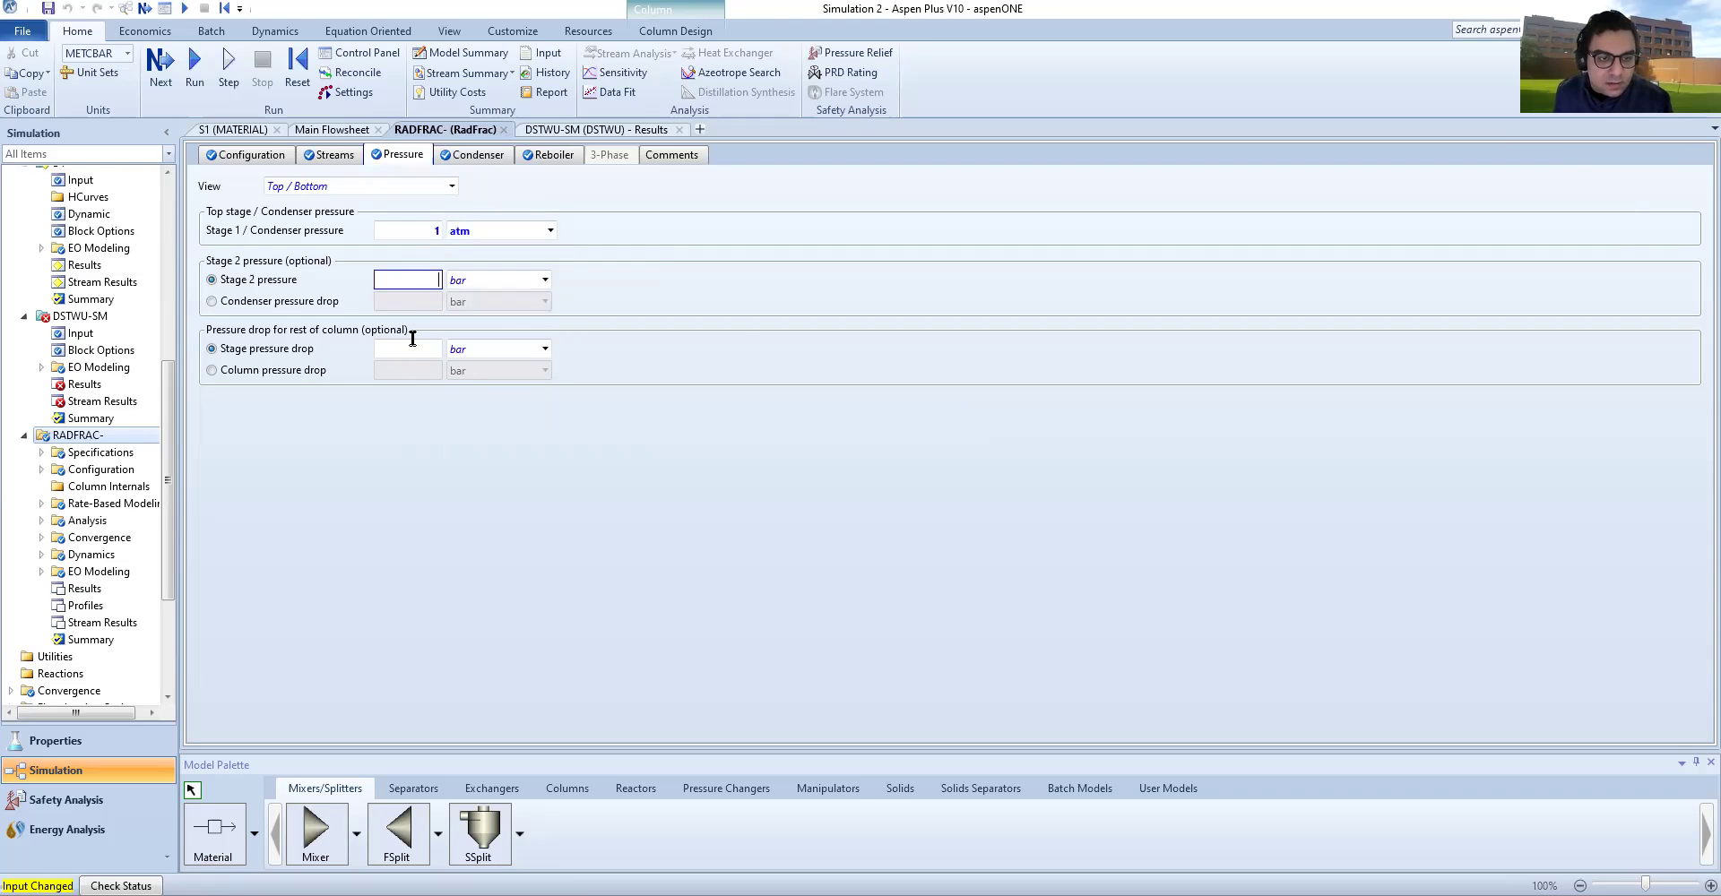
pyautogui.click(741, 338)
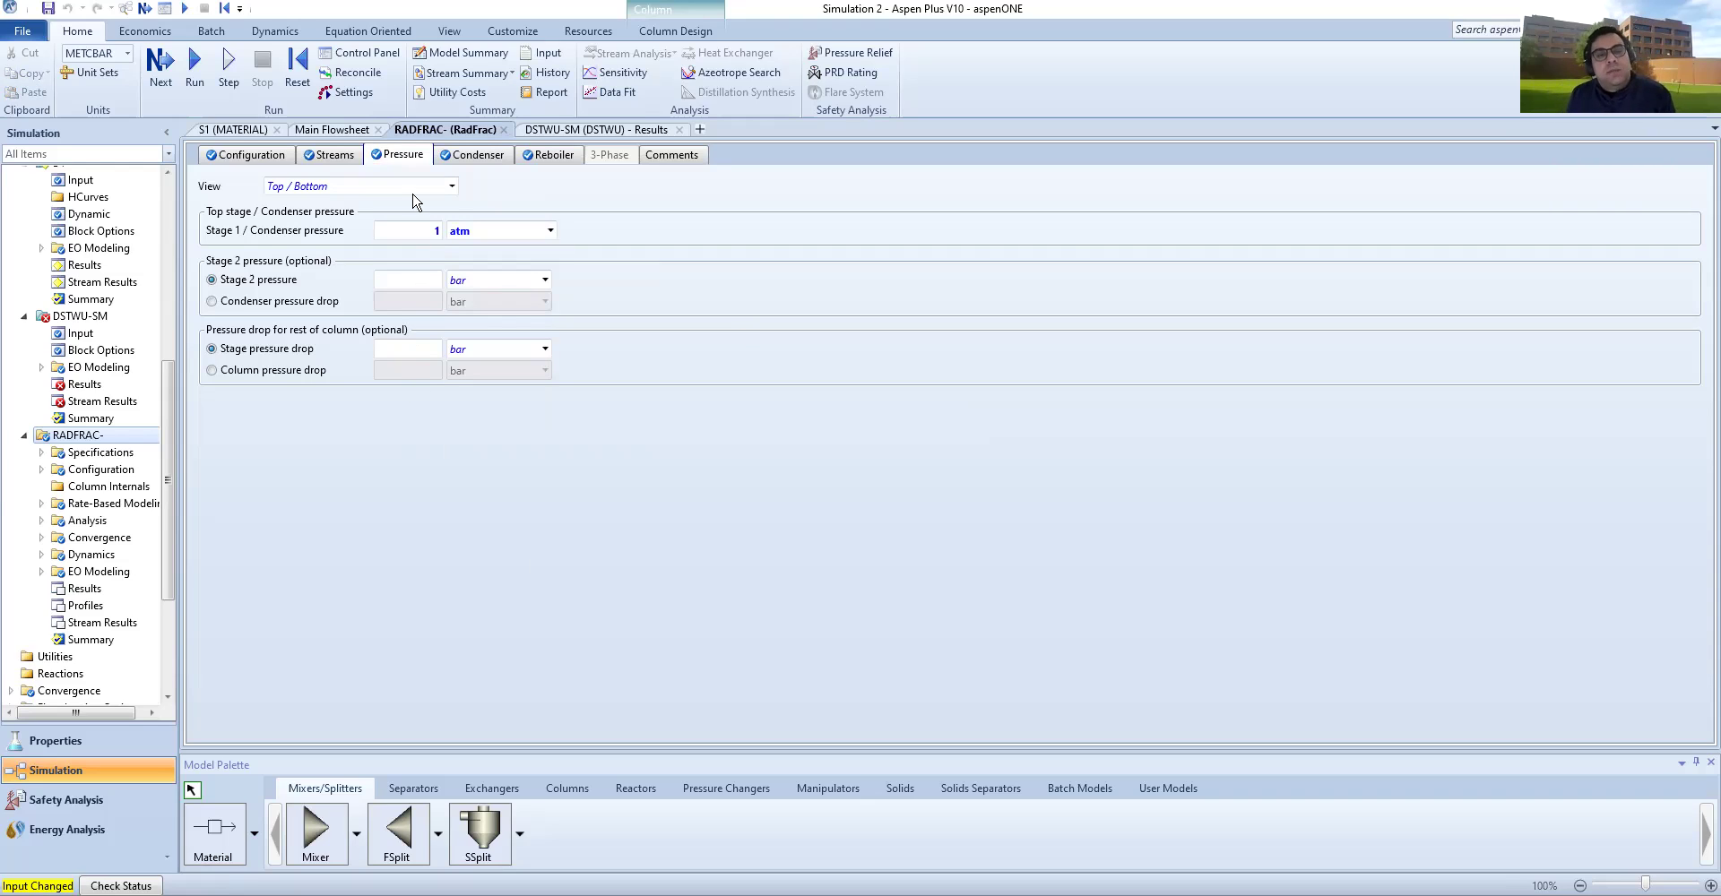
# Step: Review the RadFrac column's condenser and reboiler options, and recheck its configuration specifications
pyautogui.click(472, 165)
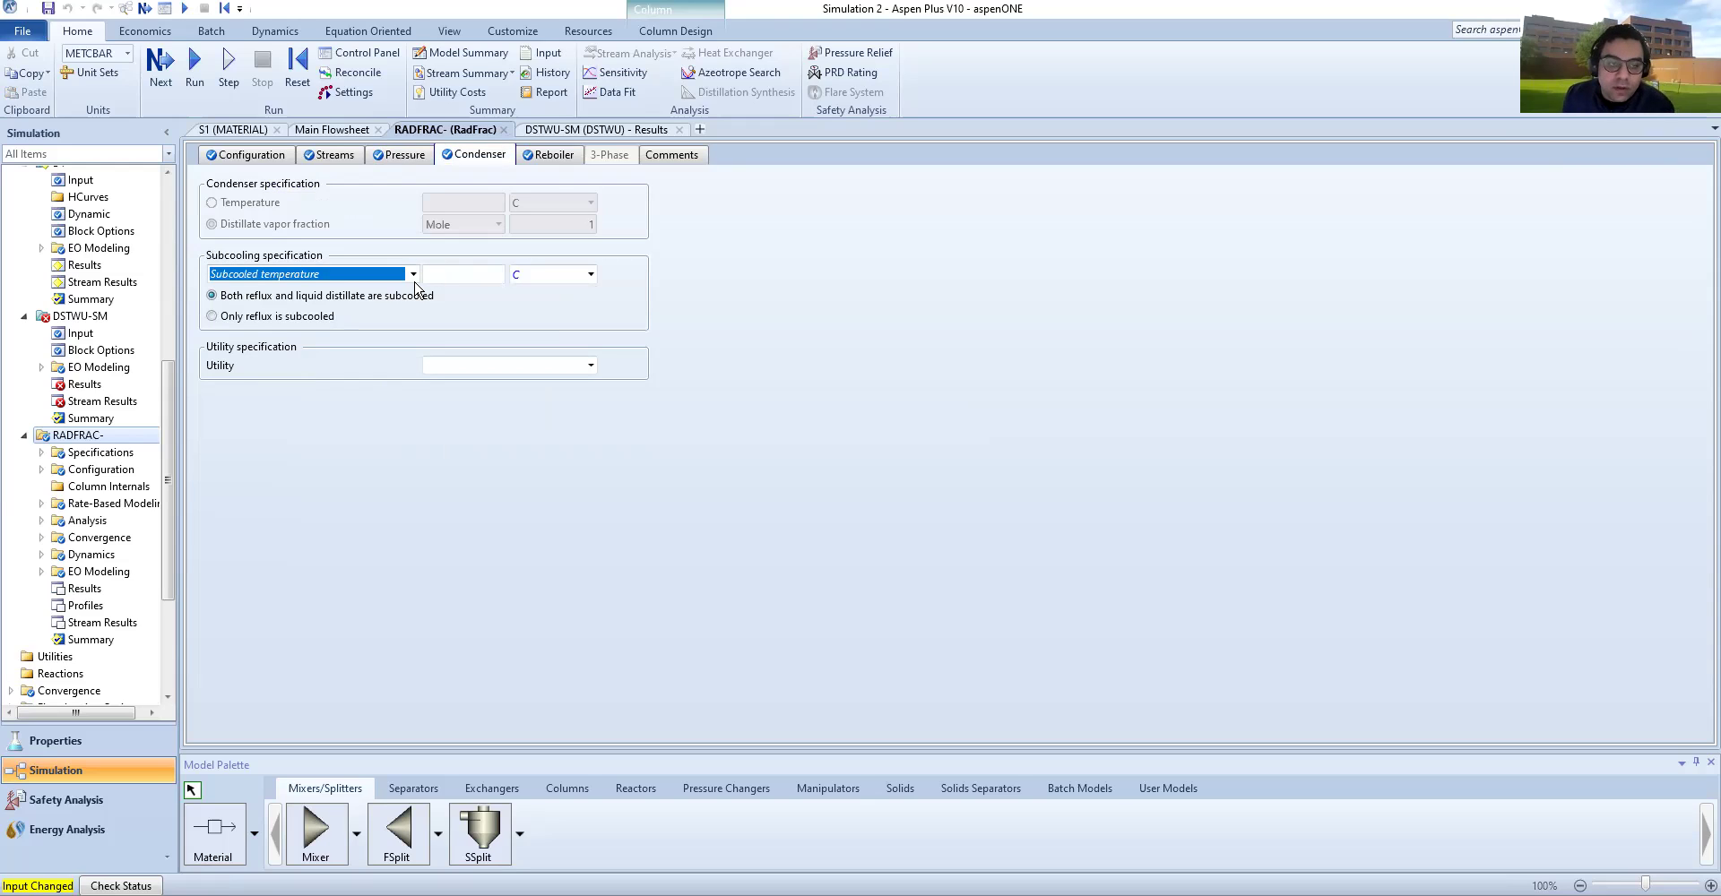
pyautogui.click(546, 157)
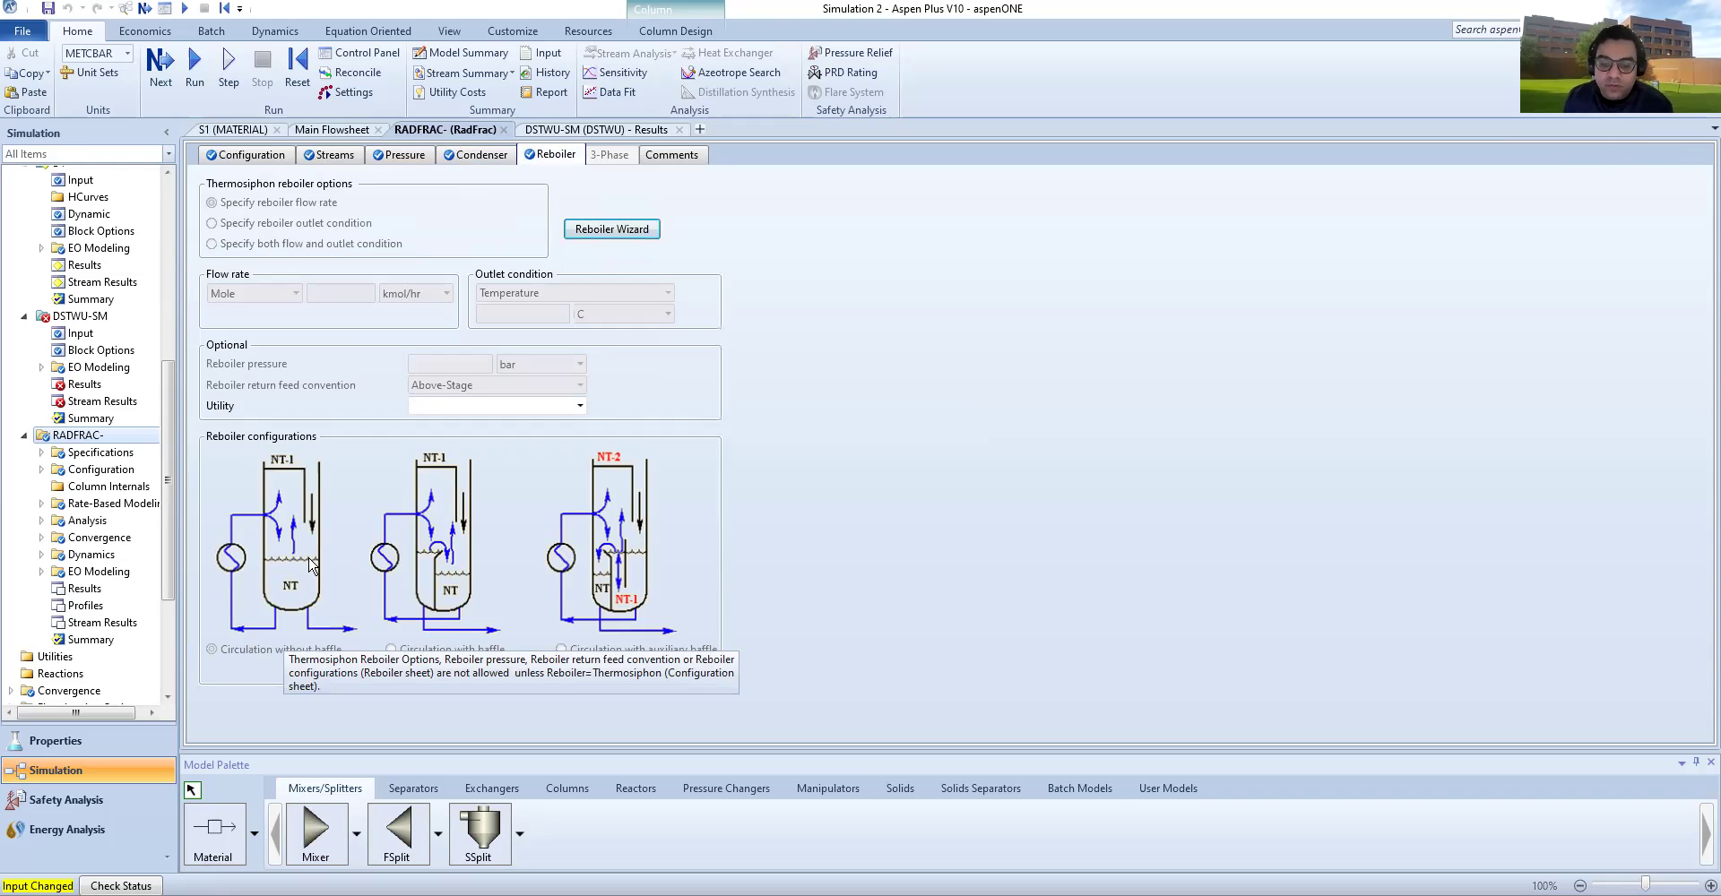
pyautogui.click(248, 154)
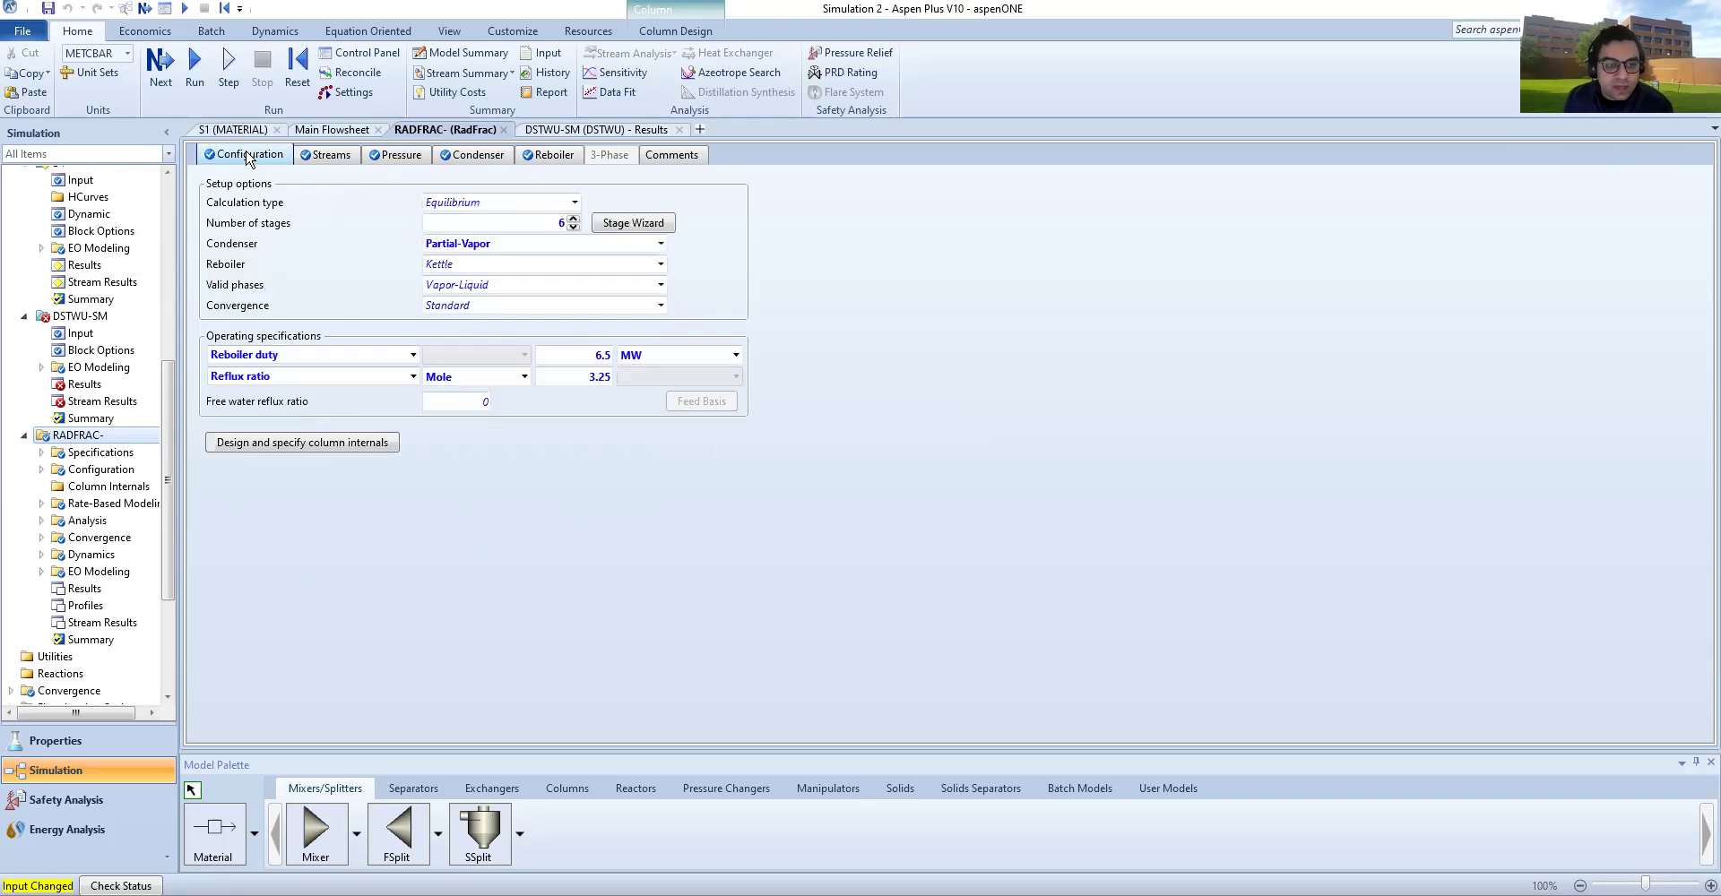
pyautogui.click(333, 203)
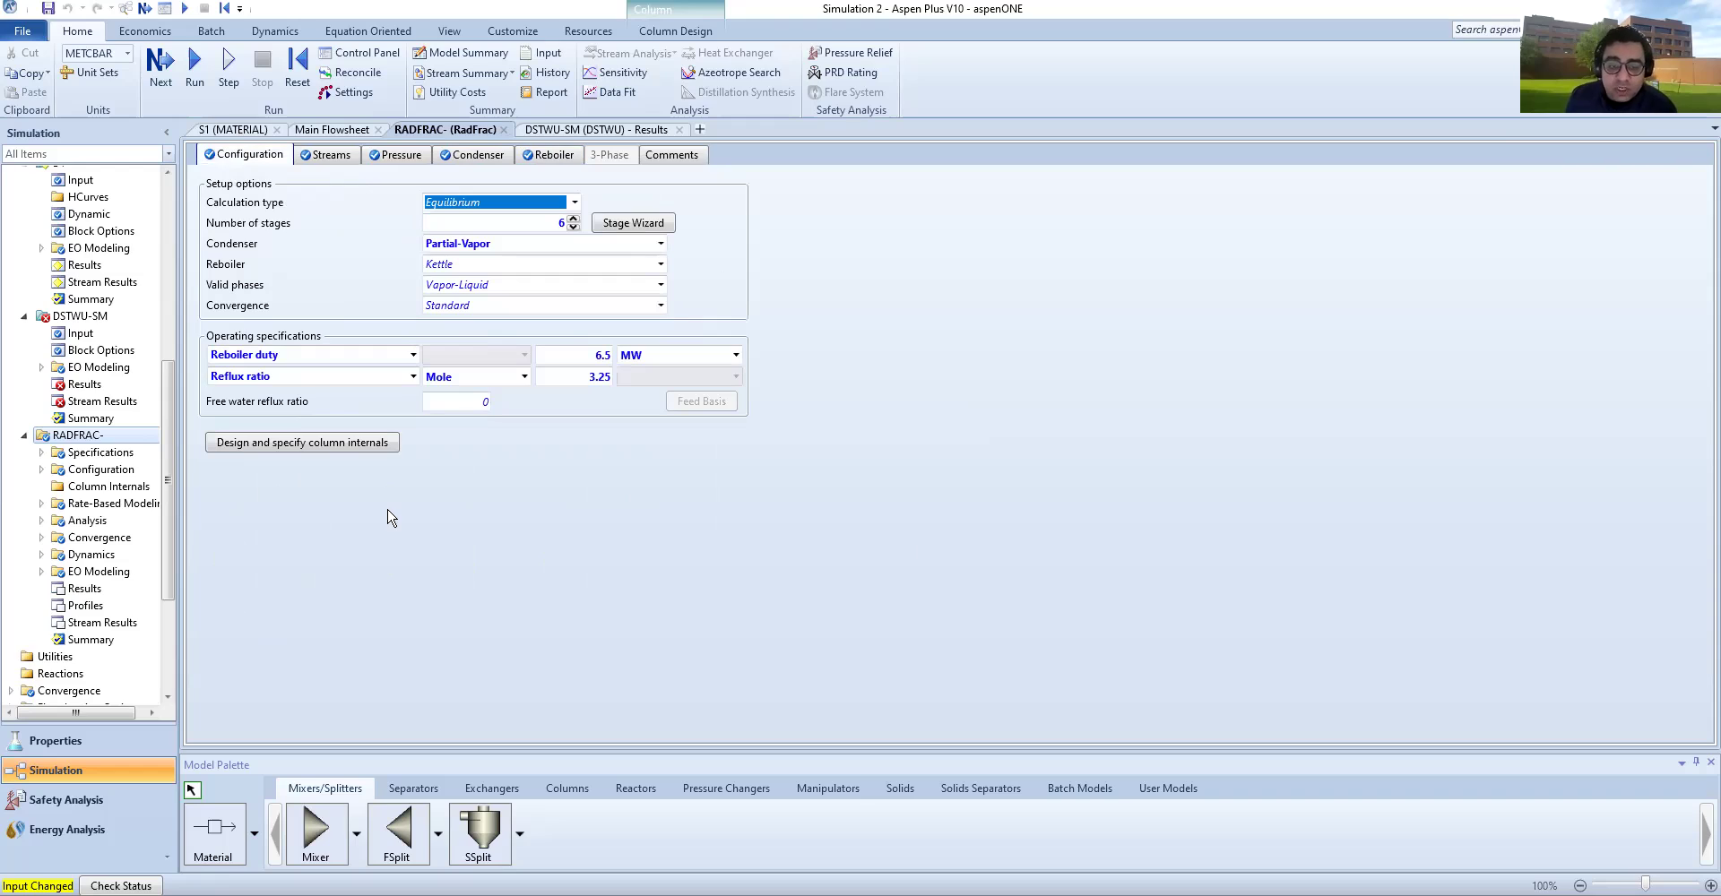
# Step: Generate the hydraulic data for the RadFrac column internals and add a section from start stage 2 to end stage 5
pyautogui.click(319, 452)
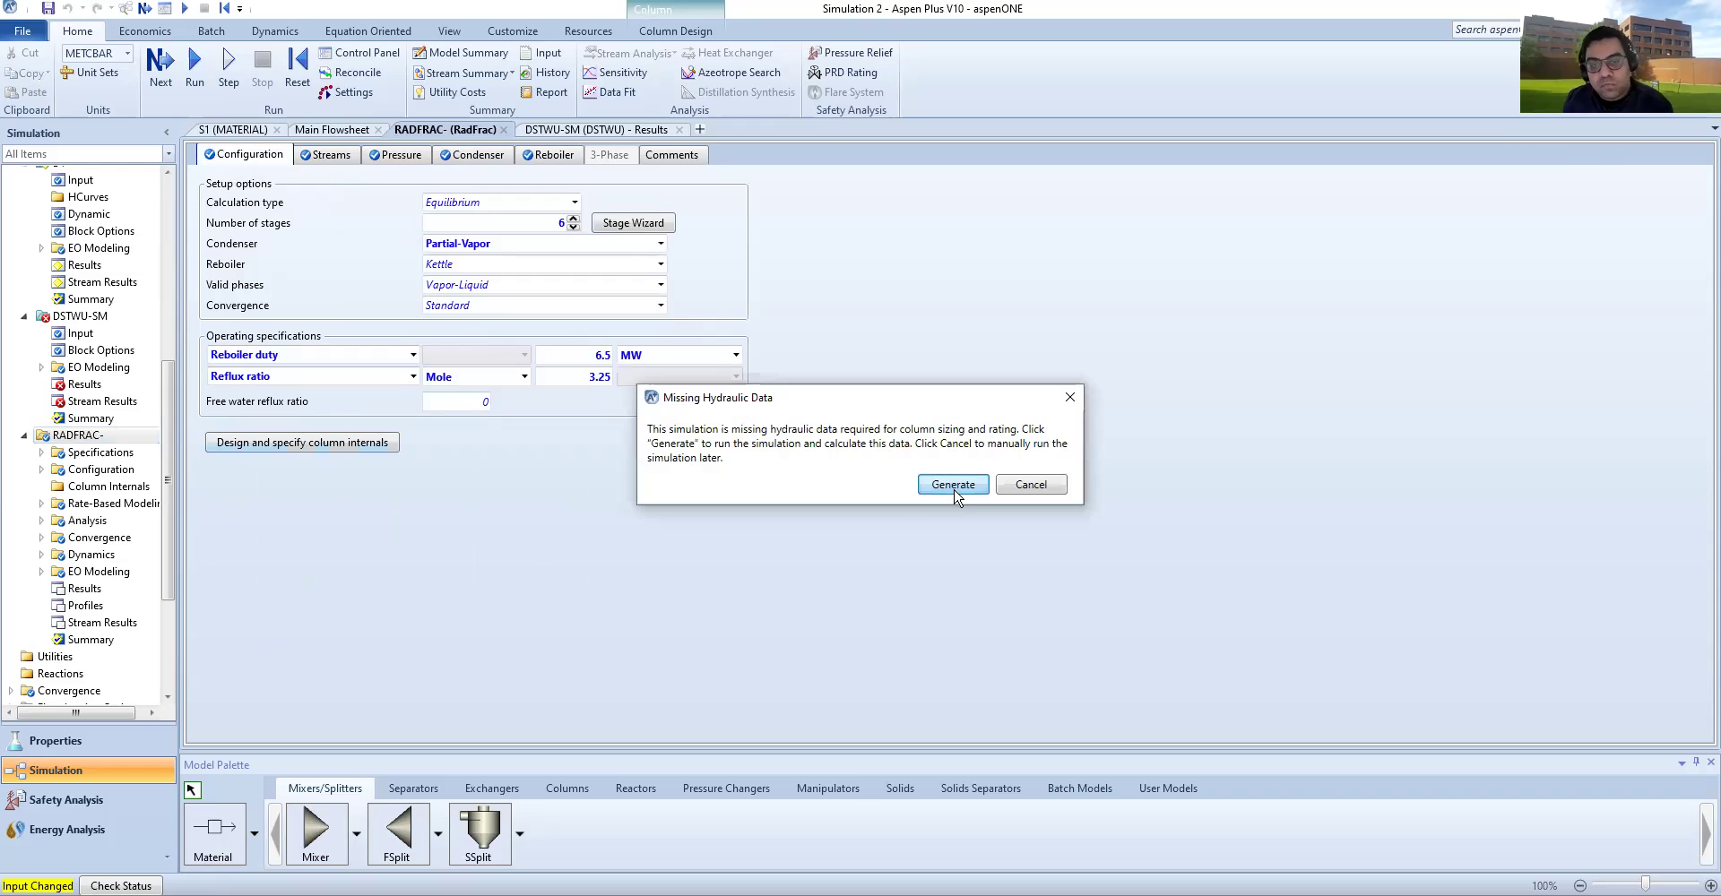
pyautogui.click(953, 489)
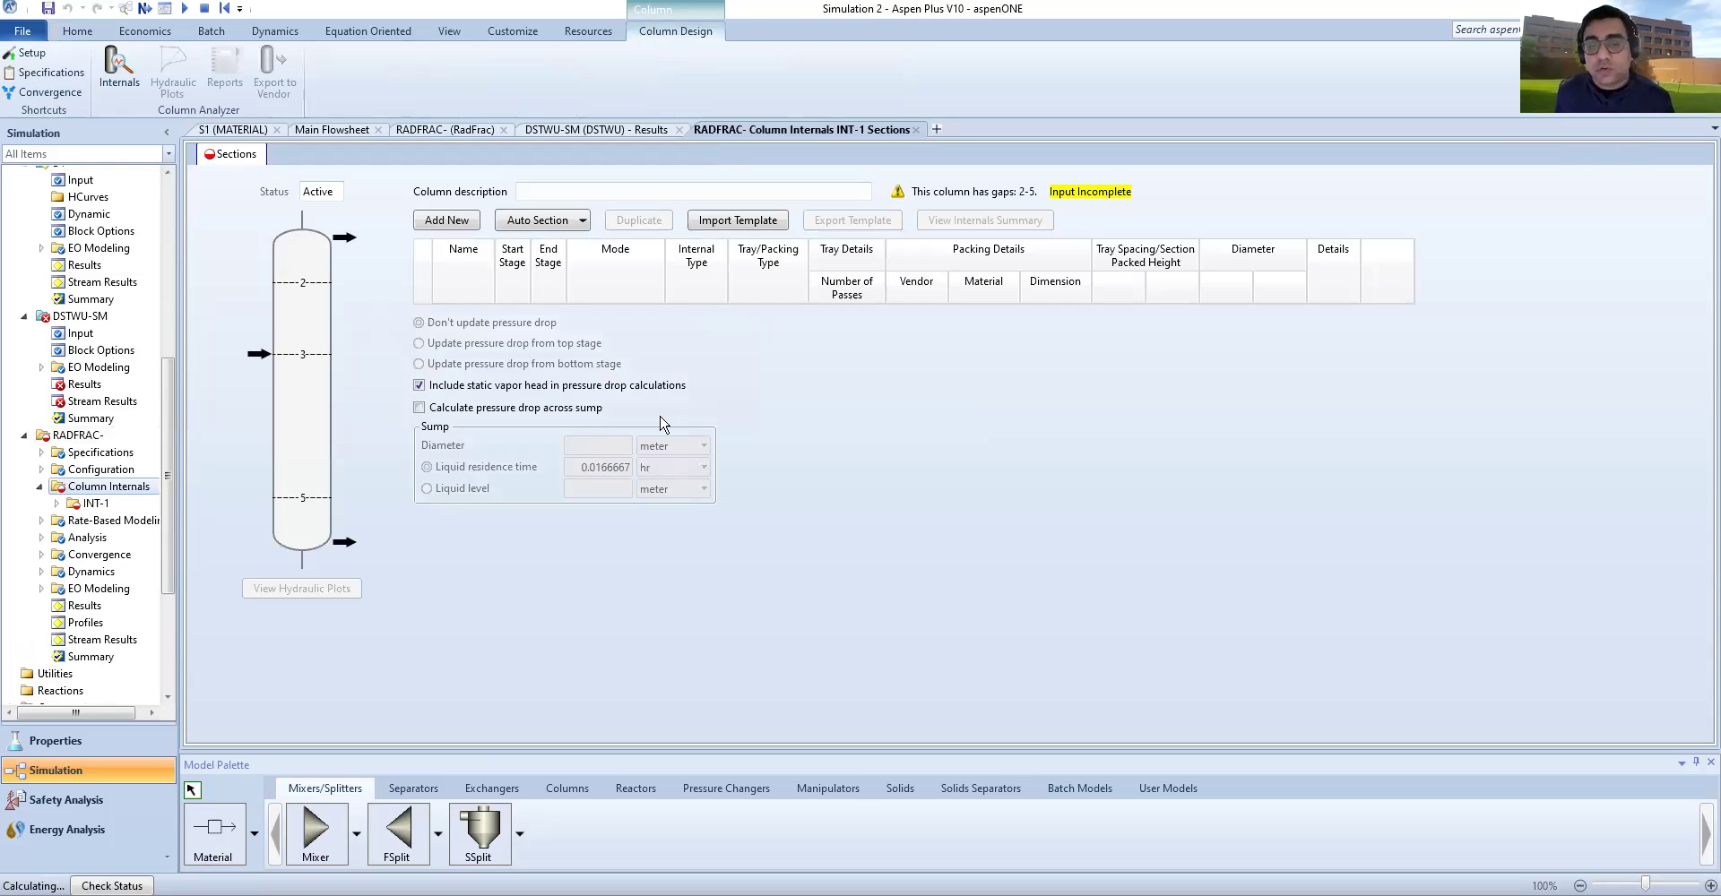
pyautogui.click(444, 220)
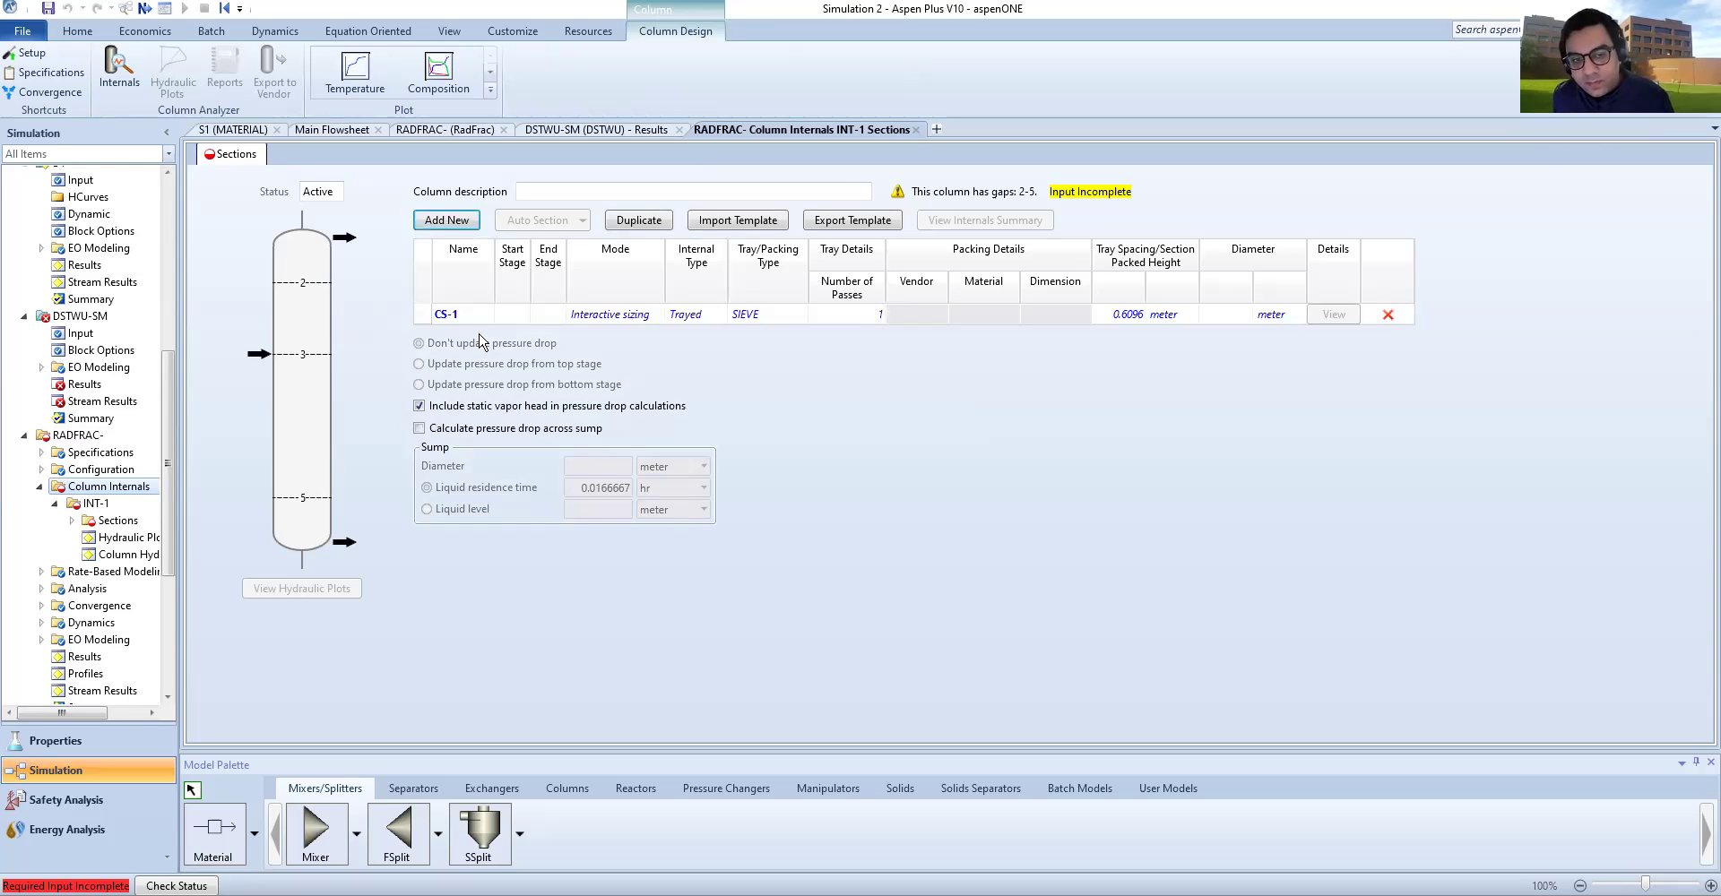
pyautogui.click(519, 314)
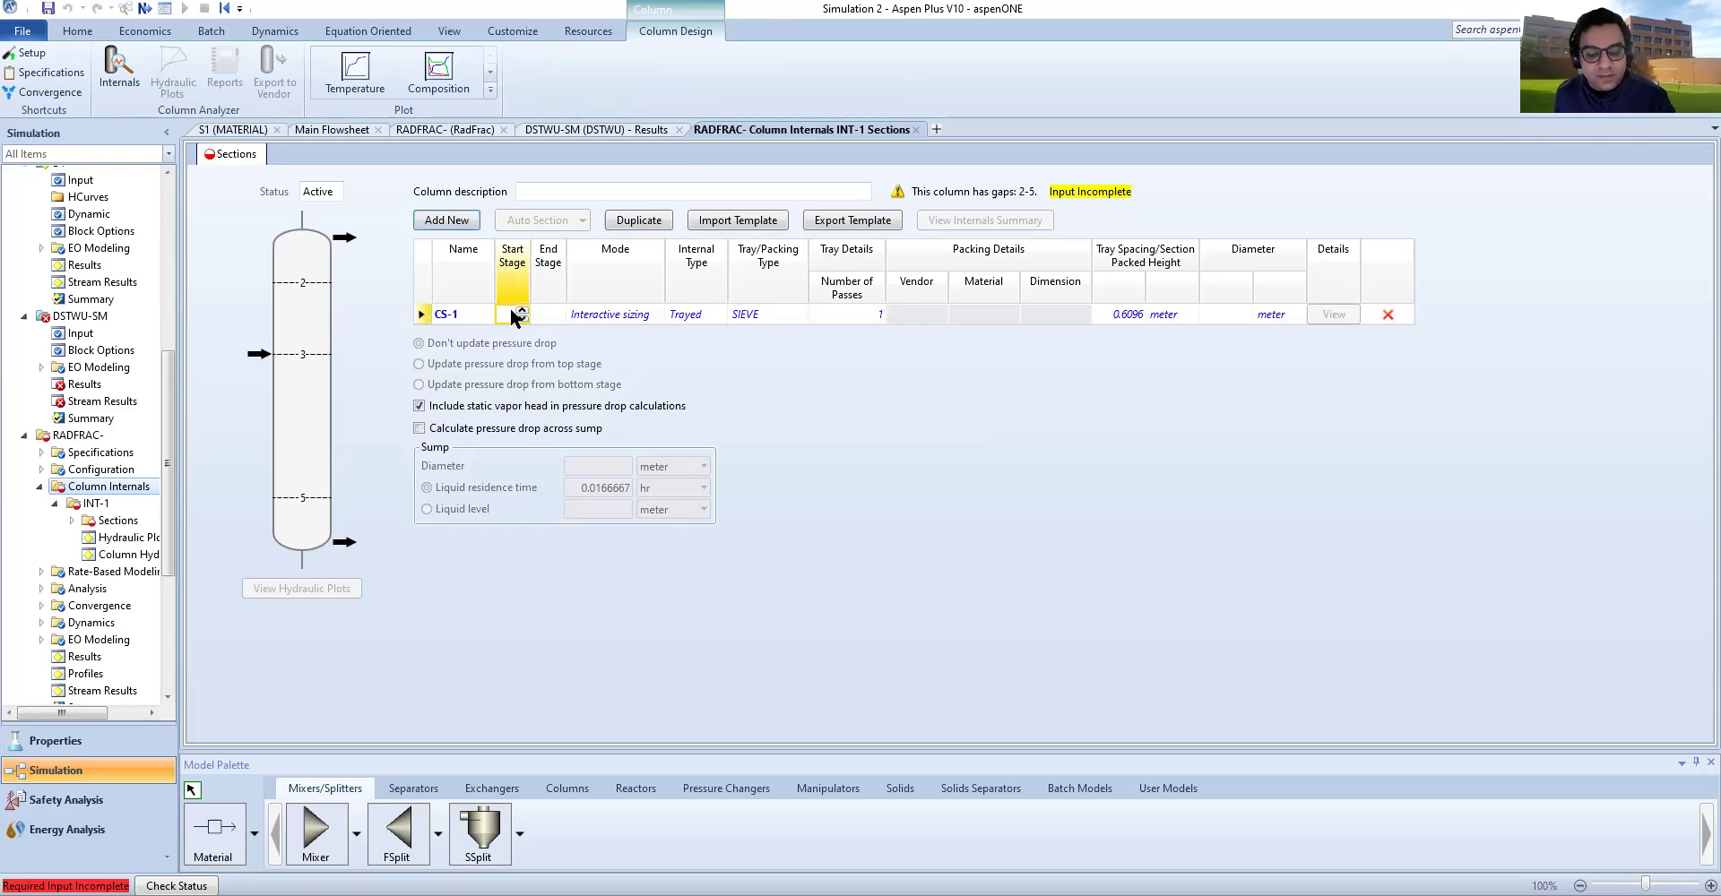
pyautogui.write('2')
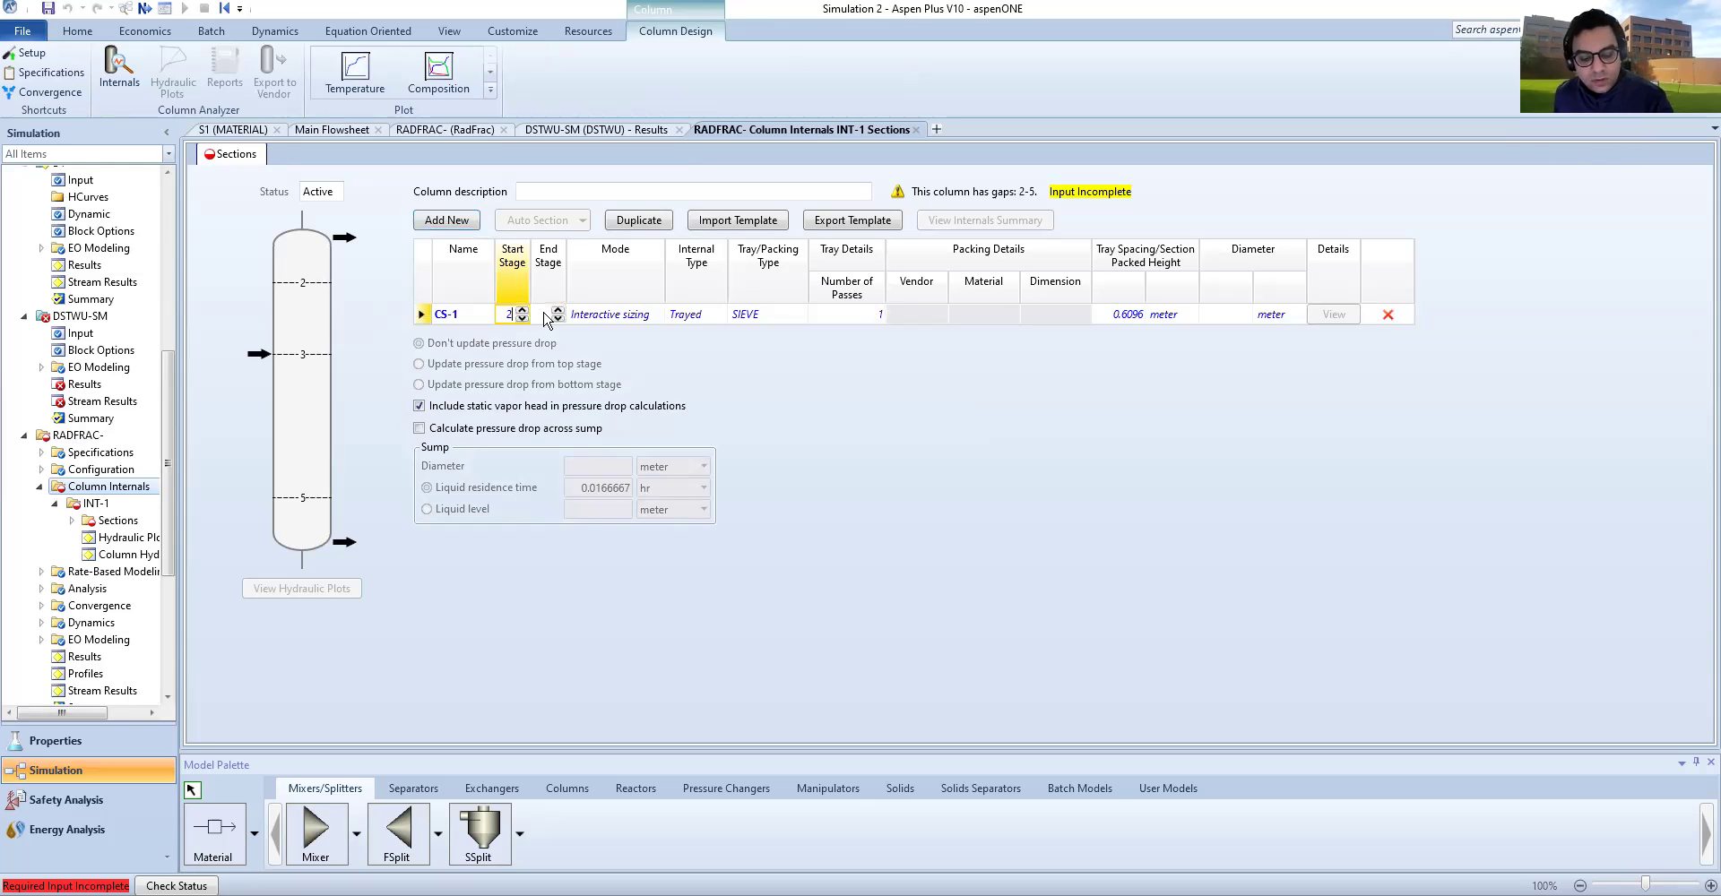
pyautogui.press('Tab')
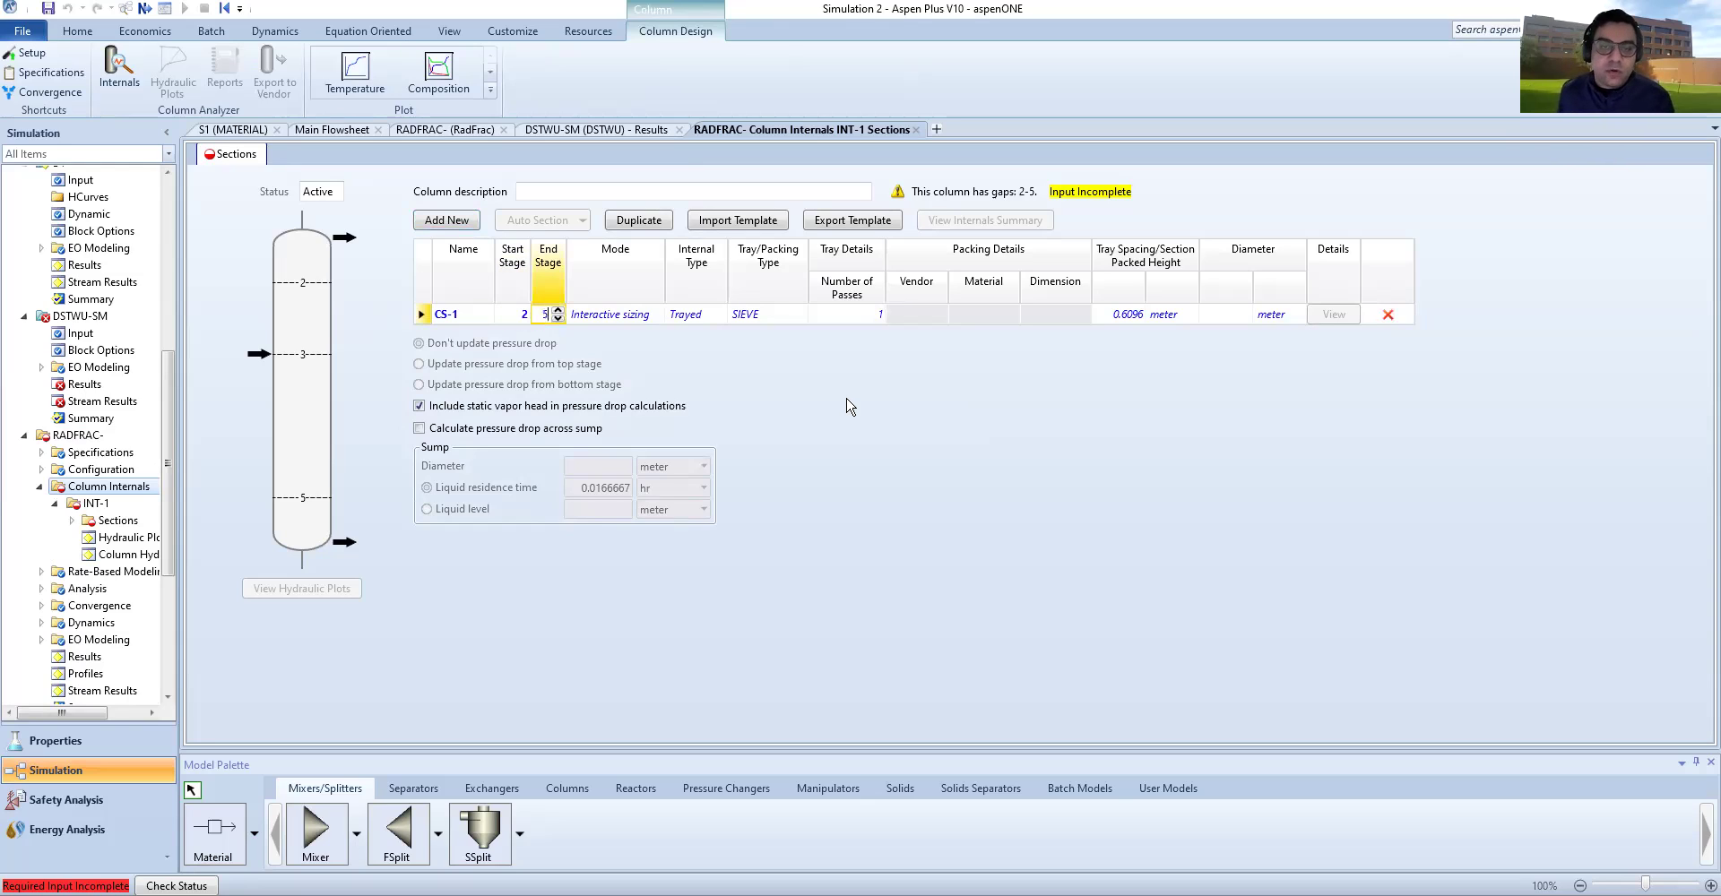
pyautogui.press('Return')
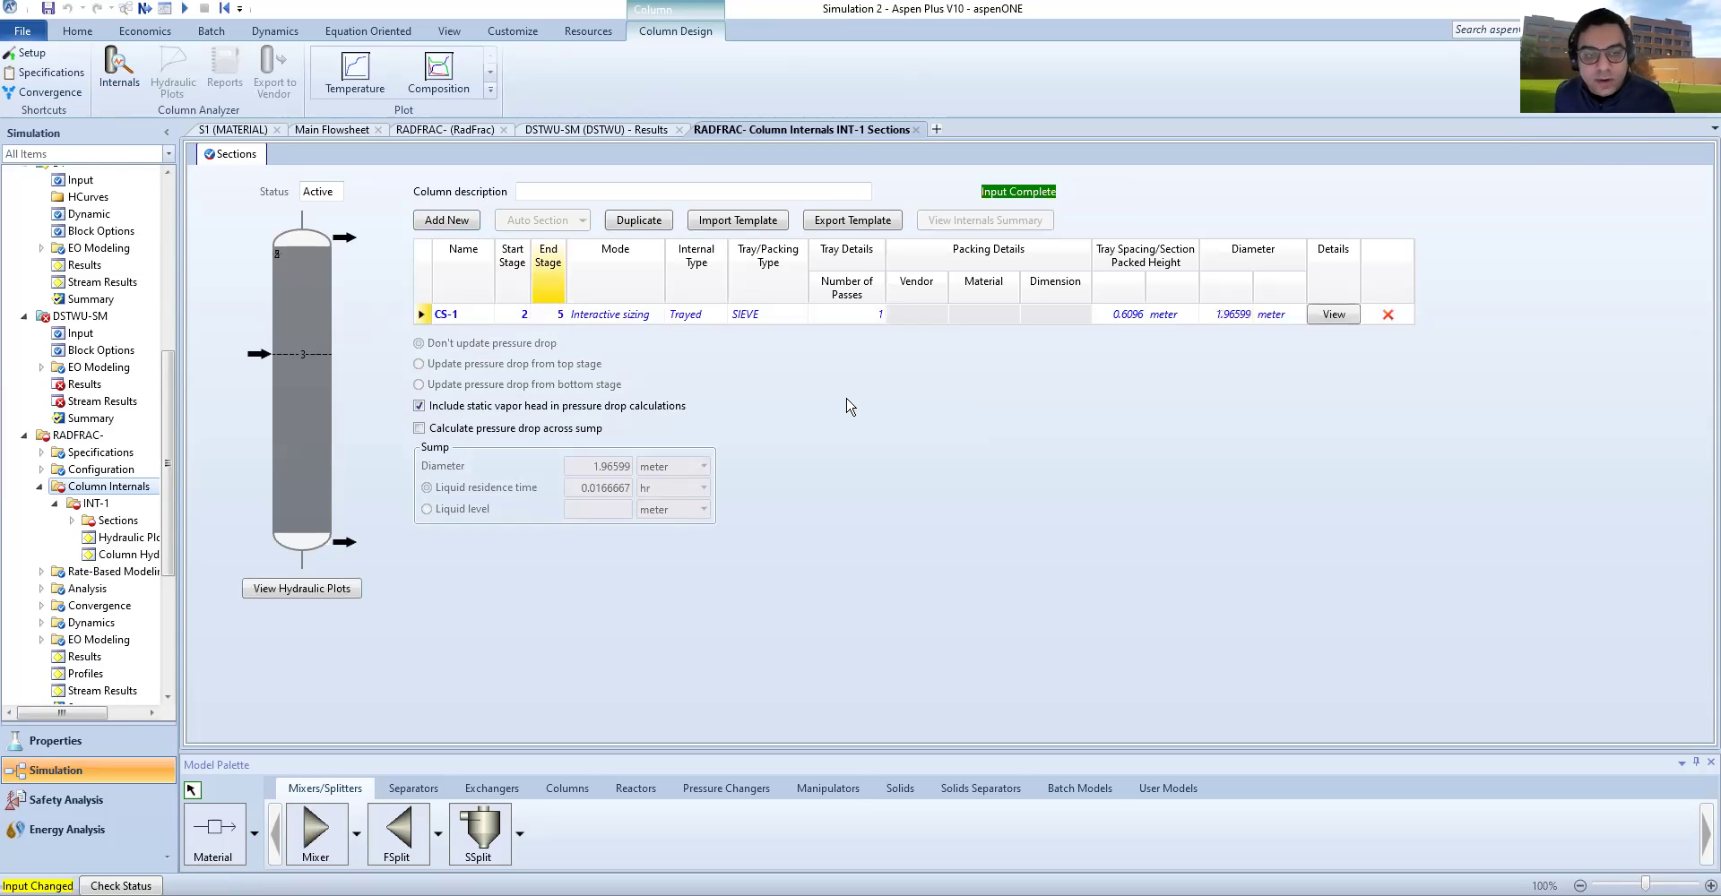
# Step: Set the tray type of section CS-1 to BUBBLE-CAP, keeping the internal type as Trayed
pyautogui.click(798, 315)
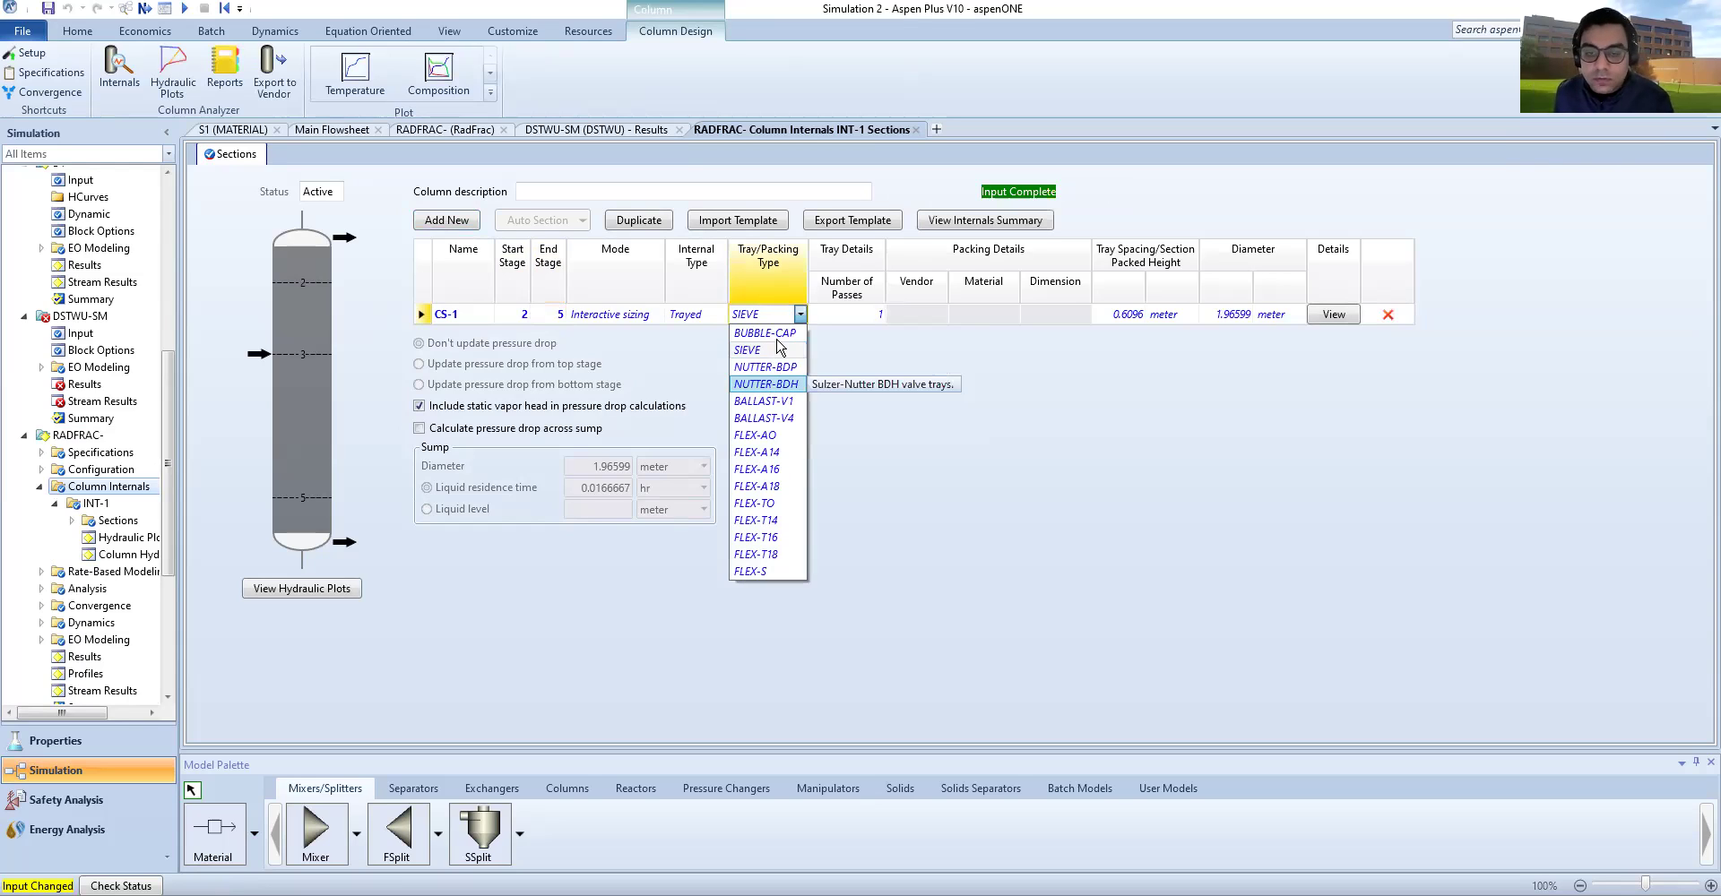
pyautogui.press('Escape')
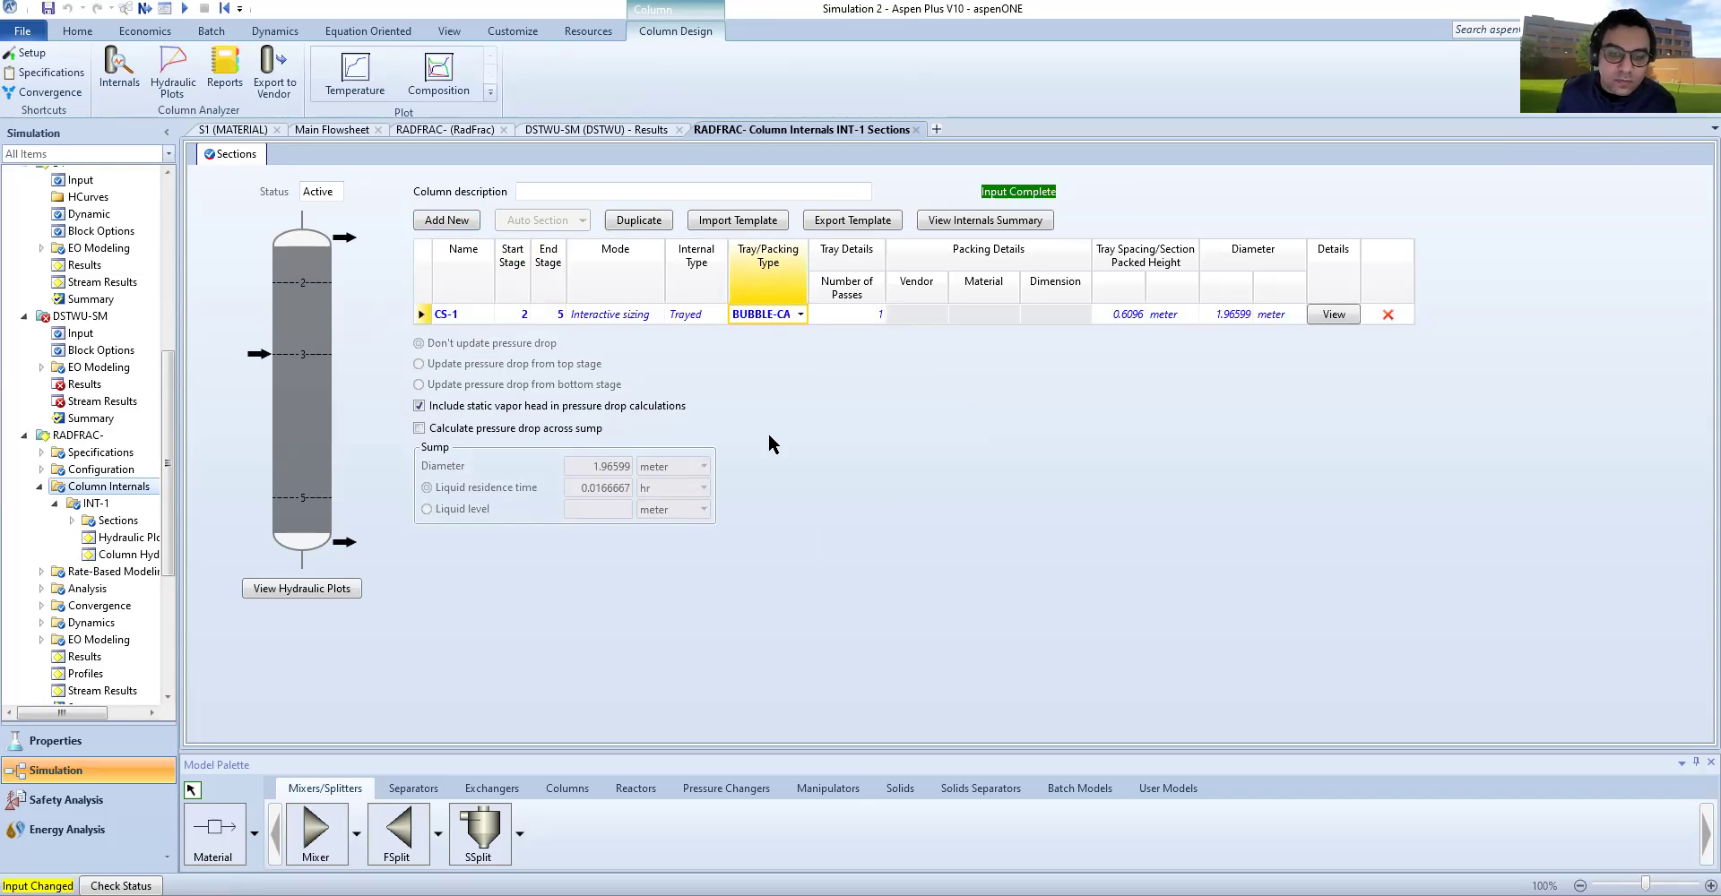
pyautogui.click(719, 315)
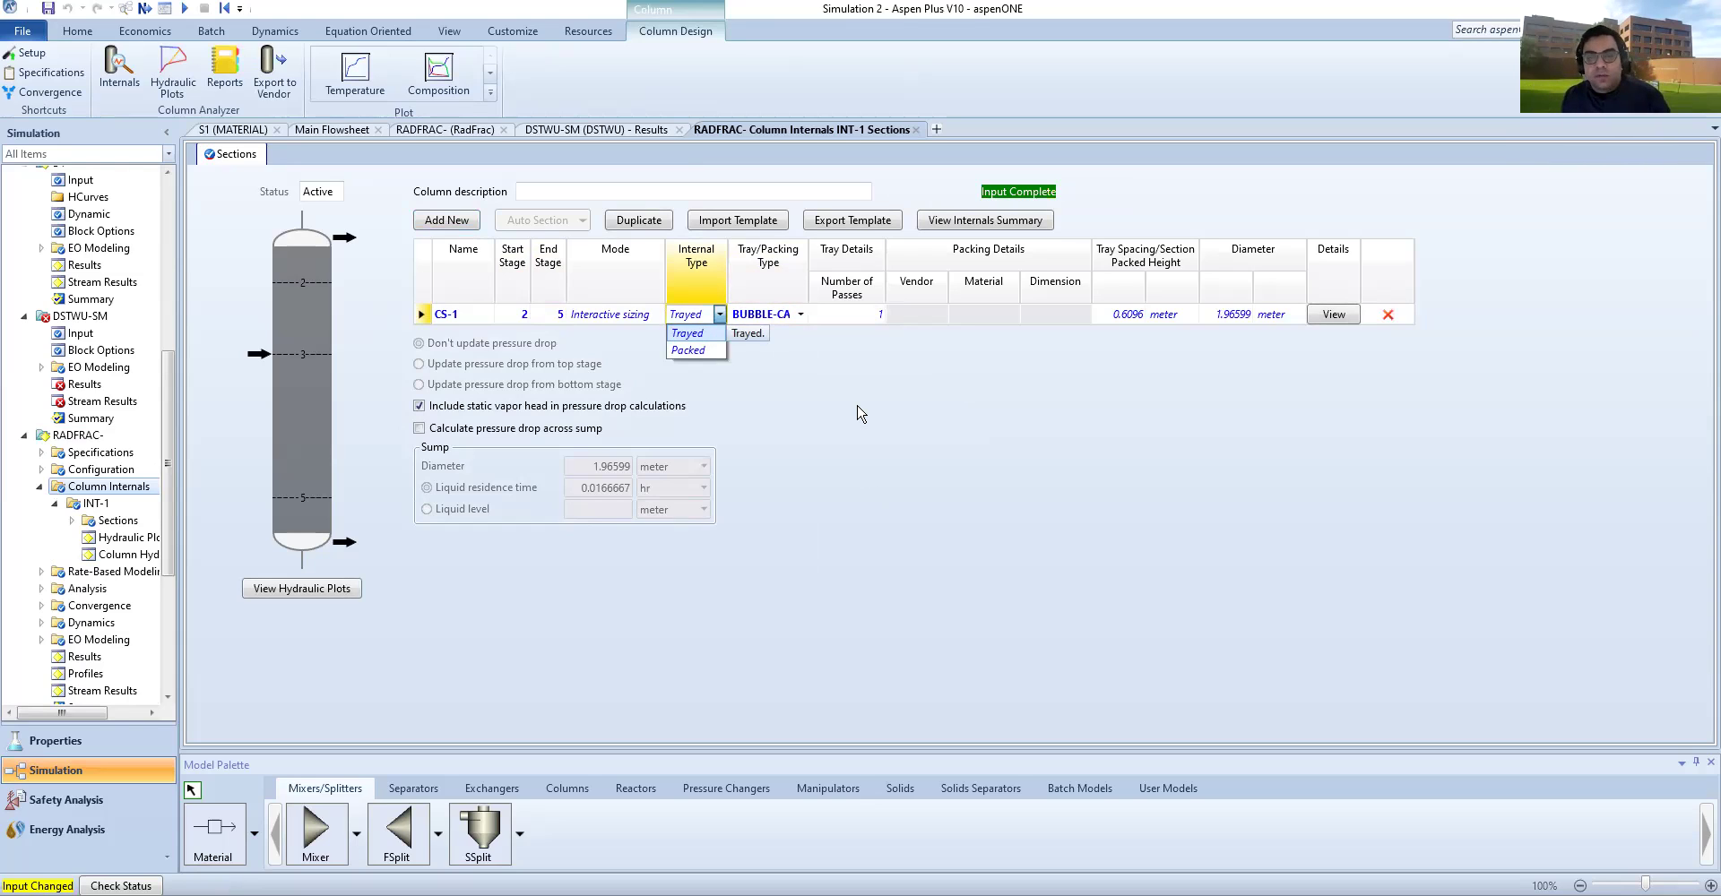
pyautogui.press('Down')
pyautogui.press('Escape')
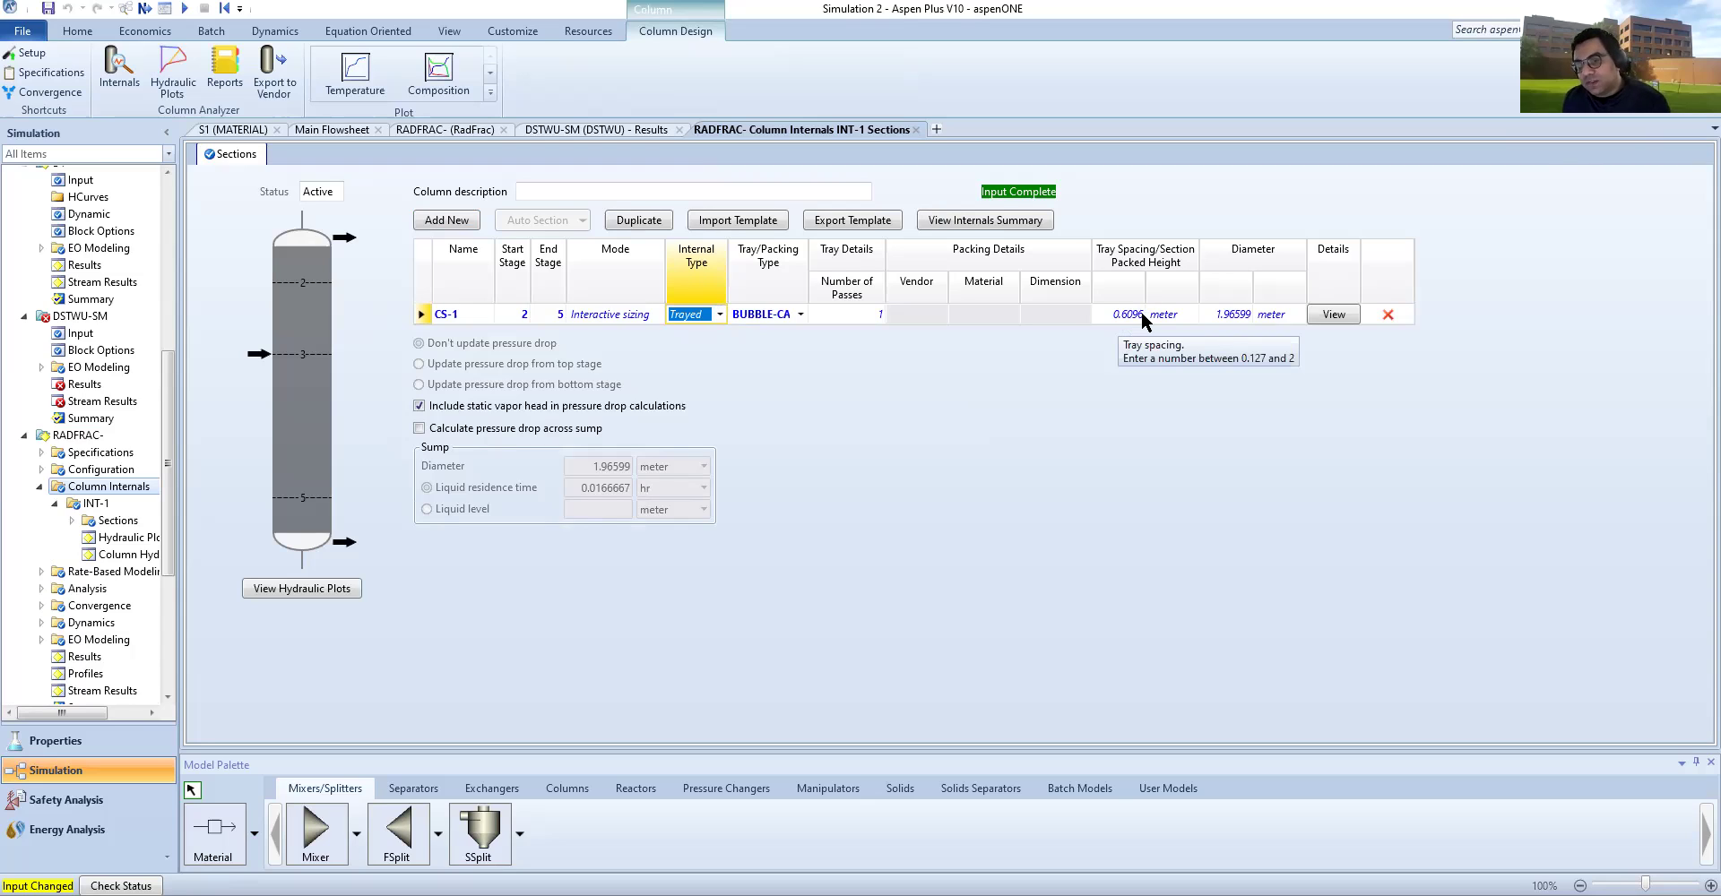
# Step: Switch the tray spacing unit of section CS-1 to ft and set it back to meter
pyautogui.click(1191, 315)
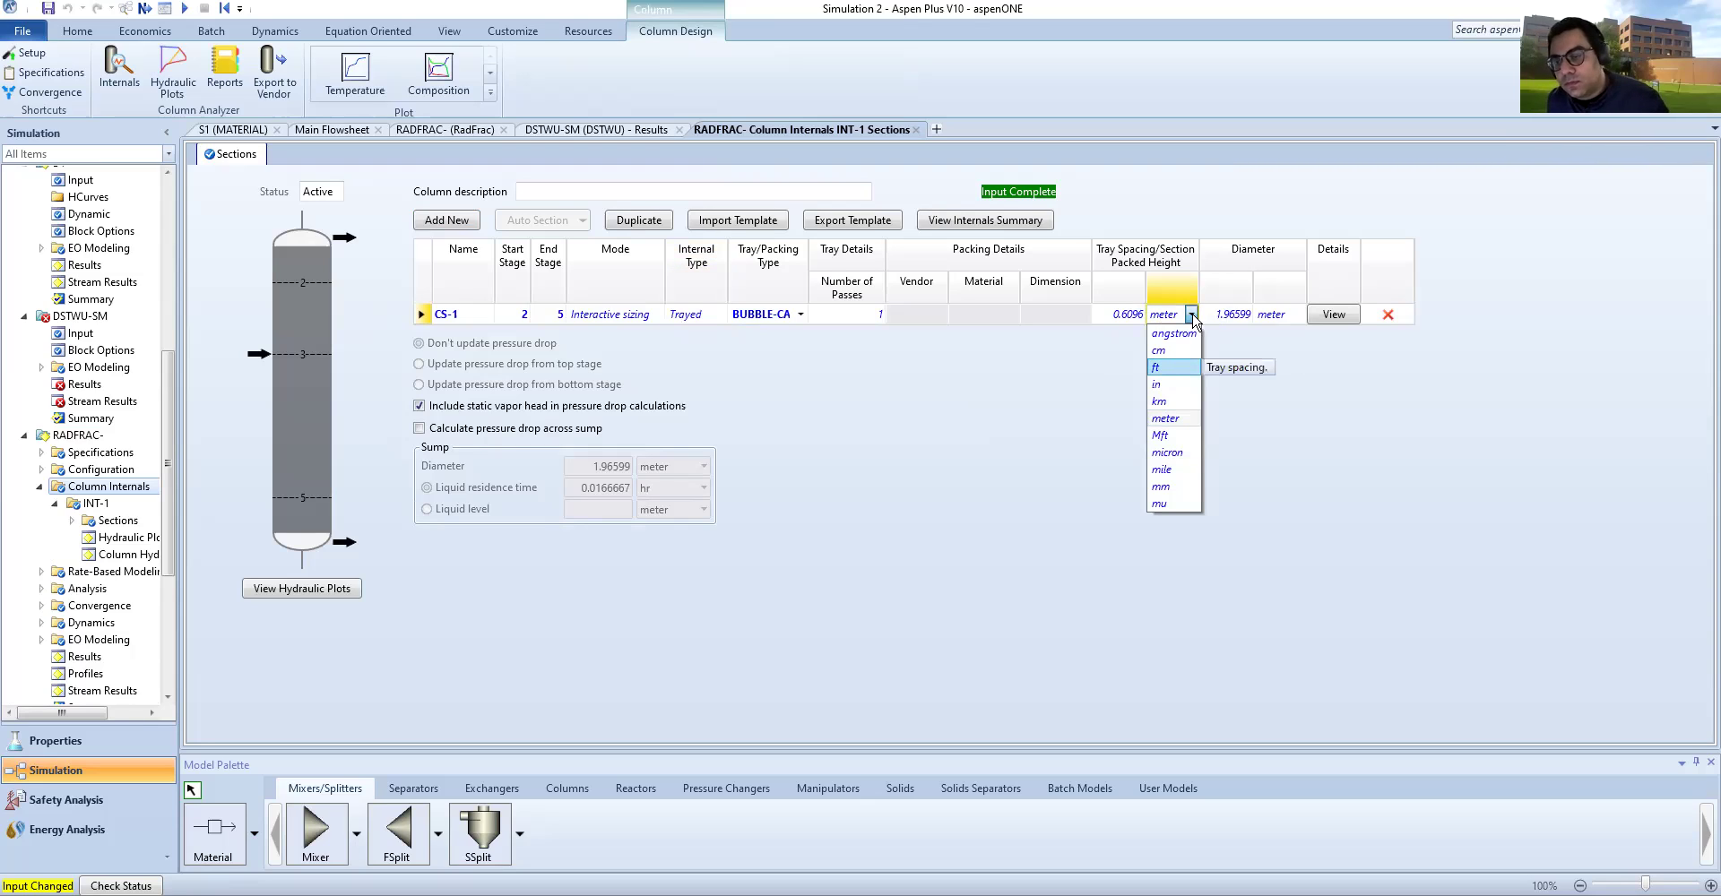
pyautogui.press('Return')
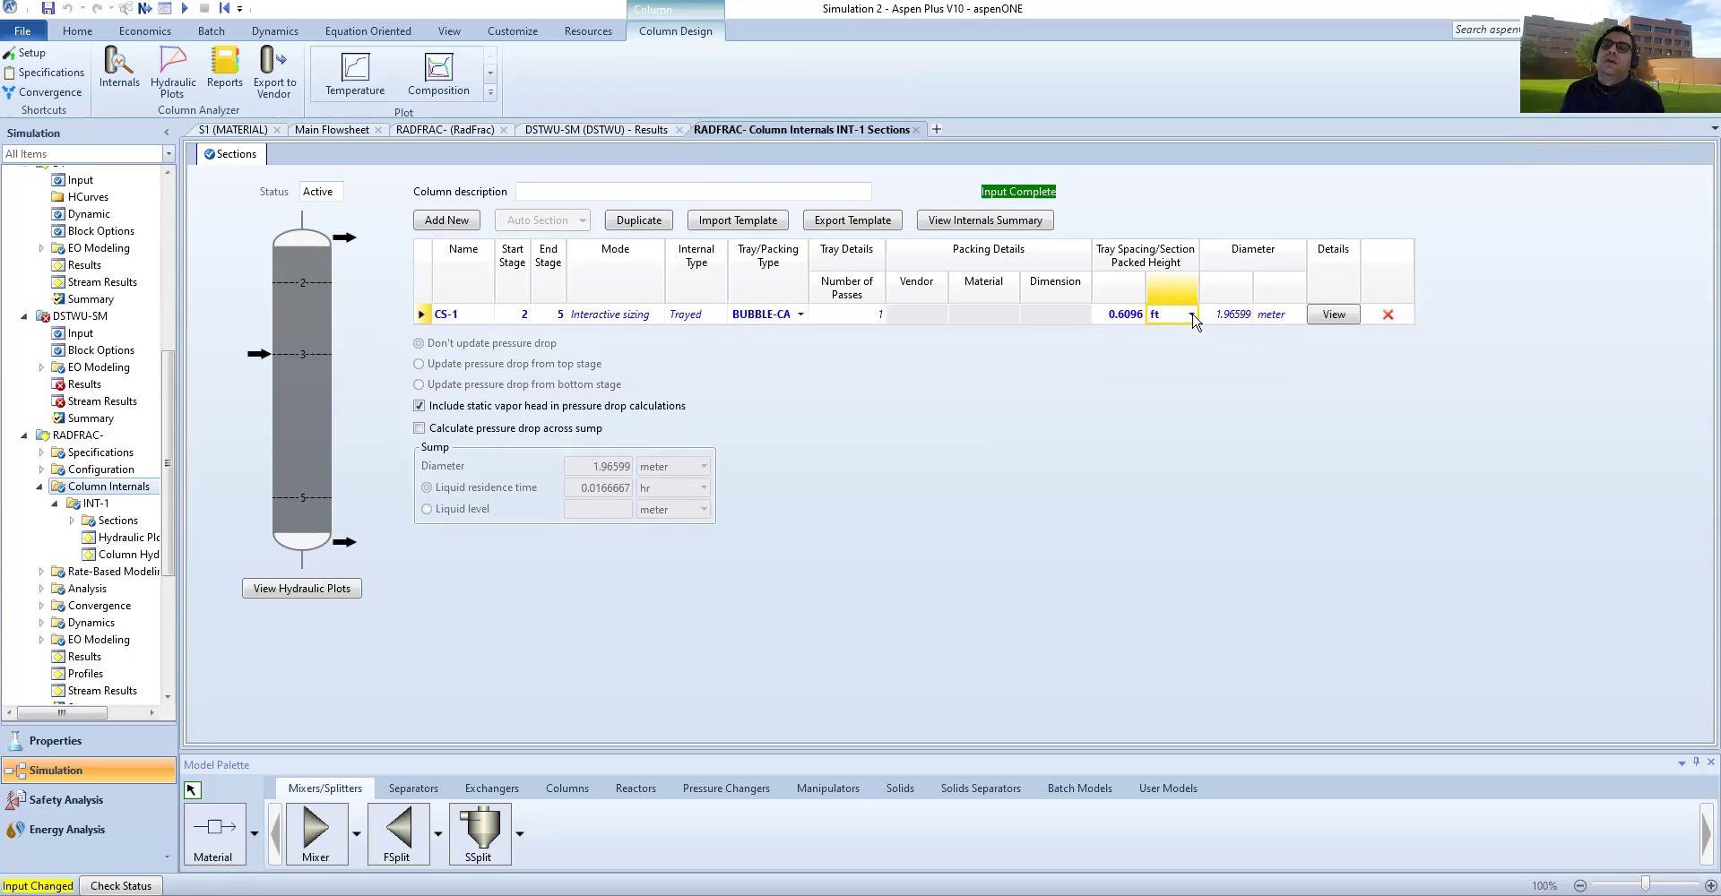
pyautogui.click(1193, 316)
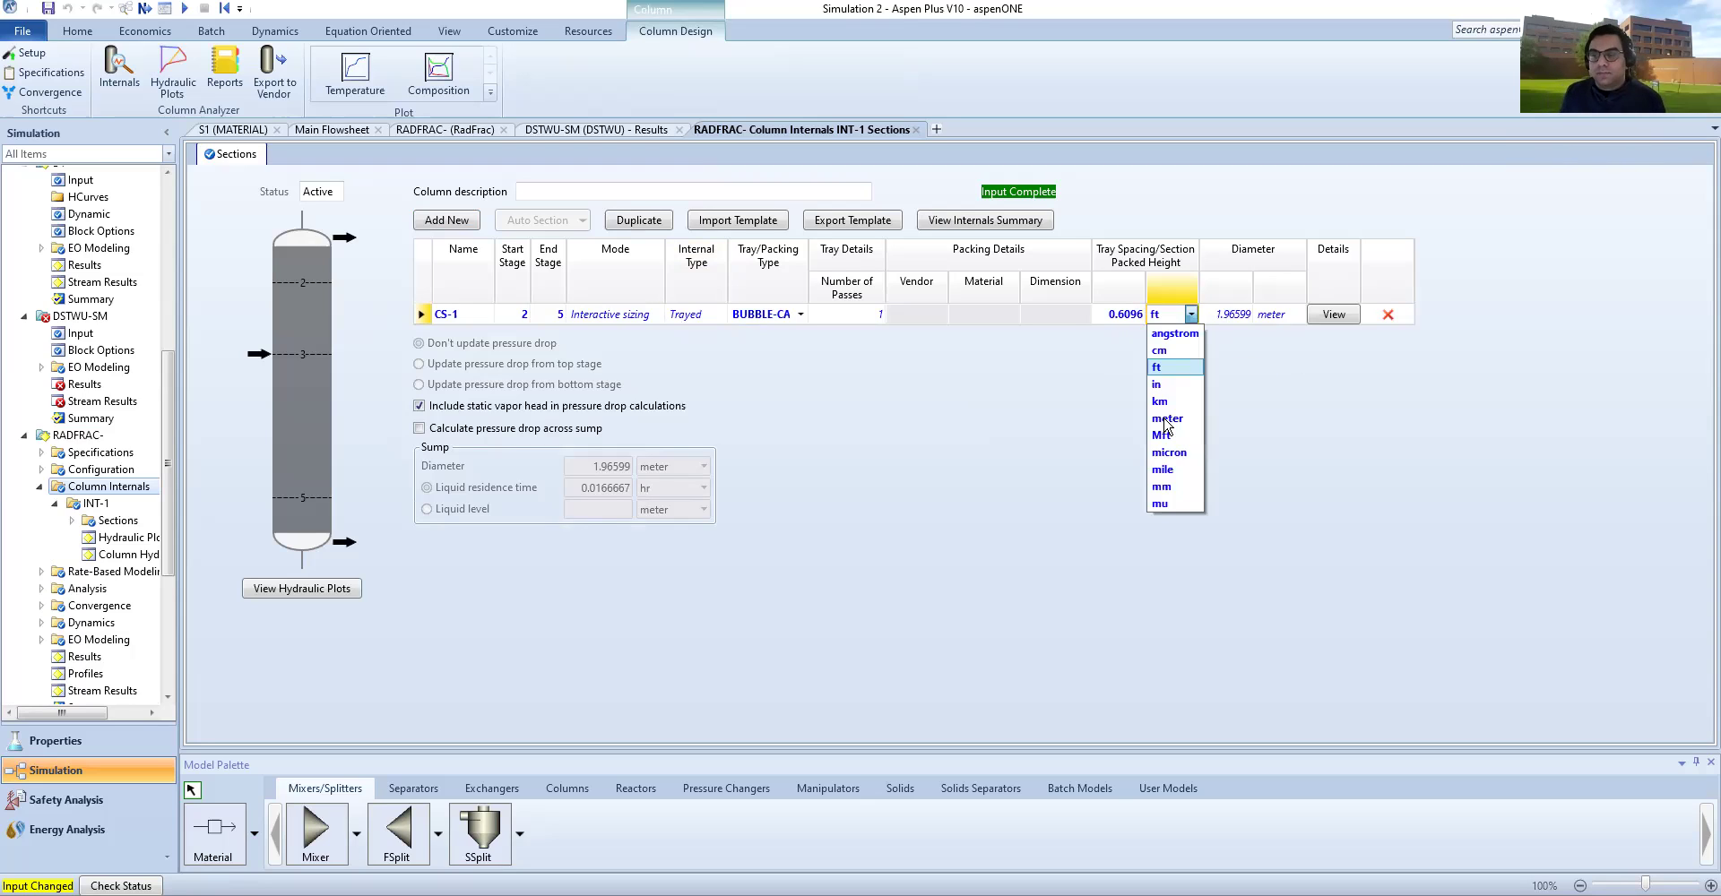
pyautogui.click(1192, 319)
pyautogui.click(1191, 317)
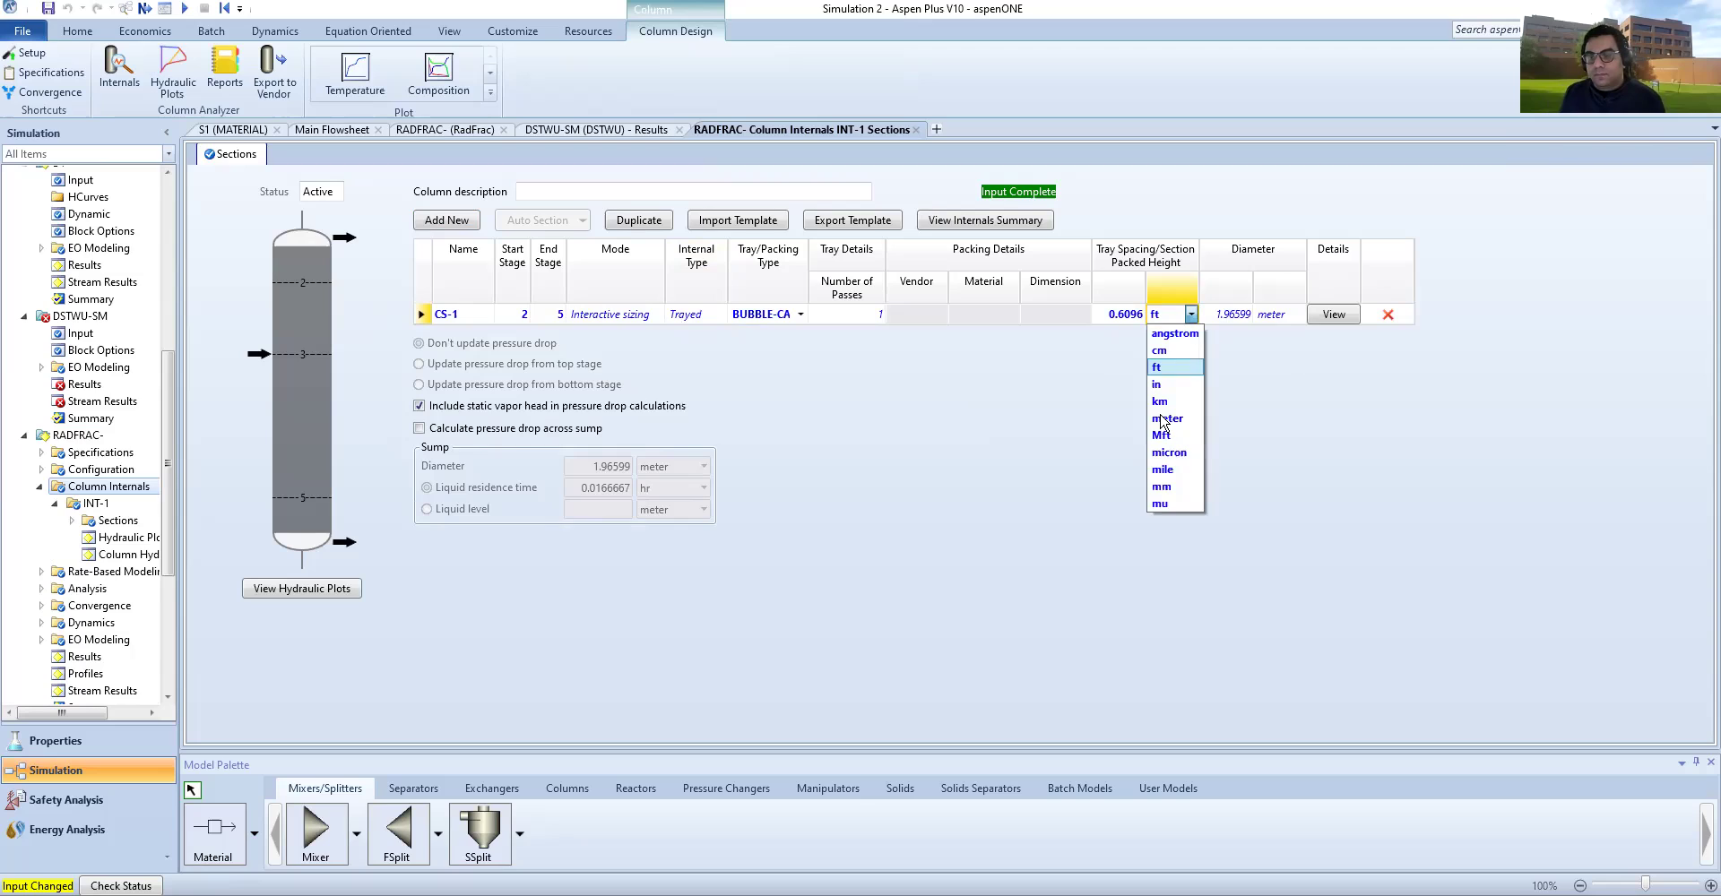
pyautogui.click(1176, 366)
pyautogui.click(1188, 315)
pyautogui.click(1162, 419)
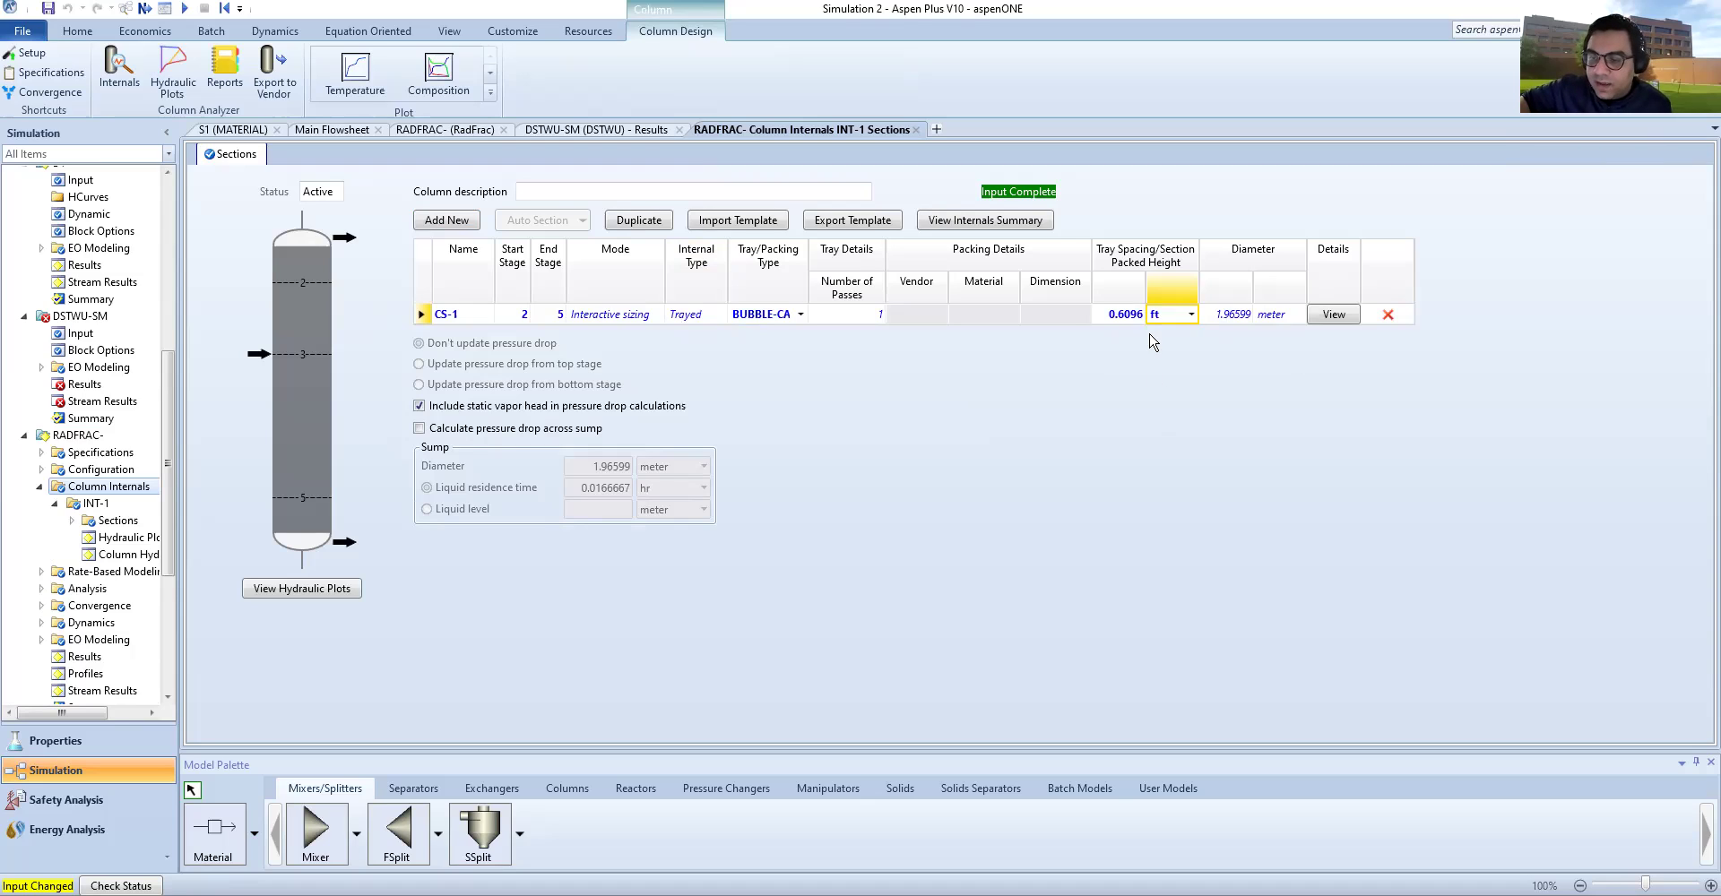
pyautogui.click(1192, 315)
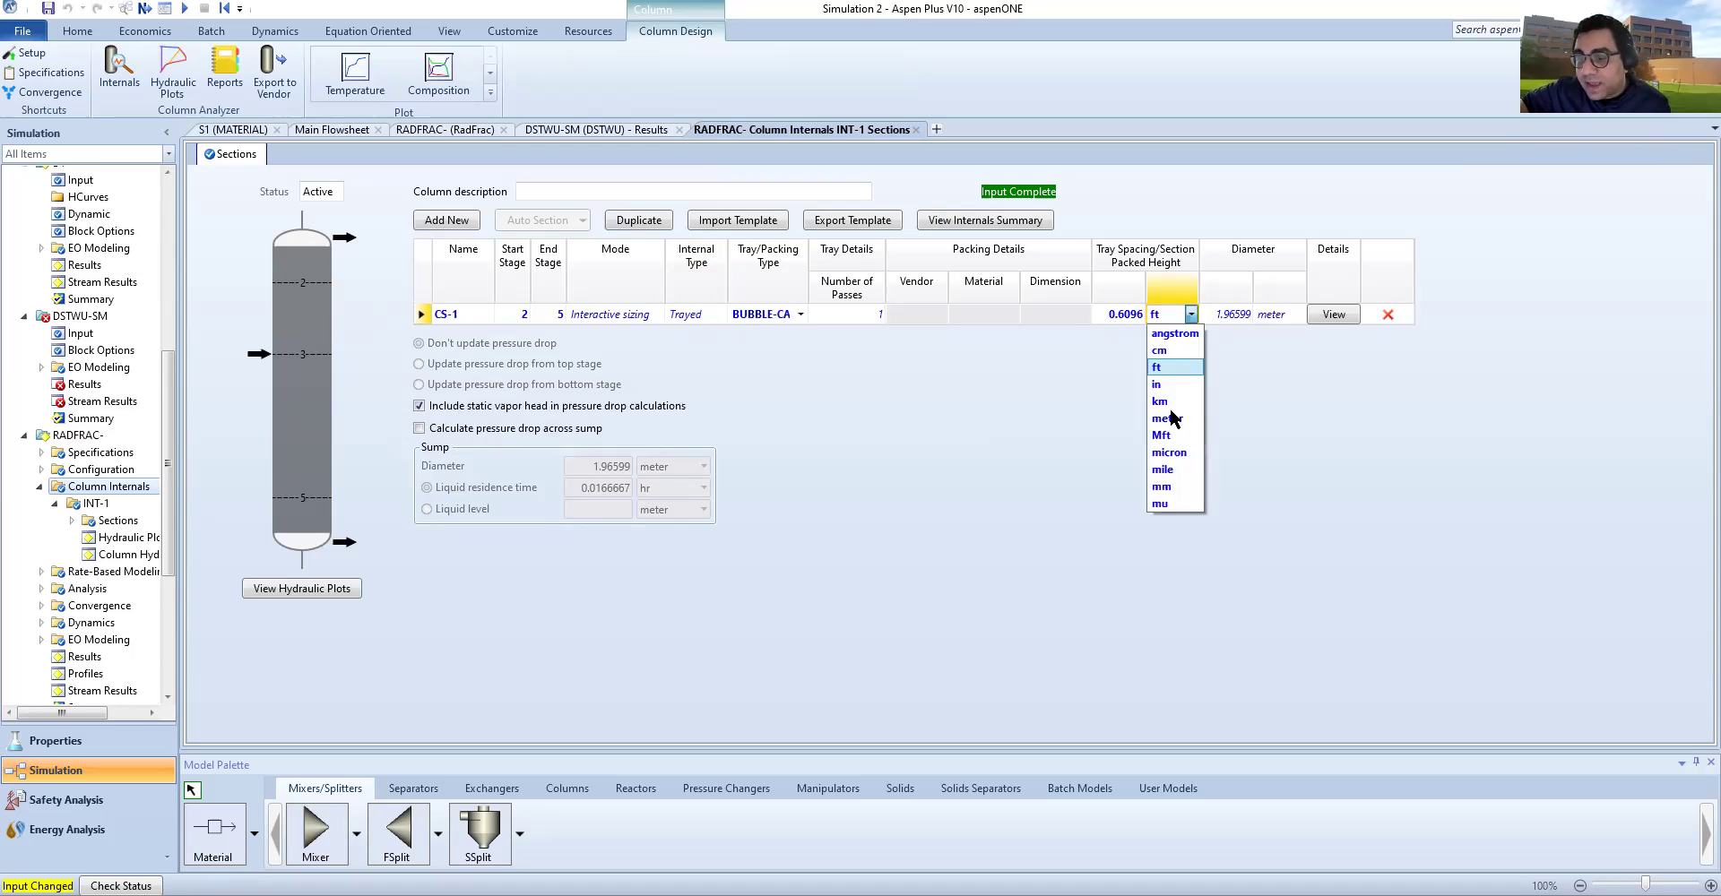
pyautogui.click(1176, 420)
pyautogui.click(1190, 316)
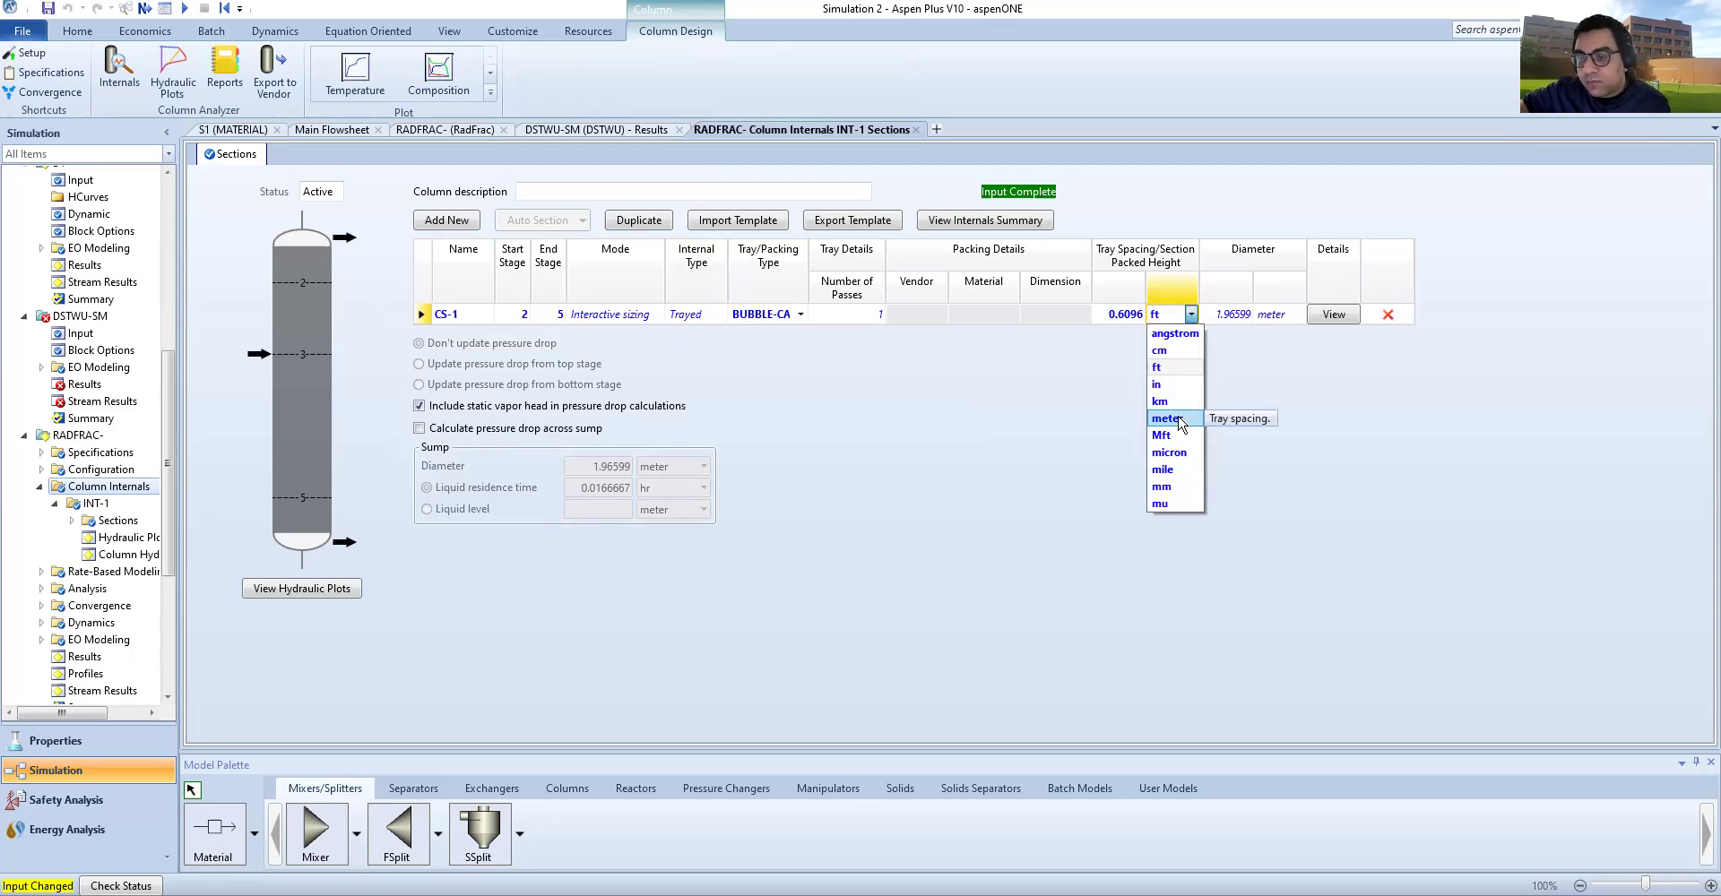
pyautogui.click(1176, 420)
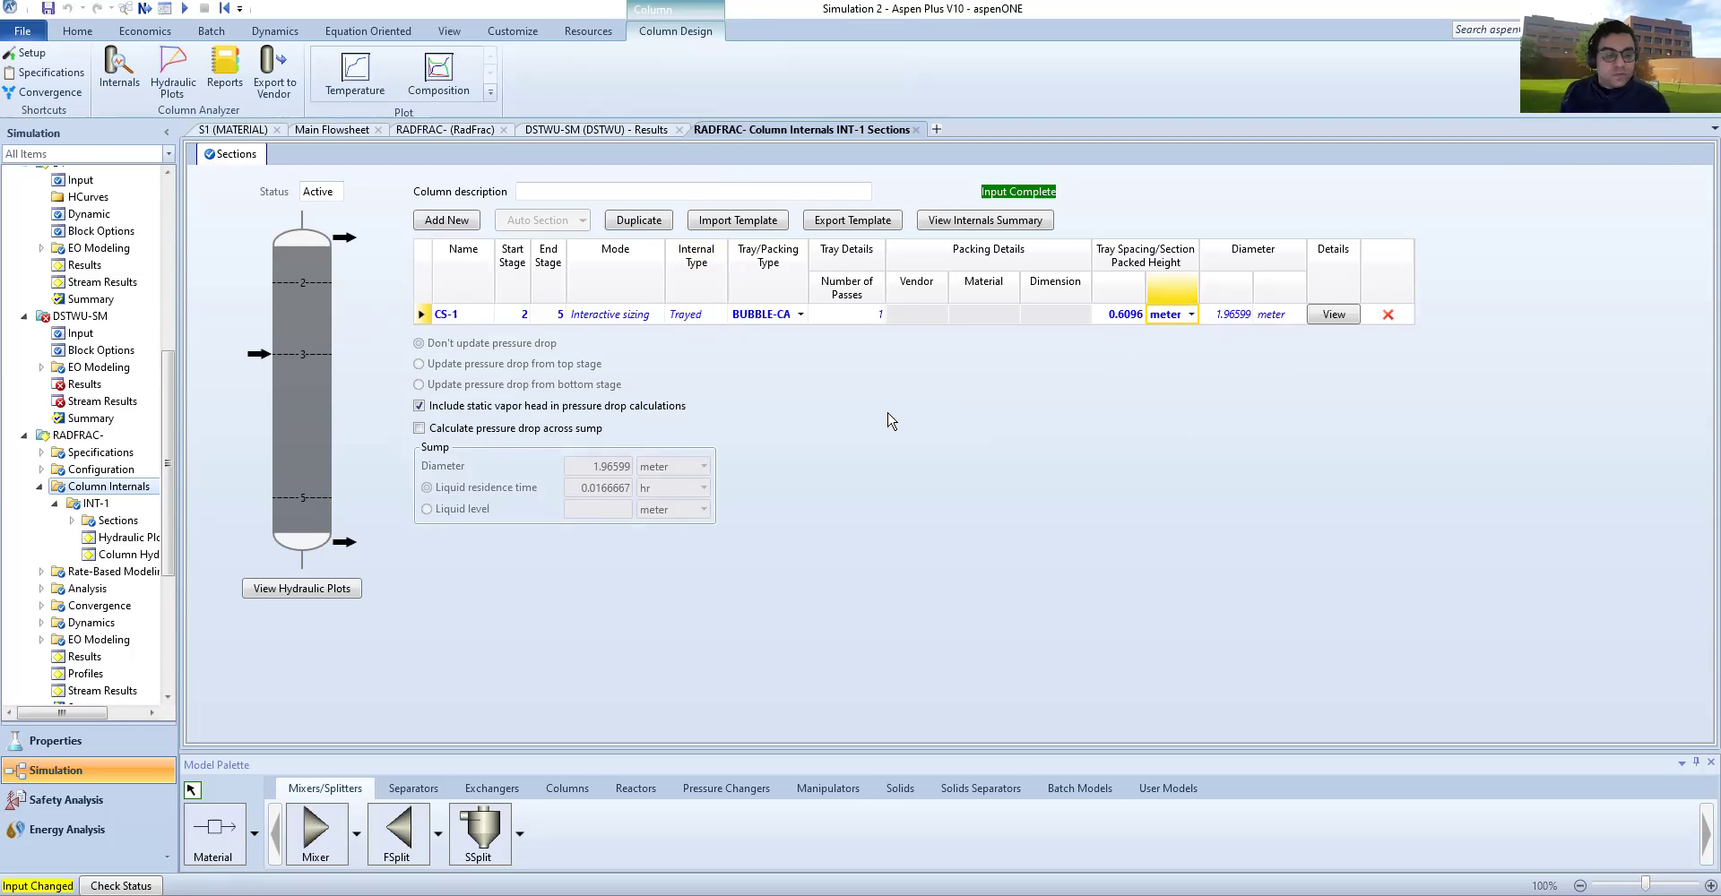
# Step: Display the hydraulic plots for the INT-1 column internals and run the simulation
pyautogui.click(280, 594)
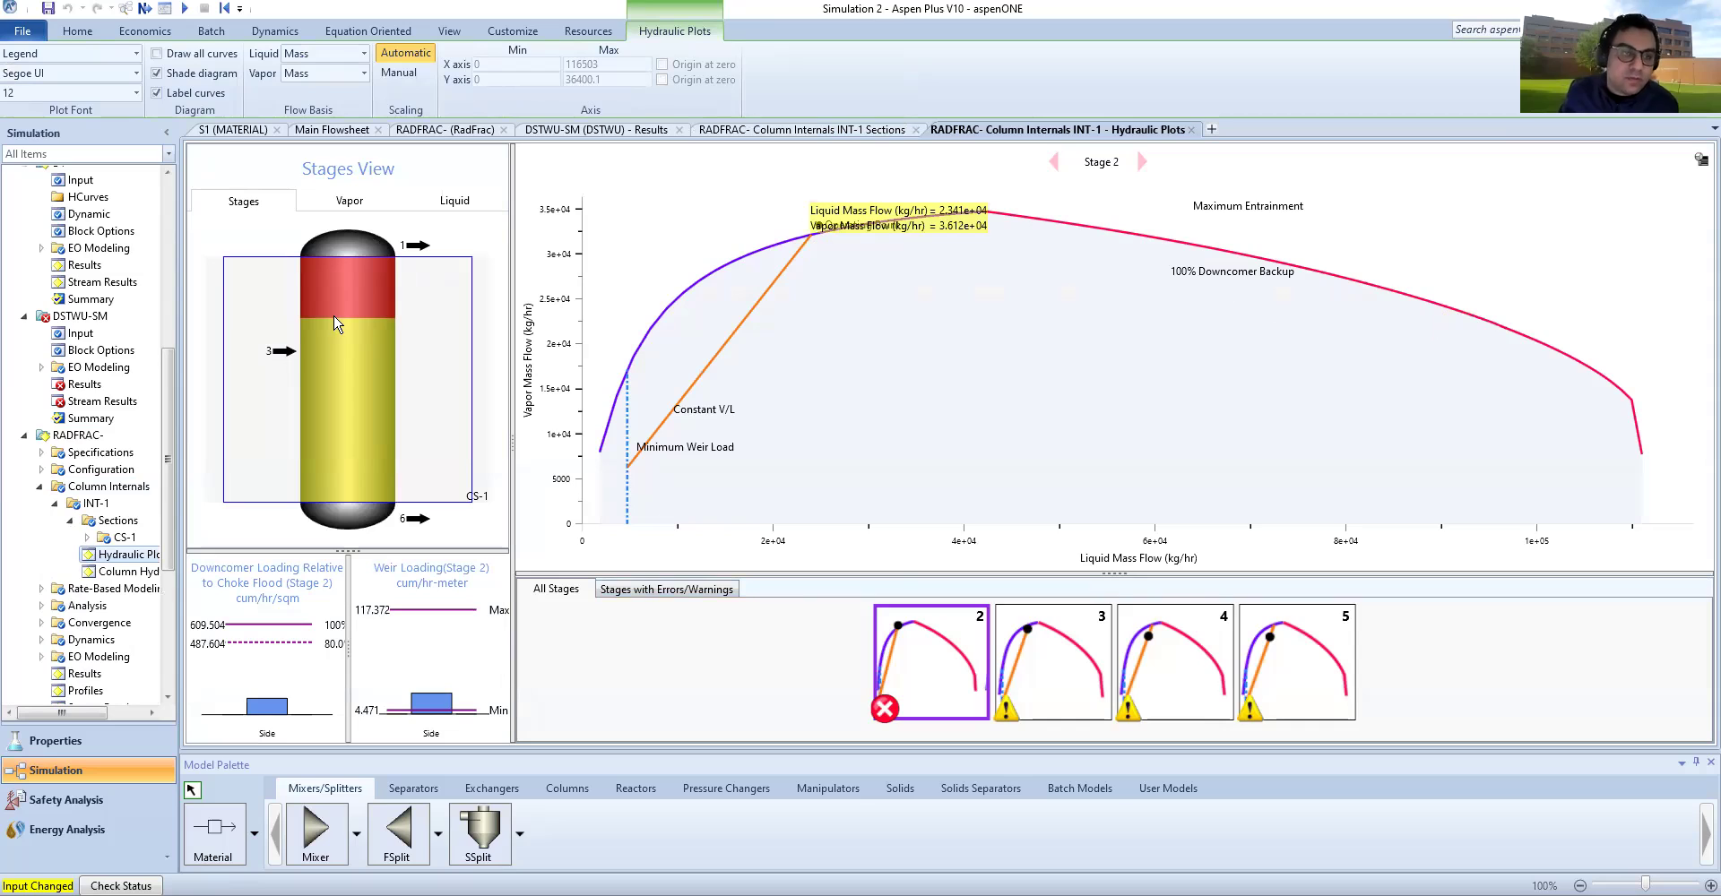
pyautogui.click(78, 36)
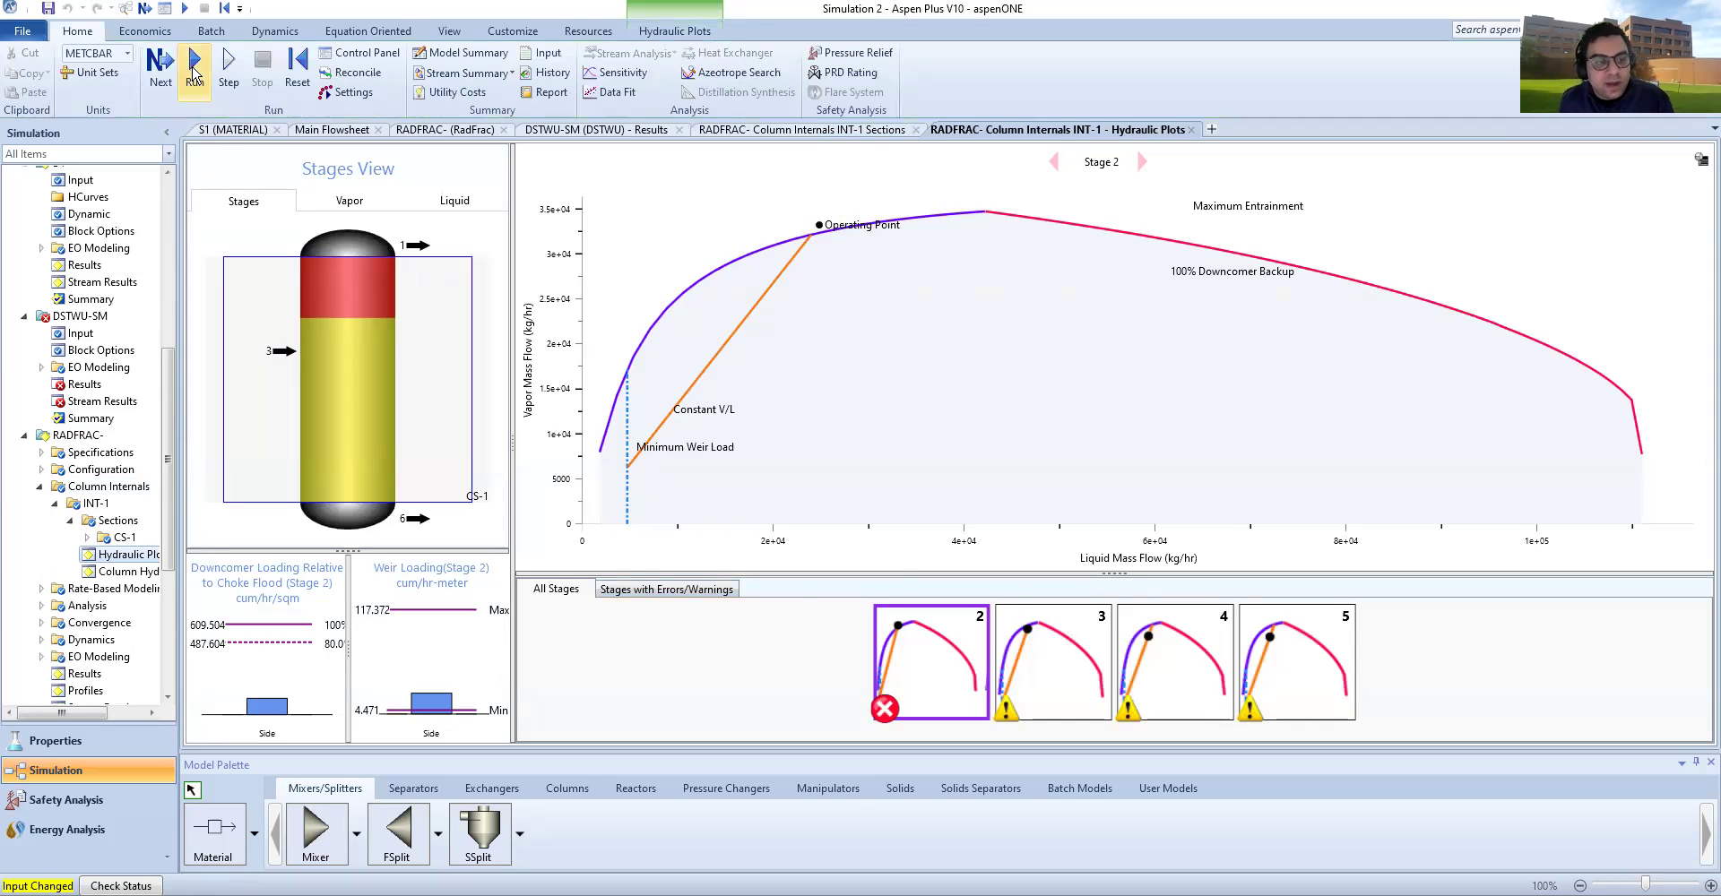
pyautogui.click(193, 72)
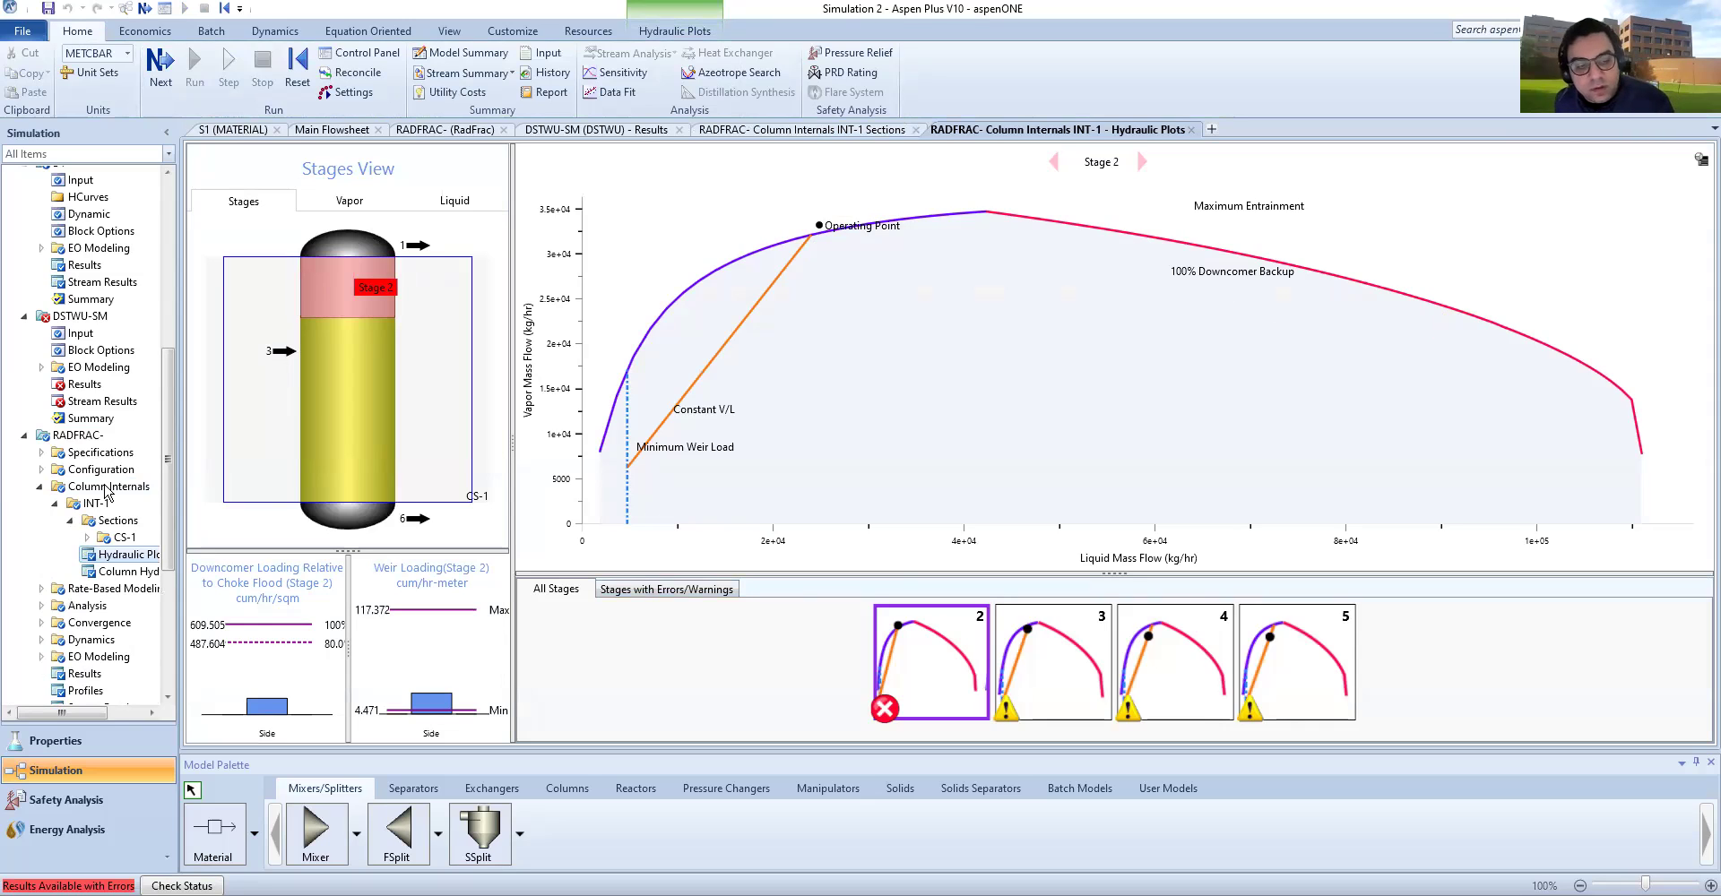
# Step: Review the RadFrac column's stage profiles and stream results, and check them against the assignment's problem statement in Word
pyautogui.scroll(-1, 97, 632)
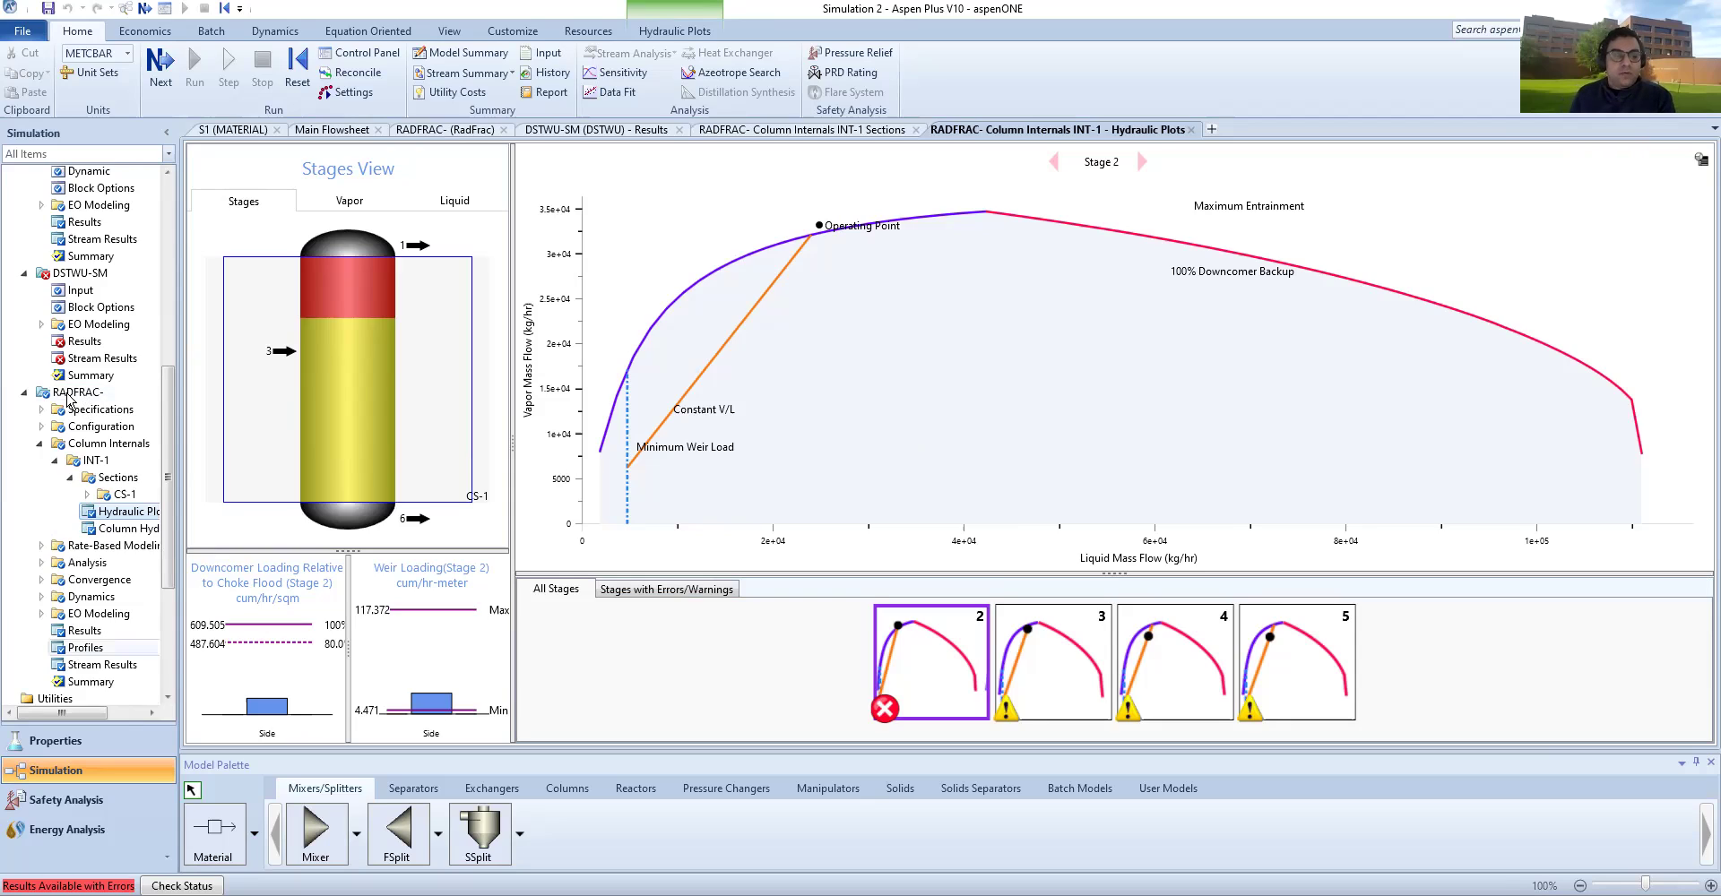
pyautogui.click(84, 652)
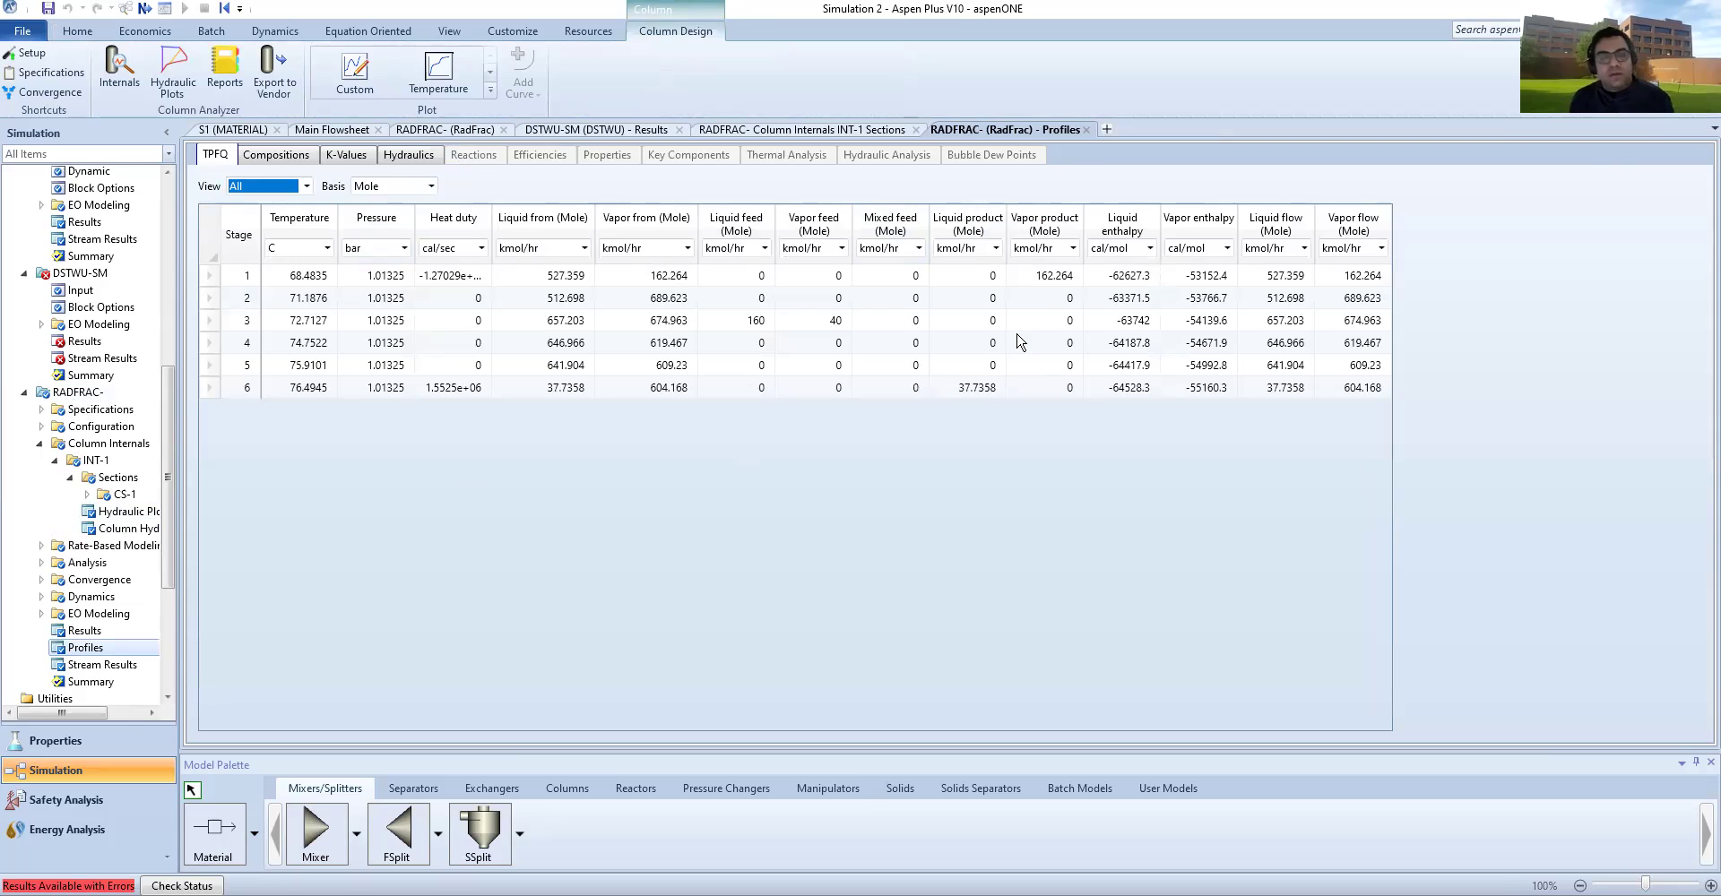
pyautogui.click(114, 664)
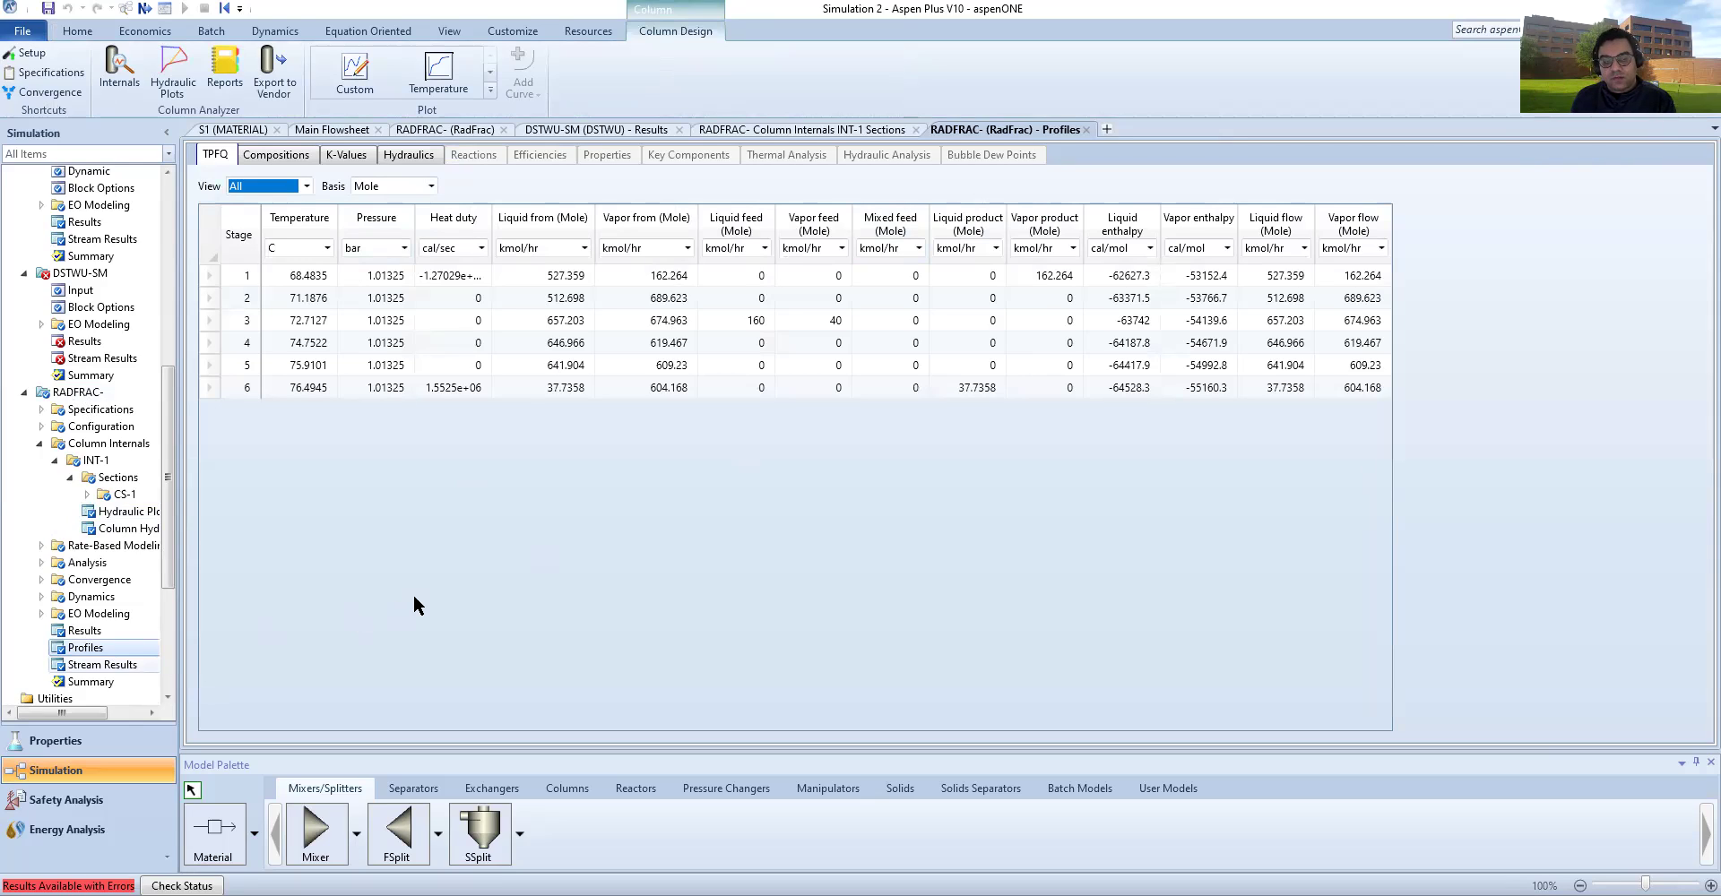
pyautogui.hotkey('alt', 'Tab')
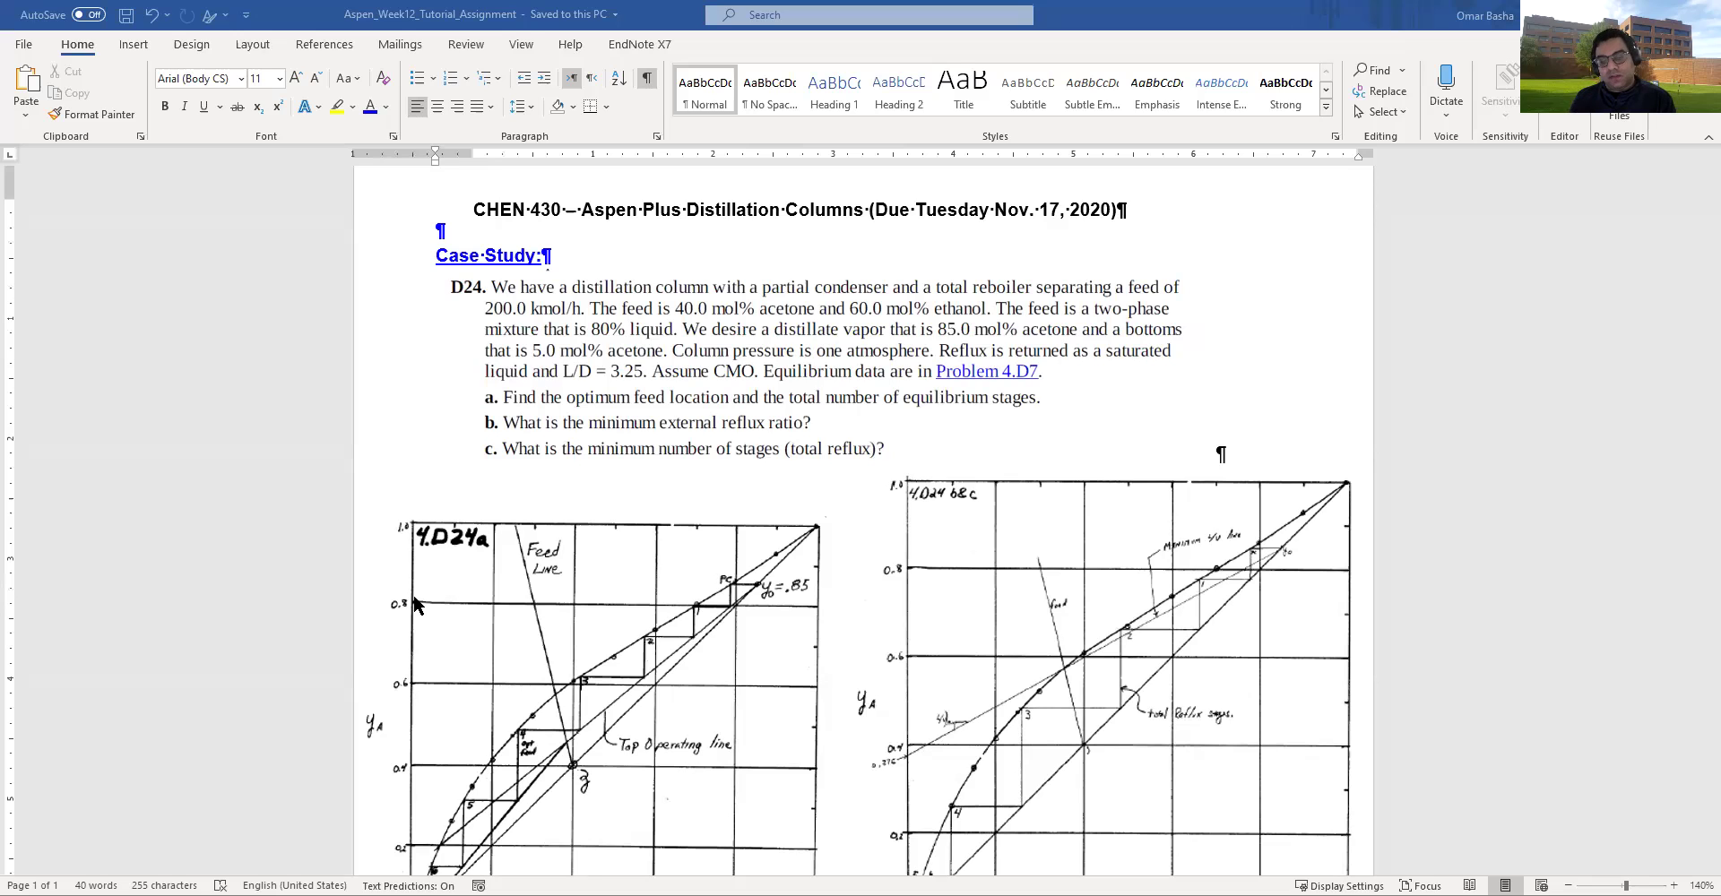
pyautogui.hotkey('alt', 'Tab')
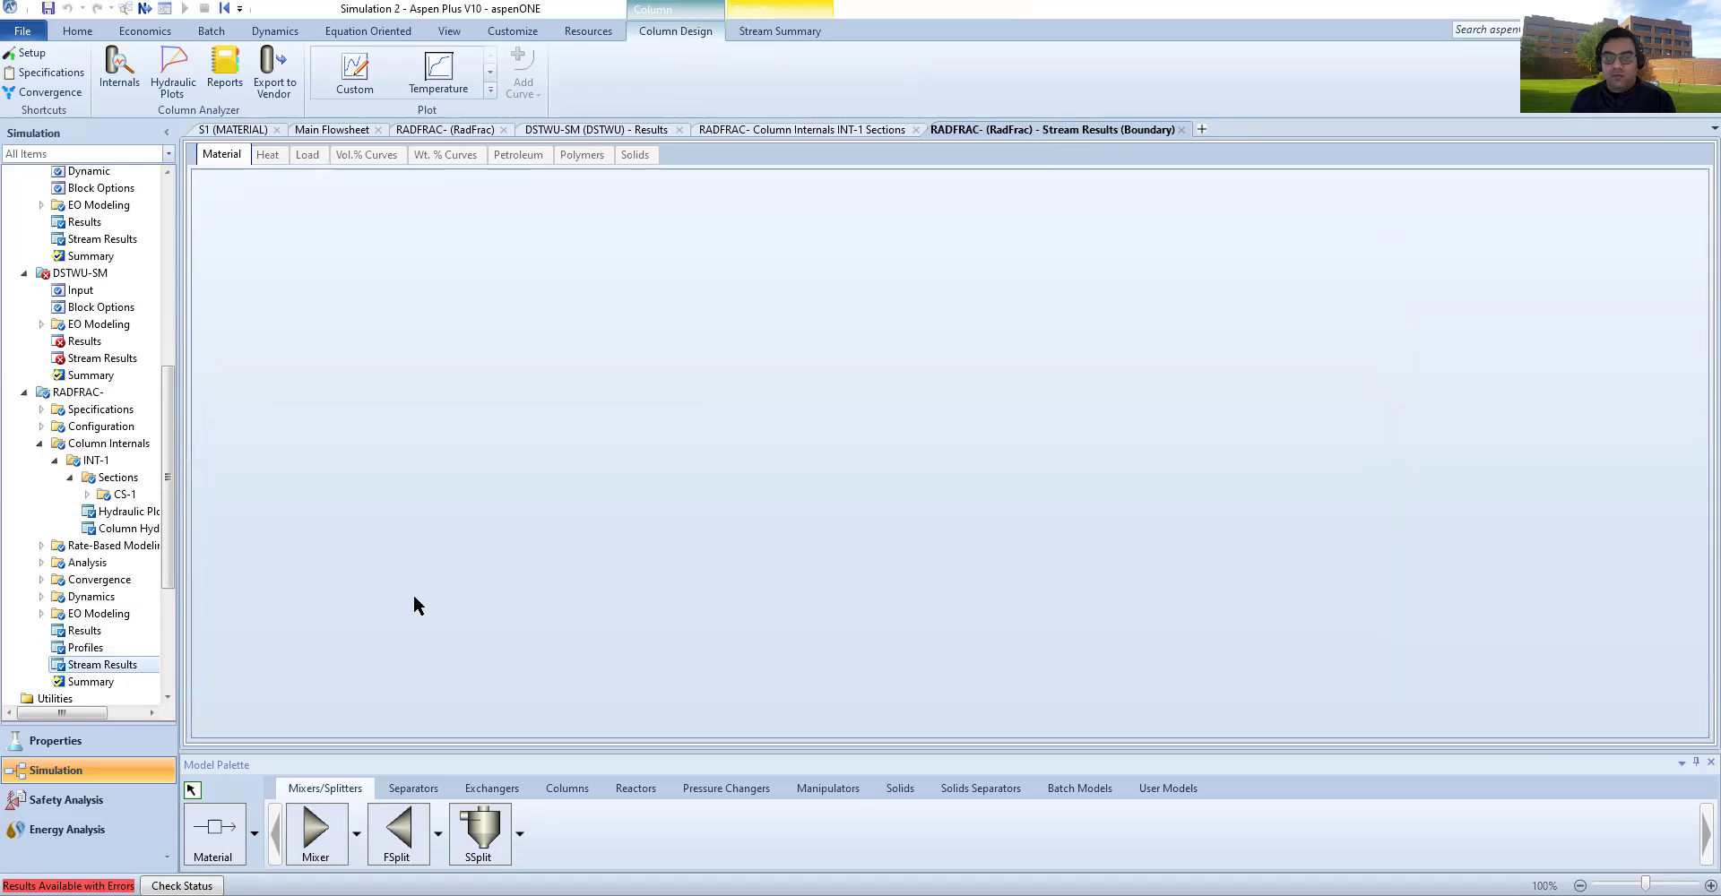
pyautogui.click(89, 655)
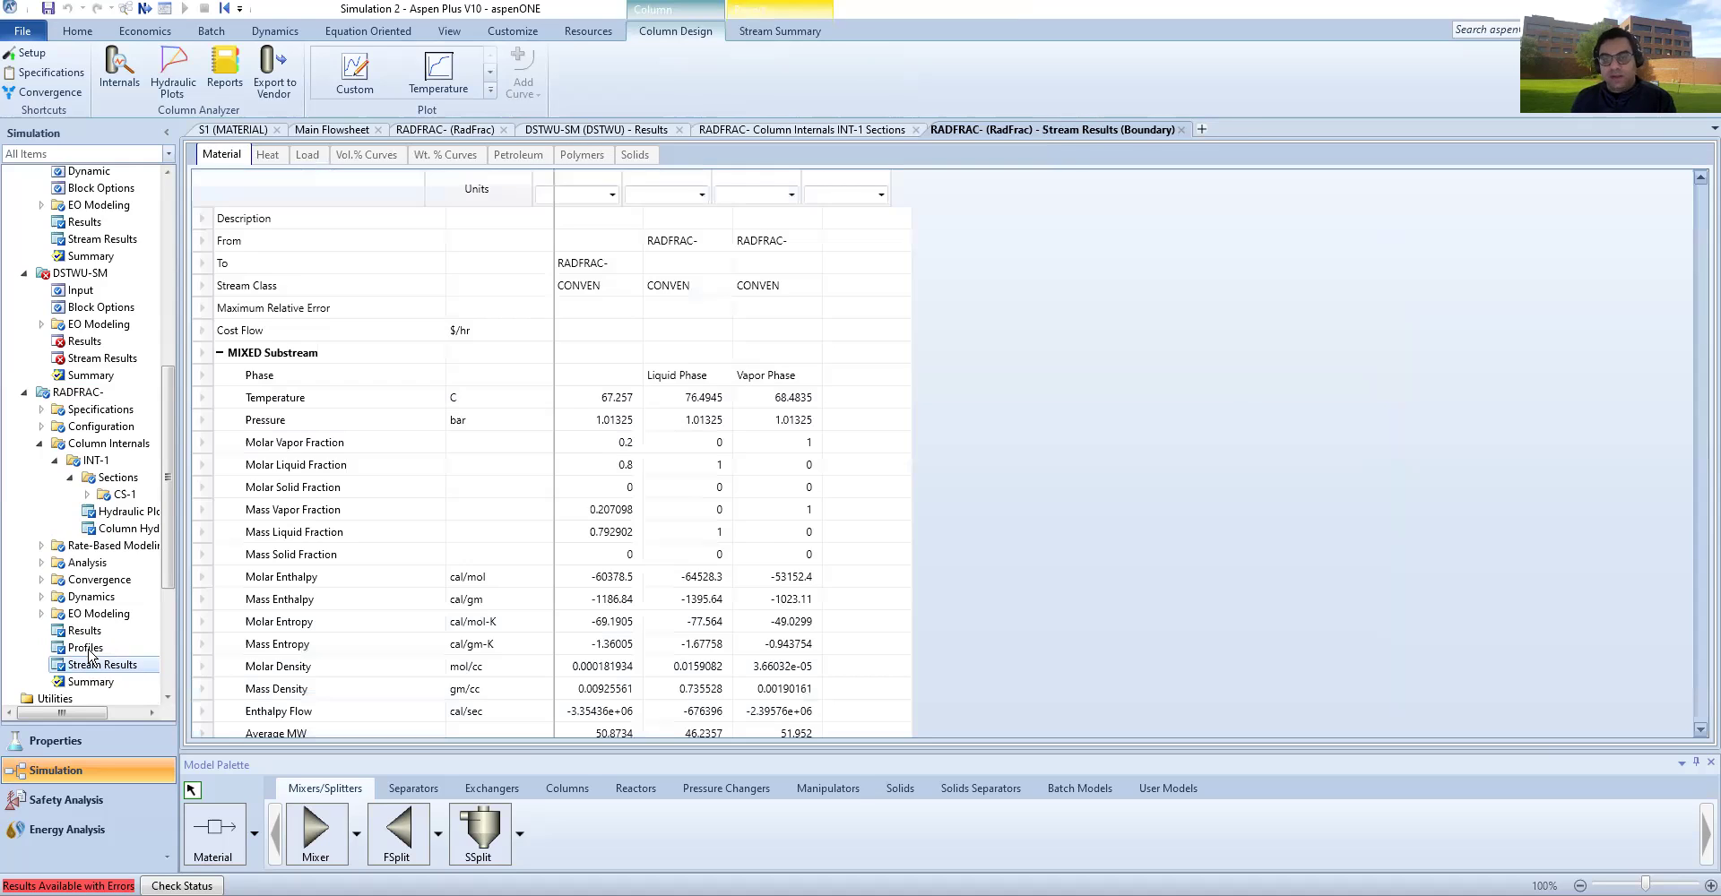
pyautogui.scroll(-3, 730, 581)
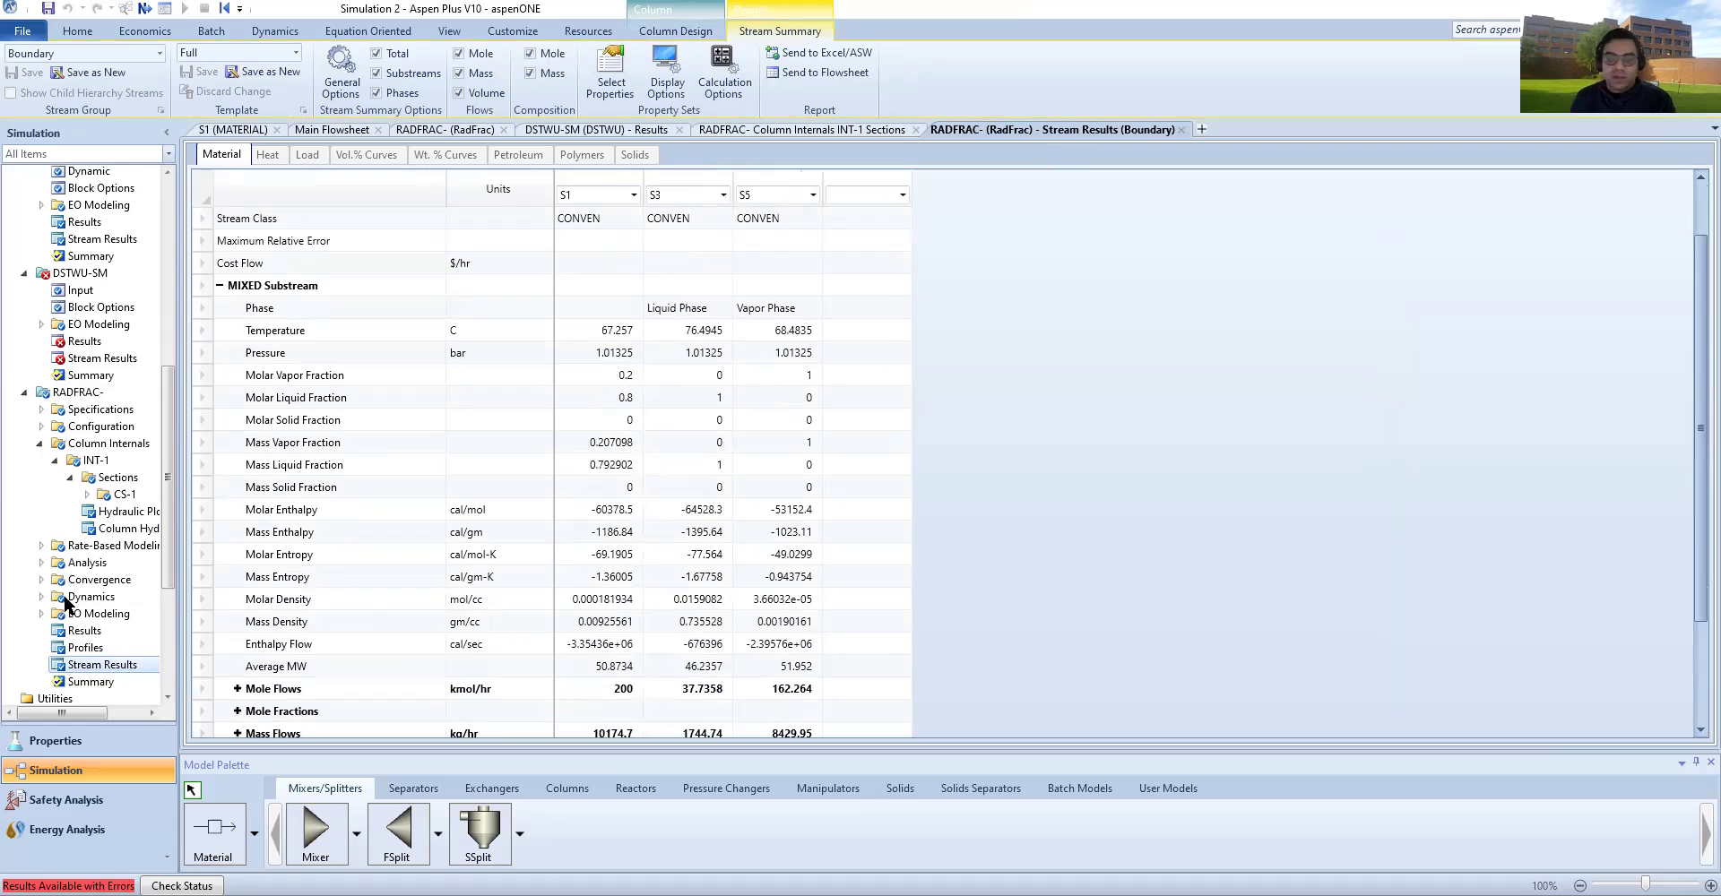
# Step: Show the RadFrac column's stage-by-stage liquid composition profile for acetone and ethanol
pyautogui.click(75, 647)
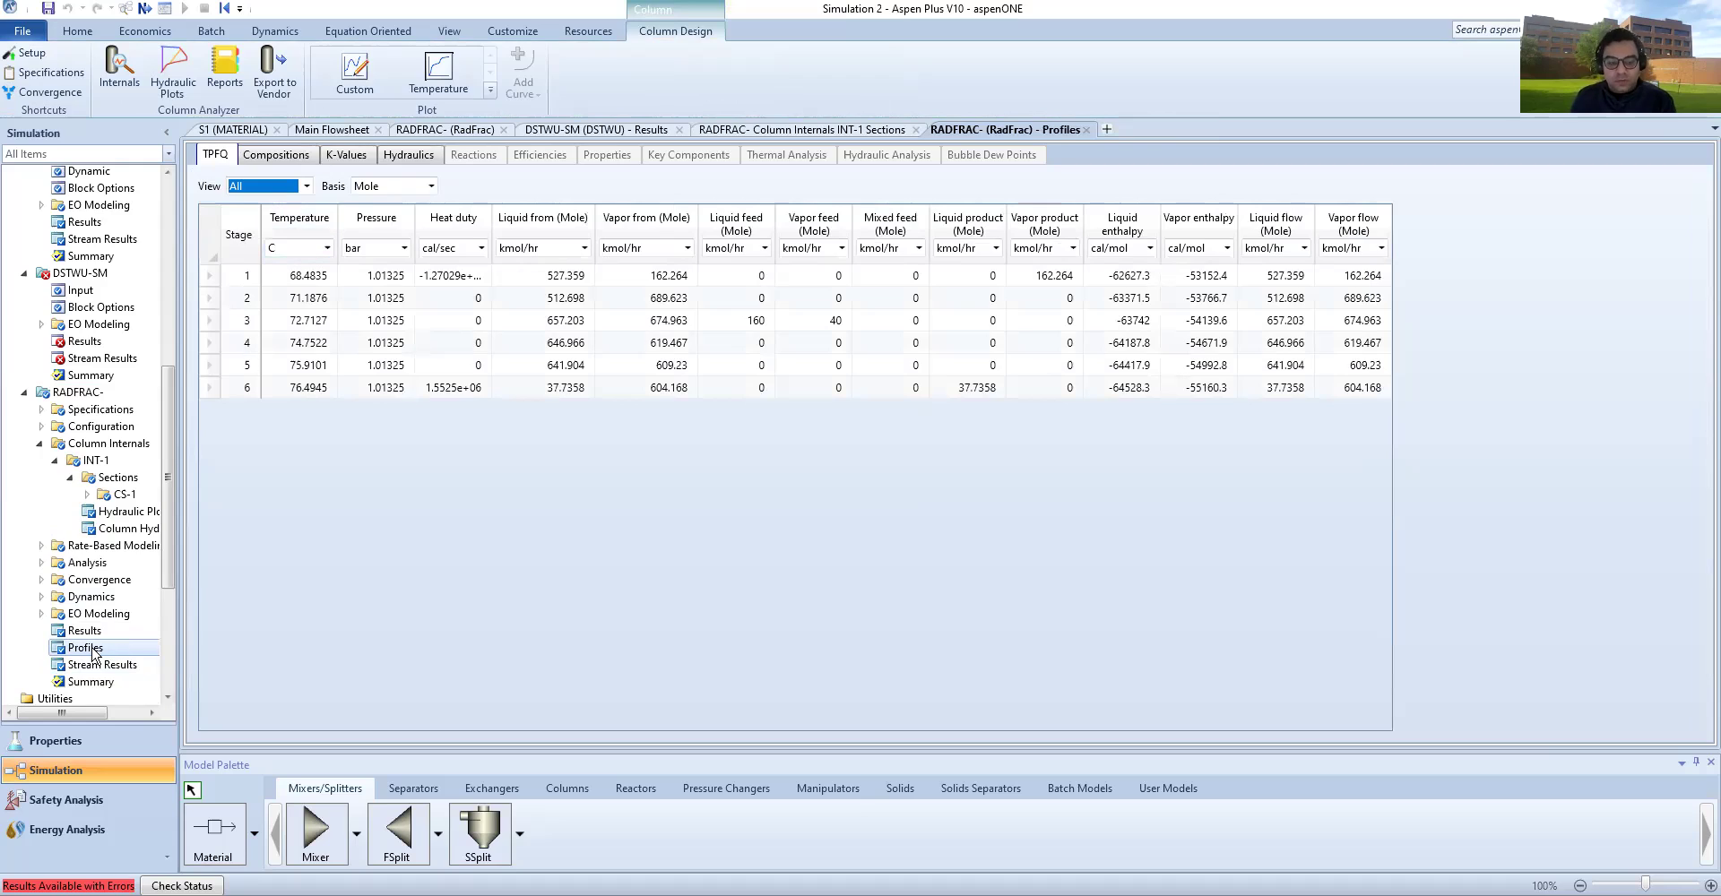
pyautogui.click(281, 160)
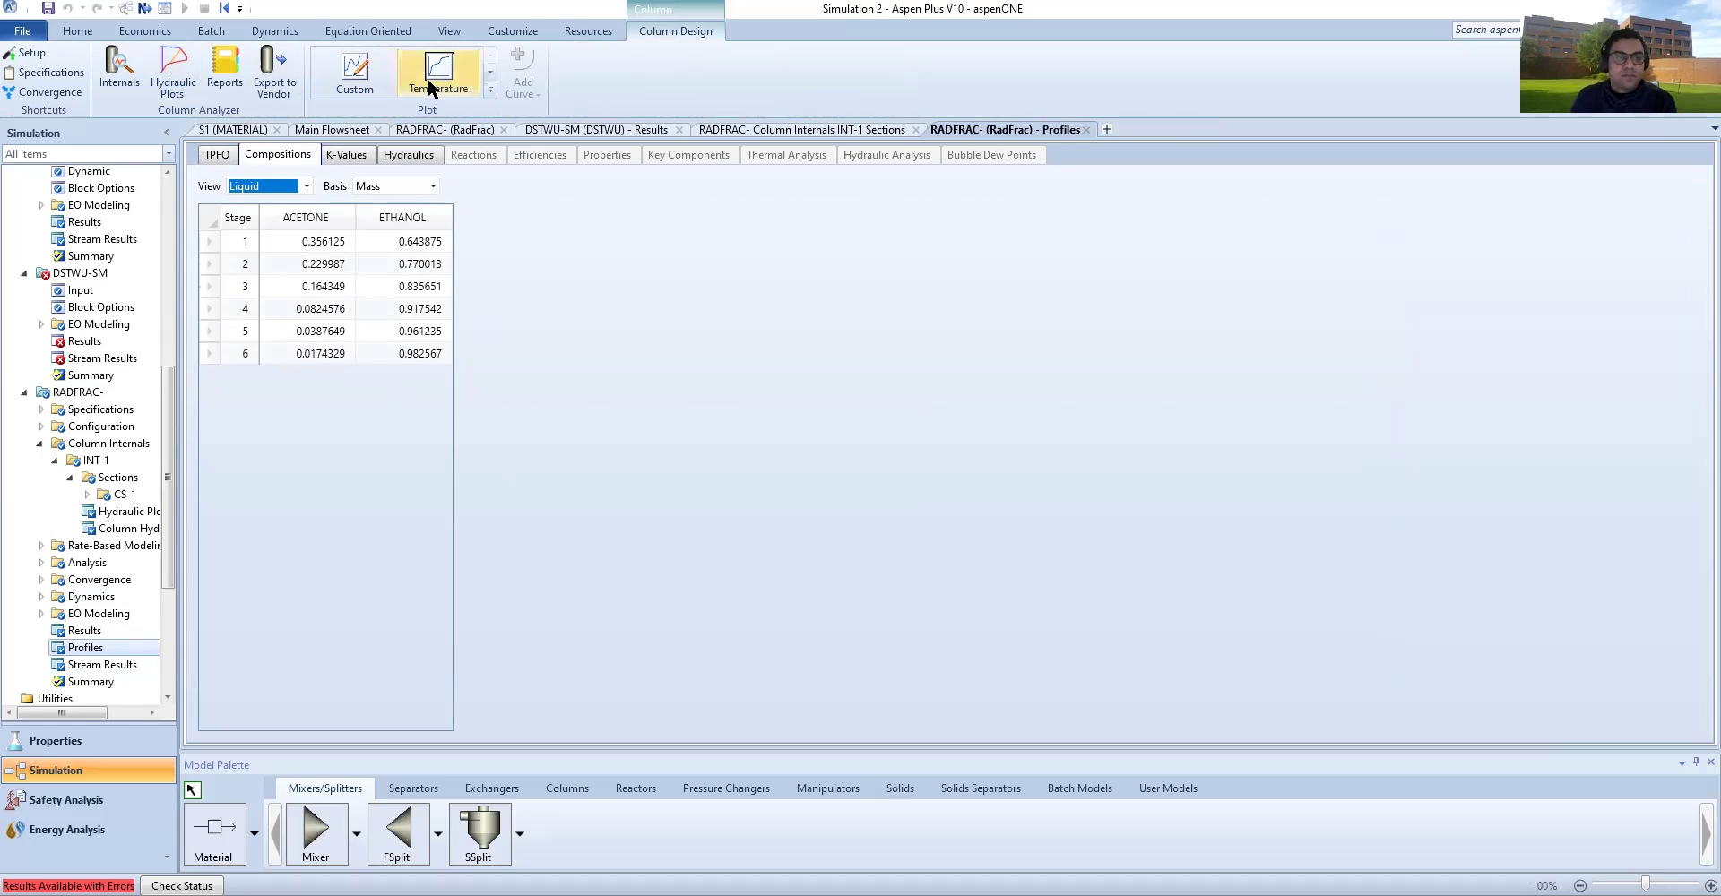
pyautogui.click(492, 93)
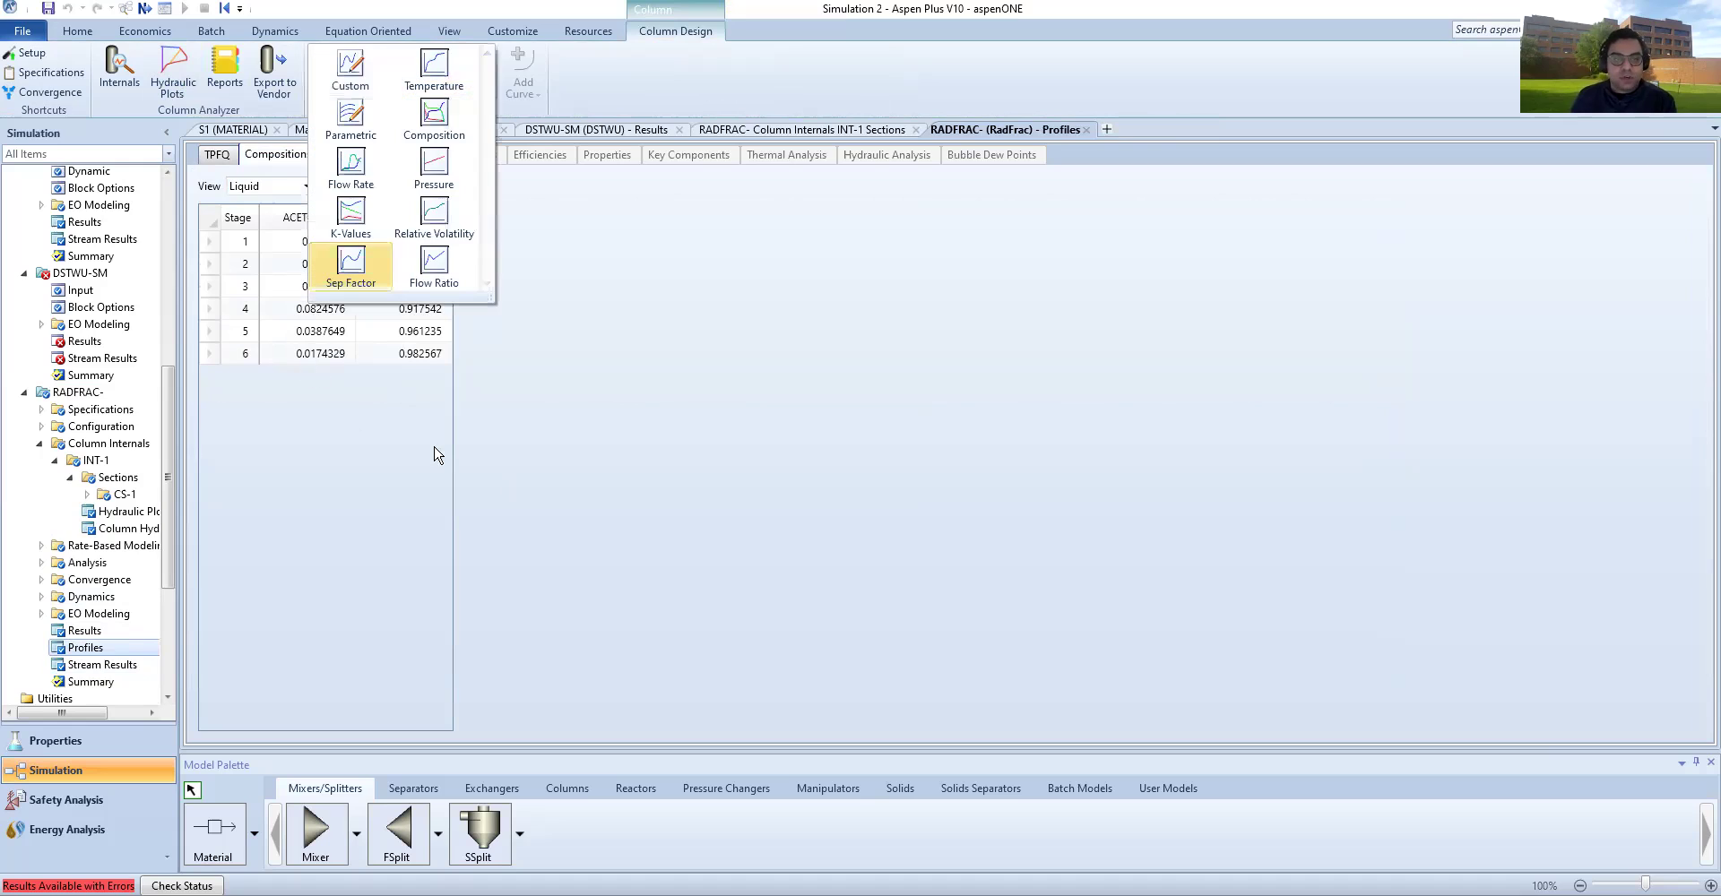
pyautogui.click(272, 310)
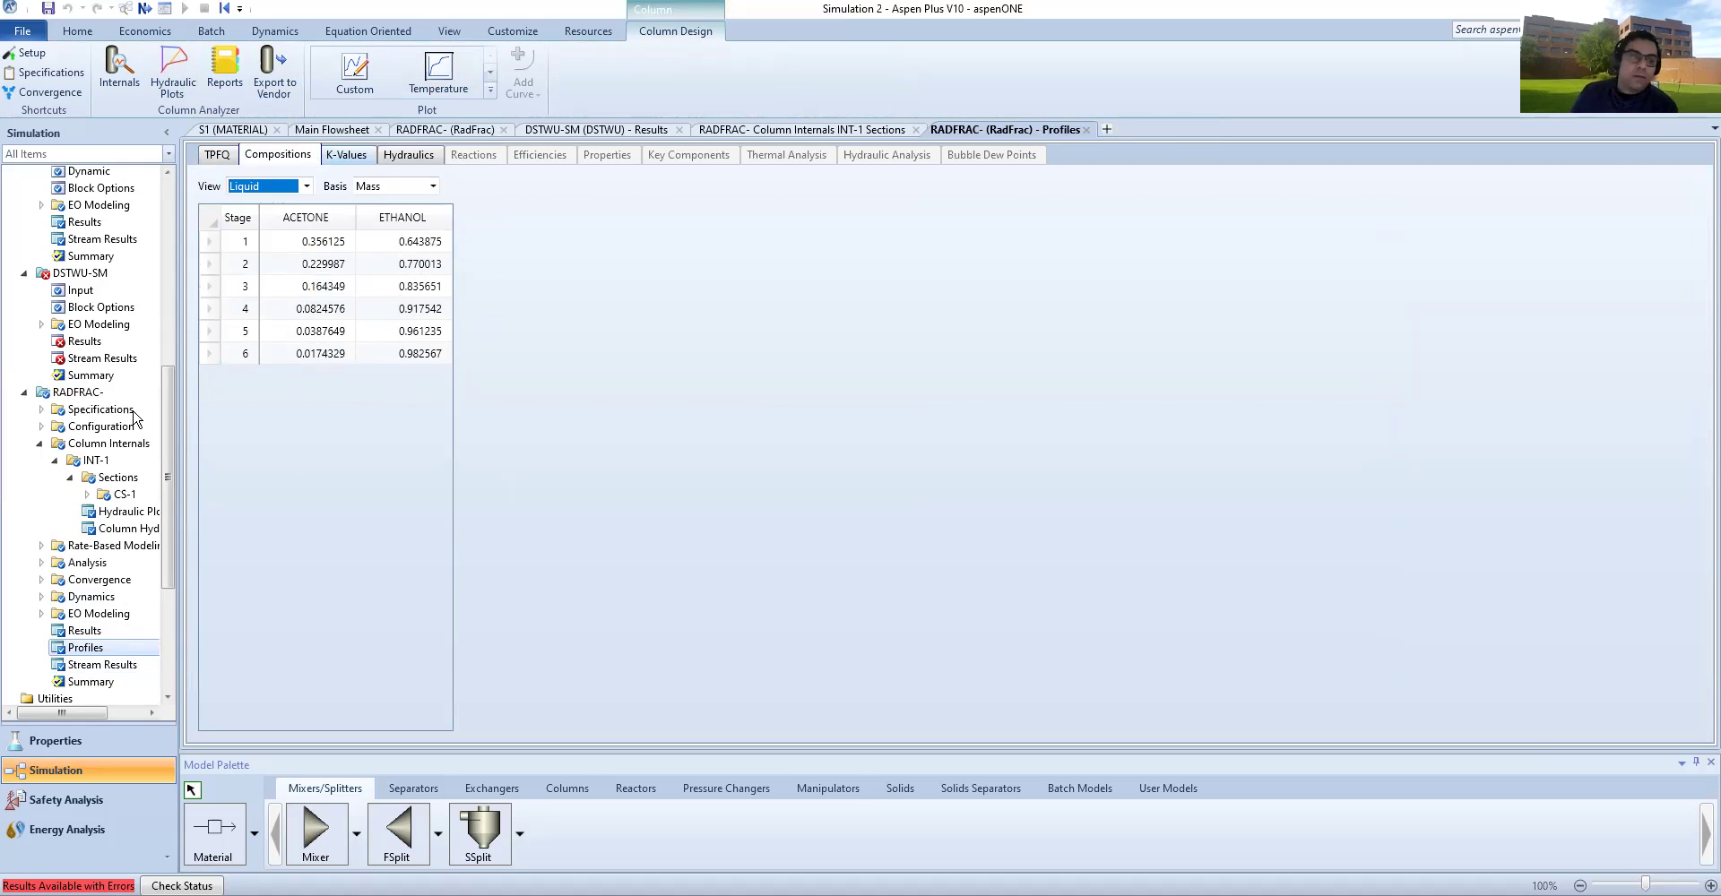
# Step: Examine the INT-1 hydraulic plots for stages 2 to 5, and display the column hydraulic results summary
pyautogui.doubleClick(112, 513)
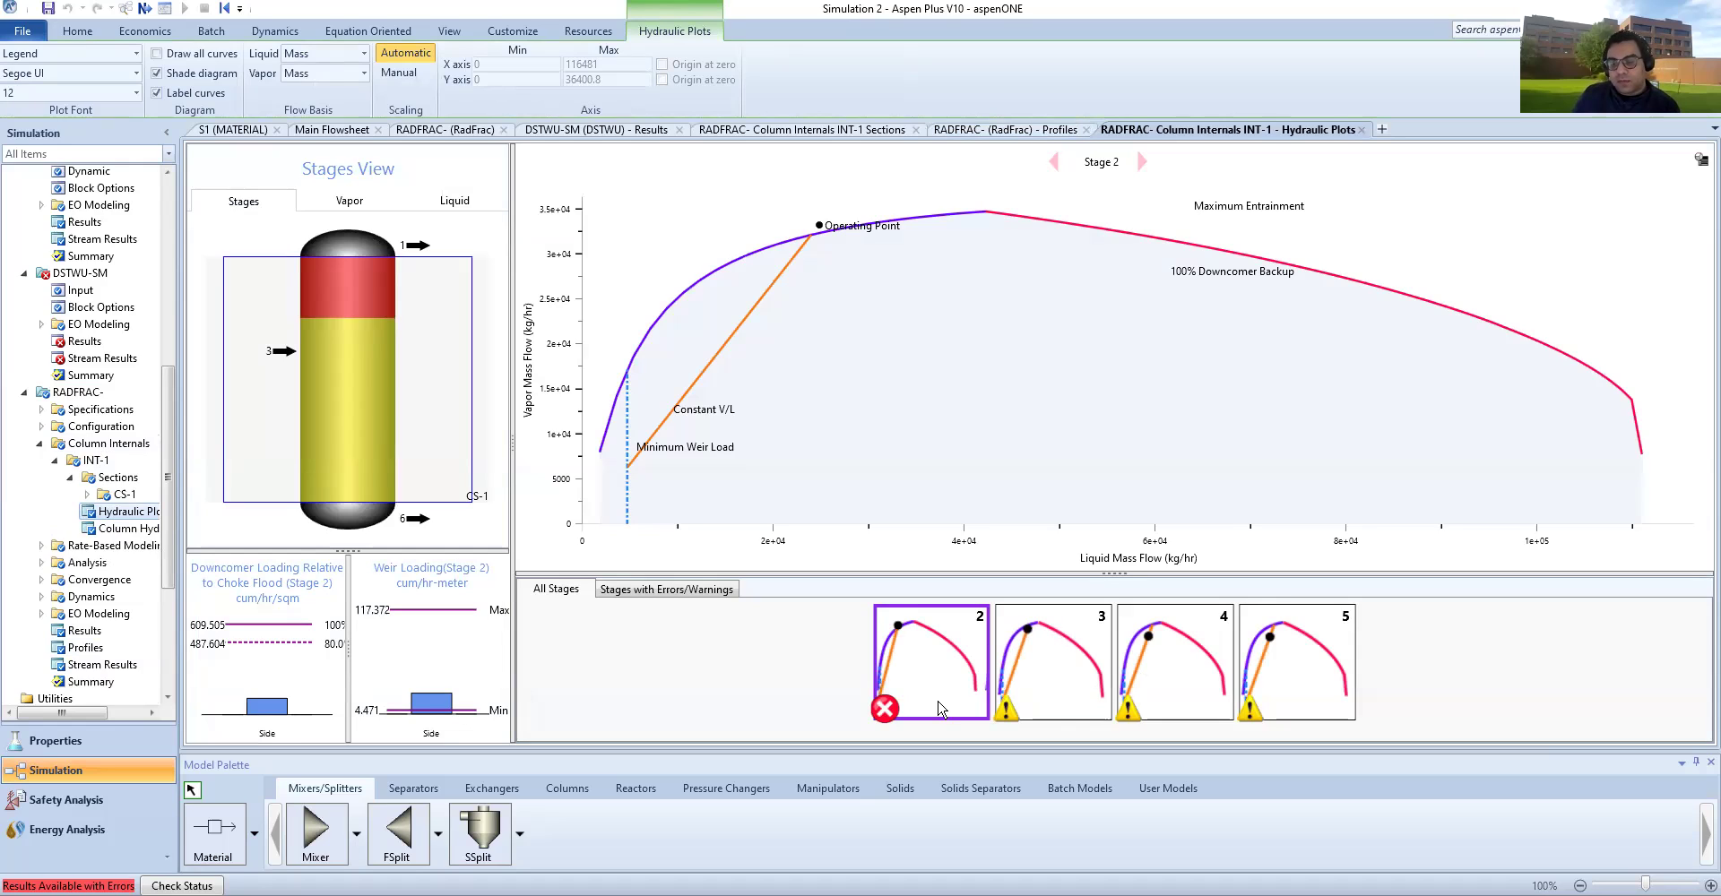
pyautogui.click(1039, 669)
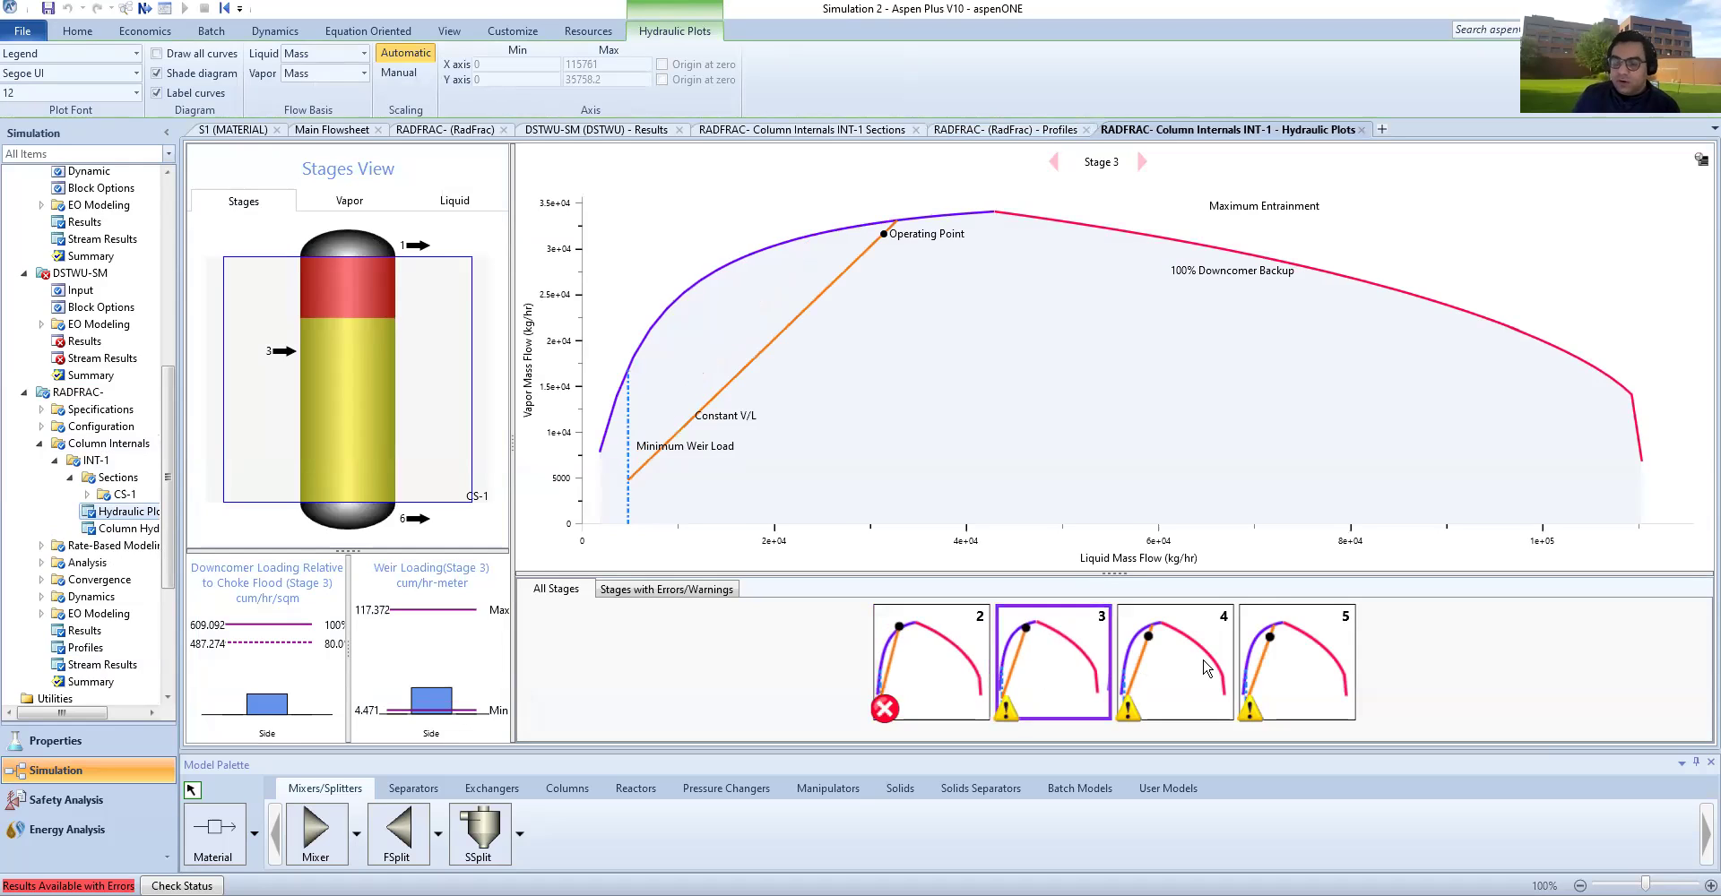
pyautogui.click(1189, 690)
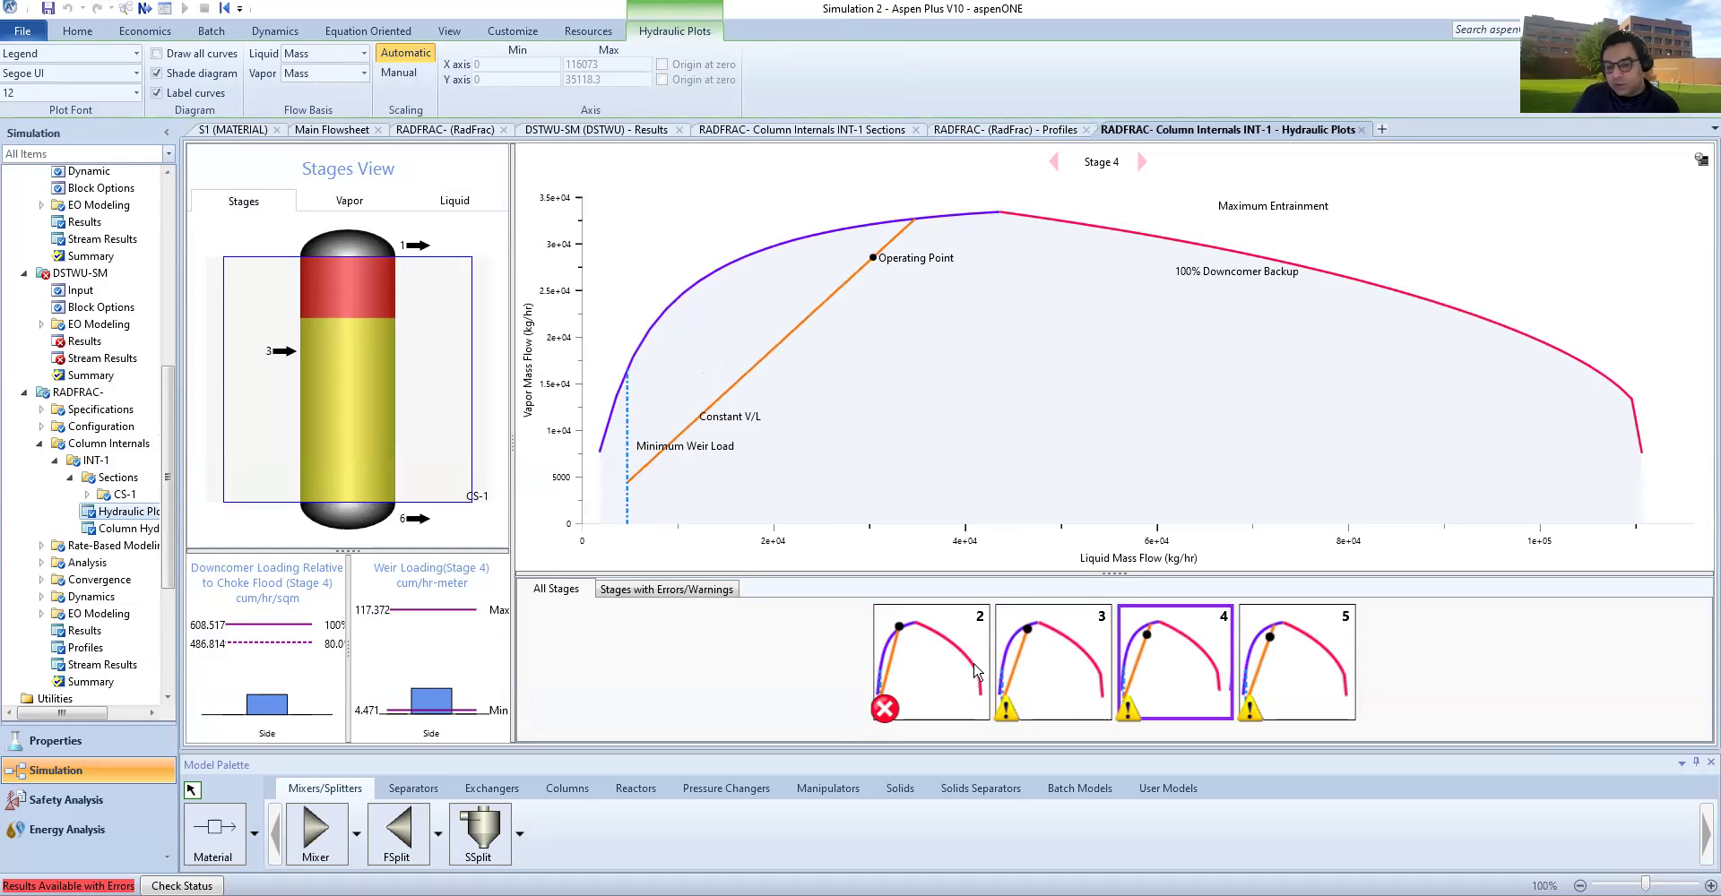
pyautogui.press('Left')
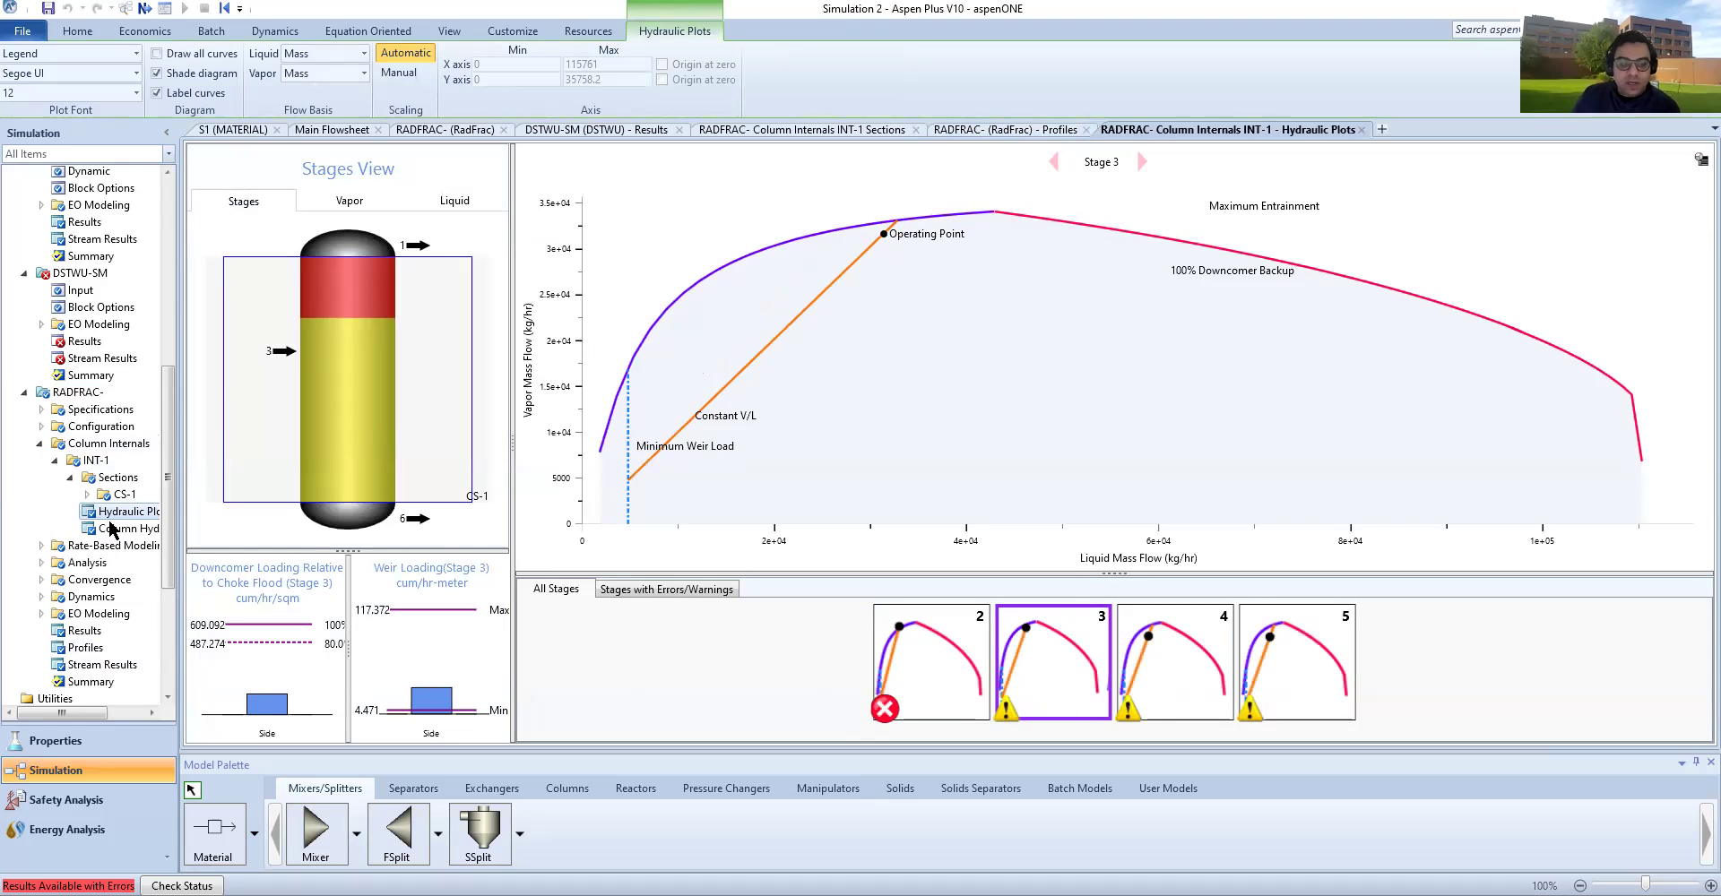
pyautogui.press('Right')
pyautogui.press('Right')
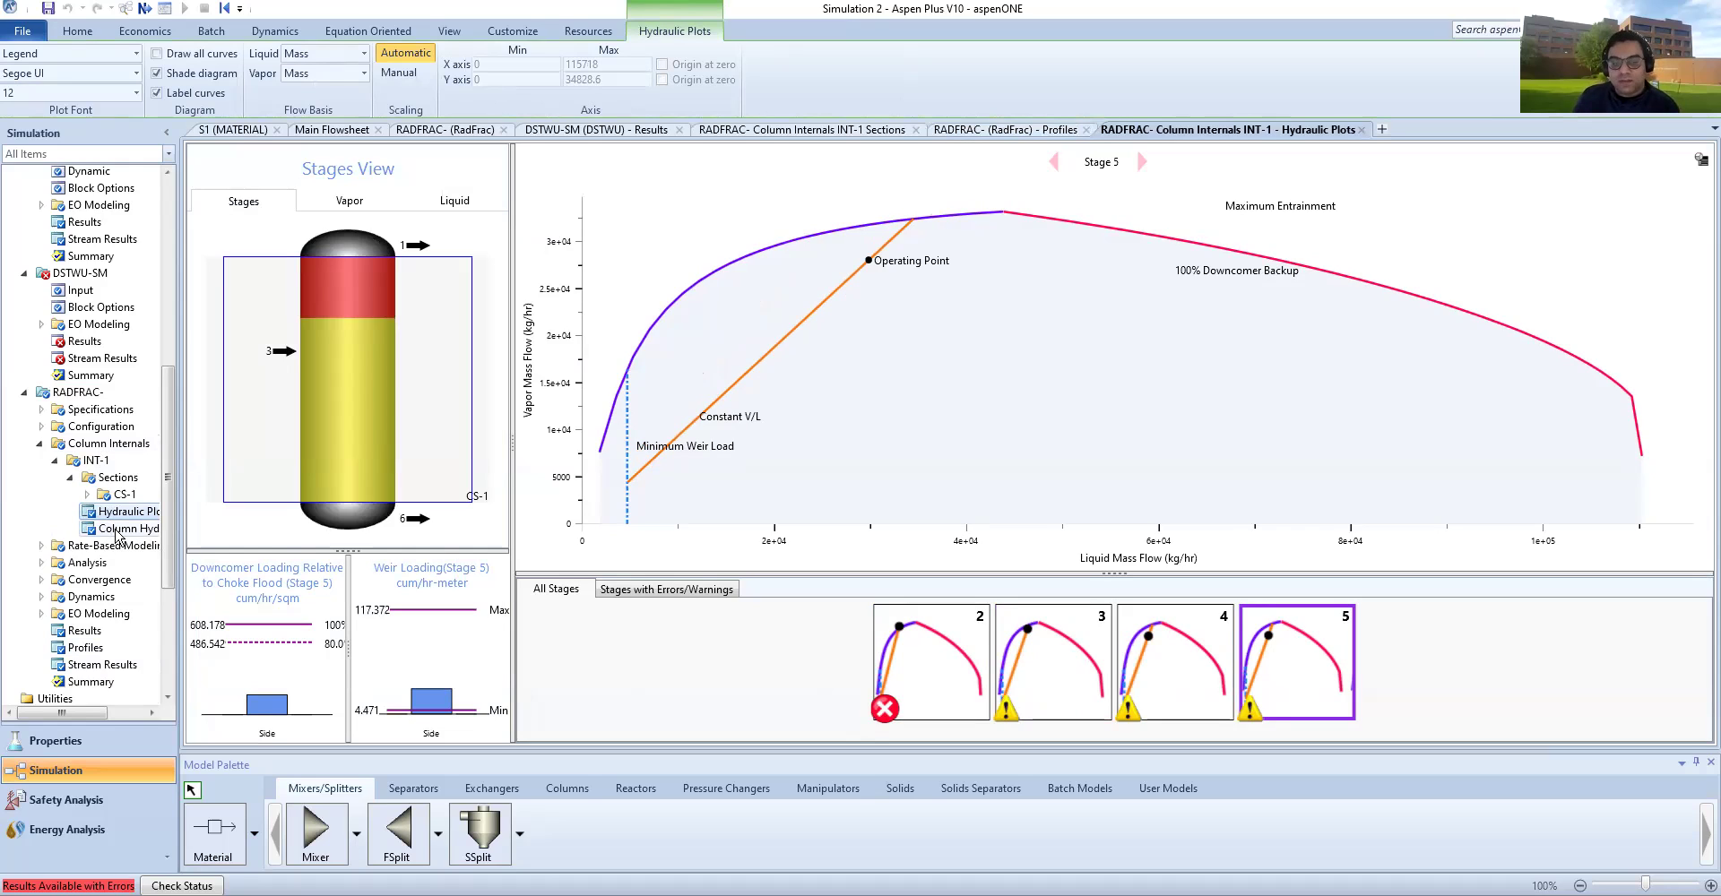
pyautogui.doubleClick(118, 528)
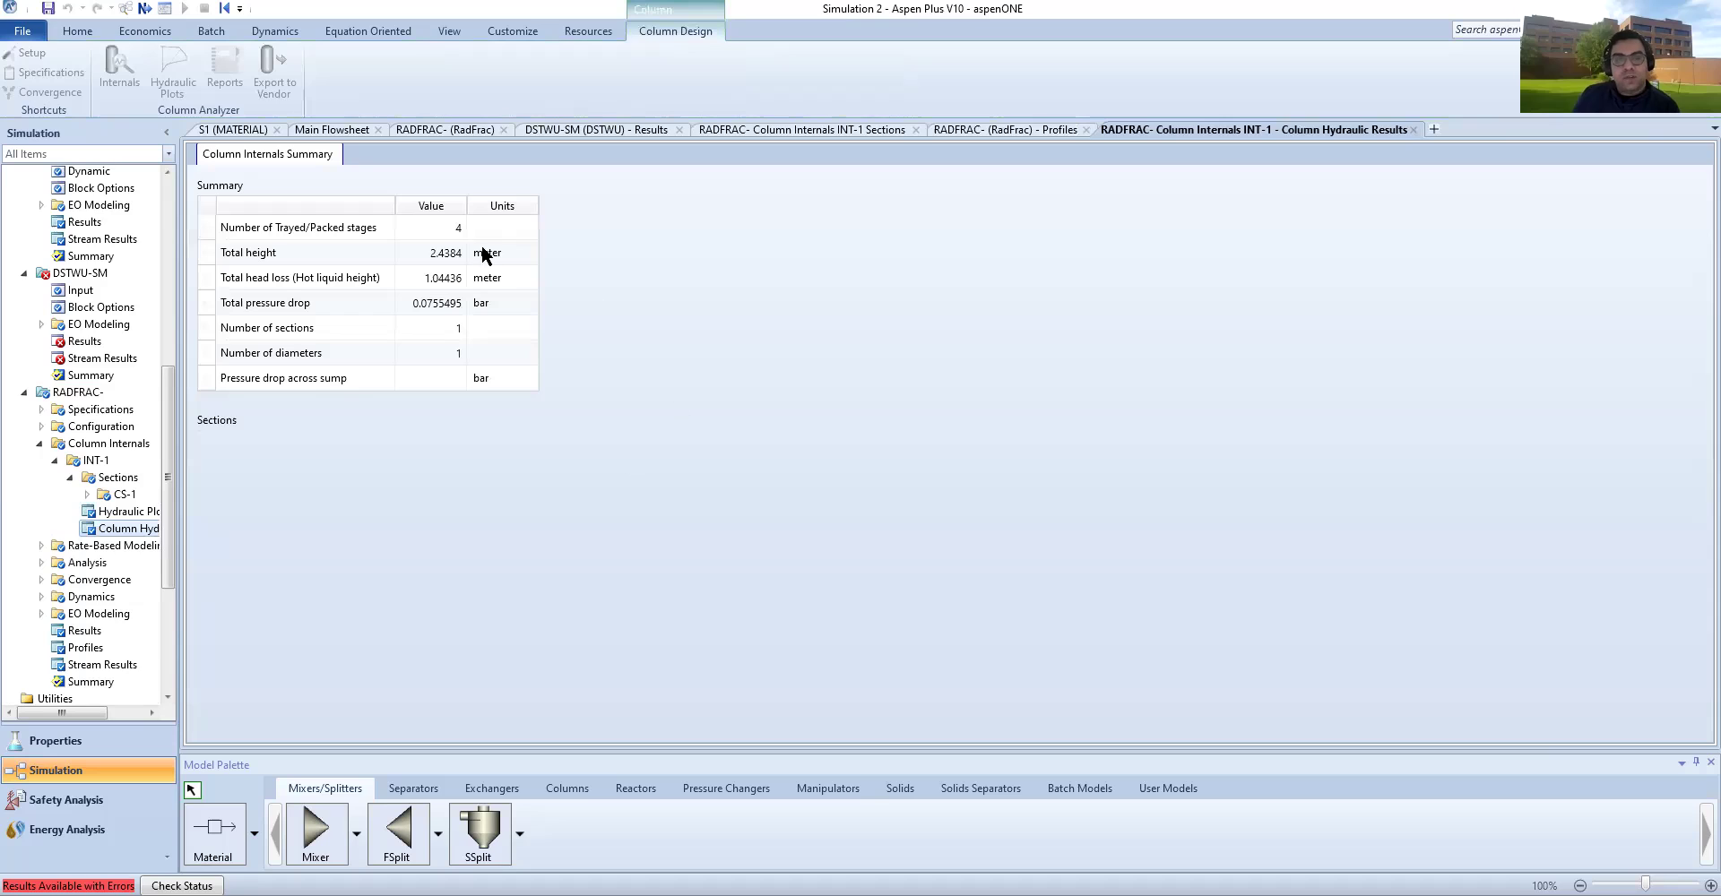
# Step: Show the available column models with the main flowsheet, and switch to Word to read the assignment's task on comparing DSTWU property methods
pyautogui.click(314, 132)
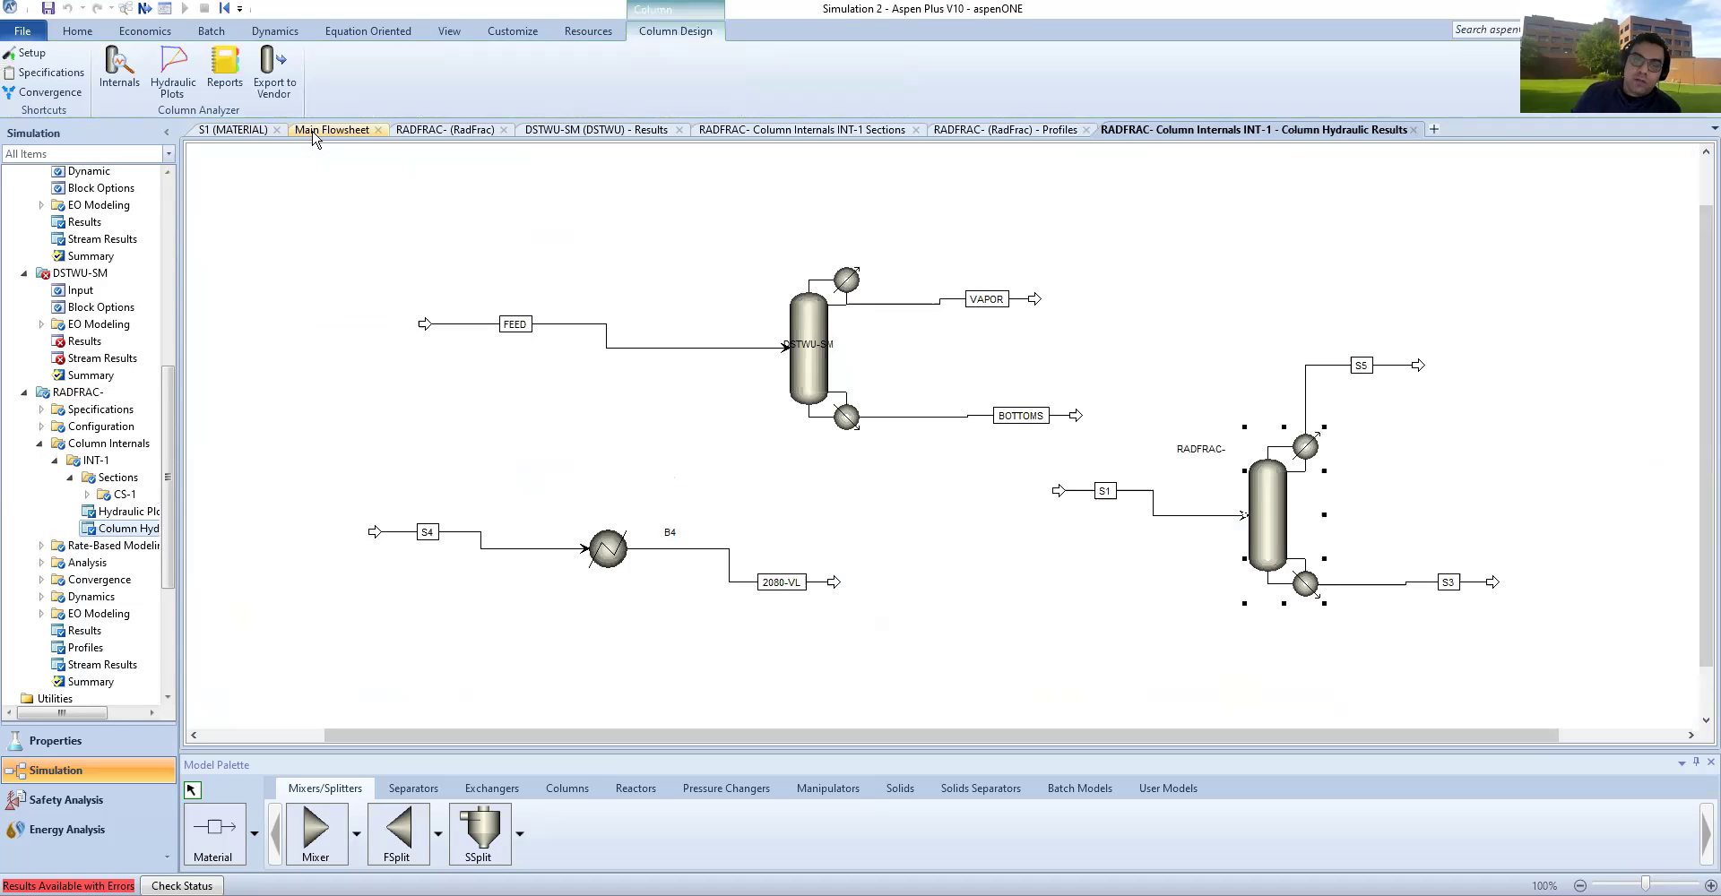
pyautogui.click(570, 789)
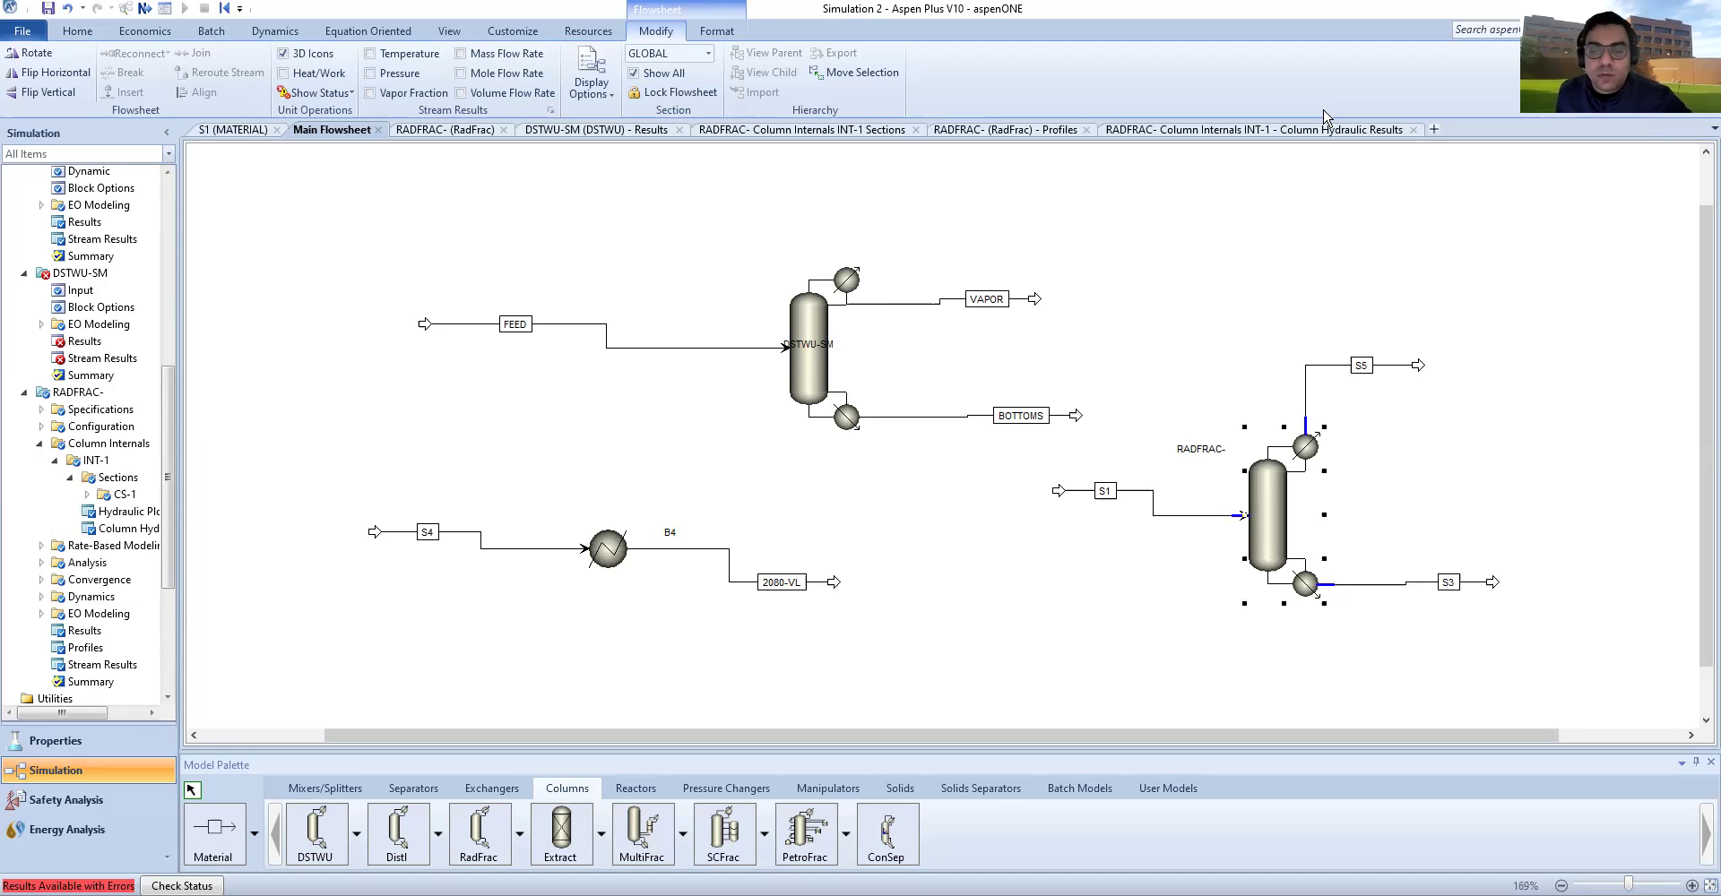
pyautogui.hotkey('alt', 'Tab')
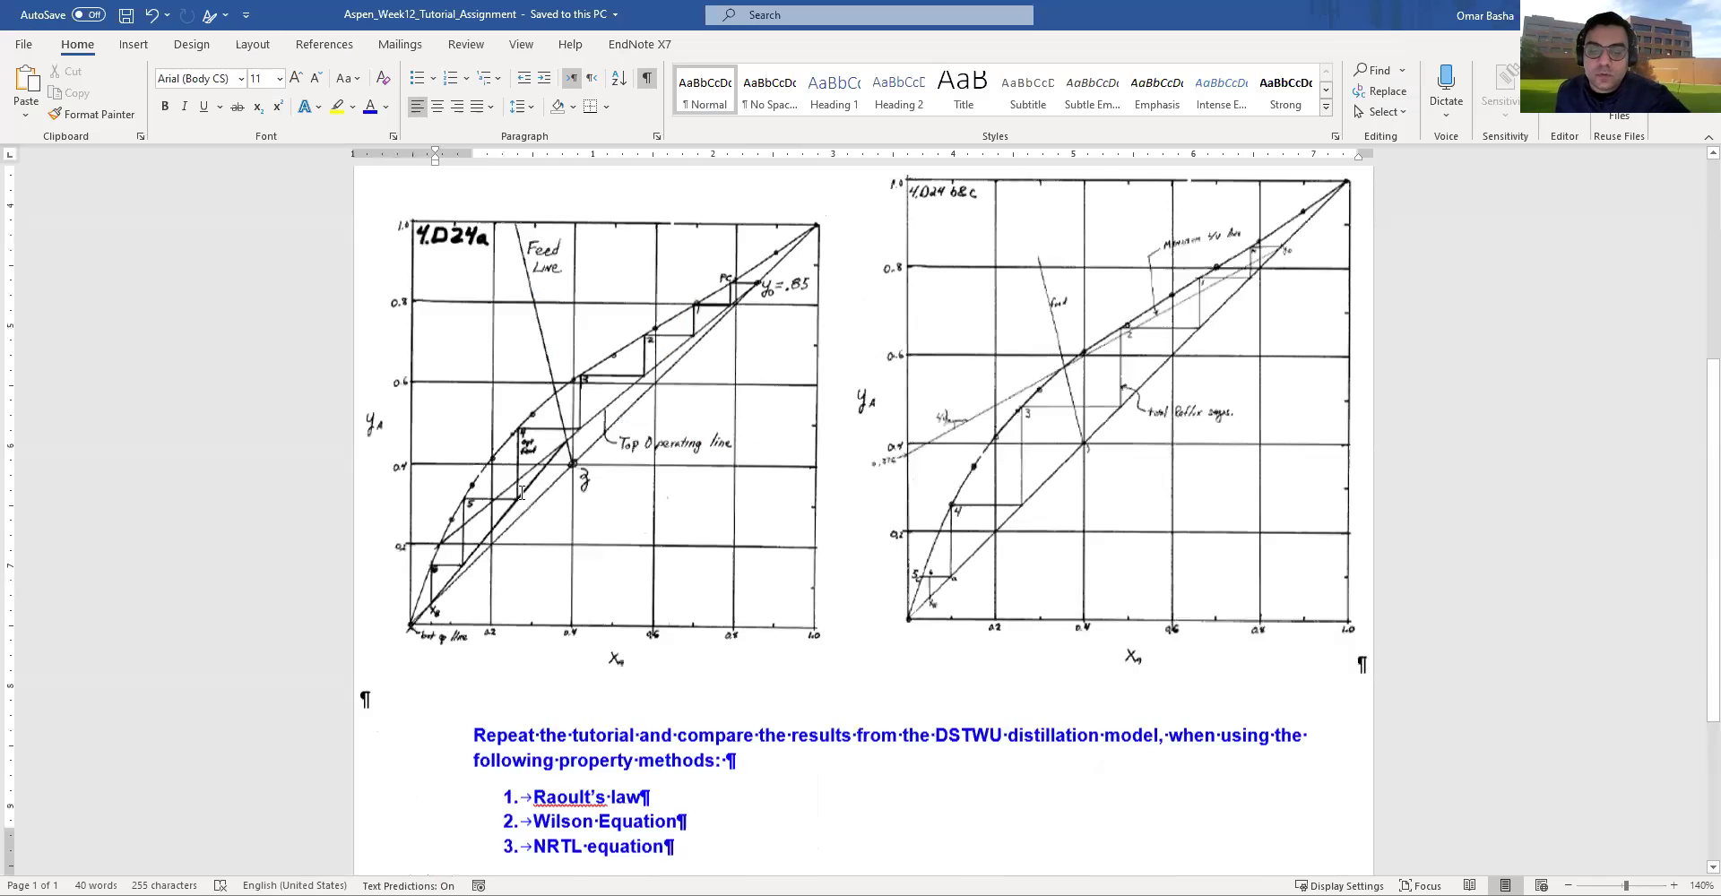
pyautogui.scroll(-3, 839, 545)
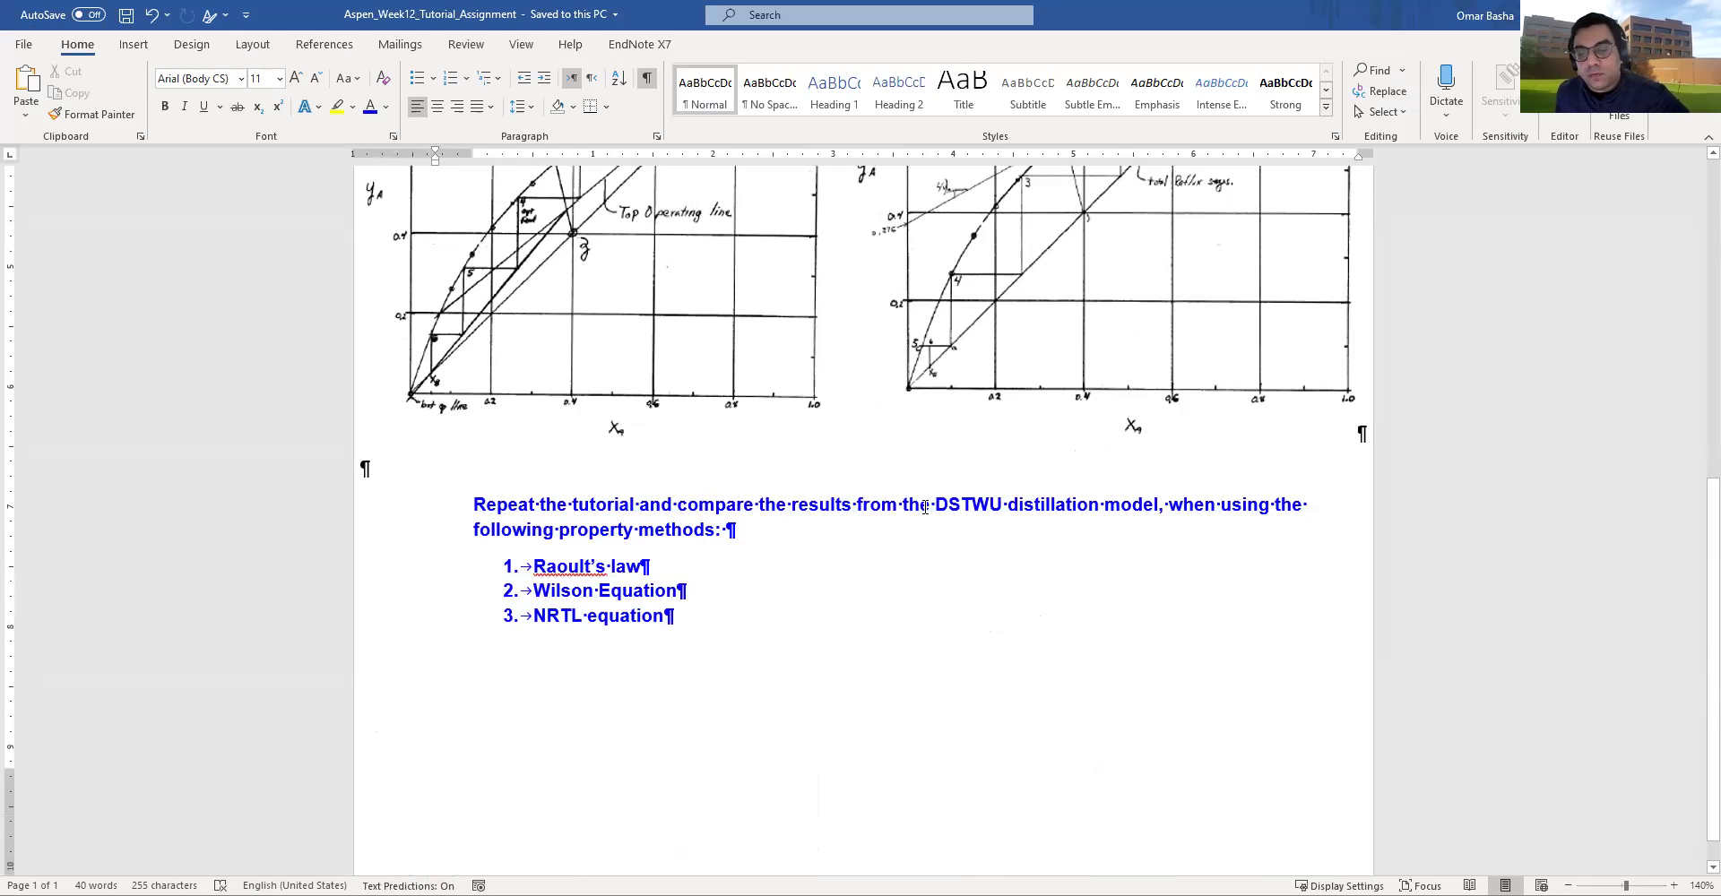